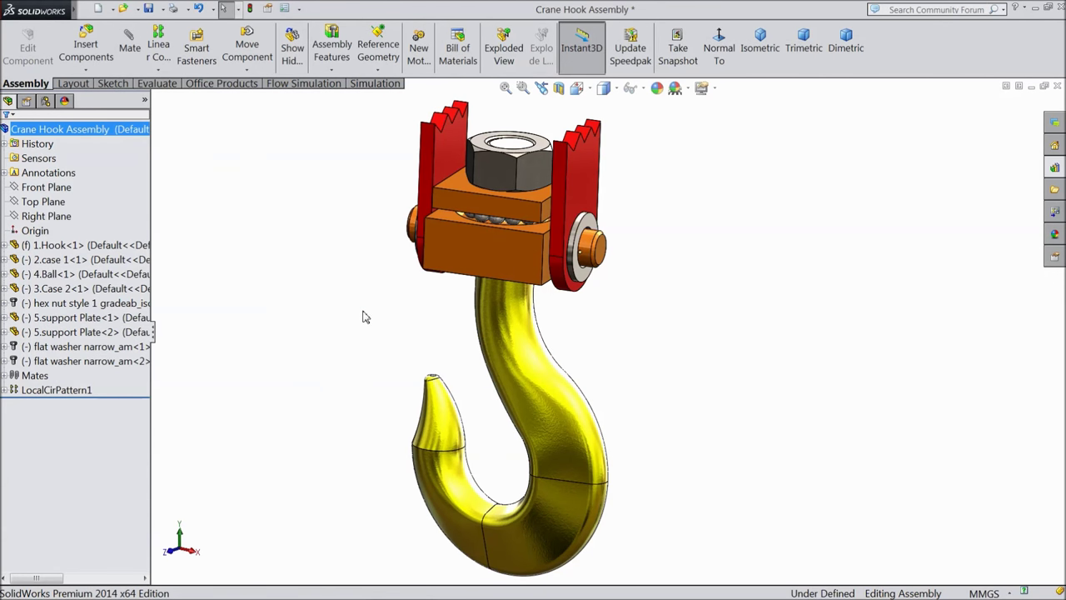
Step: Orbit the crane hook assembly and swing the case block and red plates around the yellow hook
{"action": "mouse_move", "coordinate": [364, 317]}
{"action": "middle_mouse_down"}
{"action": "mouse_move", "coordinate": [446, 298]}
{"action": "mouse_move", "coordinate": [352, 300]}
{"action": "mouse_move", "coordinate": [392, 302]}
{"action": "middle_mouse_up"}
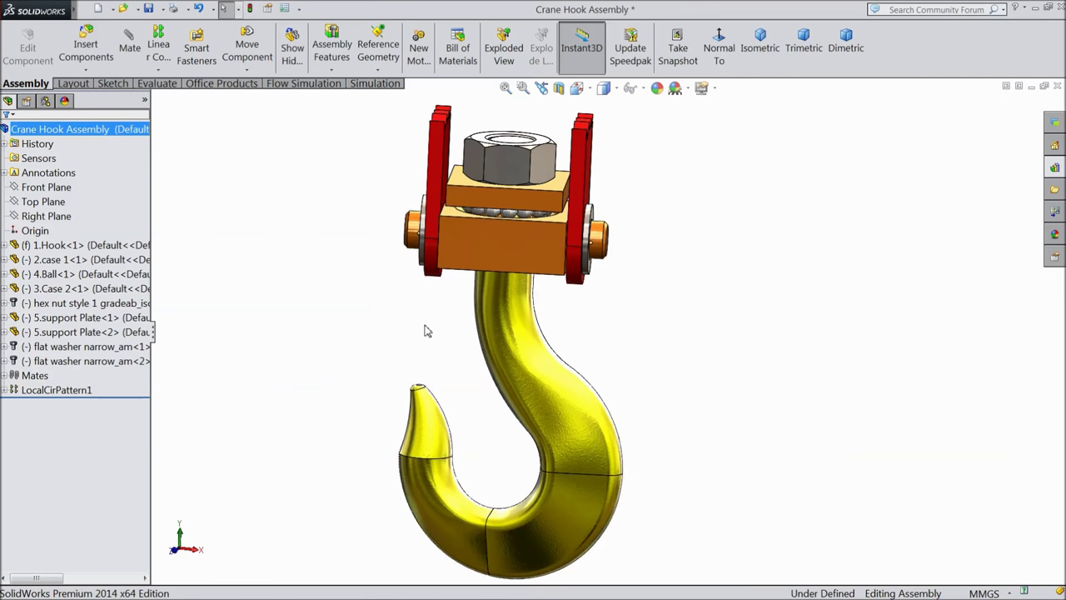
{"action": "scroll", "coordinate": [446, 344], "scroll_direction": "down", "scroll_amount": 2}
{"action": "mouse_move", "coordinate": [446, 344]}
{"action": "middle_mouse_down"}
{"action": "mouse_move", "coordinate": [442, 305]}
{"action": "mouse_move", "coordinate": [428, 338]}
{"action": "middle_mouse_up"}
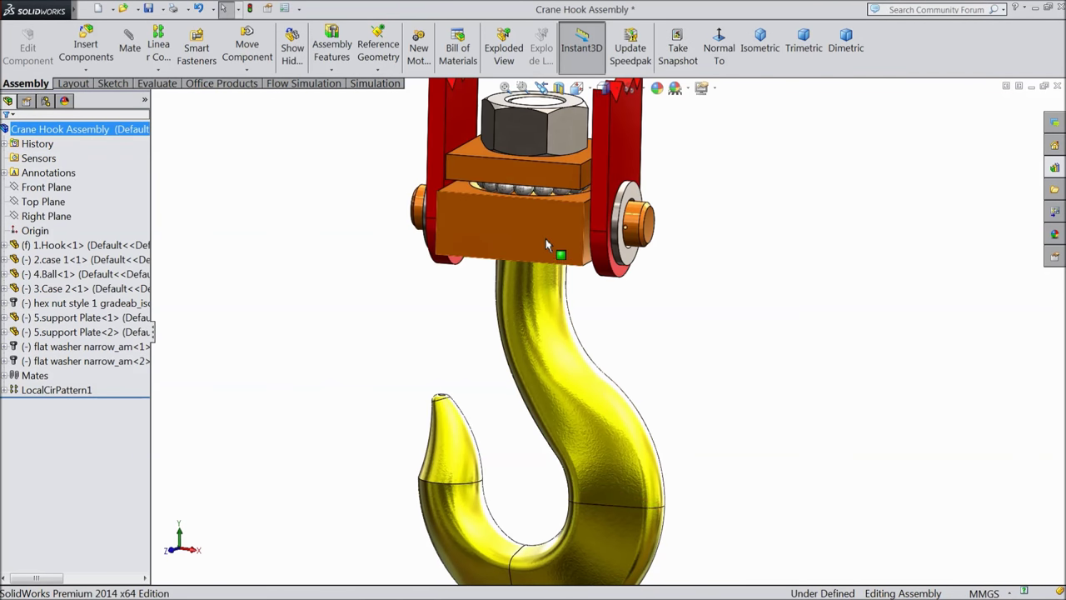
{"action": "left_click", "coordinate": [479, 243]}
{"action": "mouse_move", "coordinate": [479, 243]}
{"action": "left_mouse_down"}
{"action": "mouse_move", "coordinate": [392, 226]}
{"action": "mouse_move", "coordinate": [499, 245]}
{"action": "mouse_move", "coordinate": [645, 223]}
{"action": "mouse_move", "coordinate": [481, 235]}
{"action": "mouse_move", "coordinate": [511, 250]}
{"action": "mouse_move", "coordinate": [537, 239]}
{"action": "left_mouse_up"}
{"action": "left_click", "coordinate": [500, 356]}
{"action": "scroll", "coordinate": [495, 358], "scroll_direction": "up", "scroll_amount": 3}
{"action": "mouse_move", "coordinate": [491, 357]}
{"action": "middle_mouse_down"}
{"action": "mouse_move", "coordinate": [439, 322]}
{"action": "mouse_move", "coordinate": [488, 364]}
{"action": "middle_mouse_up"}
{"action": "left_click", "coordinate": [481, 327]}
Step: View the assembly from slightly above and rotate the case and upper parts around the hook again
{"action": "middle_click_drag", "start_coordinate": [480, 327], "coordinate": [593, 350]}
{"action": "scroll", "coordinate": [593, 351], "scroll_direction": "down", "scroll_amount": 2}
{"action": "mouse_move", "coordinate": [657, 338]}
{"action": "middle_mouse_down"}
{"action": "mouse_move", "coordinate": [657, 322]}
{"action": "mouse_move", "coordinate": [597, 268]}
{"action": "middle_mouse_up"}
{"action": "mouse_move", "coordinate": [597, 268]}
{"action": "left_mouse_down"}
{"action": "mouse_move", "coordinate": [616, 265]}
{"action": "mouse_move", "coordinate": [571, 277]}
{"action": "left_mouse_up"}
{"action": "key", "text": "Escape"}
{"action": "scroll", "coordinate": [677, 356], "scroll_direction": "down", "scroll_amount": 2}
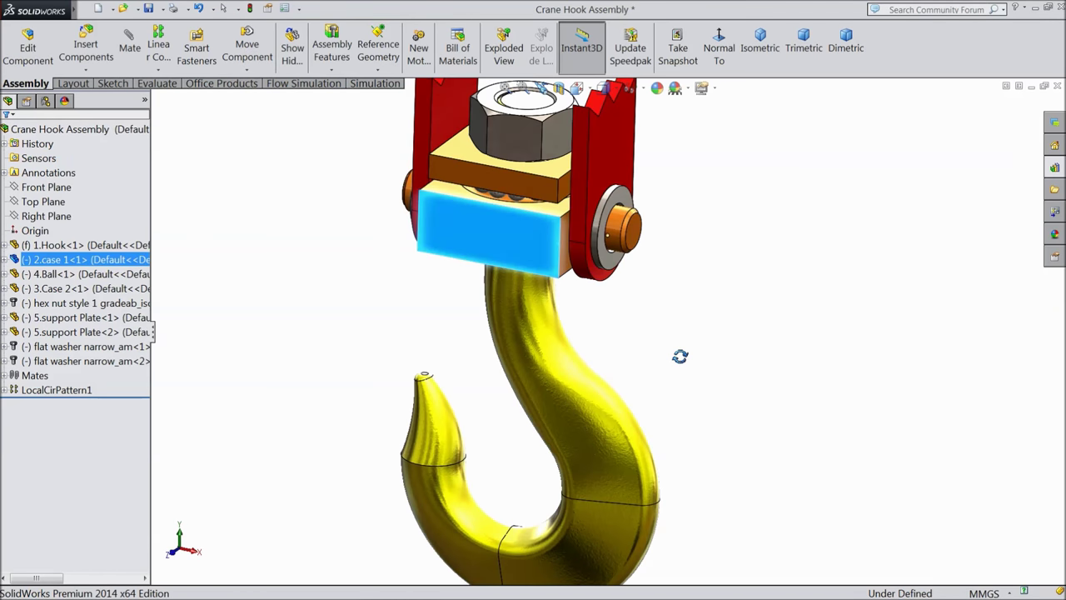
{"action": "scroll", "coordinate": [678, 356], "scroll_direction": "down", "scroll_amount": 1}
{"action": "left_click", "coordinate": [678, 357]}
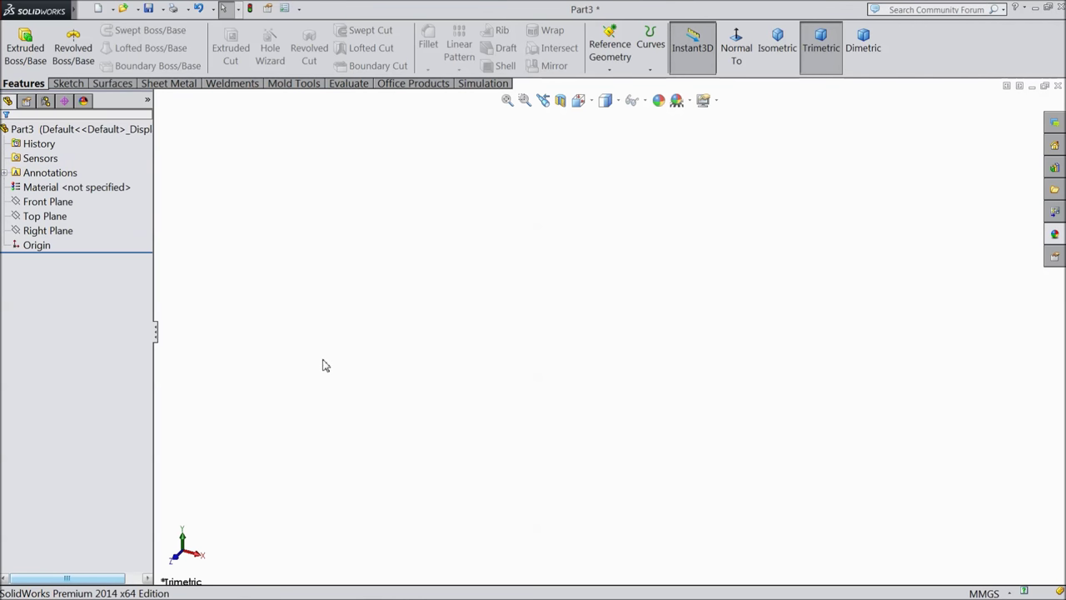
Step: Sketch a circle at the origin on the Top Plane with a 47.625 mm diameter
{"action": "left_click", "coordinate": [50, 205]}
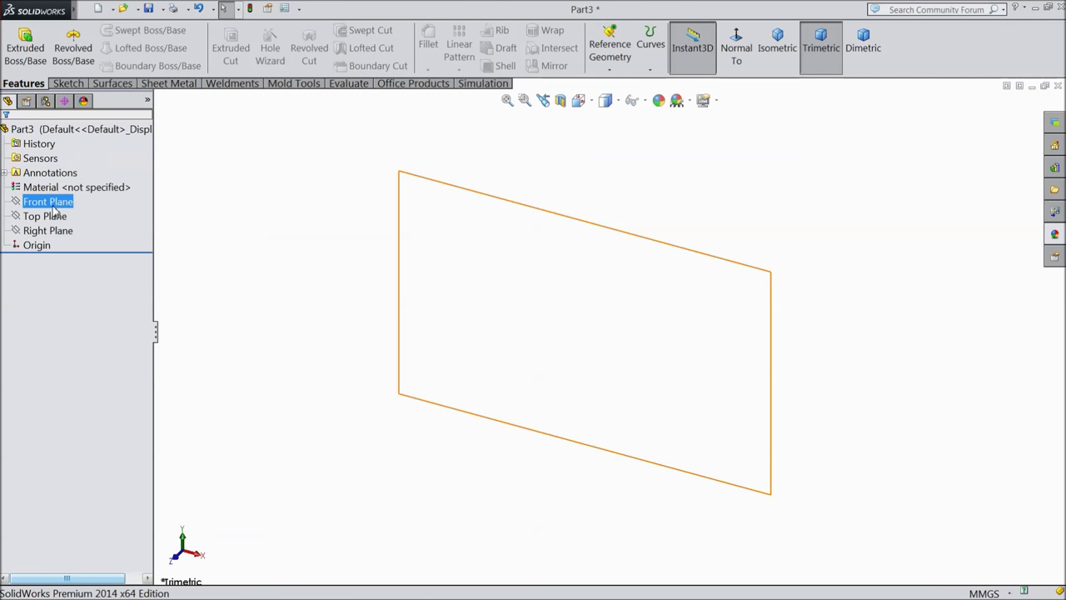
{"action": "left_click", "coordinate": [46, 217]}
{"action": "left_click", "coordinate": [65, 202]}
{"action": "left_click", "coordinate": [70, 87]}
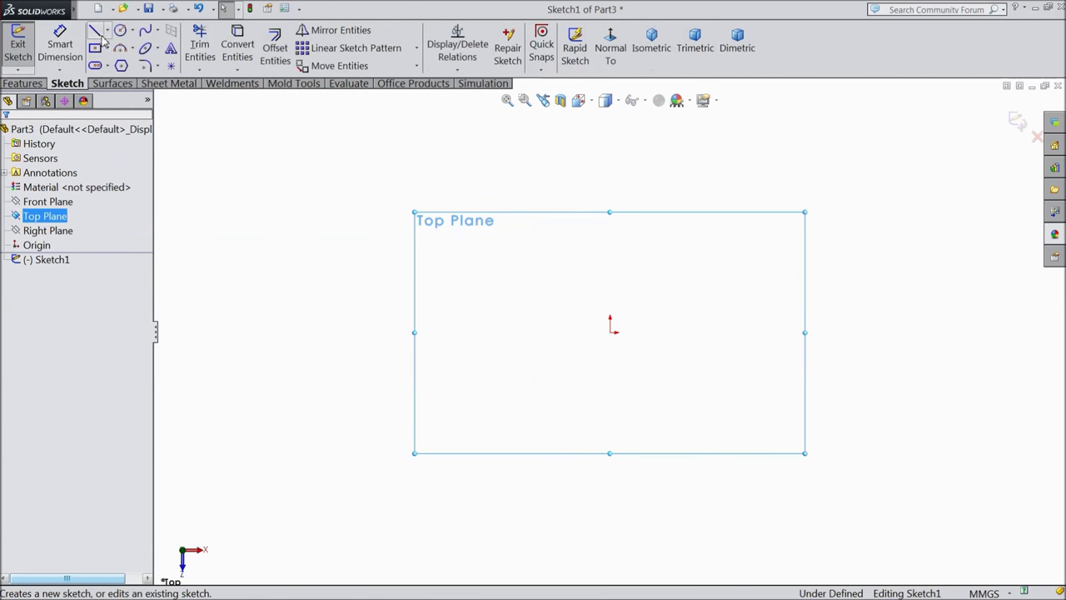
{"action": "left_click", "coordinate": [121, 32]}
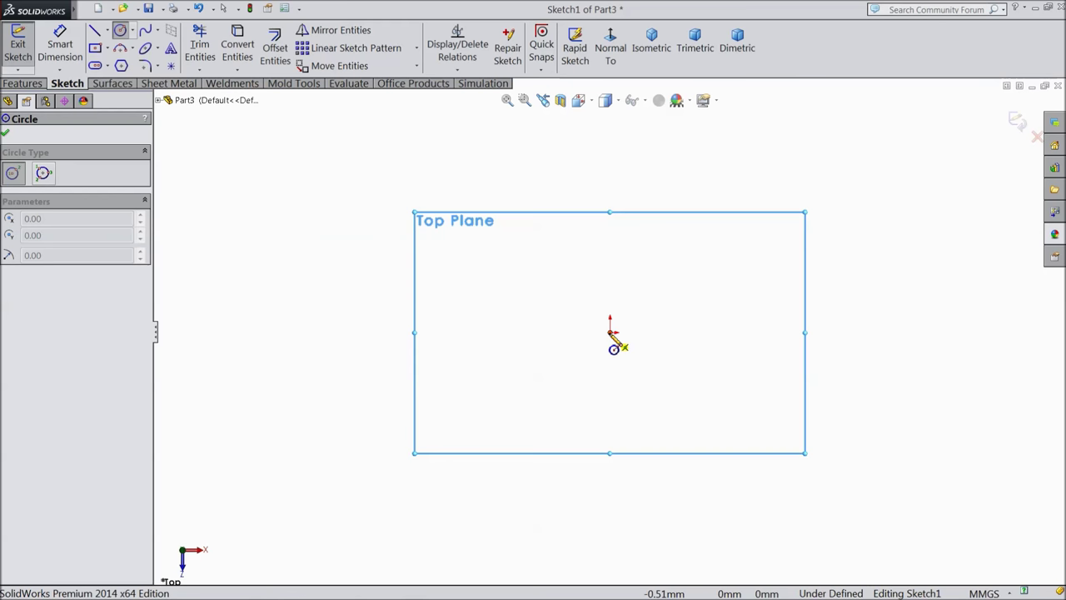
{"action": "left_click", "coordinate": [610, 332]}
{"action": "left_click", "coordinate": [400, 305]}
{"action": "key", "text": "Escape"}
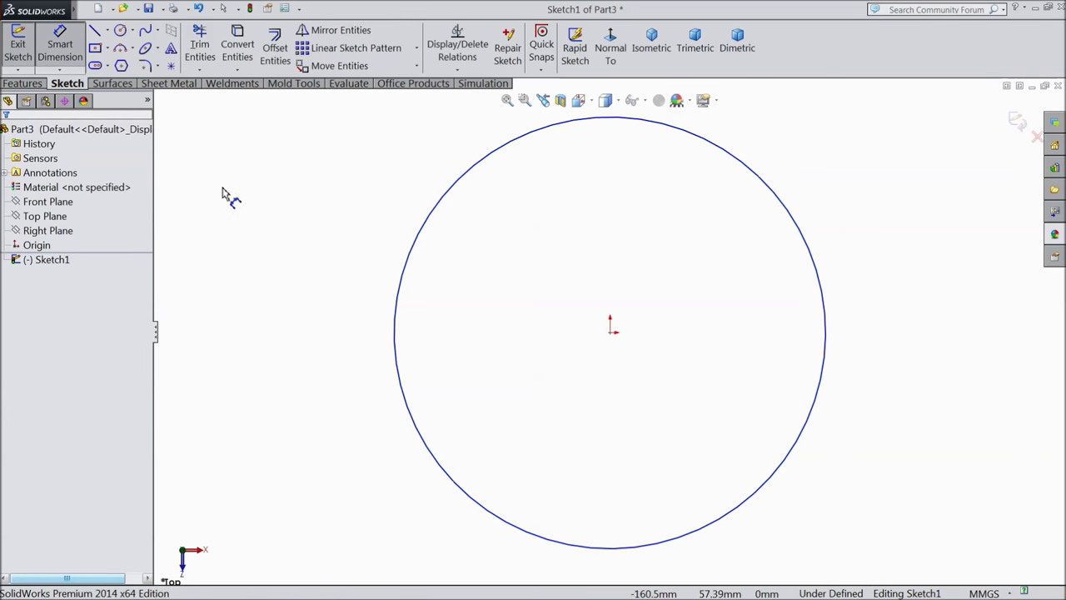
{"action": "left_click", "coordinate": [397, 302]}
{"action": "left_click", "coordinate": [333, 305]}
{"action": "type", "text": "4"}
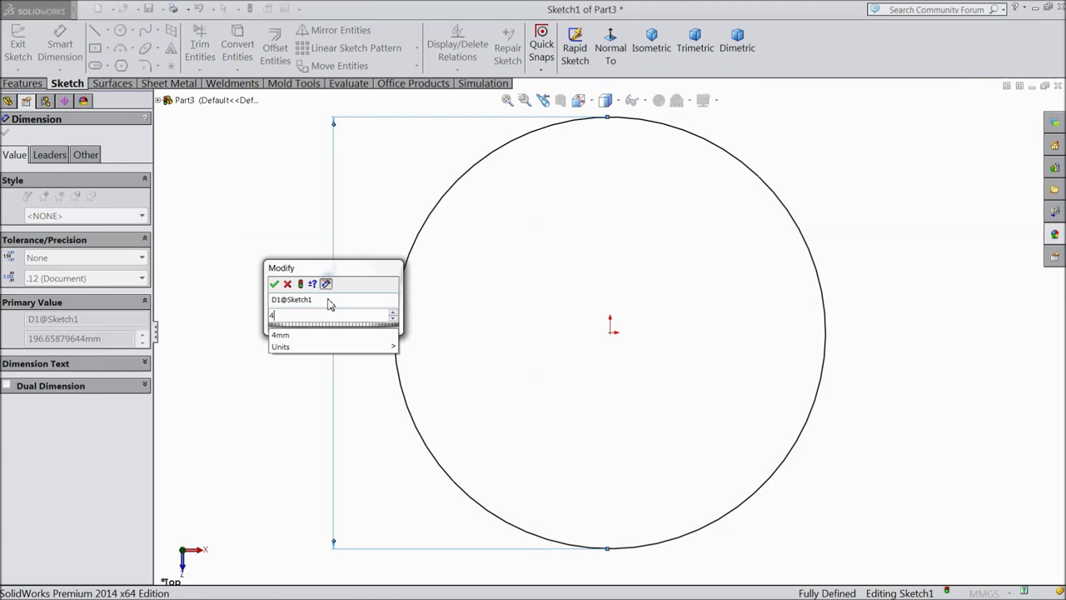
{"action": "type", "text": "7.625"}
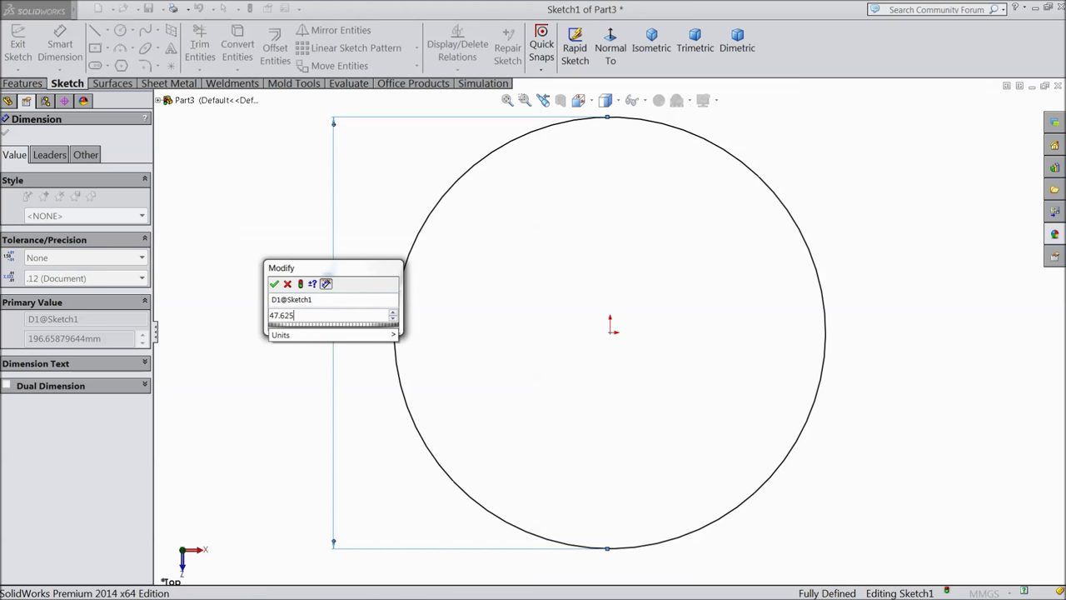
{"action": "left_click", "coordinate": [274, 285]}
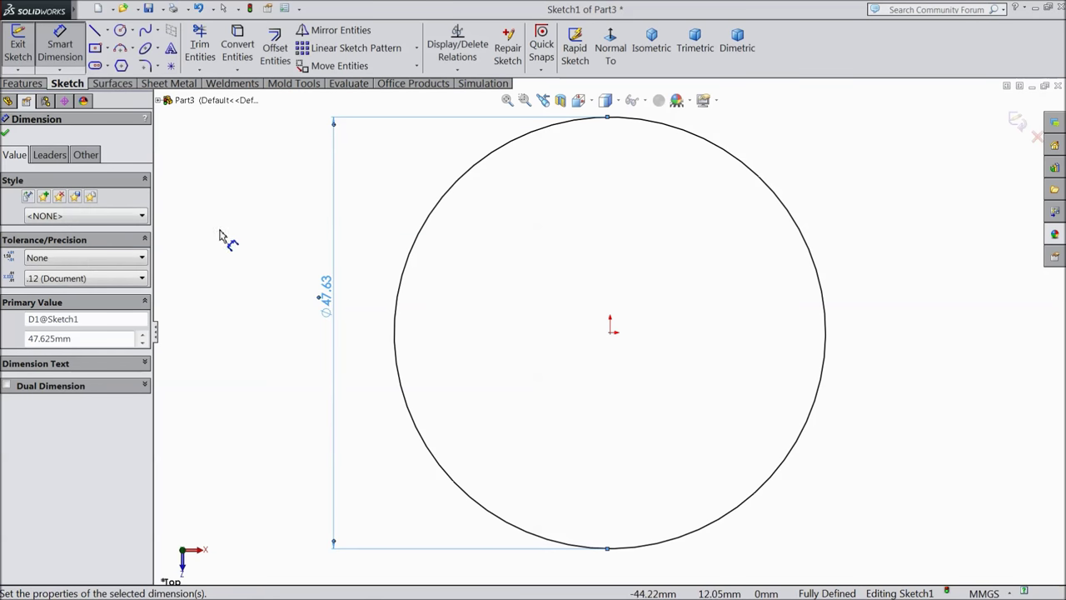
{"action": "left_click", "coordinate": [48, 60]}
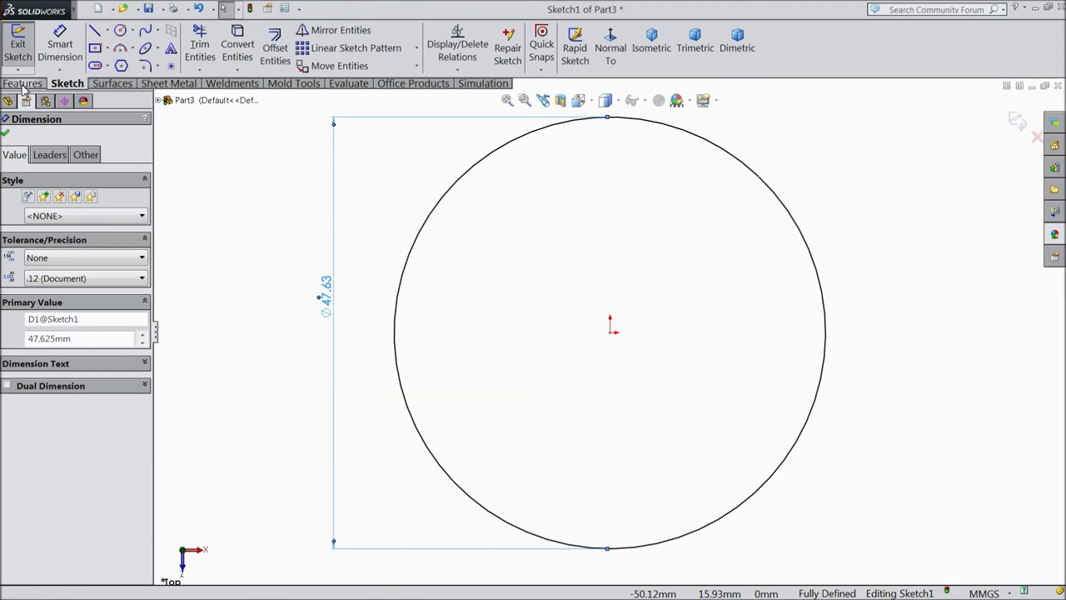
Step: Extrude the circle 50 mm in one direction and 17 mm in the opposite direction
{"action": "left_click", "coordinate": [22, 83]}
{"action": "left_click", "coordinate": [25, 48]}
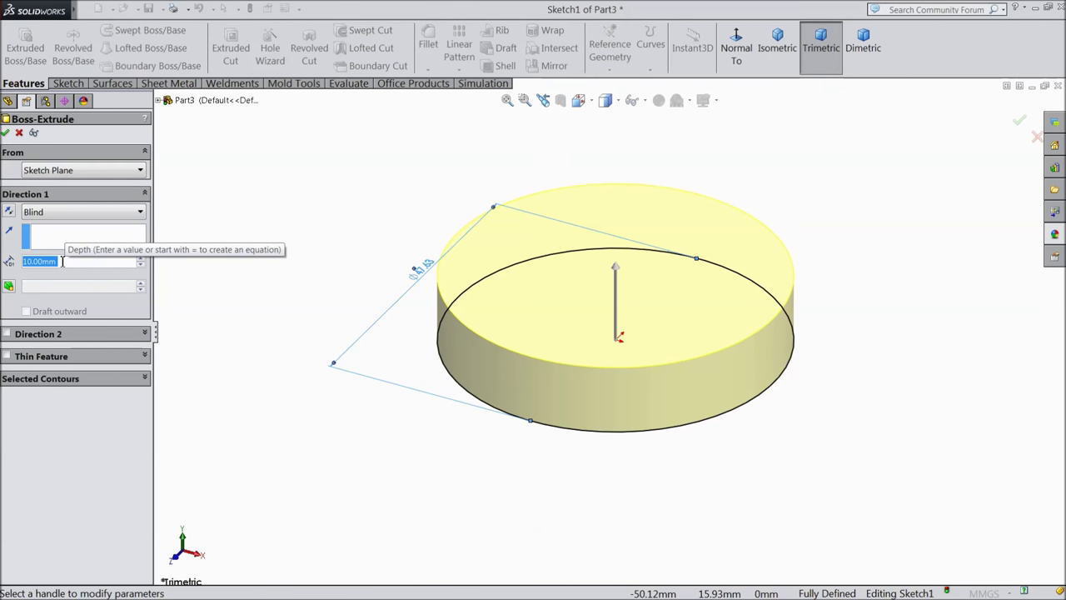
{"action": "type", "text": "50"}
{"action": "key", "text": "Return"}
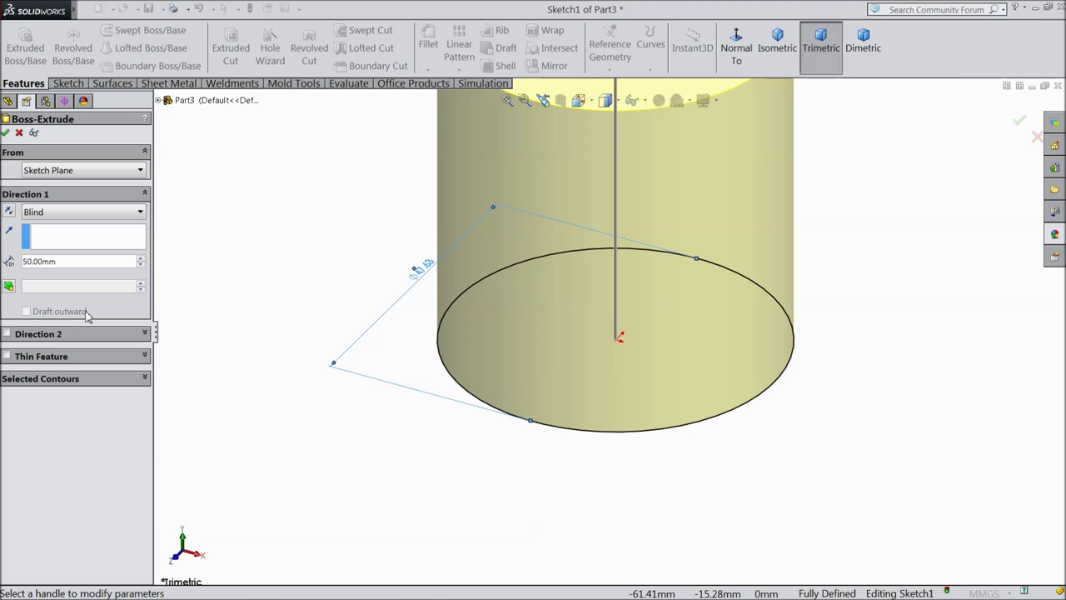
{"action": "left_click", "coordinate": [6, 334]}
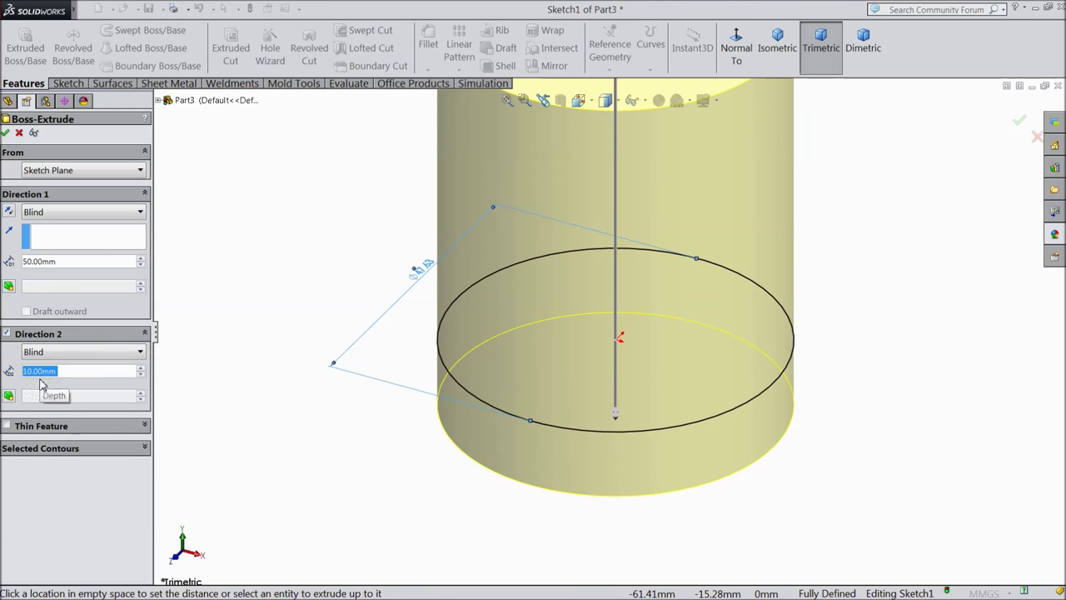
{"action": "type", "text": "17"}
{"action": "key", "text": "Return"}
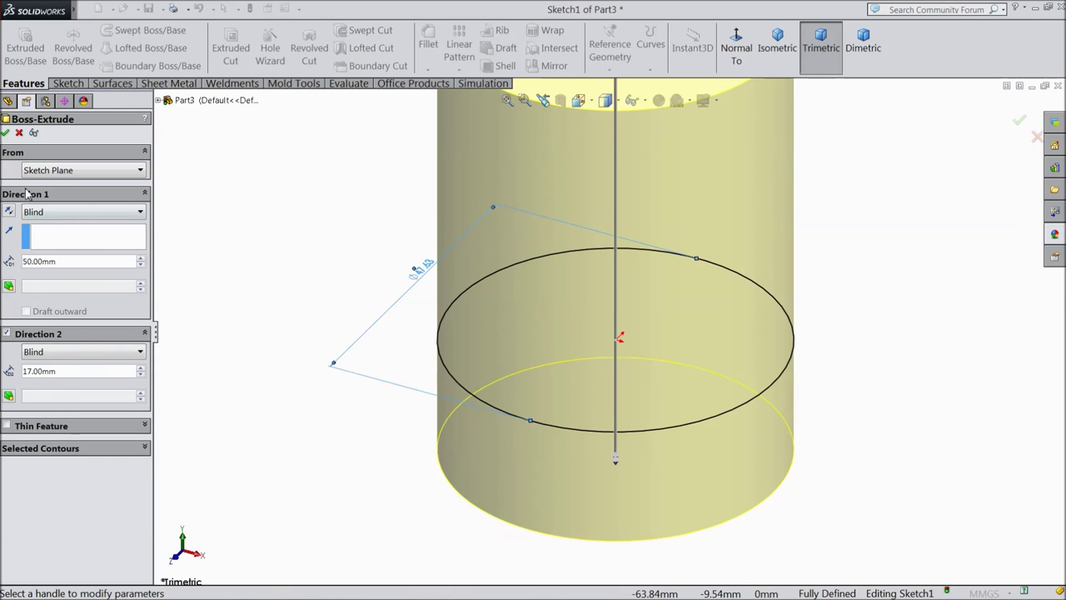
{"action": "left_click", "coordinate": [5, 135]}
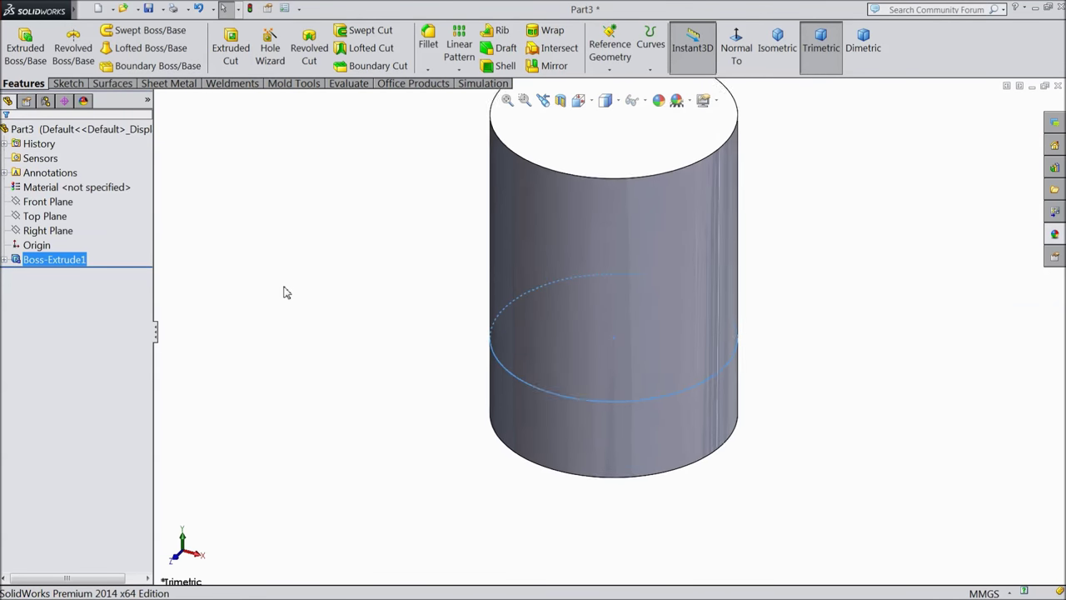
{"action": "middle_click_drag", "start_coordinate": [419, 407], "coordinate": [516, 358]}
Step: Sketch a 50 mm diameter circle centred on the first cylinder's bottom face
{"action": "left_click", "coordinate": [516, 358]}
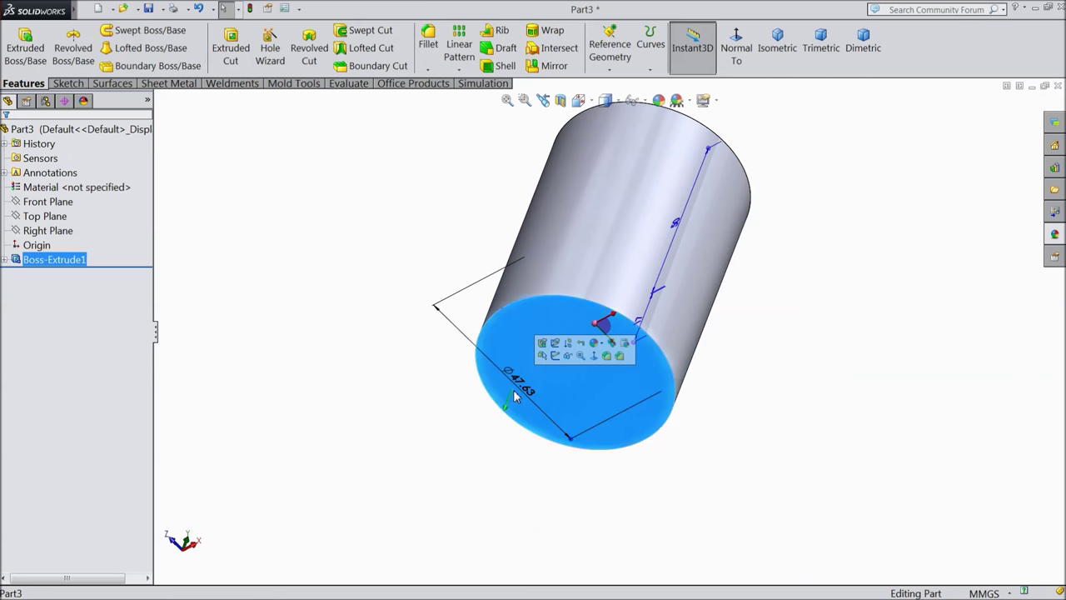
{"action": "left_click", "coordinate": [560, 364]}
{"action": "left_click", "coordinate": [81, 87]}
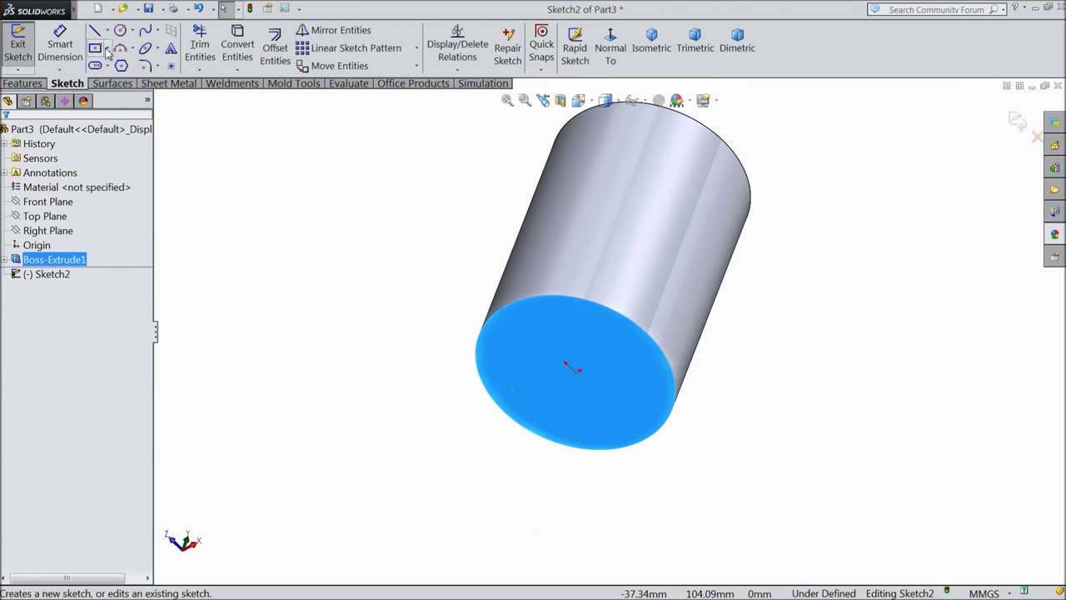
{"action": "left_click", "coordinate": [121, 31]}
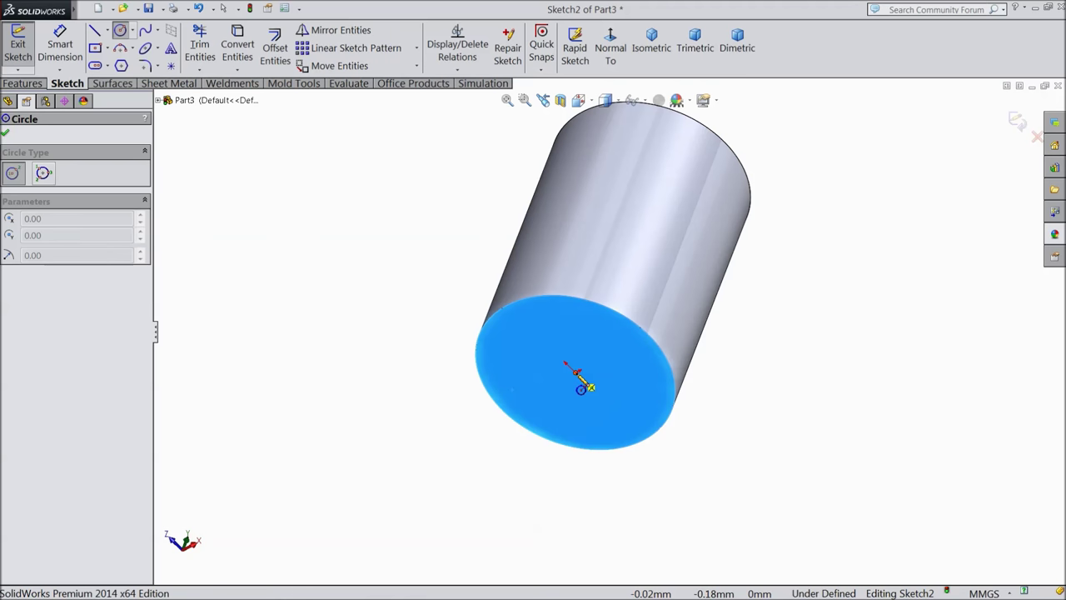
{"action": "left_click", "coordinate": [574, 370]}
{"action": "left_click", "coordinate": [491, 292]}
{"action": "key", "text": "Escape"}
{"action": "left_click", "coordinate": [60, 45]}
{"action": "left_click", "coordinate": [458, 329]}
{"action": "left_click", "coordinate": [414, 327]}
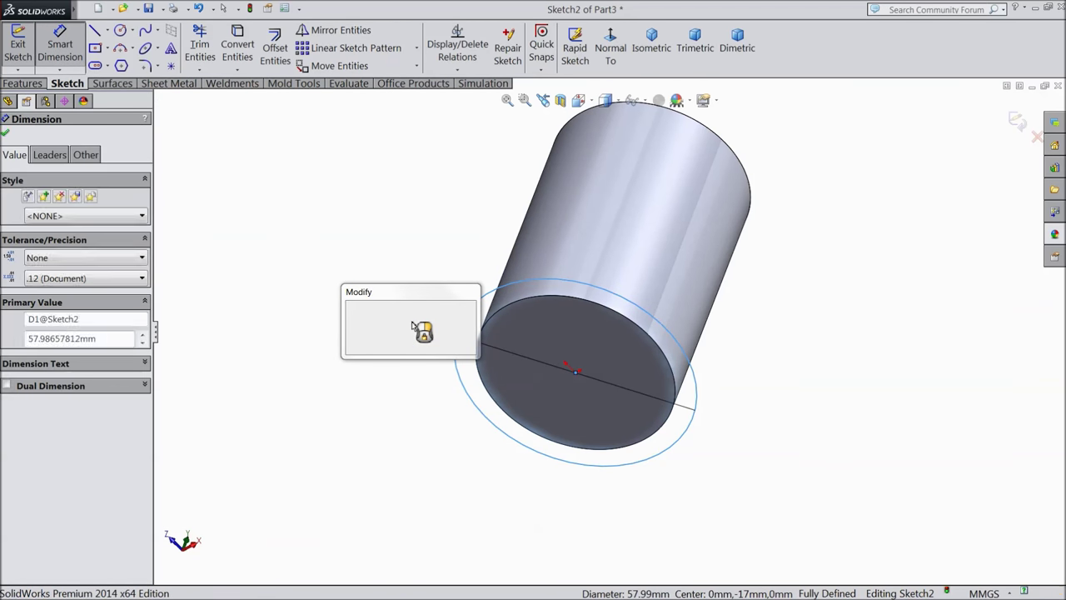
{"action": "type", "text": "50"}
{"action": "left_click", "coordinate": [352, 309]}
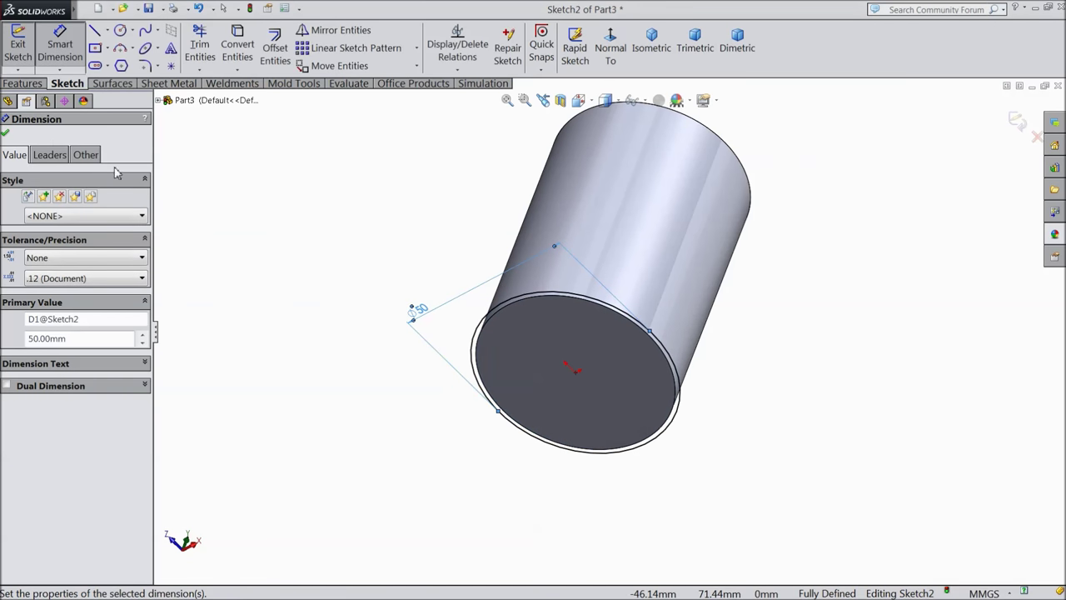
{"action": "left_click", "coordinate": [8, 133]}
Step: Extrude the 50 mm circle 53 mm to lengthen the shaft
{"action": "left_click", "coordinate": [35, 84]}
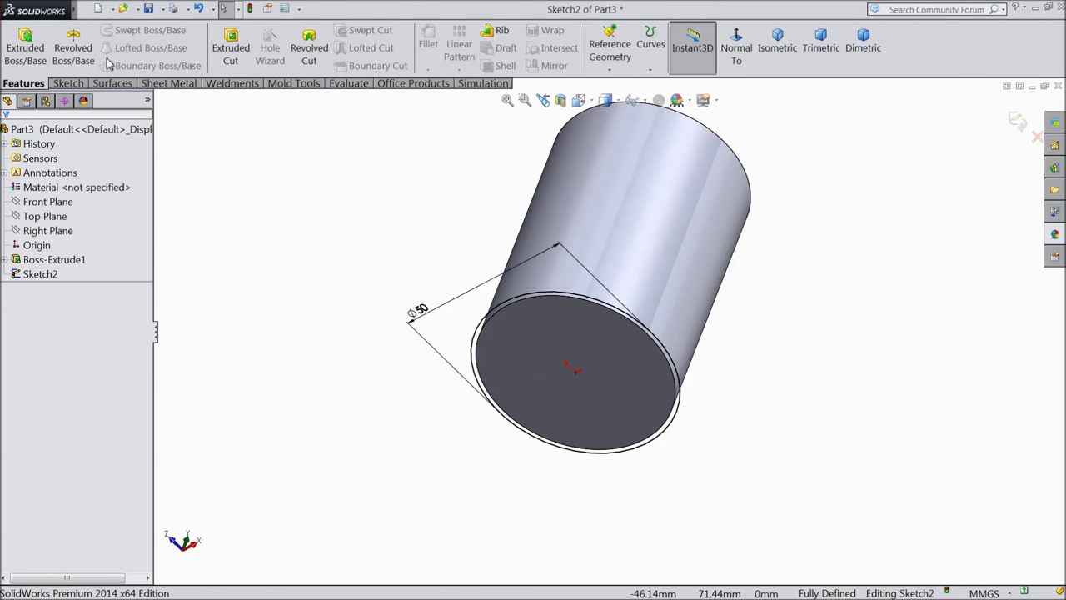
{"action": "left_click", "coordinate": [25, 42]}
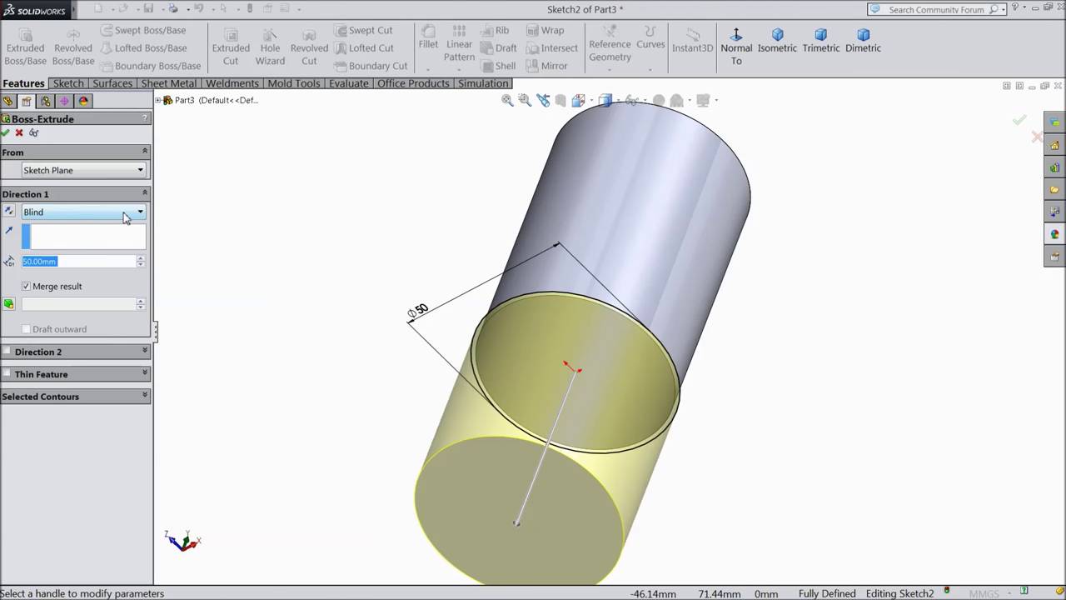
{"action": "type", "text": "53"}
{"action": "key", "text": "Return"}
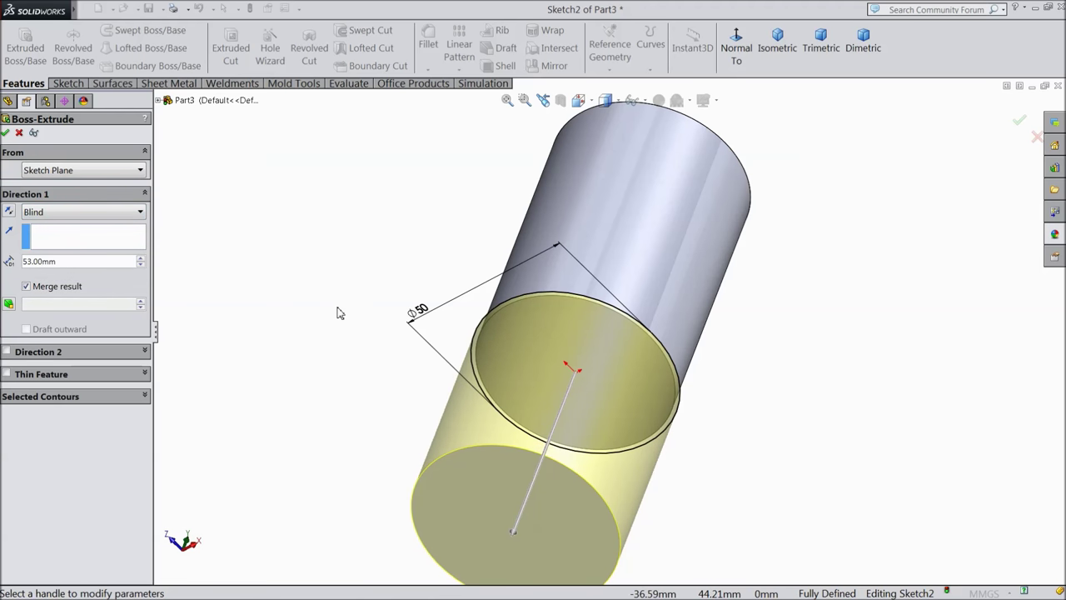
{"action": "key", "text": "f"}
{"action": "left_click", "coordinate": [5, 133]}
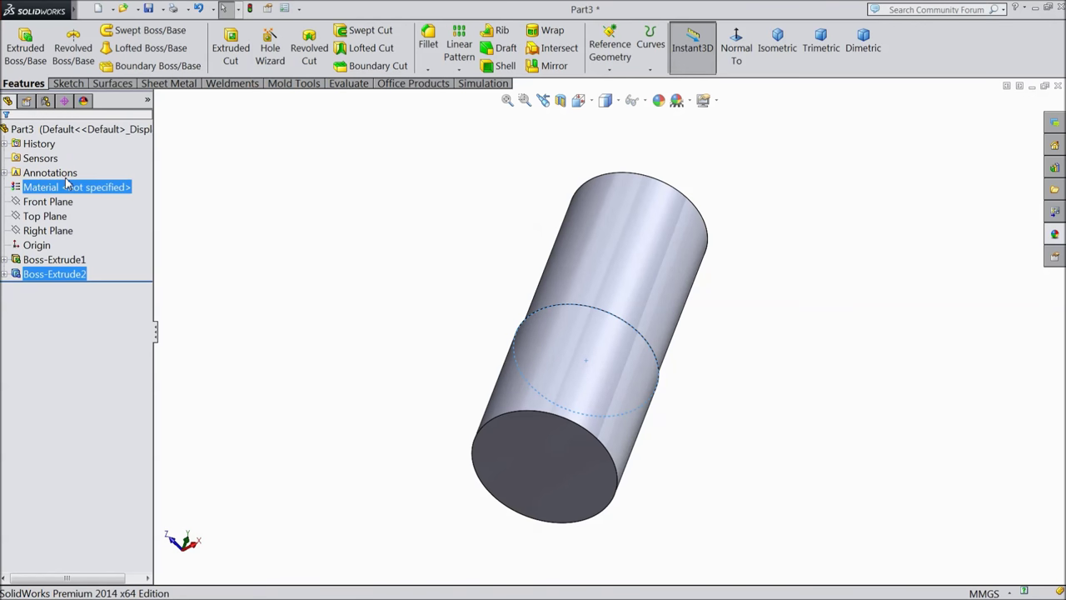
Step: Create Plane1 as a reference plane offset 187 mm from the shaft's end face
{"action": "left_click", "coordinate": [527, 457]}
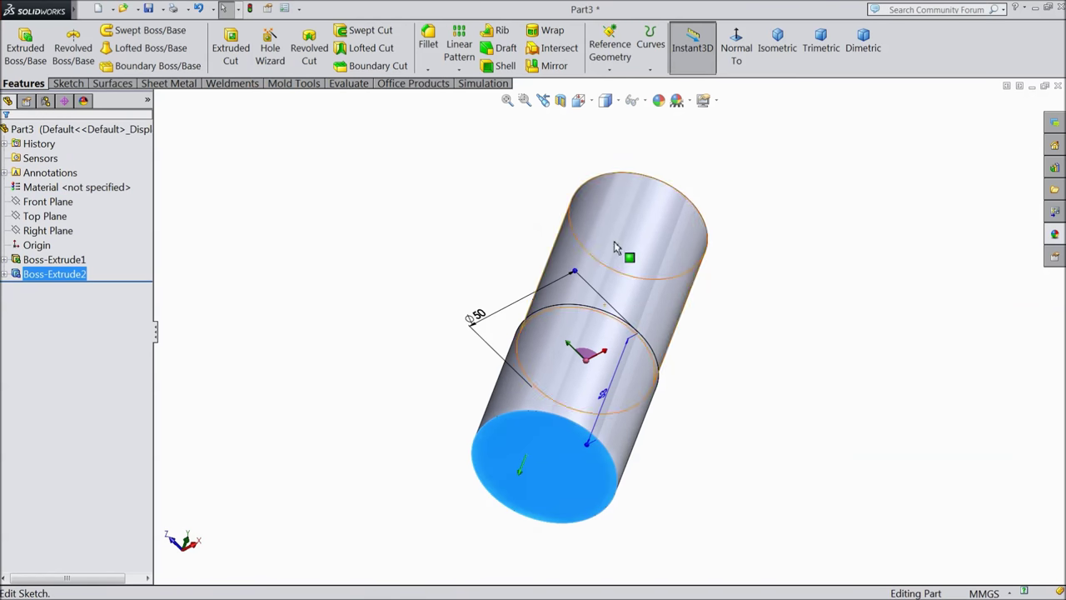
{"action": "left_click", "coordinate": [610, 70]}
{"action": "left_click", "coordinate": [617, 85]}
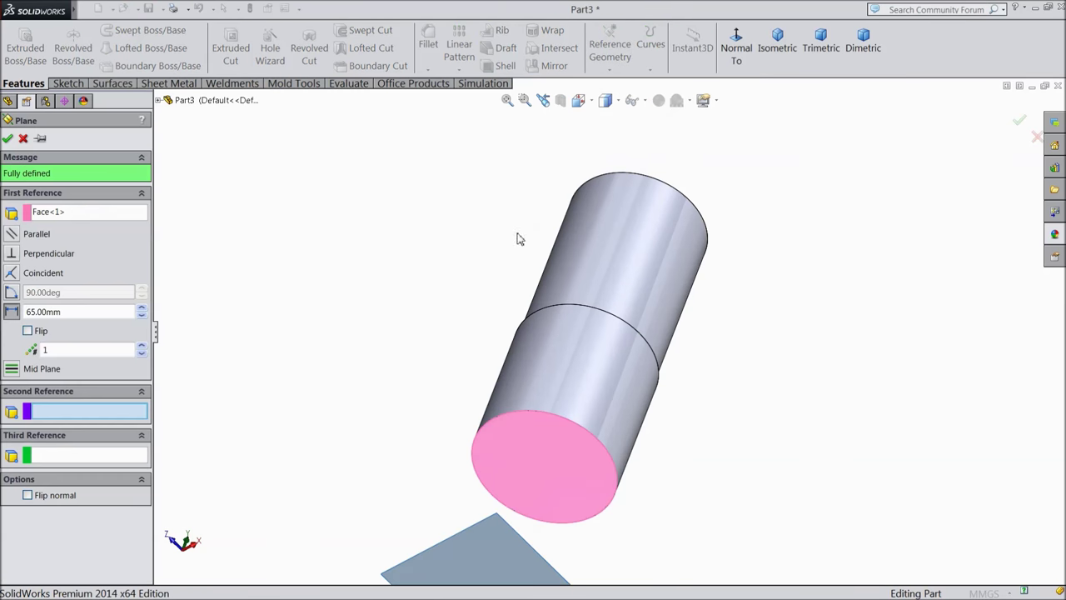
{"action": "left_click", "coordinate": [72, 312]}
{"action": "type", "text": "187"}
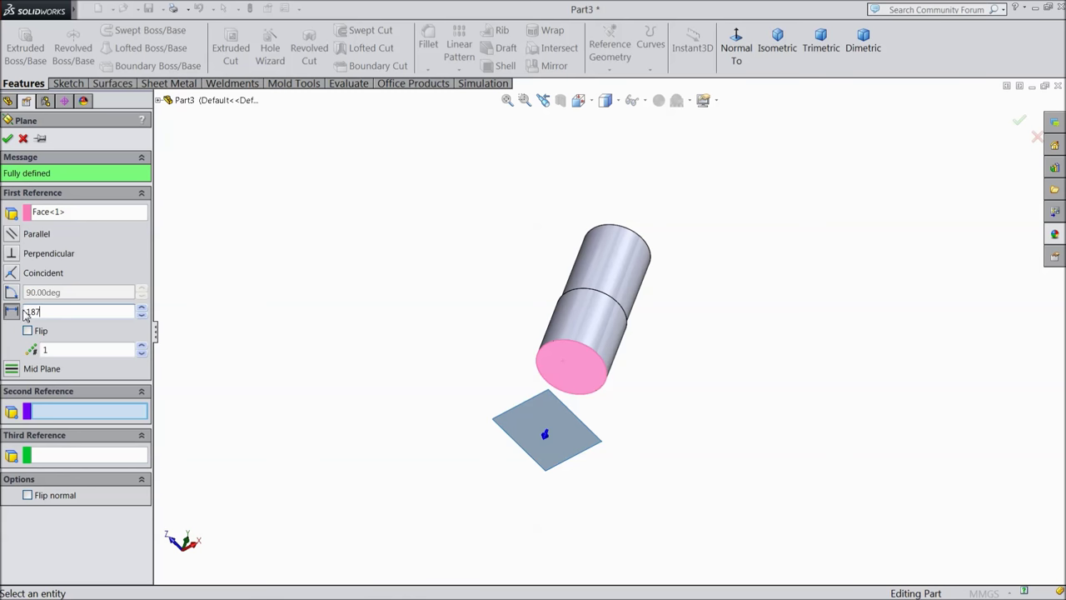
{"action": "key", "text": "Return"}
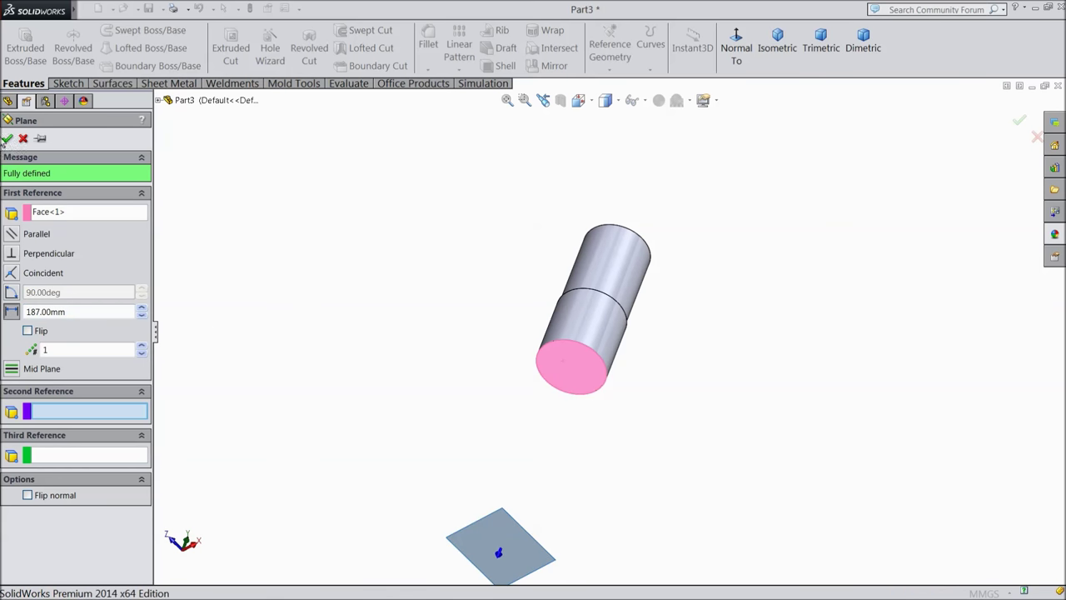
{"action": "left_click", "coordinate": [7, 138]}
{"action": "scroll", "coordinate": [605, 397], "scroll_direction": "up", "scroll_amount": 3}
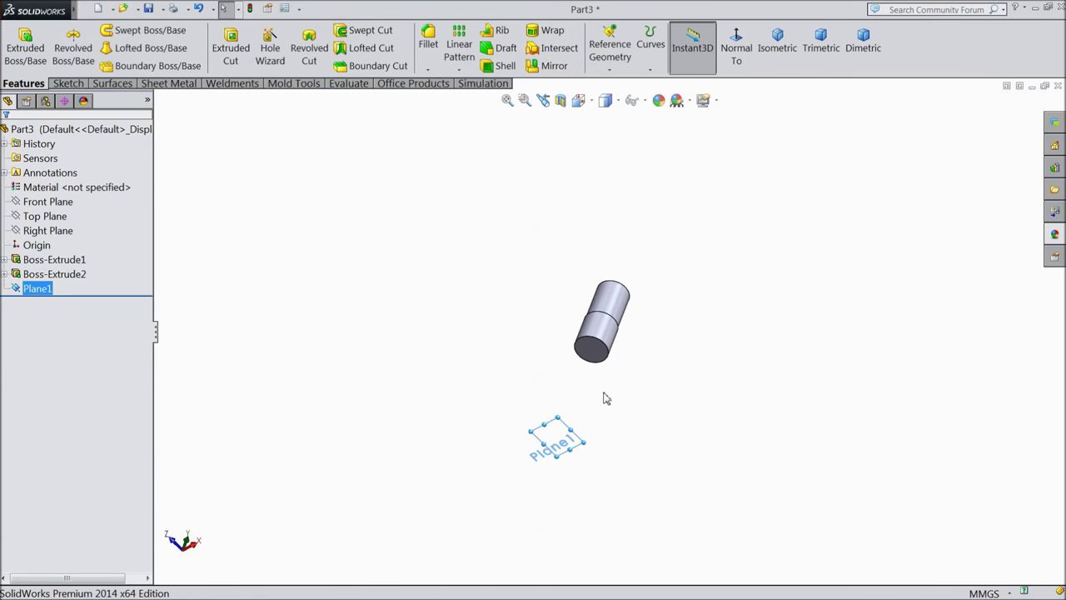
{"action": "scroll", "coordinate": [604, 373], "scroll_direction": "down", "scroll_amount": 3}
{"action": "left_click", "coordinate": [585, 316]}
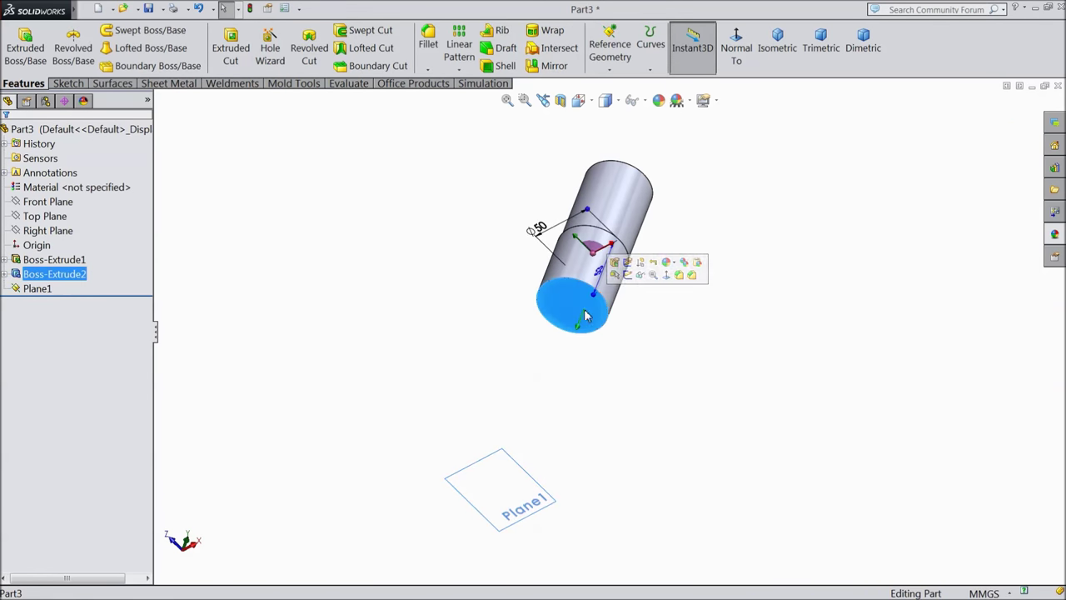
Step: Sketch a 55 mm diameter circle centred on the shaft's end face and exit the sketch
{"action": "left_click", "coordinate": [630, 276]}
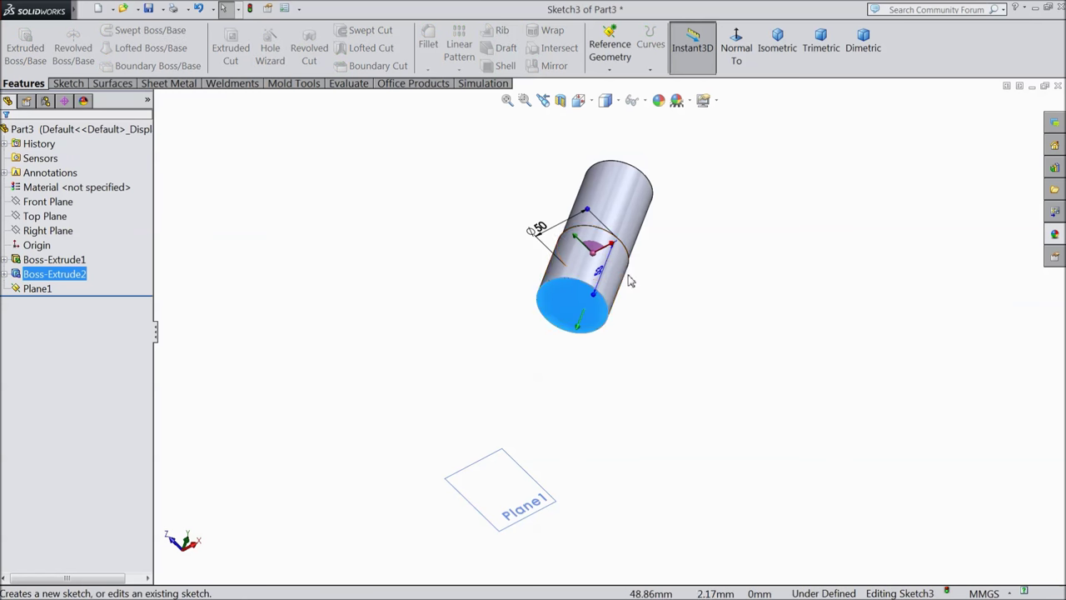
{"action": "left_click", "coordinate": [67, 83]}
{"action": "left_click", "coordinate": [121, 30]}
{"action": "scroll", "coordinate": [552, 309], "scroll_direction": "down", "scroll_amount": 2}
{"action": "scroll", "coordinate": [626, 333], "scroll_direction": "down", "scroll_amount": 1}
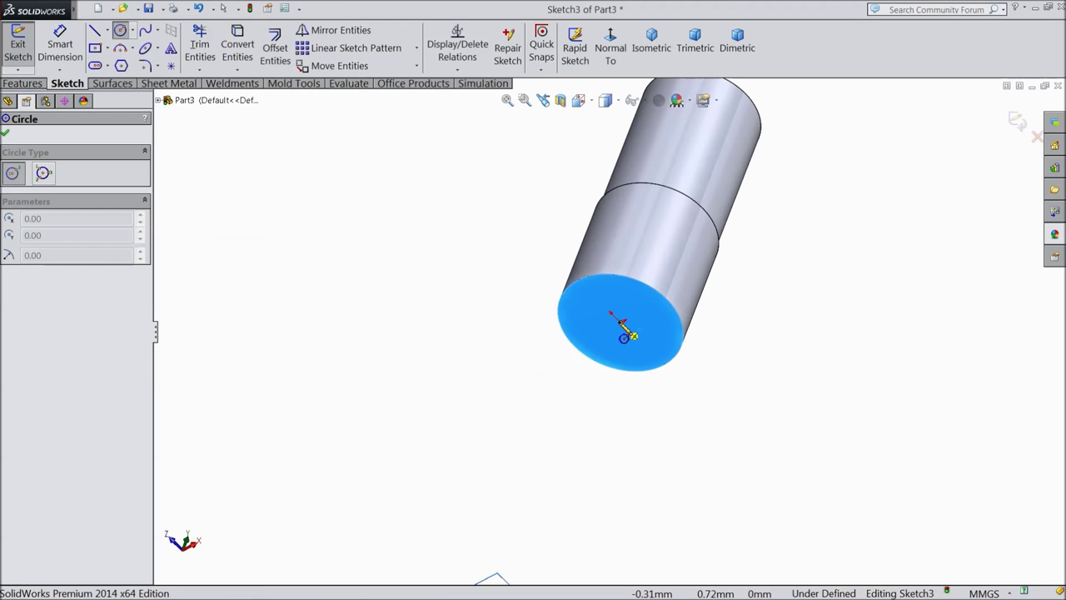
{"action": "left_click", "coordinate": [621, 324]}
{"action": "left_click", "coordinate": [540, 295]}
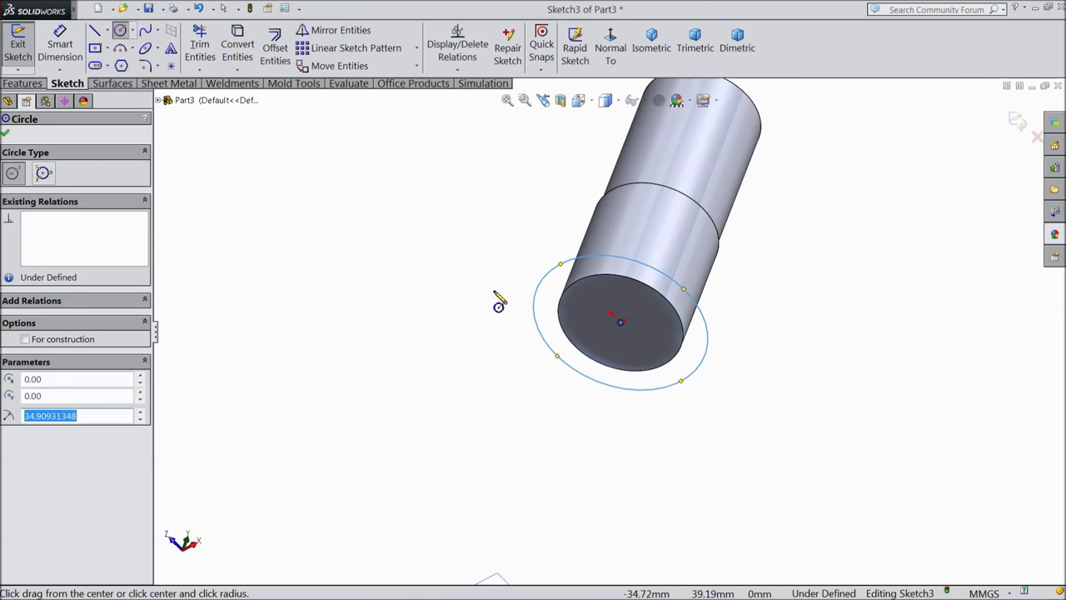
{"action": "left_click", "coordinate": [62, 50]}
{"action": "scroll", "coordinate": [599, 350], "scroll_direction": "down", "scroll_amount": 3}
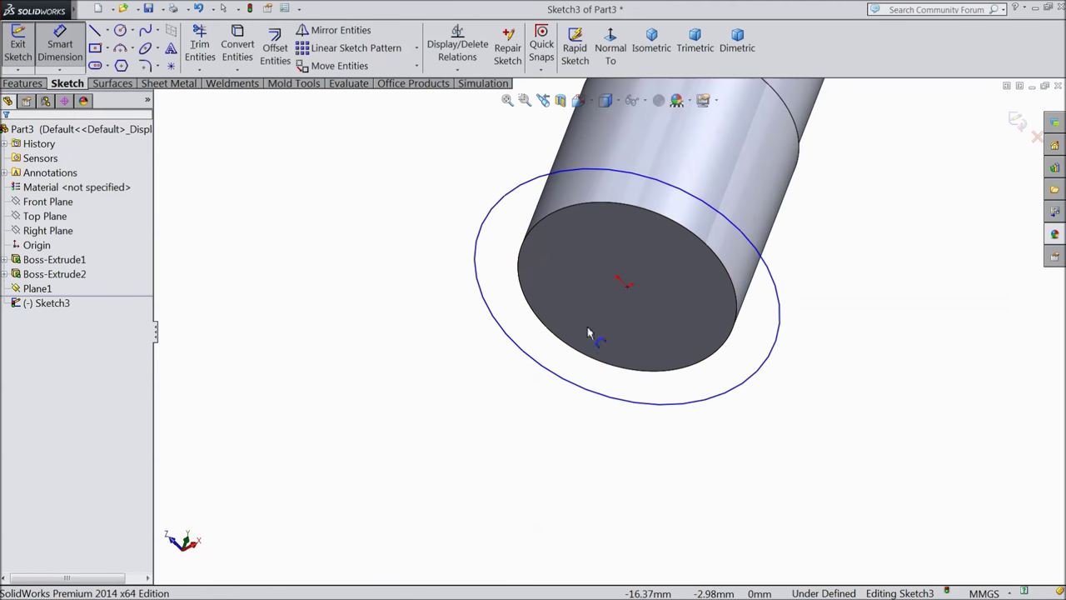
{"action": "left_click", "coordinate": [478, 263]}
{"action": "left_click", "coordinate": [442, 259]}
{"action": "type", "text": "55"}
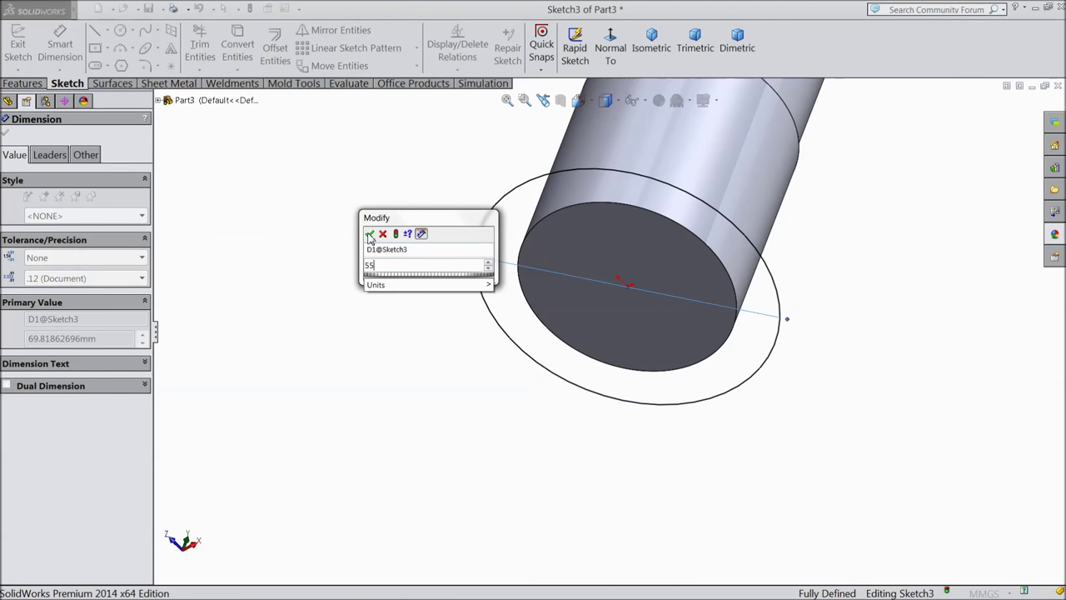
{"action": "left_click", "coordinate": [368, 233]}
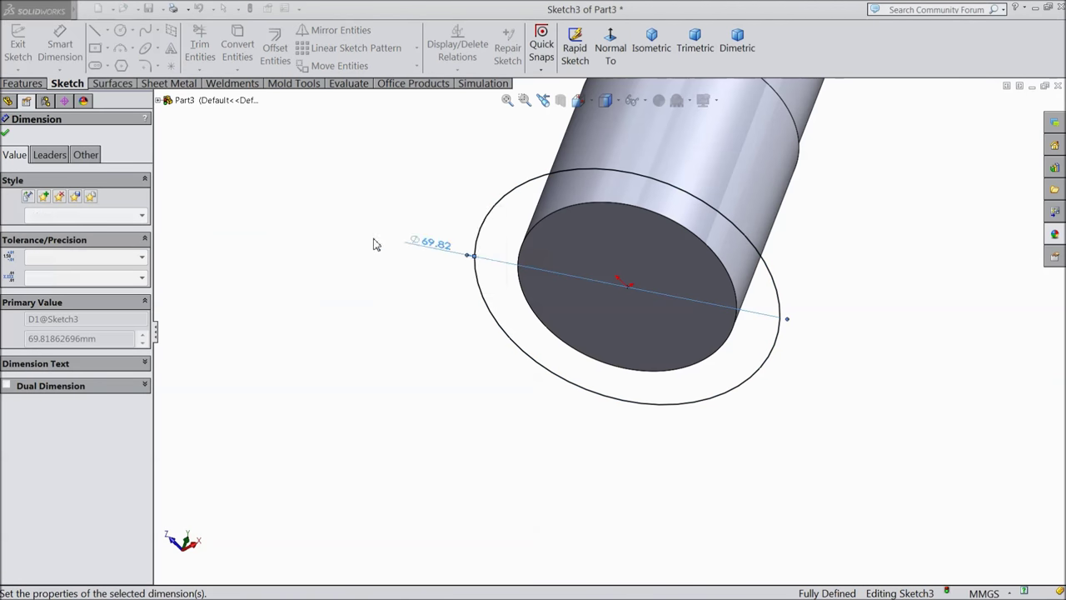
{"action": "left_click", "coordinate": [6, 133]}
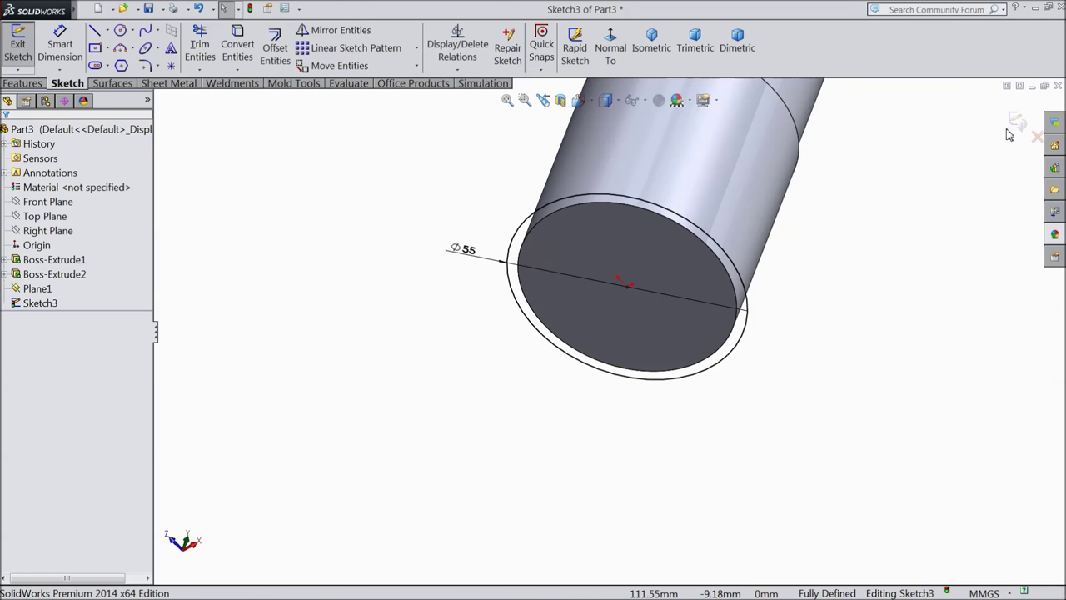
{"action": "left_click", "coordinate": [1016, 121]}
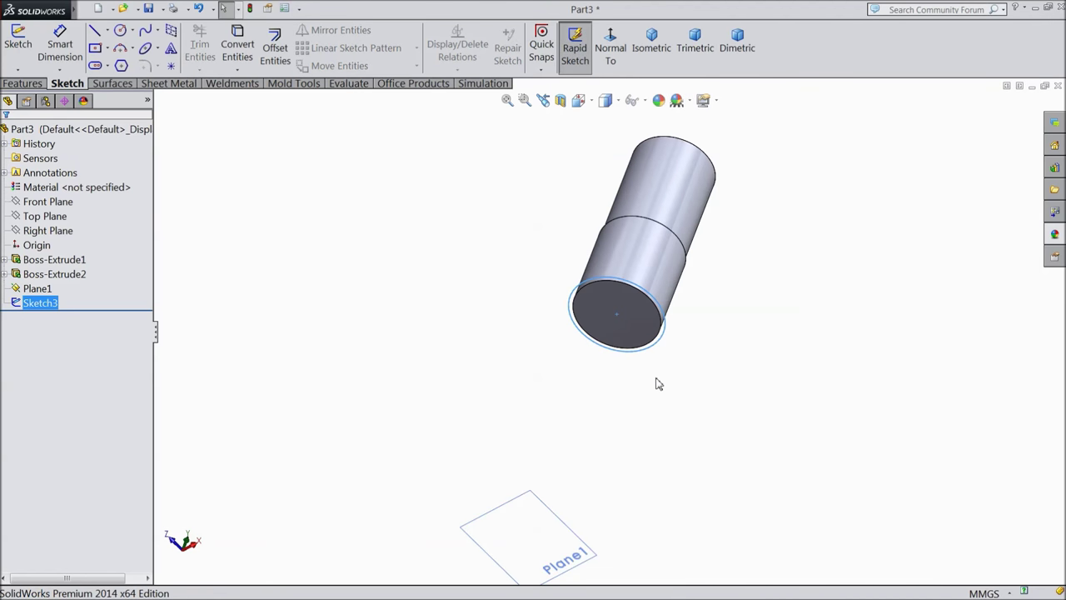
Step: Start a new sketch on Plane1 and view it face-on
{"action": "scroll", "coordinate": [660, 383], "scroll_direction": "up", "scroll_amount": 2}
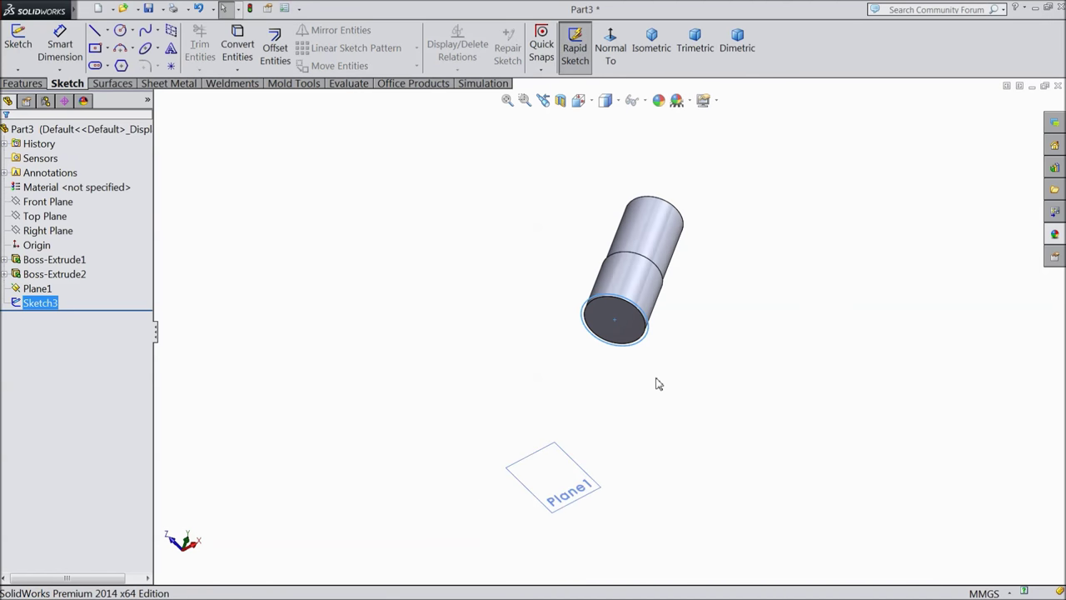
{"action": "left_click", "coordinate": [572, 495]}
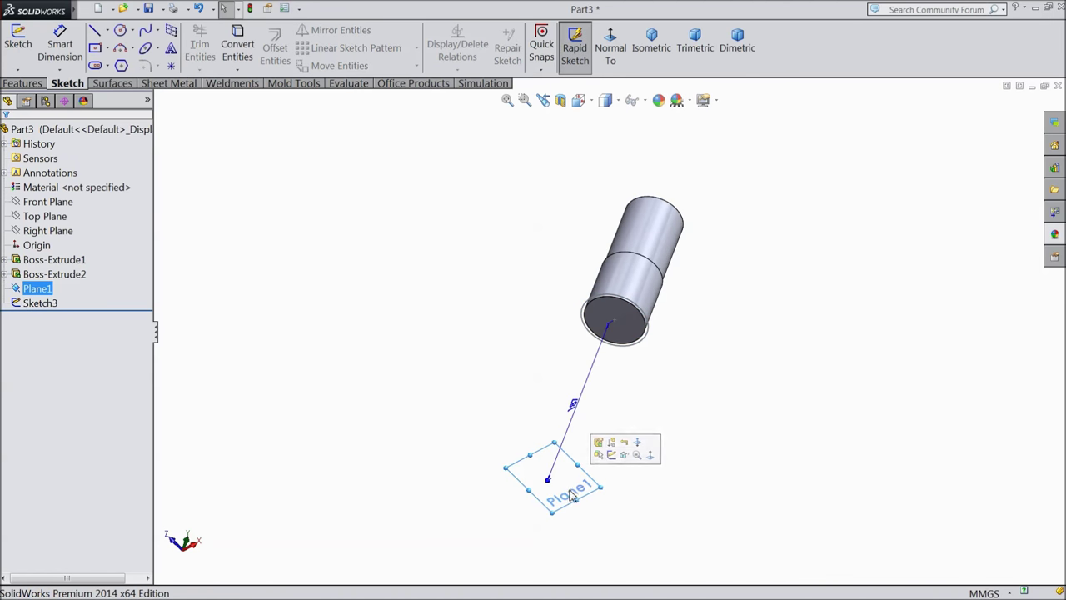
{"action": "left_click", "coordinate": [612, 455]}
{"action": "left_click", "coordinate": [611, 52]}
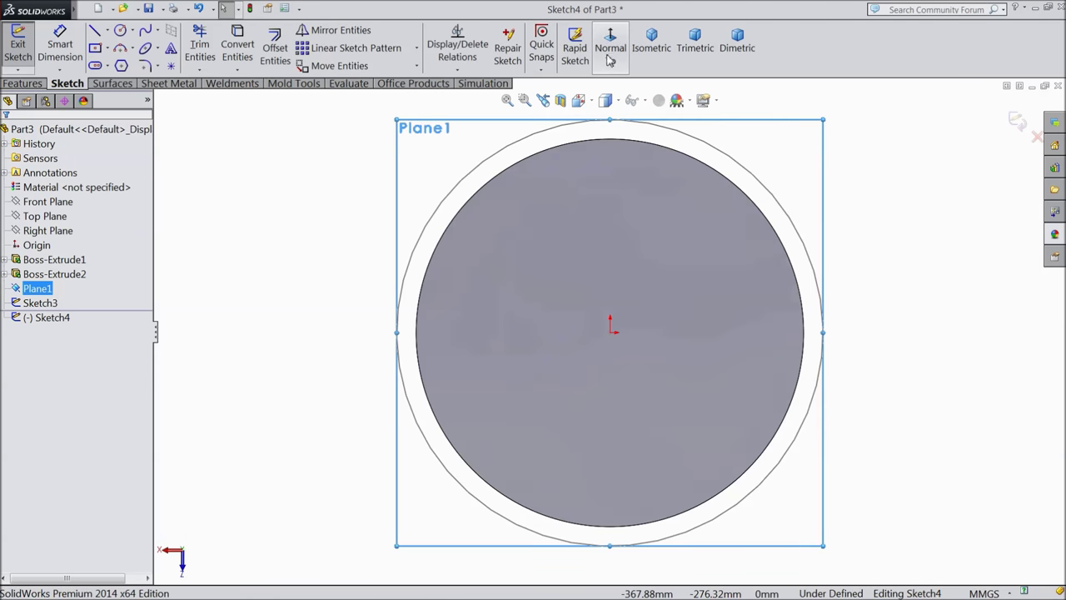
Step: Draw a horizontal centreline from the origin running far to the left
{"action": "left_click", "coordinate": [108, 31]}
{"action": "left_click", "coordinate": [119, 65]}
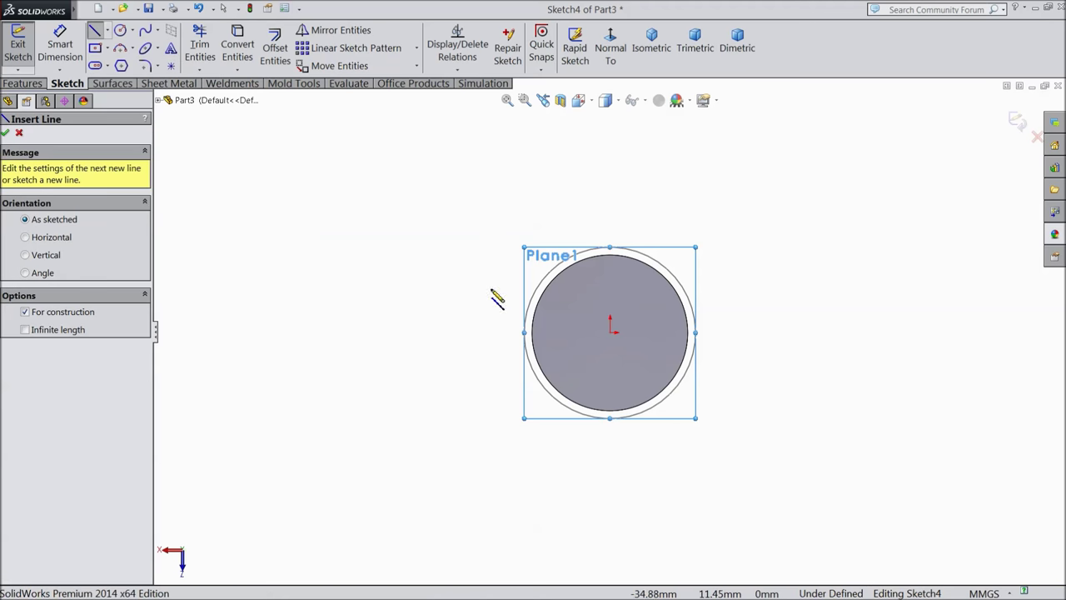
{"action": "left_click", "coordinate": [610, 332]}
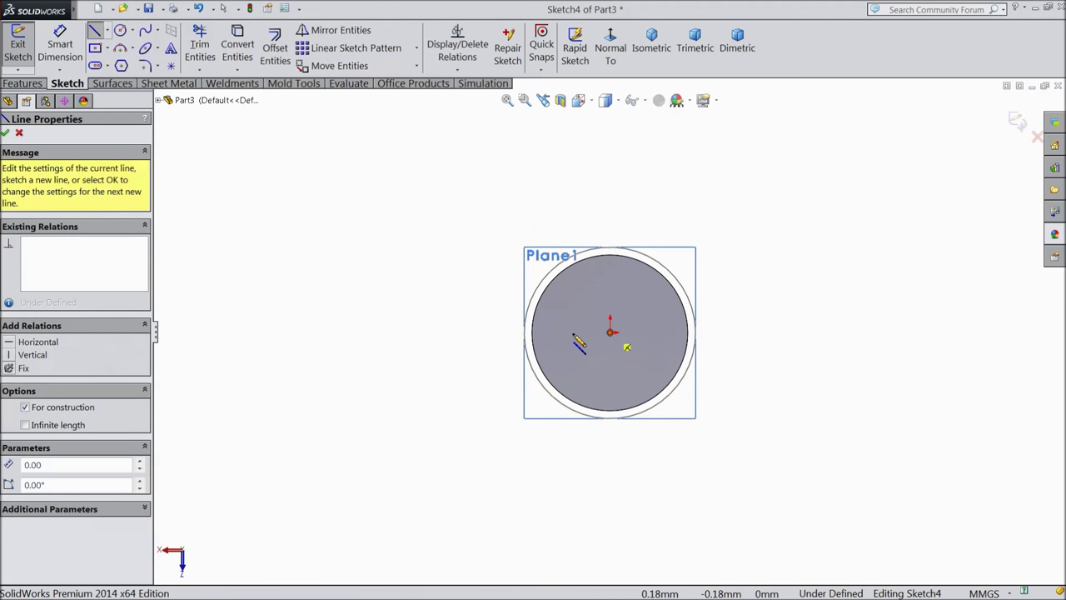
{"action": "left_click", "coordinate": [201, 333]}
{"action": "right_click", "coordinate": [241, 275]}
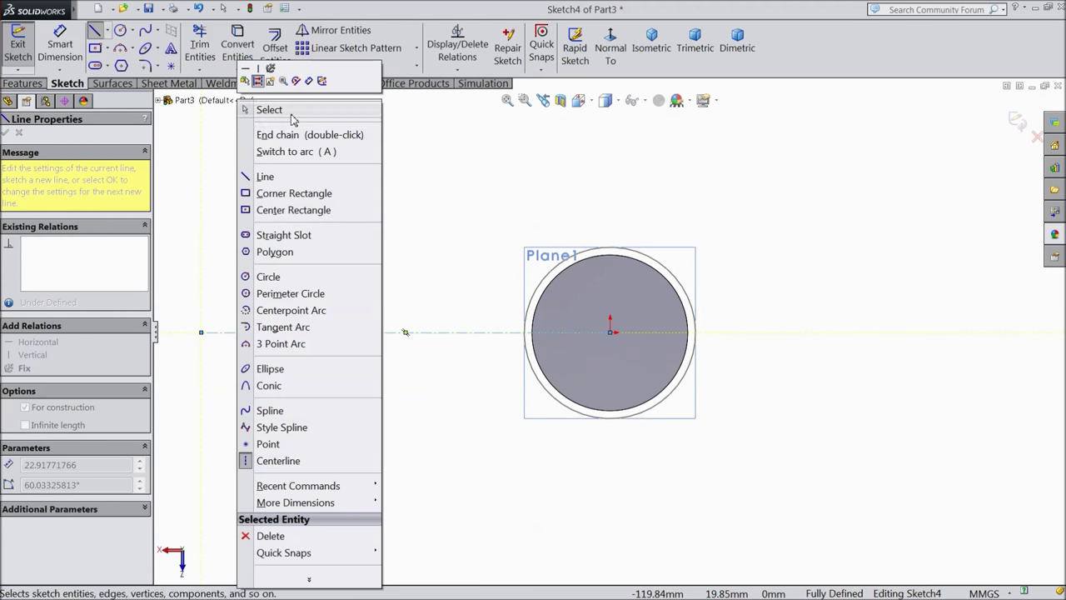
{"action": "left_click", "coordinate": [291, 111]}
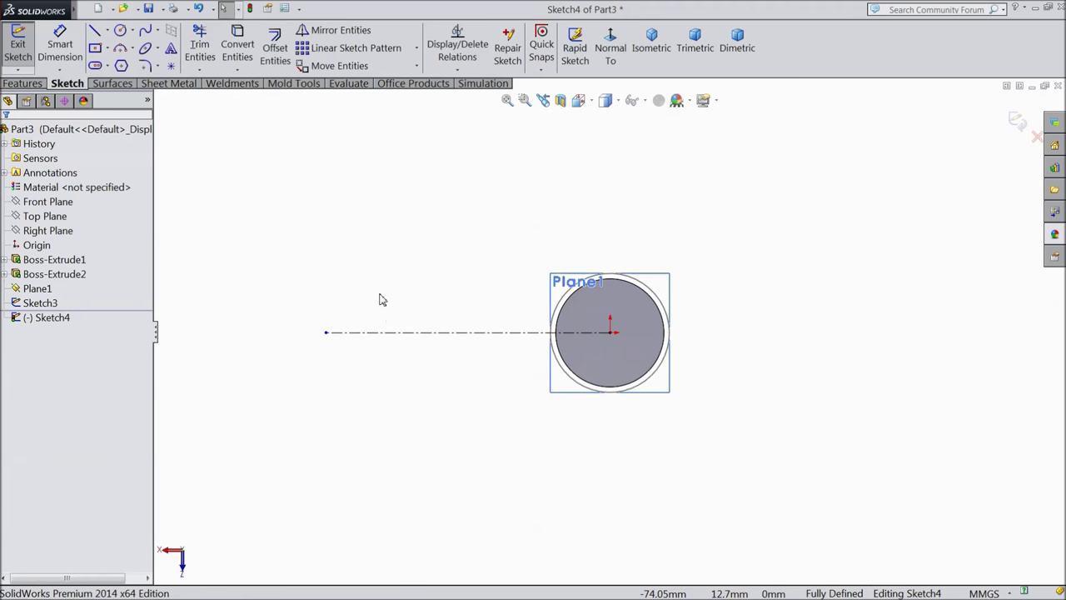
Step: Add a circle centred on the centreline's left end, dimensioned to 28 mm diameter
{"action": "left_click", "coordinate": [121, 32]}
{"action": "left_click", "coordinate": [326, 332]}
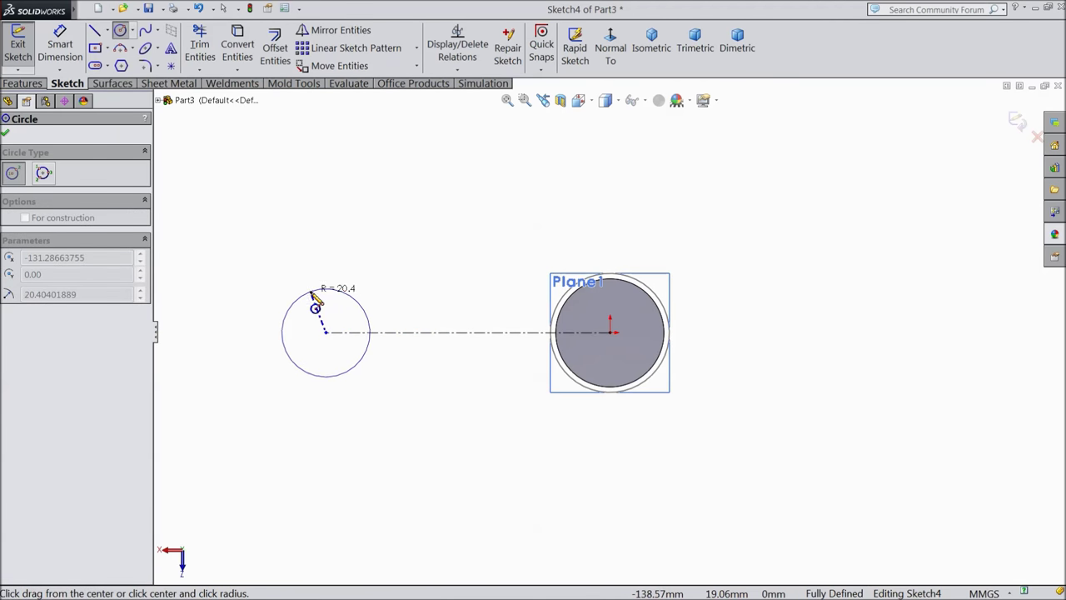
{"action": "left_click", "coordinate": [318, 290]}
{"action": "left_click", "coordinate": [62, 49]}
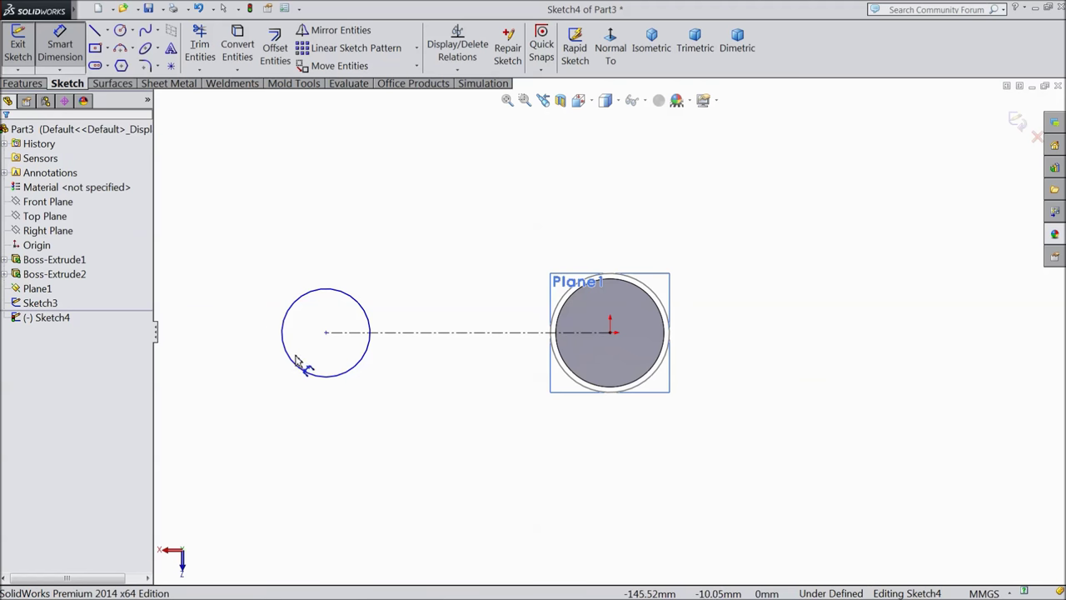
{"action": "left_click", "coordinate": [297, 363]}
{"action": "left_click", "coordinate": [269, 407]}
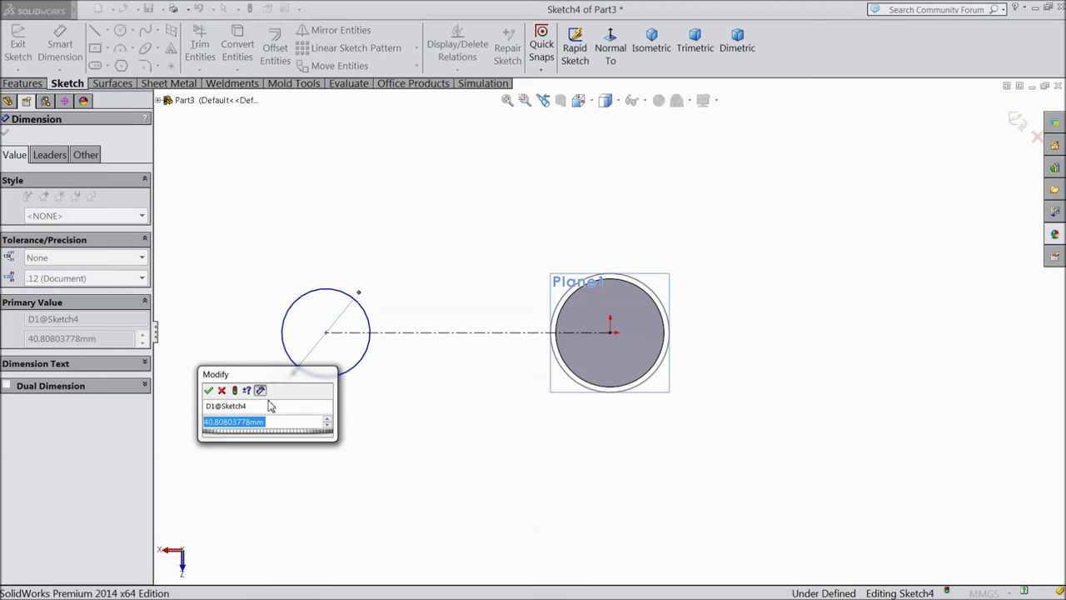
{"action": "type", "text": "28"}
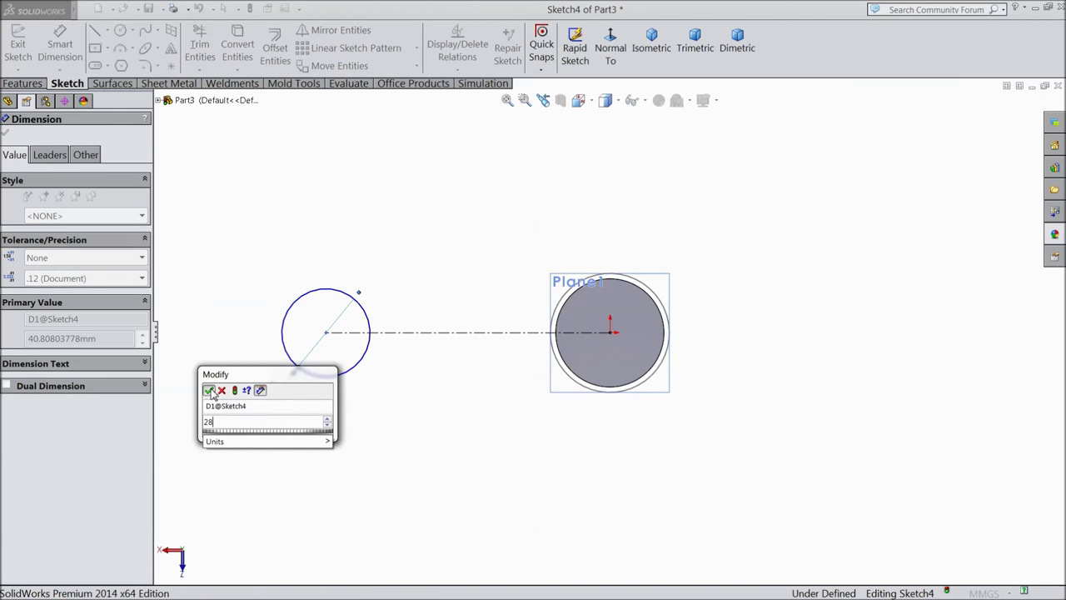
{"action": "left_click", "coordinate": [210, 390]}
{"action": "left_click", "coordinate": [5, 134]}
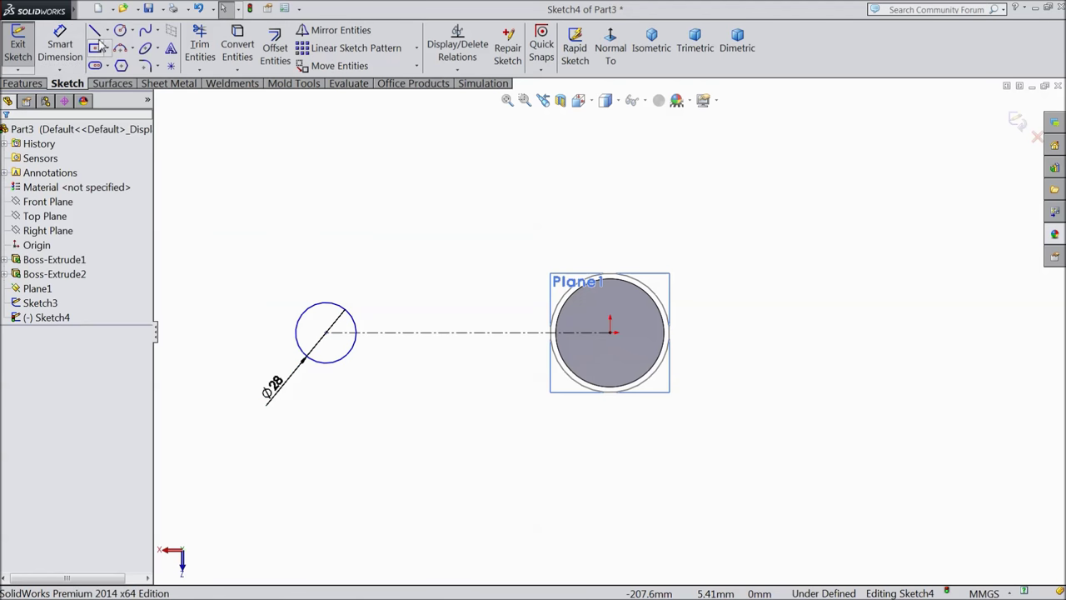
Step: Draw two connected lines from the Ø28 circle's top up to a peak and down onto the centreline
{"action": "left_click", "coordinate": [94, 31]}
{"action": "scroll", "coordinate": [456, 395], "scroll_direction": "down", "scroll_amount": 1}
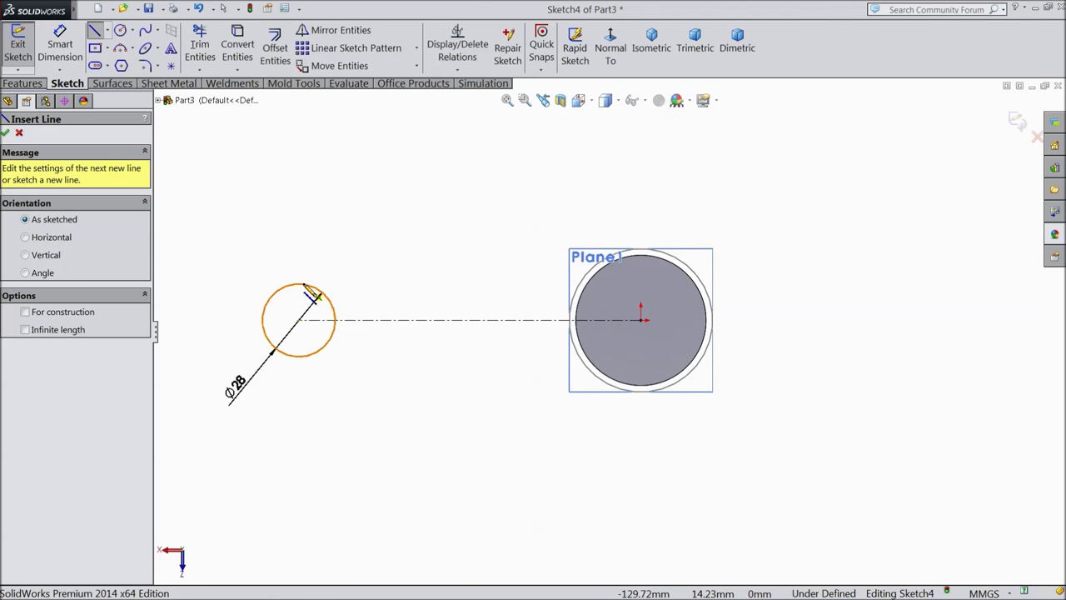
{"action": "left_click", "coordinate": [290, 284]}
{"action": "left_click", "coordinate": [421, 252]}
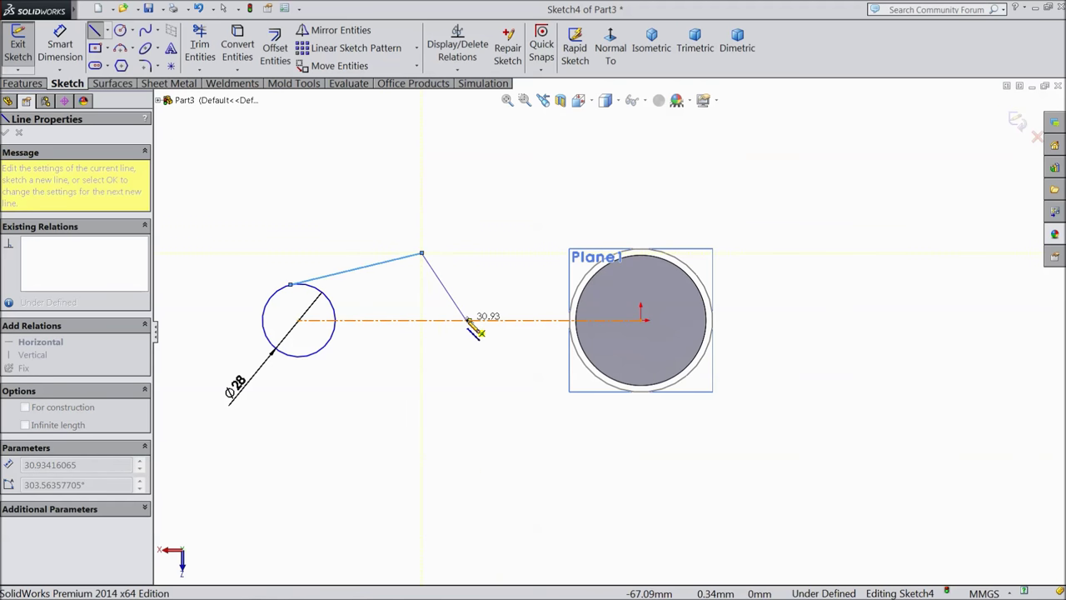
{"action": "left_click", "coordinate": [464, 320]}
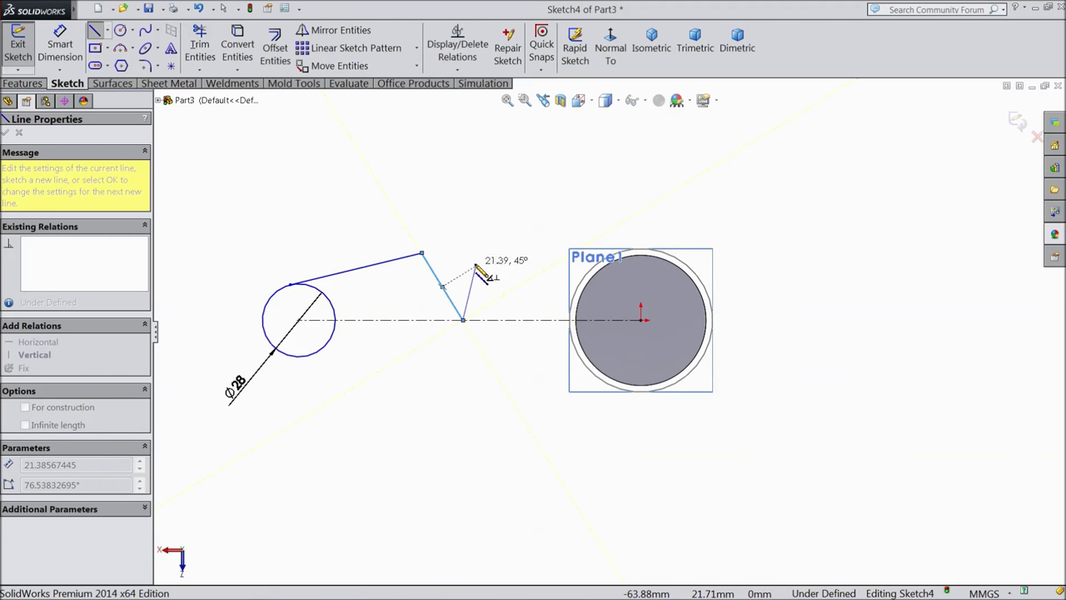
{"action": "right_click", "coordinate": [476, 268]}
{"action": "left_click", "coordinate": [504, 103]}
{"action": "scroll", "coordinate": [408, 237], "scroll_direction": "down", "scroll_amount": 2}
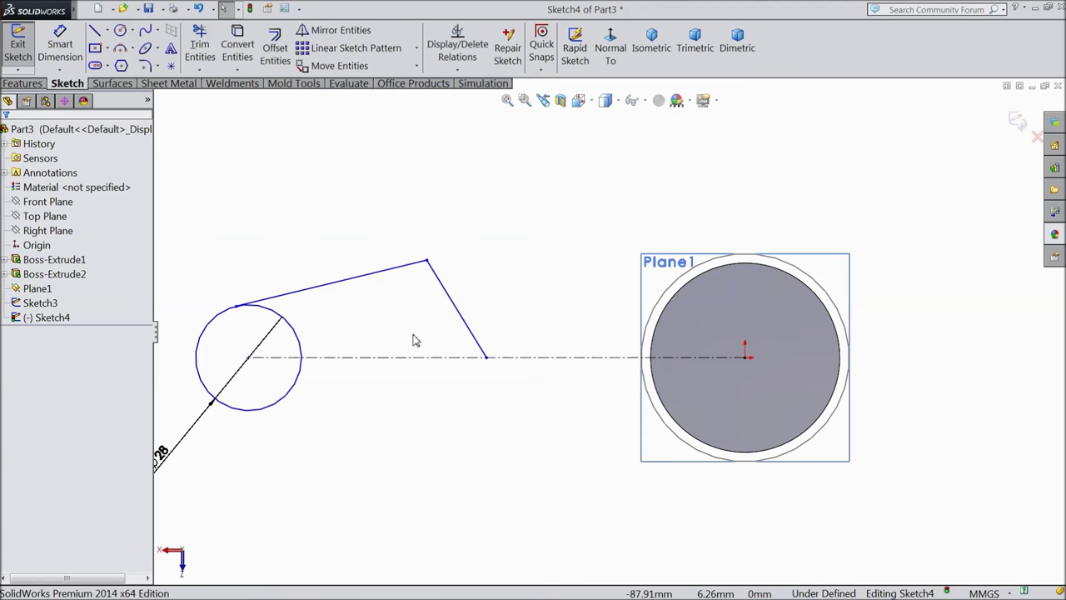
{"action": "middle_click_drag", "start_coordinate": [415, 340], "coordinate": [536, 319], "text": "ctrl"}
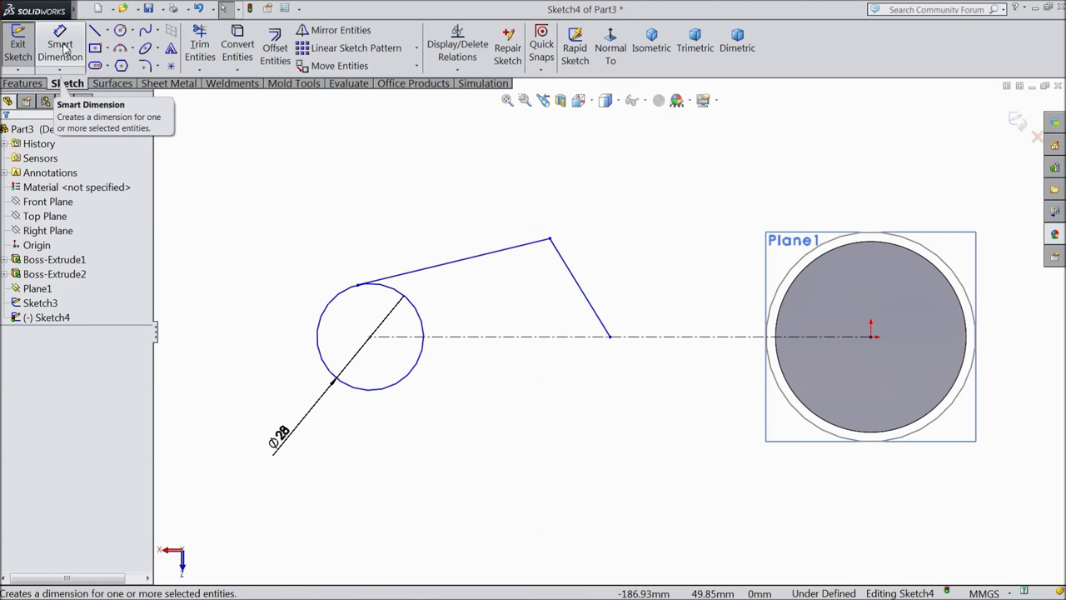
{"action": "left_click", "coordinate": [171, 65]}
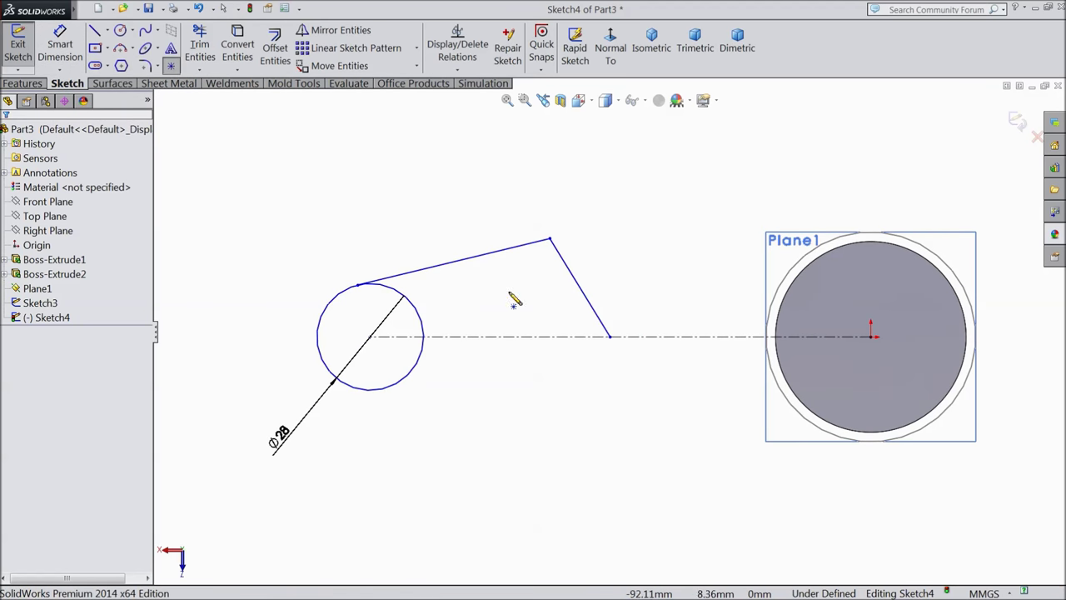
Step: Place a point on the centreline and dimension the upper line at 16.70° to the centreline
{"action": "left_click", "coordinate": [486, 337]}
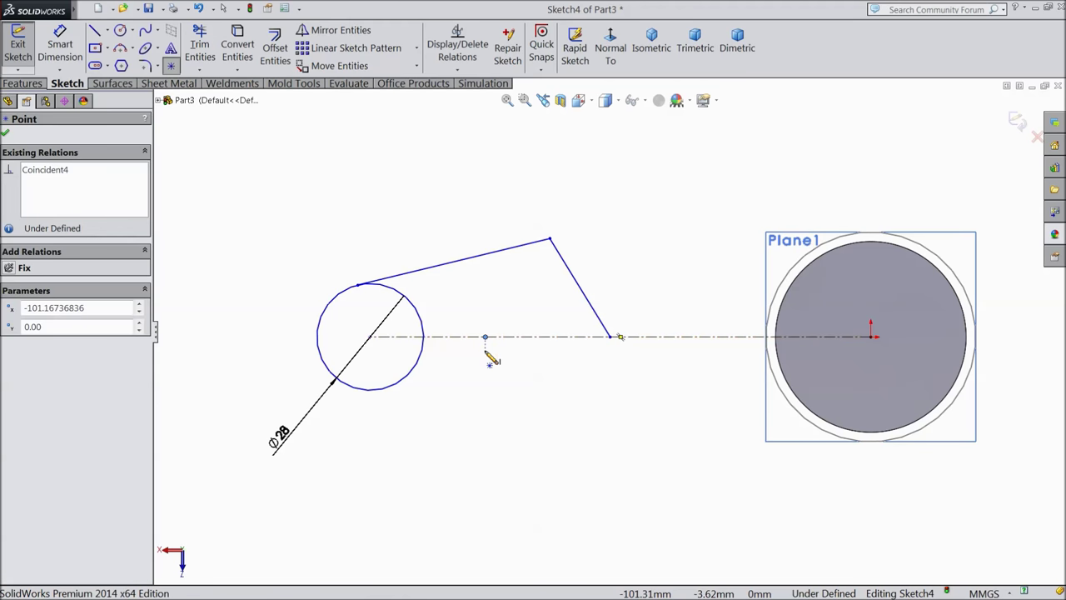
{"action": "right_click", "coordinate": [289, 158]}
{"action": "left_click", "coordinate": [312, 138]}
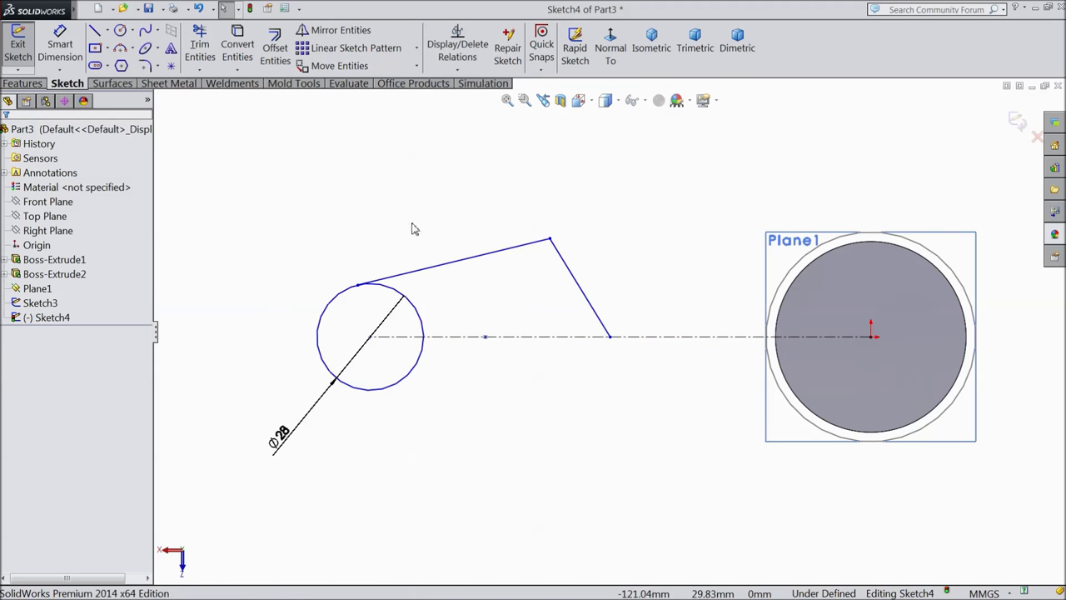
{"action": "left_click", "coordinate": [60, 46]}
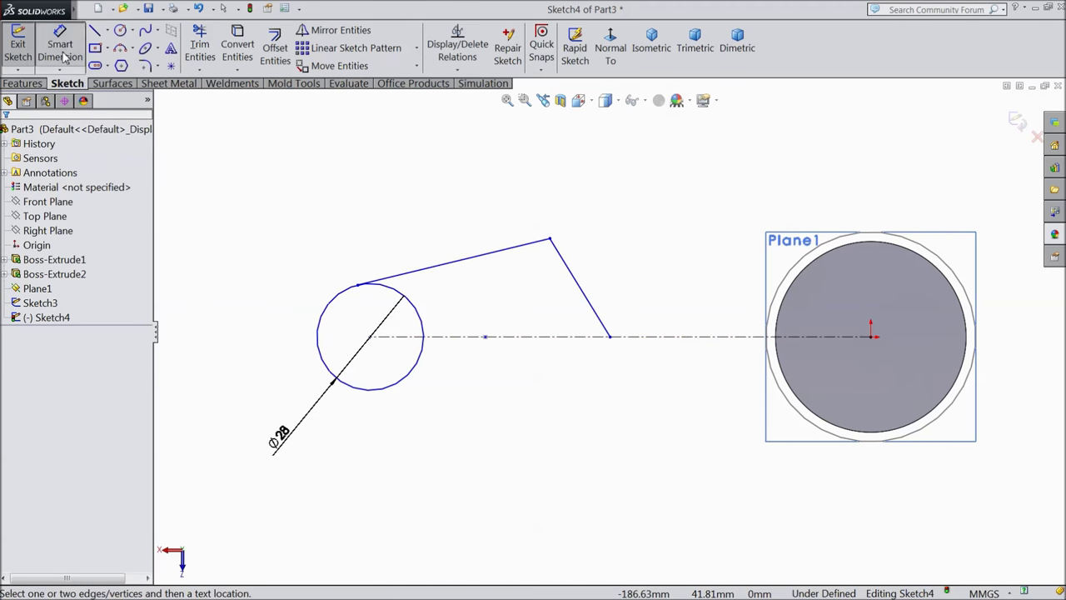
{"action": "left_click", "coordinate": [436, 267]}
{"action": "left_click", "coordinate": [469, 336]}
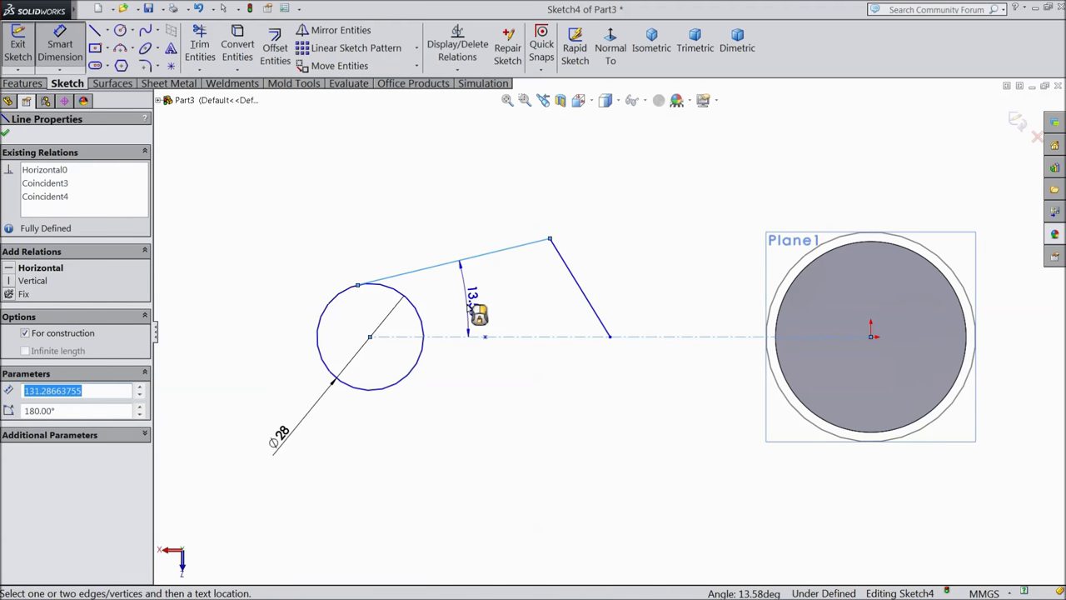
{"action": "left_click", "coordinate": [468, 310]}
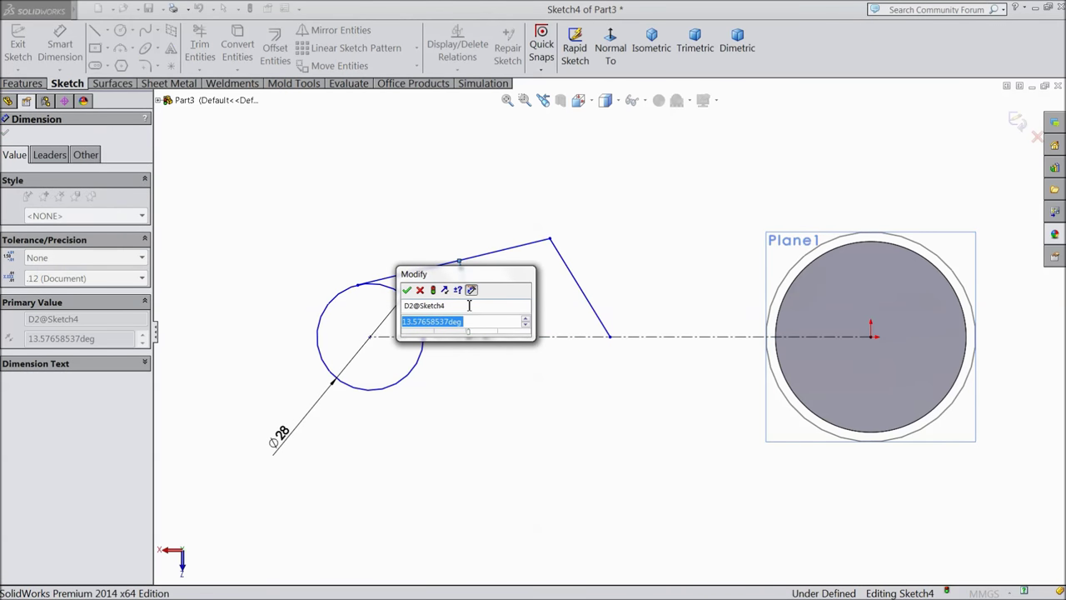
{"action": "type", "text": "16.7"}
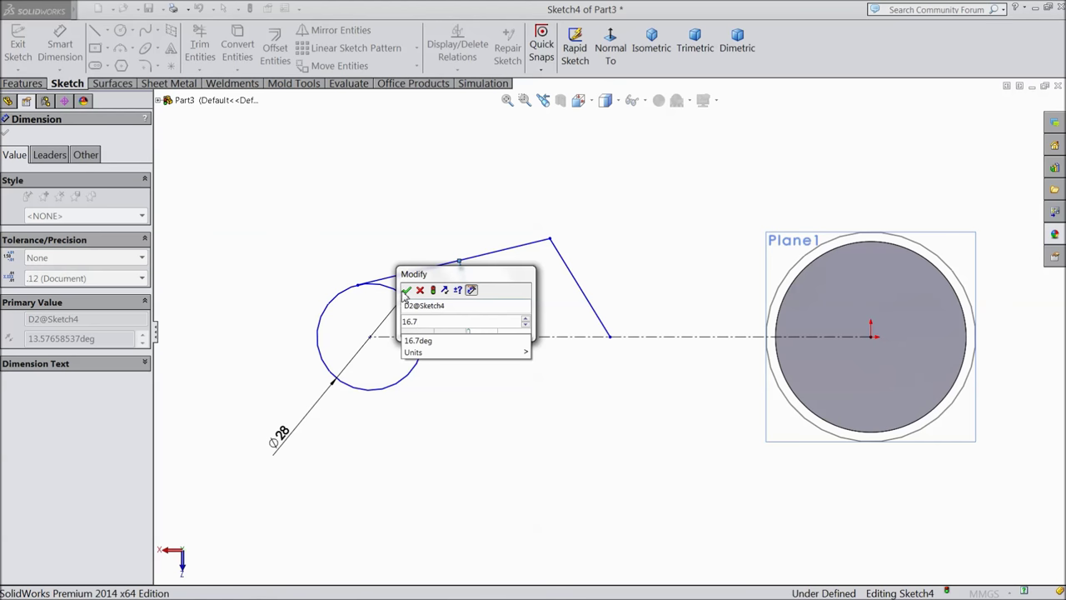
{"action": "left_click", "coordinate": [406, 290]}
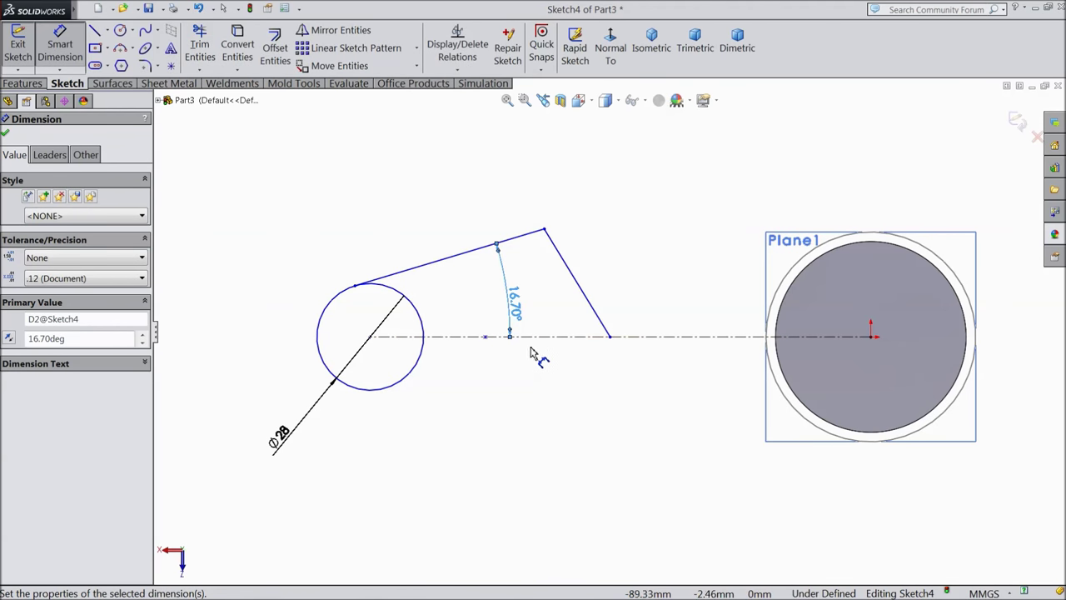
Step: Dimension the angle between the two slanted lines as 95°
{"action": "left_click", "coordinate": [540, 231]}
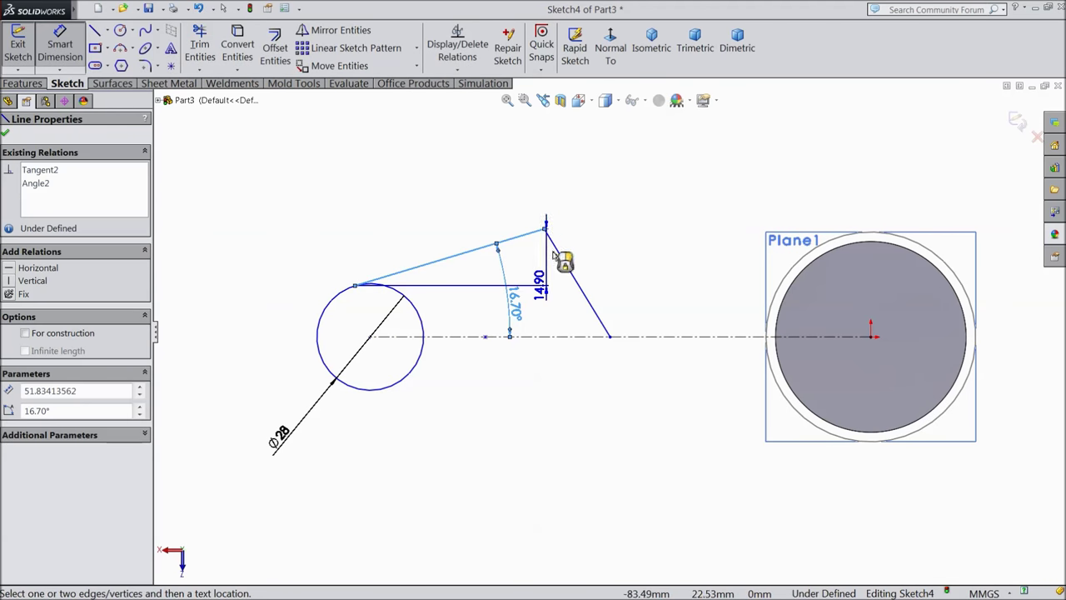
{"action": "left_click", "coordinate": [562, 256]}
{"action": "left_click", "coordinate": [533, 278]}
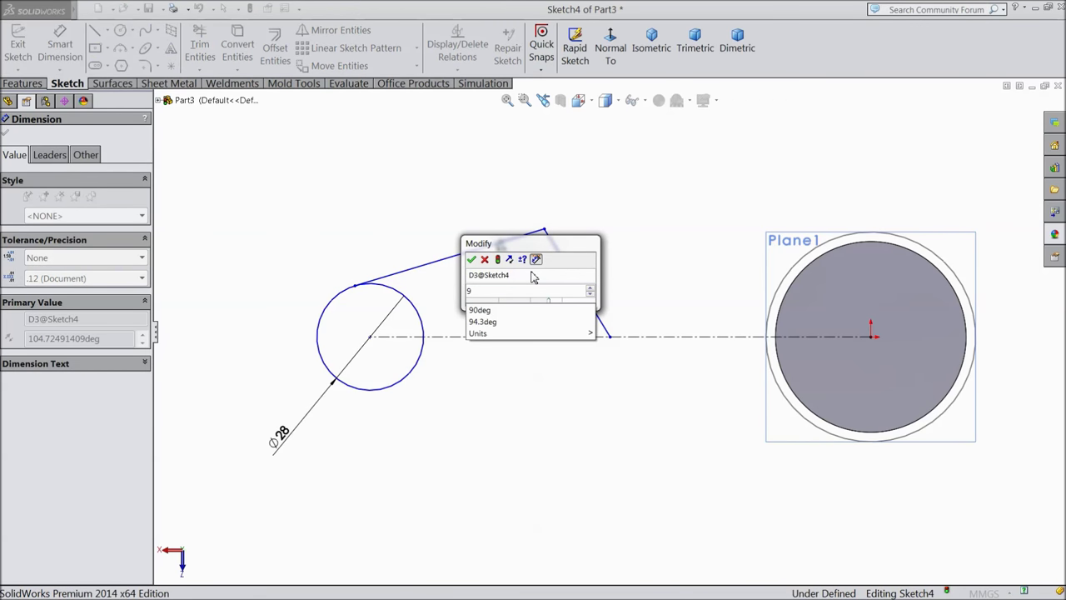
{"action": "type", "text": "5"}
{"action": "left_click", "coordinate": [471, 260]}
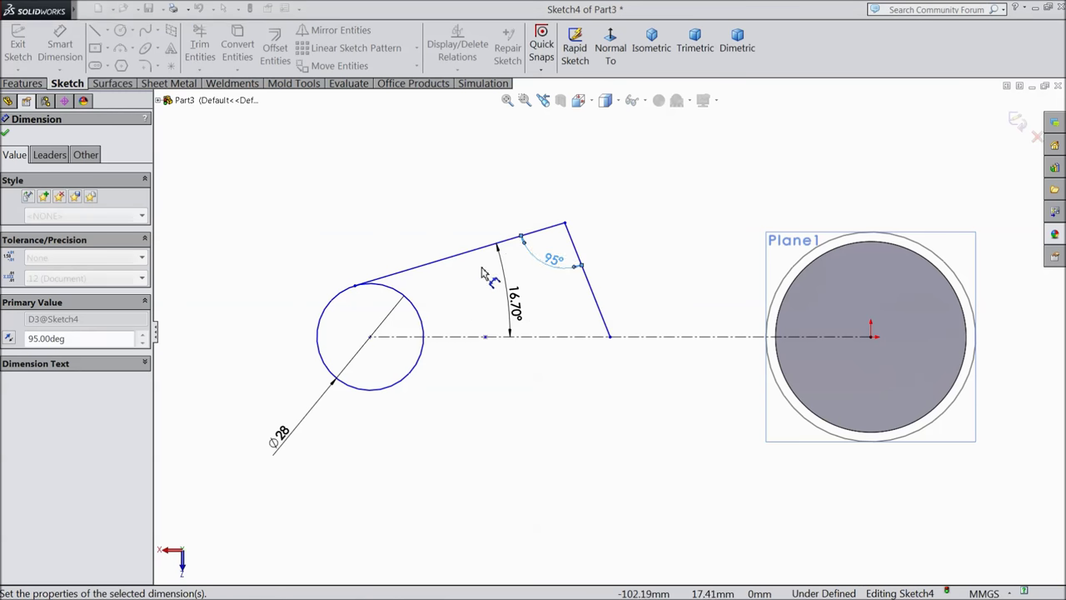
{"action": "left_click", "coordinate": [5, 135]}
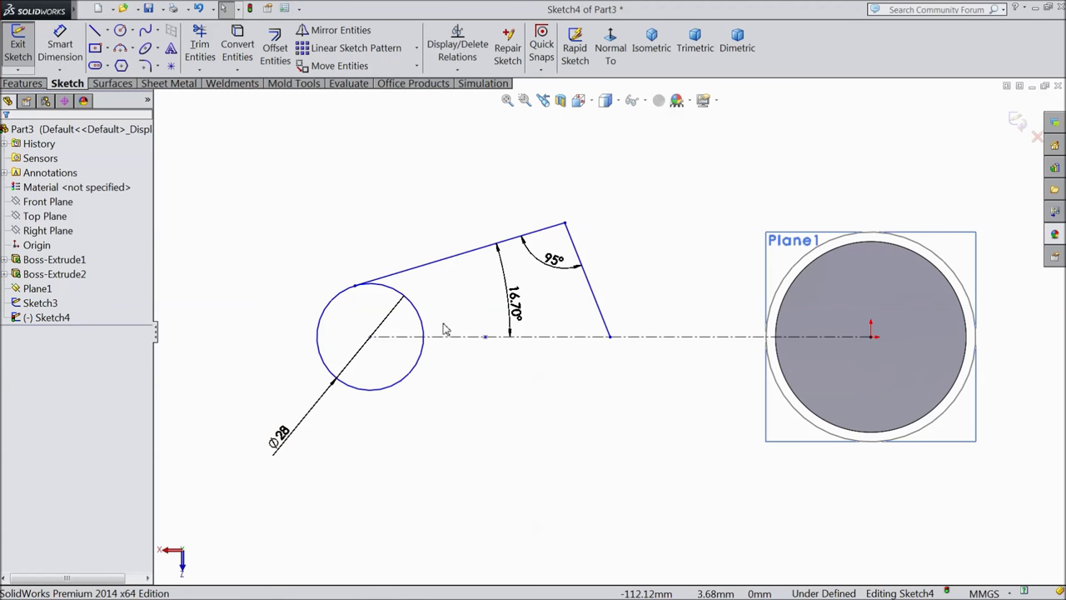
{"action": "left_click", "coordinate": [337, 30]}
Step: Mirror the two slanted lines about the horizontal centreline to close the profile
{"action": "left_click", "coordinate": [467, 259]}
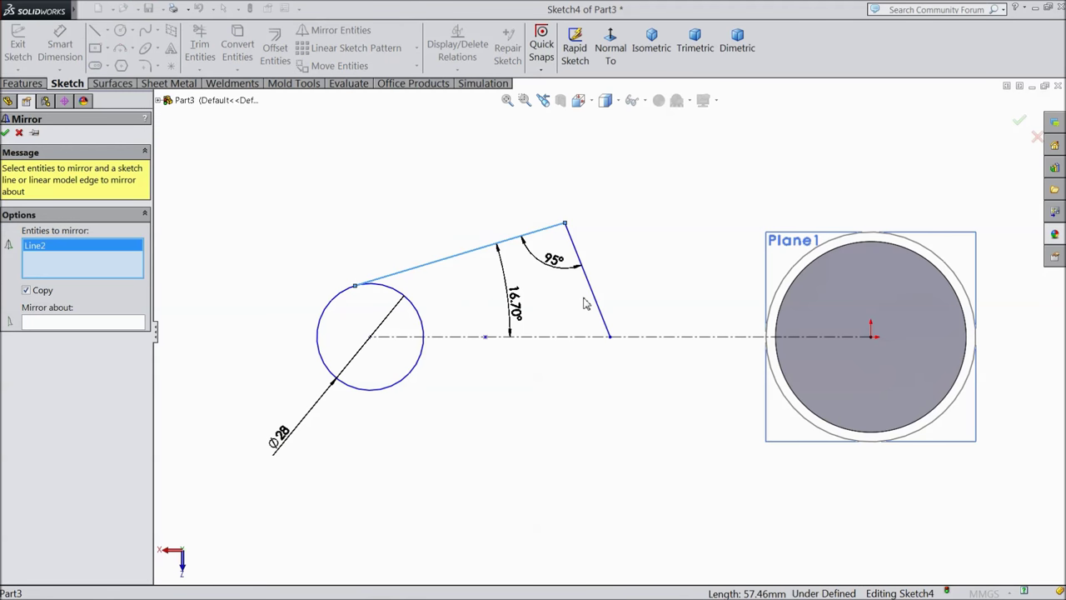
{"action": "left_click", "coordinate": [598, 305]}
{"action": "left_click", "coordinate": [92, 324]}
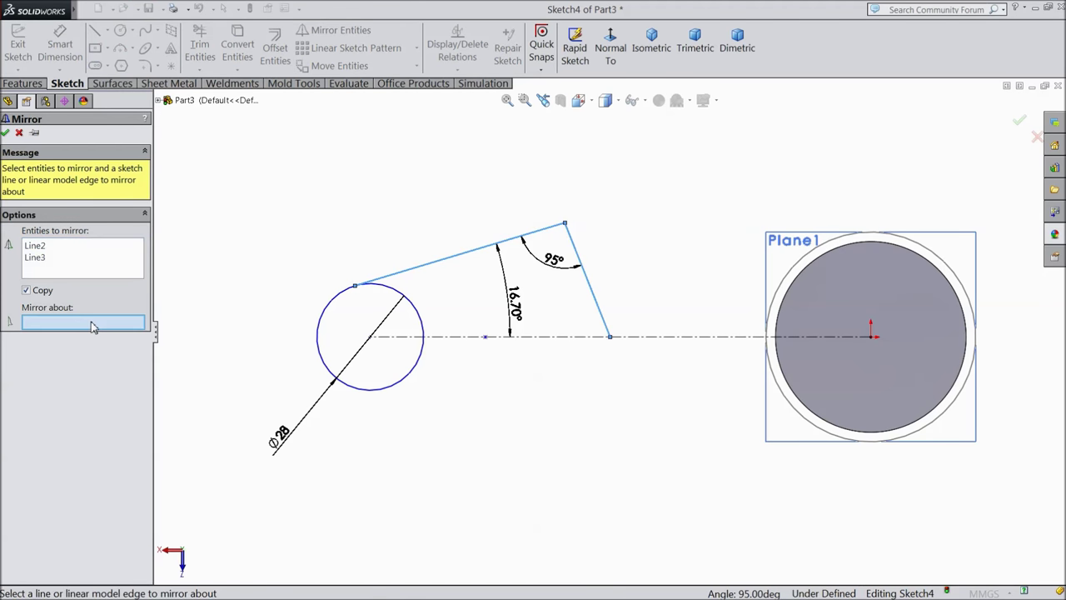
{"action": "left_click", "coordinate": [444, 337]}
{"action": "left_click", "coordinate": [6, 133]}
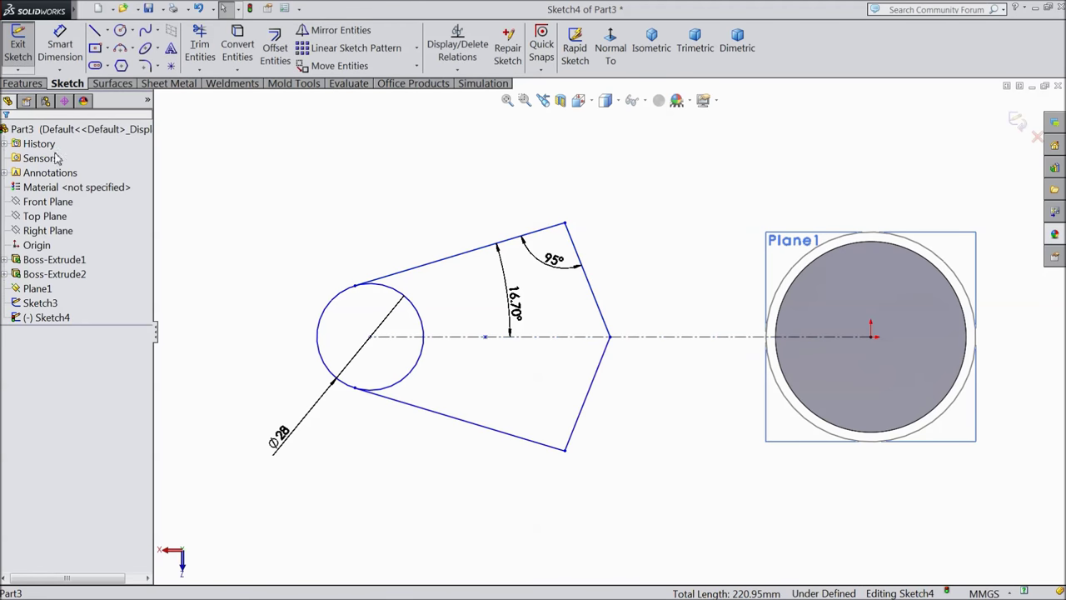
{"action": "key", "text": "f"}
Step: Round the profile's top, right and bottom corners with 14 mm sketch fillets
{"action": "left_click", "coordinate": [146, 66]}
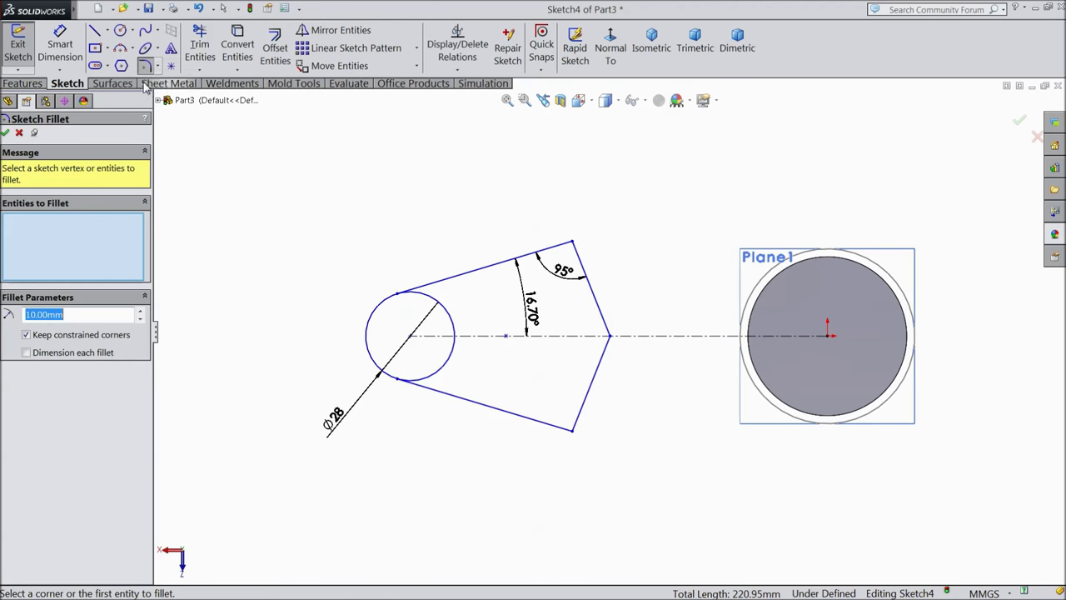
{"action": "type", "text": "14"}
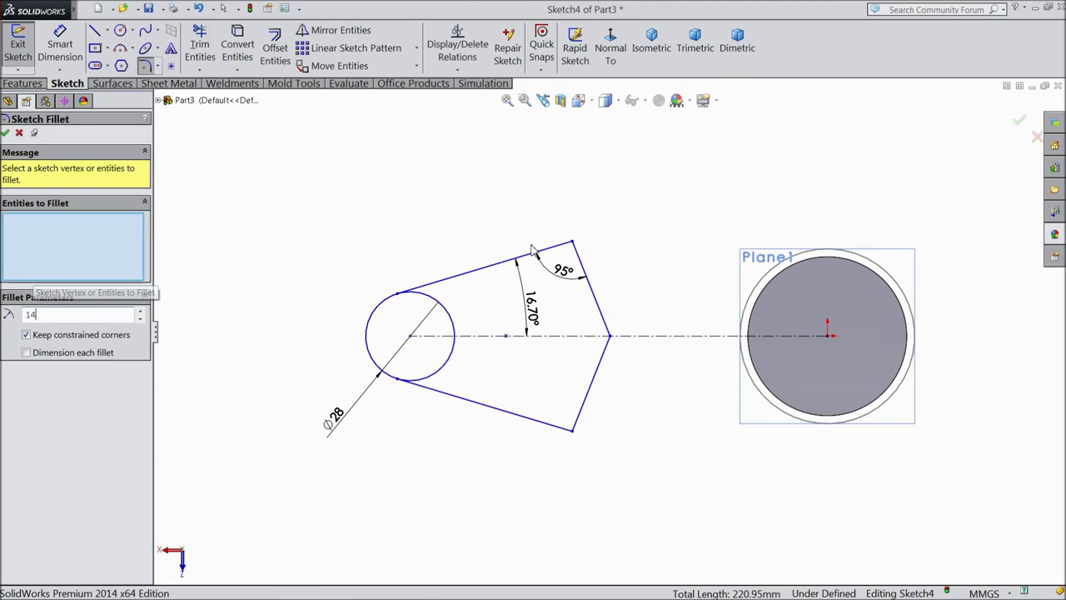
{"action": "left_click", "coordinate": [572, 243]}
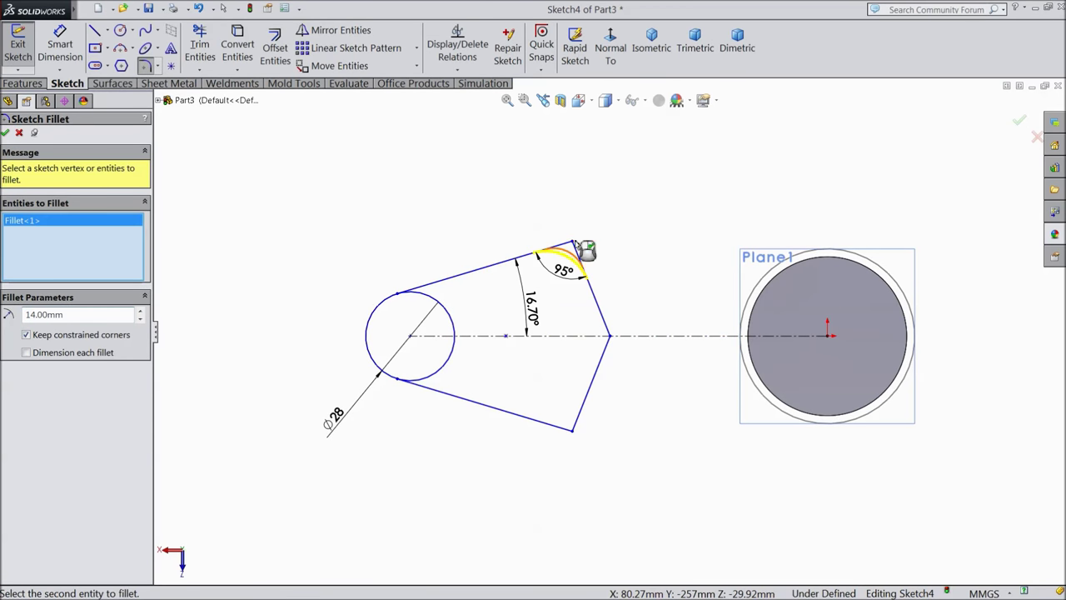
{"action": "left_click", "coordinate": [608, 337]}
{"action": "left_click", "coordinate": [573, 435]}
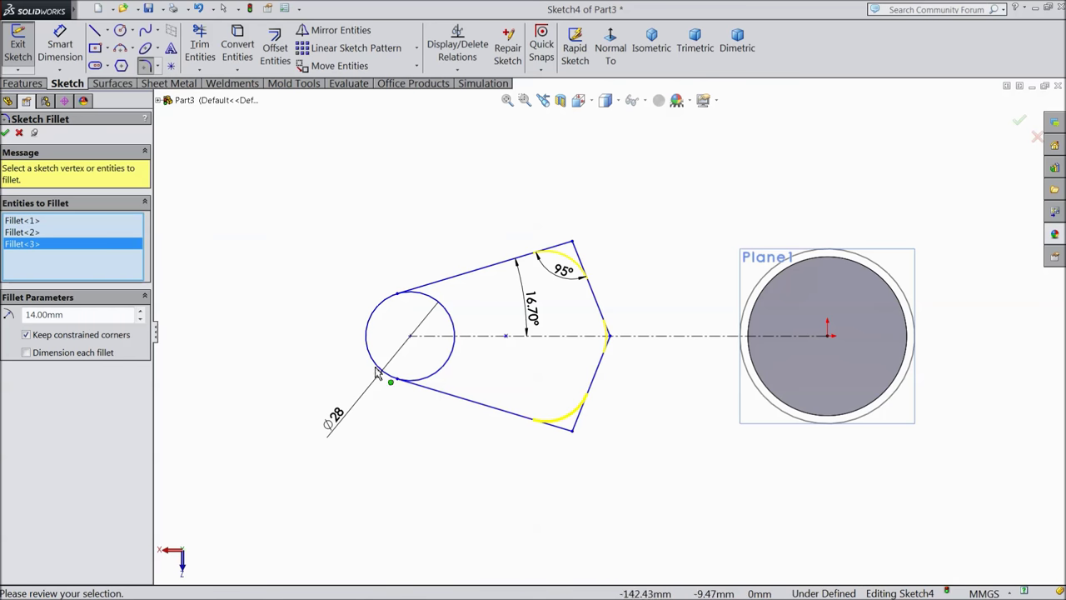
{"action": "left_click", "coordinate": [5, 134]}
{"action": "left_click", "coordinate": [6, 134]}
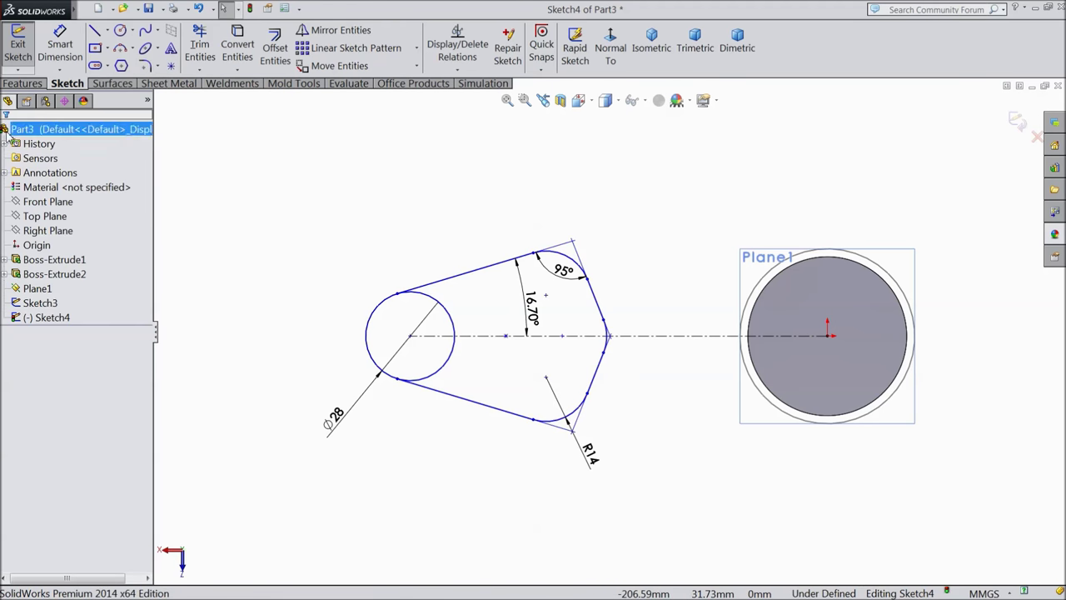
Step: Dimension the distance between the two centerline points as 26 mm
{"action": "left_click", "coordinate": [60, 46]}
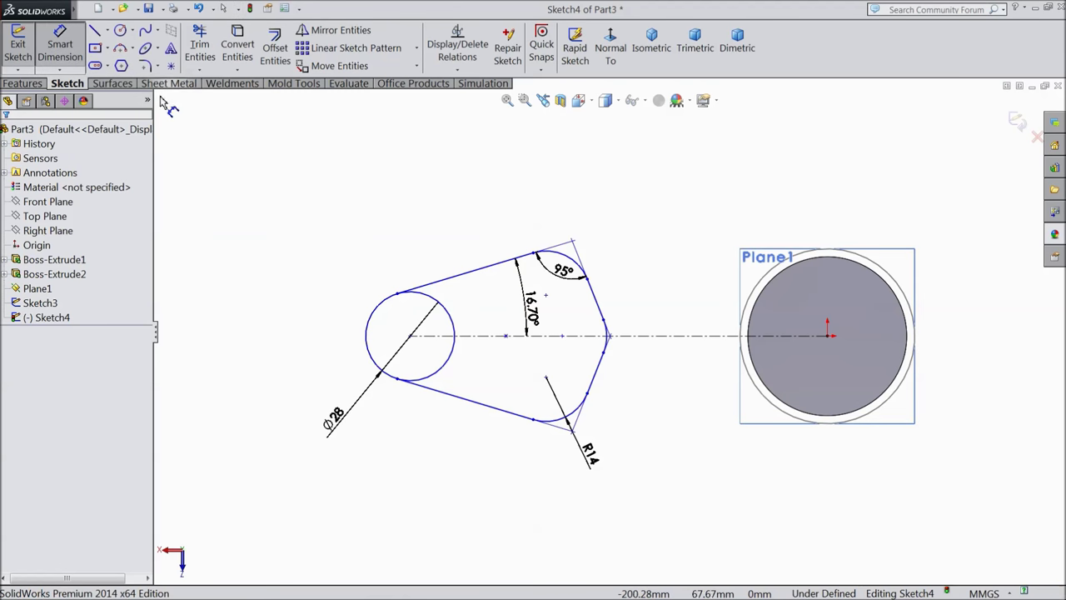
{"action": "scroll", "coordinate": [609, 333], "scroll_direction": "up", "scroll_amount": 2}
{"action": "scroll", "coordinate": [708, 469], "scroll_direction": "down", "scroll_amount": 3}
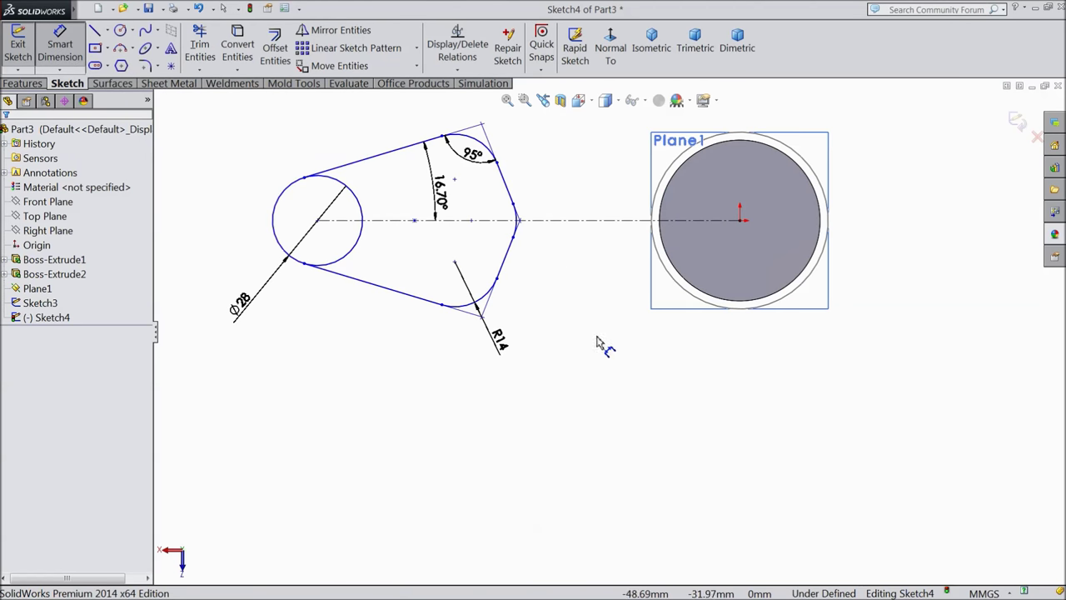
{"action": "left_click", "coordinate": [414, 222]}
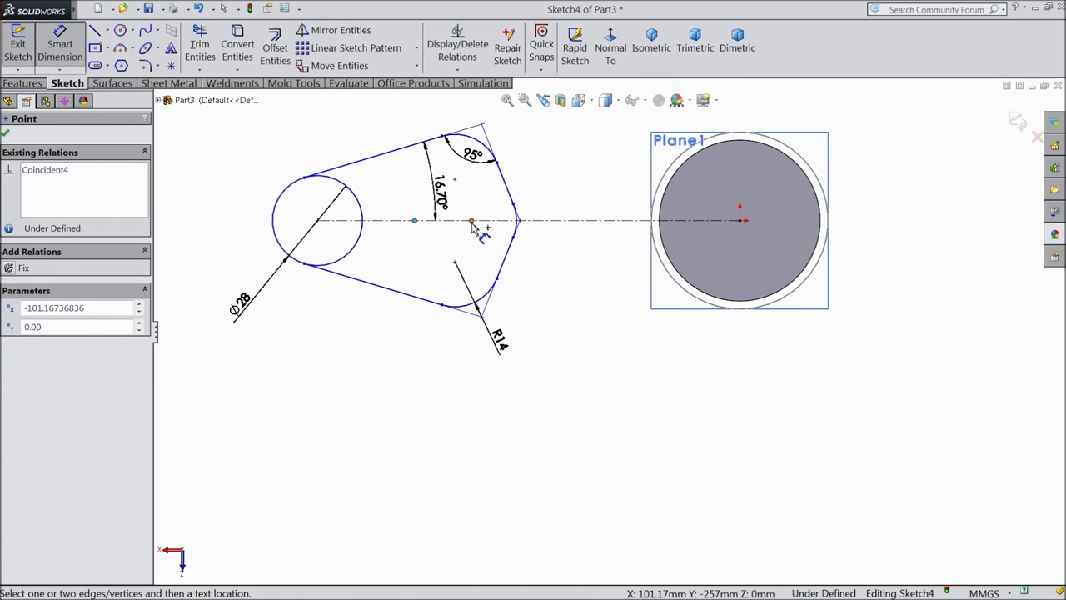
{"action": "left_click", "coordinate": [472, 224]}
{"action": "left_click", "coordinate": [445, 363]}
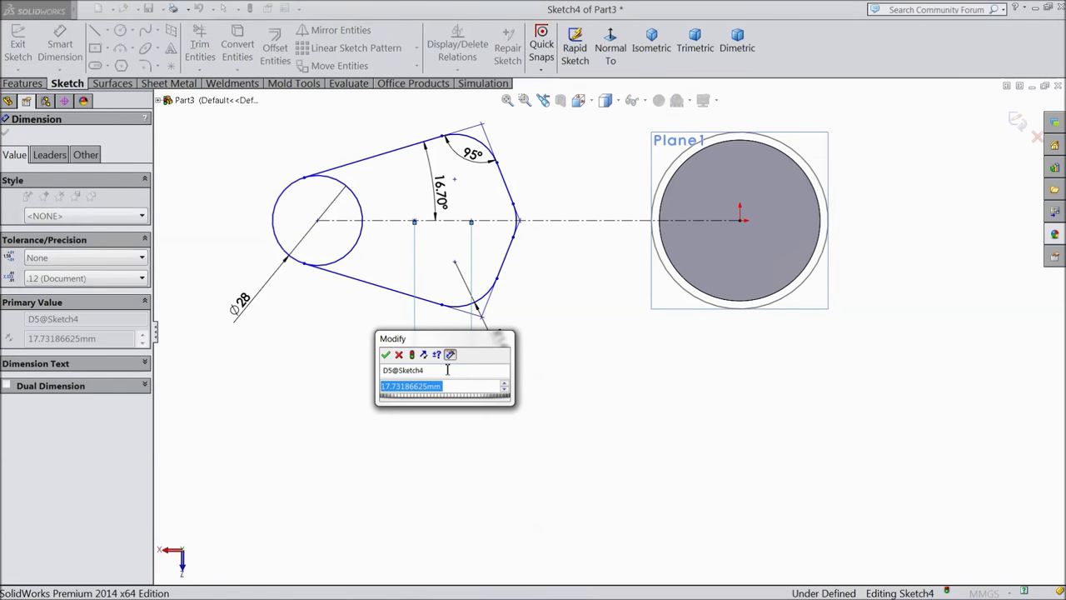
{"action": "type", "text": "26"}
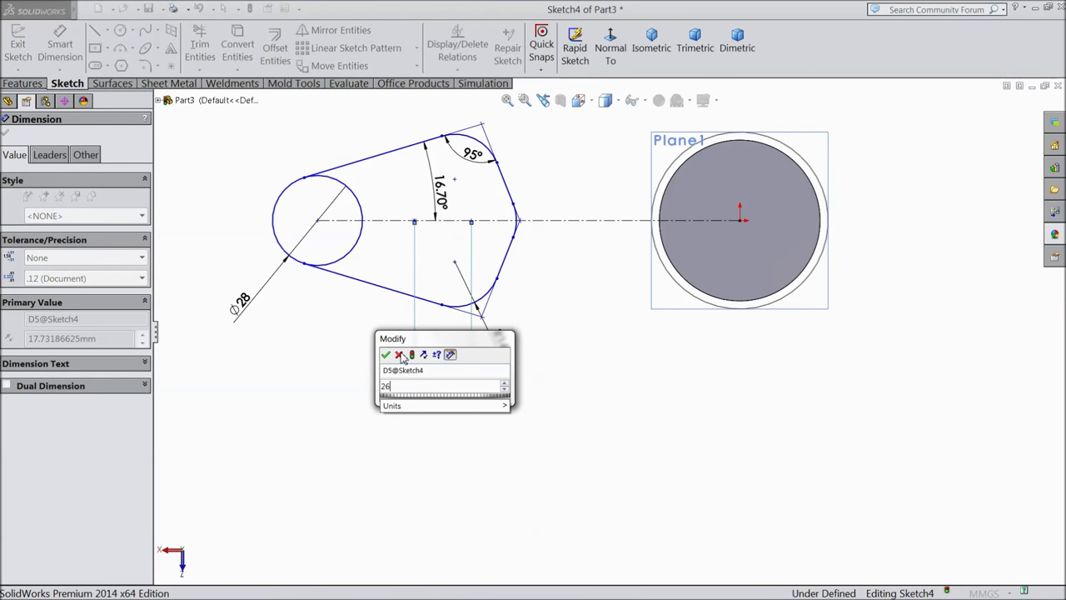
{"action": "left_click", "coordinate": [386, 354]}
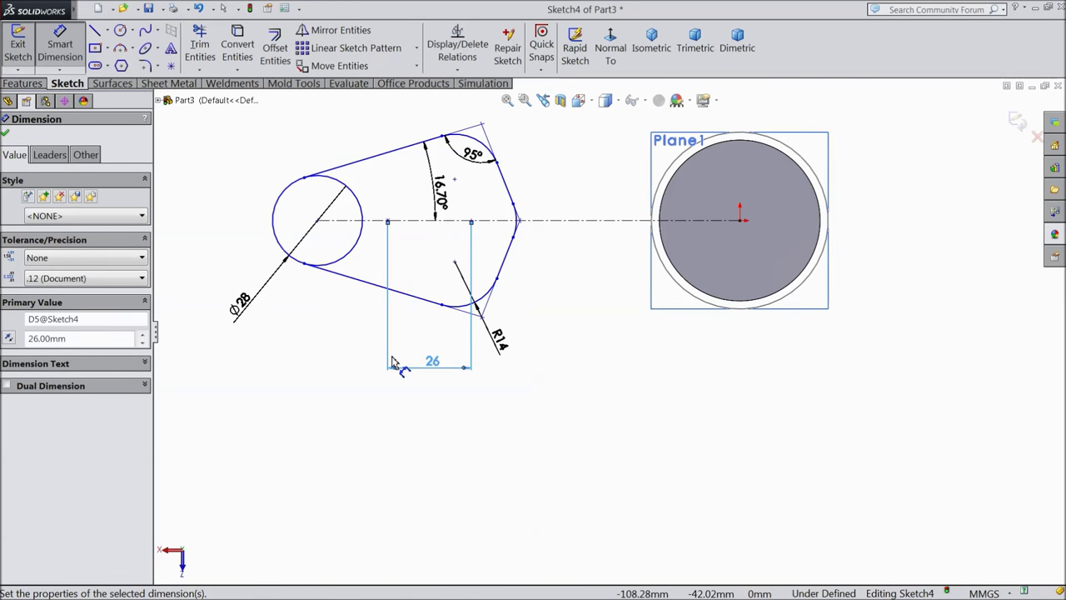
Step: Dimension the small circle's centre to the left centerline point as 26.03 mm
{"action": "left_click", "coordinate": [317, 221]}
{"action": "left_click", "coordinate": [387, 222]}
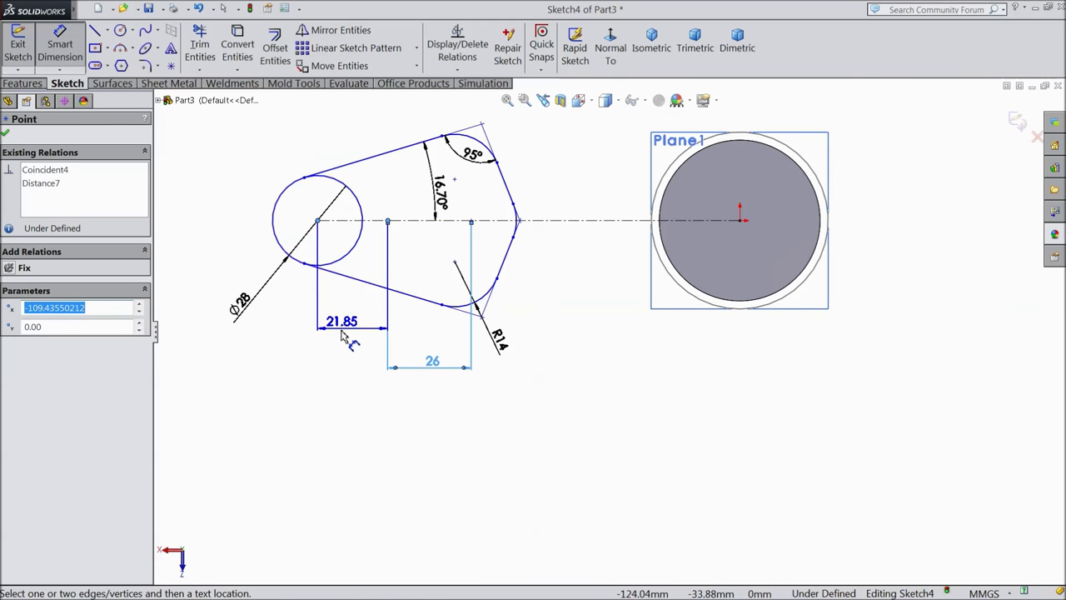
{"action": "left_click", "coordinate": [344, 331]}
{"action": "type", "text": "26."}
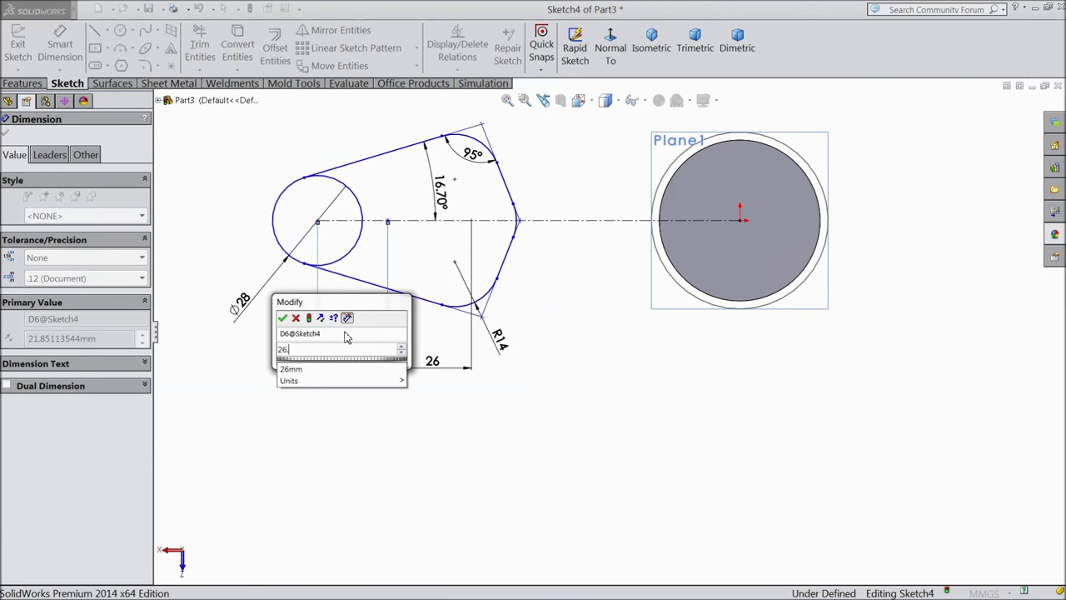
{"action": "type", "text": "03"}
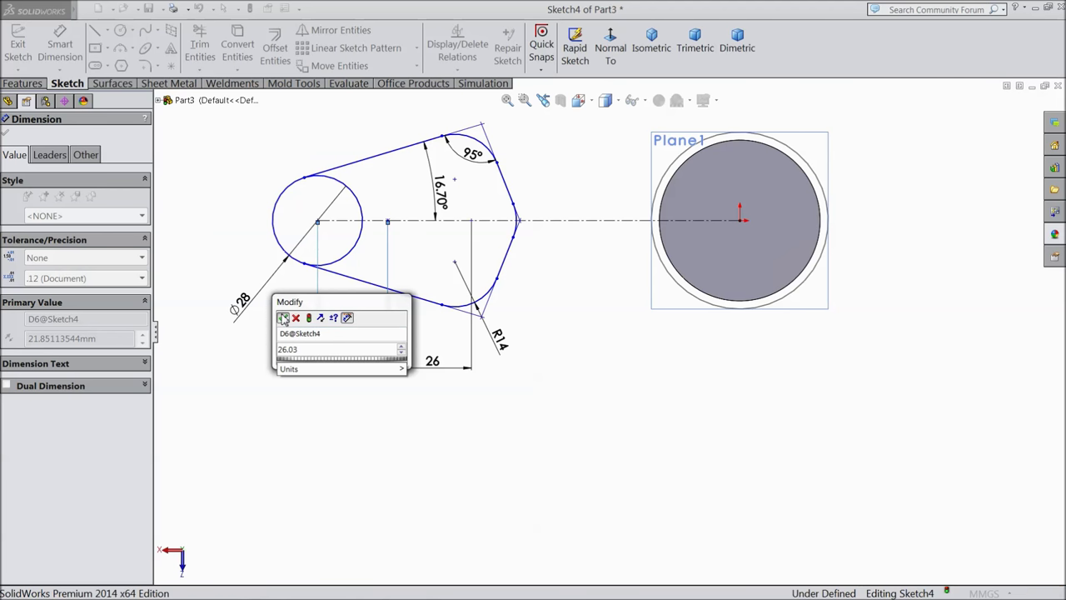
{"action": "left_click", "coordinate": [283, 317]}
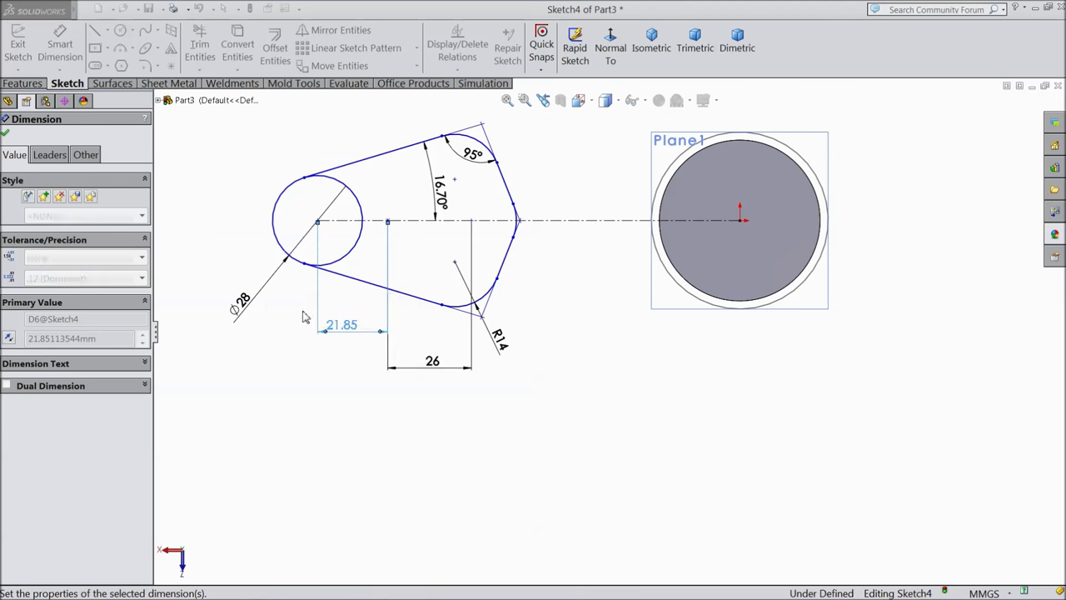
Step: Add the 85 mm overall distance to the large circle's centre and tidy the 95° label
{"action": "left_click", "coordinate": [389, 223]}
{"action": "left_click", "coordinate": [741, 222]}
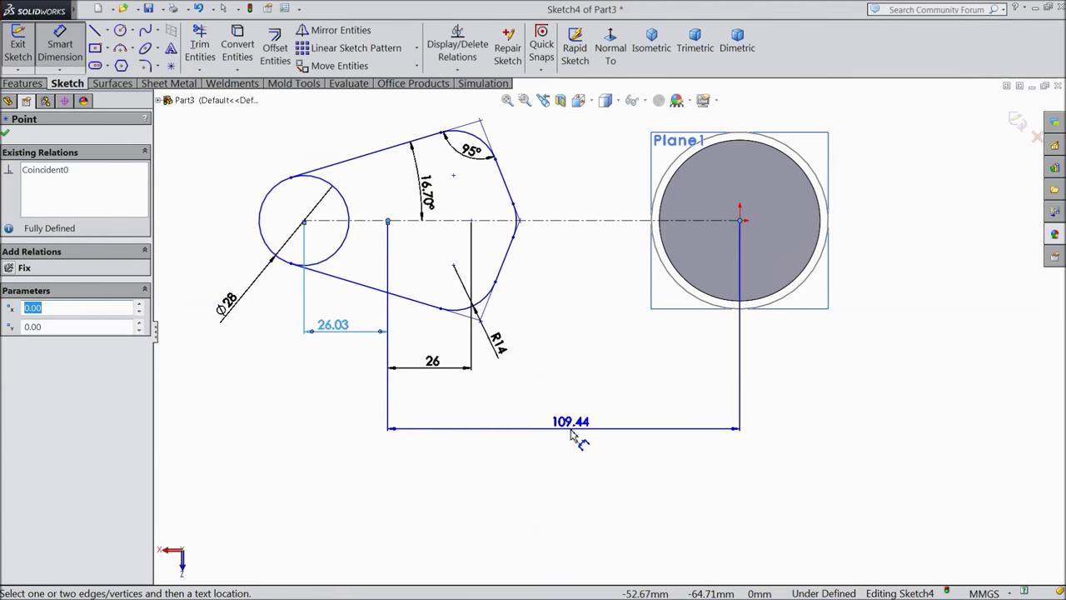
{"action": "left_click", "coordinate": [571, 427]}
{"action": "type", "text": "85"}
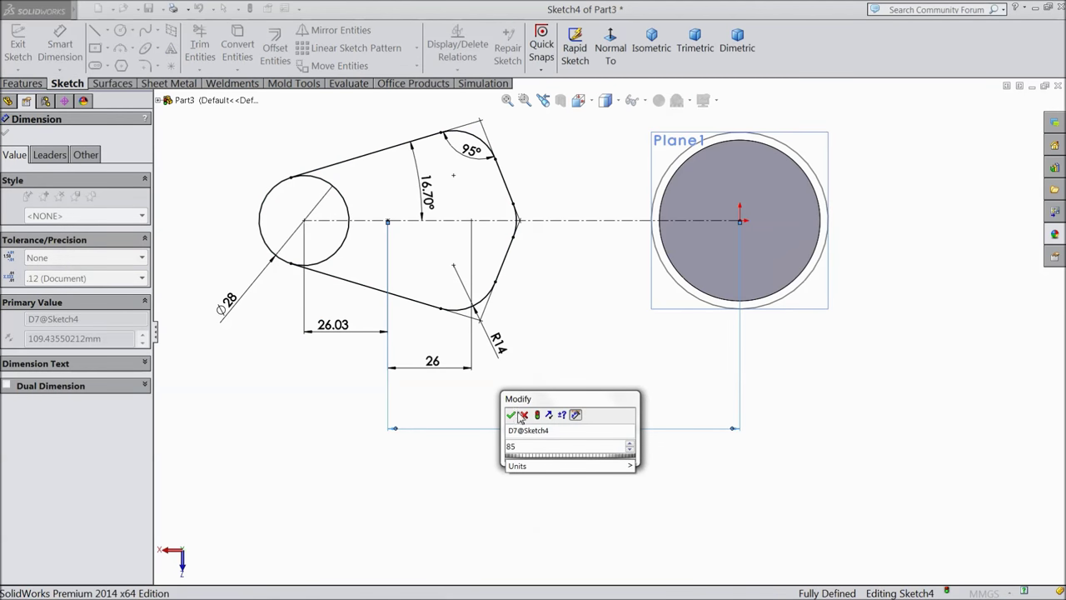
{"action": "left_click", "coordinate": [511, 414]}
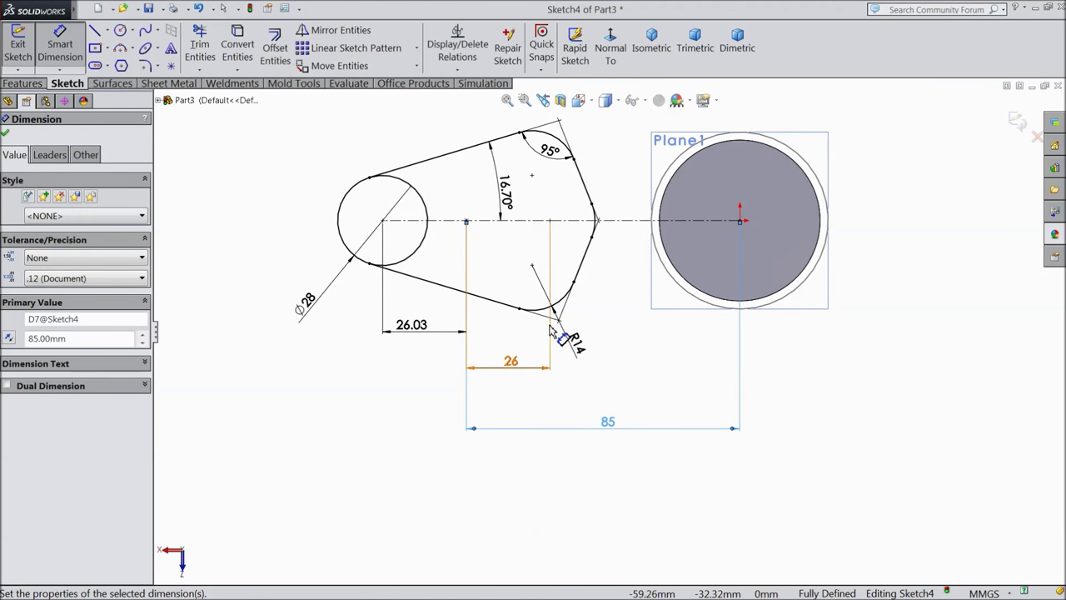
{"action": "key", "text": "z"}
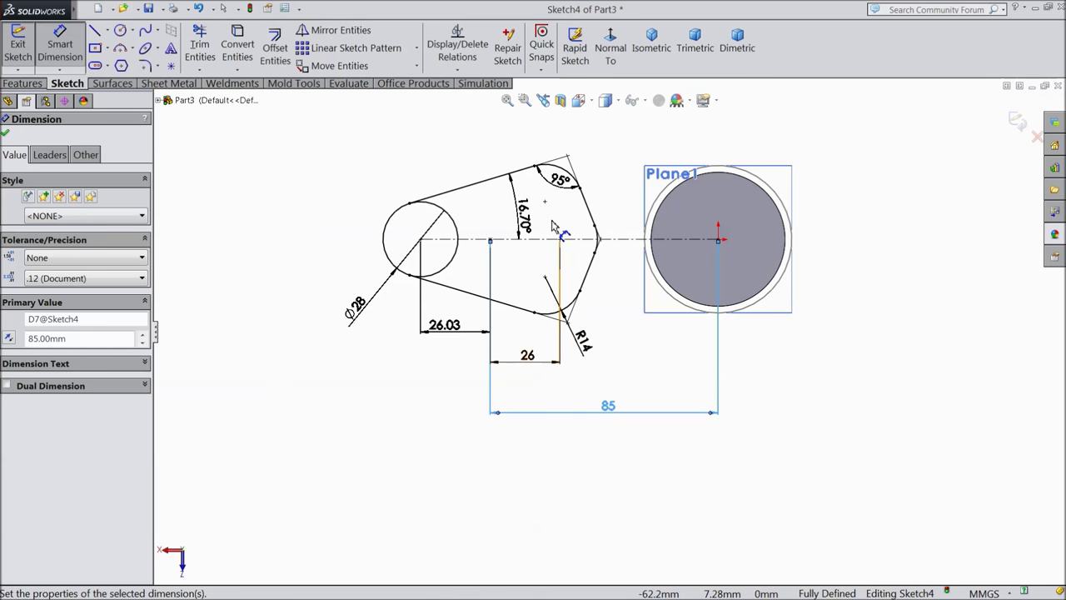
{"action": "left_click_drag", "start_coordinate": [558, 185], "coordinate": [552, 195]}
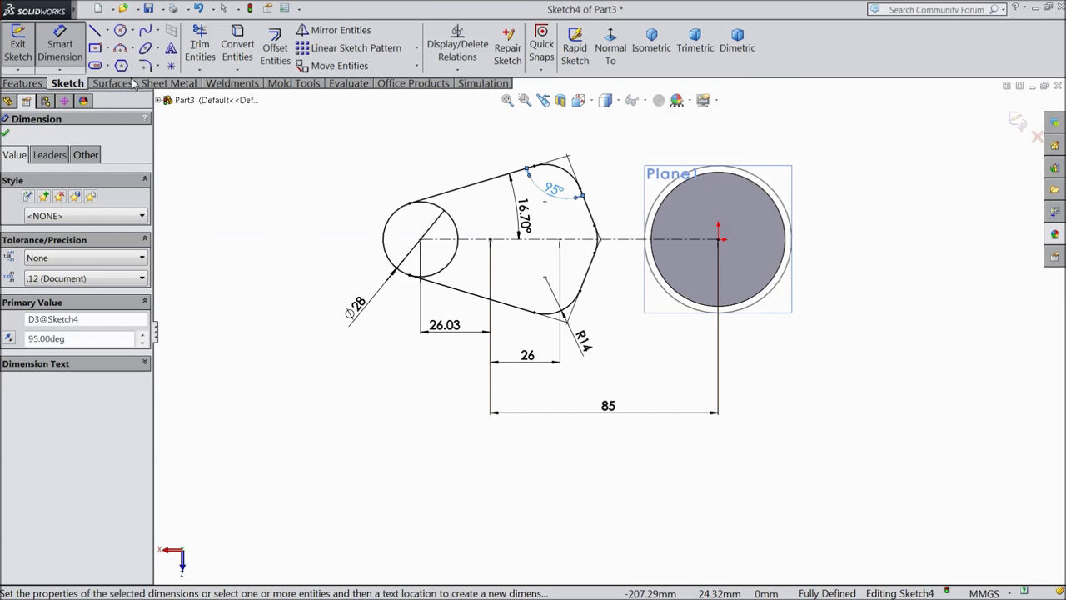
{"action": "left_click", "coordinate": [7, 135]}
Step: Trim away the Ø28 circle's inner arc and exit Sketch4
{"action": "left_click", "coordinate": [200, 46]}
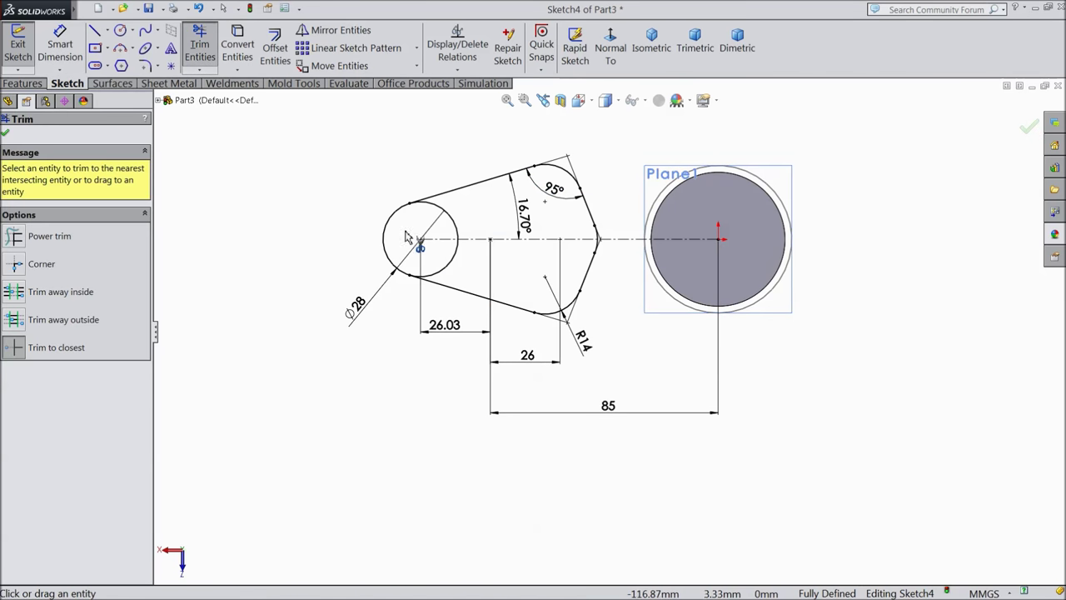
{"action": "left_click", "coordinate": [454, 259]}
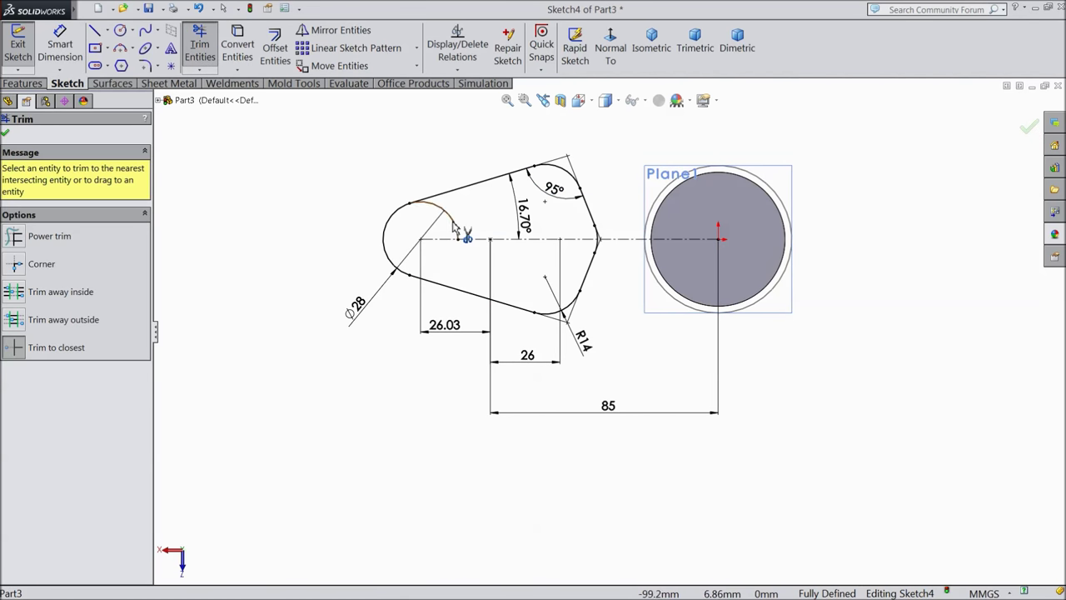
{"action": "left_click", "coordinate": [5, 134]}
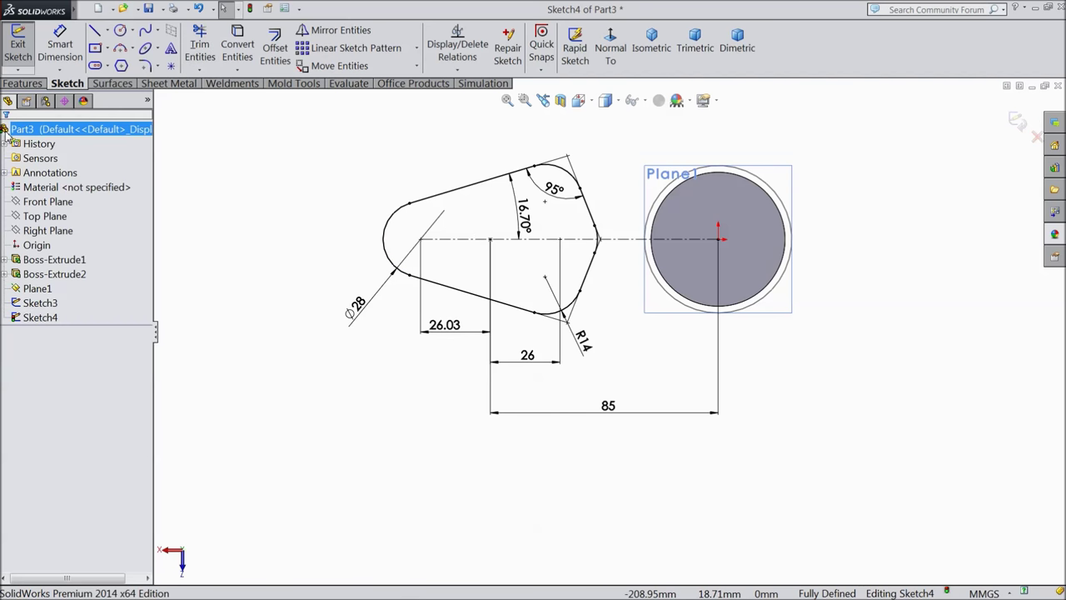
{"action": "scroll", "coordinate": [493, 298], "scroll_direction": "up", "scroll_amount": 1}
{"action": "scroll", "coordinate": [610, 329], "scroll_direction": "up", "scroll_amount": 1}
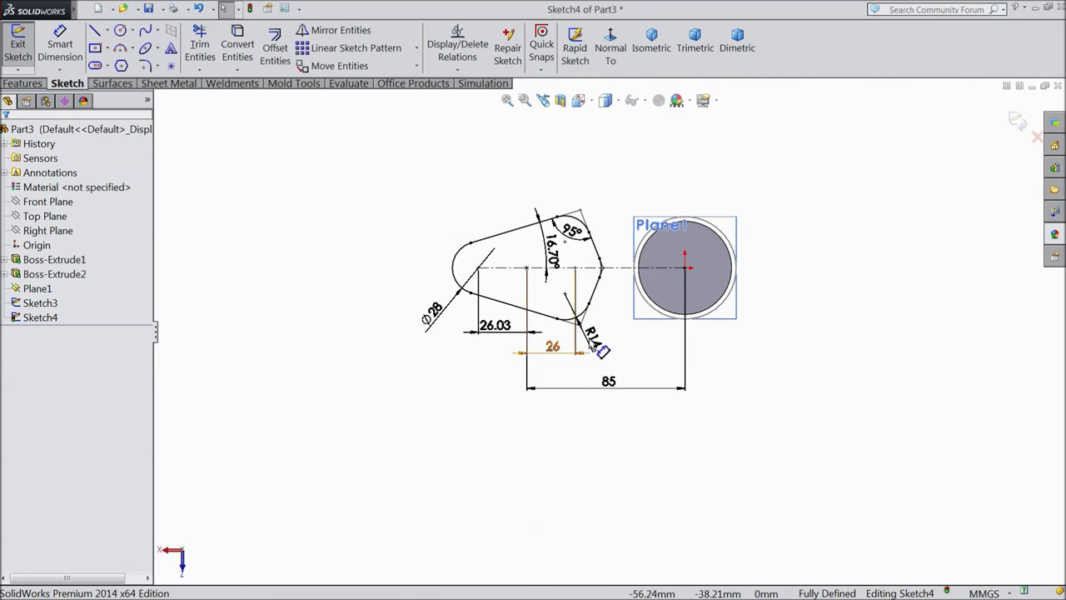
{"action": "left_click", "coordinate": [1017, 121]}
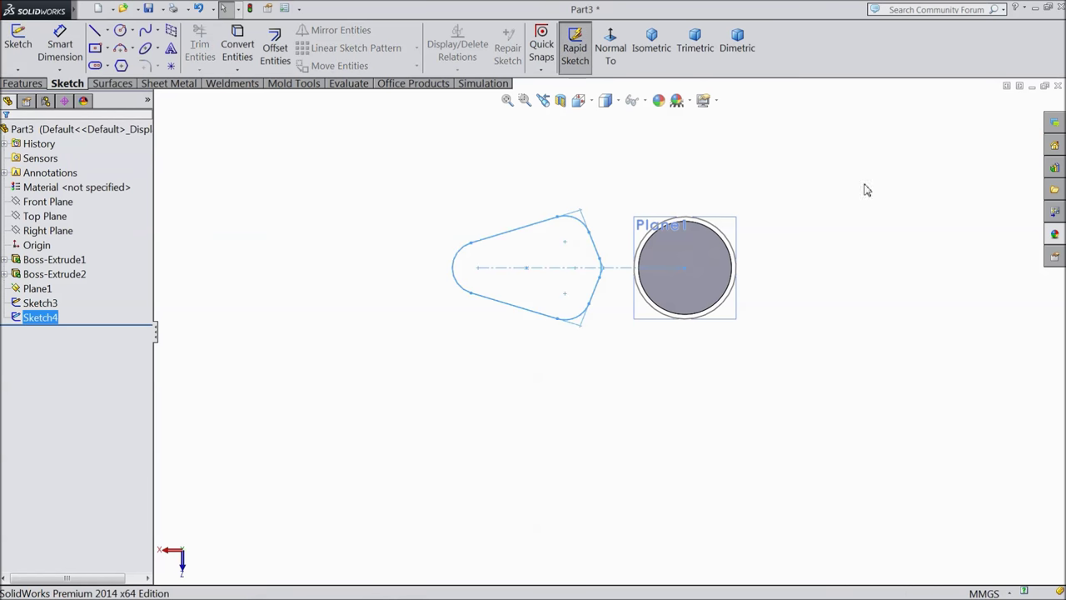
Step: Start a new sketch on the Front Plane, viewed face-on
{"action": "scroll", "coordinate": [592, 219], "scroll_direction": "up", "scroll_amount": 3}
{"action": "mouse_move", "coordinate": [592, 219]}
{"action": "middle_mouse_down"}
{"action": "mouse_move", "coordinate": [559, 316]}
{"action": "mouse_move", "coordinate": [769, 295]}
{"action": "middle_mouse_up"}
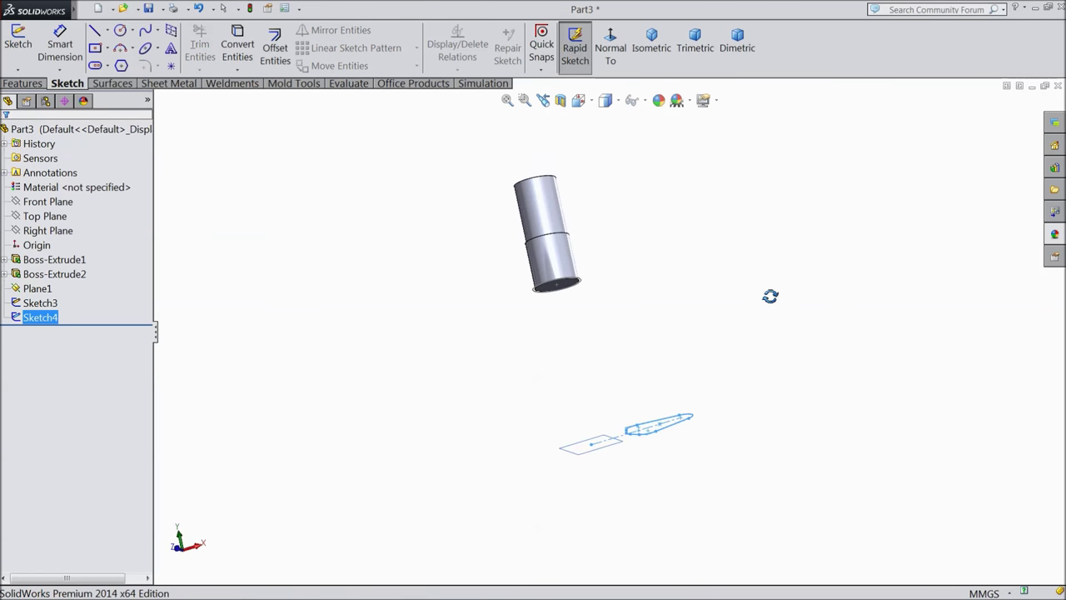
{"action": "left_click", "coordinate": [47, 202]}
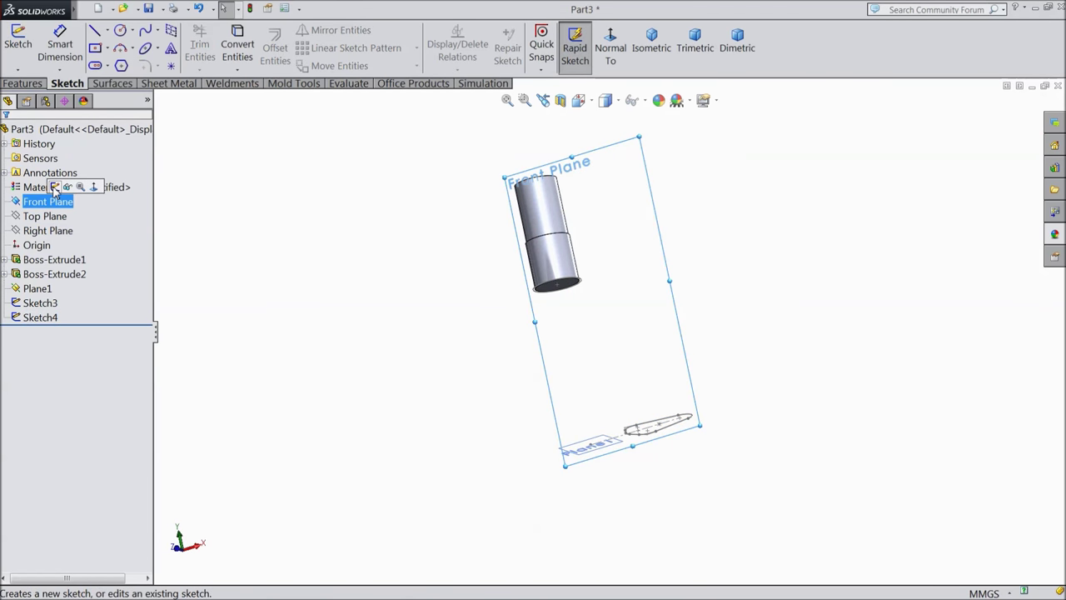
{"action": "left_click", "coordinate": [53, 184]}
{"action": "left_click", "coordinate": [614, 60]}
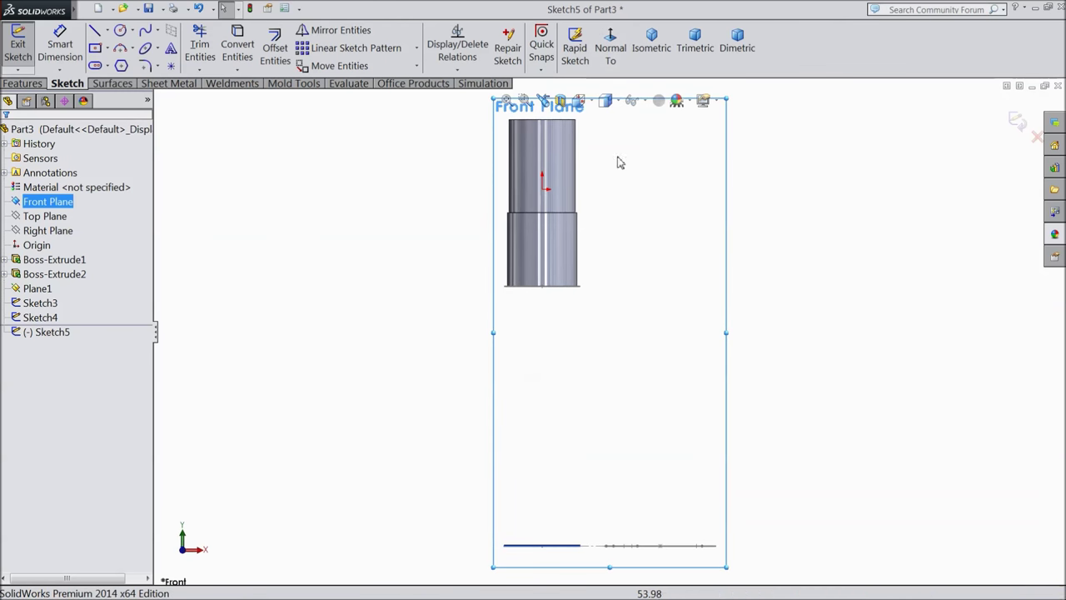
Step: Draw a vertical construction centerline from the origin down to the horizontal line
{"action": "scroll", "coordinate": [628, 417], "scroll_direction": "down", "scroll_amount": 2}
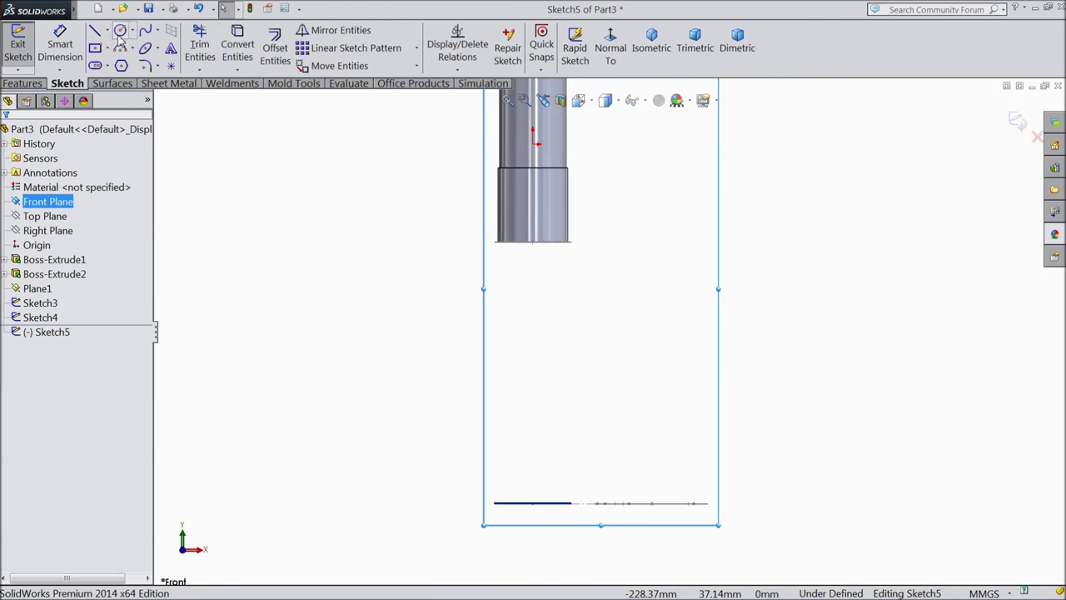
{"action": "left_click", "coordinate": [96, 31]}
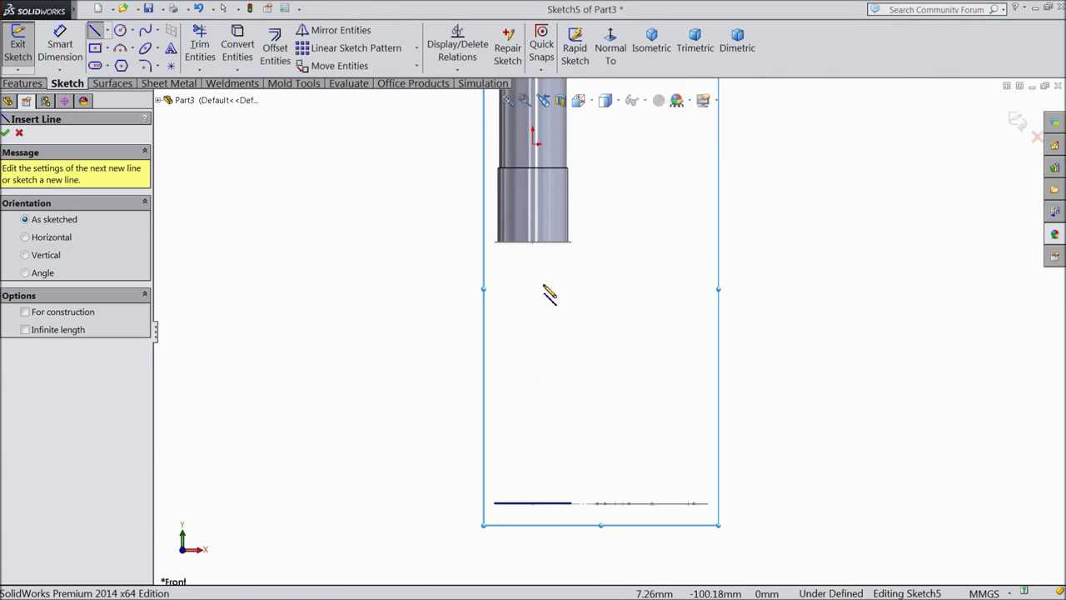
{"action": "left_click", "coordinate": [533, 141]}
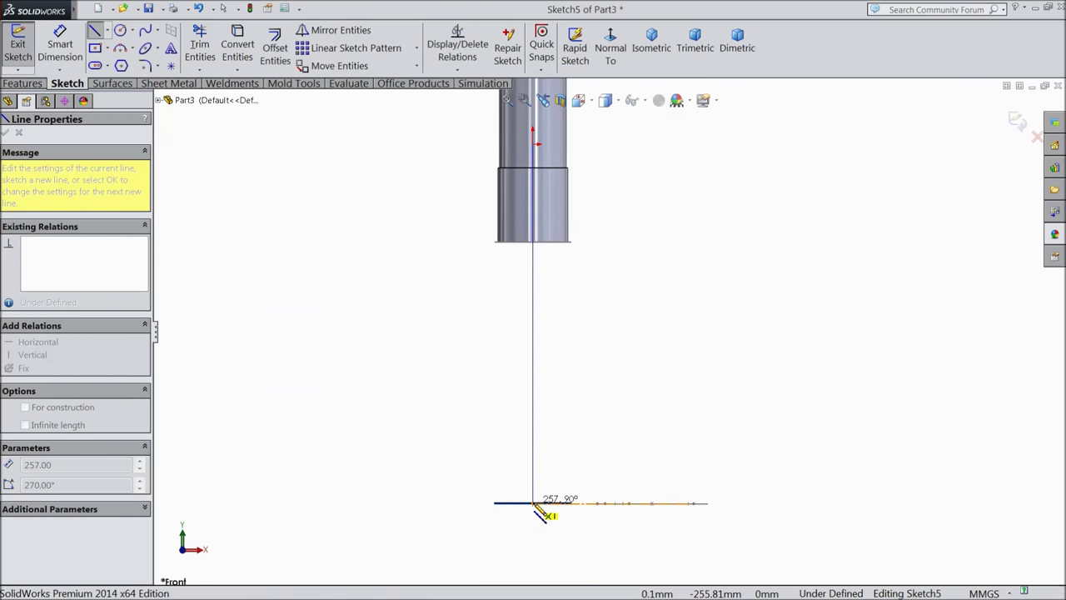
{"action": "left_click", "coordinate": [533, 503]}
{"action": "right_click", "coordinate": [447, 419]}
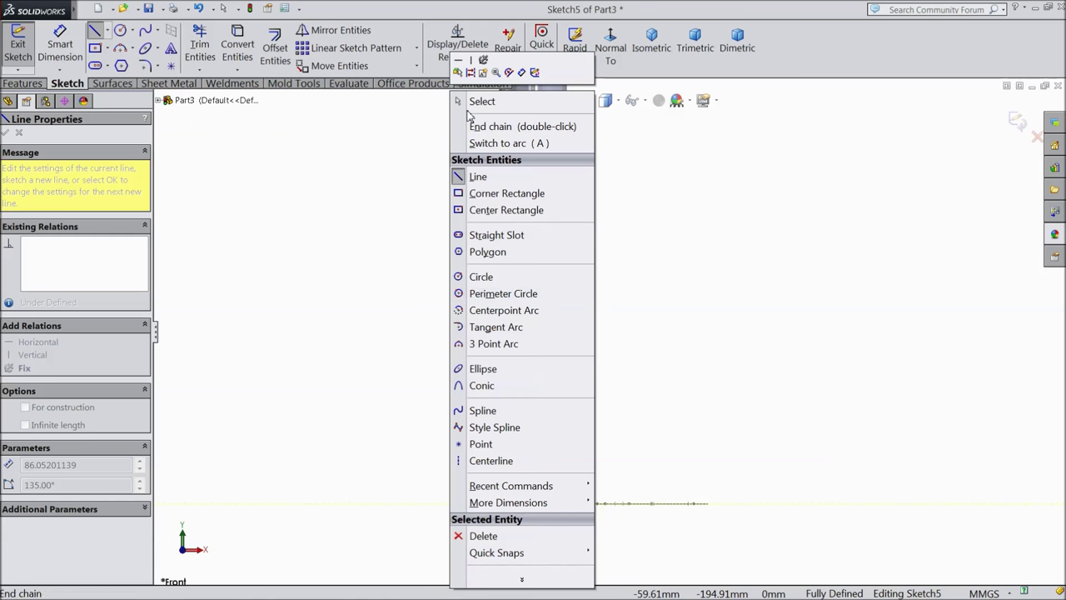
{"action": "left_click", "coordinate": [479, 102]}
{"action": "left_click", "coordinate": [537, 339]}
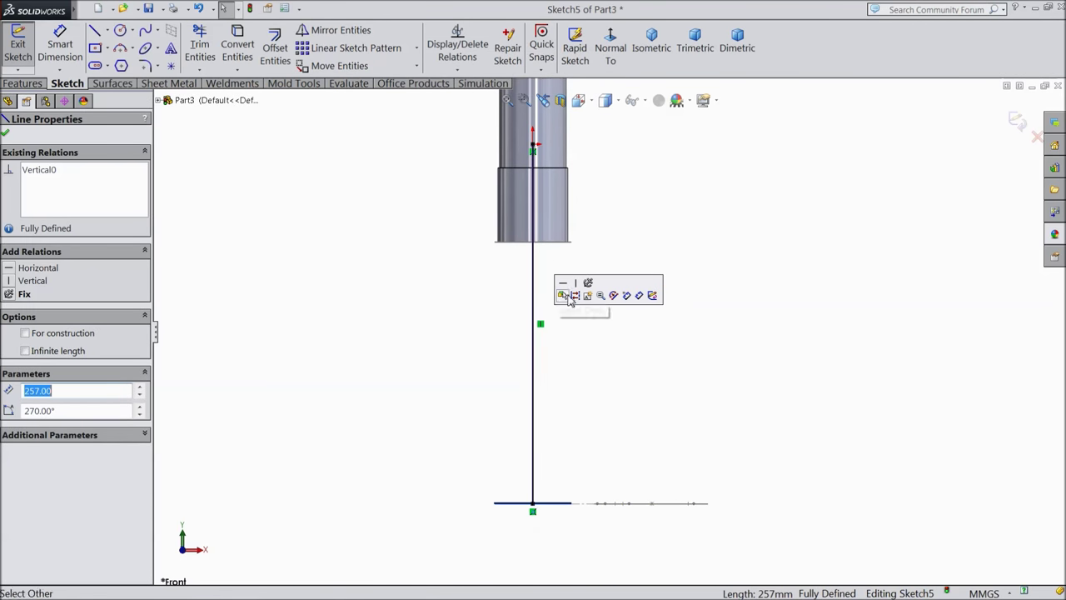
{"action": "left_click", "coordinate": [573, 298]}
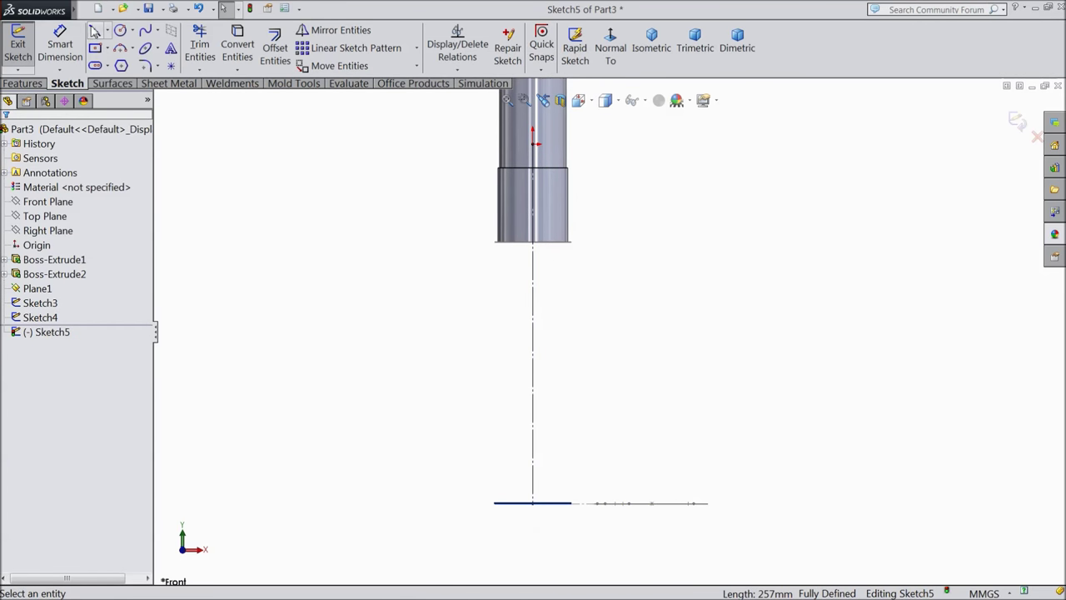
Step: Draw a short vertical line down from the cylinder's bottom right corner
{"action": "left_click", "coordinate": [94, 31]}
{"action": "left_click", "coordinate": [570, 241]}
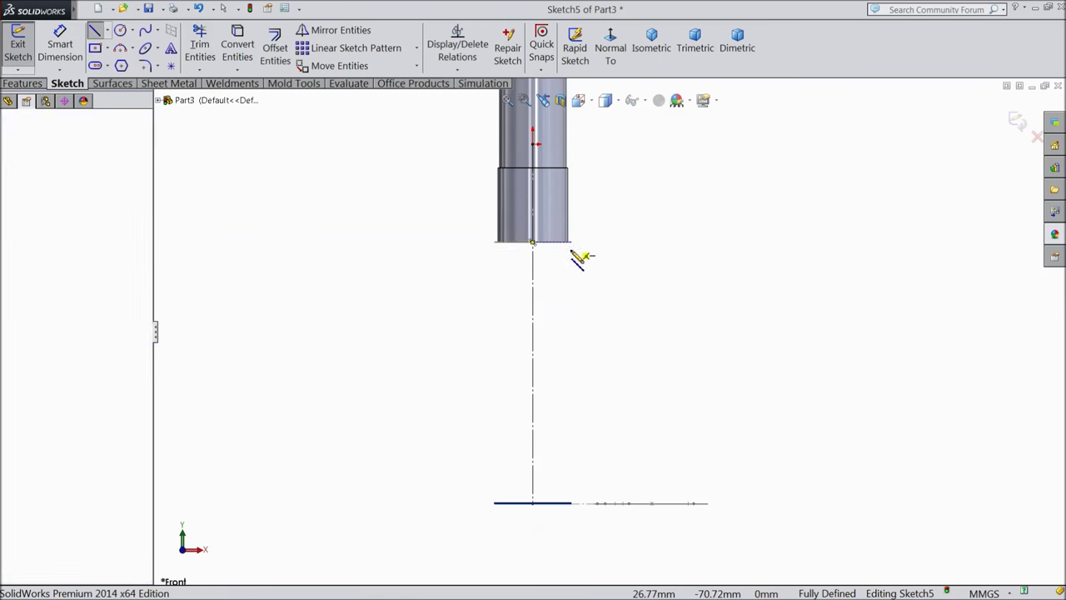
{"action": "left_click", "coordinate": [570, 280]}
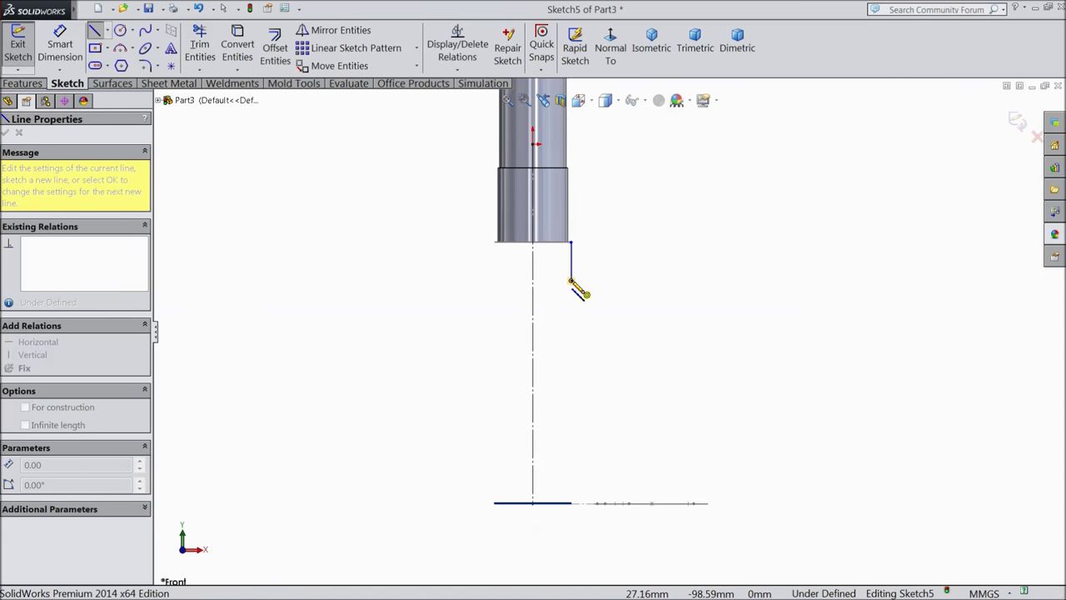
Step: Draw two tangent arcs from the short line curving out and down to the horizontal line
{"action": "left_click", "coordinate": [656, 389]}
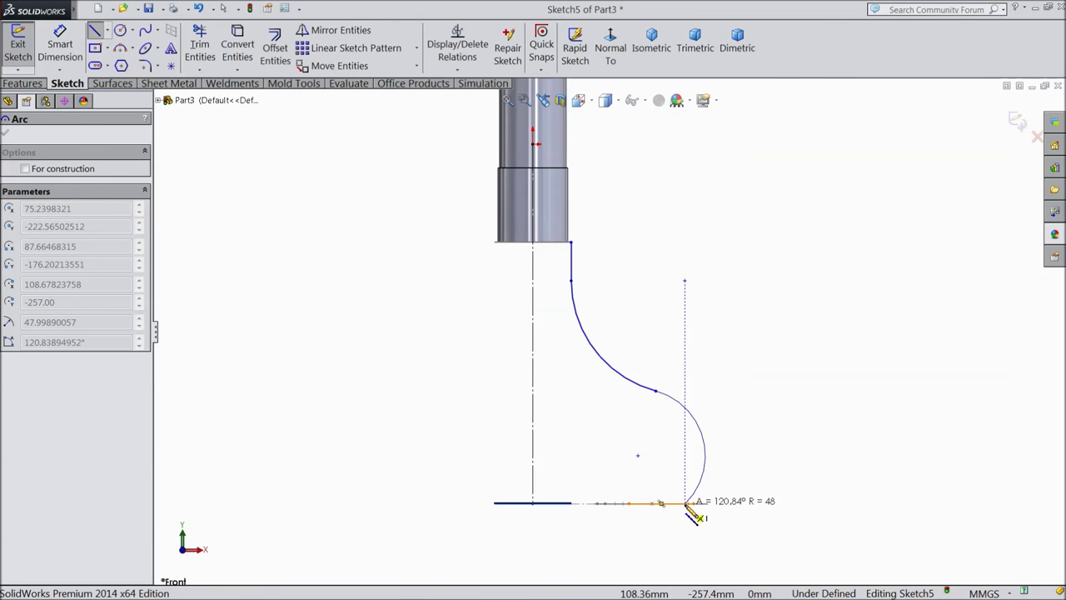
{"action": "left_click", "coordinate": [685, 503]}
{"action": "right_click", "coordinate": [754, 375]}
{"action": "left_click", "coordinate": [780, 131]}
{"action": "scroll", "coordinate": [761, 298], "scroll_direction": "up", "scroll_amount": 2}
{"action": "scroll", "coordinate": [733, 374], "scroll_direction": "up", "scroll_amount": 1}
{"action": "scroll", "coordinate": [666, 480], "scroll_direction": "down", "scroll_amount": 3}
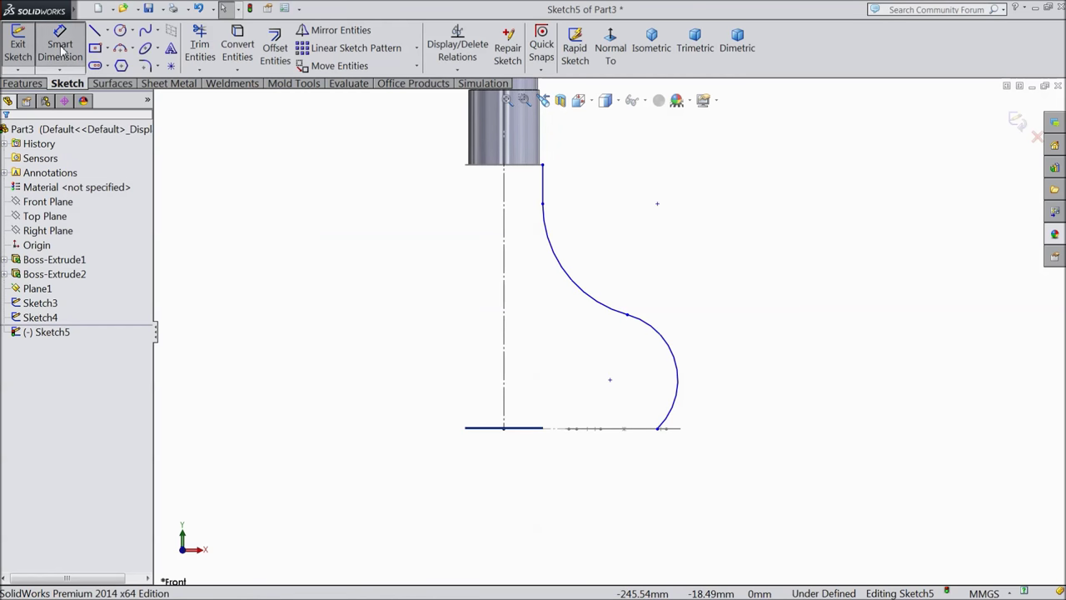
{"action": "left_click", "coordinate": [546, 187]}
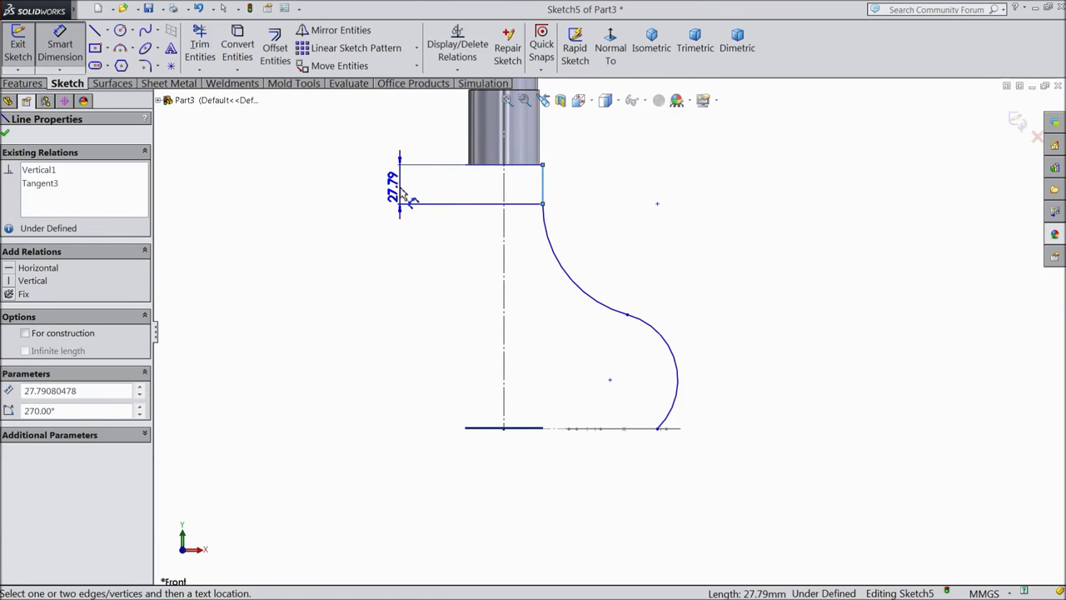
Step: Set the short vertical line's length to 21 mm
{"action": "left_click", "coordinate": [403, 191]}
{"action": "type", "text": "21"}
{"action": "key", "text": "Return"}
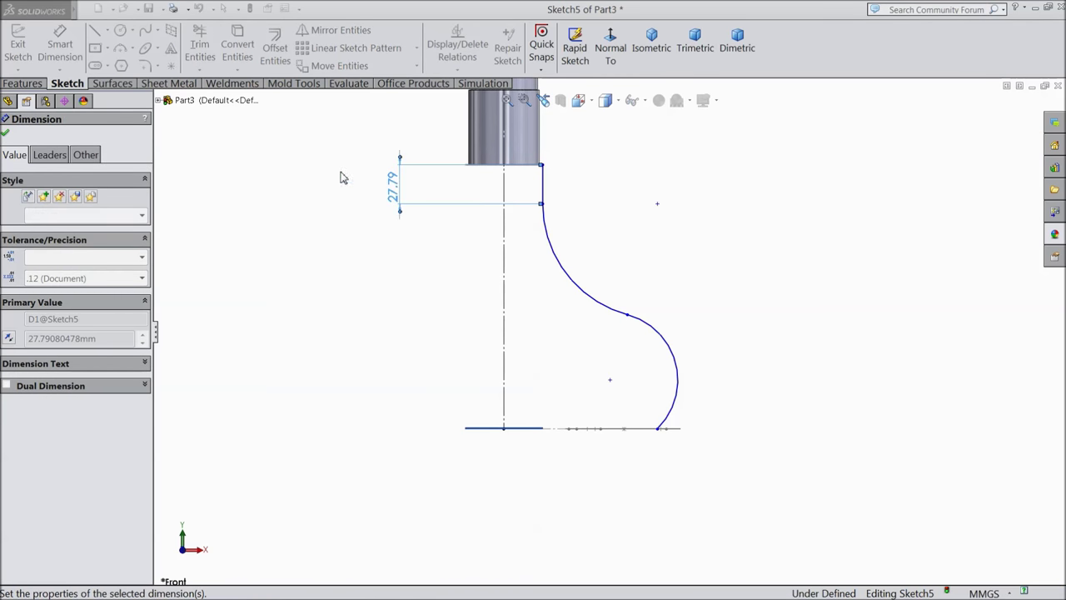
Step: Set the short line's offset from the vertical centerline to 27.50 mm
{"action": "left_click", "coordinate": [543, 183]}
{"action": "left_click", "coordinate": [503, 178]}
{"action": "left_click", "coordinate": [518, 247]}
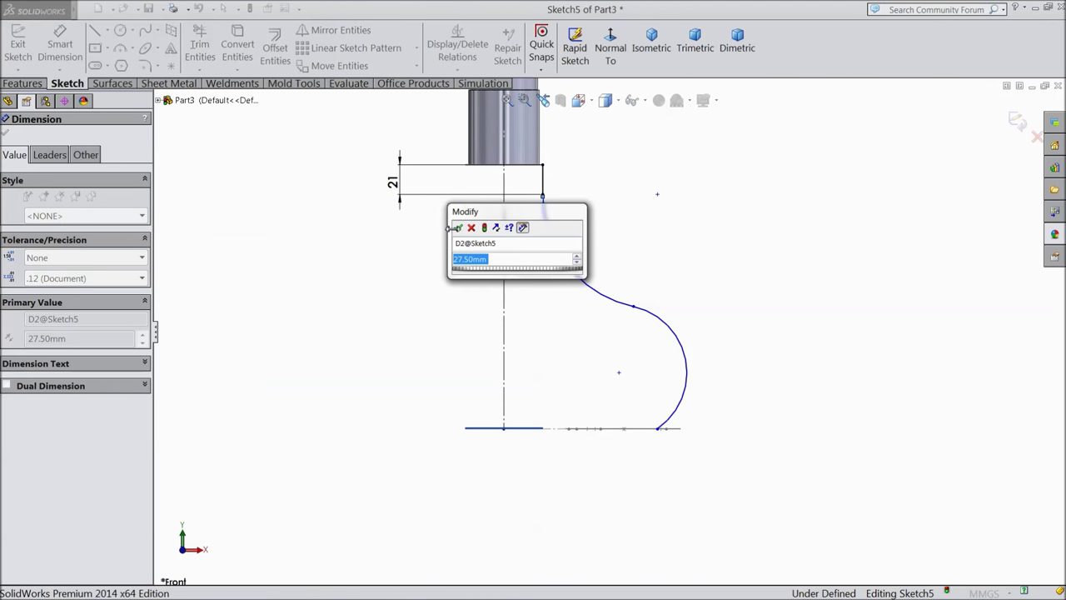
{"action": "left_click", "coordinate": [458, 228]}
{"action": "left_click", "coordinate": [106, 30]}
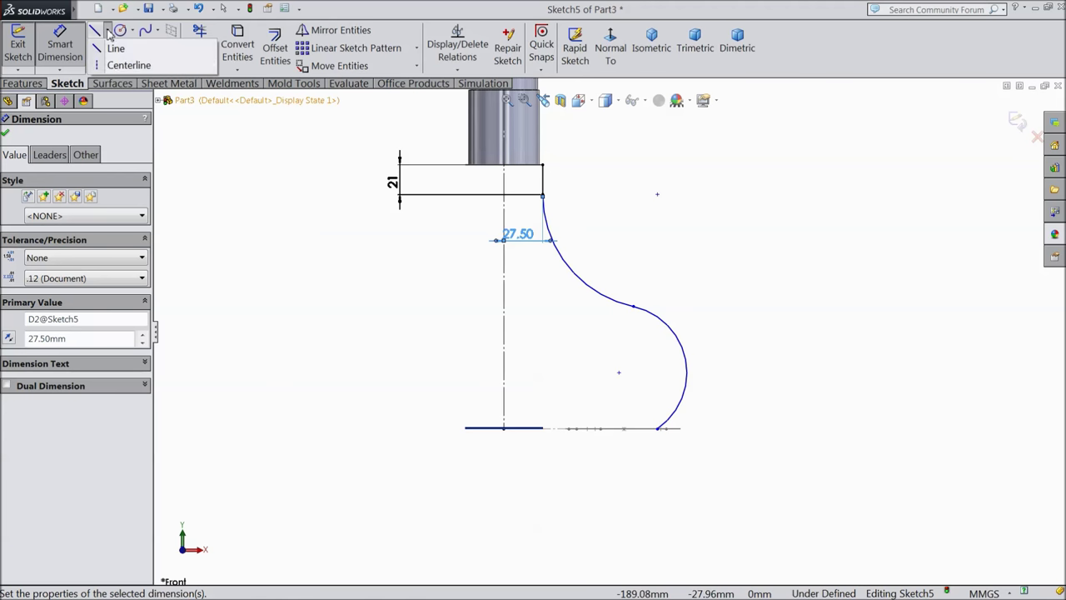
{"action": "left_click", "coordinate": [109, 66]}
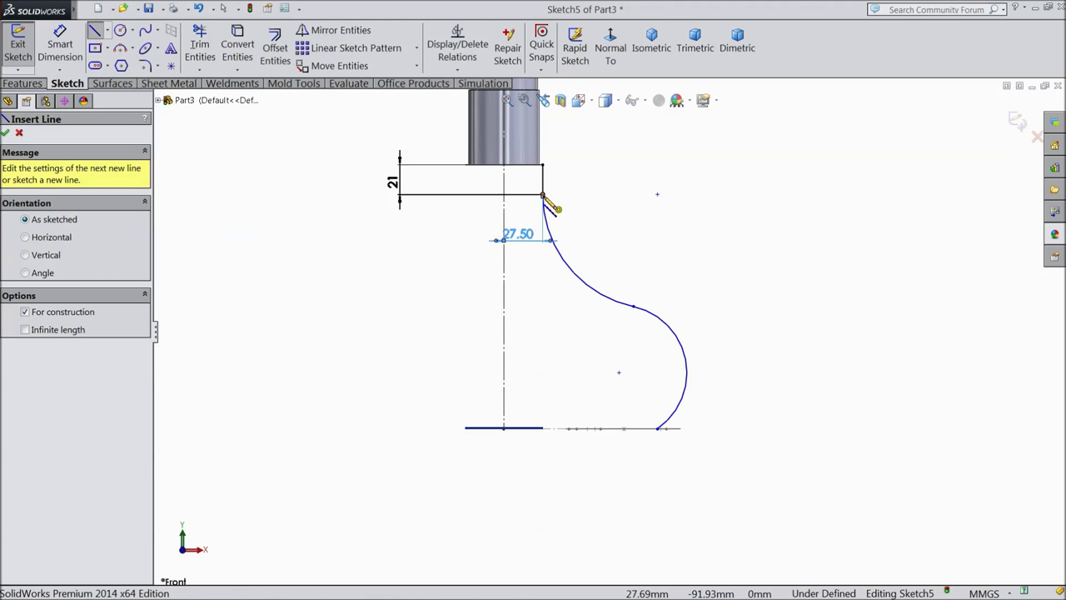
Step: Draw a horizontal construction centerline from the upper arc's top endpoint
{"action": "left_click", "coordinate": [543, 195]}
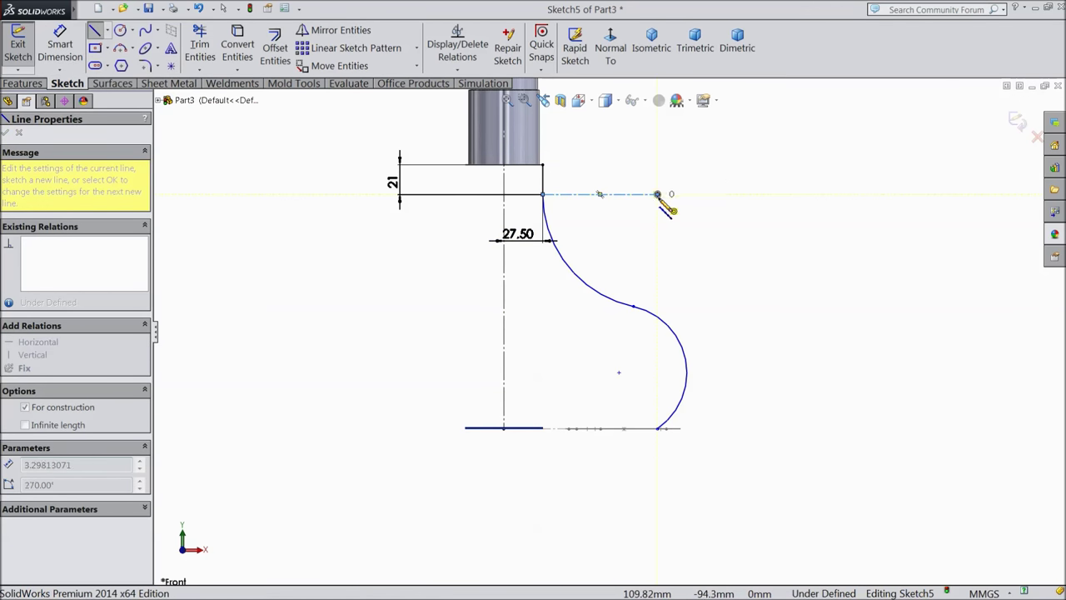
{"action": "right_click", "coordinate": [657, 195]}
{"action": "left_click", "coordinate": [741, 150]}
{"action": "scroll", "coordinate": [666, 222], "scroll_direction": "down", "scroll_amount": 3}
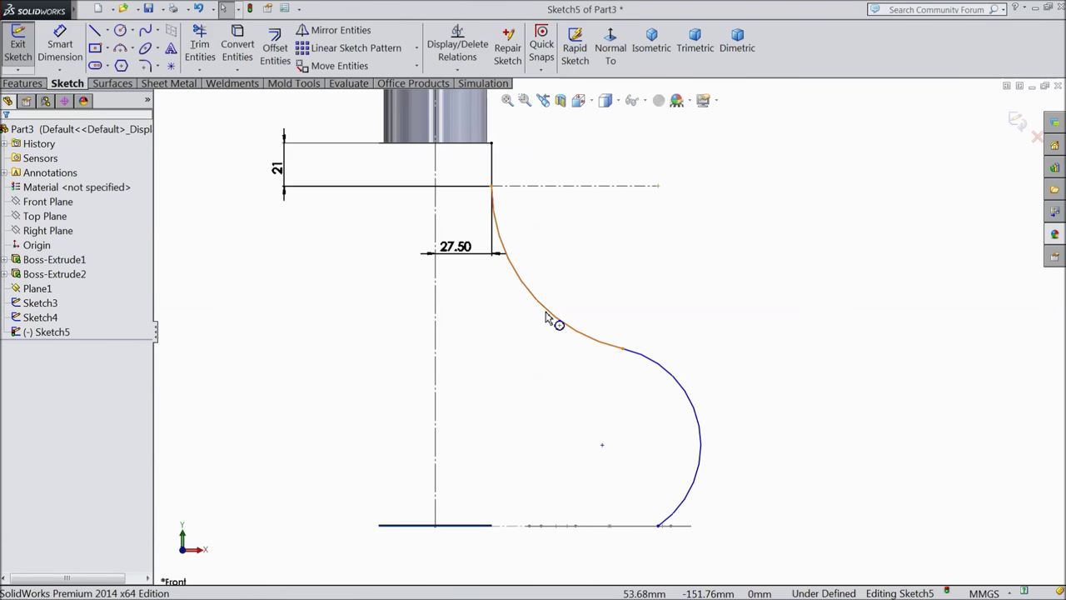
{"action": "left_click", "coordinate": [550, 314]}
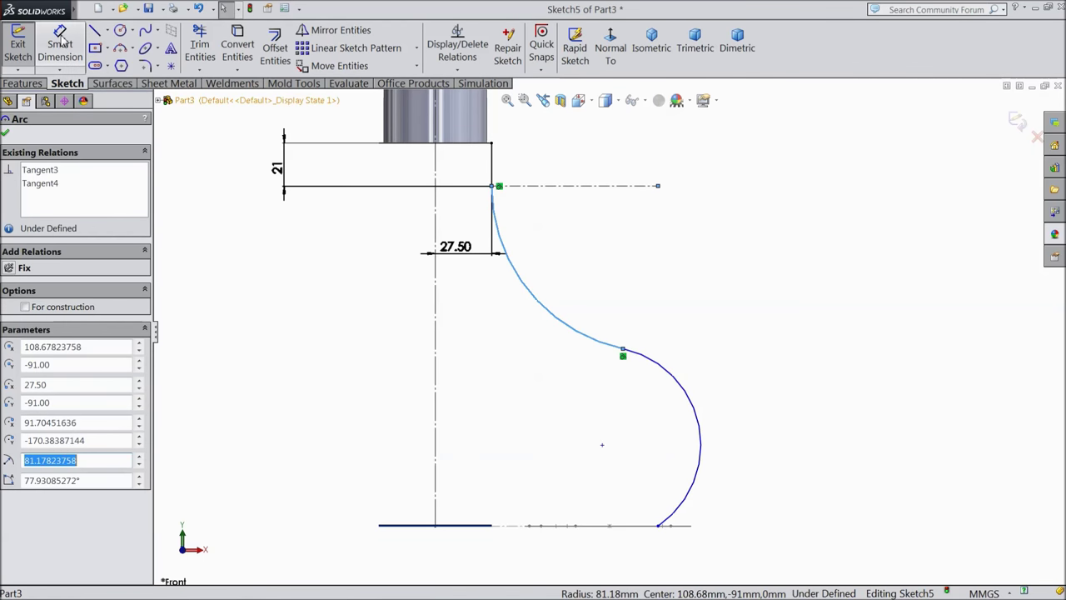
{"action": "left_click", "coordinate": [561, 188]}
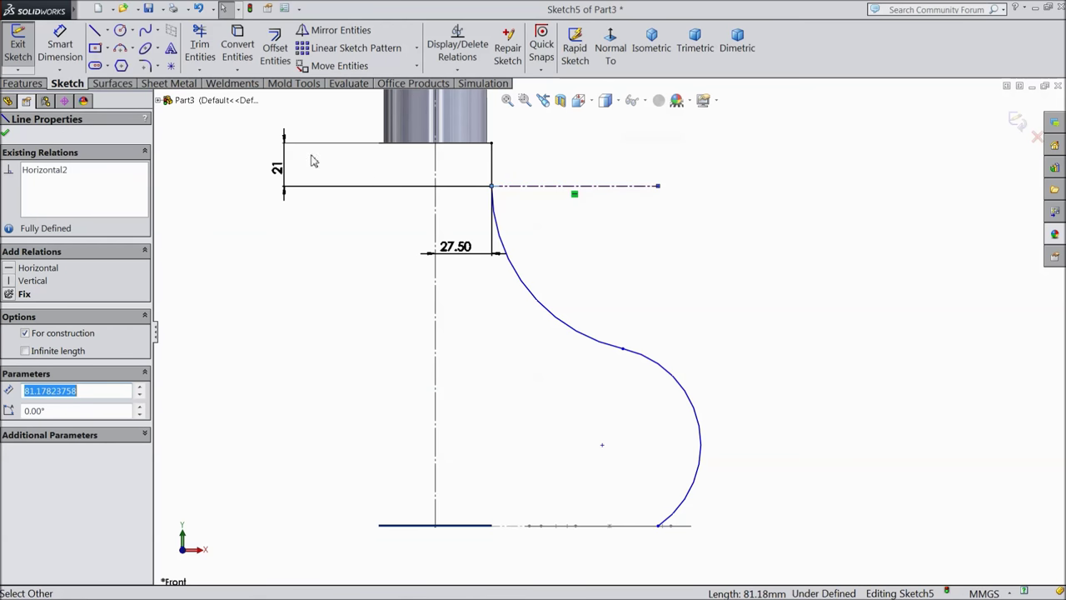
Step: Dimension the horizontal centerline to 80 mm
{"action": "key", "text": "d"}
{"action": "scroll", "coordinate": [633, 229], "scroll_direction": "up", "scroll_amount": 2}
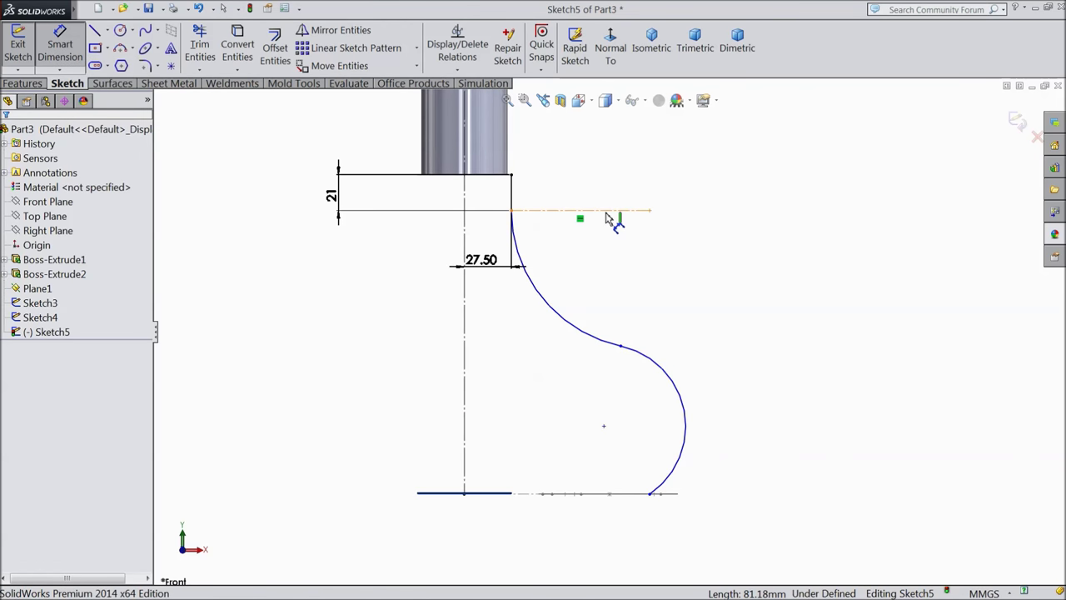
{"action": "left_click", "coordinate": [608, 218]}
{"action": "left_click", "coordinate": [593, 170]}
{"action": "type", "text": "80"}
{"action": "key", "text": "Return"}
{"action": "scroll", "coordinate": [612, 224], "scroll_direction": "down", "scroll_amount": 1}
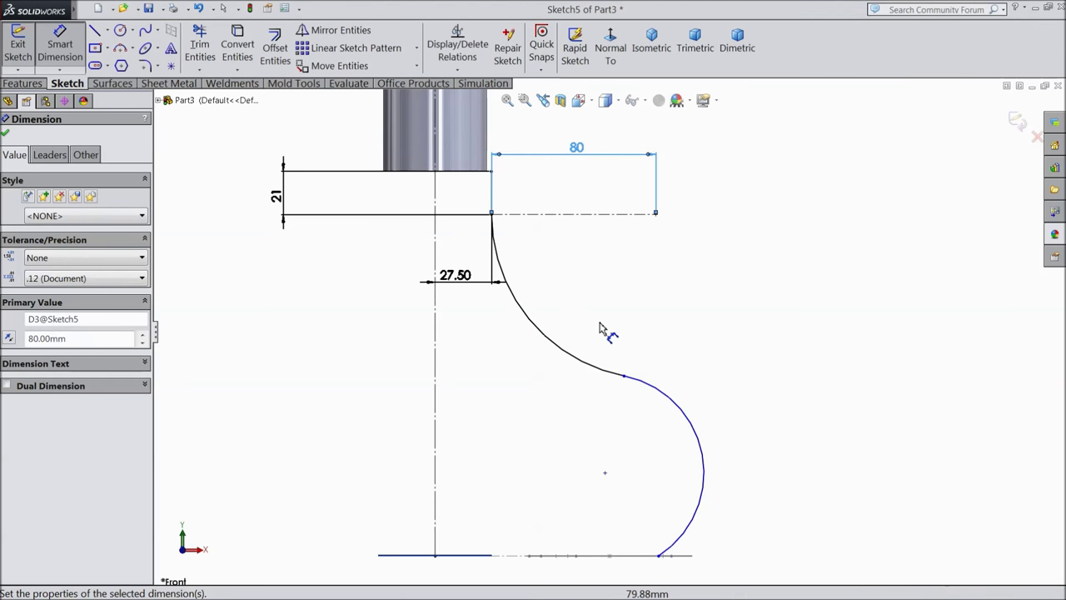
{"action": "left_click", "coordinate": [6, 133]}
{"action": "scroll", "coordinate": [378, 276], "scroll_direction": "up", "scroll_amount": 1}
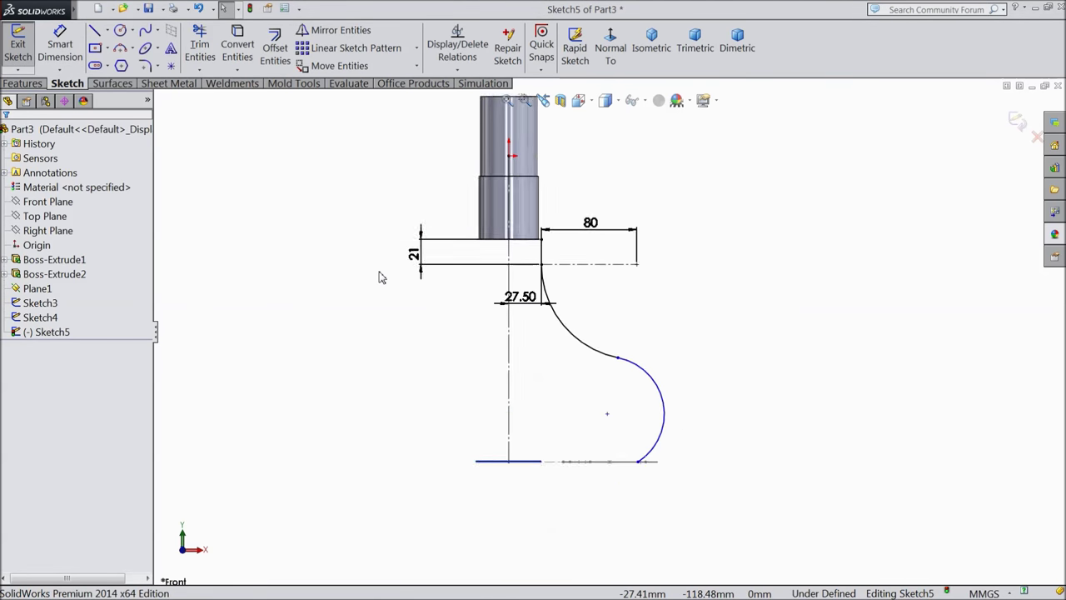
{"action": "scroll", "coordinate": [442, 355], "scroll_direction": "up", "scroll_amount": 1}
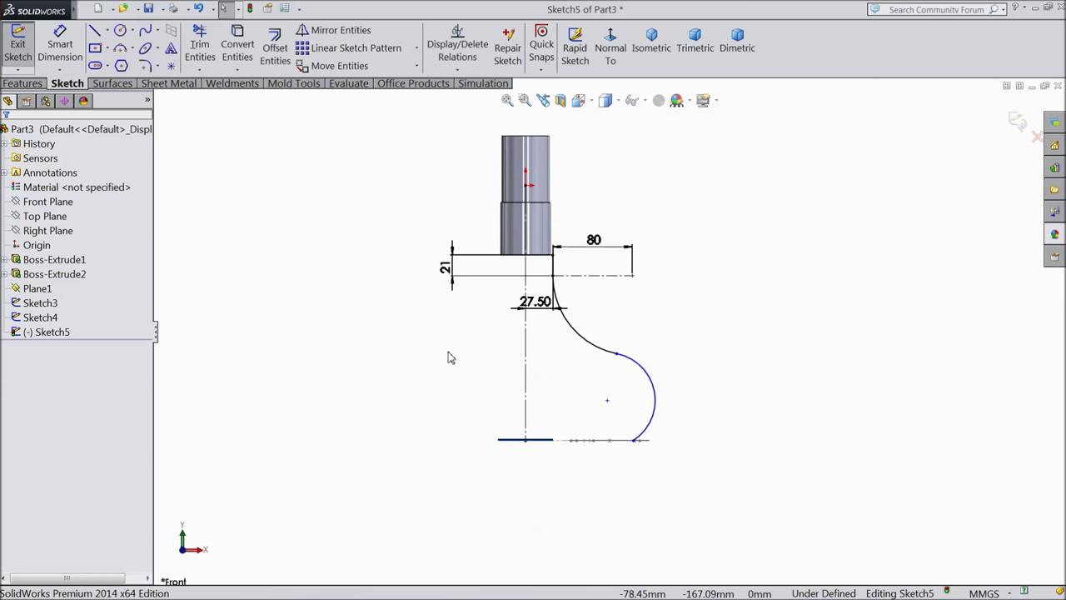
{"action": "scroll", "coordinate": [627, 464], "scroll_direction": "down", "scroll_amount": 3}
Step: Move the lower arc's centre point onto the horizontal line
{"action": "left_click_drag", "start_coordinate": [578, 303], "coordinate": [559, 352]}
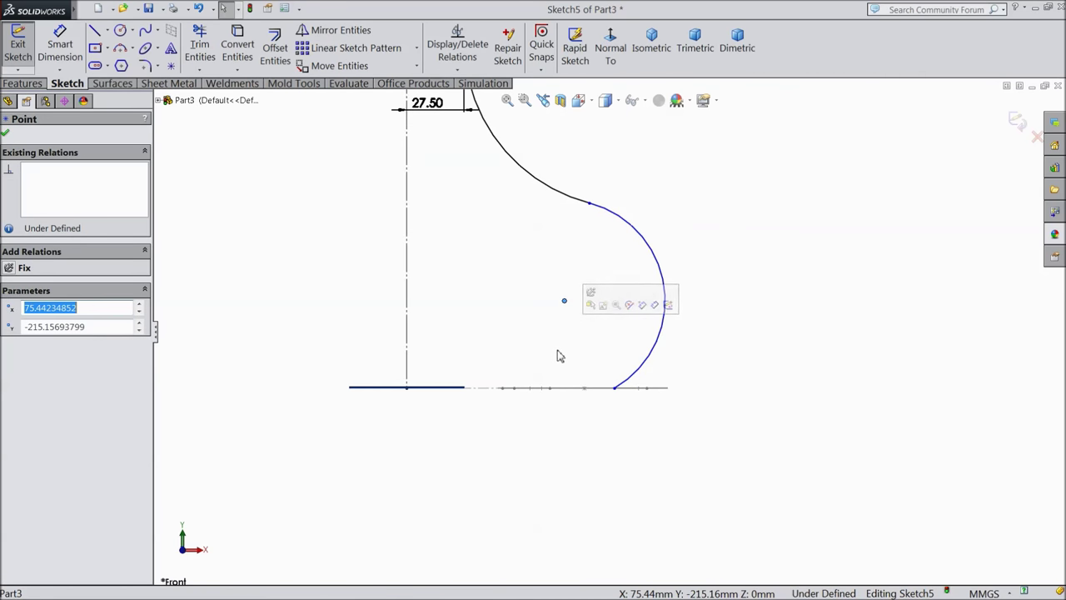
{"action": "left_click", "coordinate": [485, 389], "text": "ctrl"}
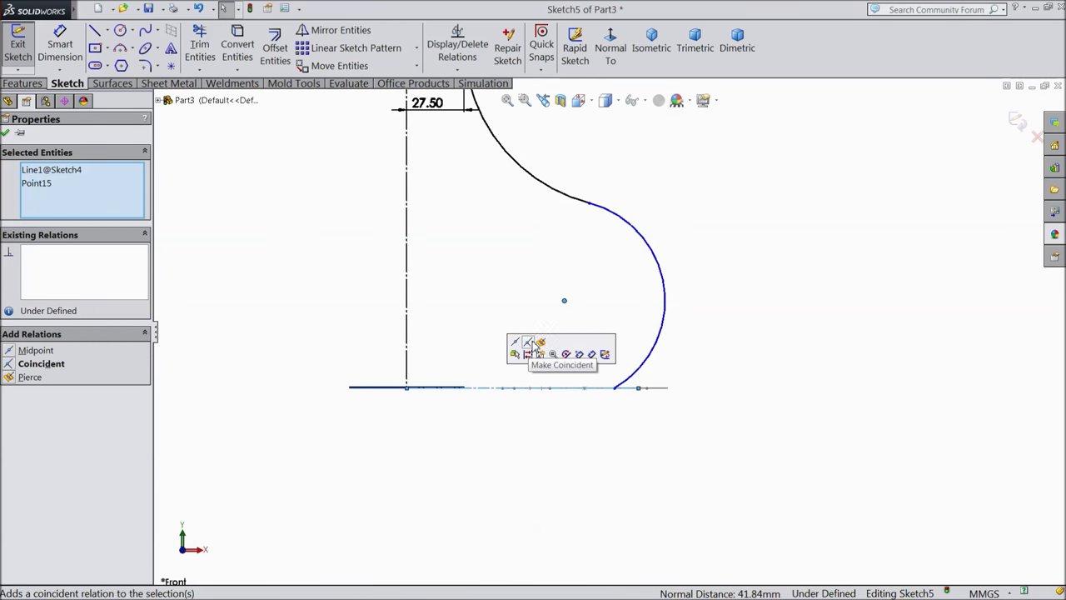
{"action": "left_click", "coordinate": [529, 343]}
Step: Dimension the arc centre 15 mm horizontally from the vertical centerline
{"action": "left_click", "coordinate": [60, 43]}
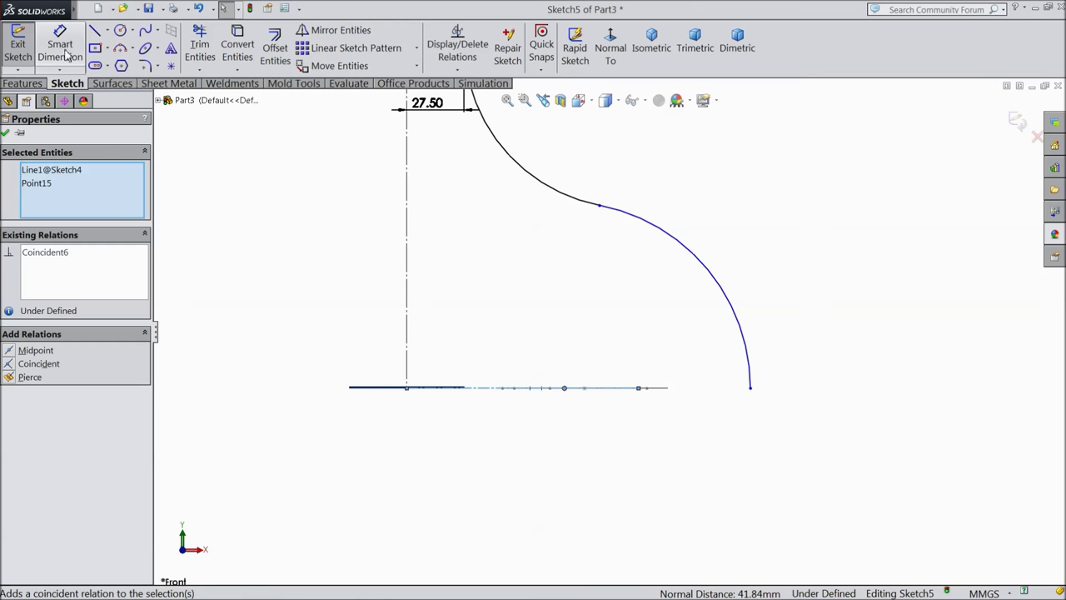
{"action": "left_click", "coordinate": [564, 388]}
{"action": "left_click", "coordinate": [408, 388]}
{"action": "left_click", "coordinate": [475, 362]}
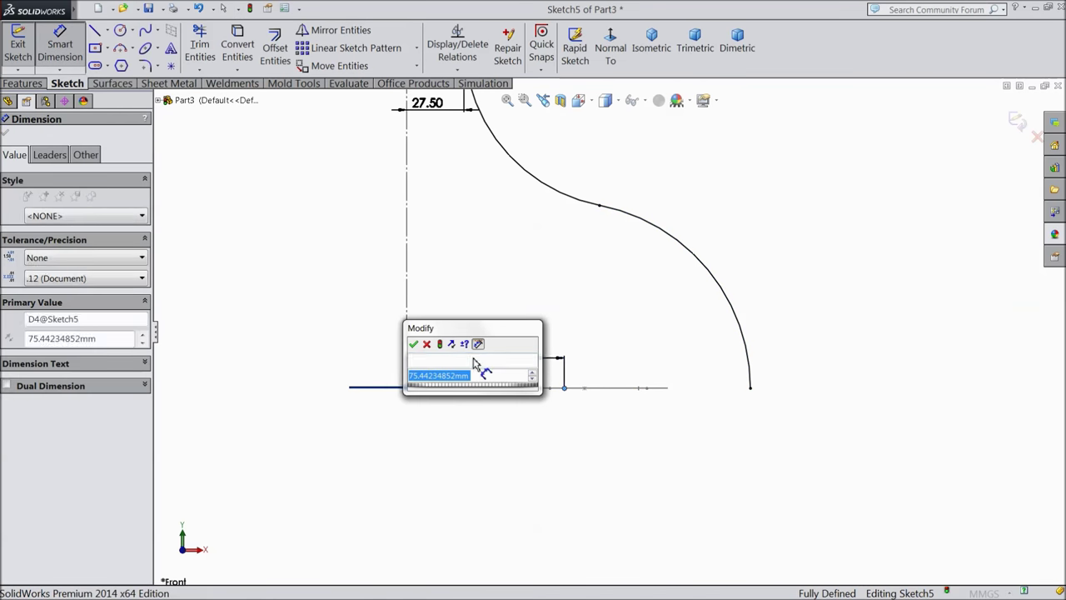
{"action": "type", "text": "1"}
{"action": "left_click", "coordinate": [414, 346]}
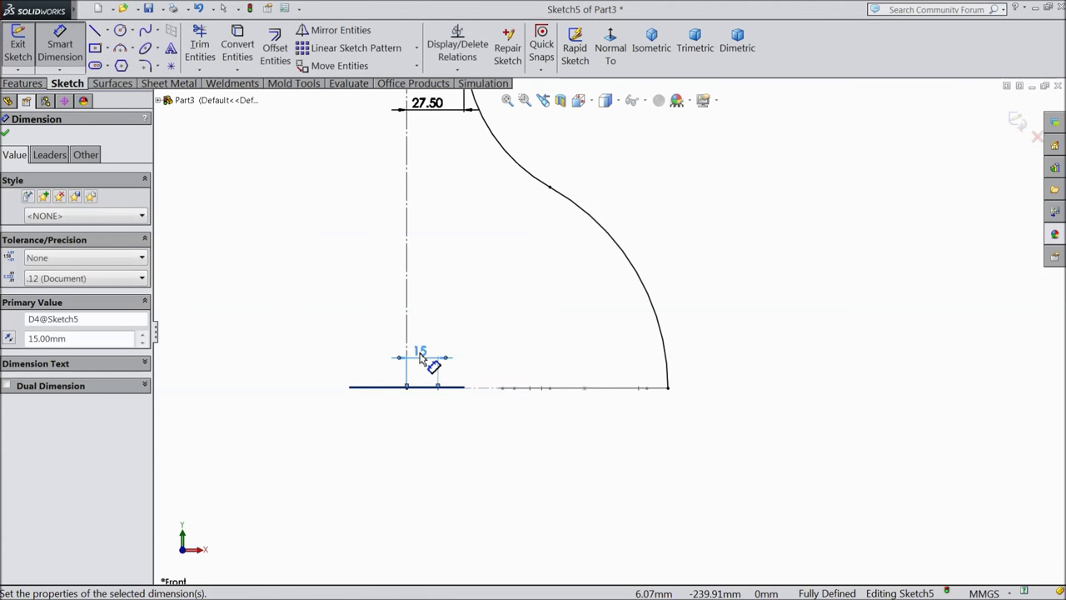
{"action": "left_click", "coordinate": [10, 134]}
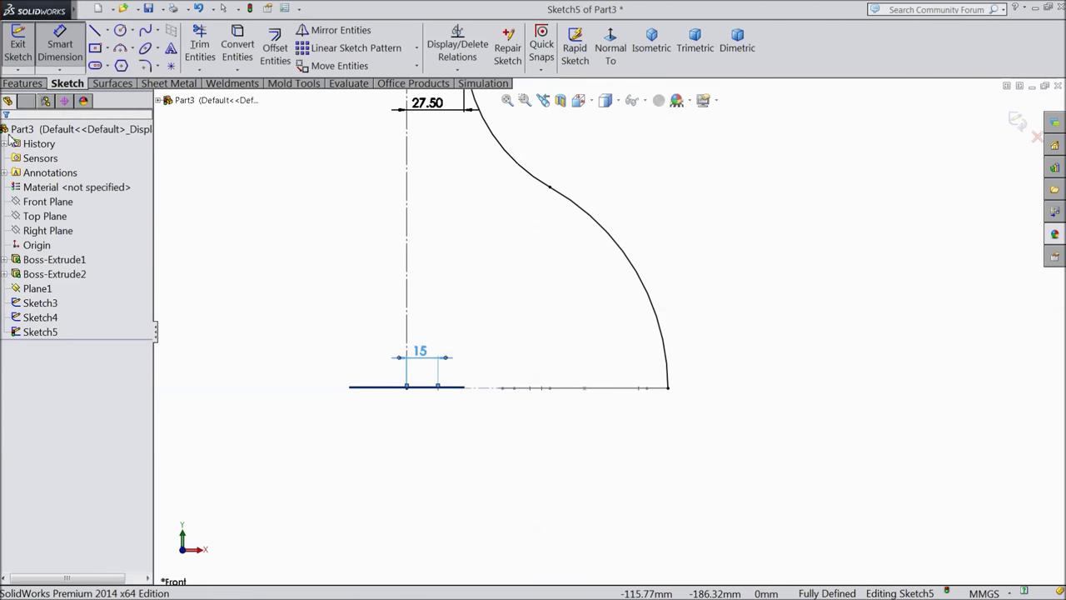
Step: Shift the 27.50 dimension label left and exit Sketch5
{"action": "scroll", "coordinate": [503, 261], "scroll_direction": "up", "scroll_amount": 3}
{"action": "scroll", "coordinate": [503, 262], "scroll_direction": "up", "scroll_amount": 2}
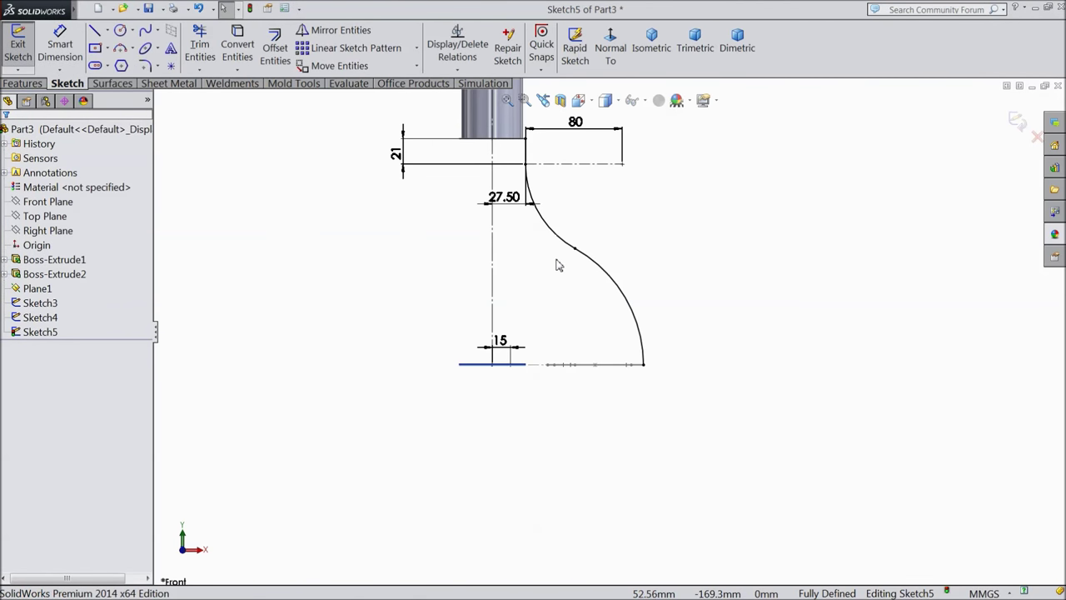
{"action": "left_click_drag", "start_coordinate": [504, 197], "coordinate": [453, 203]}
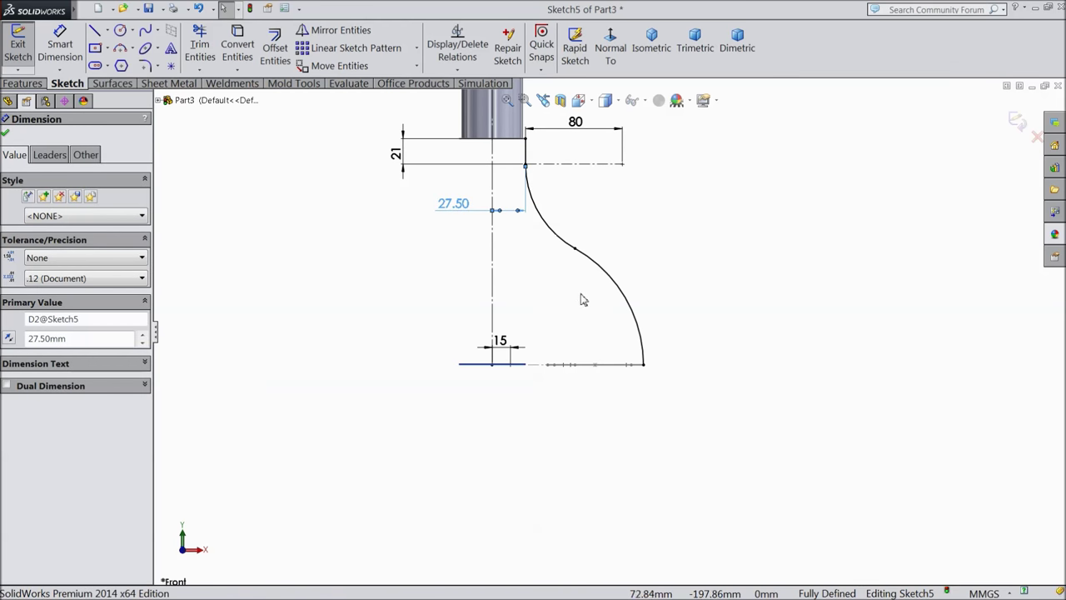
{"action": "left_click", "coordinate": [1017, 122]}
{"action": "left_click", "coordinate": [46, 201]}
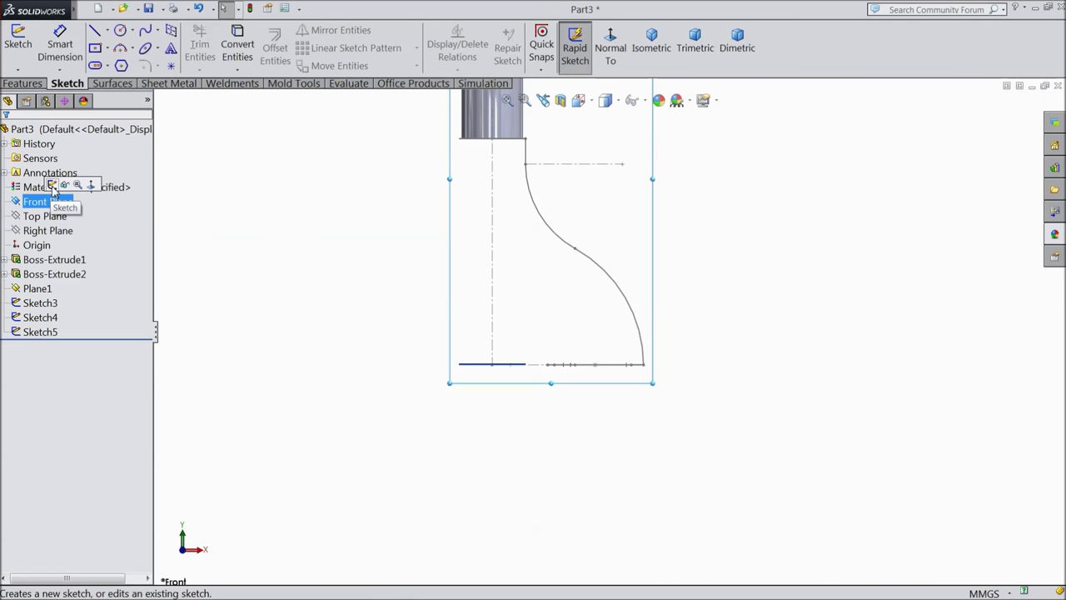
Step: Sketch a short vertical line from the part's lower-left corner plus two tangent arcs to the bottom line
{"action": "left_click", "coordinate": [52, 186]}
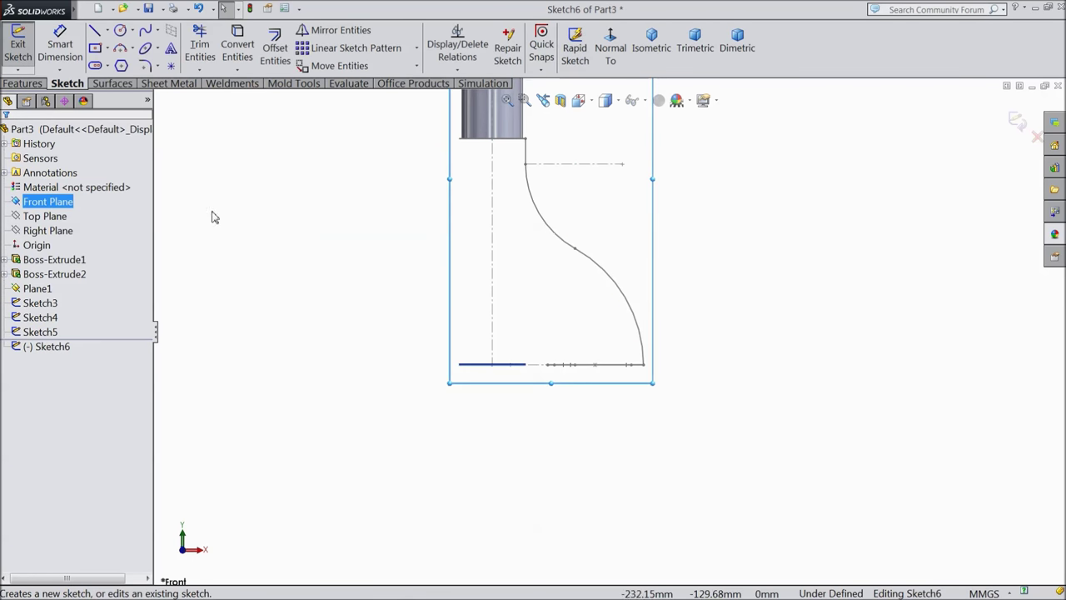
{"action": "left_click", "coordinate": [95, 31]}
{"action": "left_click", "coordinate": [460, 139]}
{"action": "left_click", "coordinate": [460, 179]}
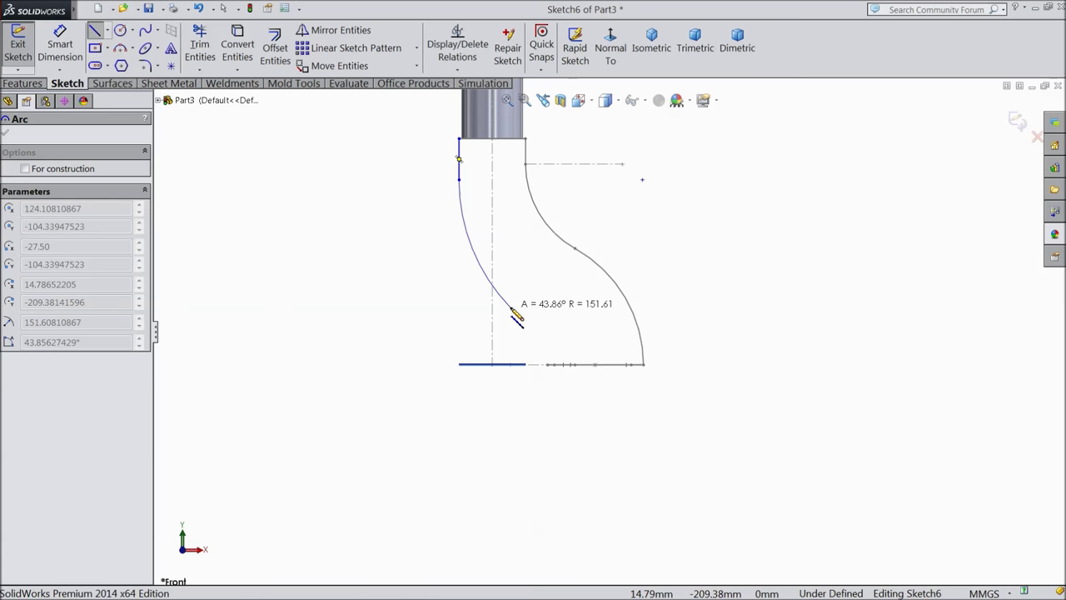
{"action": "left_click", "coordinate": [511, 309]}
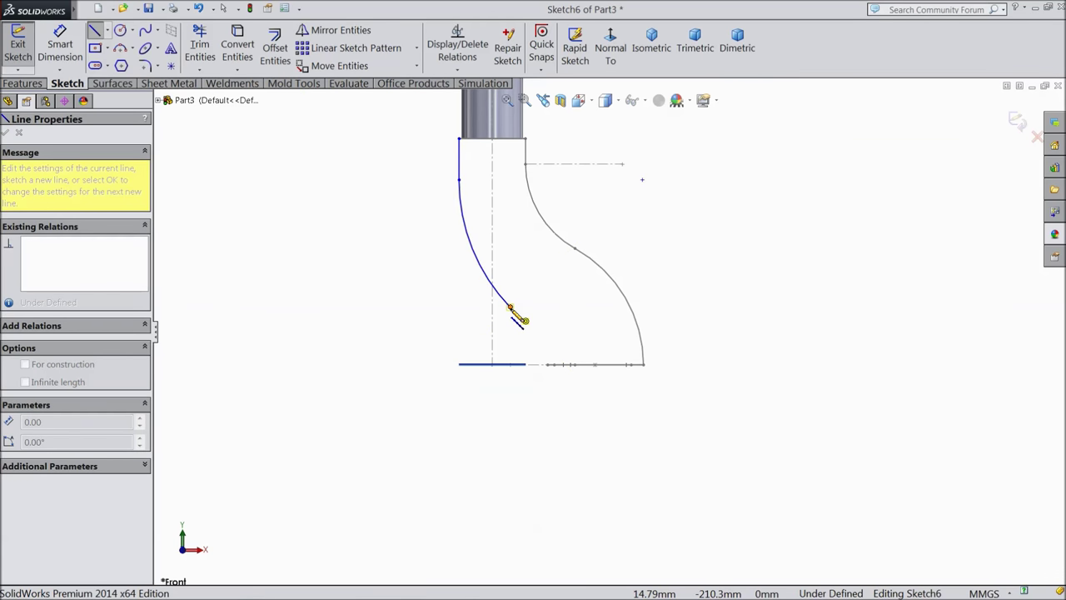
{"action": "left_click", "coordinate": [518, 364]}
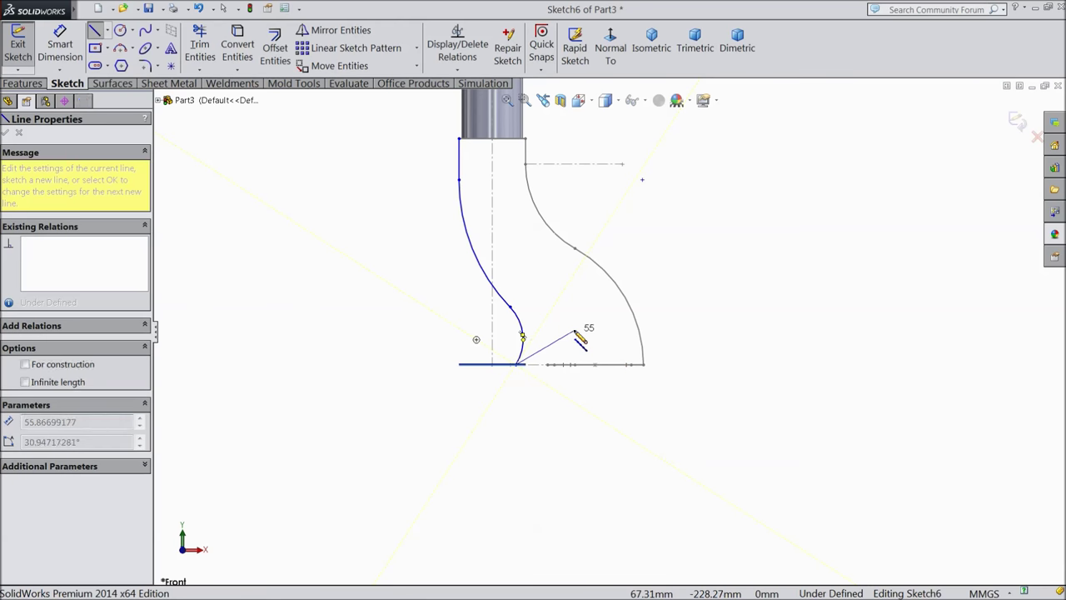
{"action": "right_click", "coordinate": [575, 350]}
{"action": "left_click", "coordinate": [623, 133]}
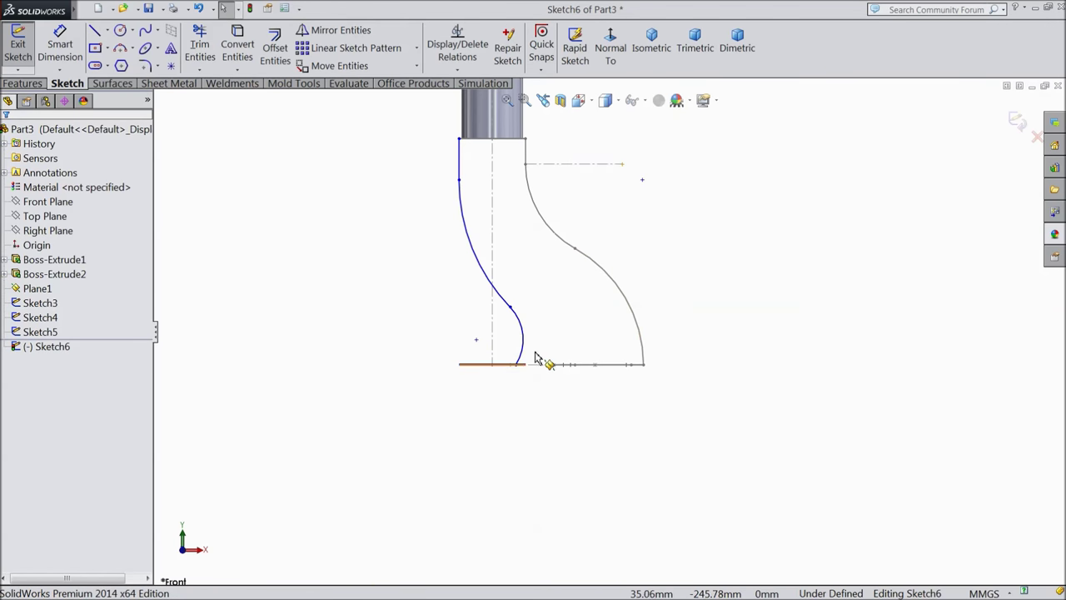
Step: Set the short vertical line's length to 24 mm
{"action": "scroll", "coordinate": [545, 363], "scroll_direction": "down", "scroll_amount": 2}
{"action": "scroll", "coordinate": [508, 371], "scroll_direction": "down", "scroll_amount": 1}
{"action": "scroll", "coordinate": [502, 372], "scroll_direction": "down", "scroll_amount": 1}
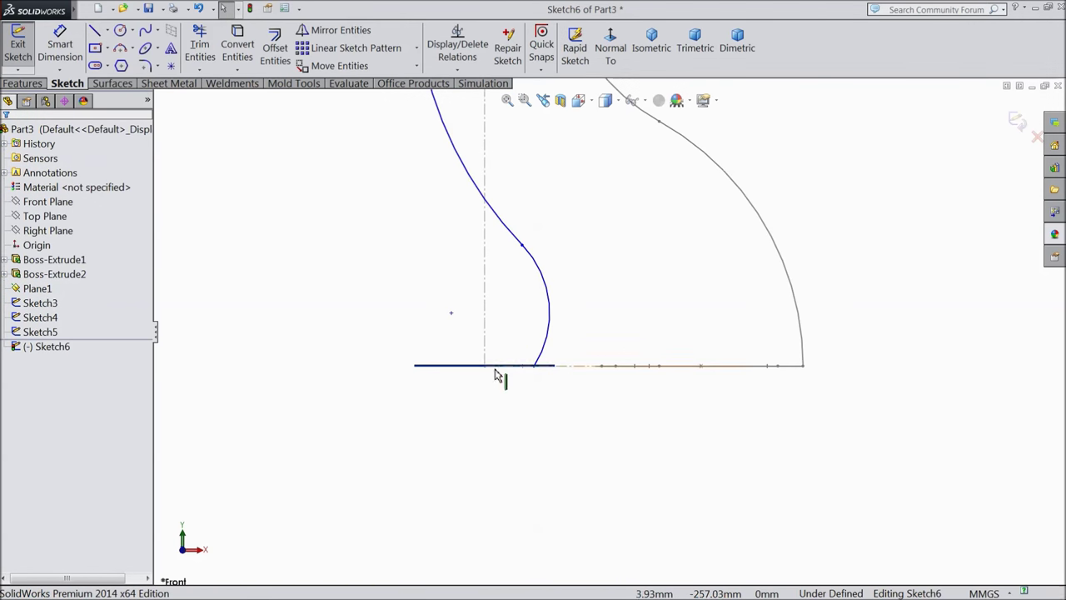
{"action": "scroll", "coordinate": [492, 310], "scroll_direction": "up", "scroll_amount": 2}
{"action": "scroll", "coordinate": [542, 200], "scroll_direction": "down", "scroll_amount": 1}
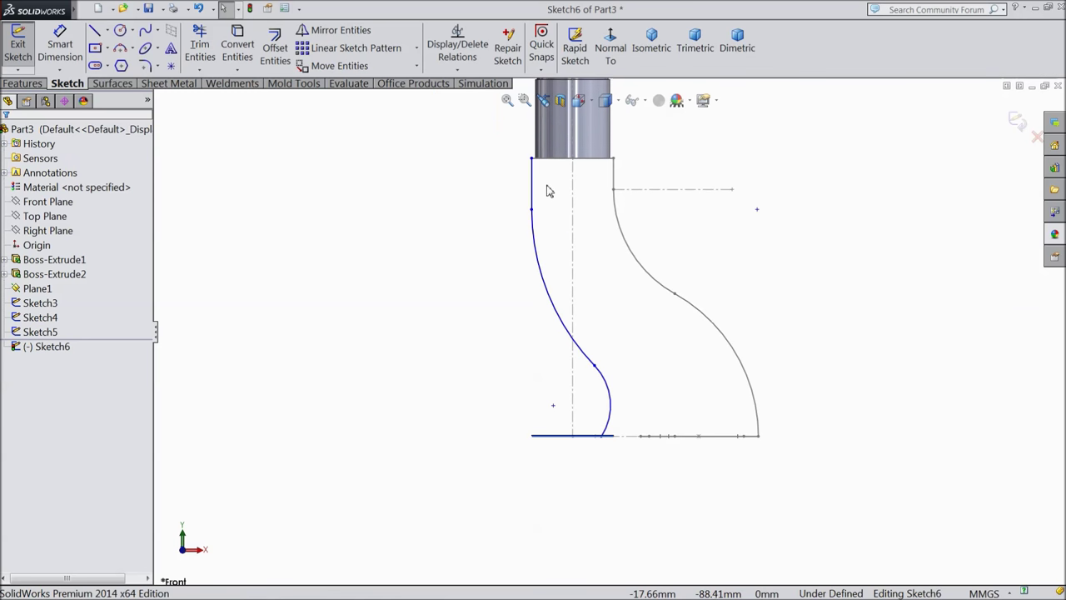
{"action": "left_click", "coordinate": [59, 46]}
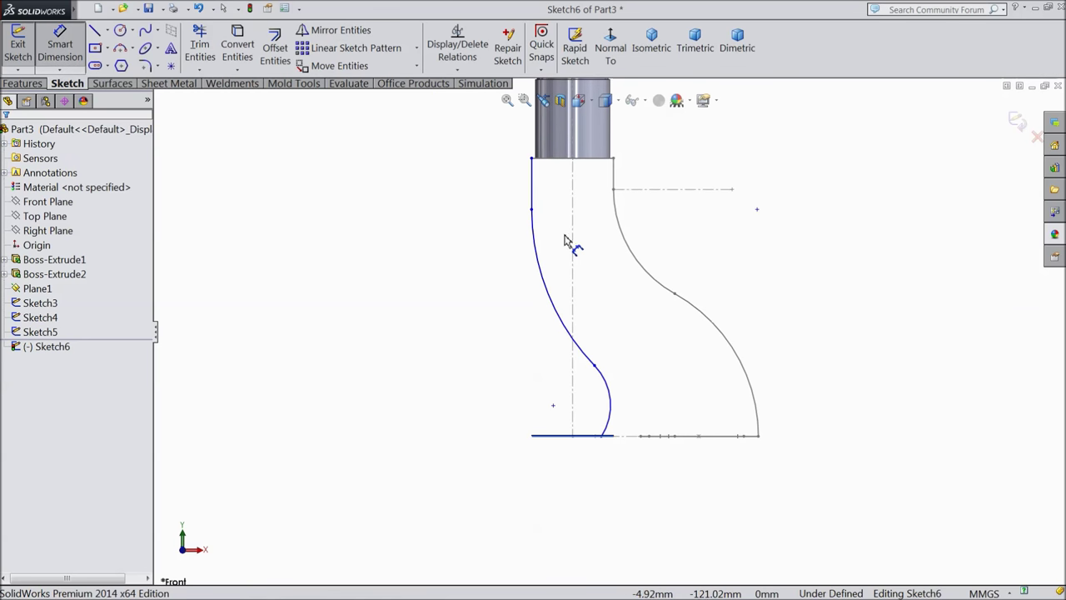
{"action": "left_click", "coordinate": [533, 192]}
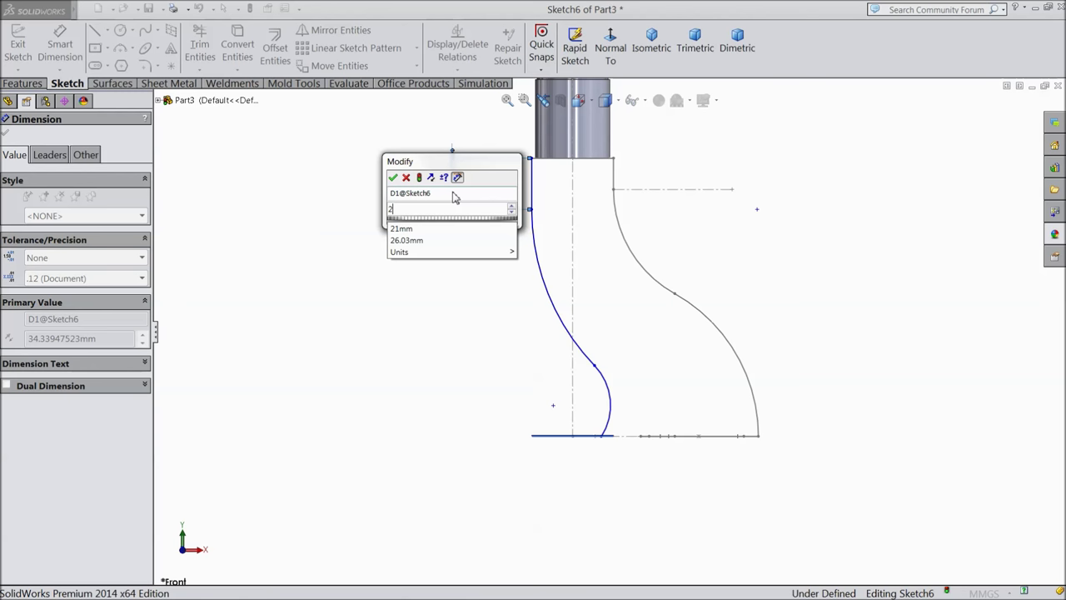
{"action": "type", "text": "24"}
{"action": "key", "text": "Return"}
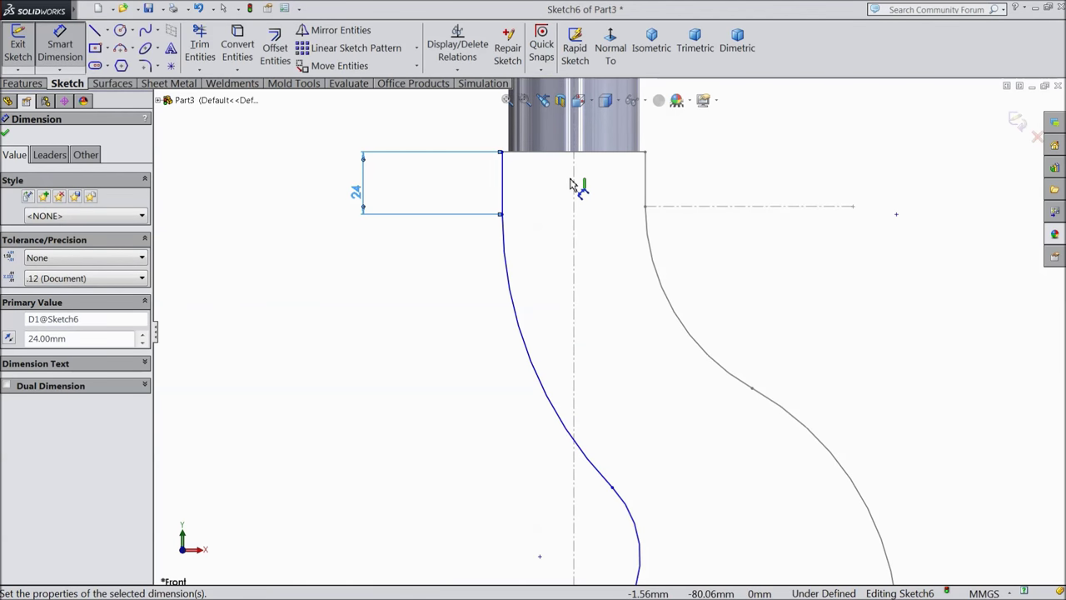
{"action": "left_click", "coordinate": [550, 190]}
Step: Set the curve's distance from the centerline to 27.50 mm
{"action": "left_click", "coordinate": [576, 189]}
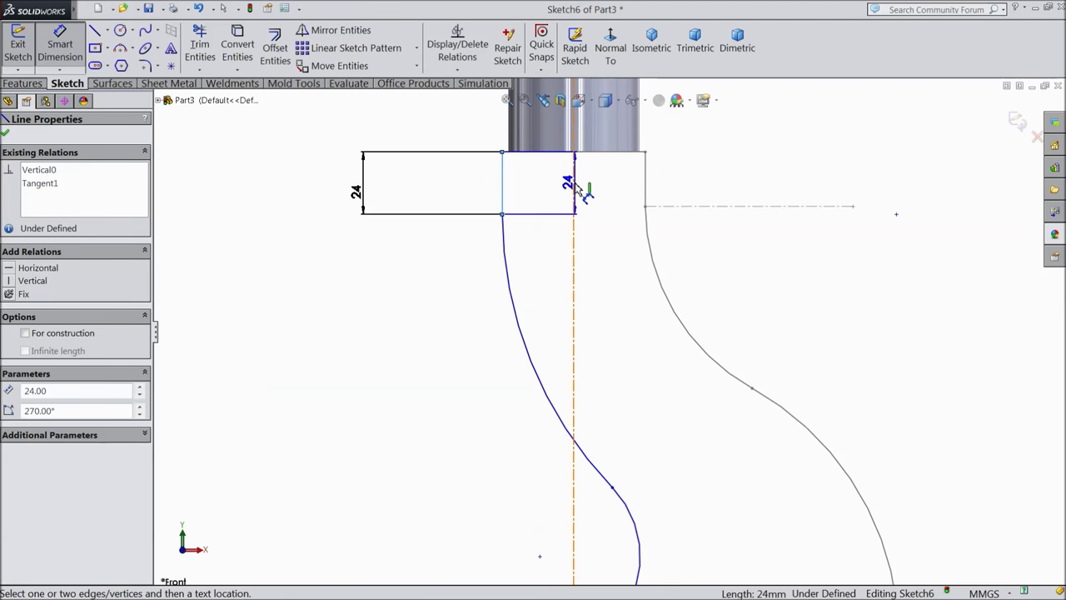
{"action": "left_click", "coordinate": [504, 229]}
{"action": "left_click", "coordinate": [475, 302]}
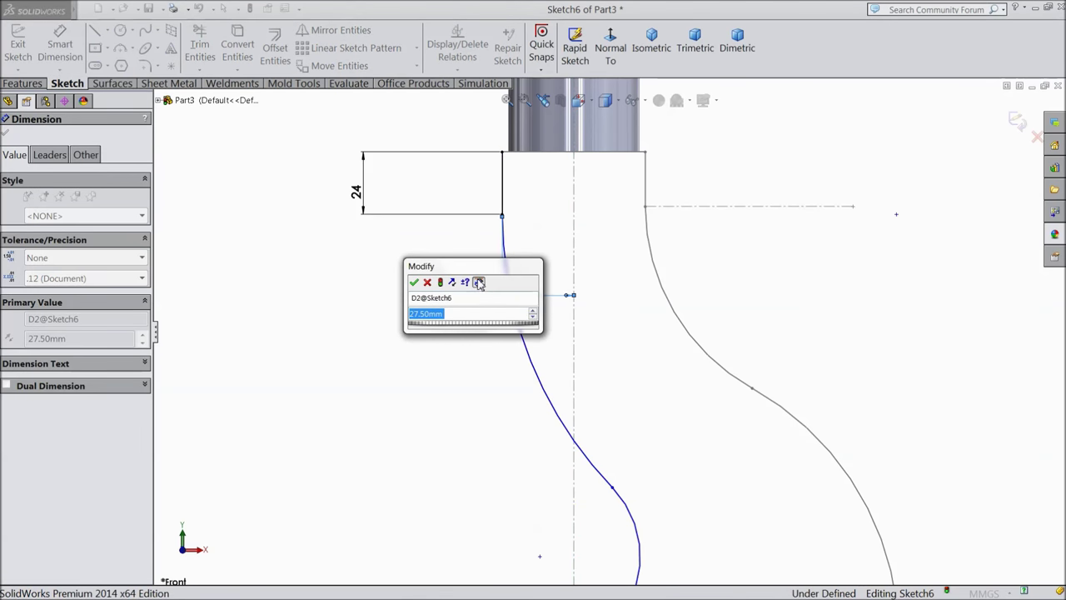
{"action": "left_click", "coordinate": [414, 282]}
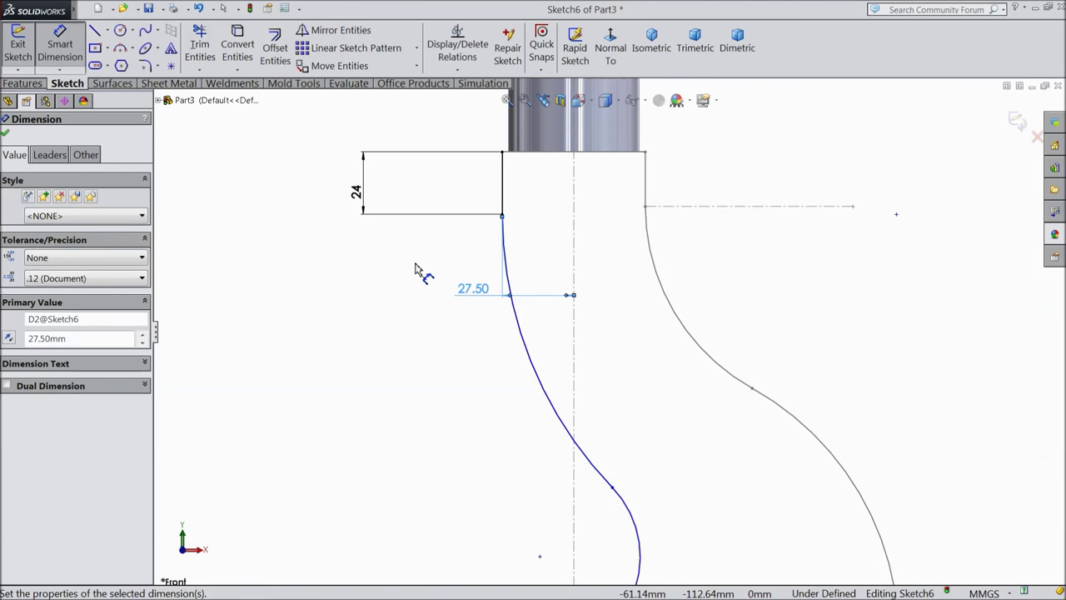
{"action": "key", "text": "z"}
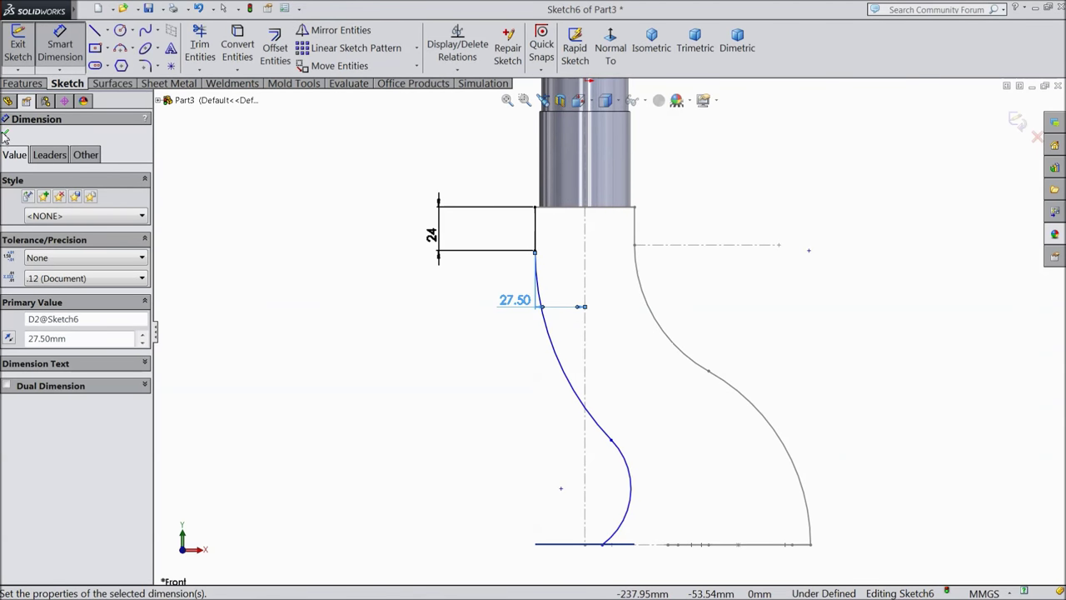
{"action": "left_click", "coordinate": [6, 134]}
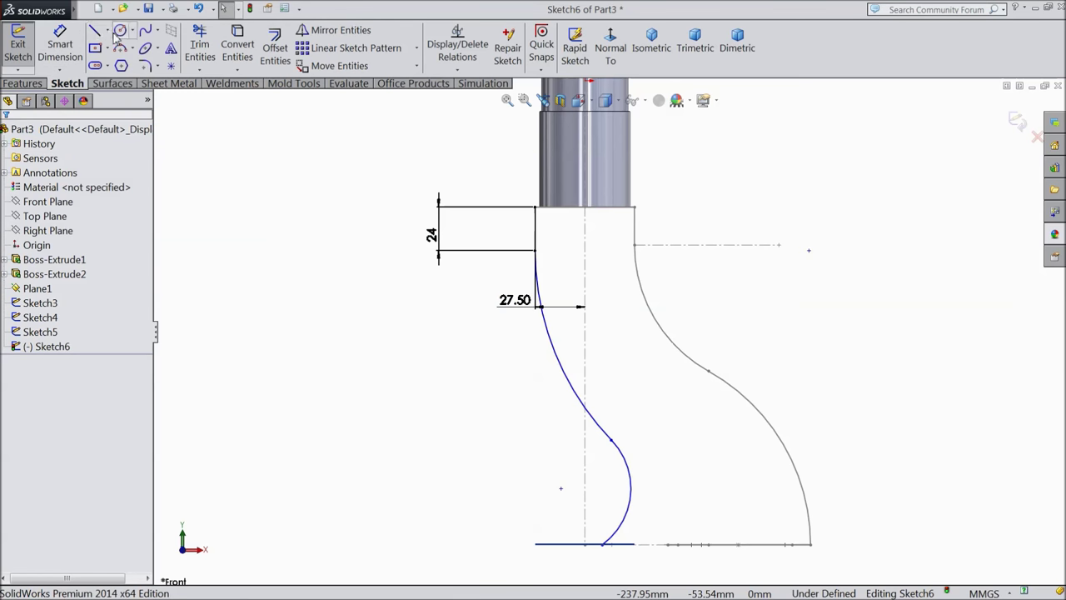
Step: Draw a horizontal construction centerline from the 24 mm line's lower end
{"action": "left_click", "coordinate": [108, 32]}
{"action": "left_click", "coordinate": [116, 63]}
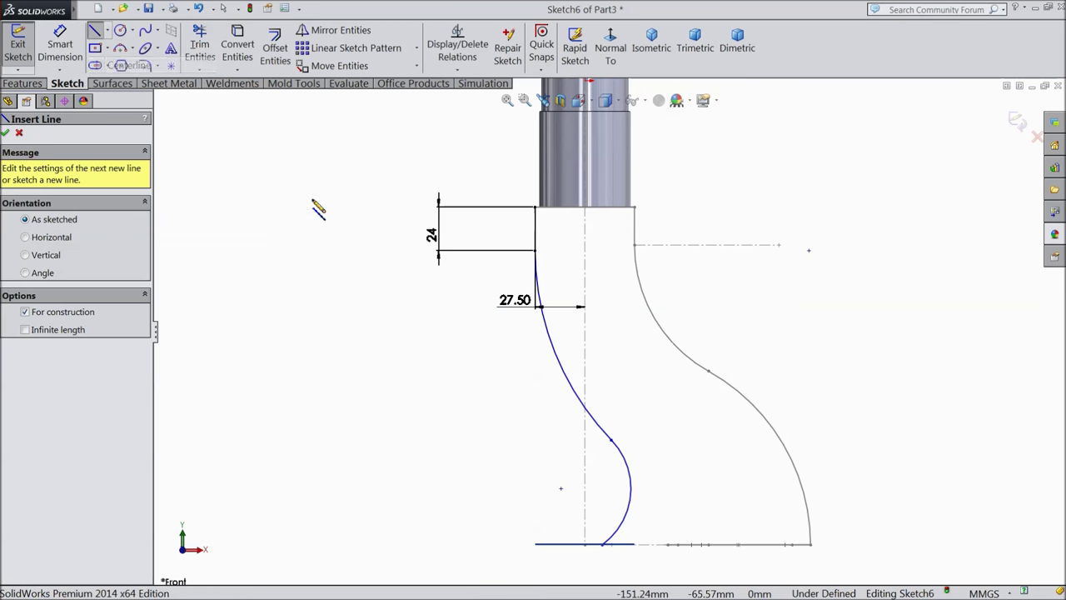
{"action": "left_click", "coordinate": [536, 251]}
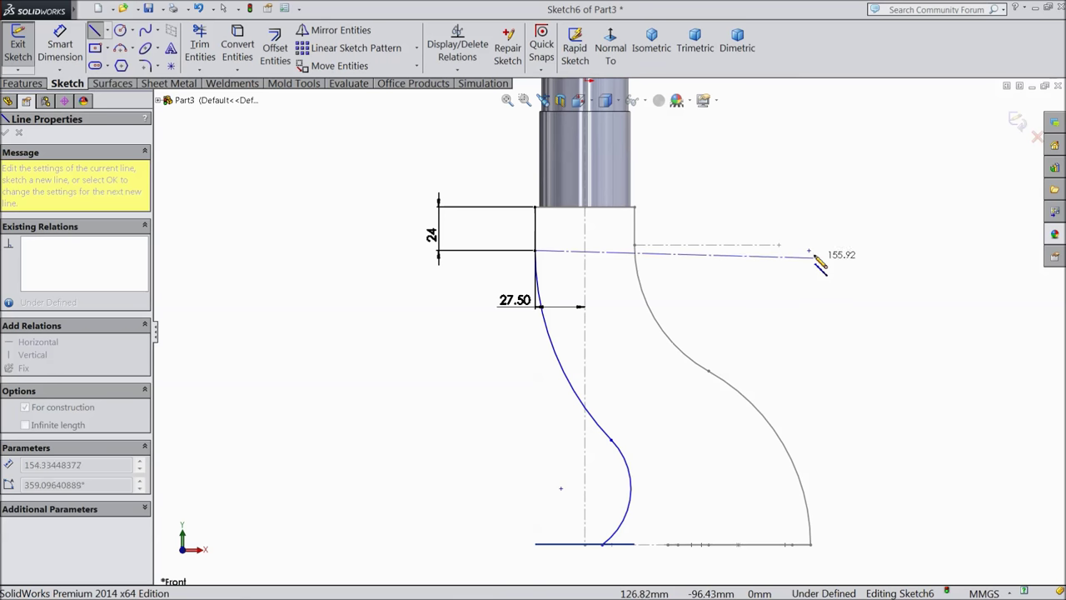
{"action": "left_click", "coordinate": [809, 250]}
{"action": "right_click", "coordinate": [820, 214]}
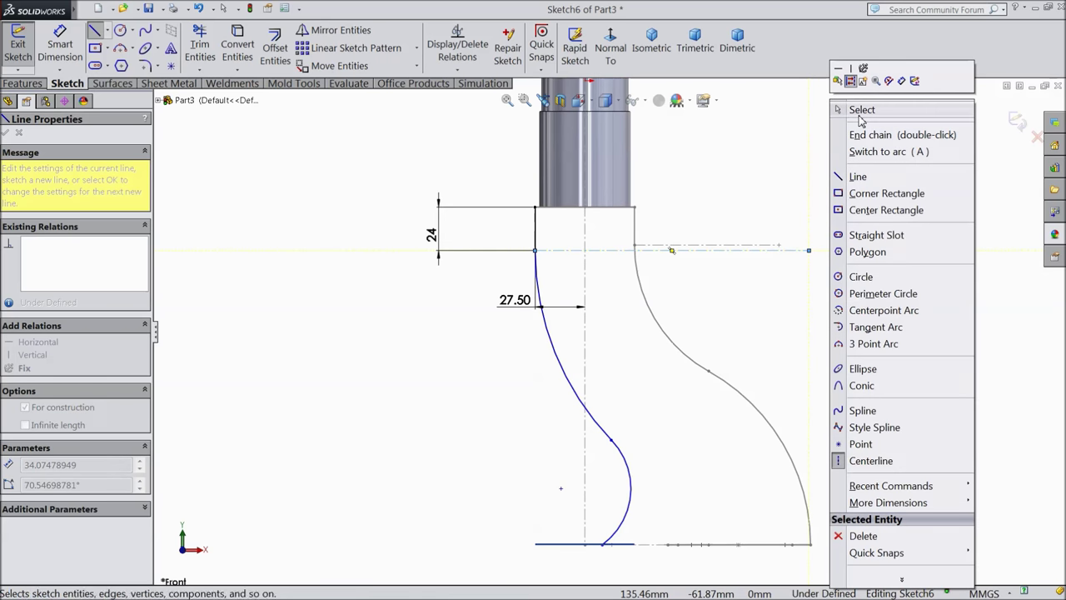
{"action": "left_click", "coordinate": [856, 110]}
{"action": "scroll", "coordinate": [791, 243], "scroll_direction": "down", "scroll_amount": 2}
{"action": "left_click", "coordinate": [679, 266]}
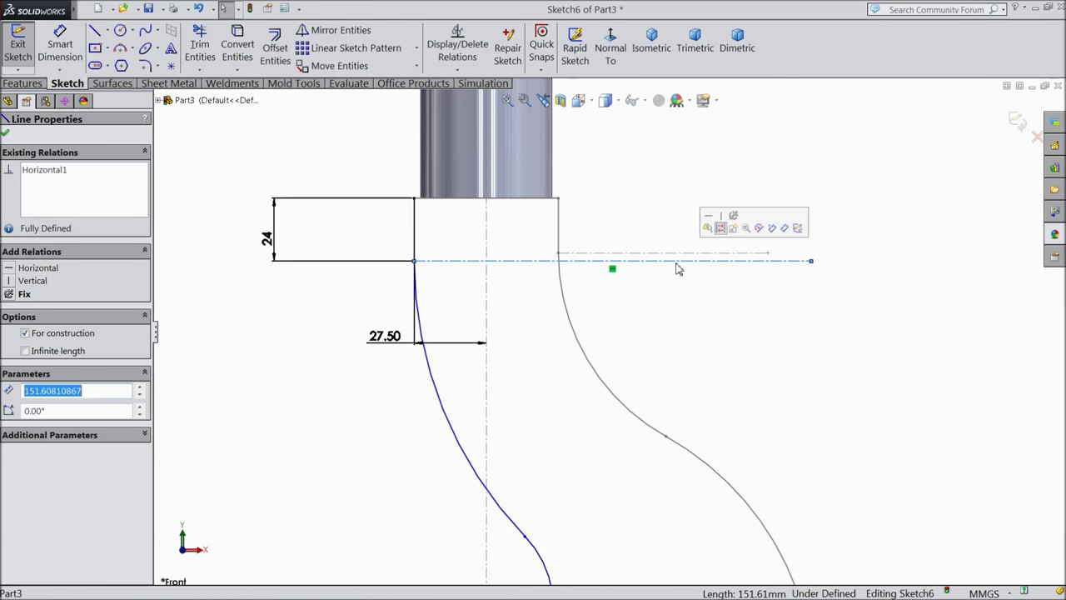
Step: Dimension the horizontal centerline to 175 mm
{"action": "scroll", "coordinate": [620, 321], "scroll_direction": "up", "scroll_amount": 3}
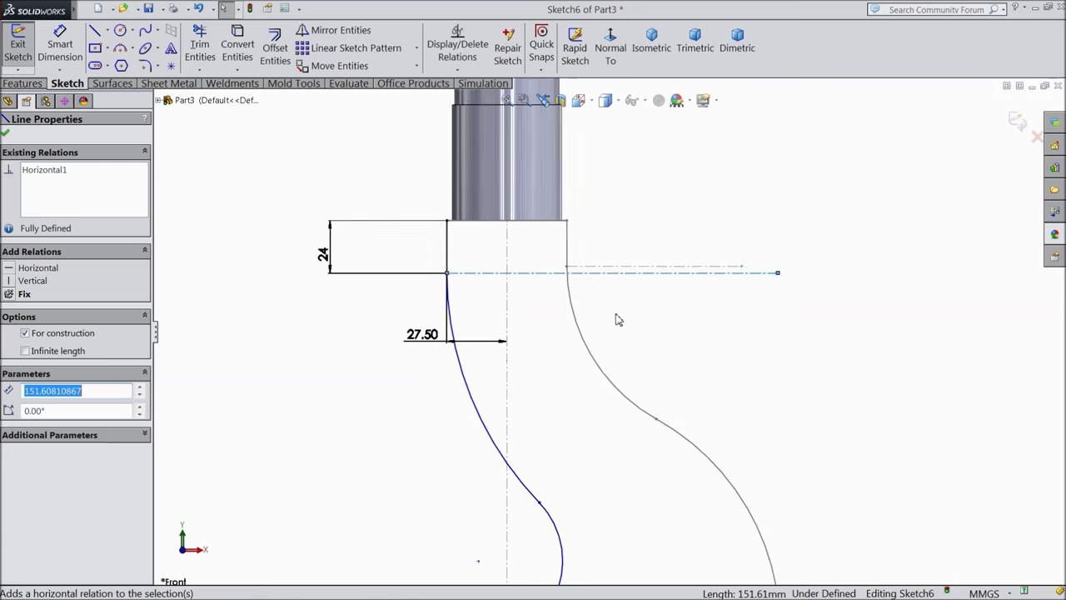
{"action": "left_click", "coordinate": [73, 59]}
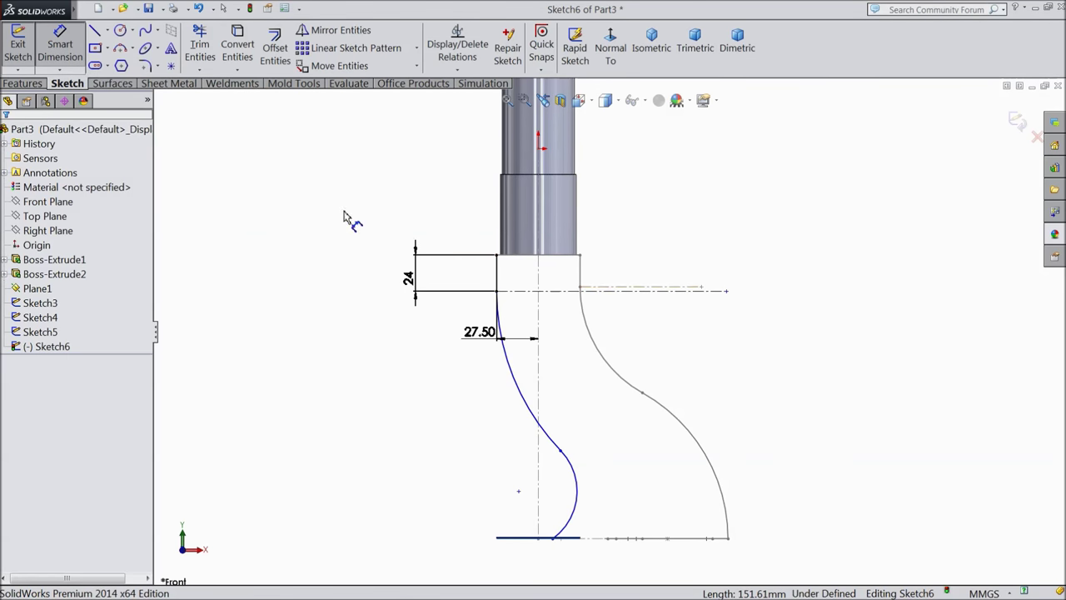
{"action": "left_click", "coordinate": [631, 293]}
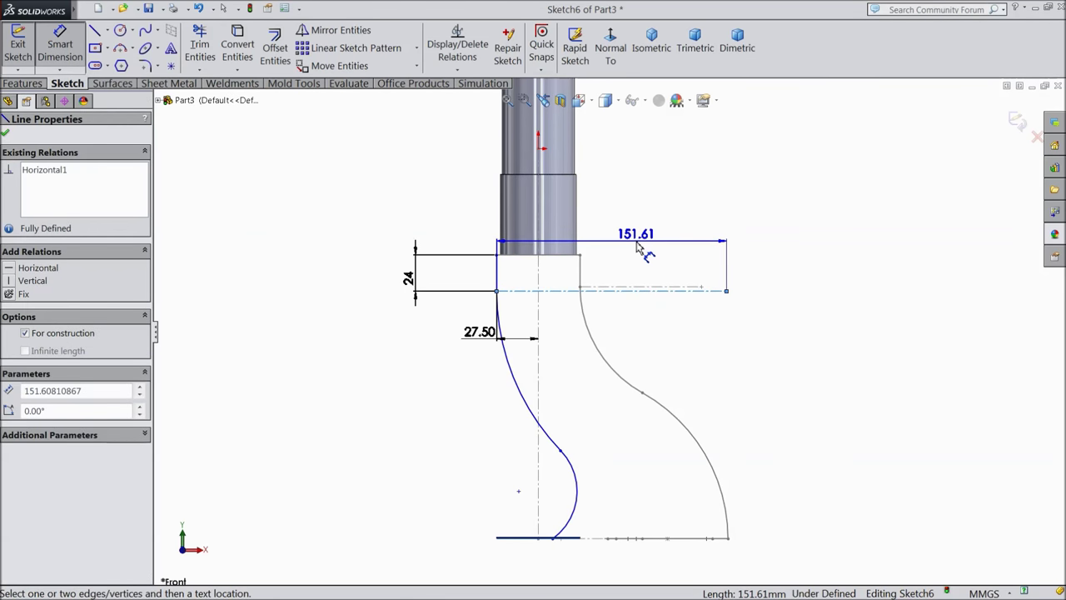
{"action": "left_click", "coordinate": [637, 241]}
{"action": "type", "text": "175"}
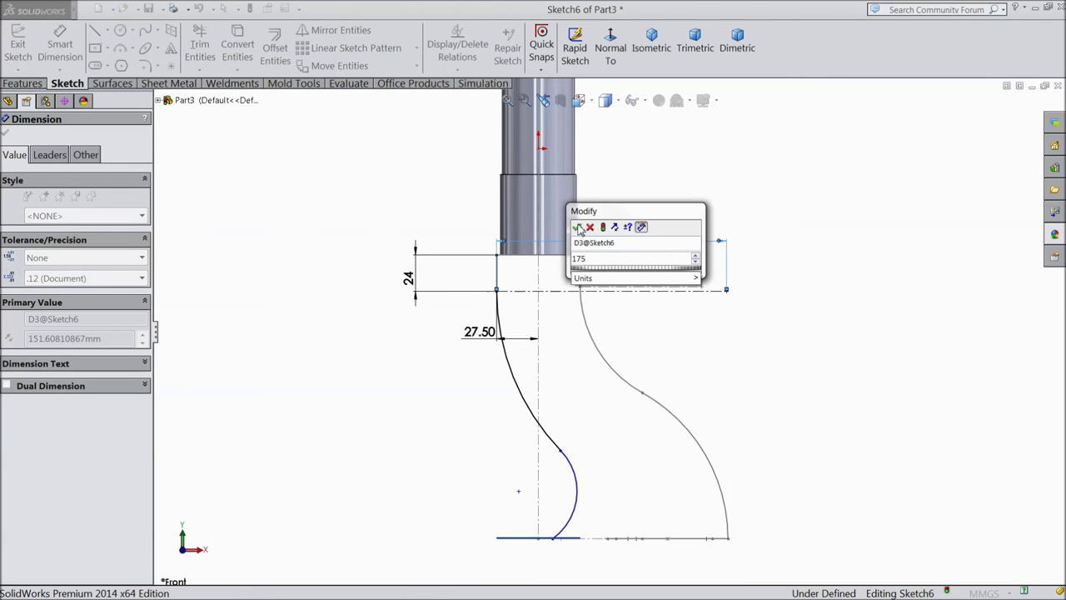
{"action": "left_click", "coordinate": [581, 227]}
{"action": "scroll", "coordinate": [578, 492], "scroll_direction": "up", "scroll_amount": 1}
{"action": "scroll", "coordinate": [570, 454], "scroll_direction": "down", "scroll_amount": 3}
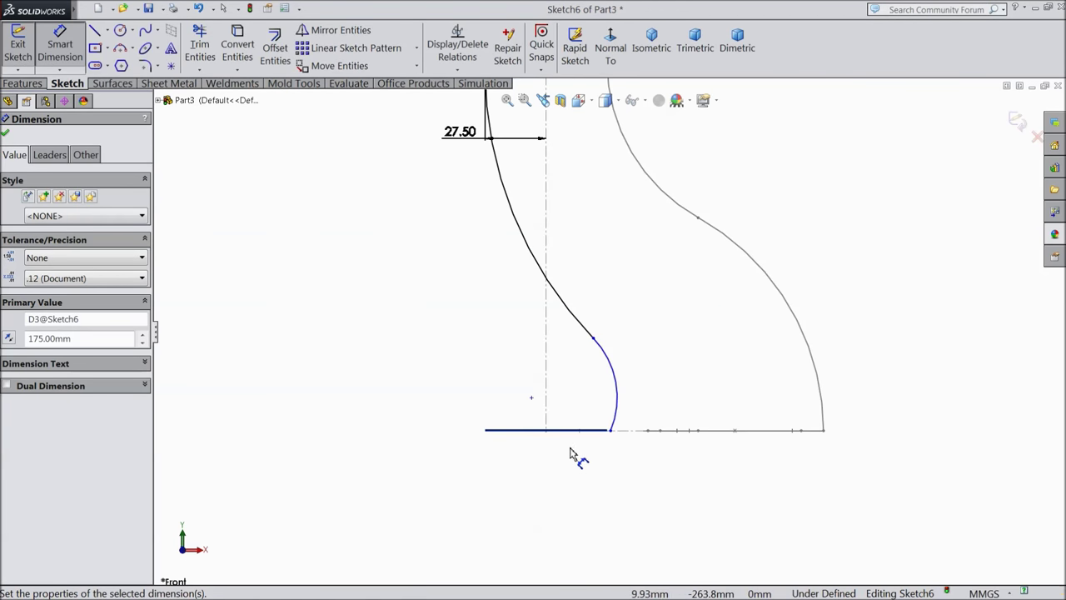
{"action": "left_click", "coordinate": [5, 134]}
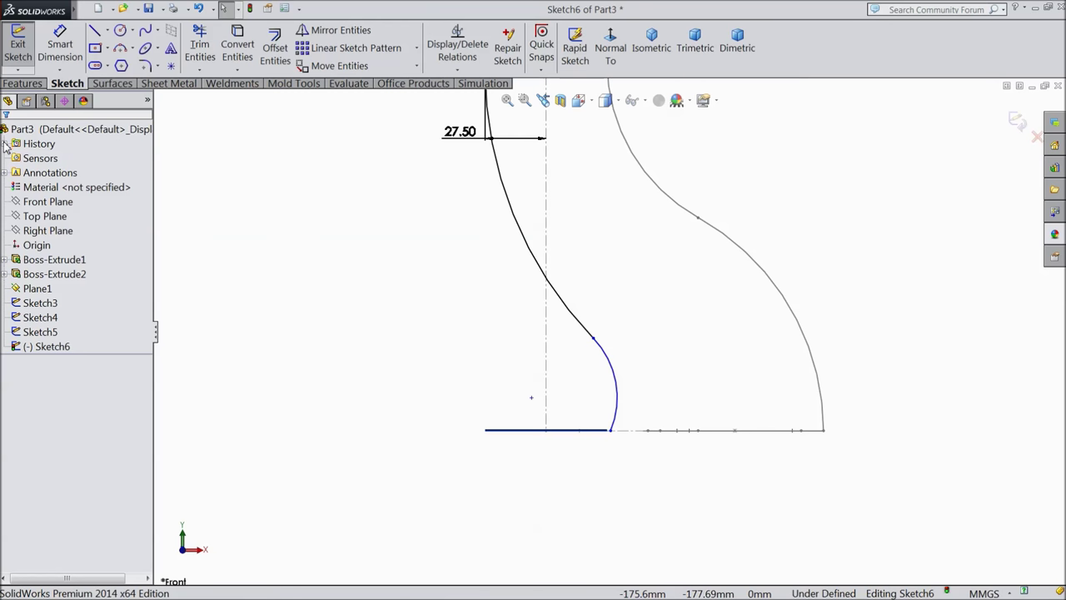
Step: Make the guide curve's end point coincident with Sketch5's bottom point
{"action": "left_click", "coordinate": [16, 160]}
{"action": "left_click", "coordinate": [30, 173]}
{"action": "left_click", "coordinate": [264, 296]}
{"action": "scroll", "coordinate": [397, 361], "scroll_direction": "up", "scroll_amount": 1}
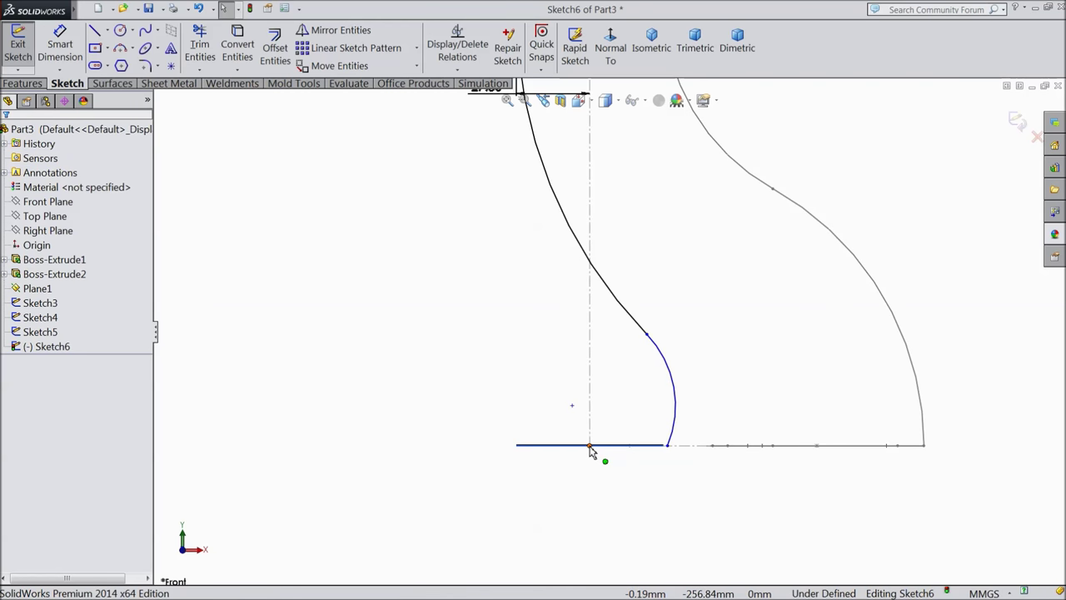
{"action": "left_click", "coordinate": [589, 447]}
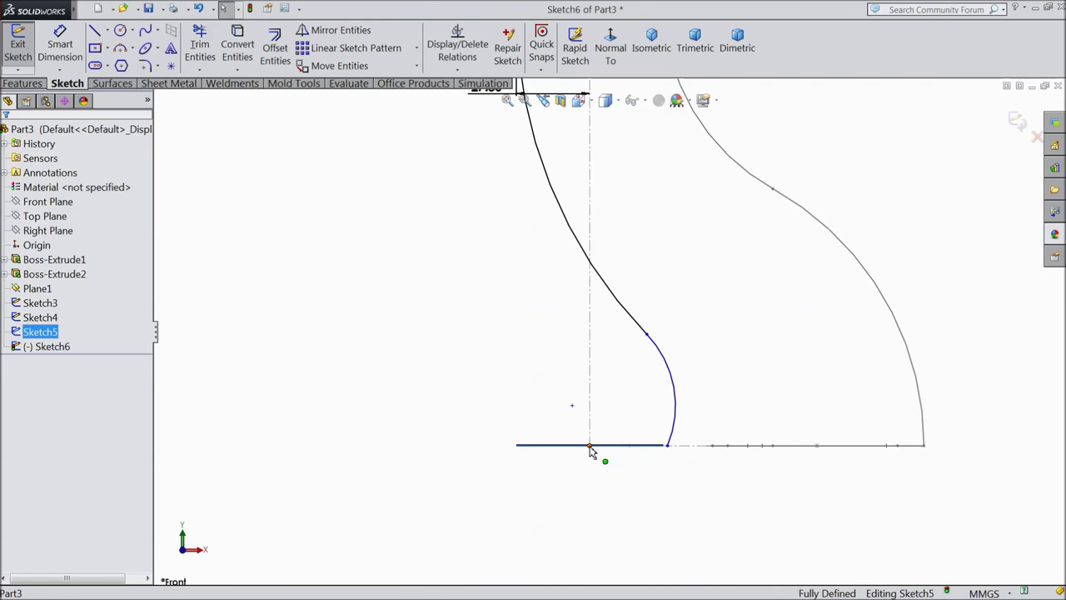
{"action": "left_click", "coordinate": [571, 407], "text": "ctrl"}
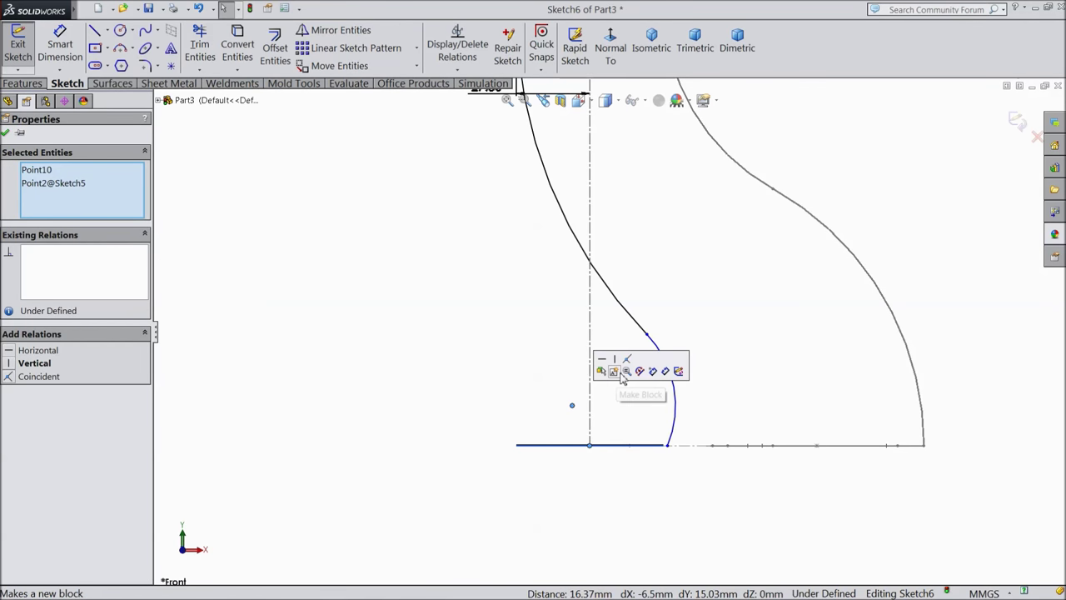
{"action": "left_click", "coordinate": [627, 360]}
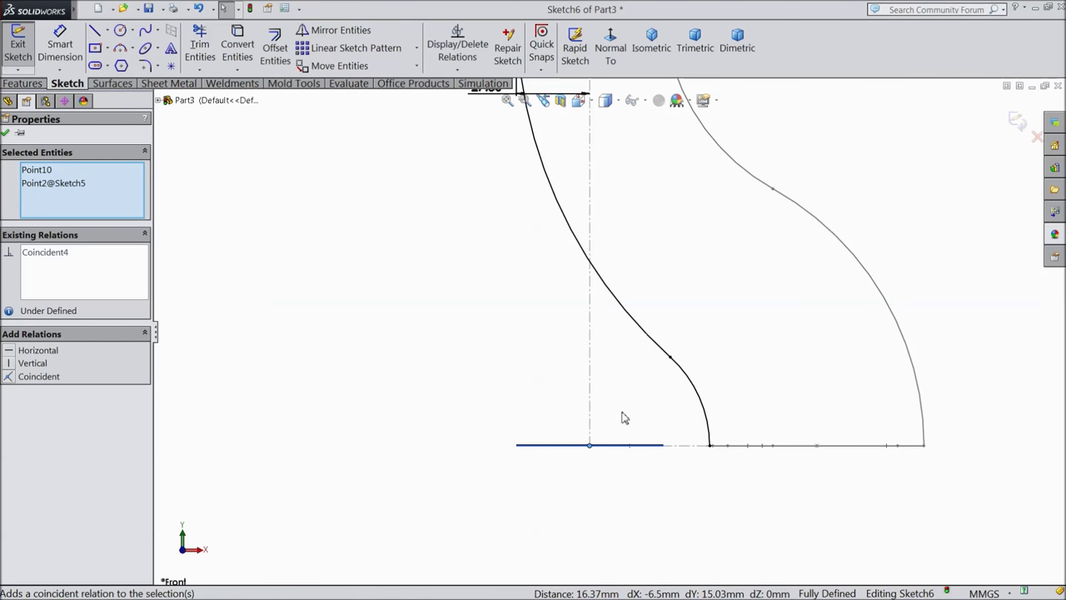
Step: Confirm the relation and exit the now fully defined Sketch6
{"action": "scroll", "coordinate": [629, 410], "scroll_direction": "up", "scroll_amount": 3}
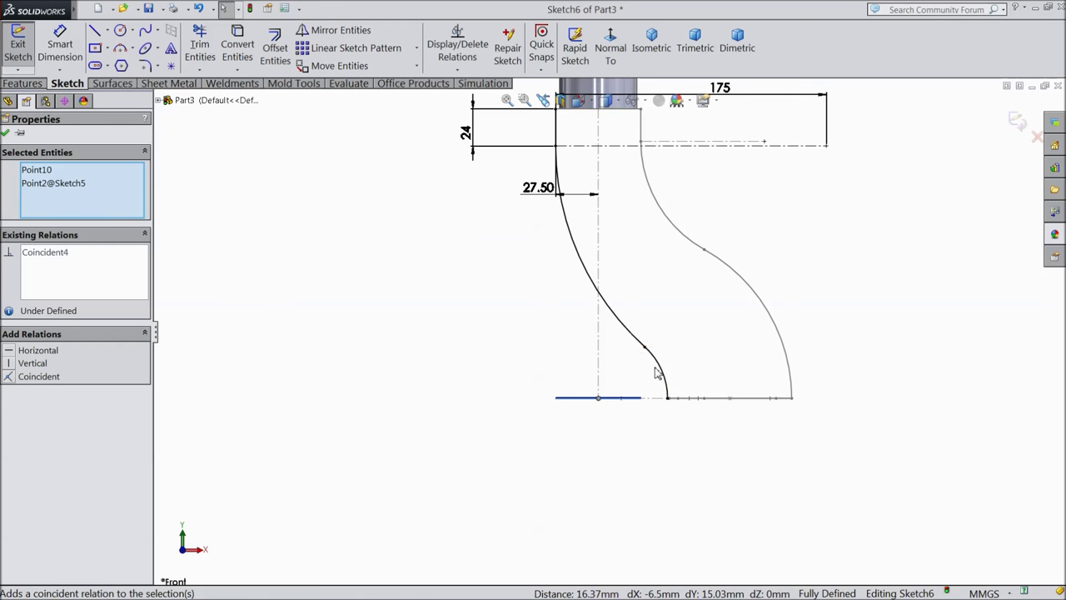
{"action": "scroll", "coordinate": [654, 371], "scroll_direction": "up", "scroll_amount": 1}
{"action": "scroll", "coordinate": [637, 325], "scroll_direction": "up", "scroll_amount": 2}
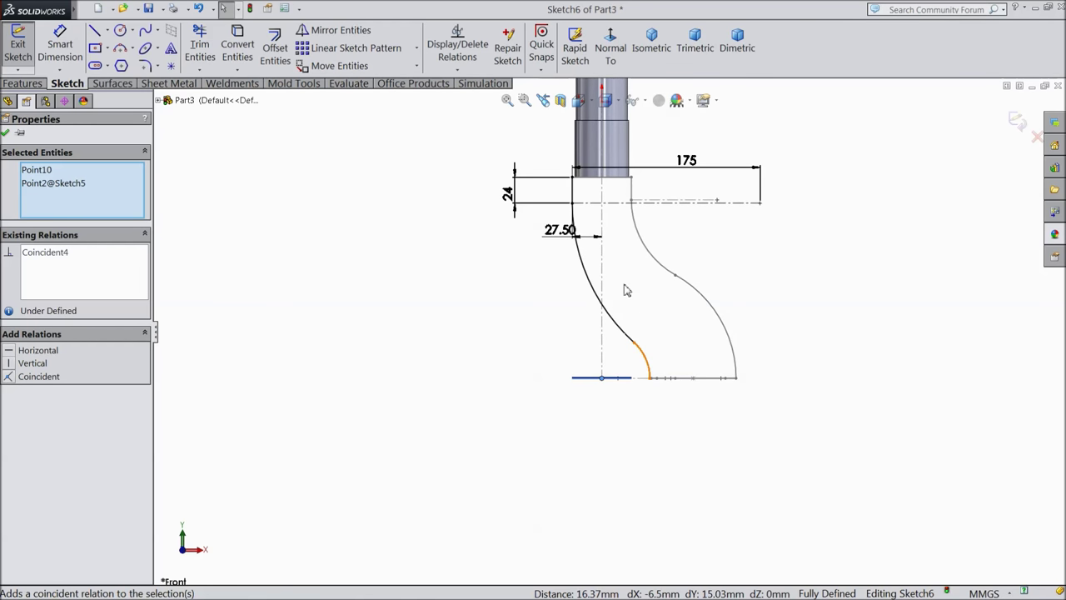
{"action": "left_click", "coordinate": [5, 133]}
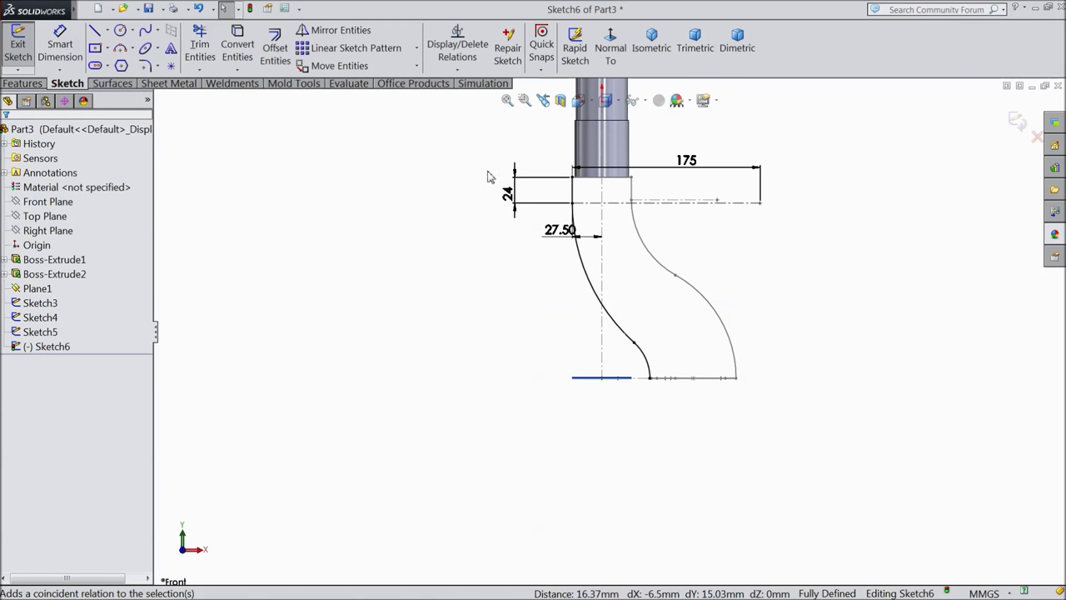
{"action": "left_click", "coordinate": [1016, 122]}
{"action": "mouse_move", "coordinate": [770, 332]}
{"action": "middle_mouse_down"}
{"action": "mouse_move", "coordinate": [768, 230]}
{"action": "mouse_move", "coordinate": [749, 226]}
{"action": "mouse_move", "coordinate": [752, 240]}
{"action": "middle_mouse_up"}
Step: Start a Lofted Boss/Base with the cylinder's end circle and the bottom profile as profiles
{"action": "scroll", "coordinate": [674, 288], "scroll_direction": "down", "scroll_amount": 2}
{"action": "scroll", "coordinate": [635, 291], "scroll_direction": "down", "scroll_amount": 1}
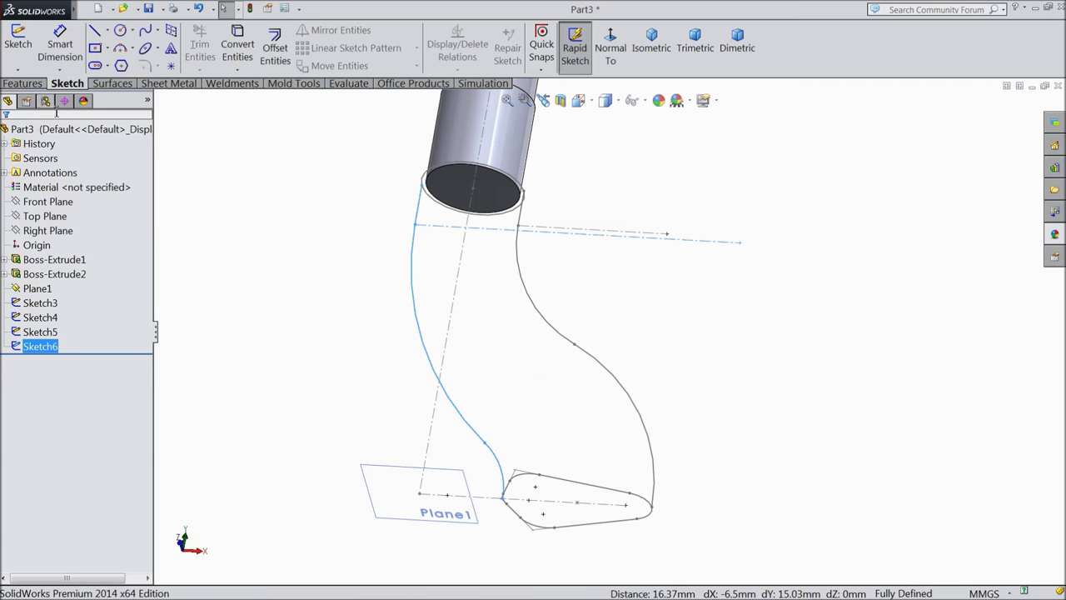
{"action": "left_click", "coordinate": [31, 85]}
{"action": "left_click", "coordinate": [132, 49]}
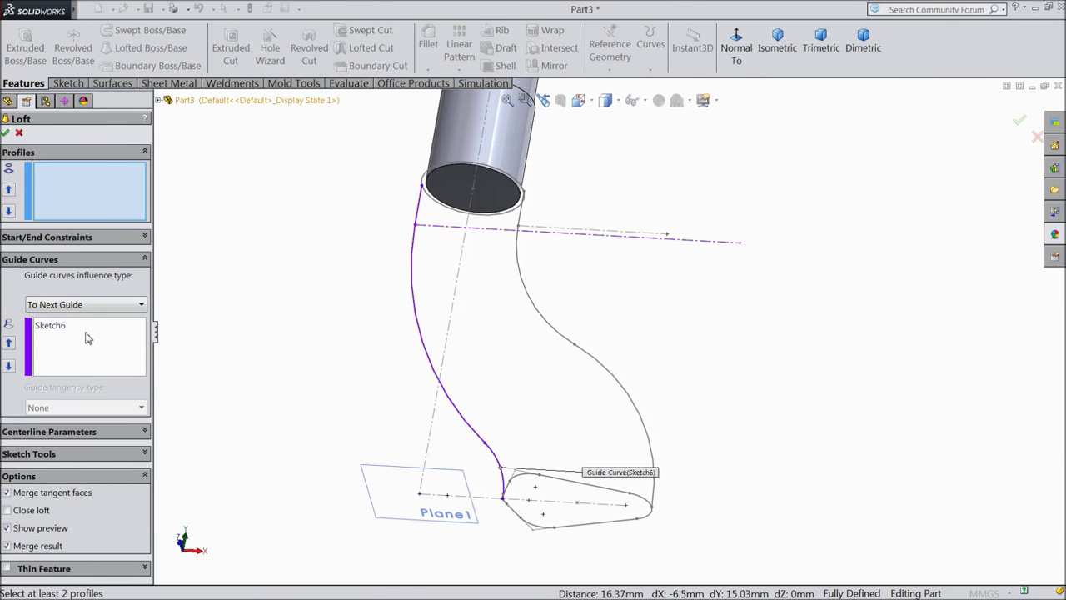
{"action": "left_click", "coordinate": [520, 185]}
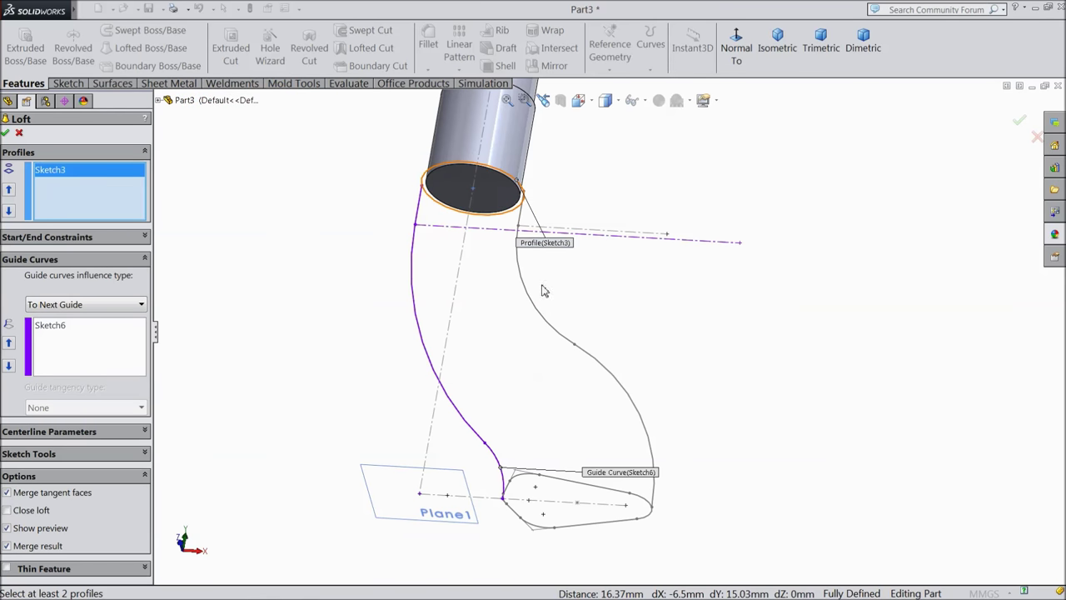
{"action": "left_click", "coordinate": [647, 504]}
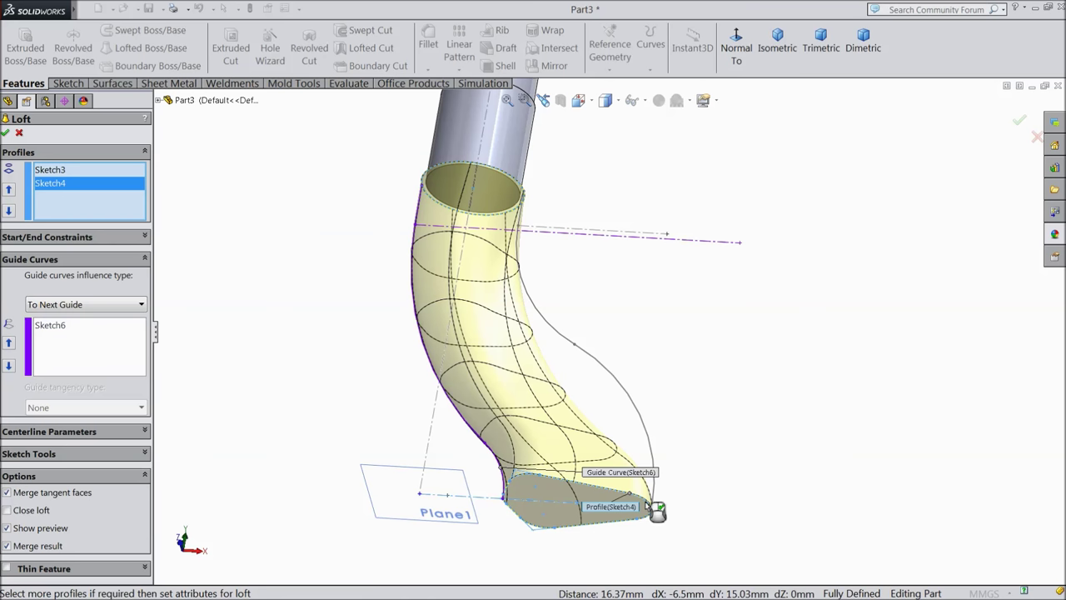
Step: Add Sketch6 and Sketch5 as guide curves and build Loft1
{"action": "left_click", "coordinate": [84, 360]}
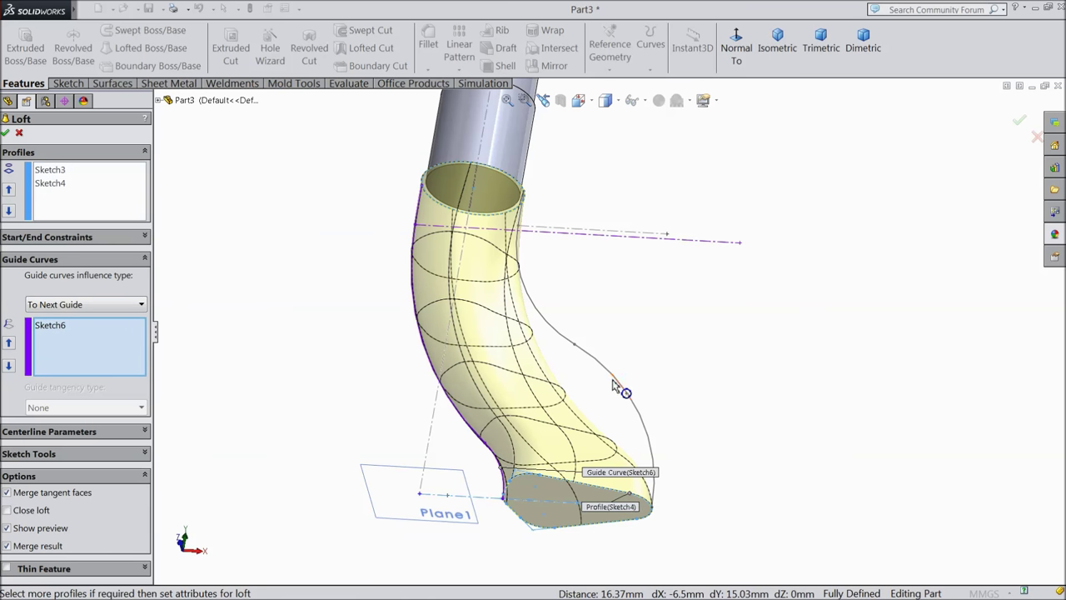
{"action": "left_click", "coordinate": [566, 344]}
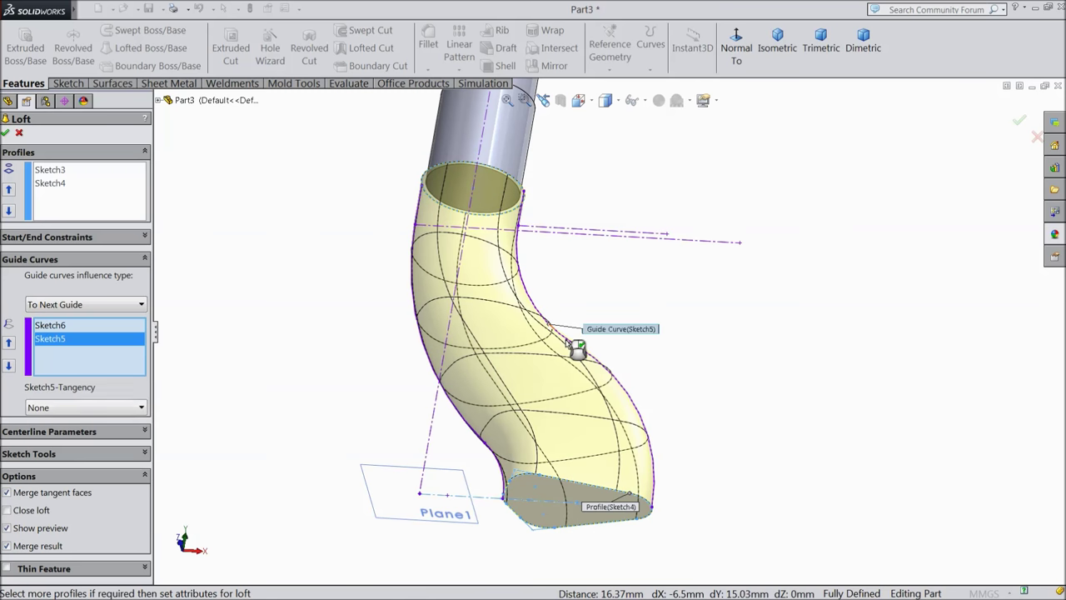
{"action": "mouse_move", "coordinate": [631, 375]}
{"action": "middle_mouse_down"}
{"action": "mouse_move", "coordinate": [661, 398]}
{"action": "mouse_move", "coordinate": [693, 386]}
{"action": "middle_mouse_up"}
{"action": "scroll", "coordinate": [634, 386], "scroll_direction": "down", "scroll_amount": 2}
{"action": "scroll", "coordinate": [625, 377], "scroll_direction": "down", "scroll_amount": 2}
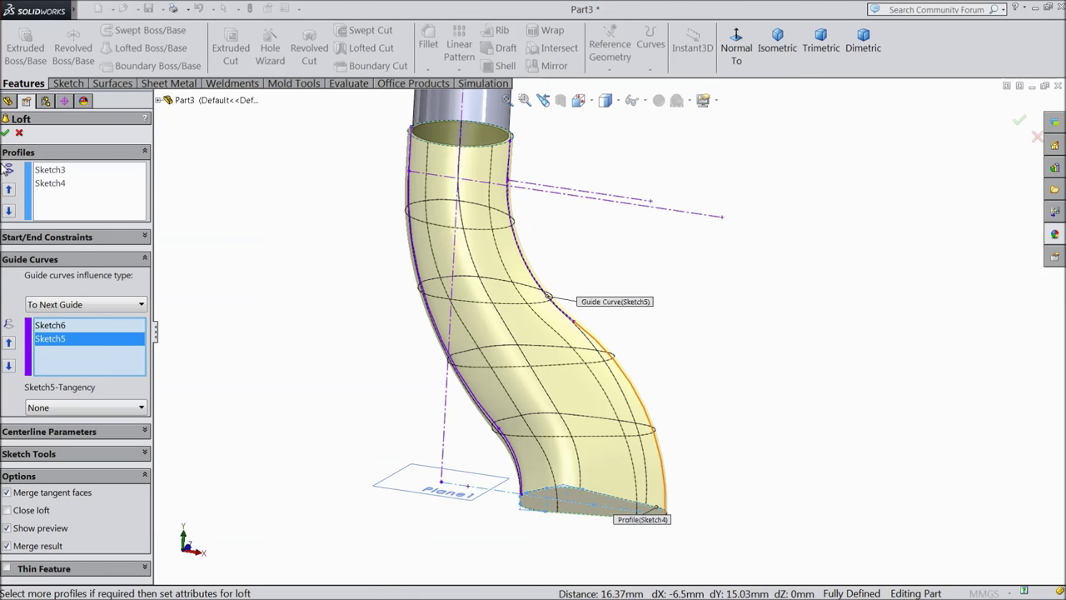
{"action": "left_click", "coordinate": [7, 134]}
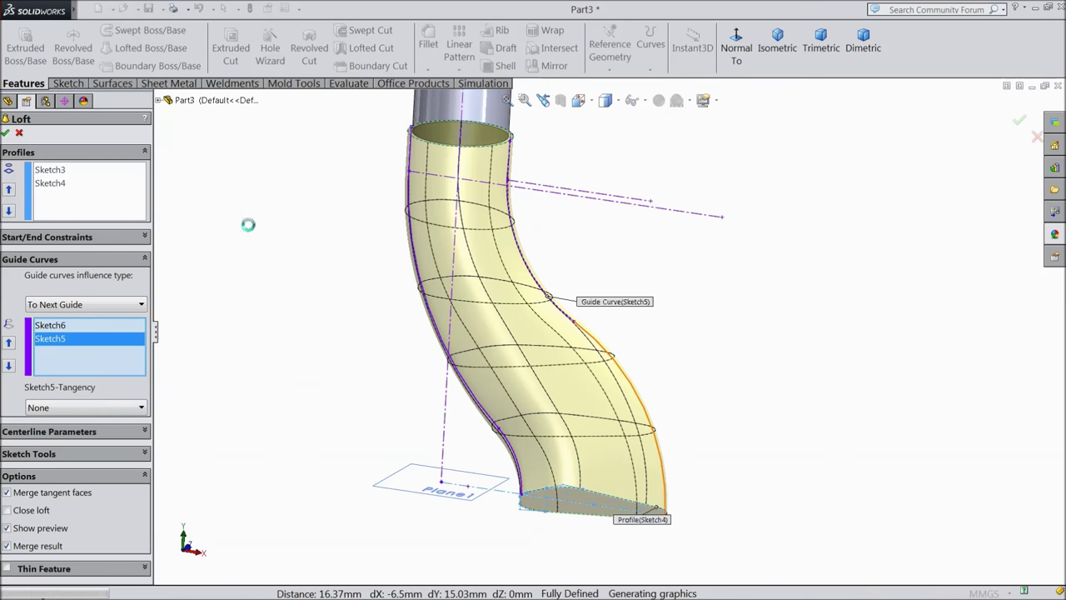
{"action": "key", "text": "f"}
{"action": "middle_click_drag", "start_coordinate": [419, 329], "coordinate": [400, 350]}
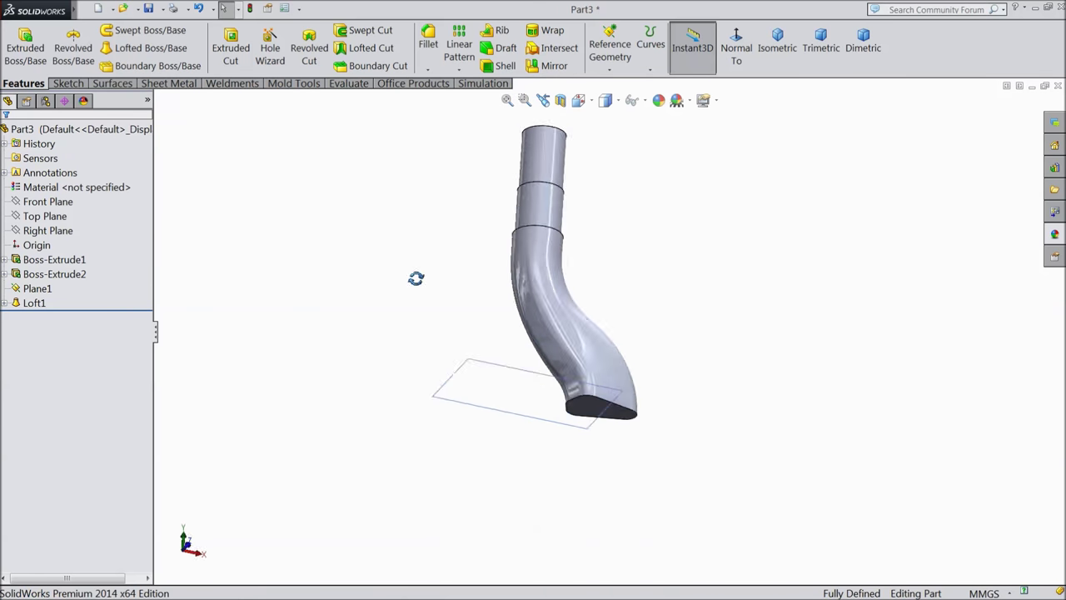
{"action": "left_click", "coordinate": [98, 137]}
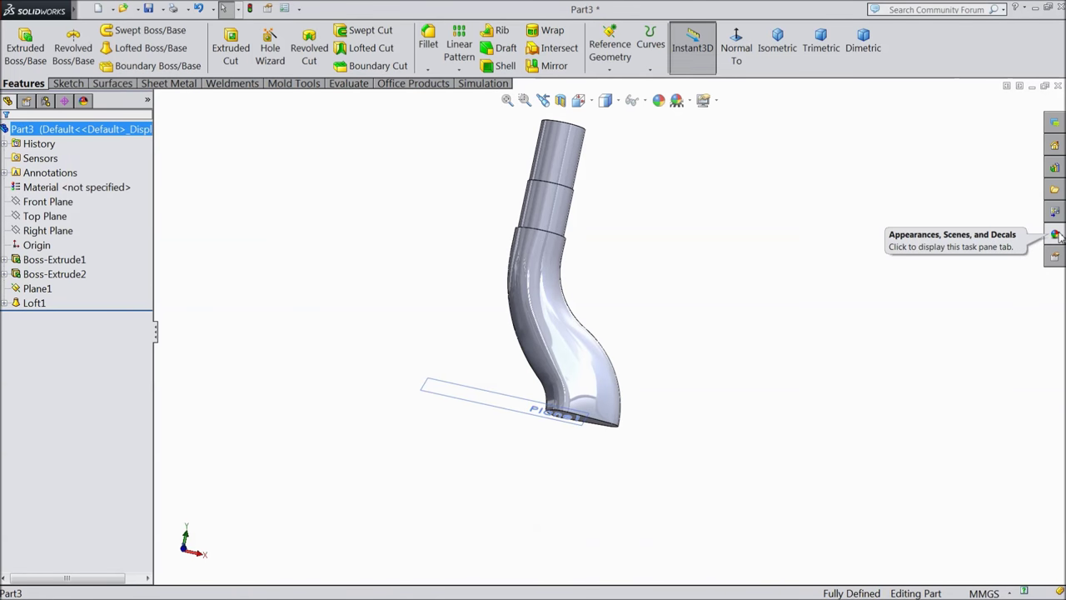
Step: Apply the Steel > wrought steel appearance to the part
{"action": "left_click", "coordinate": [1056, 235]}
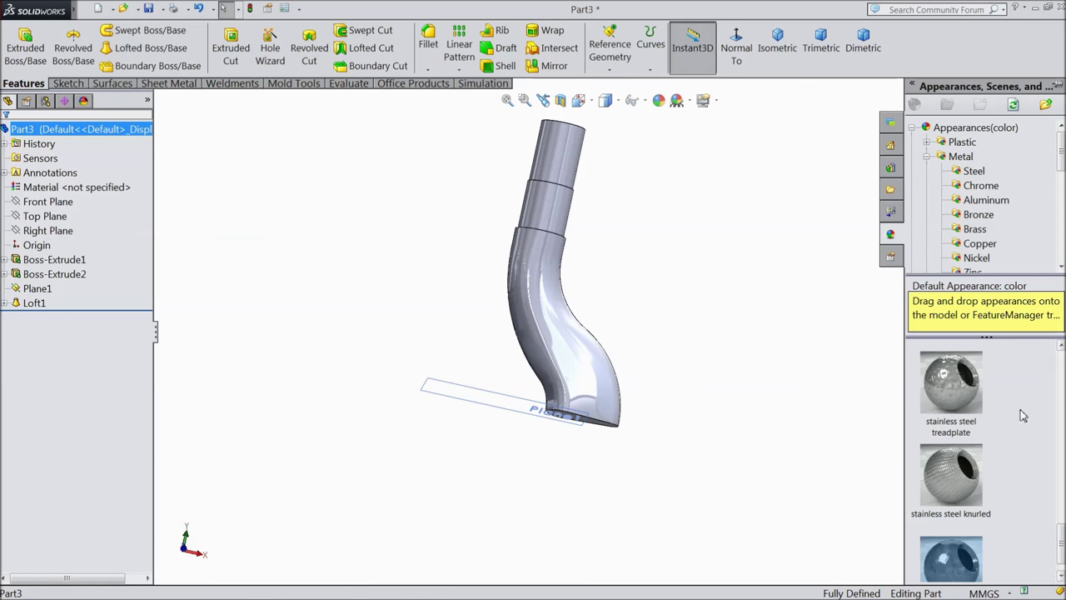
{"action": "left_click", "coordinate": [971, 171]}
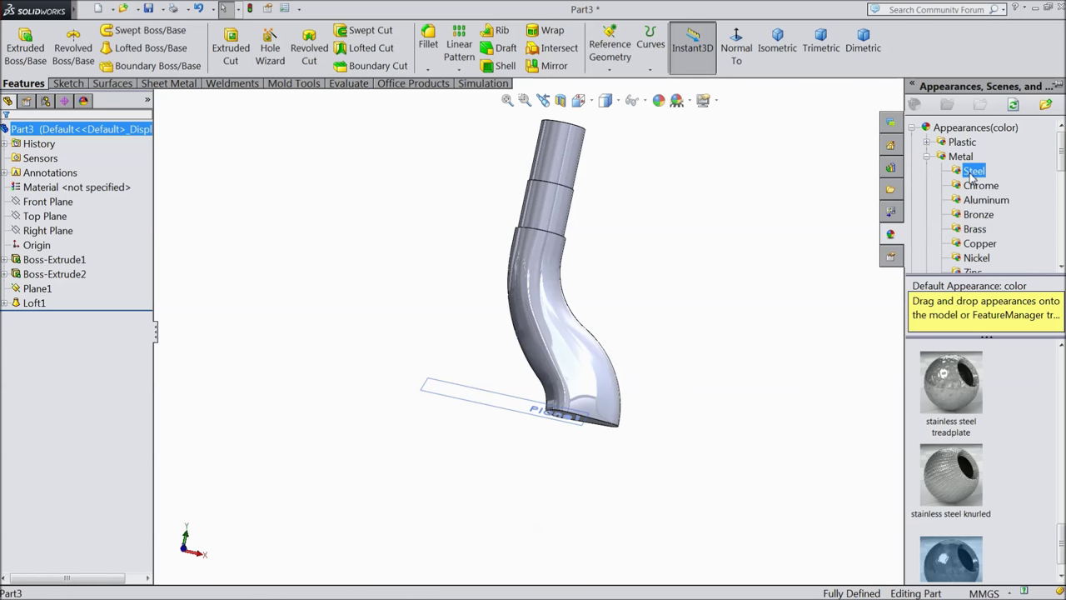
{"action": "scroll", "coordinate": [962, 454], "scroll_direction": "down", "scroll_amount": 1}
{"action": "double_click", "coordinate": [957, 554]}
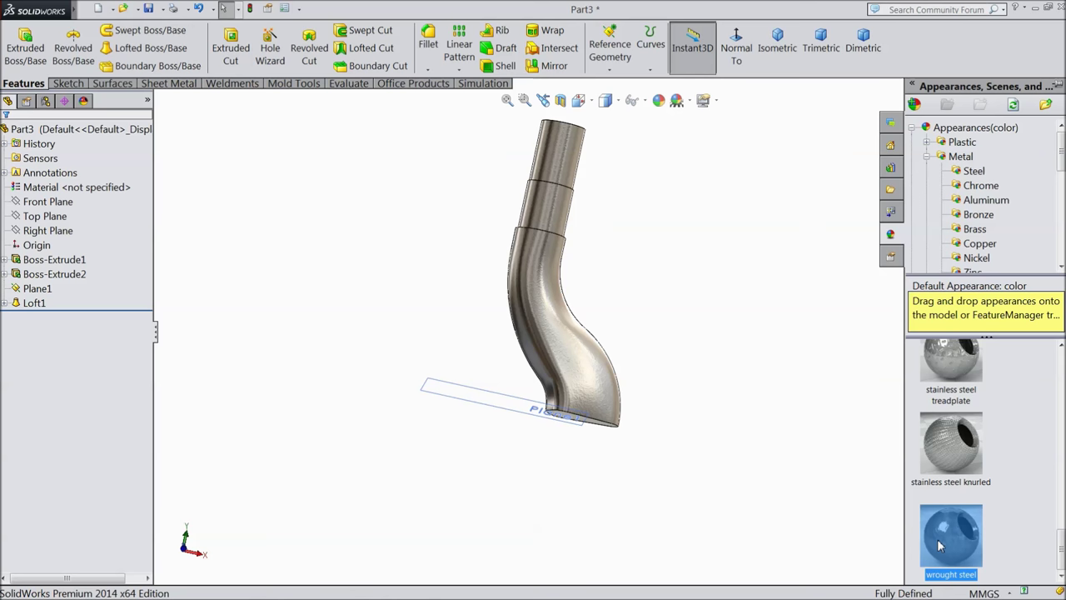
{"action": "middle_click_drag", "start_coordinate": [680, 315], "coordinate": [595, 305]}
{"action": "scroll", "coordinate": [595, 303], "scroll_direction": "down", "scroll_amount": 2}
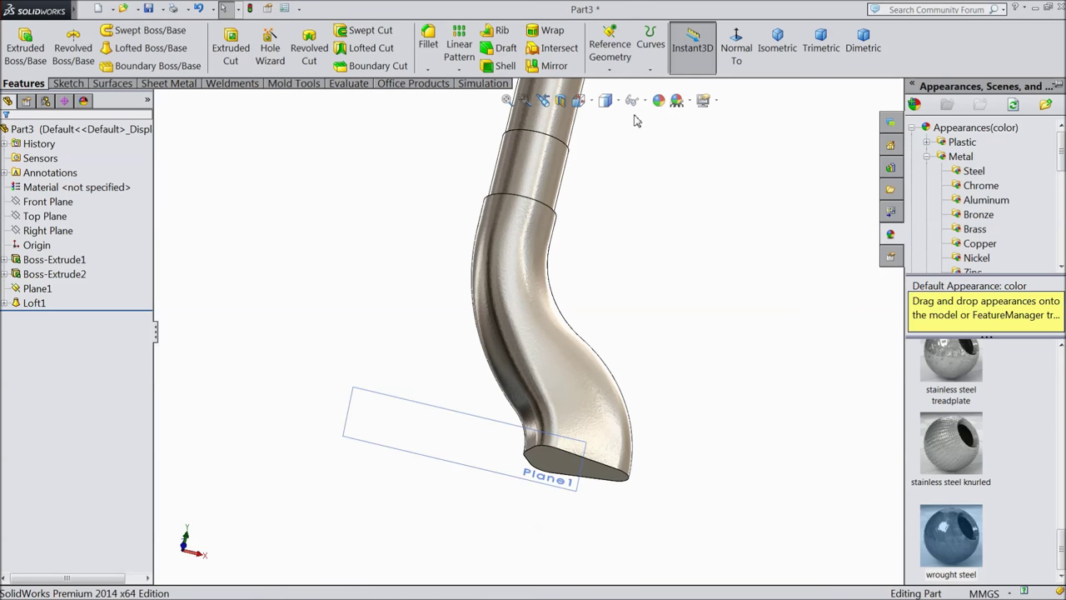
Step: Edit the appearance colour to bright yellow (255, 255, 0) and confirm
{"action": "left_click", "coordinate": [658, 101]}
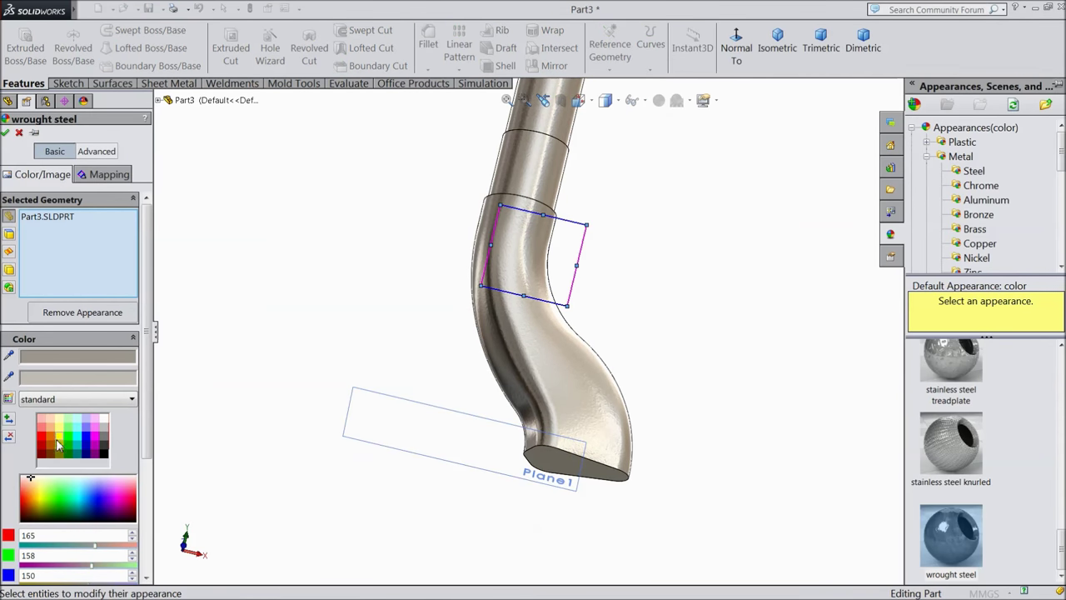
{"action": "left_click", "coordinate": [58, 441]}
{"action": "mouse_move", "coordinate": [326, 351]}
{"action": "middle_mouse_down"}
{"action": "mouse_move", "coordinate": [274, 369]}
{"action": "mouse_move", "coordinate": [315, 389]}
{"action": "mouse_move", "coordinate": [300, 386]}
{"action": "middle_mouse_up"}
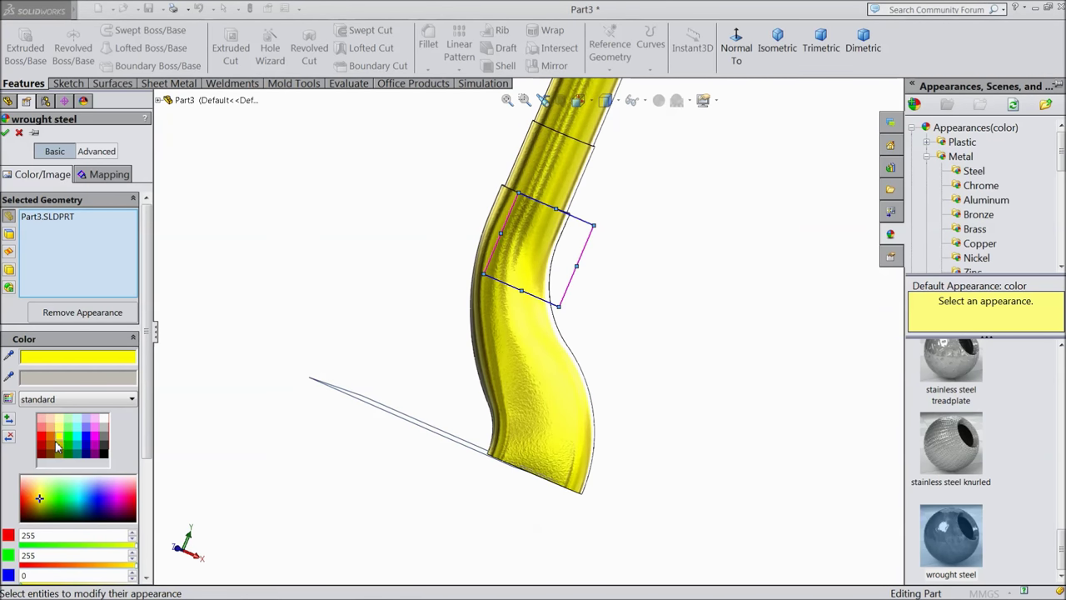
{"action": "left_click", "coordinate": [58, 447]}
{"action": "mouse_move", "coordinate": [293, 355]}
{"action": "middle_mouse_down"}
{"action": "mouse_move", "coordinate": [322, 309]}
{"action": "mouse_move", "coordinate": [270, 371]}
{"action": "middle_mouse_up"}
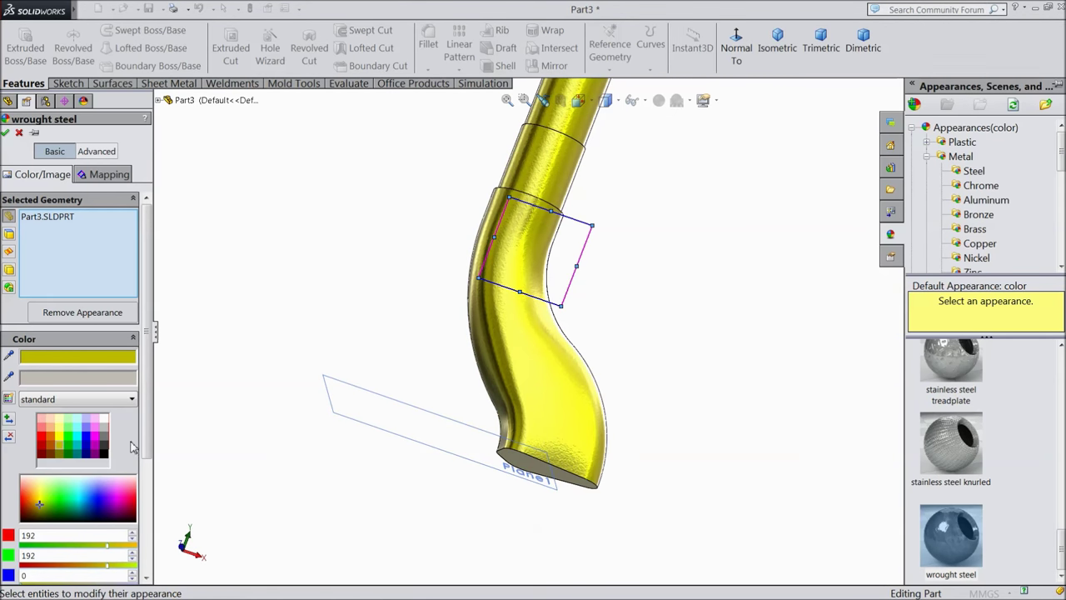
{"action": "left_click", "coordinate": [69, 446]}
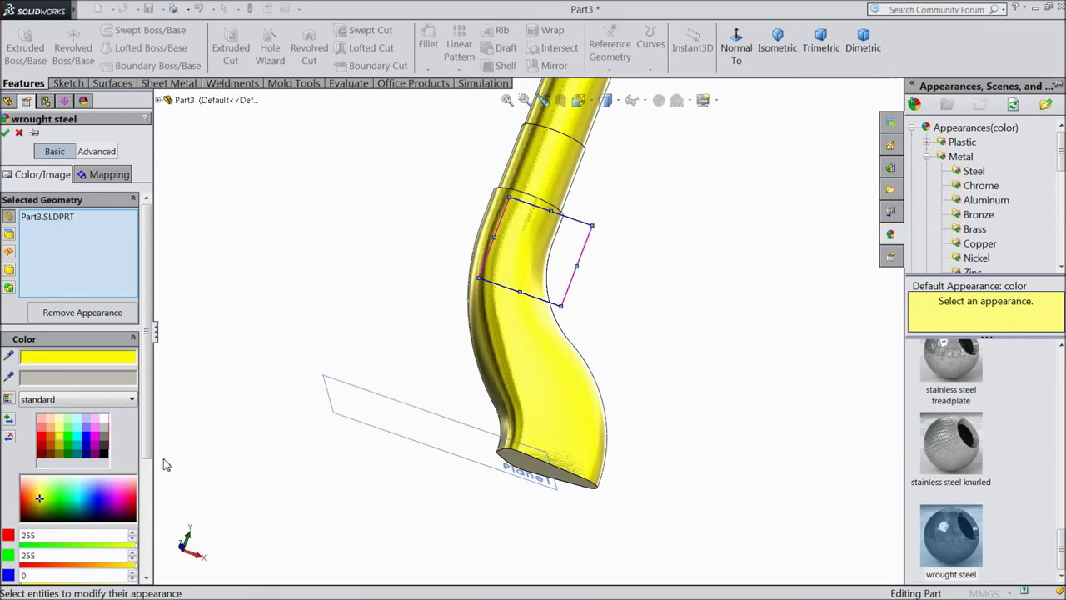
{"action": "left_click", "coordinate": [6, 134]}
Step: Orbit around the yellow part to inspect it and select the Right Plane
{"action": "scroll", "coordinate": [418, 314], "scroll_direction": "up", "scroll_amount": 3}
{"action": "mouse_move", "coordinate": [463, 295]}
{"action": "middle_mouse_down"}
{"action": "mouse_move", "coordinate": [451, 328]}
{"action": "mouse_move", "coordinate": [514, 284]}
{"action": "mouse_move", "coordinate": [511, 392]}
{"action": "middle_mouse_up"}
{"action": "scroll", "coordinate": [462, 326], "scroll_direction": "down", "scroll_amount": 3}
{"action": "scroll", "coordinate": [473, 333], "scroll_direction": "up", "scroll_amount": 3}
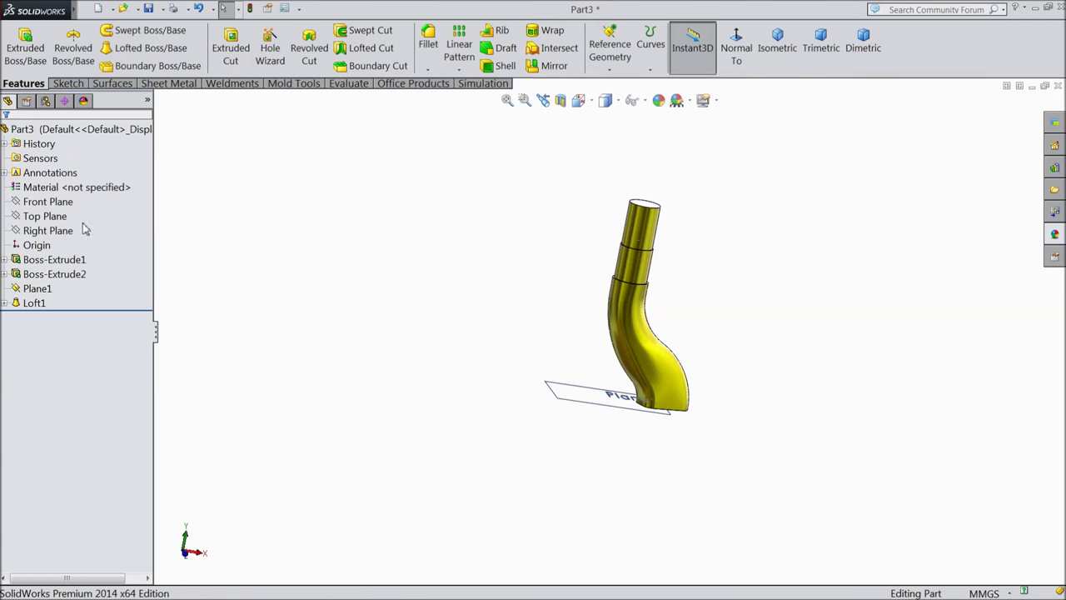
{"action": "left_click", "coordinate": [46, 231]}
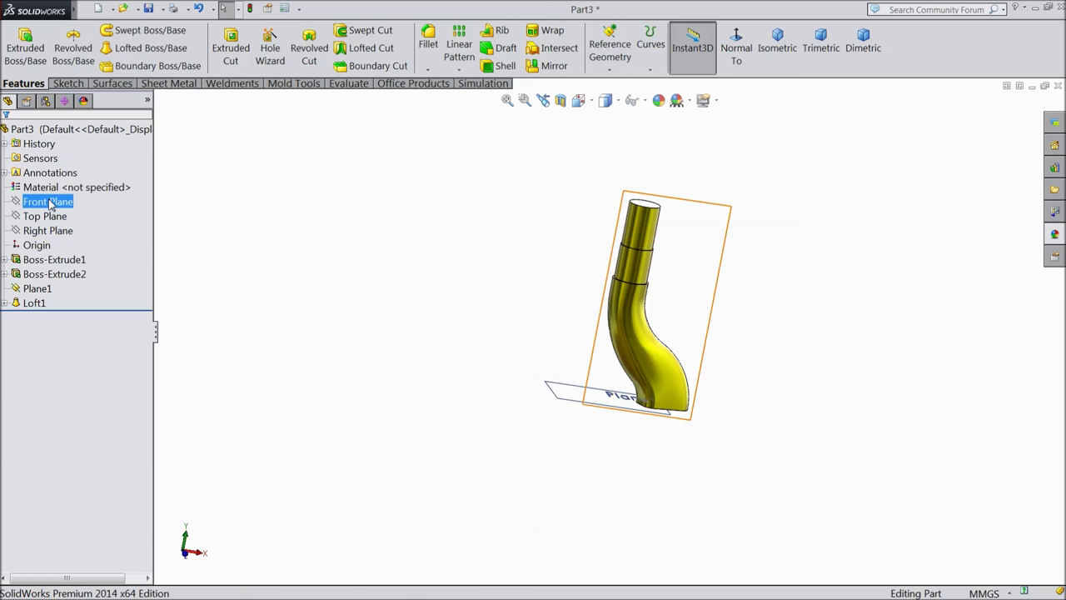
Step: Start Sketch7 on Front Plane, viewed normal, and review Loft1's Sketch5 and Sketch6
{"action": "left_click", "coordinate": [44, 201]}
{"action": "left_click", "coordinate": [56, 184]}
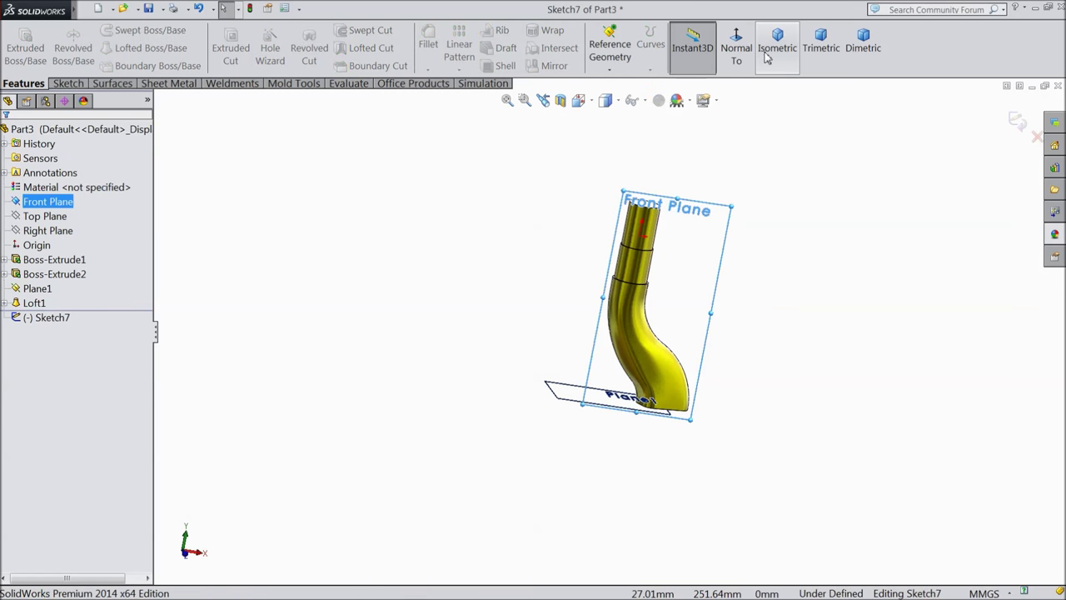
{"action": "left_click", "coordinate": [736, 54]}
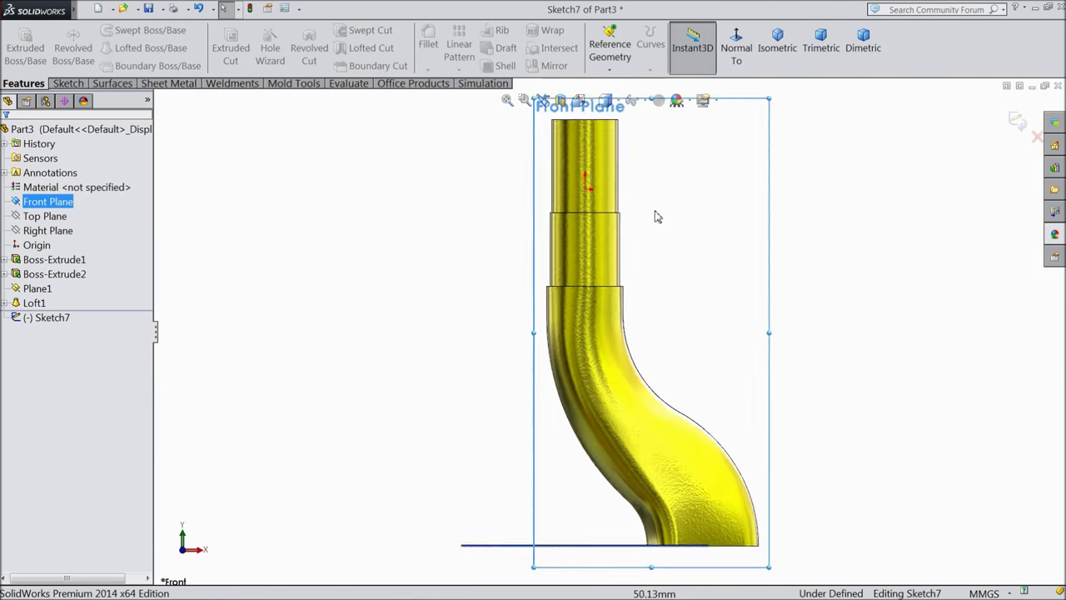
{"action": "left_click", "coordinate": [5, 302]}
{"action": "left_click", "coordinate": [31, 361]}
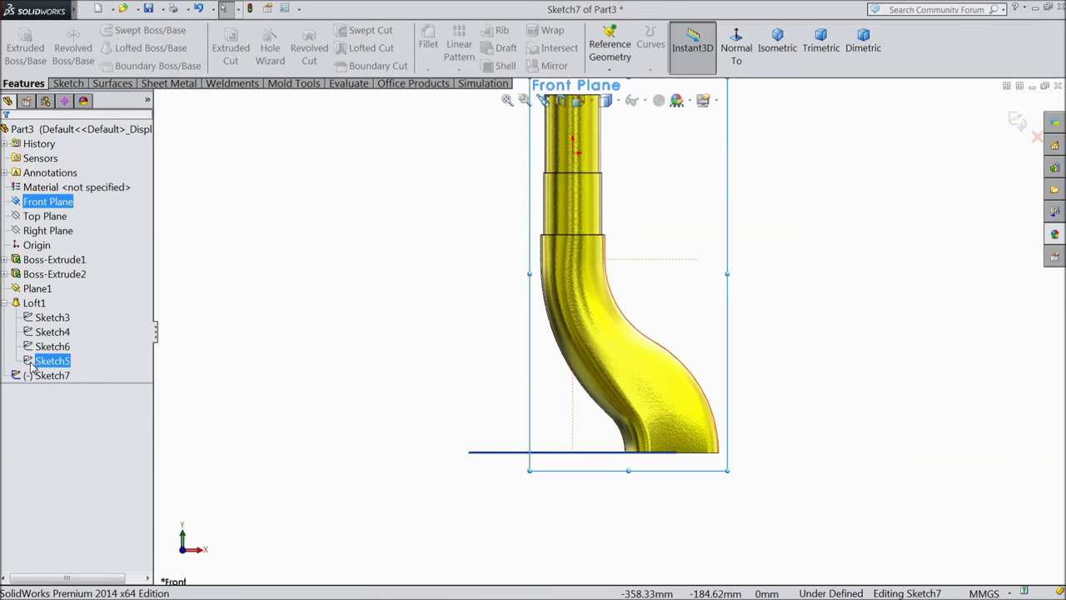
{"action": "left_click", "coordinate": [37, 348]}
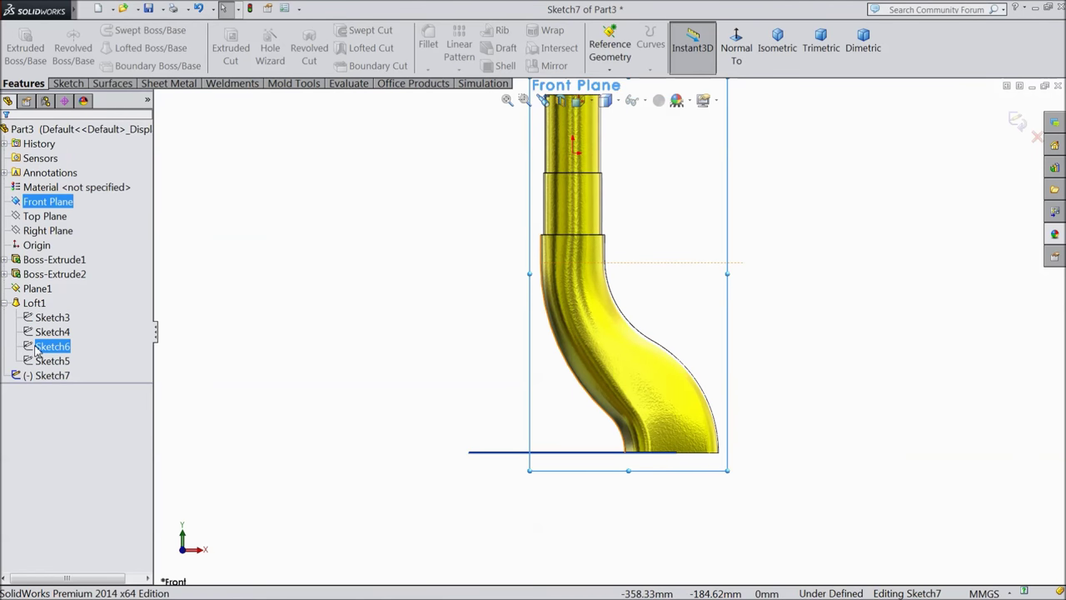
{"action": "key", "text": "Escape"}
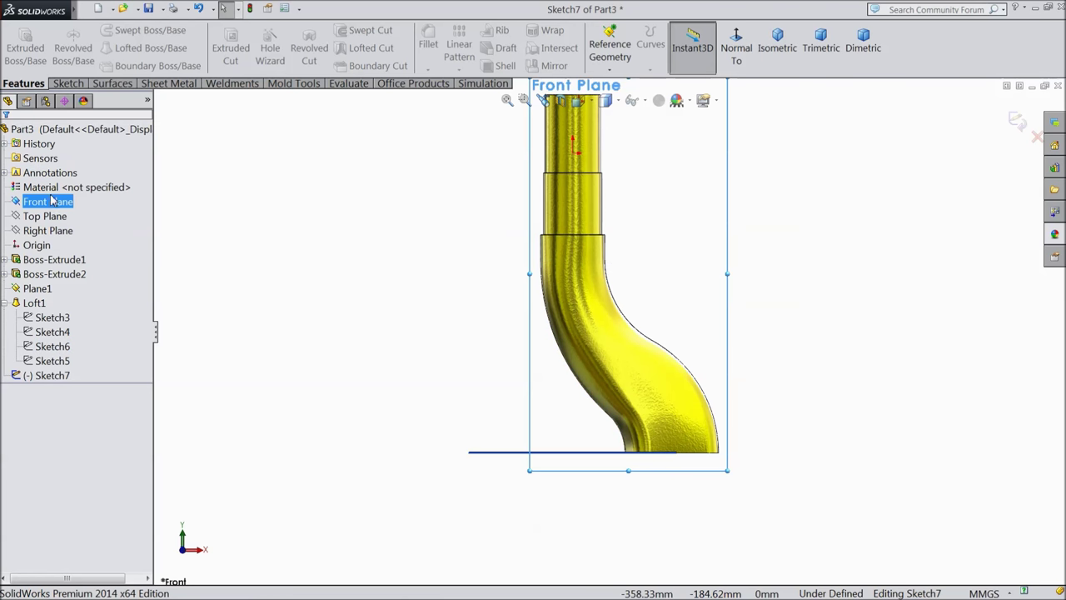
Step: Draw a vertical centerline from the cylinder's top down to the base line
{"action": "left_click", "coordinate": [75, 87]}
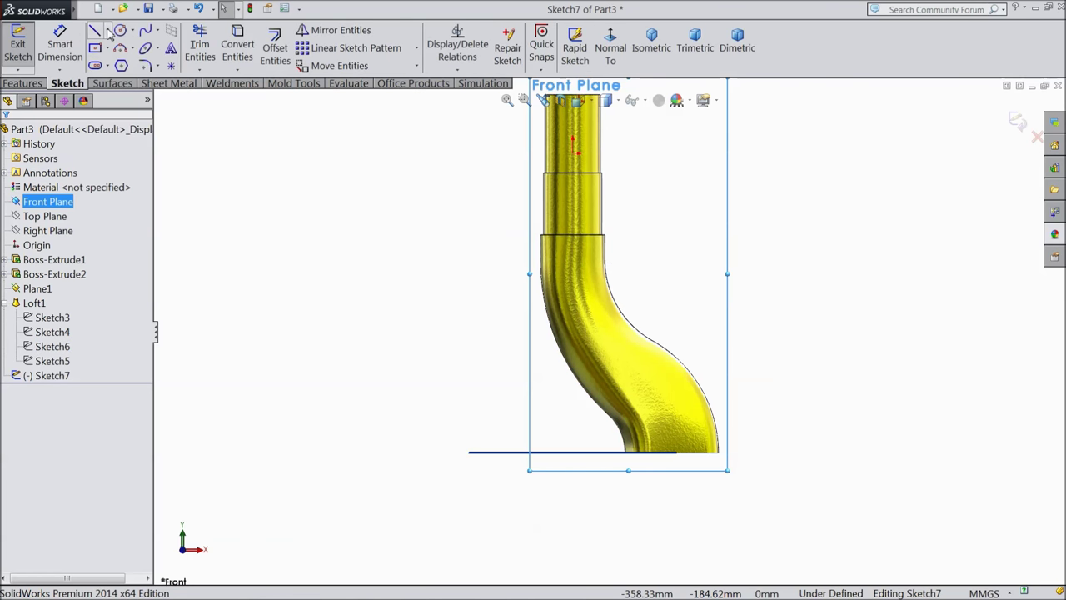
{"action": "left_click", "coordinate": [108, 30]}
{"action": "left_click", "coordinate": [95, 64]}
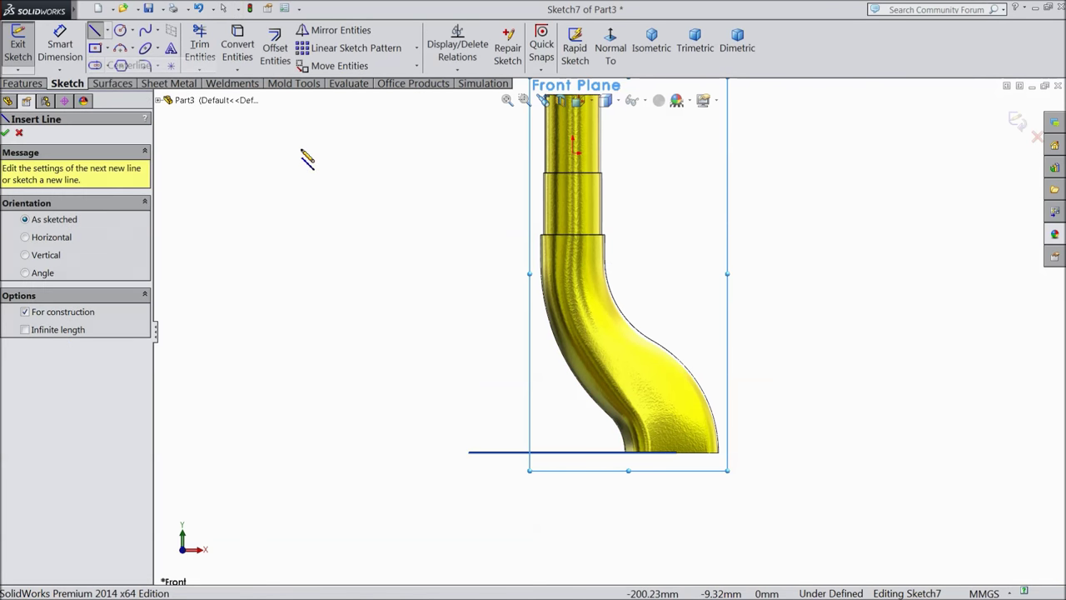
{"action": "left_click", "coordinate": [573, 152]}
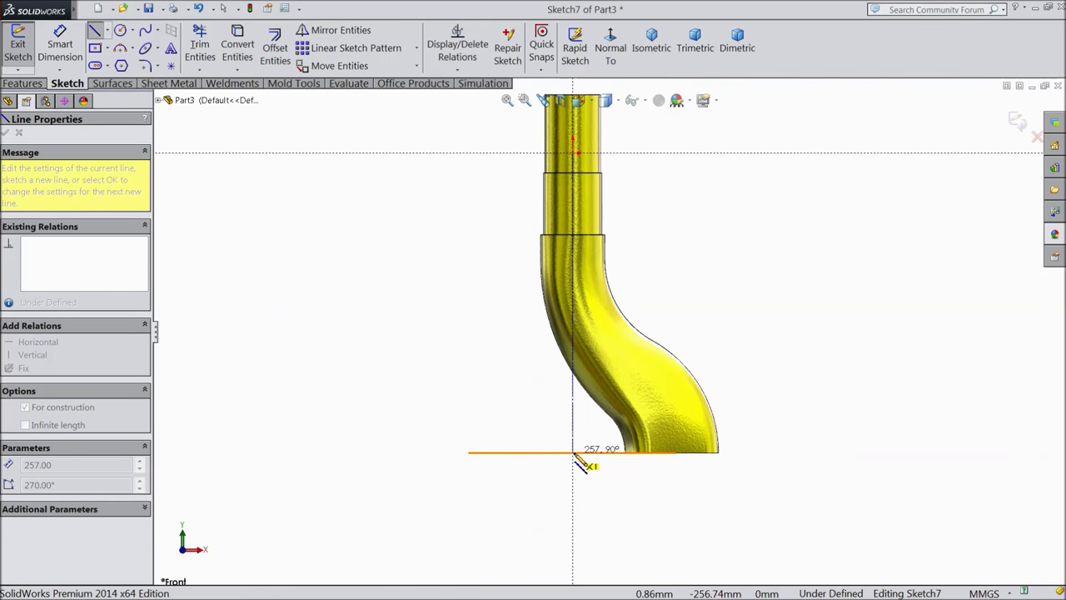
{"action": "left_click", "coordinate": [573, 453]}
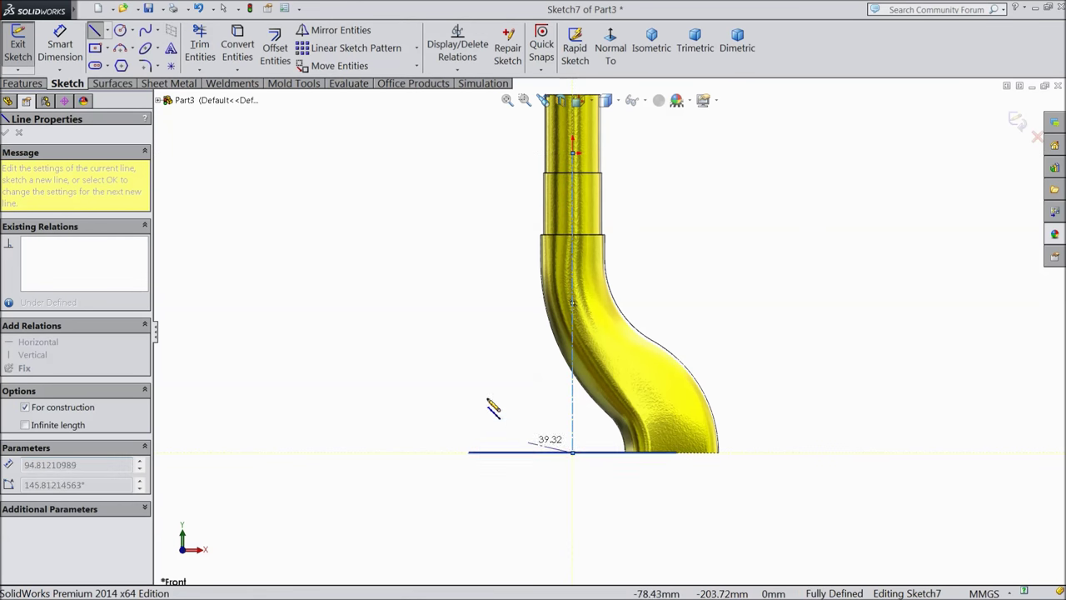
{"action": "right_click", "coordinate": [571, 458]}
{"action": "left_click", "coordinate": [511, 112]}
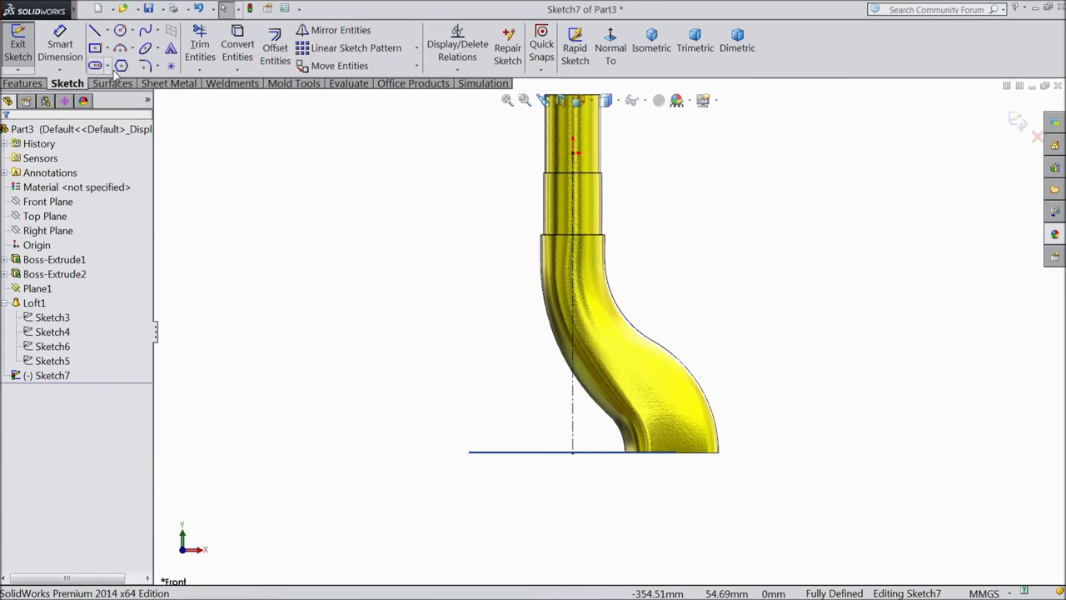
Step: Draw a circle centred on the base line
{"action": "left_click", "coordinate": [121, 31]}
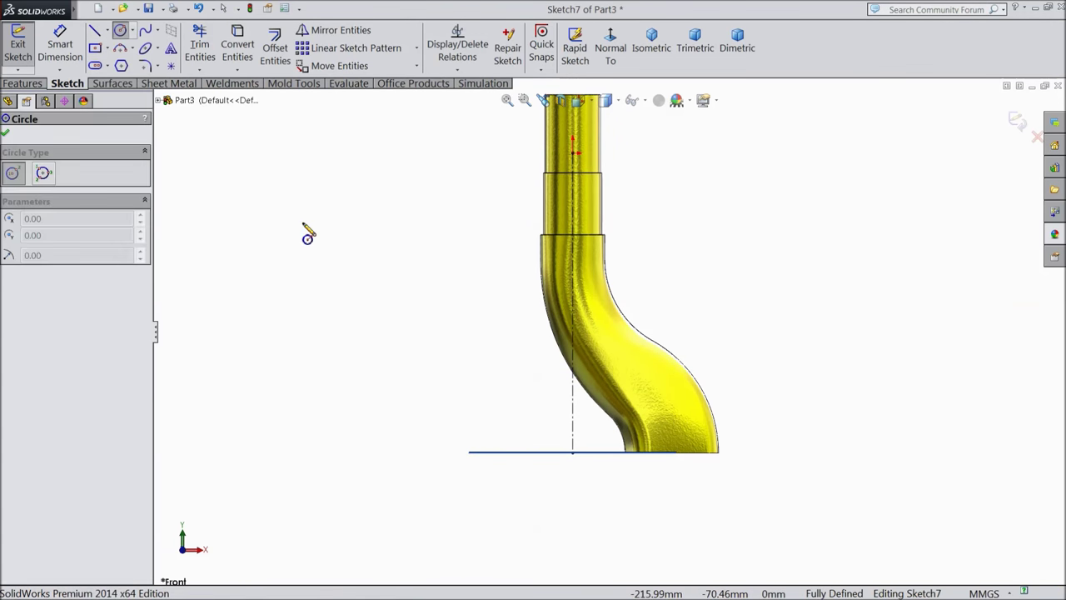
{"action": "scroll", "coordinate": [413, 358], "scroll_direction": "up", "scroll_amount": 3}
{"action": "scroll", "coordinate": [628, 427], "scroll_direction": "down", "scroll_amount": 3}
{"action": "scroll", "coordinate": [628, 426], "scroll_direction": "down", "scroll_amount": 1}
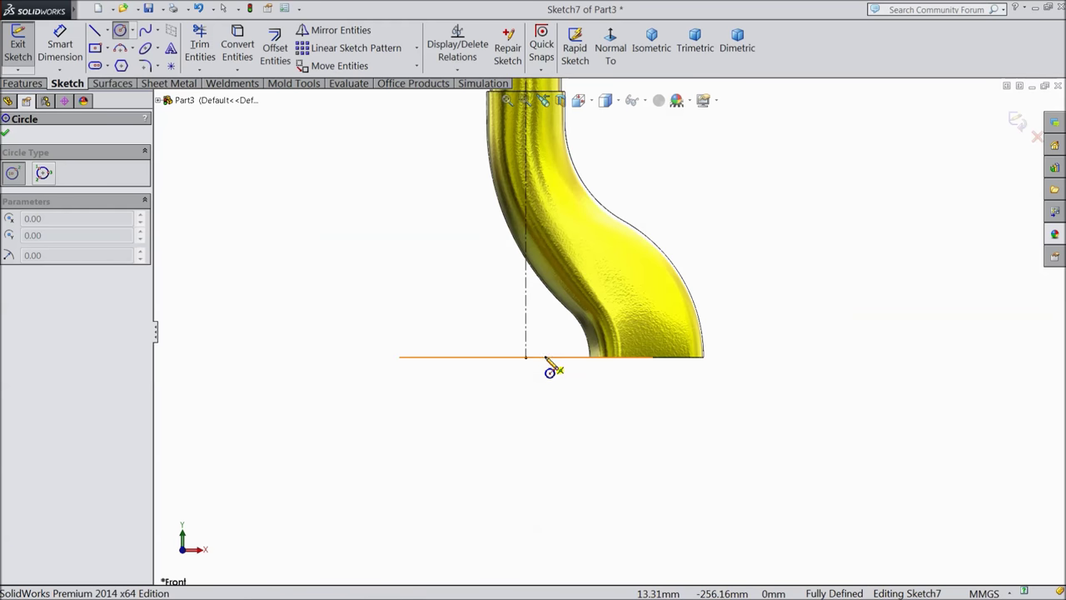
{"action": "left_click", "coordinate": [545, 357]}
{"action": "left_click", "coordinate": [728, 463]}
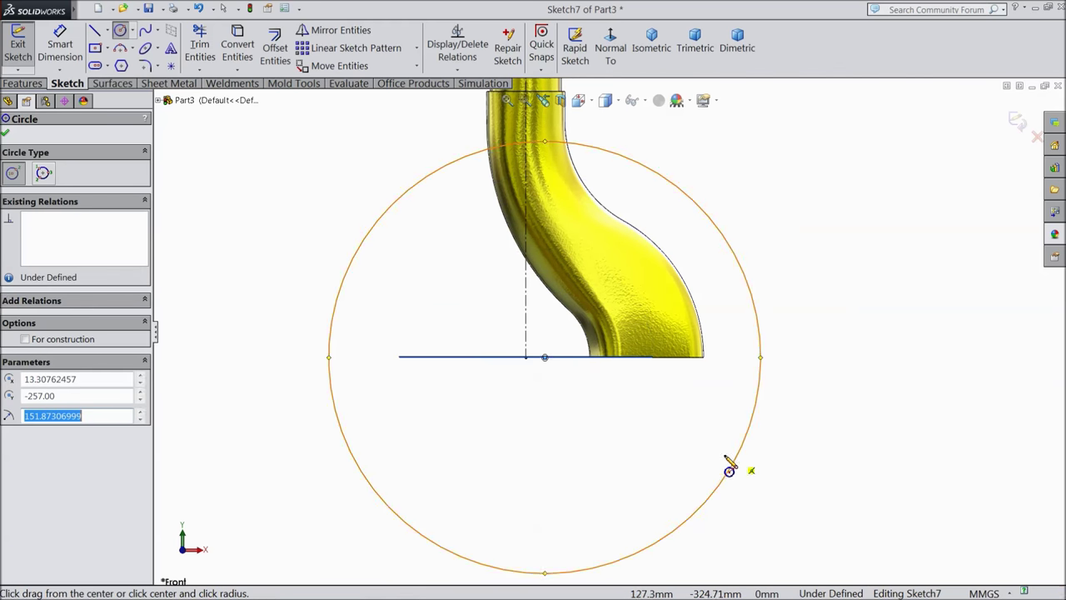
Step: Dimension the circle 15 mm from the centerline with a 220 mm diameter
{"action": "left_click", "coordinate": [59, 43]}
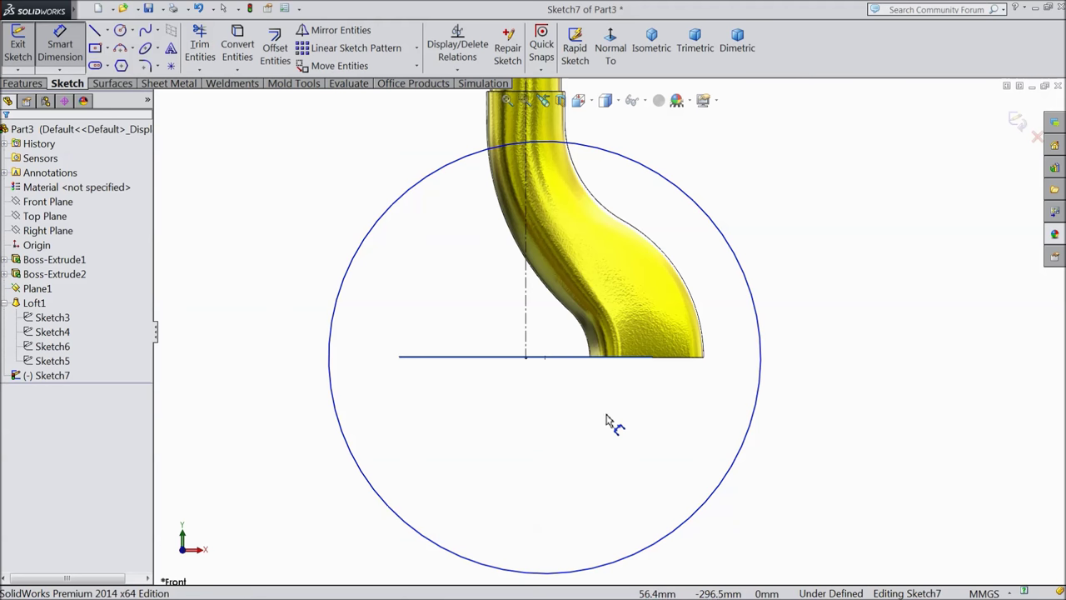
{"action": "left_click", "coordinate": [543, 358]}
{"action": "left_click", "coordinate": [528, 345]}
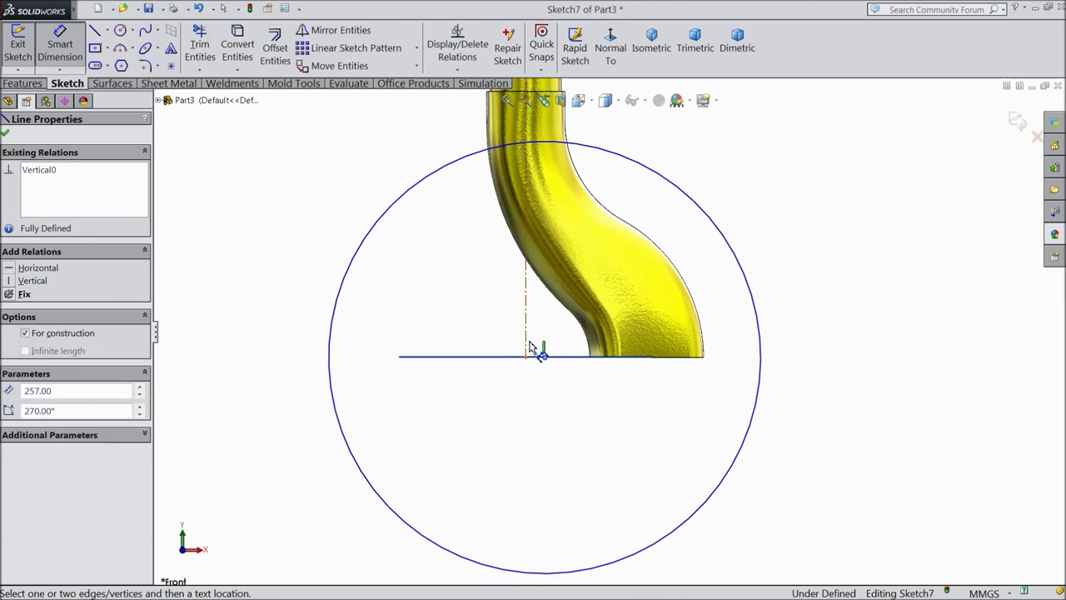
{"action": "left_click", "coordinate": [543, 337]}
{"action": "type", "text": "15"}
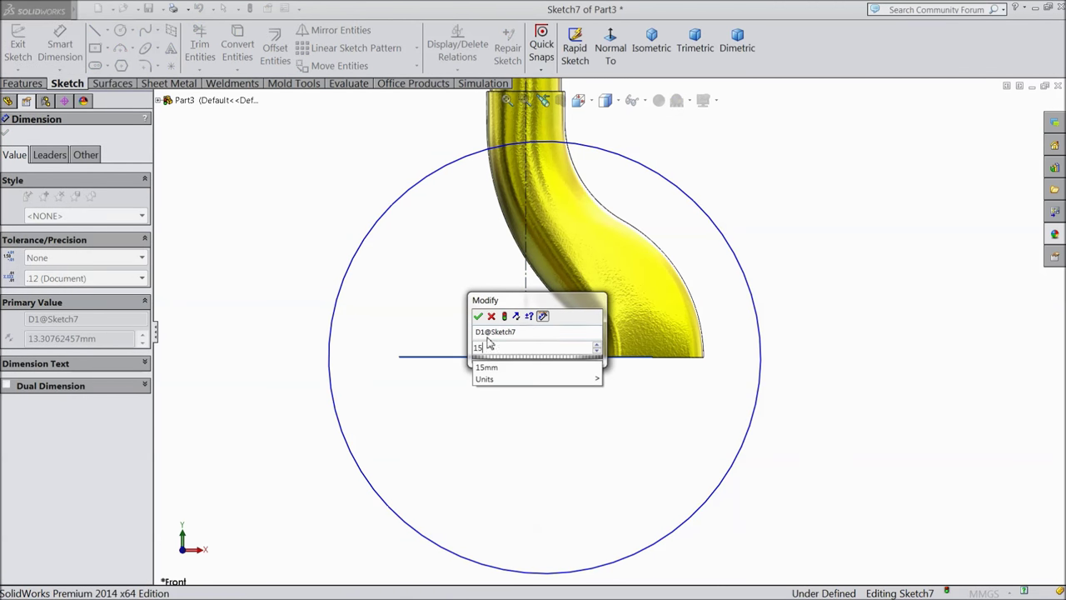
{"action": "left_click", "coordinate": [479, 316]}
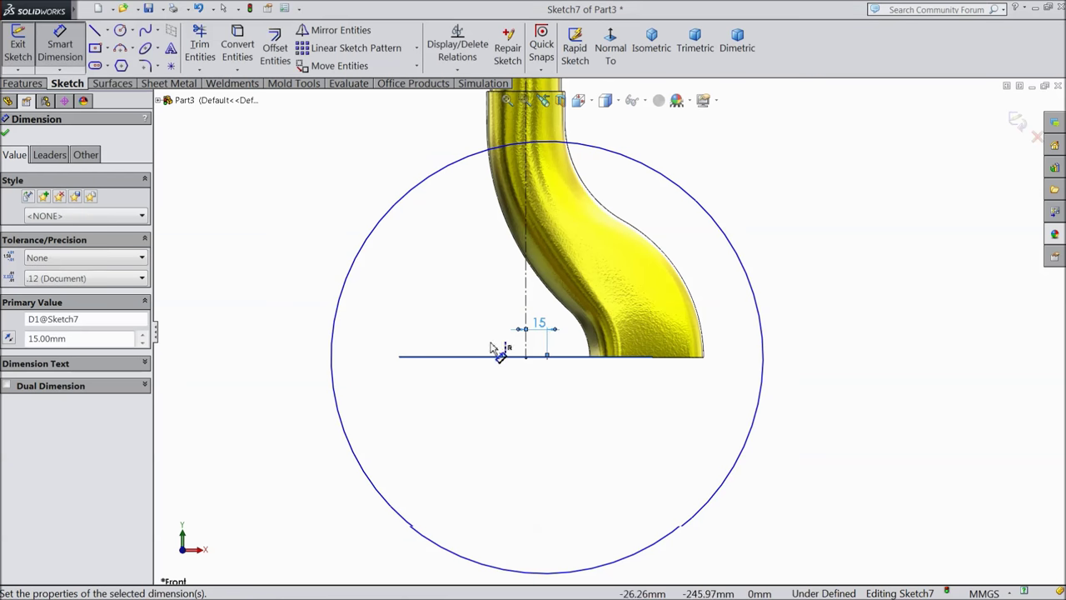
{"action": "left_click", "coordinate": [764, 332]}
{"action": "left_click", "coordinate": [790, 335]}
{"action": "type", "text": "220"}
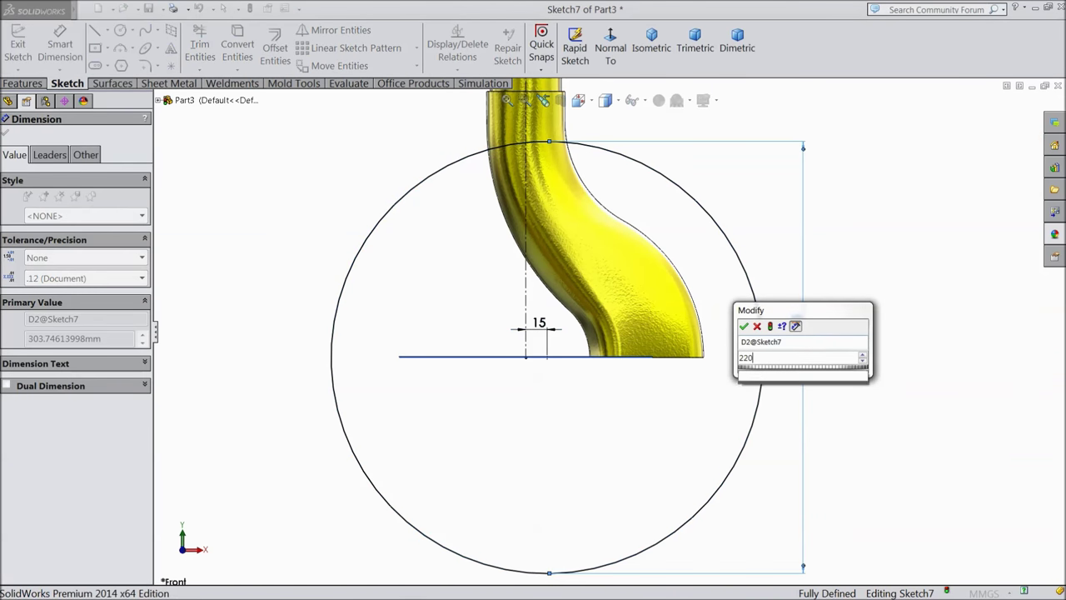
{"action": "left_click", "coordinate": [745, 328]}
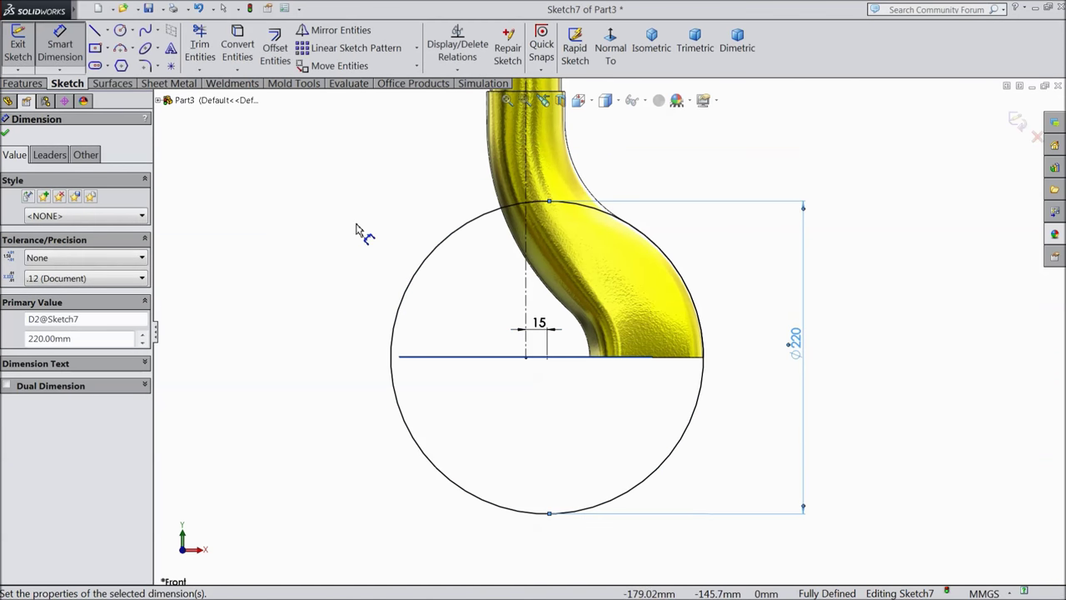
{"action": "left_click", "coordinate": [7, 135]}
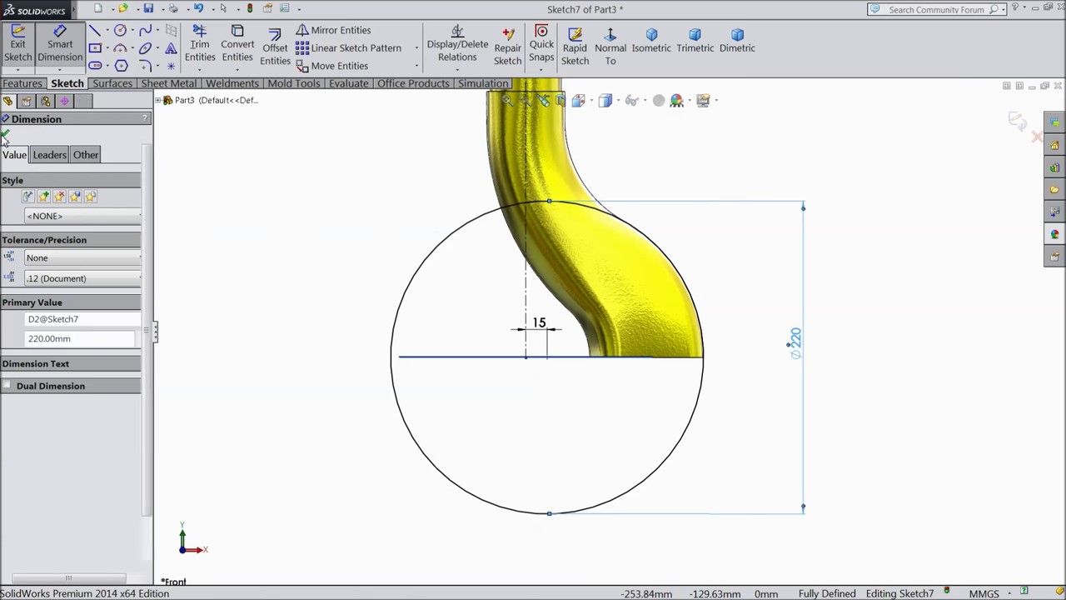
Step: Make the circle construction geometry and close Sketch7
{"action": "left_click", "coordinate": [400, 322]}
{"action": "left_click", "coordinate": [439, 279]}
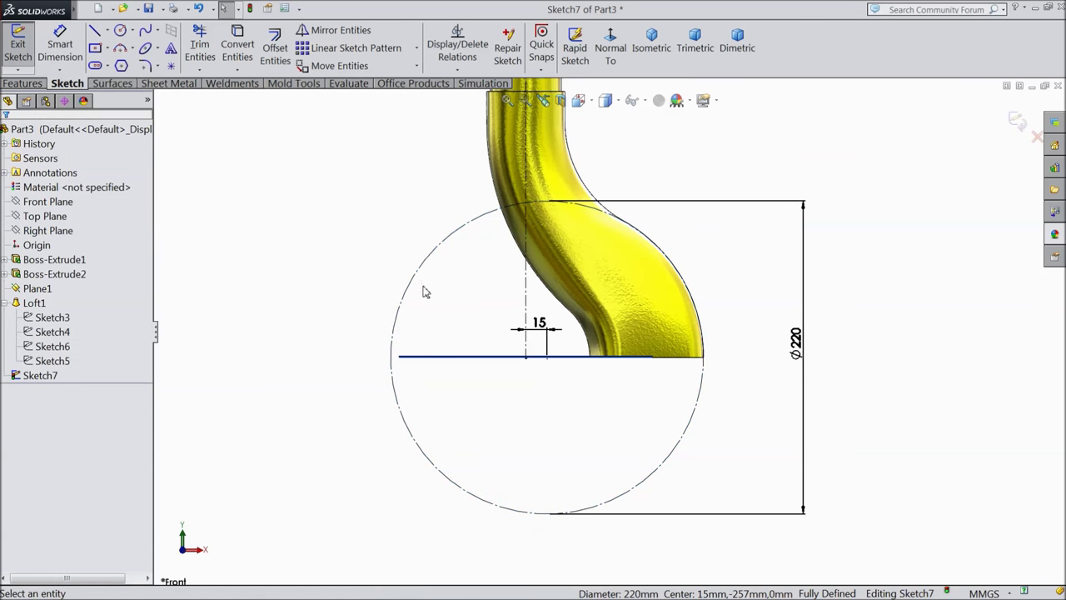
{"action": "left_click", "coordinate": [1017, 122]}
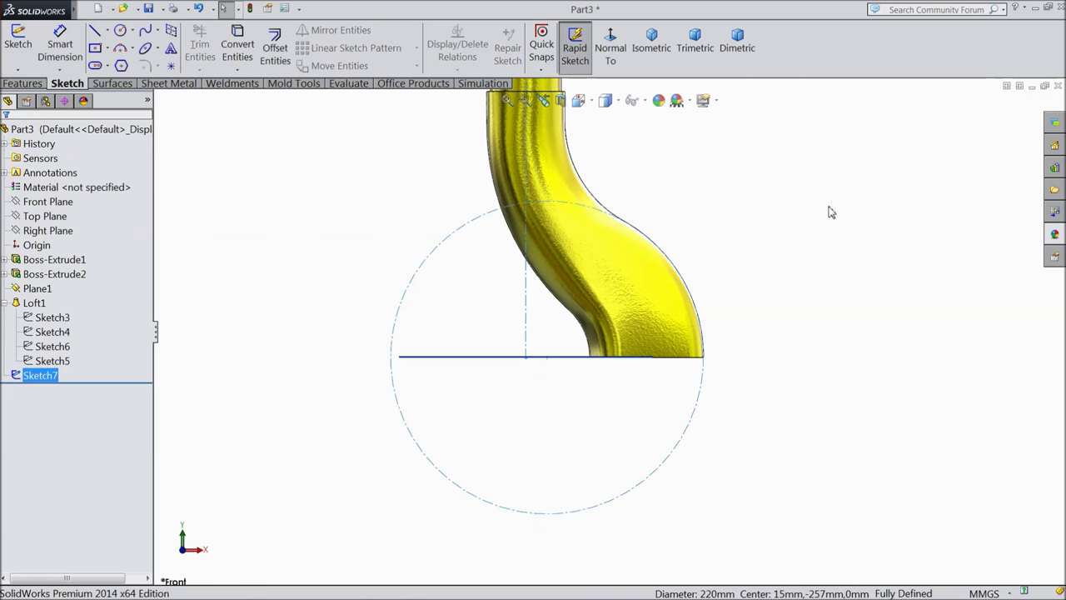
{"action": "left_click", "coordinate": [697, 241]}
Step: Convert the neck's bottom end-face edges into a new Sketch8 and close it
{"action": "mouse_move", "coordinate": [697, 241]}
{"action": "middle_mouse_down"}
{"action": "mouse_move", "coordinate": [727, 286]}
{"action": "mouse_move", "coordinate": [697, 150]}
{"action": "mouse_move", "coordinate": [709, 278]}
{"action": "middle_mouse_up"}
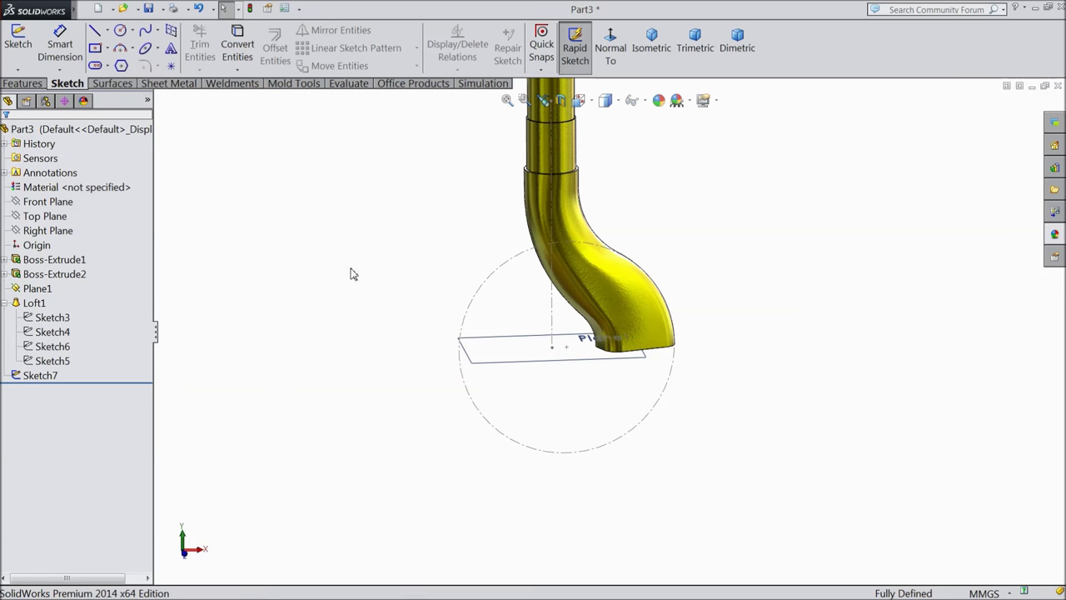
{"action": "middle_click_drag", "start_coordinate": [352, 274], "coordinate": [361, 164]}
{"action": "scroll", "coordinate": [632, 363], "scroll_direction": "down", "scroll_amount": 3}
{"action": "left_click", "coordinate": [632, 363]}
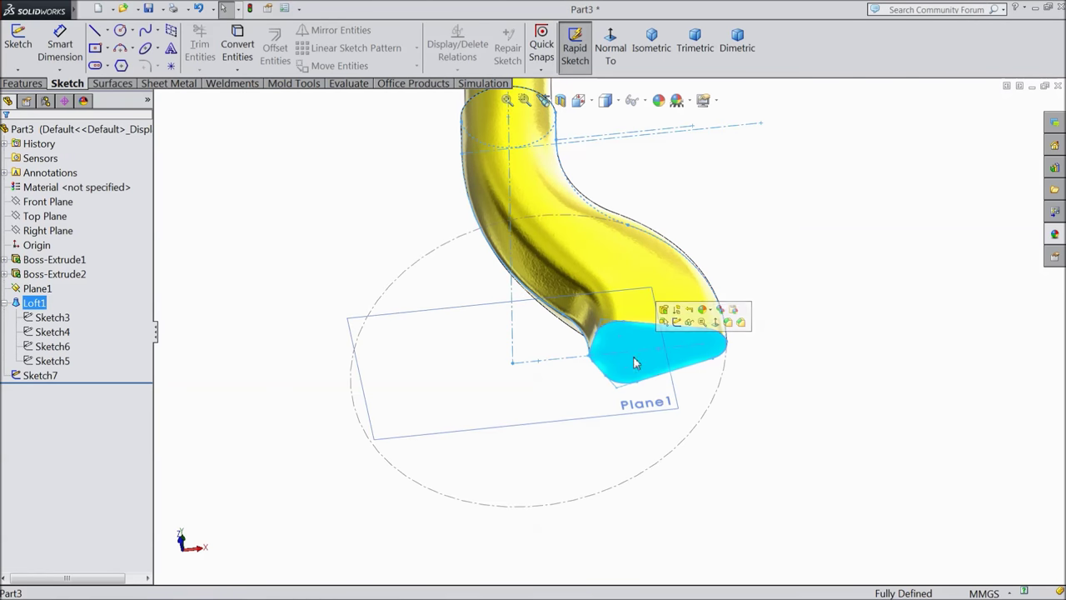
{"action": "scroll", "coordinate": [633, 363], "scroll_direction": "down", "scroll_amount": 3}
{"action": "scroll", "coordinate": [660, 355], "scroll_direction": "down", "scroll_amount": 2}
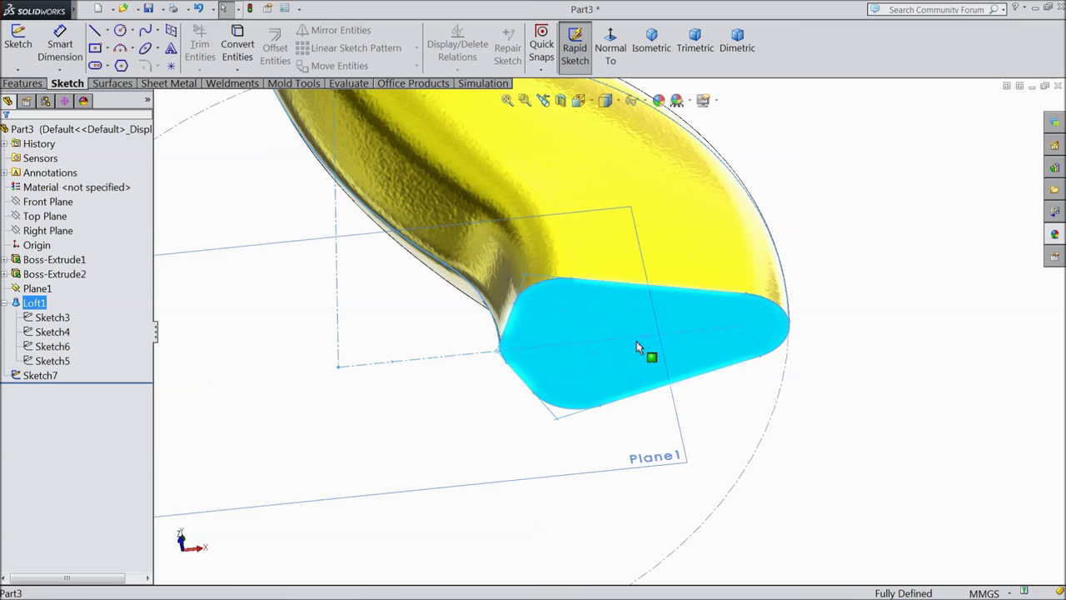
{"action": "left_click", "coordinate": [20, 58]}
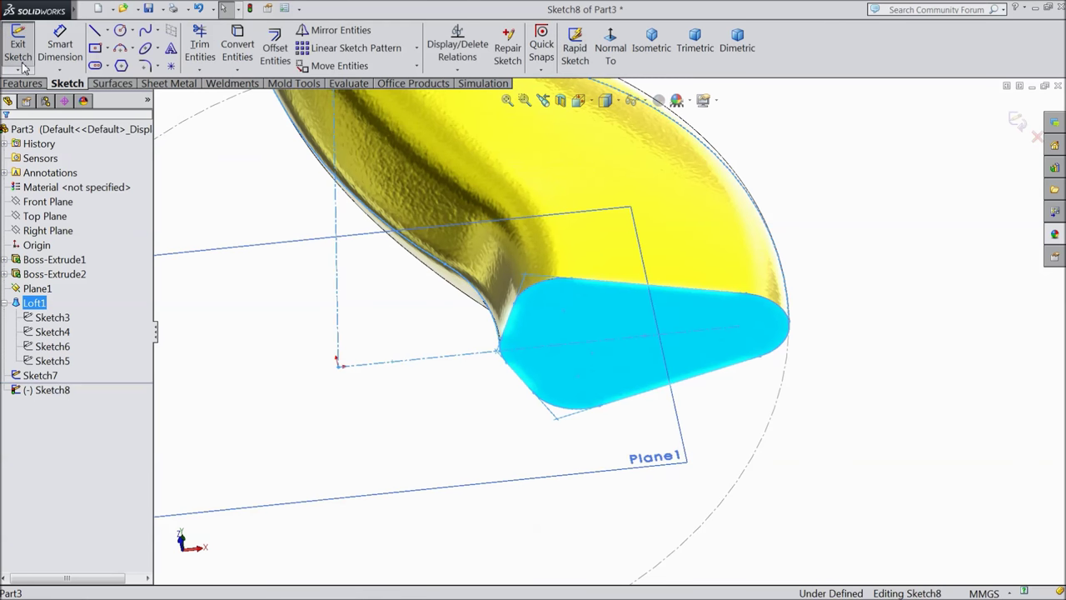
{"action": "left_click", "coordinate": [234, 57]}
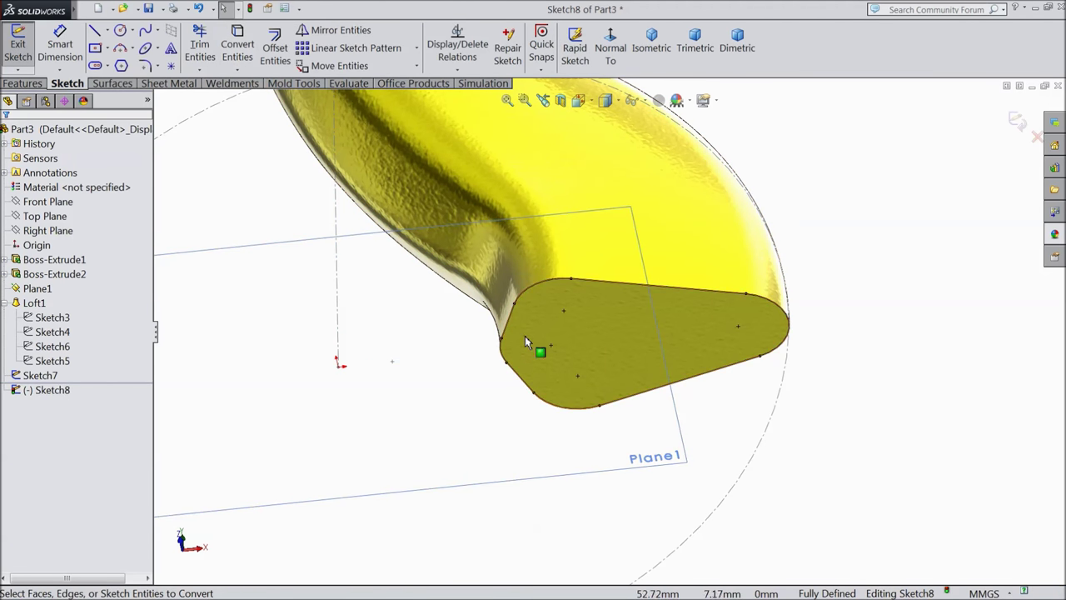
{"action": "left_click", "coordinate": [1016, 121]}
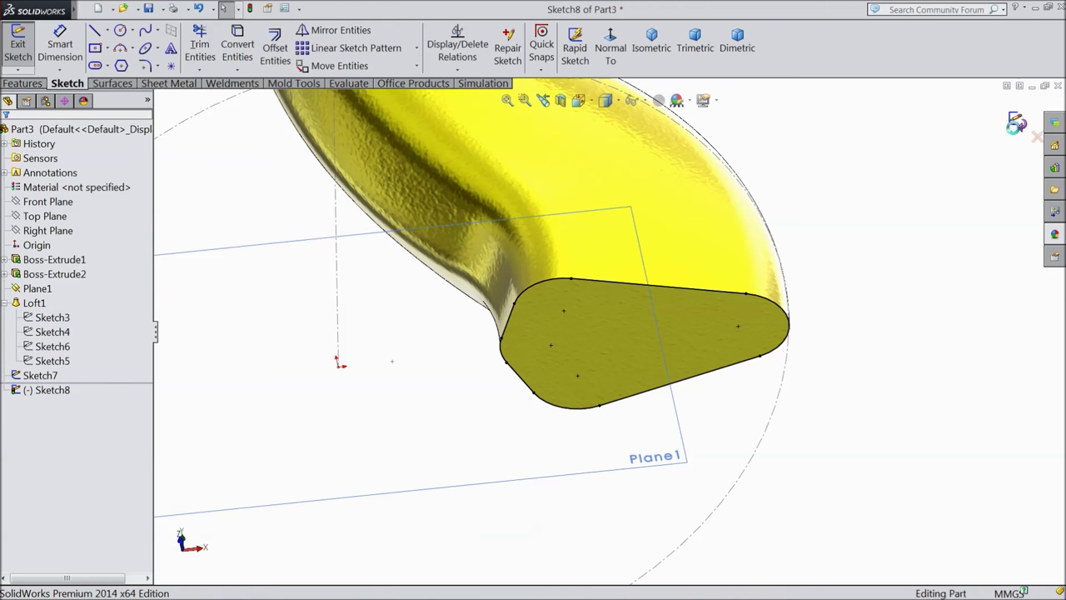
Step: Start Sketch9 on Right Plane and draw a vertical centerline down from the neck's base line
{"action": "left_click", "coordinate": [50, 215]}
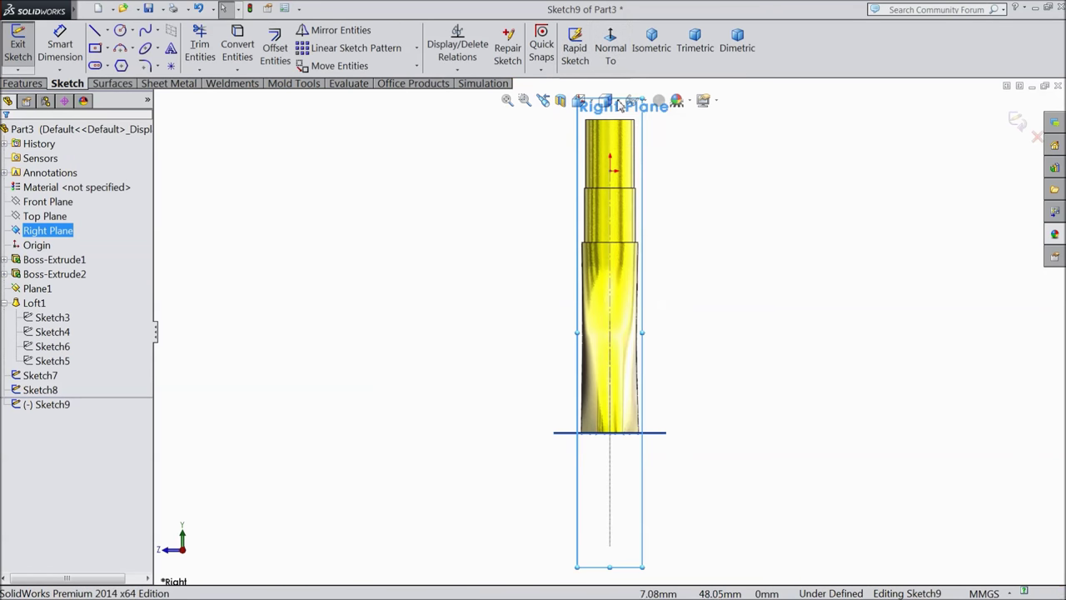
{"action": "scroll", "coordinate": [578, 369], "scroll_direction": "down", "scroll_amount": 3}
{"action": "scroll", "coordinate": [614, 440], "scroll_direction": "down", "scroll_amount": 3}
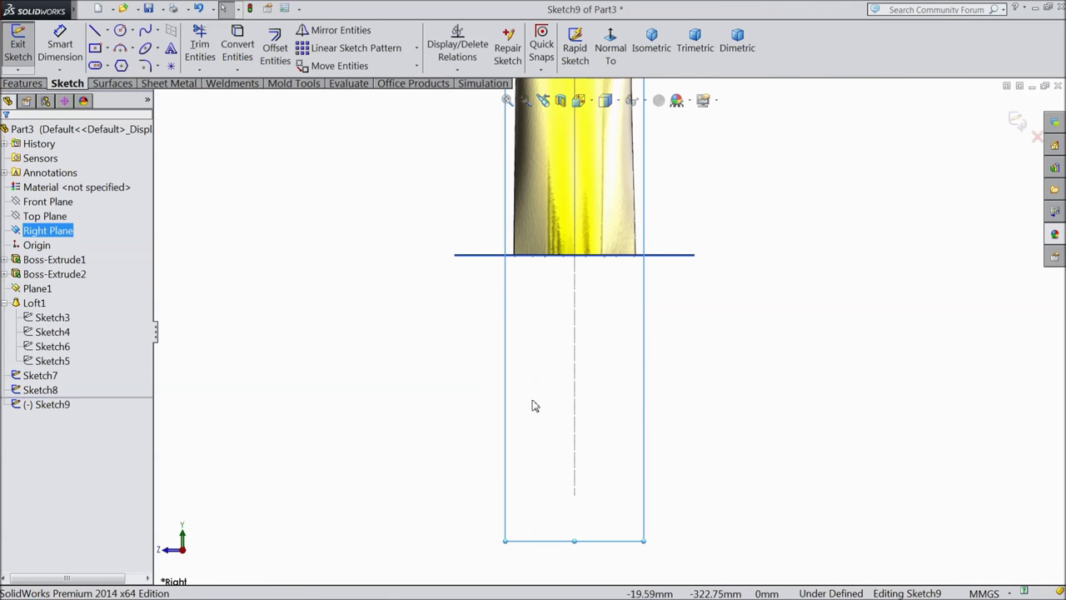
{"action": "left_click", "coordinate": [107, 31]}
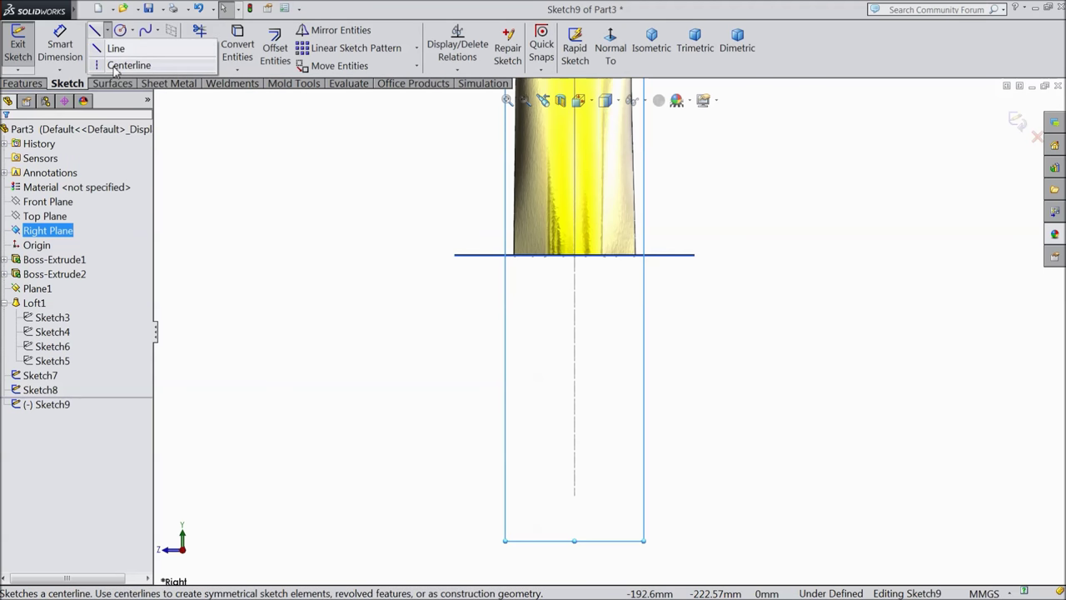
{"action": "left_click", "coordinate": [124, 65]}
{"action": "left_click", "coordinate": [574, 255]}
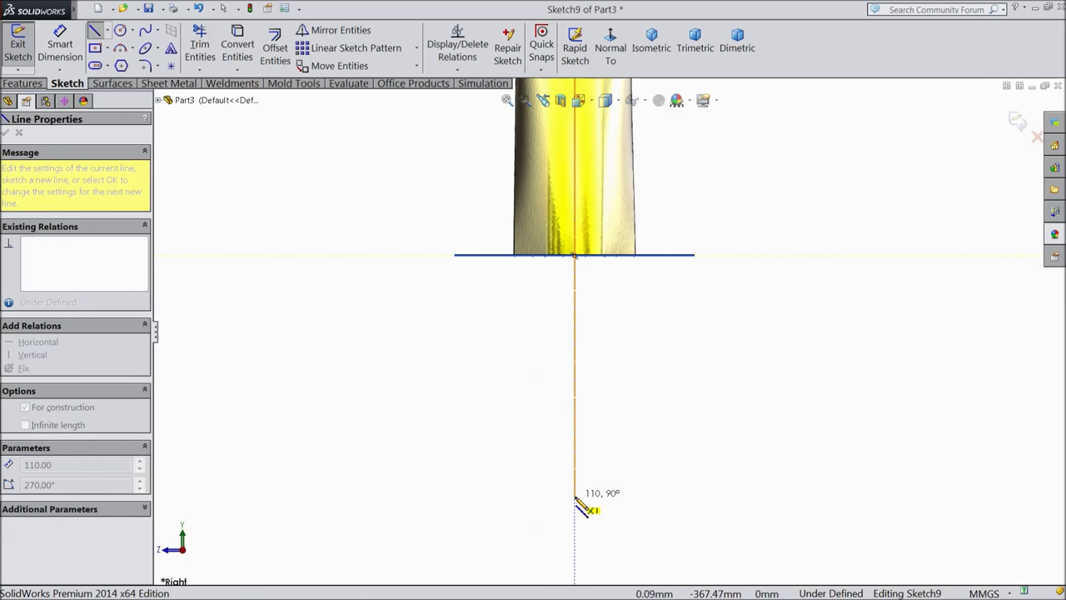
{"action": "left_click", "coordinate": [575, 443]}
{"action": "right_click", "coordinate": [623, 400]}
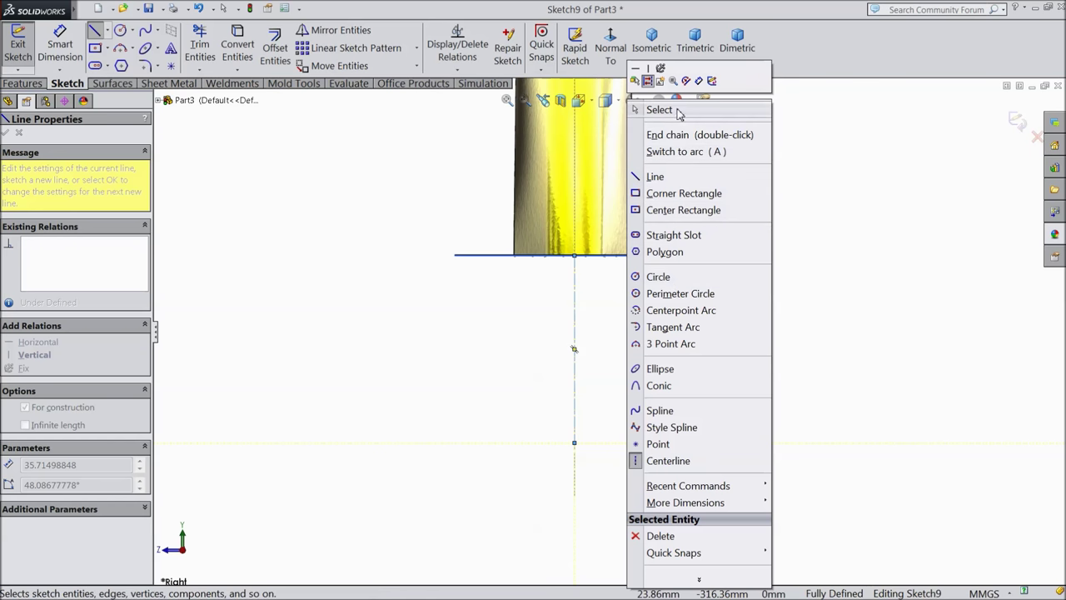
{"action": "left_click", "coordinate": [679, 113]}
Step: Return to a normal view of the Right Plane sketch after orbiting
{"action": "middle_click_drag", "start_coordinate": [657, 366], "coordinate": [611, 408]}
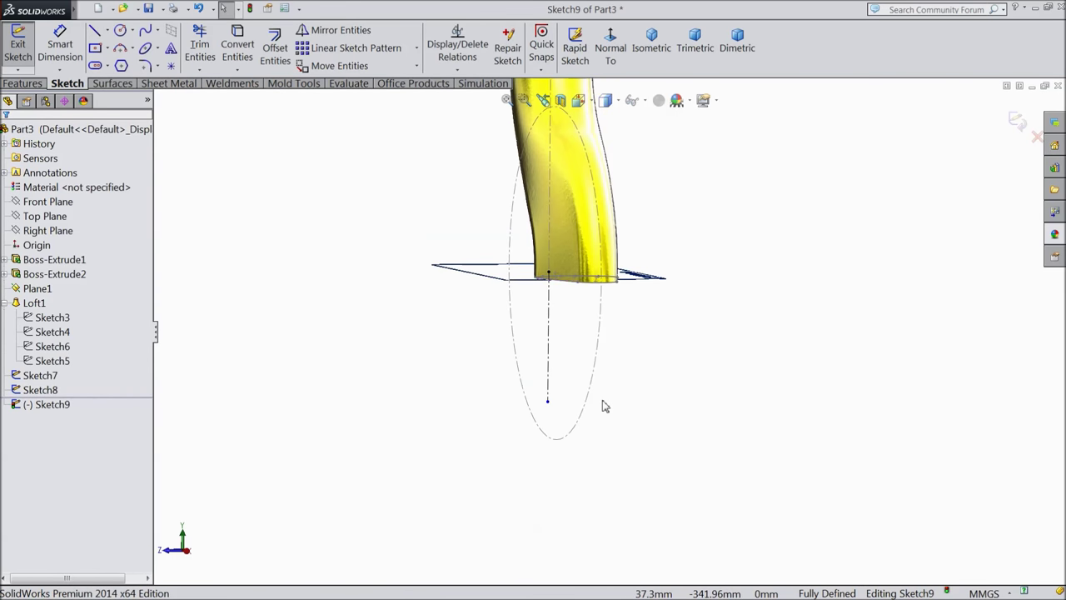
{"action": "scroll", "coordinate": [601, 410], "scroll_direction": "down", "scroll_amount": 3}
{"action": "left_click", "coordinate": [610, 42]}
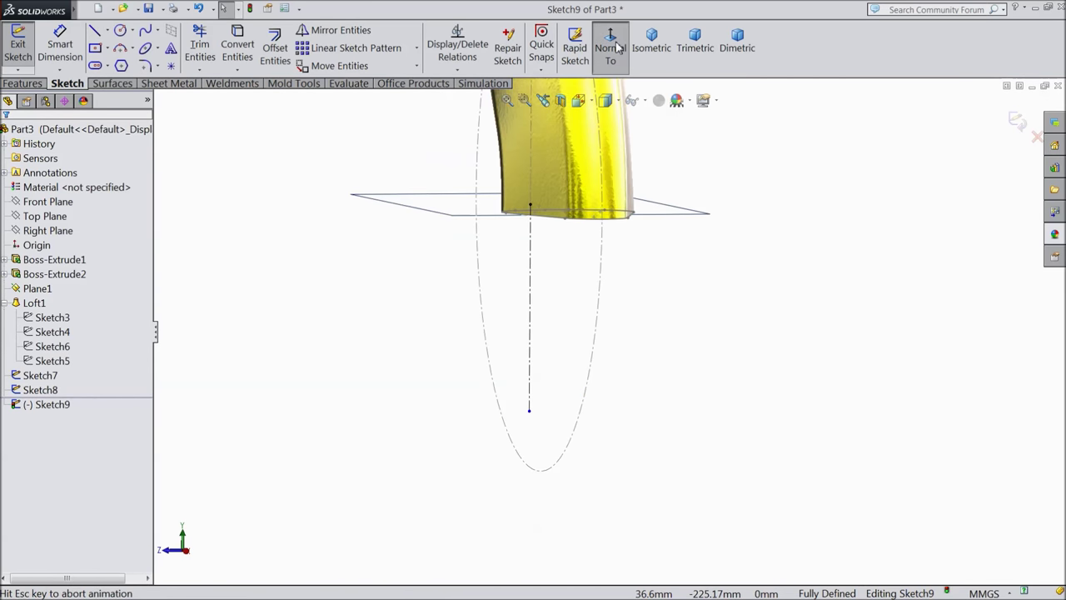
{"action": "scroll", "coordinate": [585, 379], "scroll_direction": "down", "scroll_amount": 3}
{"action": "scroll", "coordinate": [652, 380], "scroll_direction": "down", "scroll_amount": 2}
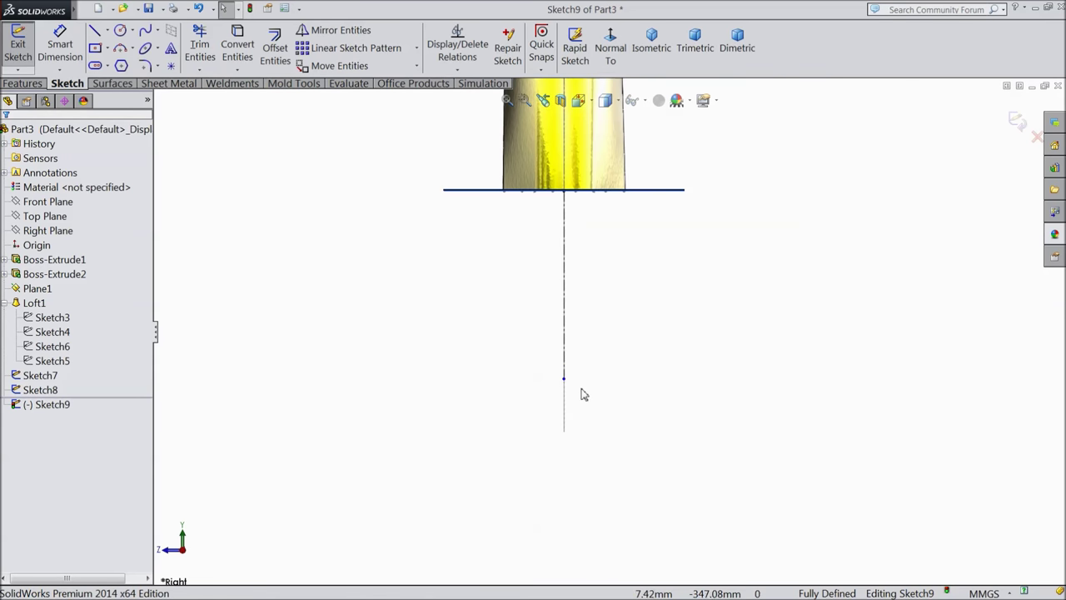
{"action": "left_click", "coordinate": [120, 31]}
{"action": "scroll", "coordinate": [483, 375], "scroll_direction": "down", "scroll_amount": 2}
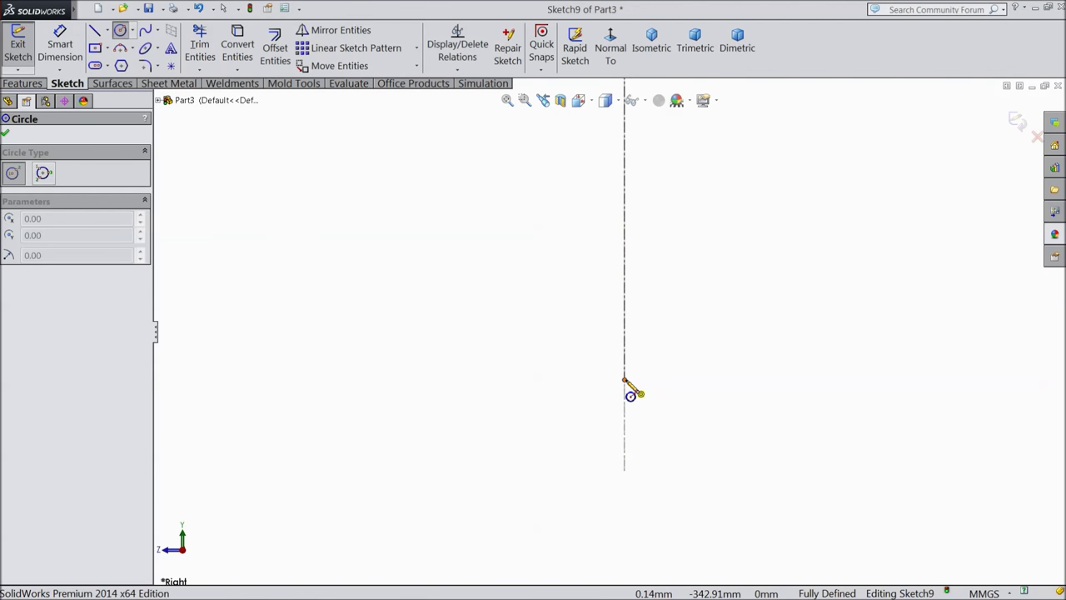
Step: Draw a circle at the centerline's lower end and dimension its diameter to 20 mm
{"action": "left_click", "coordinate": [625, 381]}
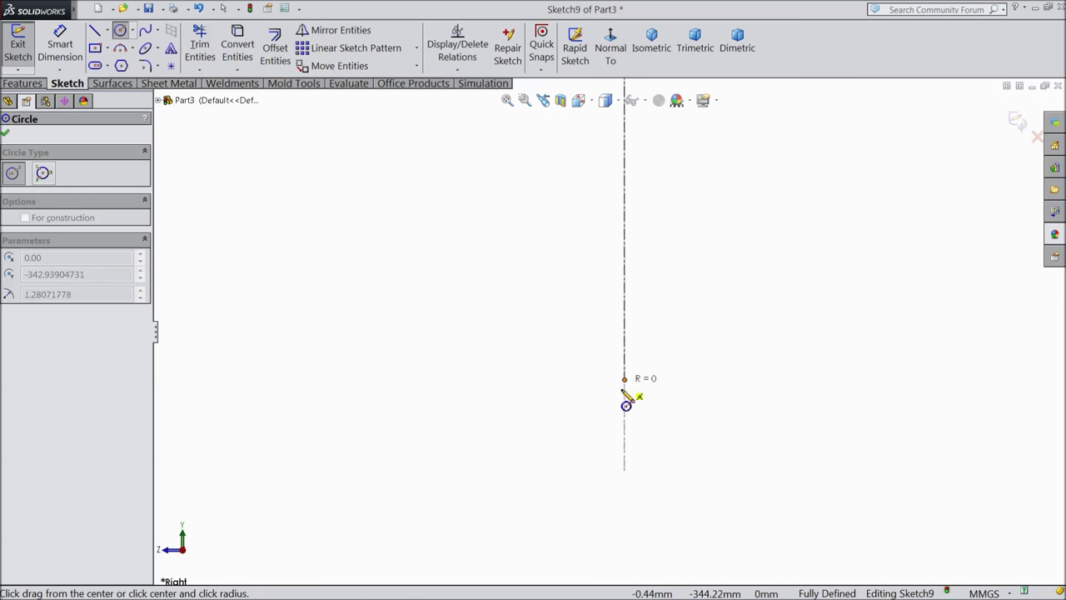
{"action": "left_click", "coordinate": [574, 453]}
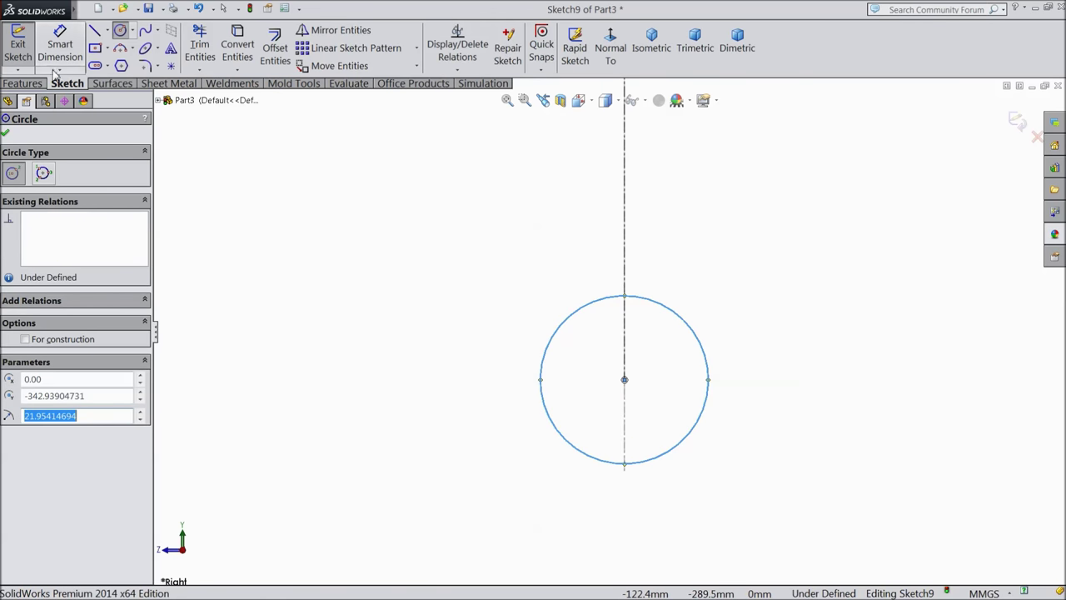
{"action": "left_click", "coordinate": [60, 46]}
{"action": "left_click", "coordinate": [683, 441]}
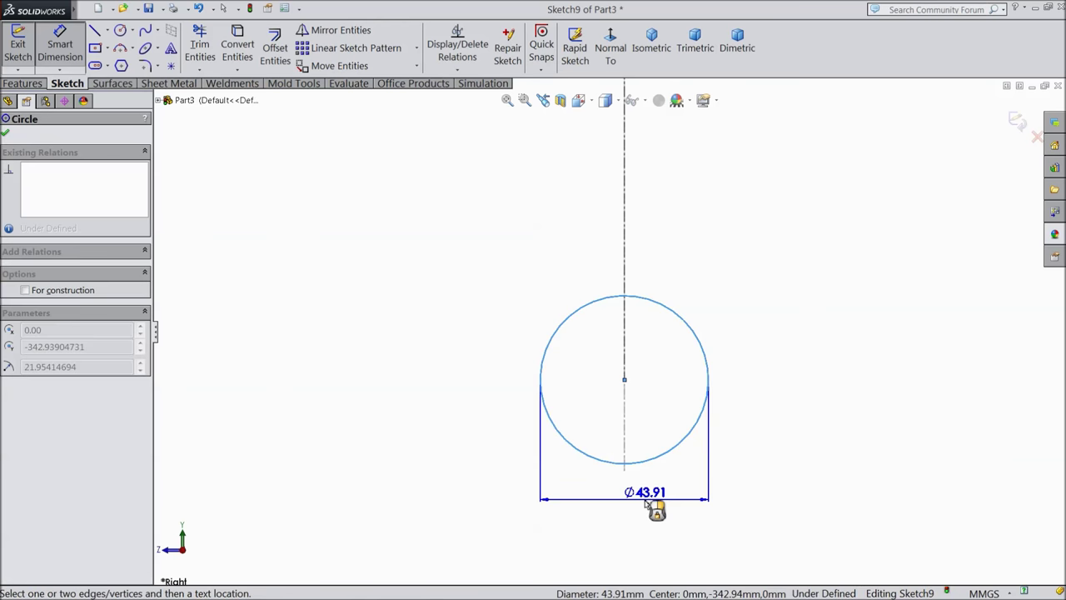
{"action": "left_click", "coordinate": [647, 500]}
{"action": "type", "text": "20"}
{"action": "left_click", "coordinate": [586, 487]}
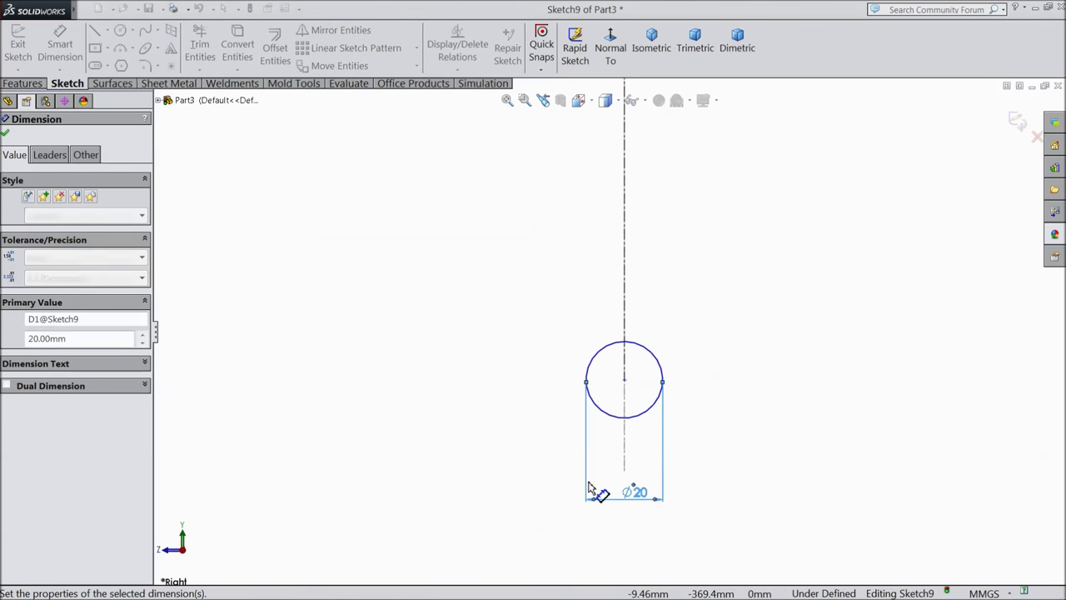
{"action": "left_click", "coordinate": [95, 32]}
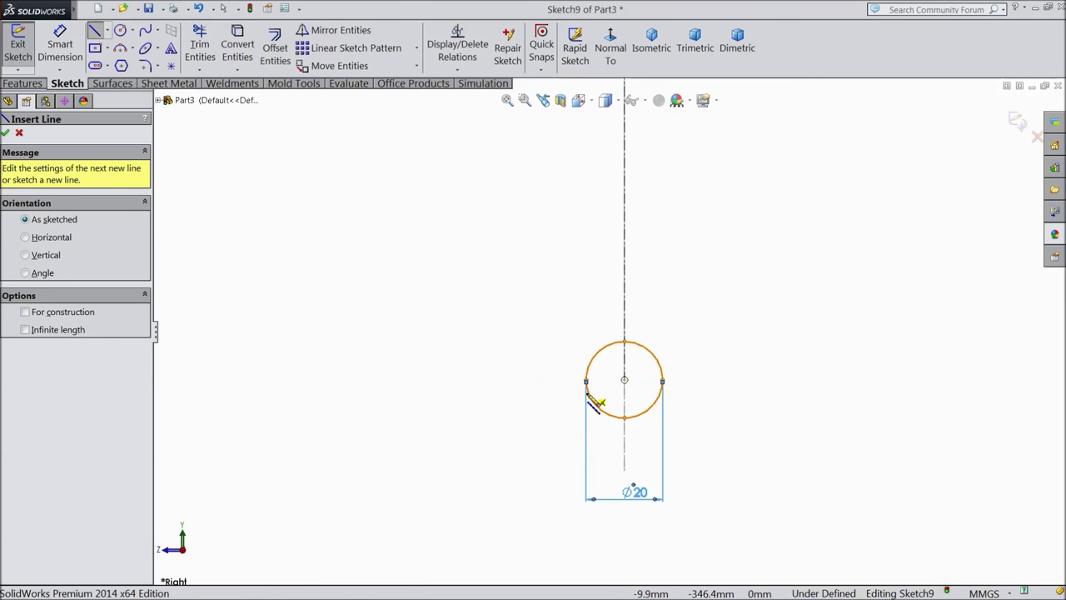
Step: Draw slanted lines from the circle's left quadrant up to a peak on the centreline
{"action": "scroll", "coordinate": [630, 399], "scroll_direction": "down", "scroll_amount": 3}
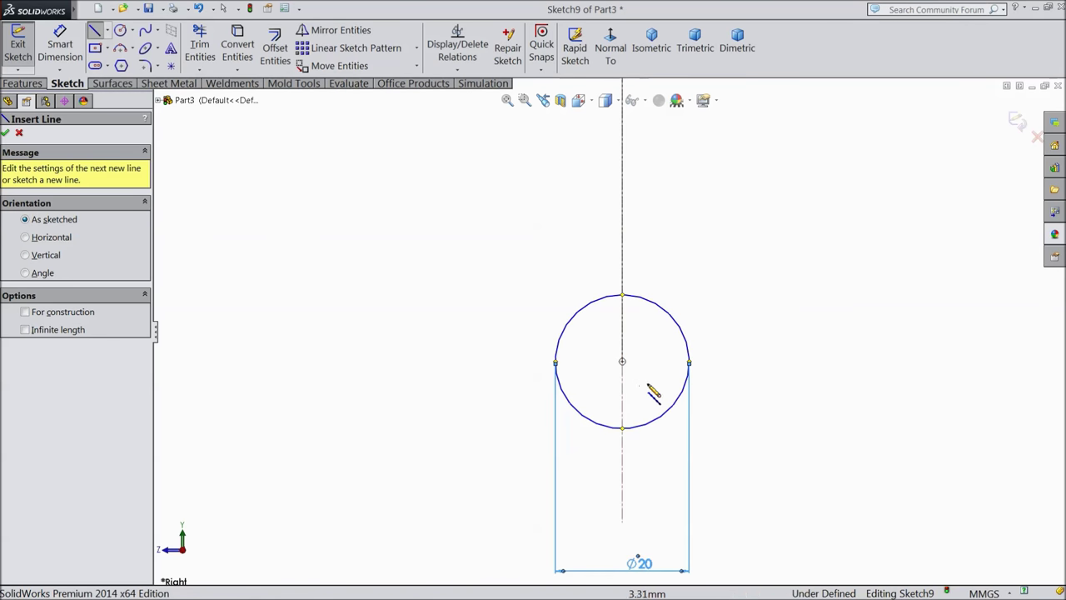
{"action": "left_click", "coordinate": [557, 373]}
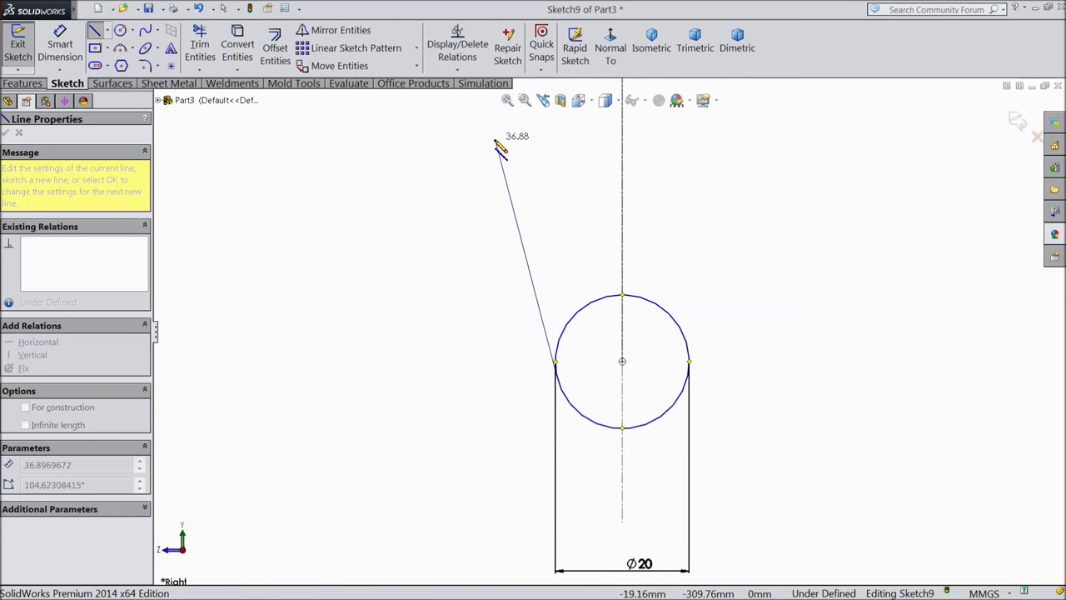
{"action": "left_click", "coordinate": [496, 141]}
{"action": "scroll", "coordinate": [608, 329], "scroll_direction": "up", "scroll_amount": 3}
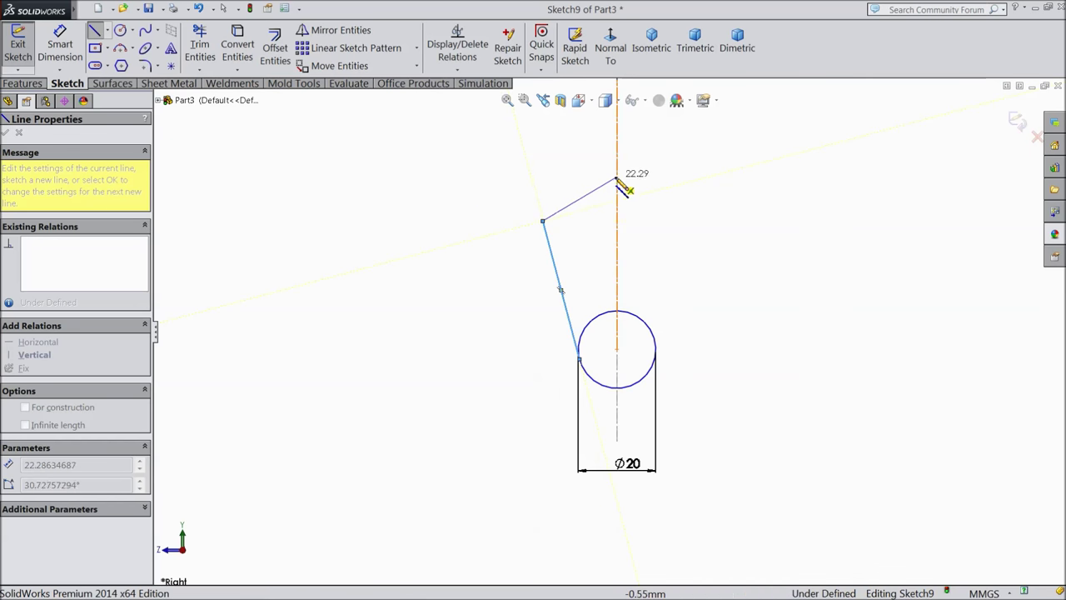
{"action": "left_click", "coordinate": [617, 178]}
{"action": "right_click", "coordinate": [651, 103]}
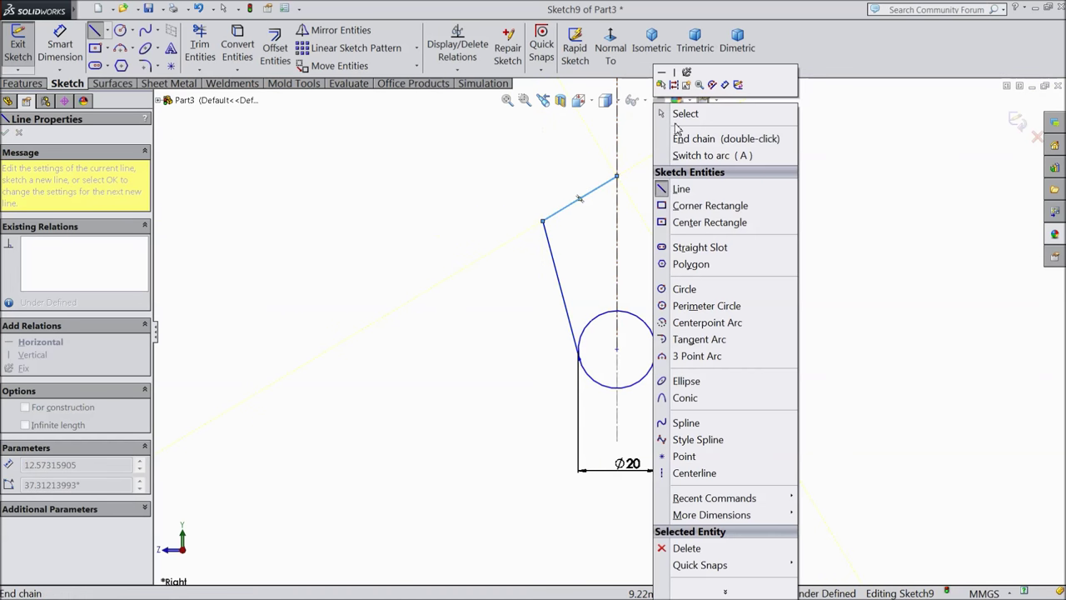
{"action": "left_click", "coordinate": [673, 112]}
Step: Mirror the two slanted lines about the vertical centreline
{"action": "left_click", "coordinate": [337, 31]}
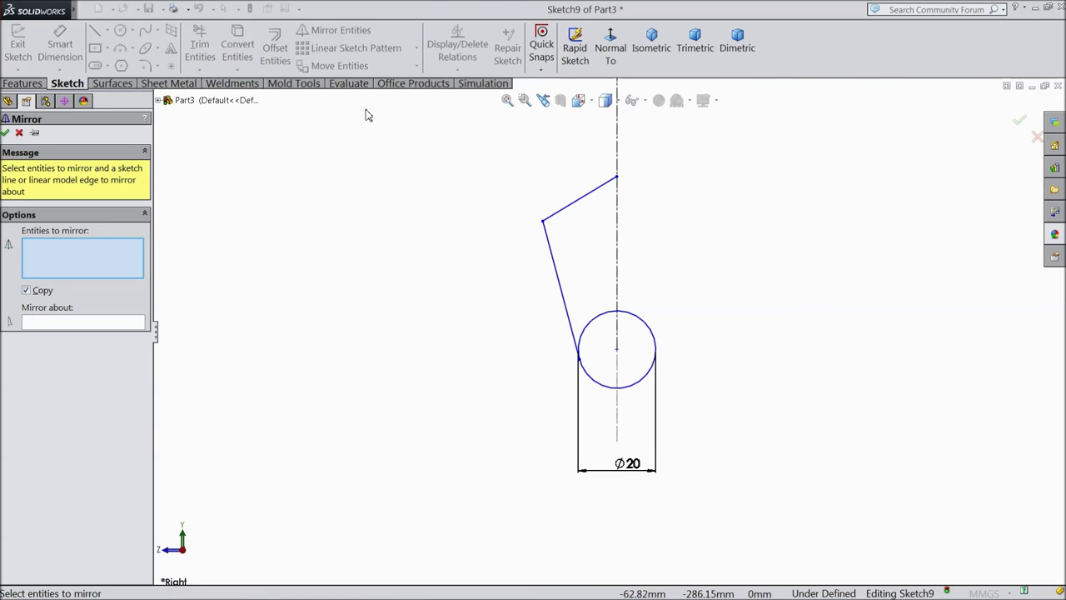
{"action": "left_click", "coordinate": [556, 222]}
{"action": "left_click", "coordinate": [551, 243]}
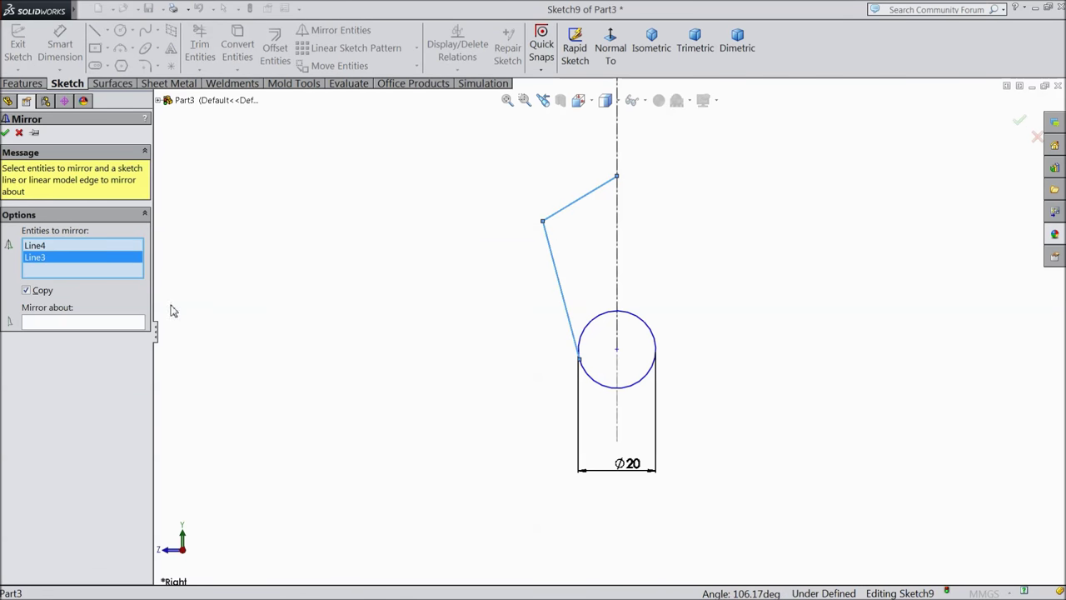
{"action": "right_click", "coordinate": [214, 326]}
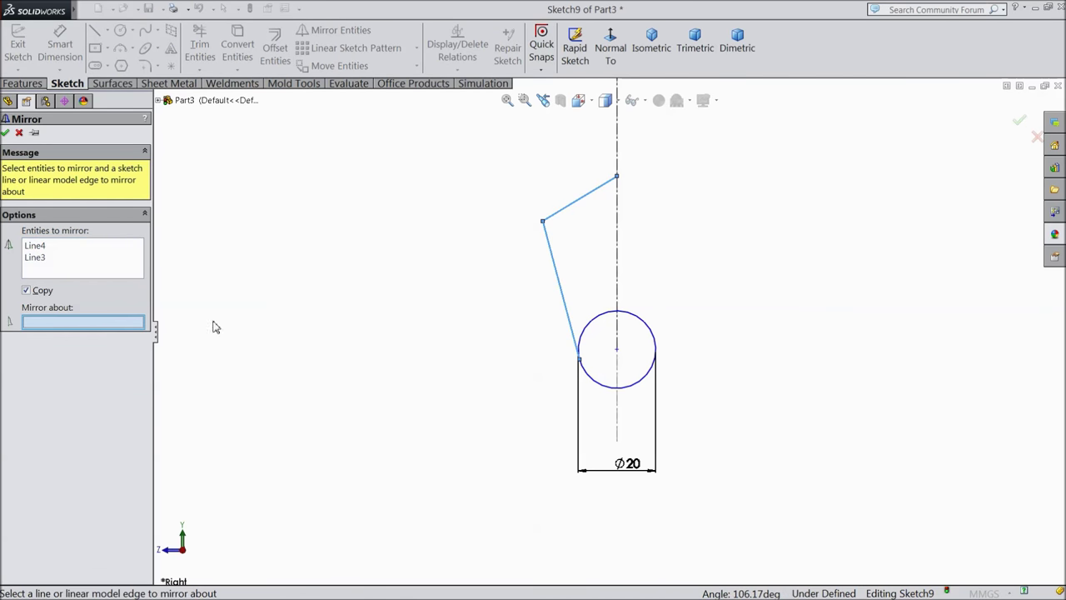
{"action": "left_click", "coordinate": [618, 258]}
{"action": "left_click", "coordinate": [5, 132]}
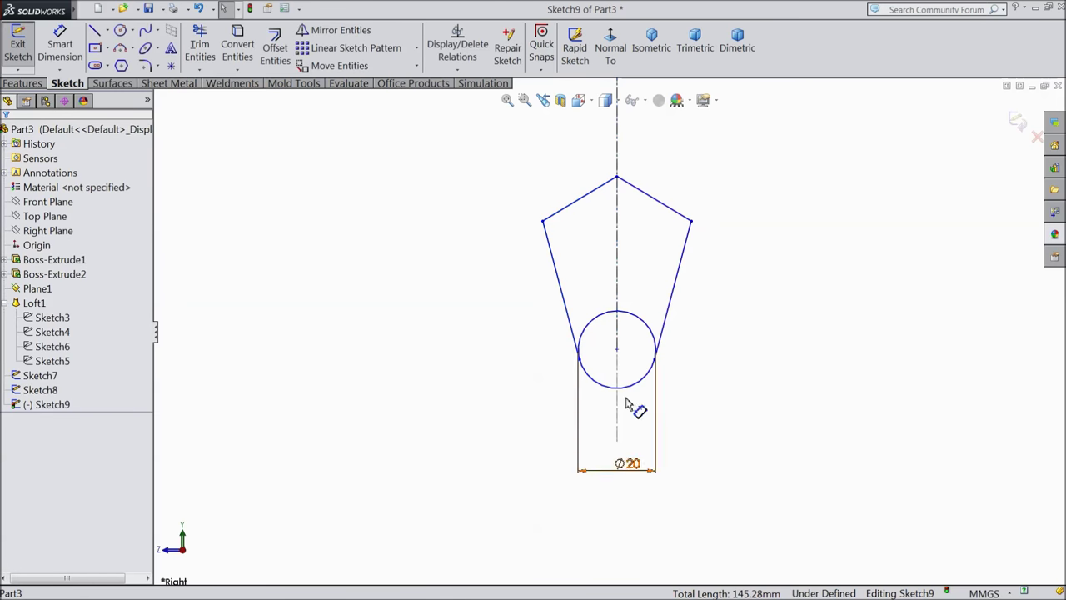
Step: Trim away the circle's upper arcs, keeping only the lower arc
{"action": "scroll", "coordinate": [594, 370], "scroll_direction": "down", "scroll_amount": 1}
{"action": "scroll", "coordinate": [592, 370], "scroll_direction": "down", "scroll_amount": 1}
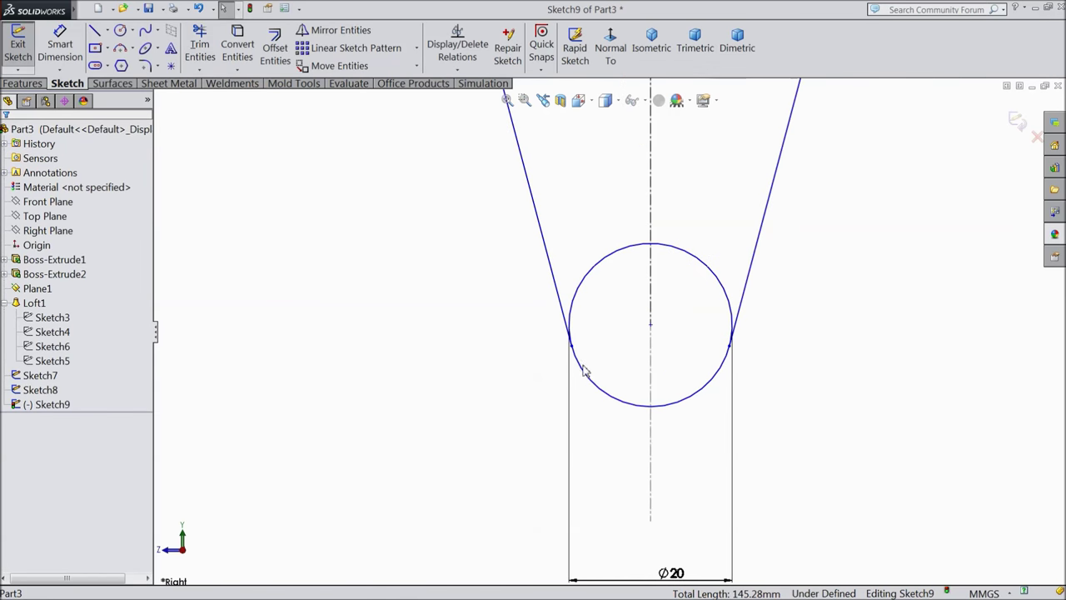
{"action": "left_click", "coordinate": [200, 48]}
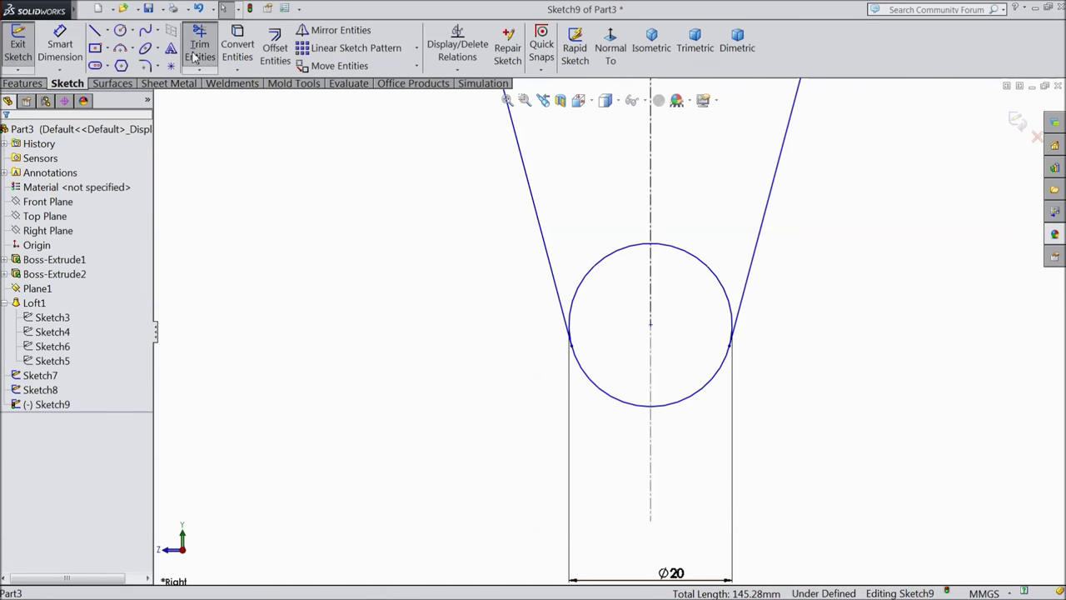
{"action": "left_click", "coordinate": [590, 274]}
{"action": "left_click", "coordinate": [722, 284]}
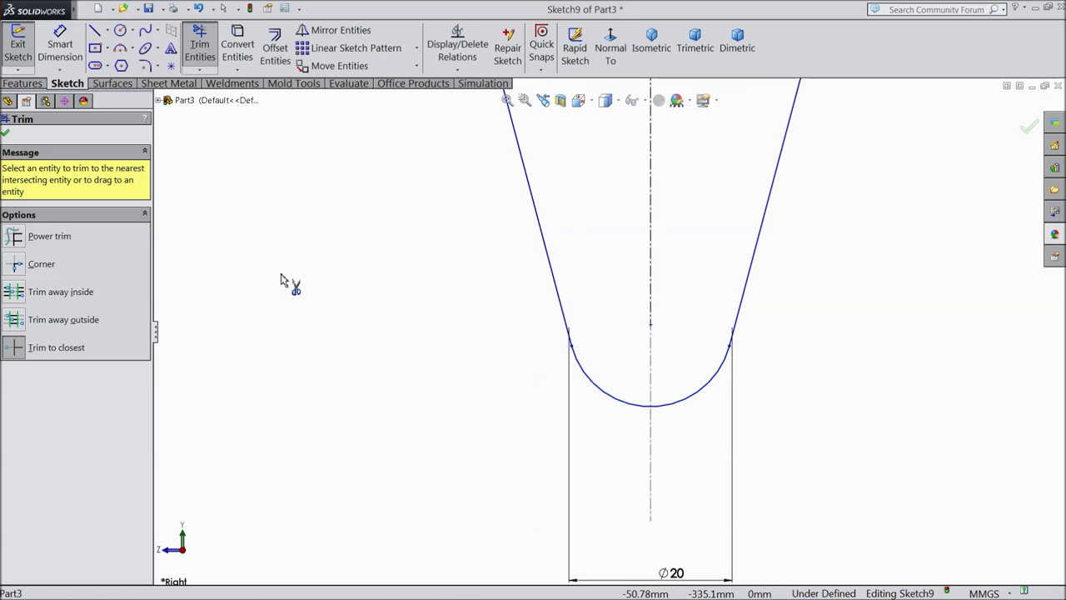
{"action": "left_click", "coordinate": [5, 134]}
{"action": "key", "text": "f"}
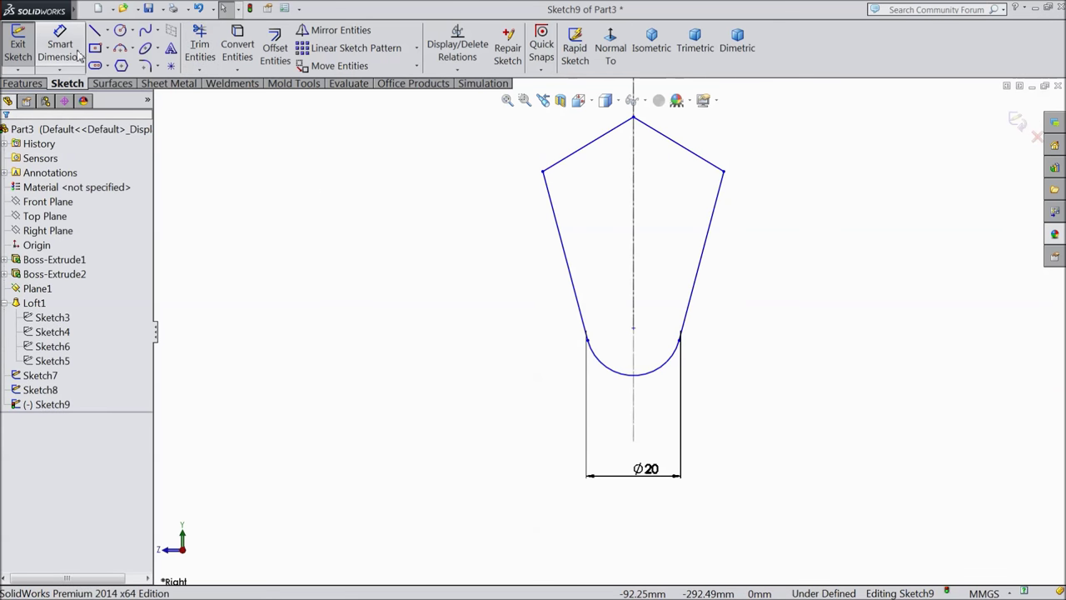
{"action": "scroll", "coordinate": [693, 295], "scroll_direction": "down", "scroll_amount": 2}
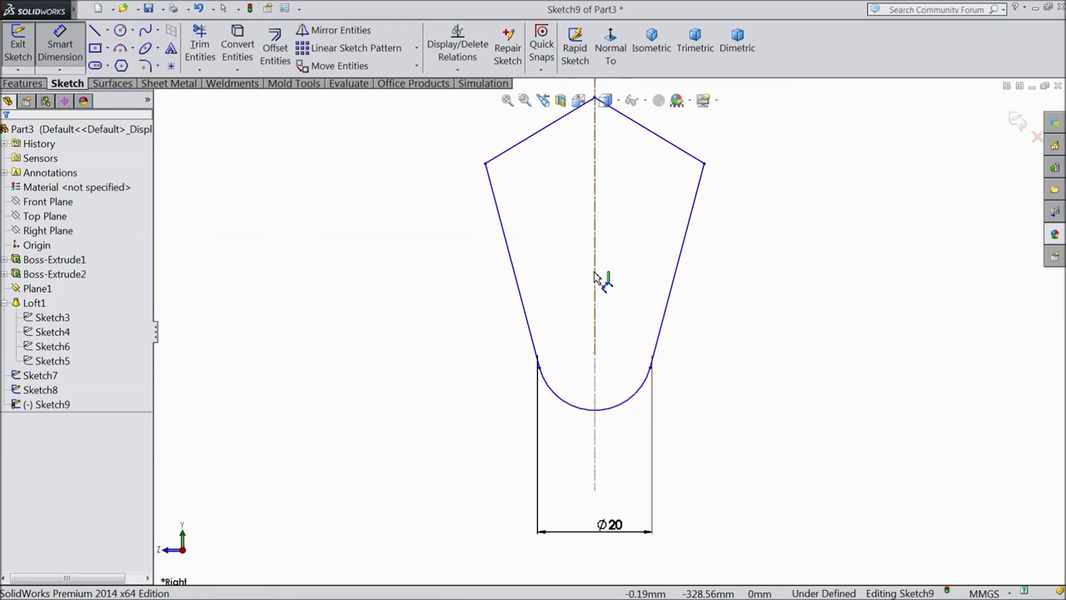
Step: Dimension the angle between the left slanted line and the centreline as 17.49°
{"action": "left_click", "coordinate": [517, 283]}
{"action": "left_click", "coordinate": [595, 268]}
{"action": "left_click", "coordinate": [541, 265]}
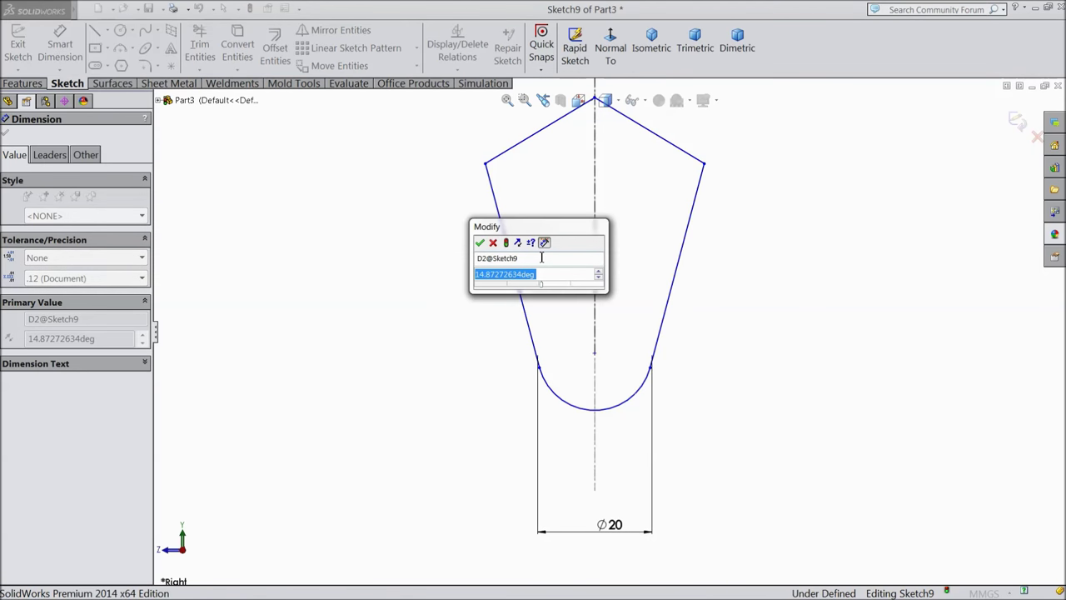
{"action": "type", "text": "17.49"}
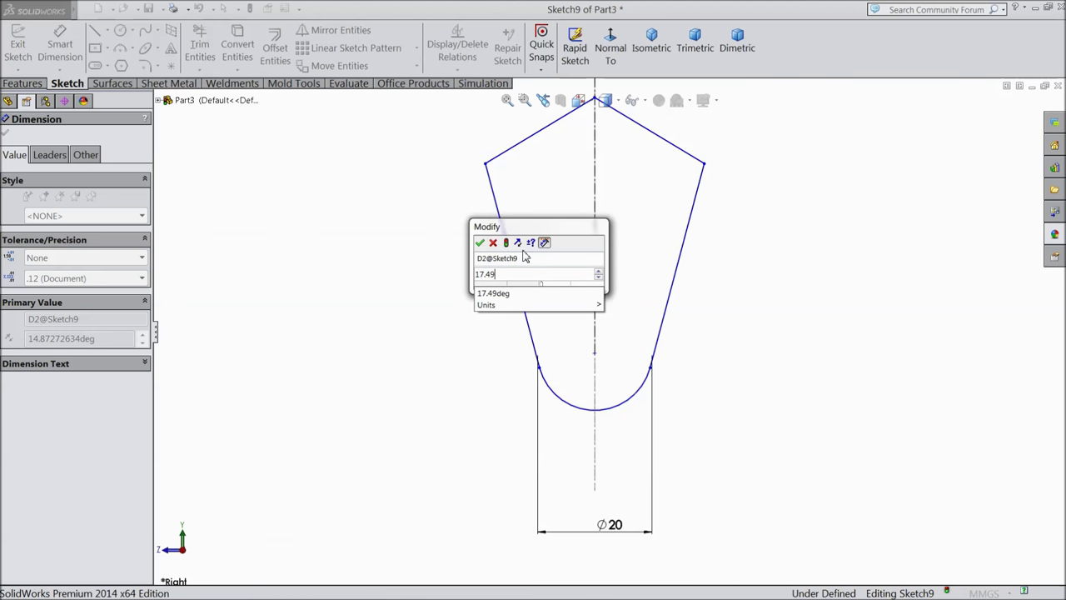
{"action": "left_click", "coordinate": [479, 242]}
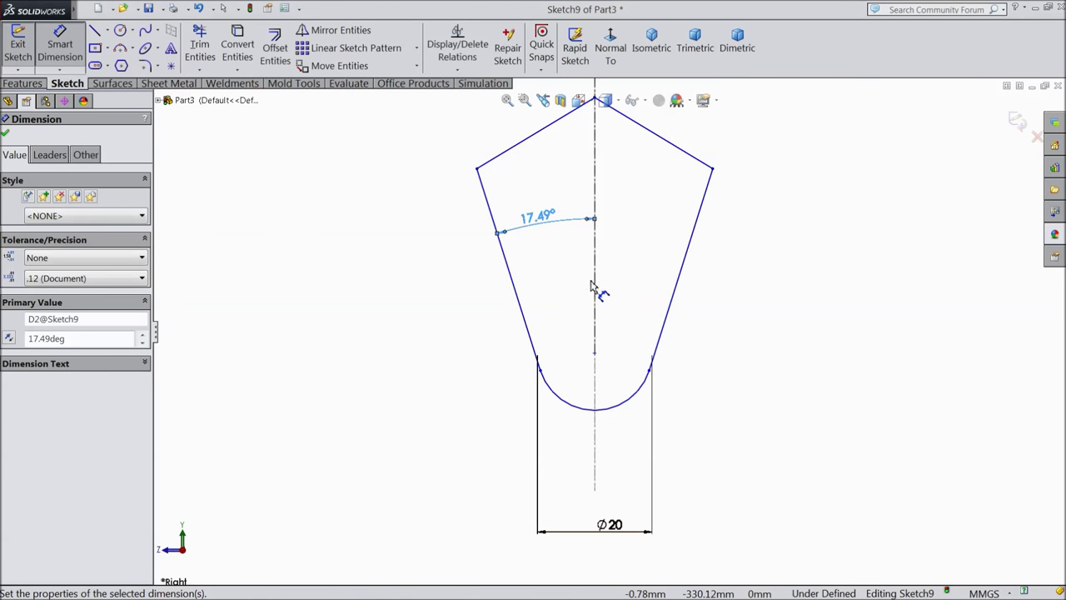
Step: Dimension the upper-left corner angle between the slanted lines as 94.30°
{"action": "left_click", "coordinate": [492, 163]}
{"action": "left_click", "coordinate": [485, 190]}
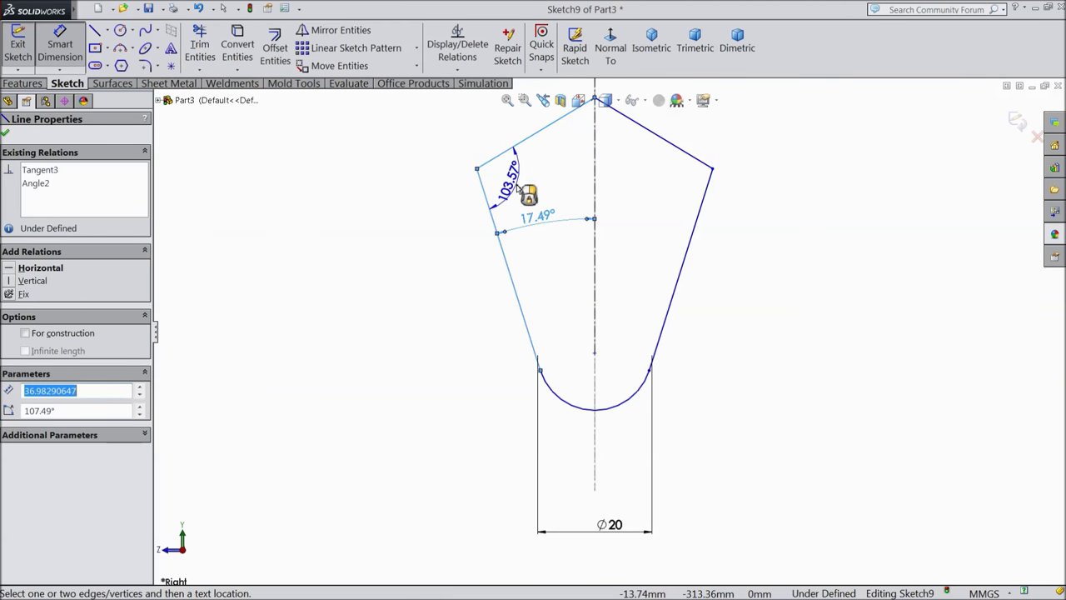
{"action": "left_click", "coordinate": [518, 190]}
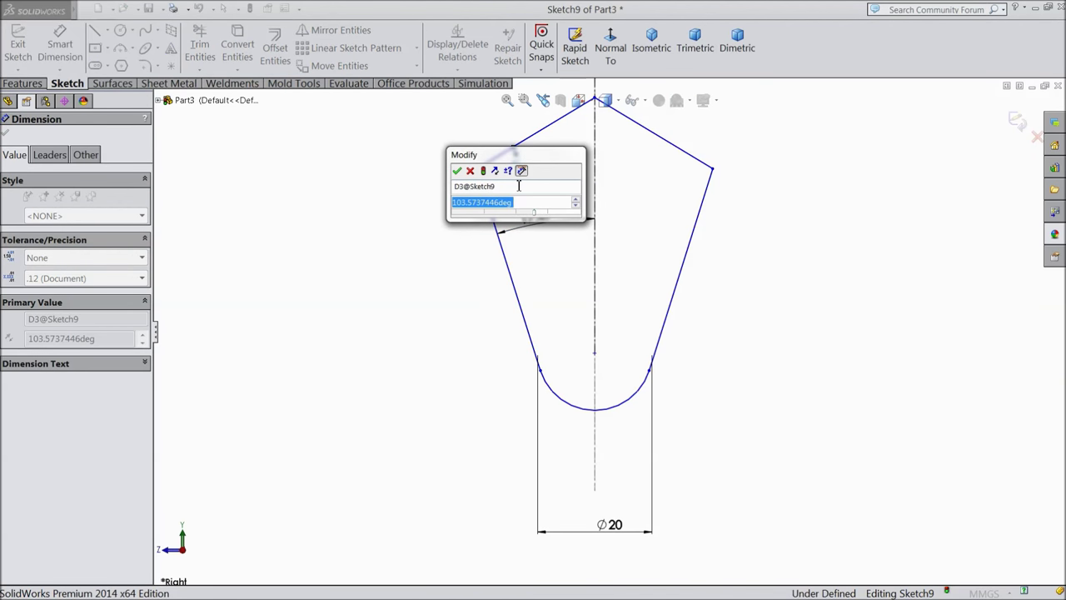
{"action": "type", "text": "94.3"}
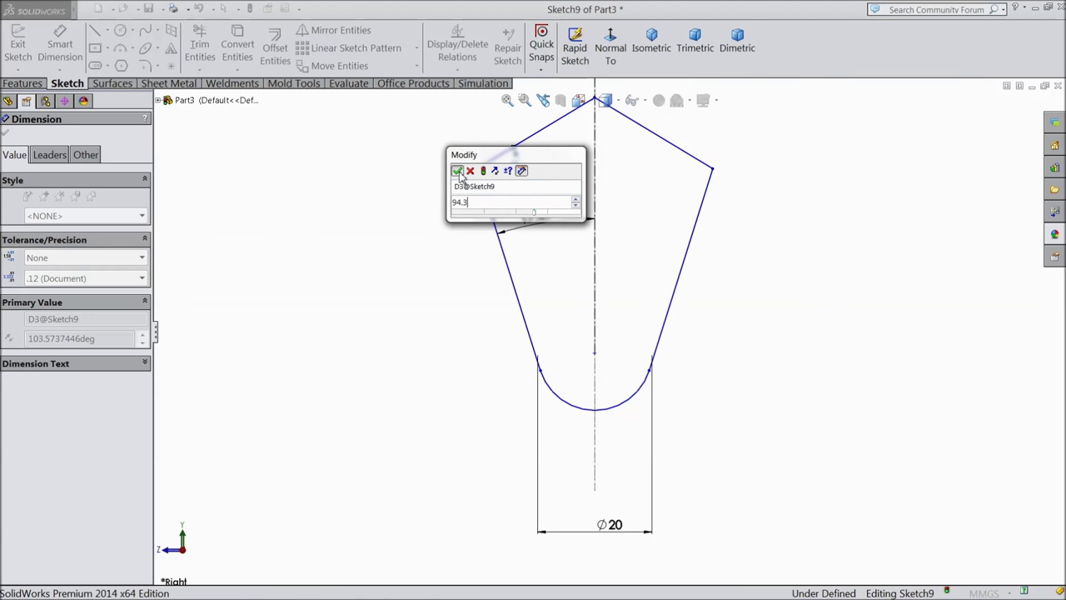
{"action": "left_click", "coordinate": [456, 171]}
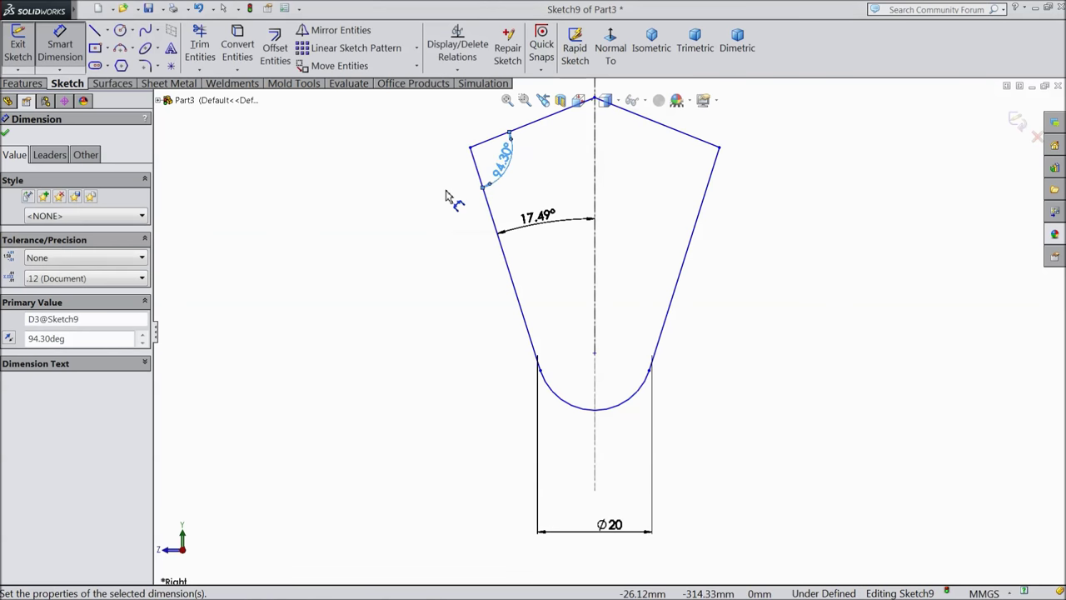
{"action": "left_click", "coordinate": [7, 135]}
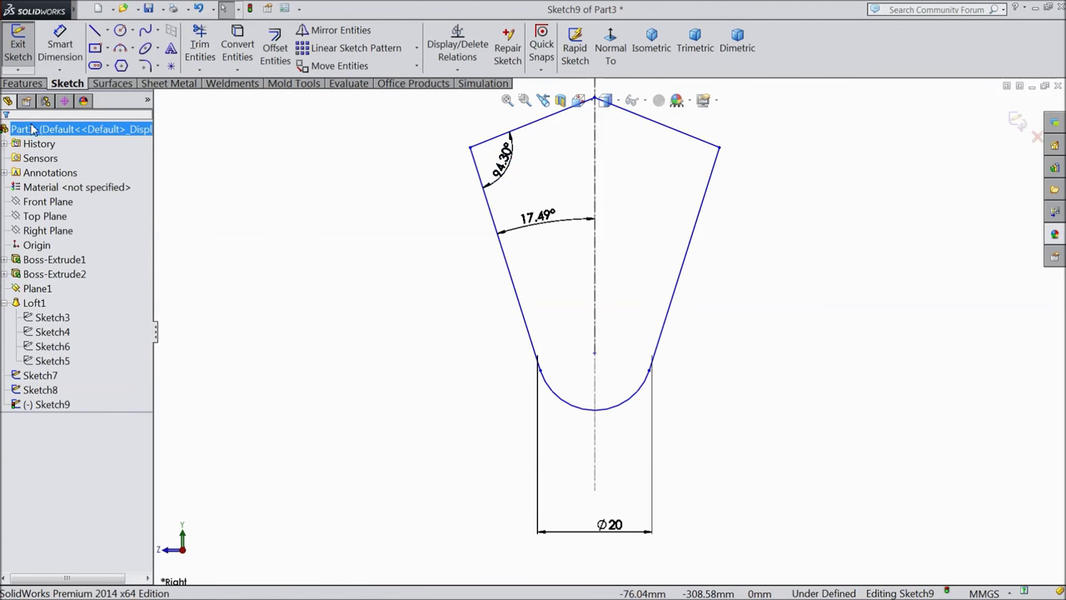
{"action": "left_click", "coordinate": [145, 65]}
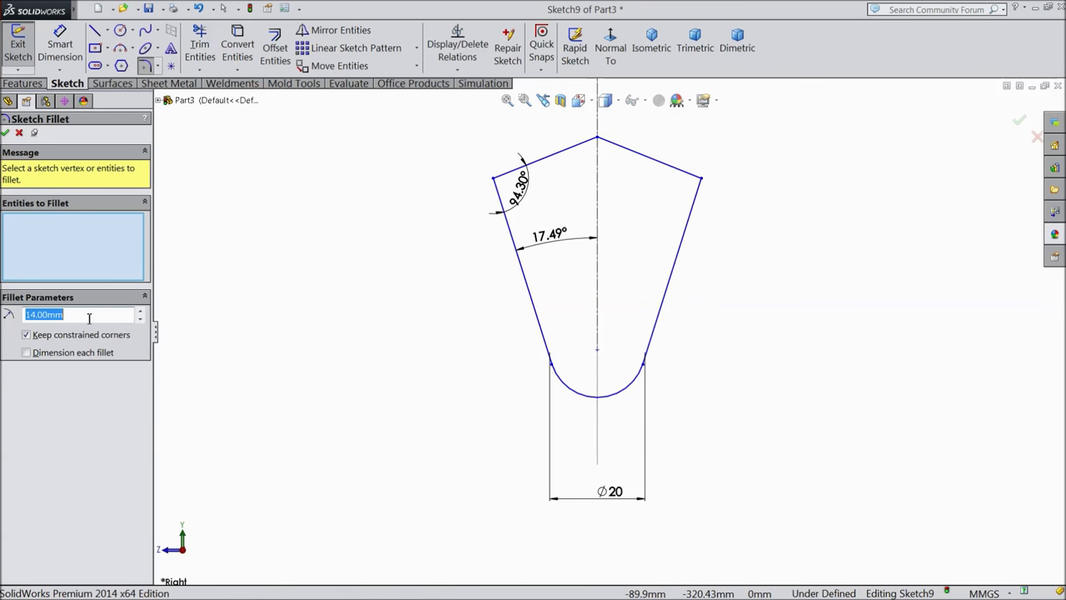
Step: Fillet the upper-left corner, top peak and upper-right corner with R10 sketch fillets
{"action": "left_click", "coordinate": [499, 194]}
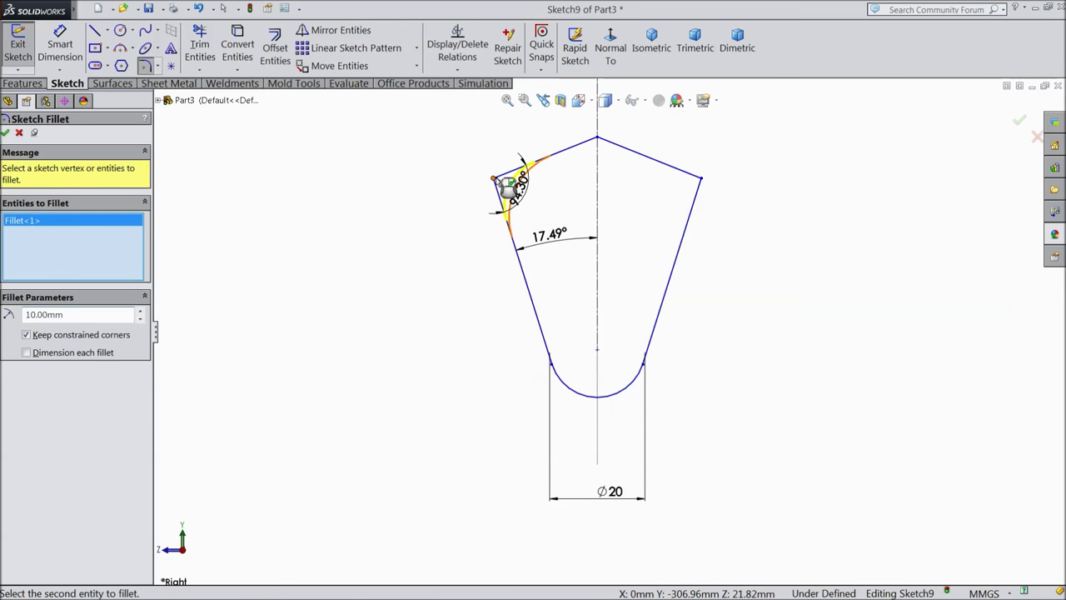
{"action": "left_click", "coordinate": [598, 139]}
{"action": "left_click", "coordinate": [702, 178]}
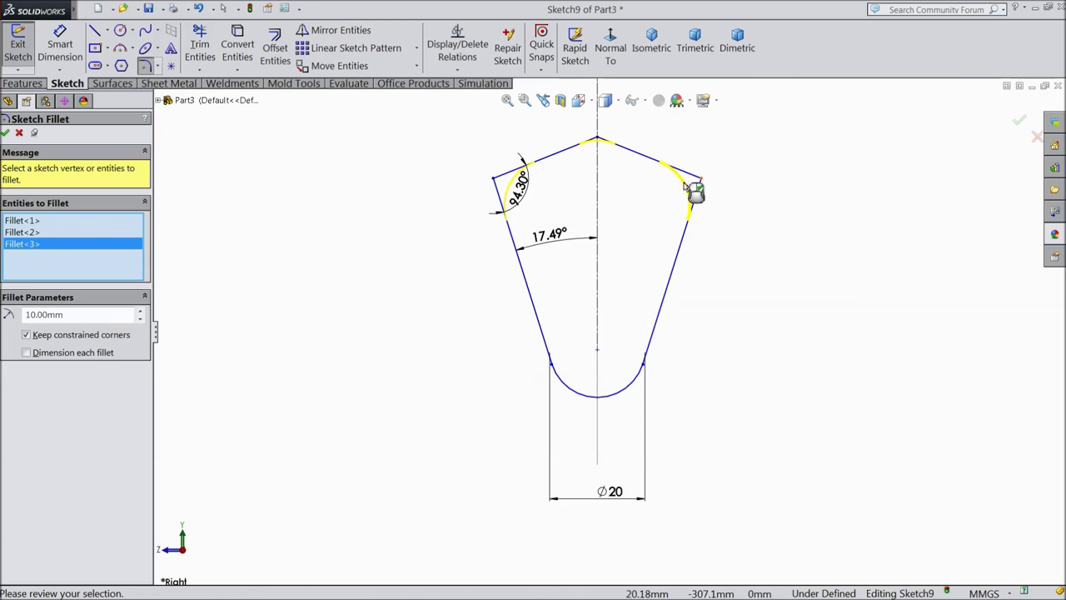
{"action": "left_click", "coordinate": [7, 134]}
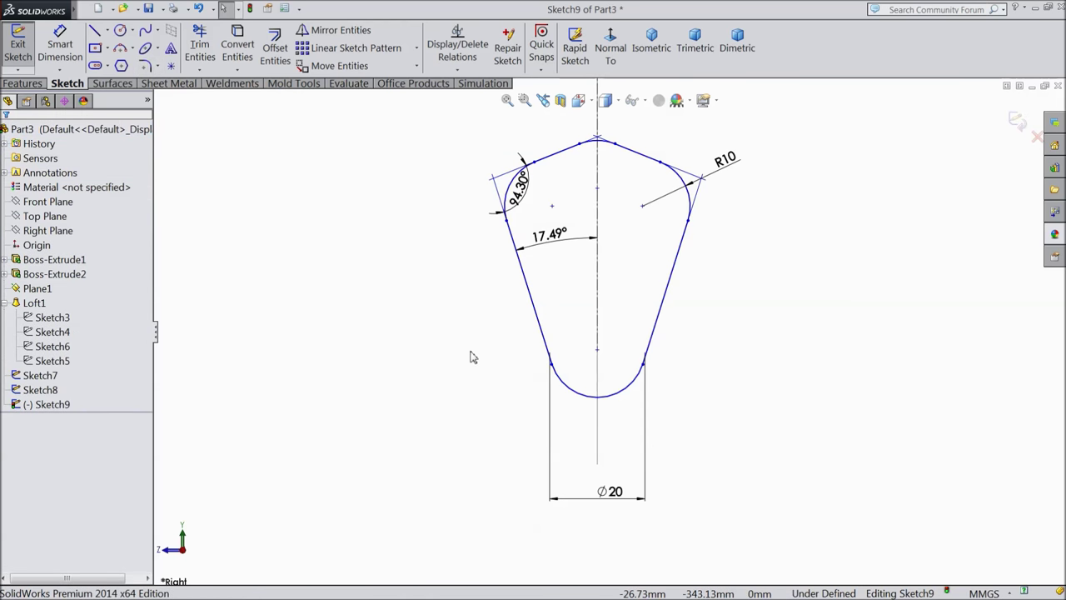
Step: Place a sketch point on the vertical centreline inside the filleted profile
{"action": "left_click", "coordinate": [171, 67]}
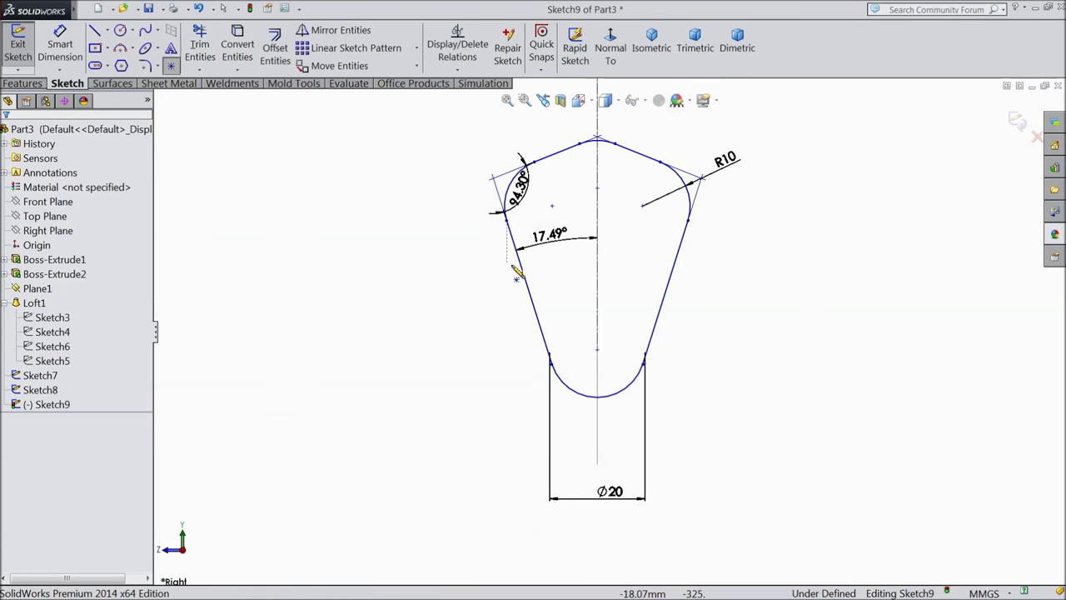
{"action": "left_click", "coordinate": [596, 287]}
{"action": "right_click", "coordinate": [713, 287]}
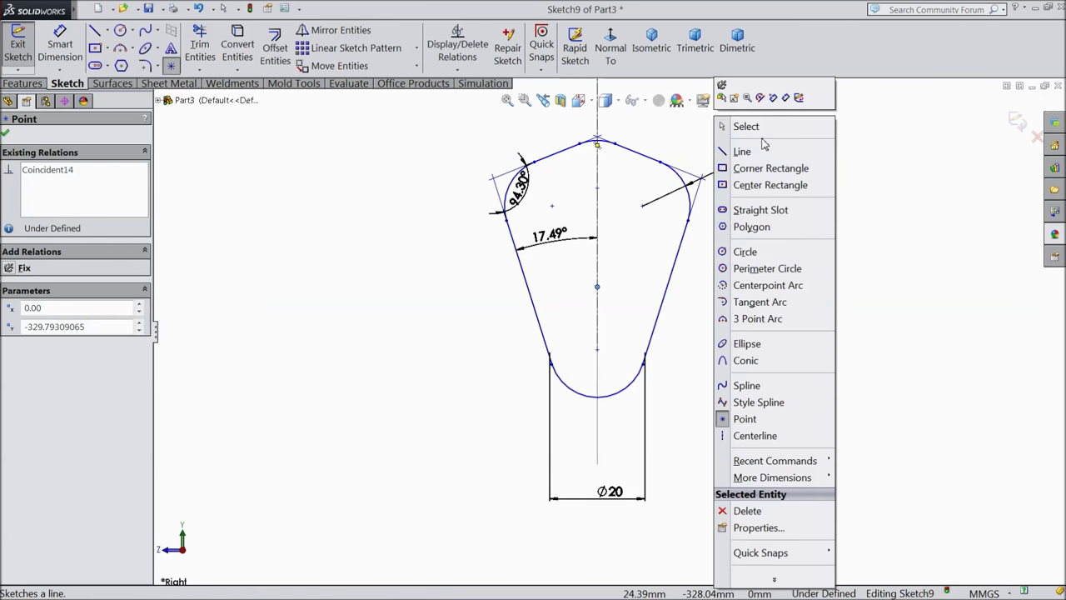
{"action": "left_click", "coordinate": [763, 131]}
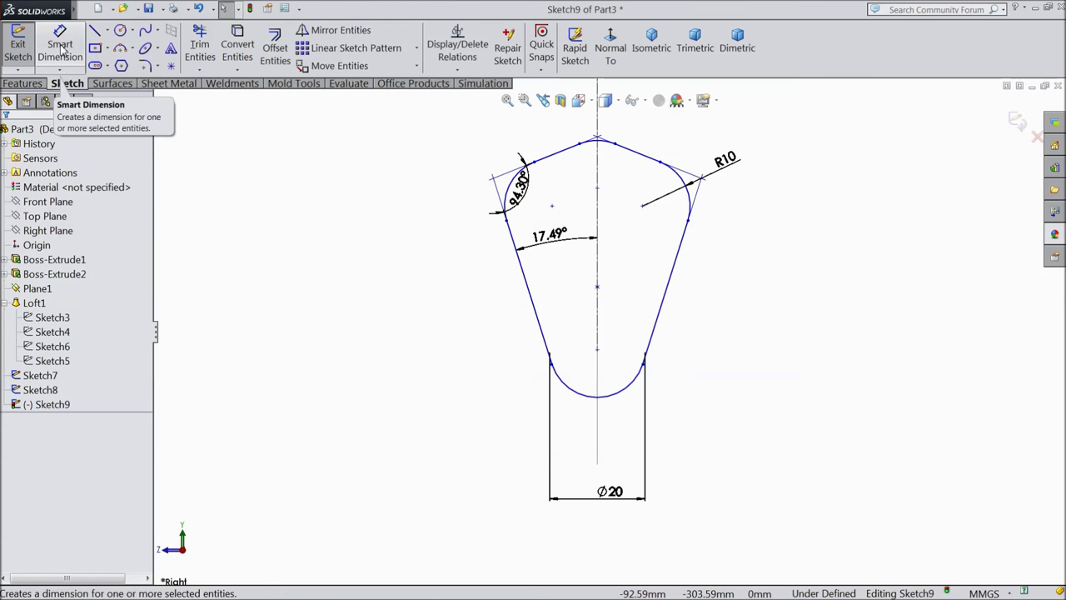
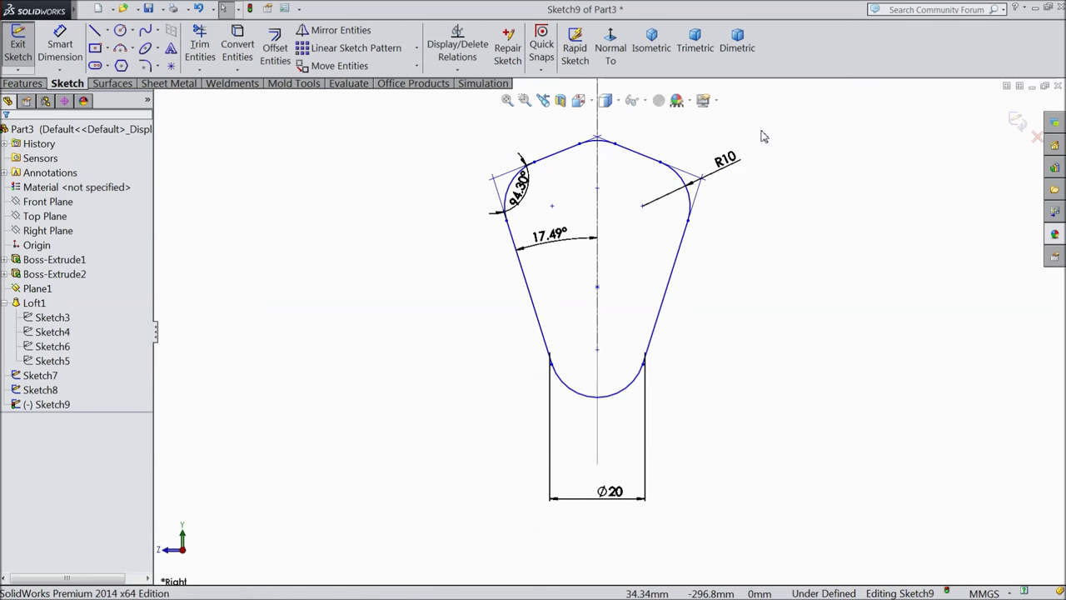
Step: Dimension two vertical spacings between centreline points on the tip profile as 21.99 mm each
{"action": "left_click", "coordinate": [61, 50]}
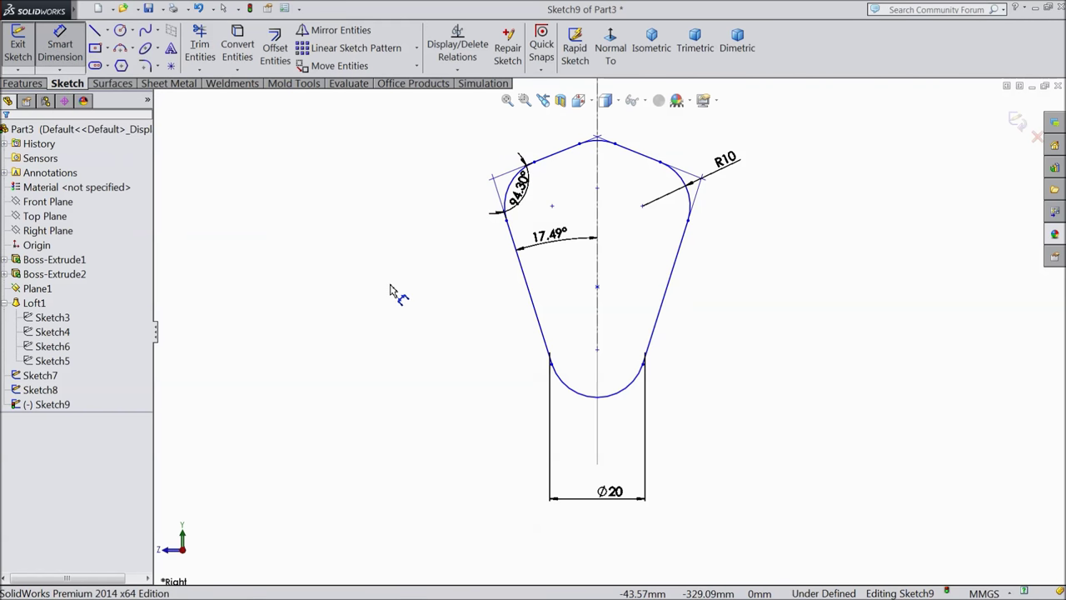
{"action": "left_click", "coordinate": [597, 349]}
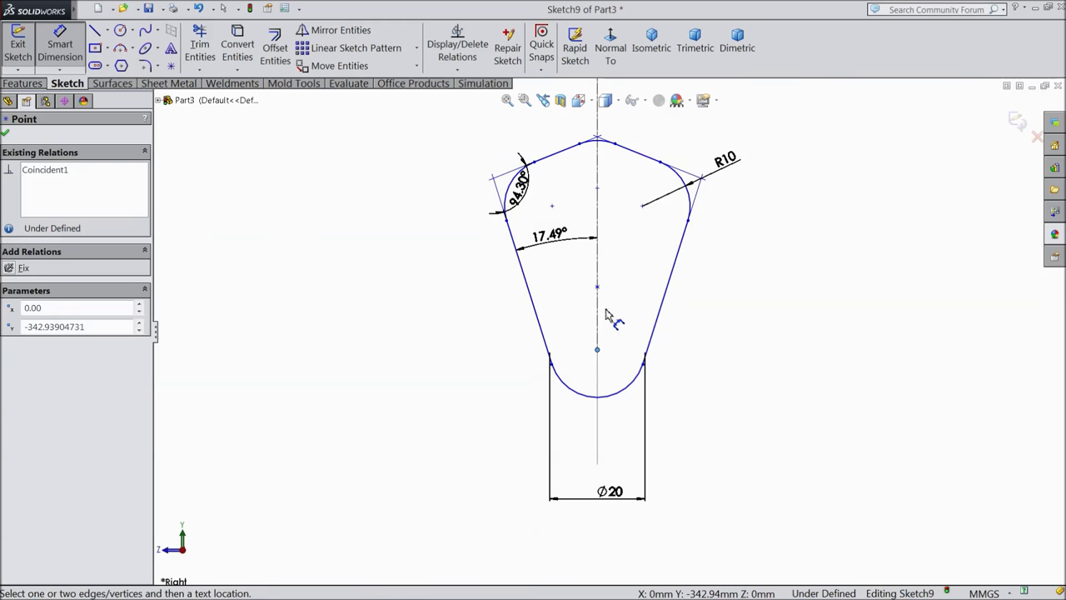
{"action": "left_click", "coordinate": [597, 288]}
{"action": "left_click", "coordinate": [692, 321]}
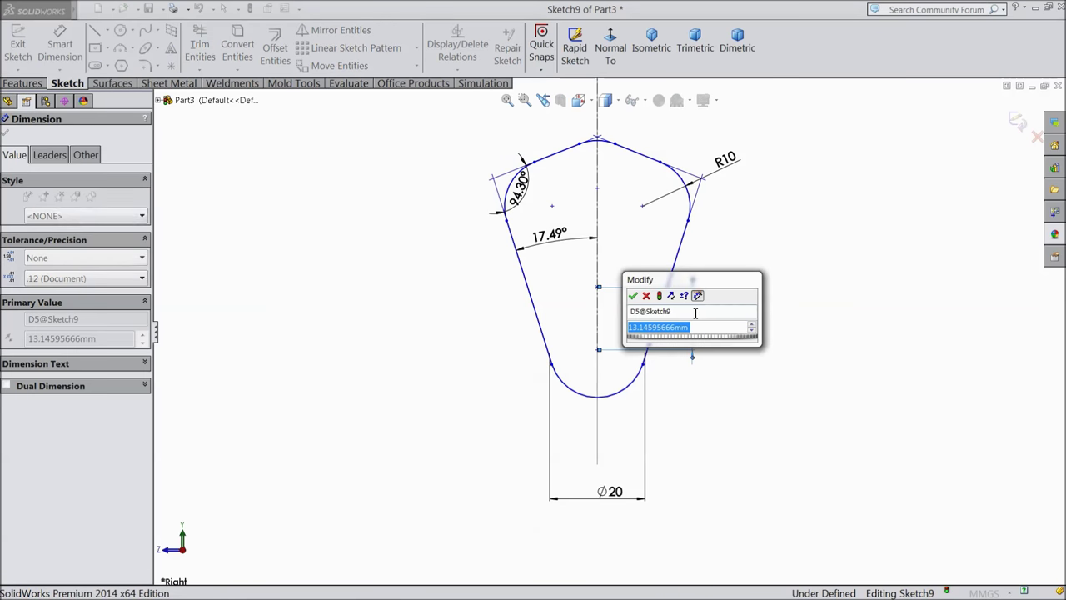
{"action": "type", "text": "21.99"}
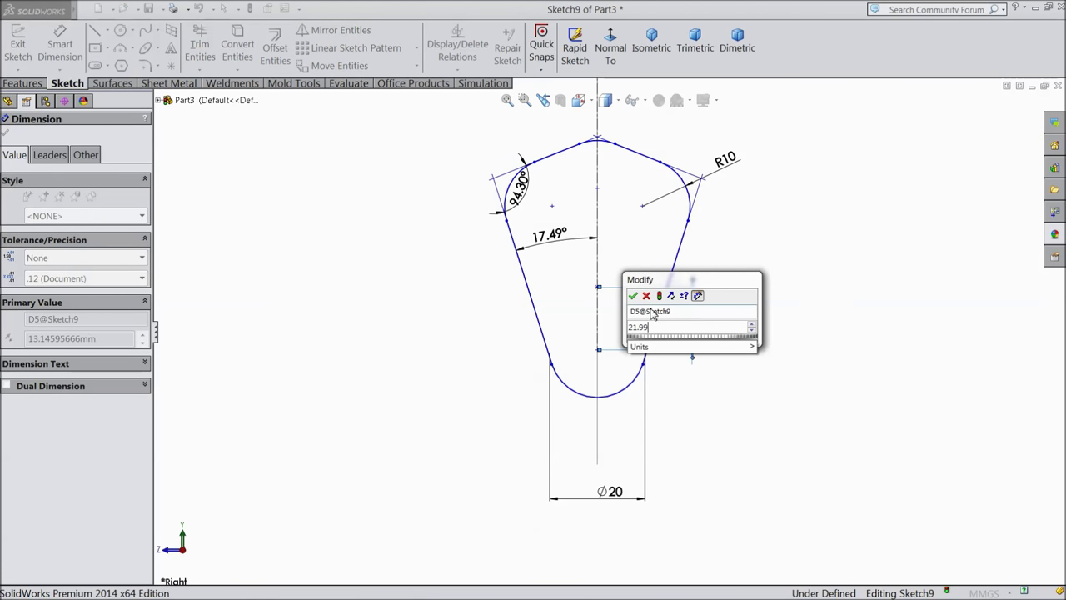
{"action": "left_click", "coordinate": [634, 296]}
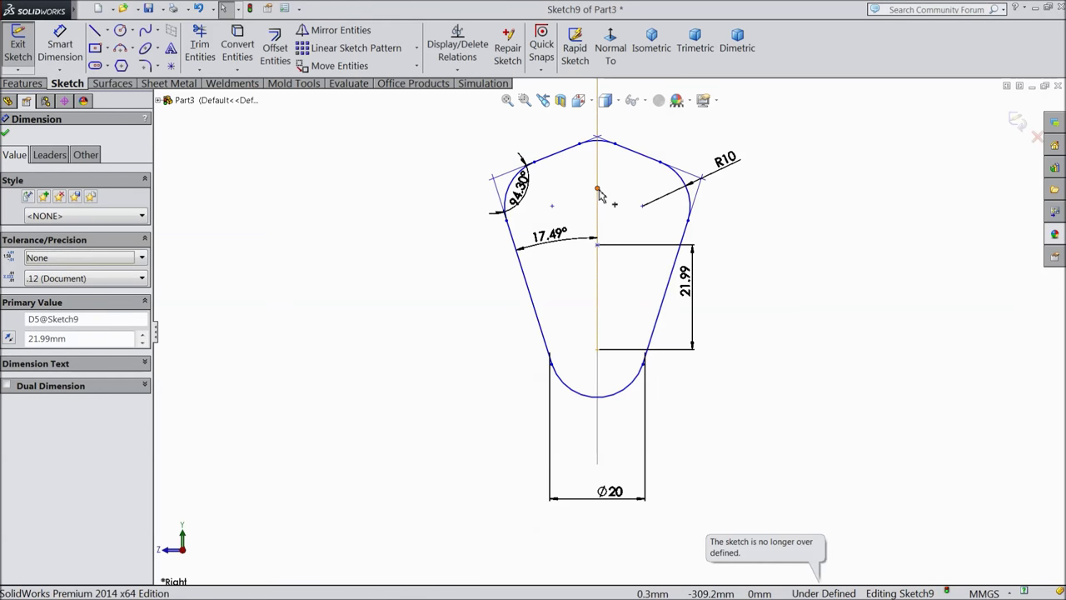
{"action": "left_click", "coordinate": [598, 242]}
{"action": "right_click_drag", "start_coordinate": [601, 235], "coordinate": [598, 204]}
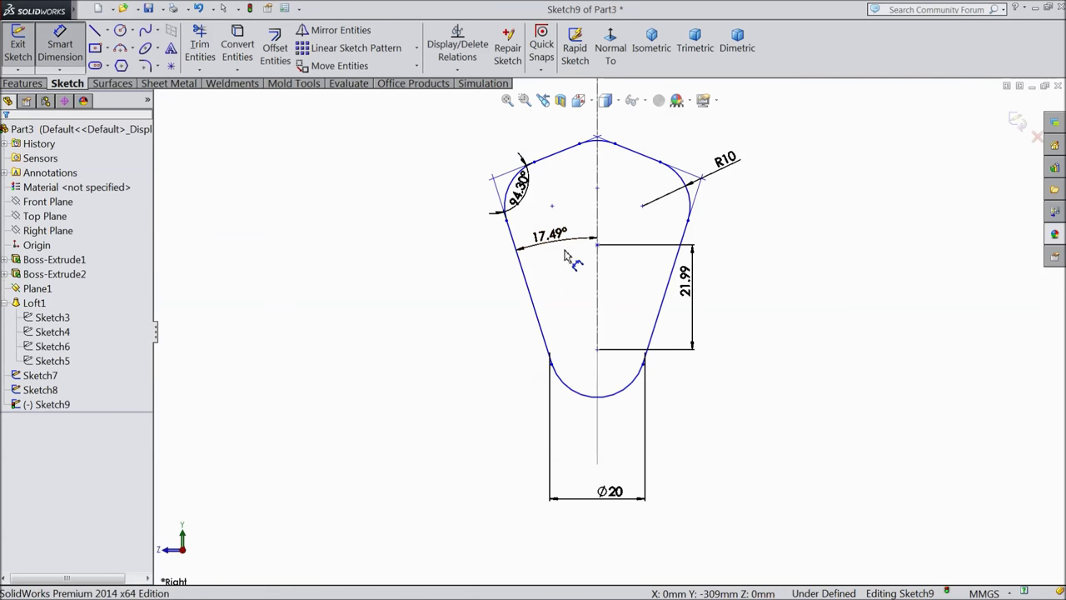
{"action": "left_click", "coordinate": [597, 188]}
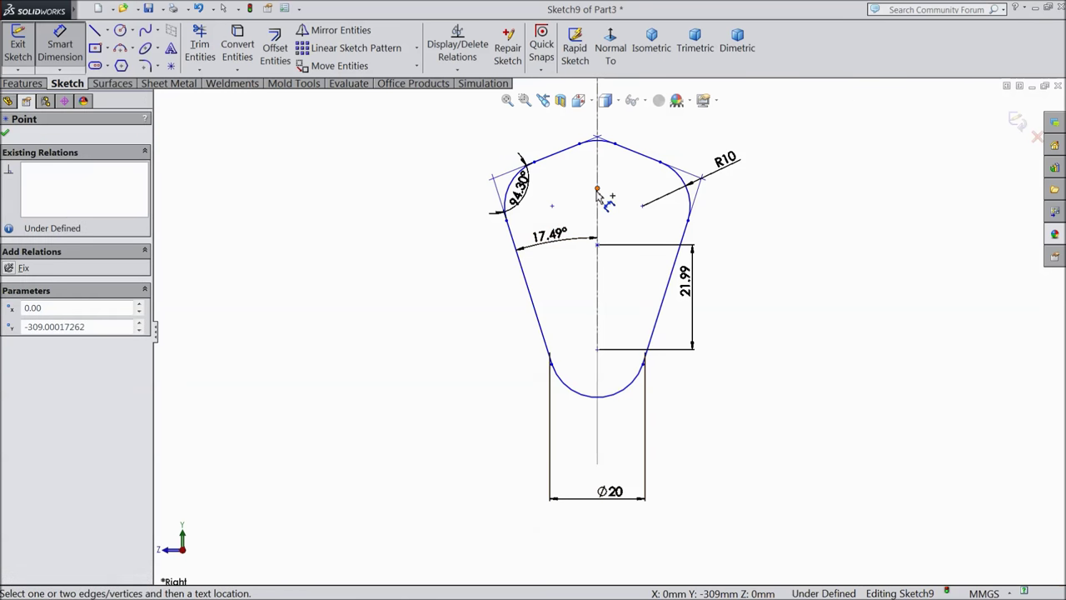
{"action": "left_click", "coordinate": [597, 244]}
{"action": "left_click", "coordinate": [731, 238]}
{"action": "type", "text": "21.99"}
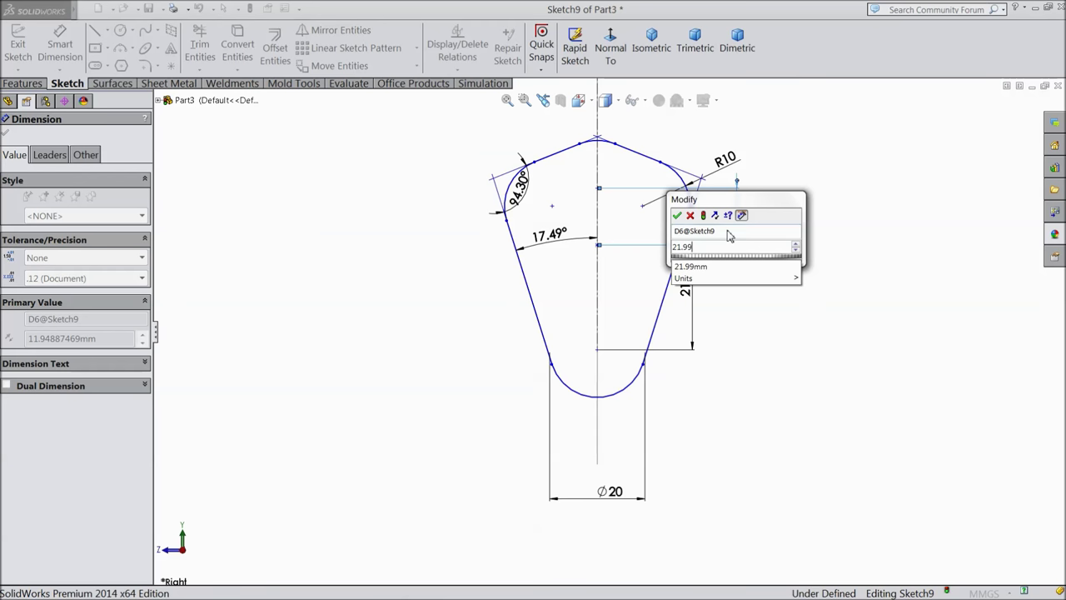
{"action": "left_click", "coordinate": [677, 215]}
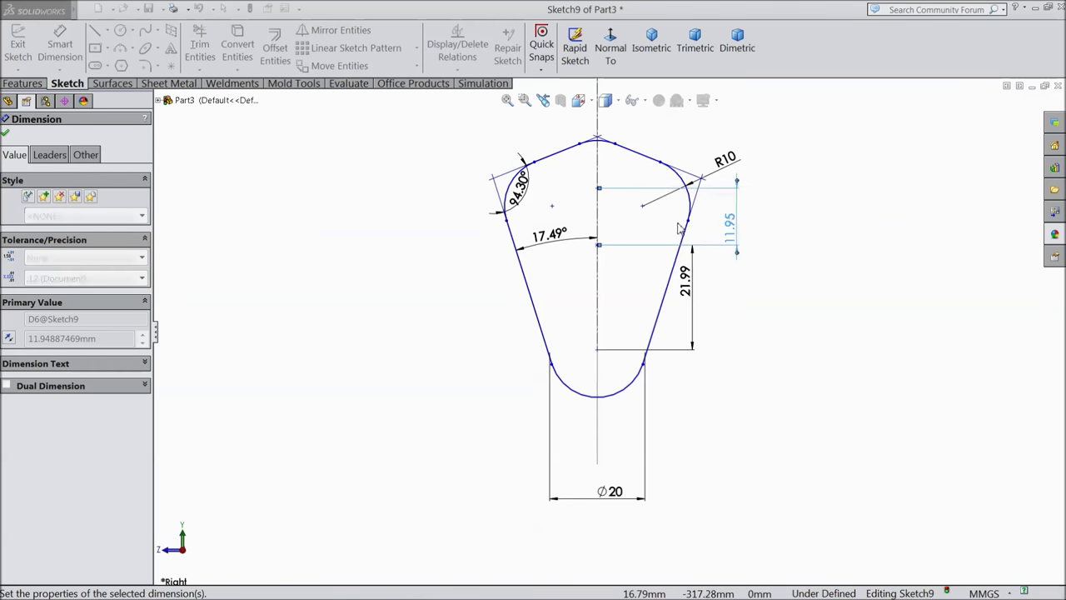
Step: Place a sketch point on the guide curve below the profile's ∅20 rounded end
{"action": "scroll", "coordinate": [629, 333], "scroll_direction": "up", "scroll_amount": 2}
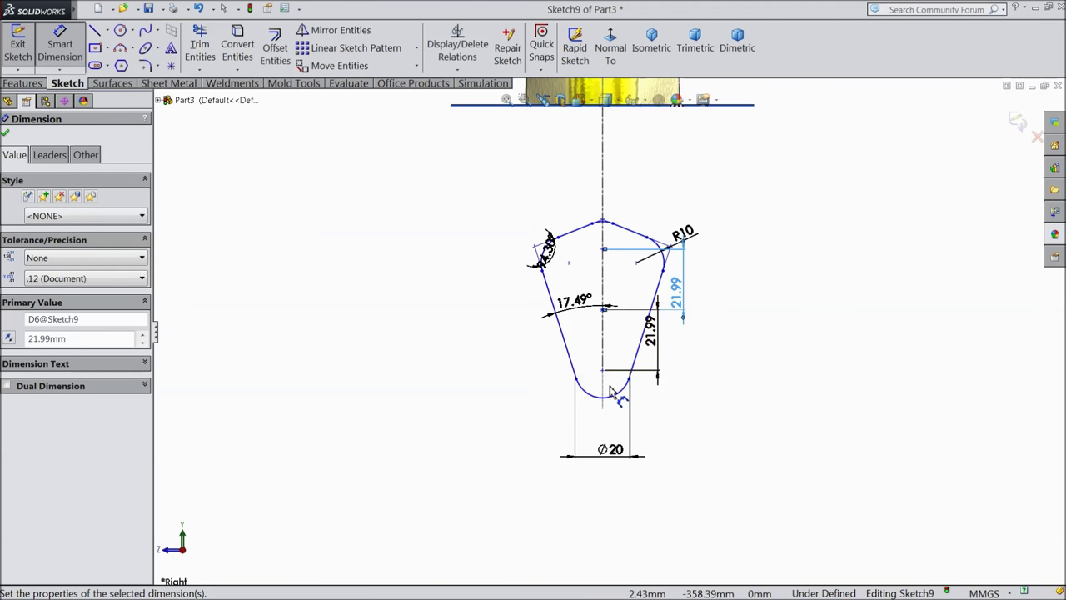
{"action": "scroll", "coordinate": [613, 389], "scroll_direction": "up", "scroll_amount": 1}
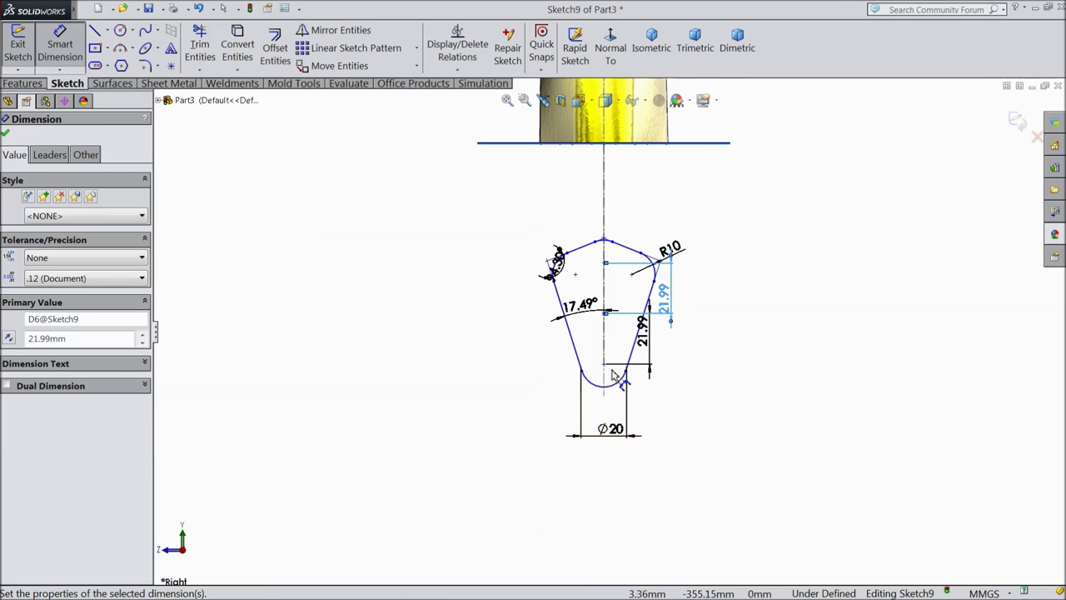
{"action": "key", "text": "Escape"}
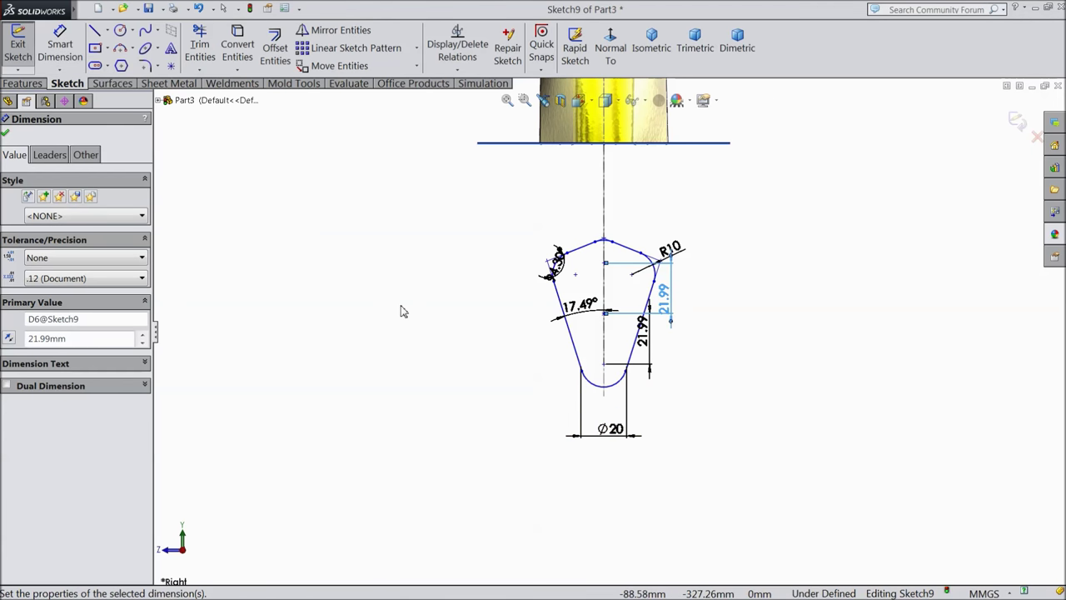
{"action": "middle_click_drag", "start_coordinate": [400, 311], "coordinate": [467, 316]}
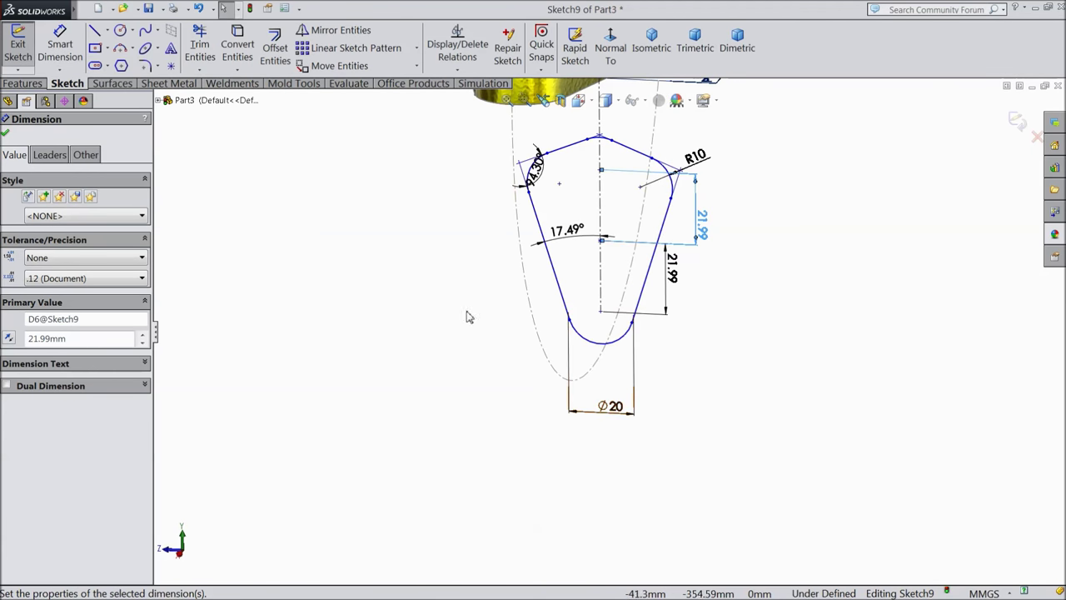
{"action": "left_click", "coordinate": [171, 67]}
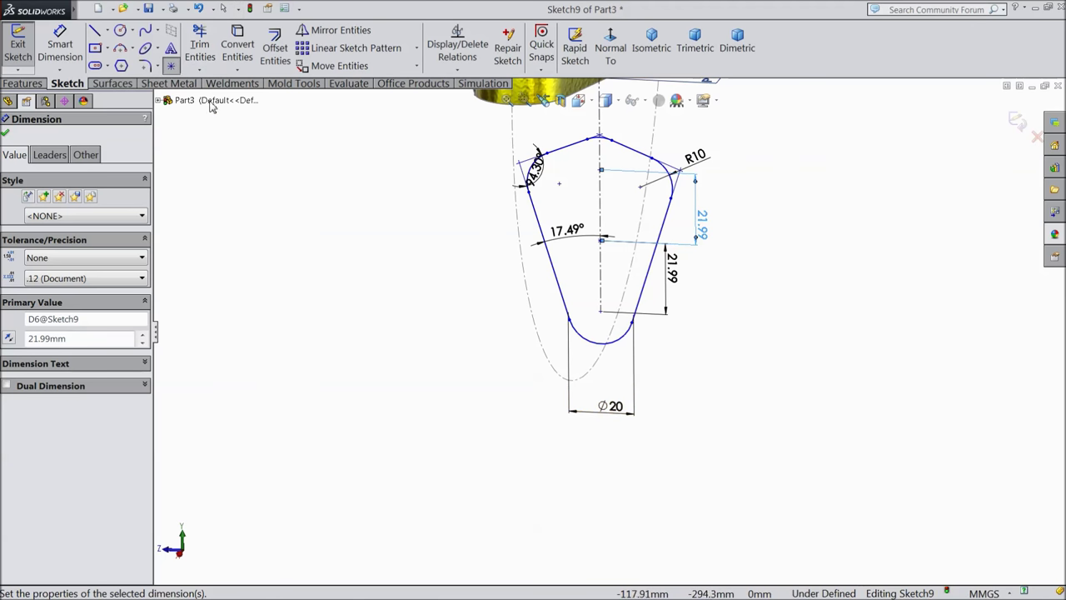
{"action": "scroll", "coordinate": [588, 338], "scroll_direction": "down", "scroll_amount": 3}
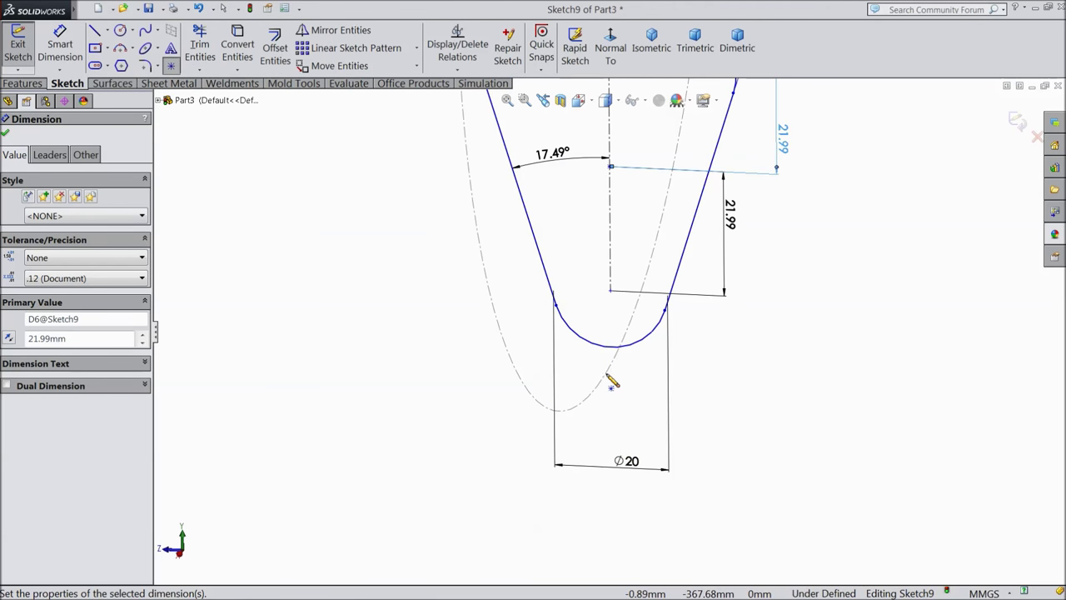
{"action": "left_click", "coordinate": [606, 380]}
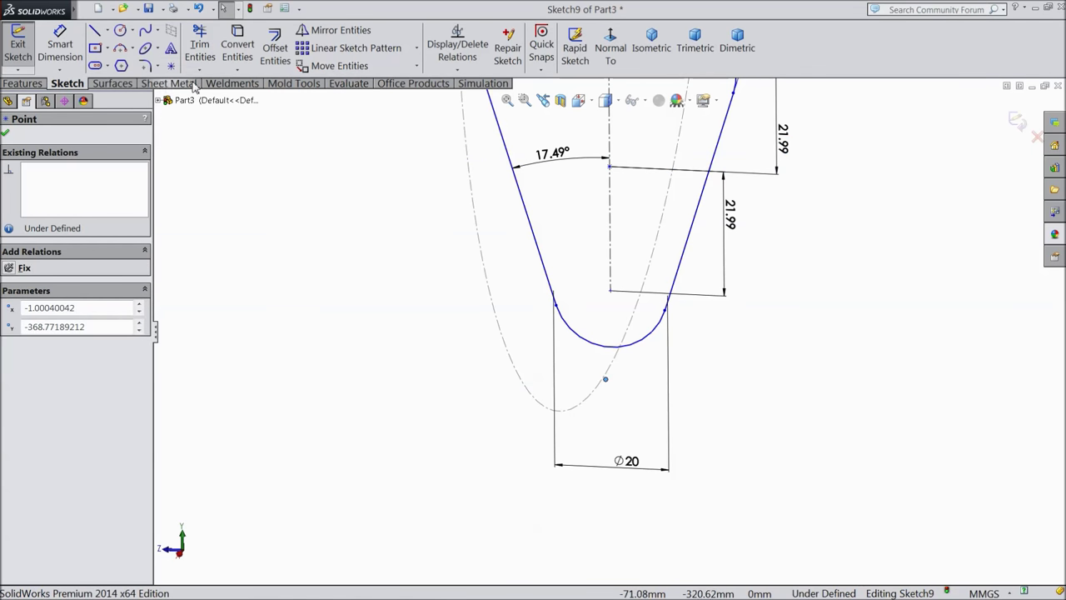
Step: Pierce the point onto the guide curve and make the bottom arc coincident with it, fully defining Sketch9
{"action": "scroll", "coordinate": [634, 431], "scroll_direction": "down", "scroll_amount": 2}
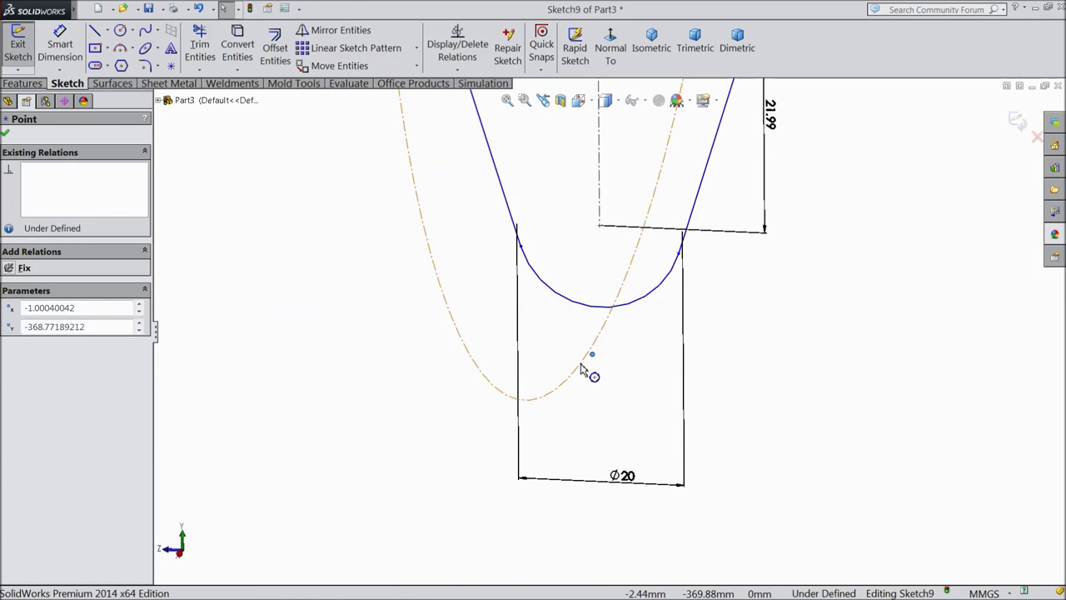
{"action": "left_click", "coordinate": [582, 369], "text": "ctrl"}
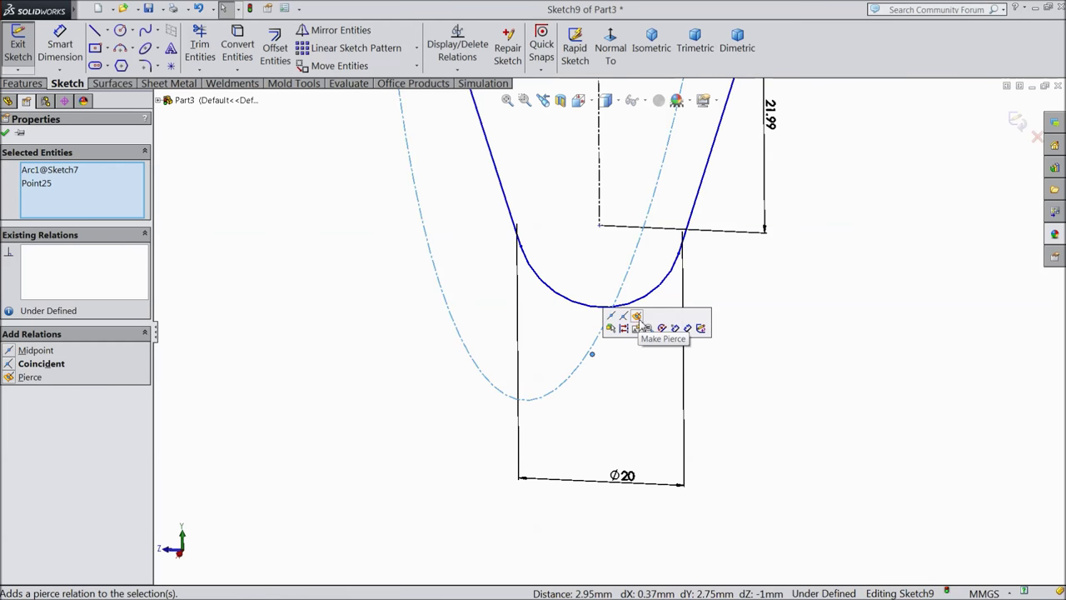
{"action": "left_click", "coordinate": [638, 317]}
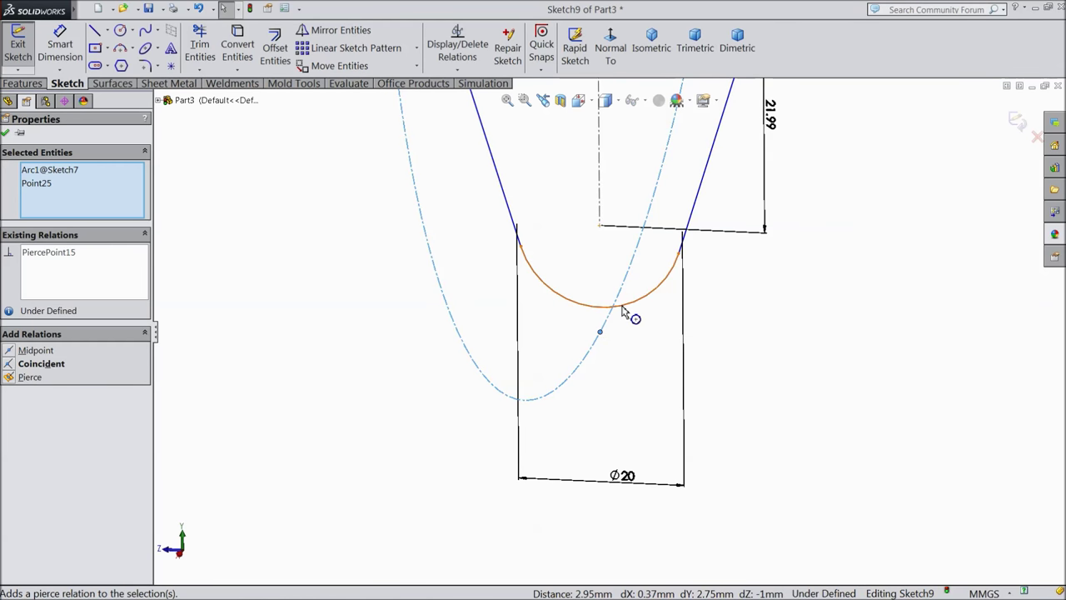
{"action": "left_click", "coordinate": [625, 308]}
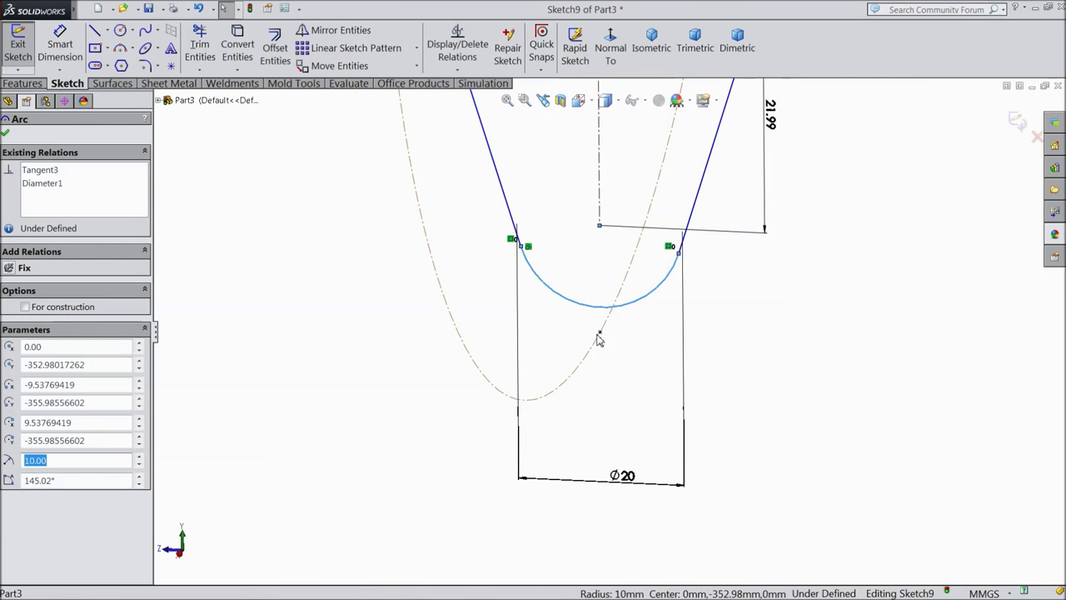
{"action": "left_click", "coordinate": [599, 333], "text": "ctrl"}
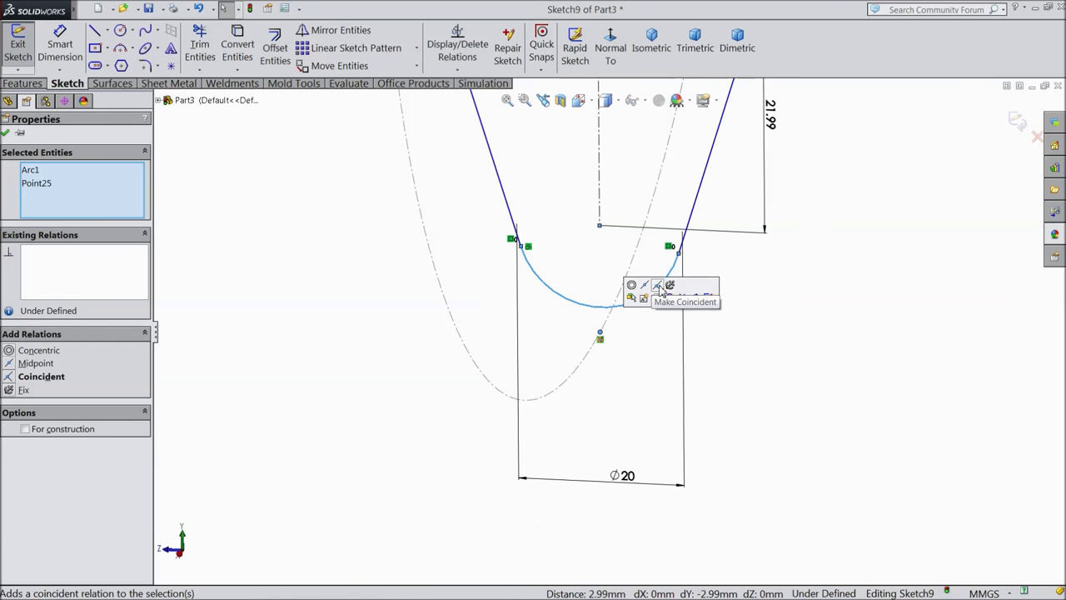
{"action": "left_click", "coordinate": [657, 286]}
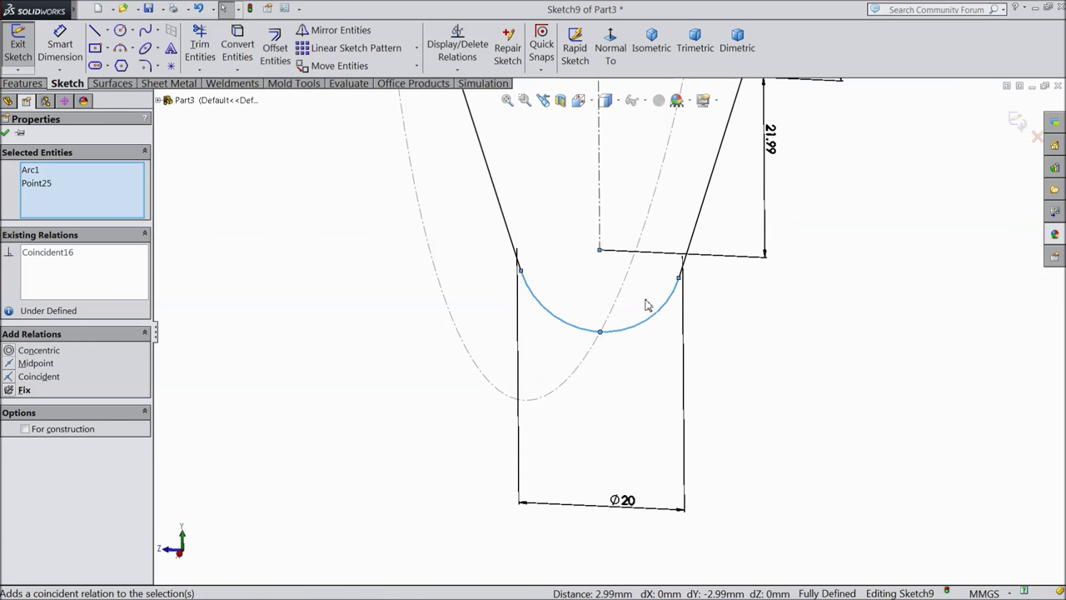
{"action": "scroll", "coordinate": [596, 343], "scroll_direction": "up", "scroll_amount": 5}
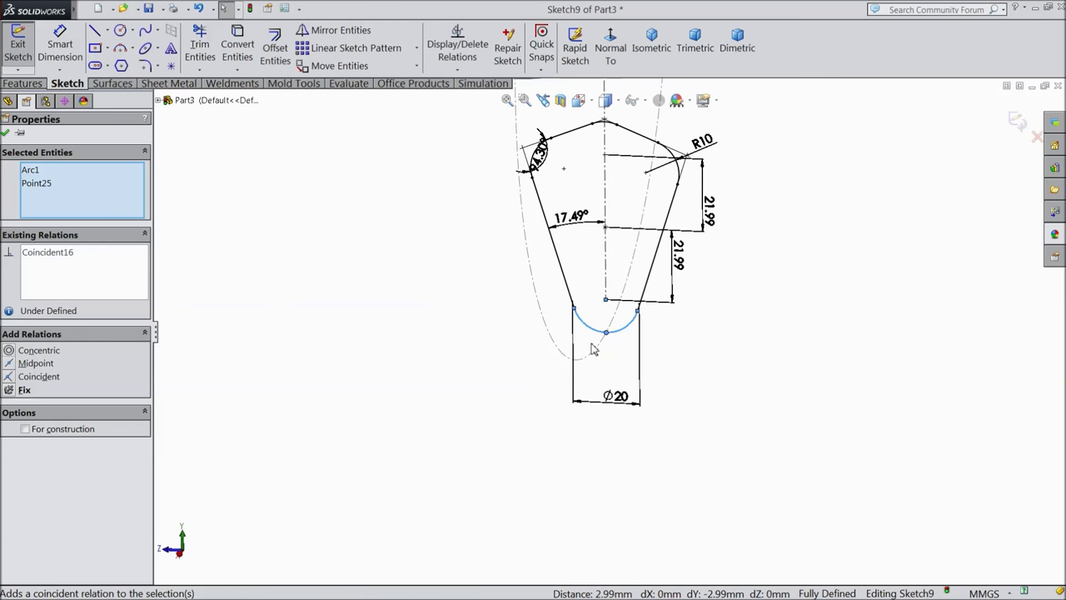
{"action": "left_click", "coordinate": [5, 134]}
Step: Exit Sketch9 and open a new Sketch10 on the Front Plane, viewed normal to it
{"action": "mouse_move", "coordinate": [453, 341]}
{"action": "middle_mouse_down"}
{"action": "mouse_move", "coordinate": [452, 280]}
{"action": "mouse_move", "coordinate": [477, 292]}
{"action": "mouse_move", "coordinate": [440, 309]}
{"action": "mouse_move", "coordinate": [473, 287]}
{"action": "mouse_move", "coordinate": [447, 304]}
{"action": "mouse_move", "coordinate": [624, 317]}
{"action": "mouse_move", "coordinate": [633, 338]}
{"action": "mouse_move", "coordinate": [624, 366]}
{"action": "middle_mouse_up"}
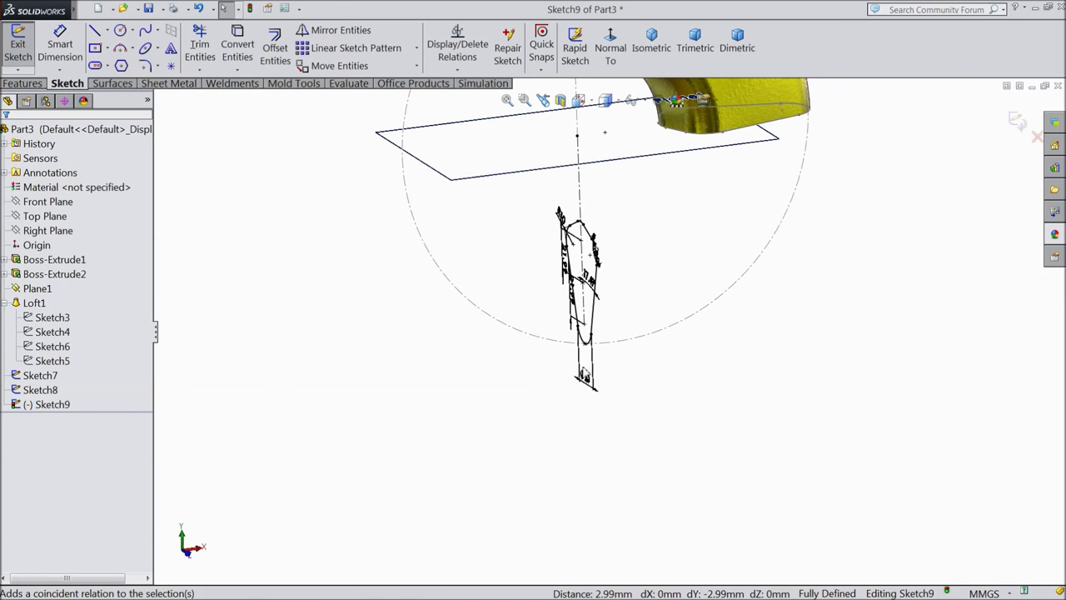
{"action": "left_click", "coordinate": [1017, 121]}
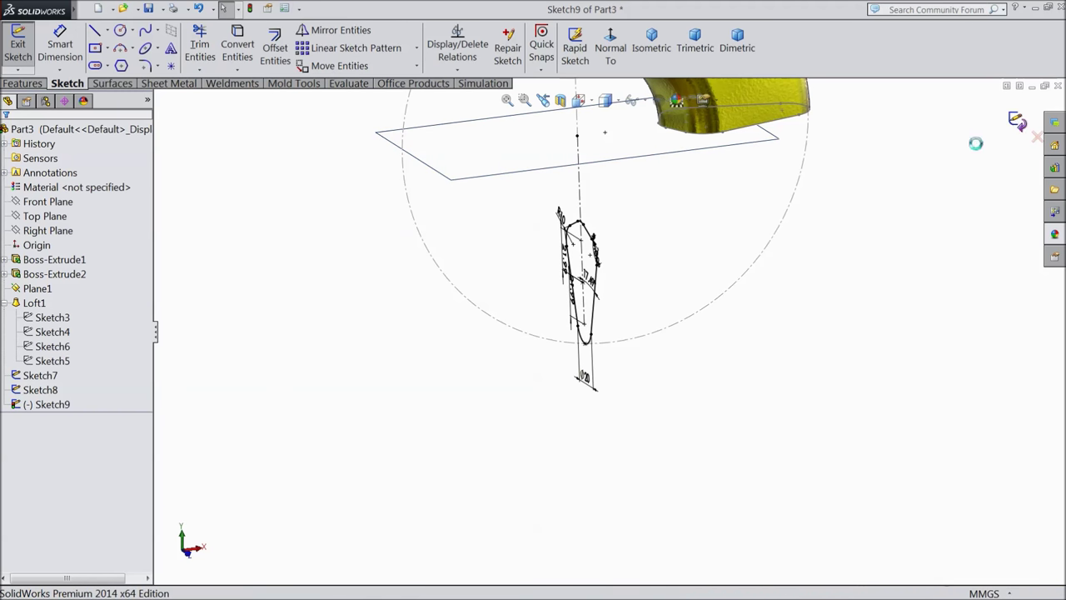
{"action": "left_click", "coordinate": [30, 203]}
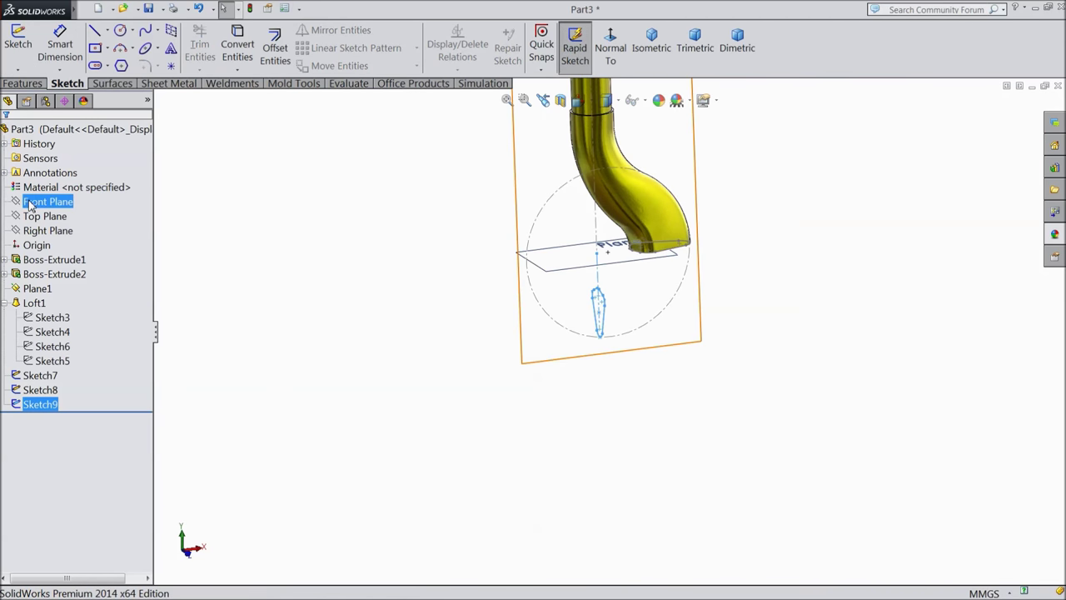
{"action": "left_click", "coordinate": [30, 205]}
{"action": "left_click", "coordinate": [36, 185]}
{"action": "left_click", "coordinate": [611, 48]}
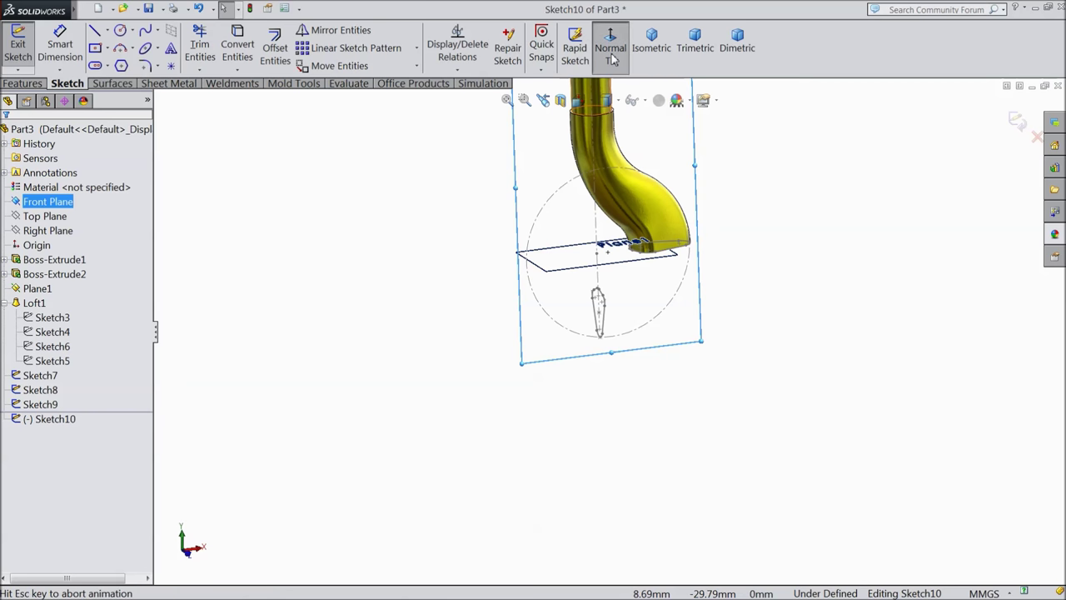
{"action": "scroll", "coordinate": [642, 491], "scroll_direction": "down", "scroll_amount": 1}
{"action": "scroll", "coordinate": [623, 392], "scroll_direction": "down", "scroll_amount": 3}
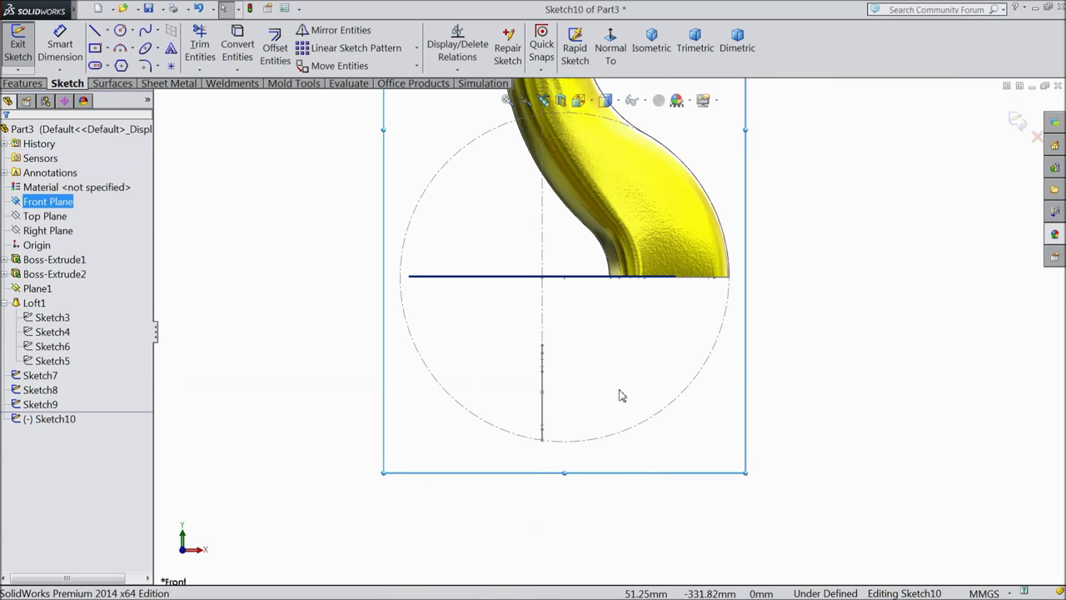
{"action": "scroll", "coordinate": [620, 394], "scroll_direction": "down", "scroll_amount": 2}
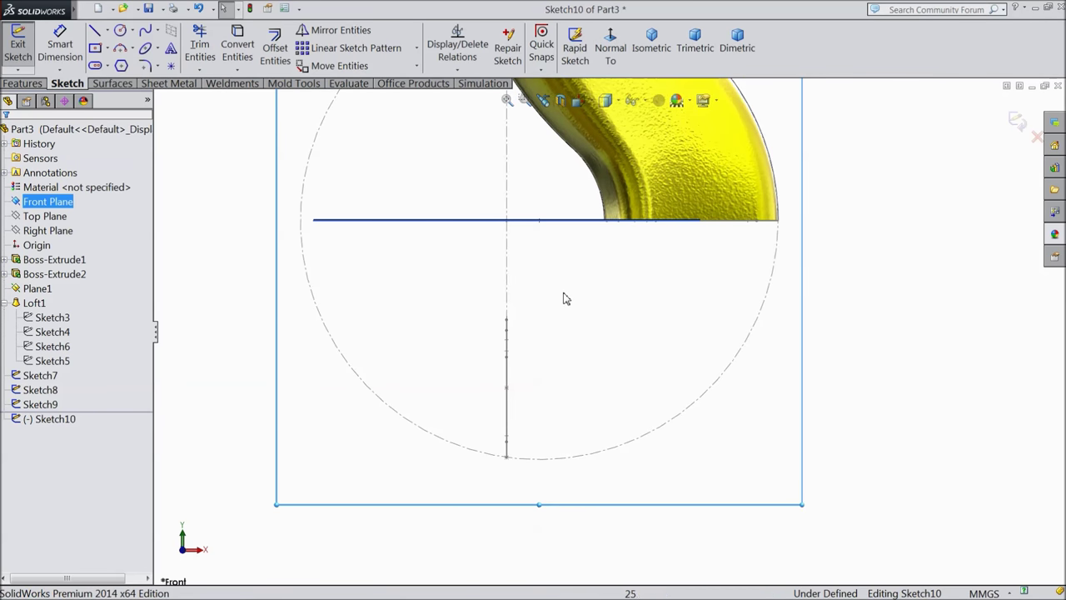
{"action": "left_click", "coordinate": [134, 50]}
Step: Draw a 110.03 mm, 98.02° centrepoint arc from the line's midpoint, right end to the centreline's lower end
{"action": "left_click", "coordinate": [150, 65]}
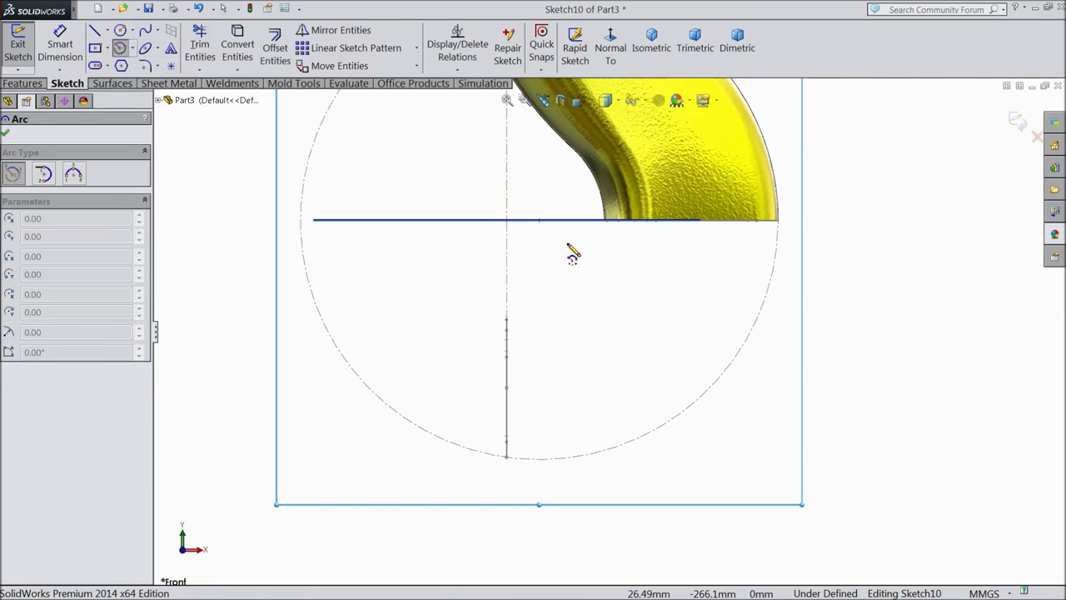
{"action": "left_click", "coordinate": [540, 220]}
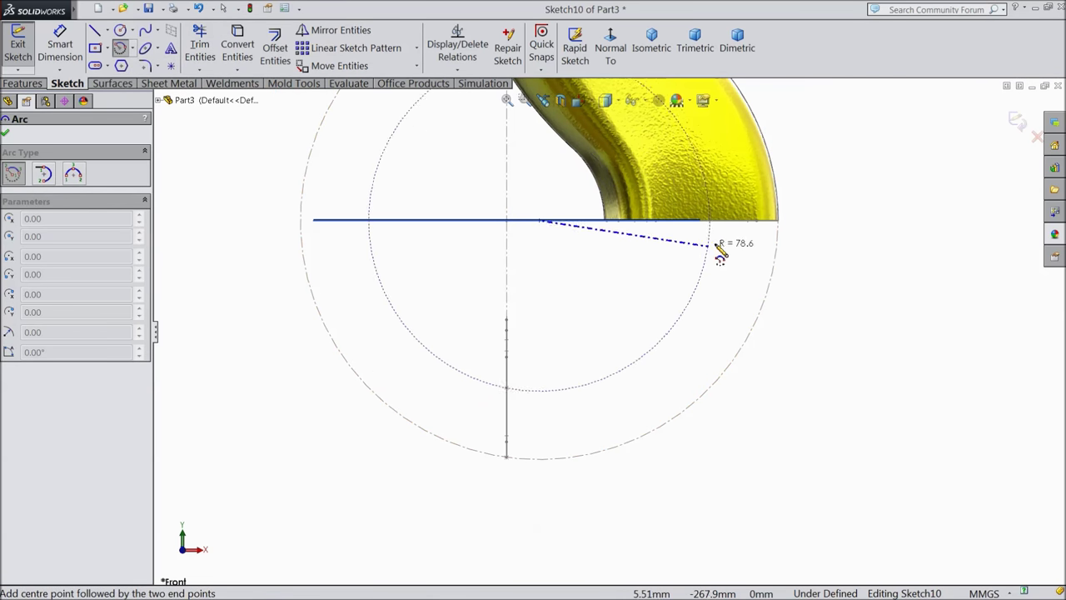
{"action": "left_click", "coordinate": [779, 221]}
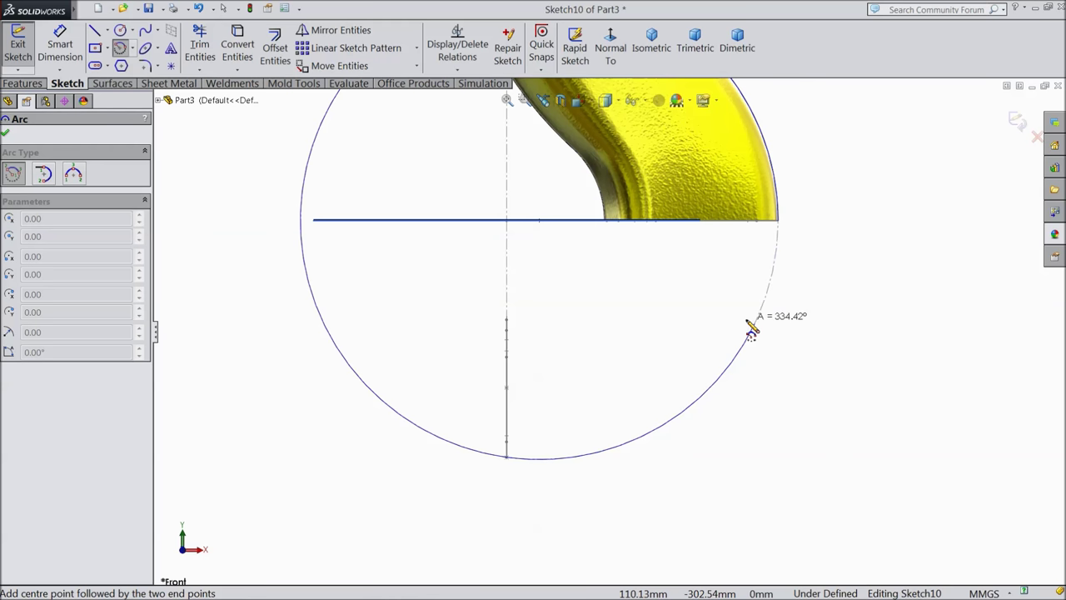
{"action": "scroll", "coordinate": [752, 329], "scroll_direction": "up", "scroll_amount": 2}
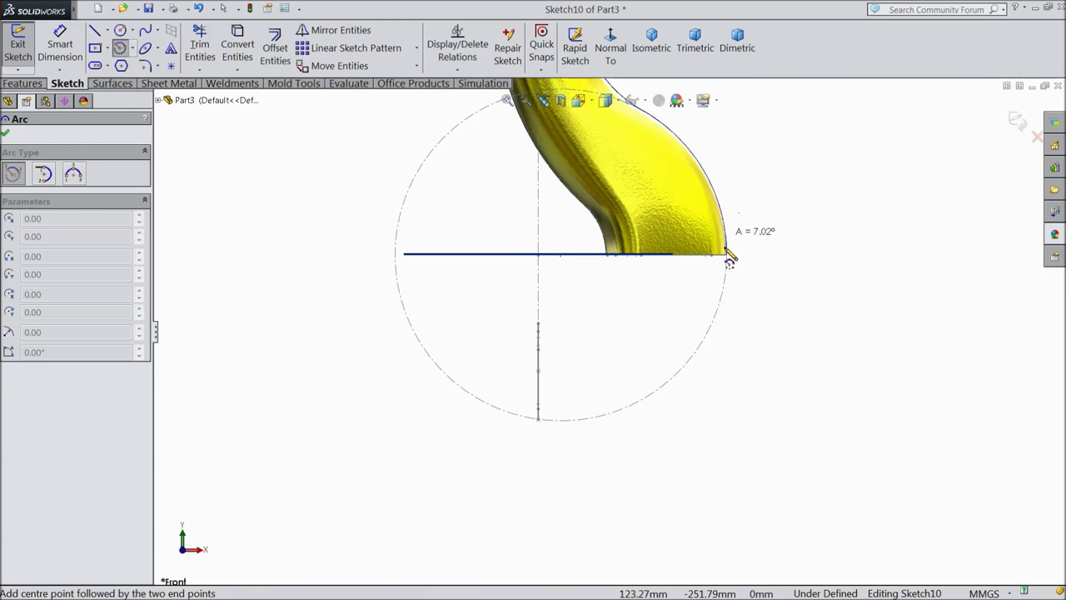
{"action": "scroll", "coordinate": [707, 333], "scroll_direction": "down", "scroll_amount": 1}
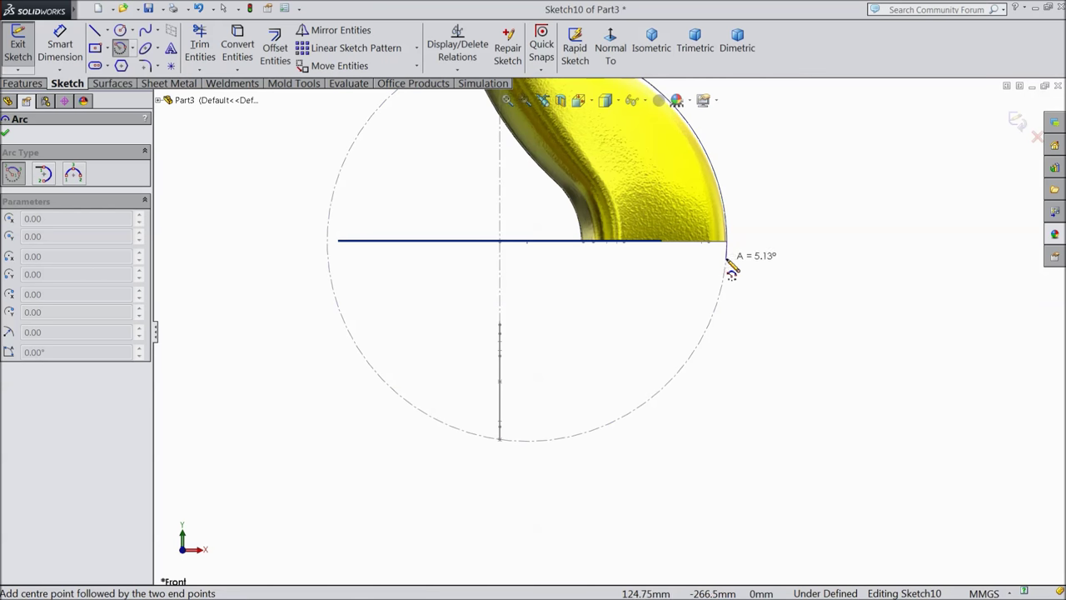
{"action": "scroll", "coordinate": [714, 267], "scroll_direction": "up", "scroll_amount": 1}
{"action": "scroll", "coordinate": [673, 305], "scroll_direction": "down", "scroll_amount": 1}
{"action": "scroll", "coordinate": [666, 309], "scroll_direction": "down", "scroll_amount": 2}
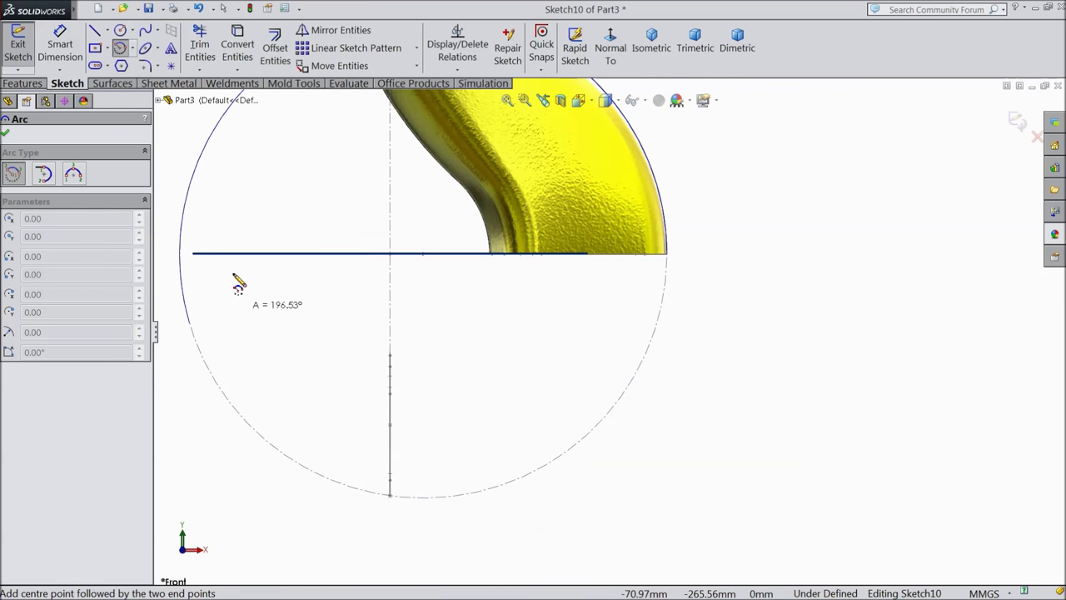
{"action": "scroll", "coordinate": [340, 214], "scroll_direction": "up", "scroll_amount": 2}
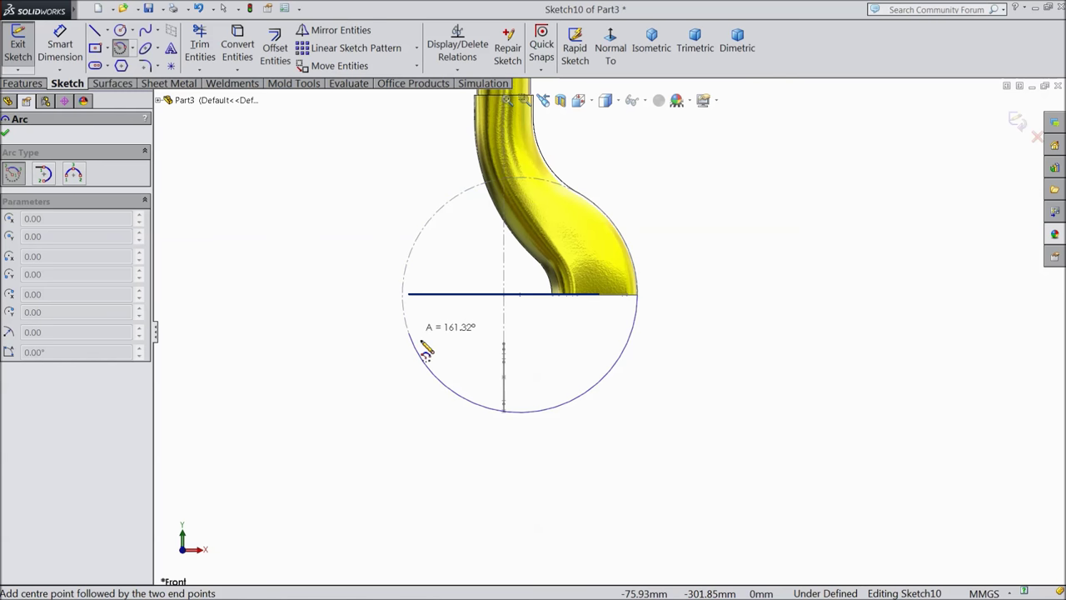
{"action": "scroll", "coordinate": [508, 414], "scroll_direction": "down", "scroll_amount": 2}
{"action": "scroll", "coordinate": [511, 414], "scroll_direction": "down", "scroll_amount": 1}
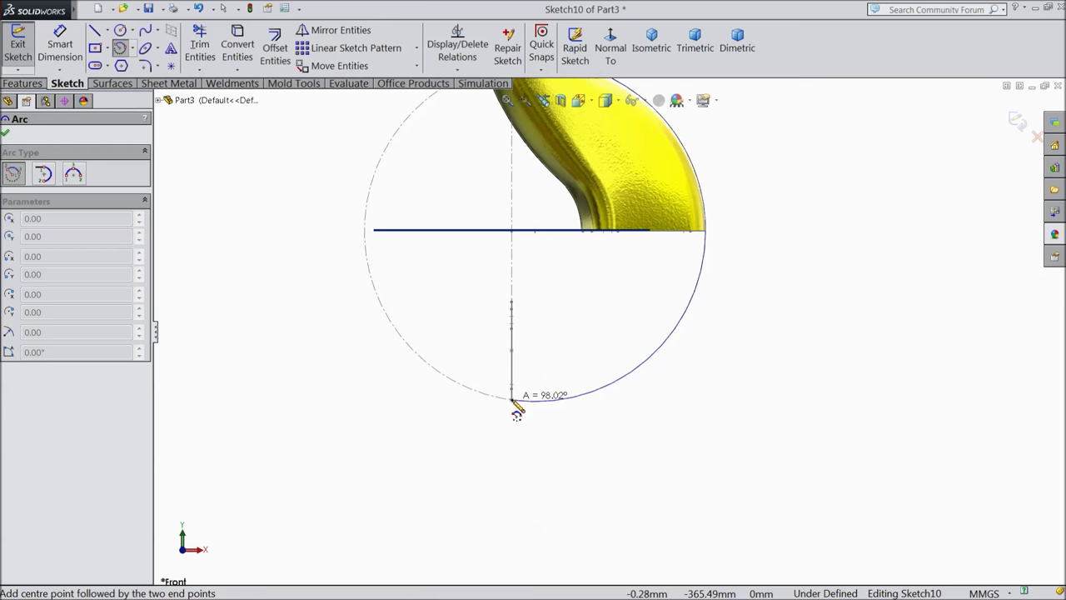
{"action": "left_click", "coordinate": [511, 402]}
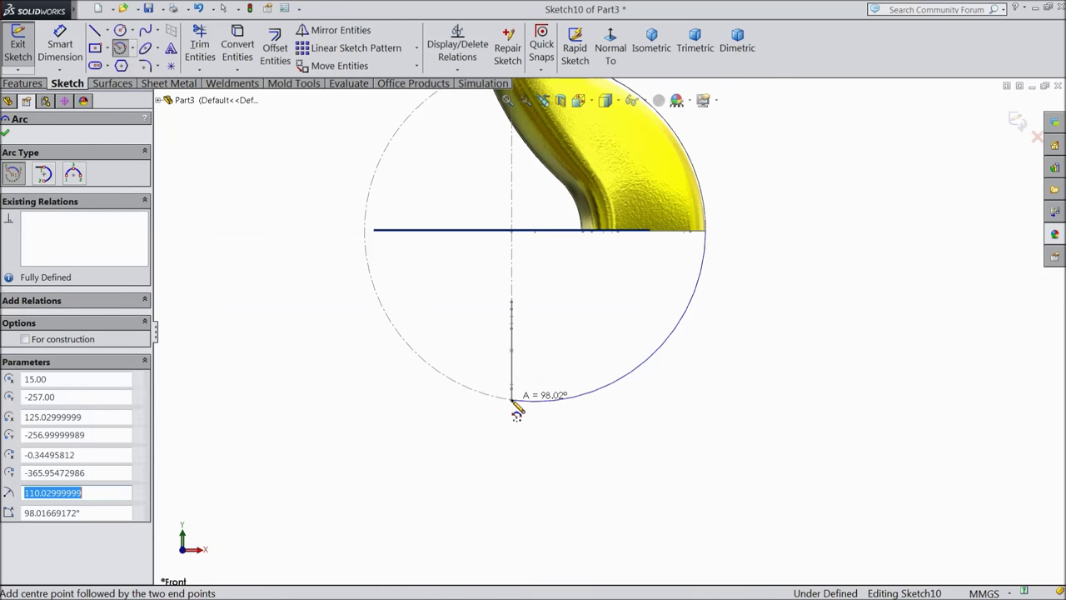
{"action": "right_click", "coordinate": [477, 426]}
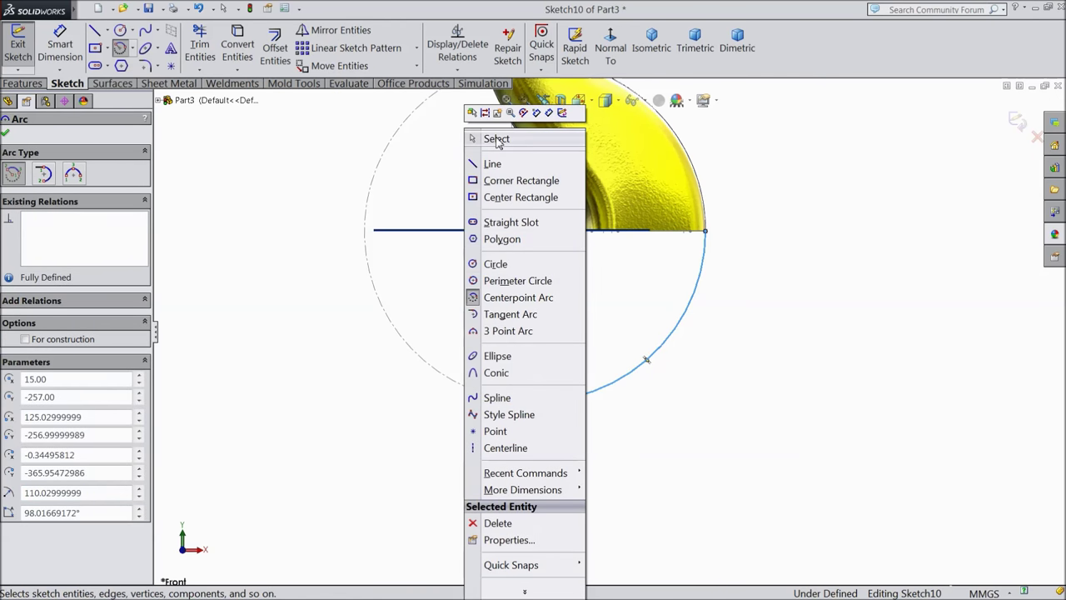
Step: Make the arc's lower end coincident with Arc1@Sketch9, deleting the conflicting Pierce relation
{"action": "left_click", "coordinate": [498, 139]}
{"action": "mouse_move", "coordinate": [552, 317]}
{"action": "middle_mouse_down"}
{"action": "mouse_move", "coordinate": [590, 352]}
{"action": "mouse_move", "coordinate": [518, 426]}
{"action": "middle_mouse_up"}
{"action": "scroll", "coordinate": [518, 426], "scroll_direction": "down", "scroll_amount": 3}
{"action": "scroll", "coordinate": [557, 314], "scroll_direction": "down", "scroll_amount": 3}
{"action": "scroll", "coordinate": [525, 387], "scroll_direction": "down", "scroll_amount": 3}
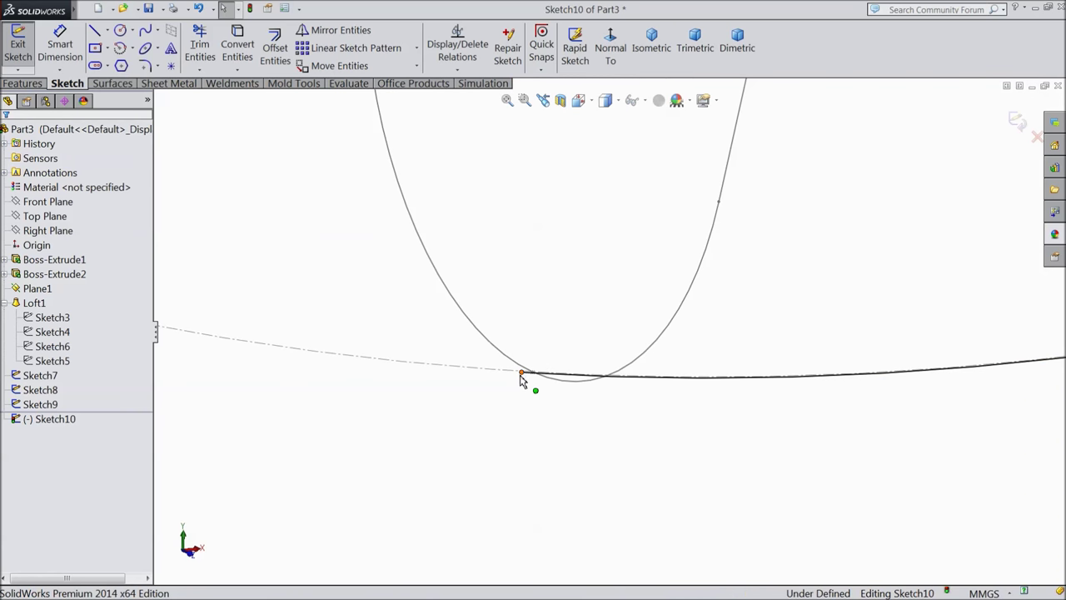
{"action": "left_click", "coordinate": [520, 375]}
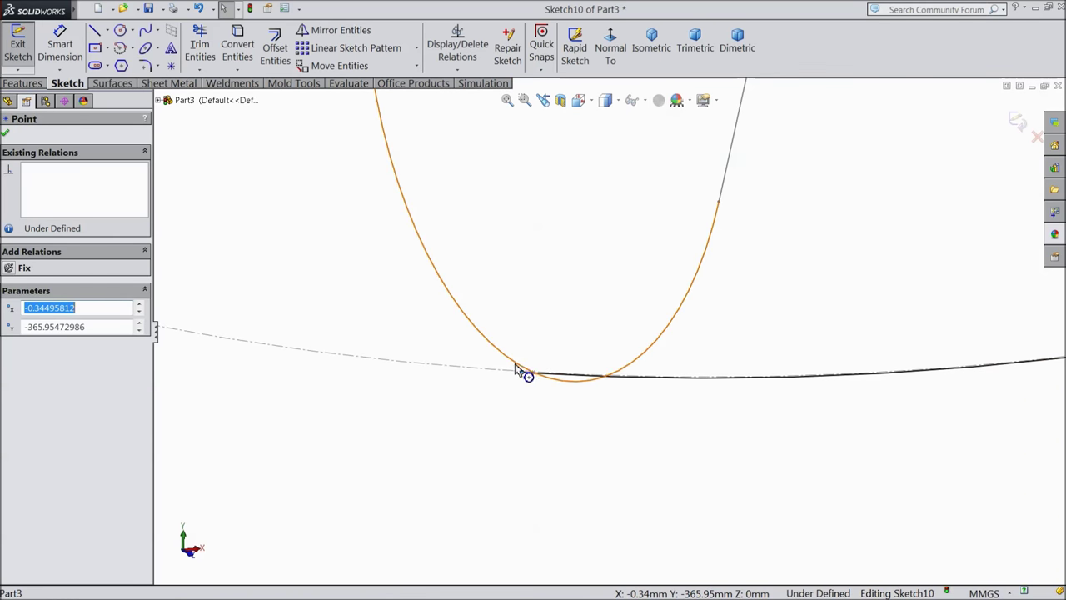
{"action": "left_click", "coordinate": [521, 370], "text": "ctrl"}
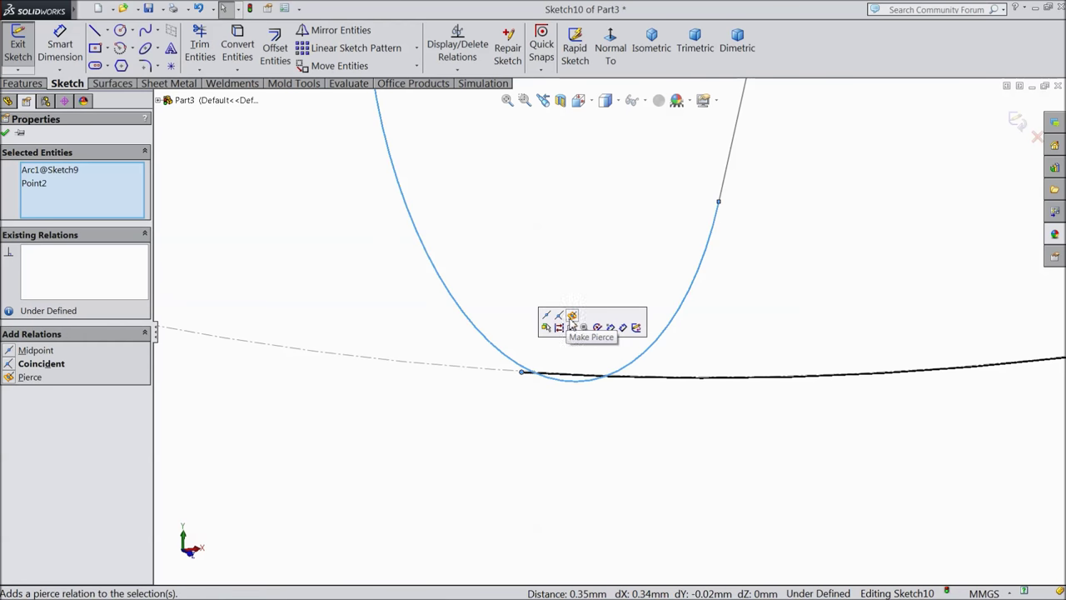
{"action": "left_click", "coordinate": [570, 323]}
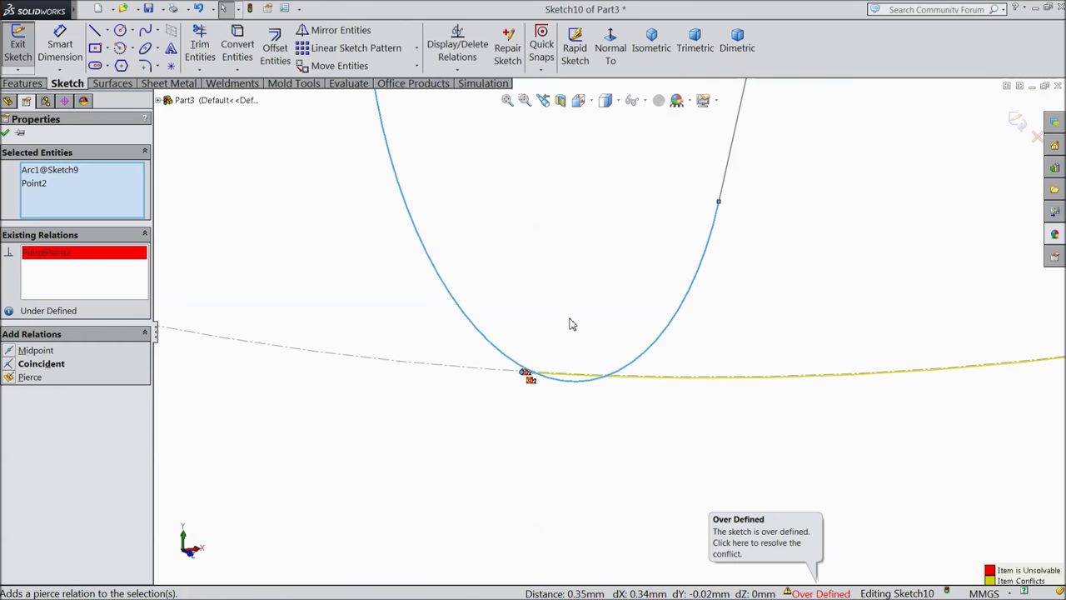
{"action": "right_click", "coordinate": [66, 258]}
{"action": "left_click", "coordinate": [93, 265]}
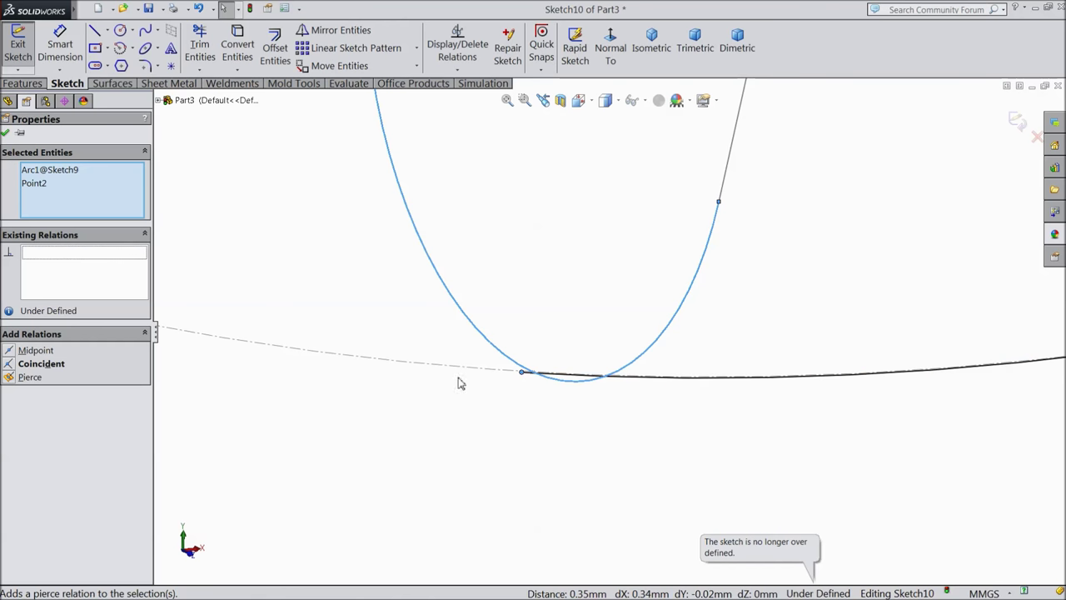
{"action": "left_click", "coordinate": [34, 364]}
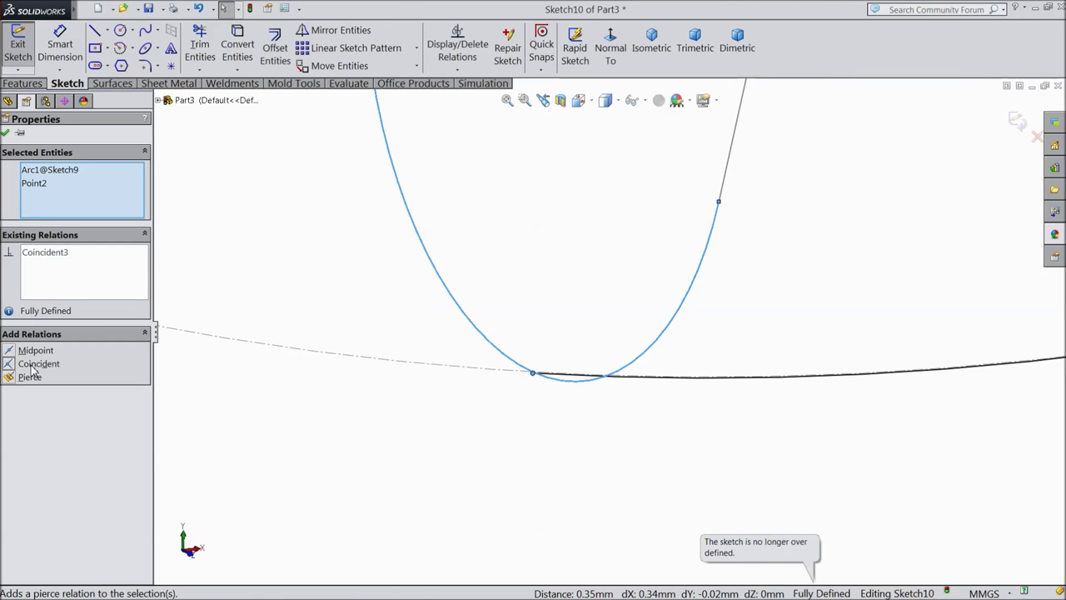
{"action": "left_click", "coordinate": [5, 134]}
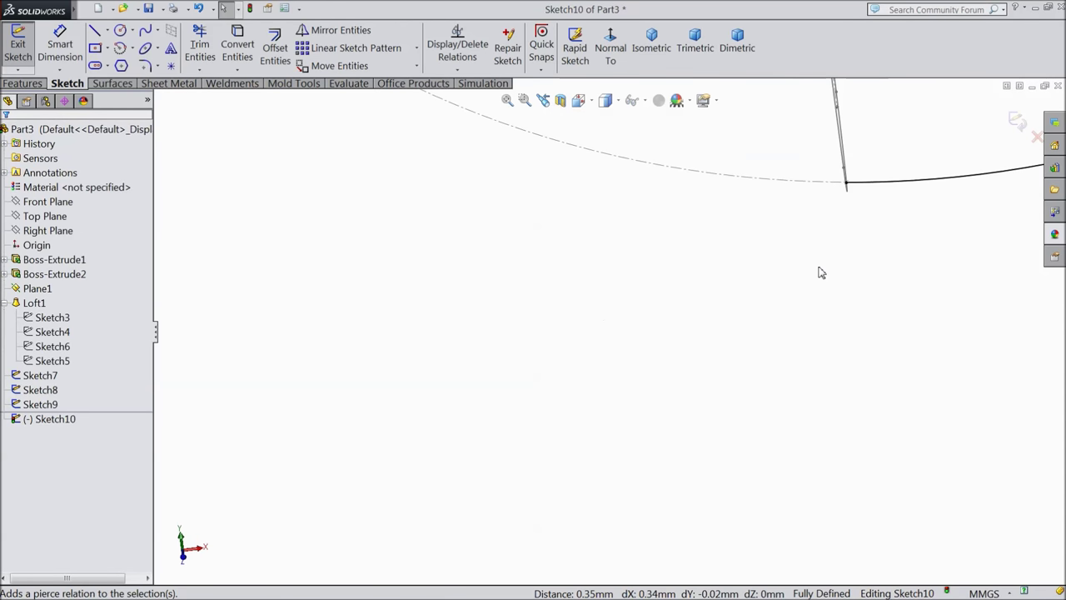
Step: Confirm the arc's upper end sits at (125.03, -257) on the loft edge and exit Sketch10
{"action": "mouse_move", "coordinate": [820, 273]}
{"action": "middle_mouse_down"}
{"action": "mouse_move", "coordinate": [514, 317]}
{"action": "mouse_move", "coordinate": [469, 281]}
{"action": "mouse_move", "coordinate": [469, 297]}
{"action": "mouse_move", "coordinate": [550, 241]}
{"action": "mouse_move", "coordinate": [578, 200]}
{"action": "mouse_move", "coordinate": [559, 227]}
{"action": "mouse_move", "coordinate": [777, 188]}
{"action": "mouse_move", "coordinate": [678, 279]}
{"action": "mouse_move", "coordinate": [661, 194]}
{"action": "mouse_move", "coordinate": [641, 209]}
{"action": "middle_mouse_up"}
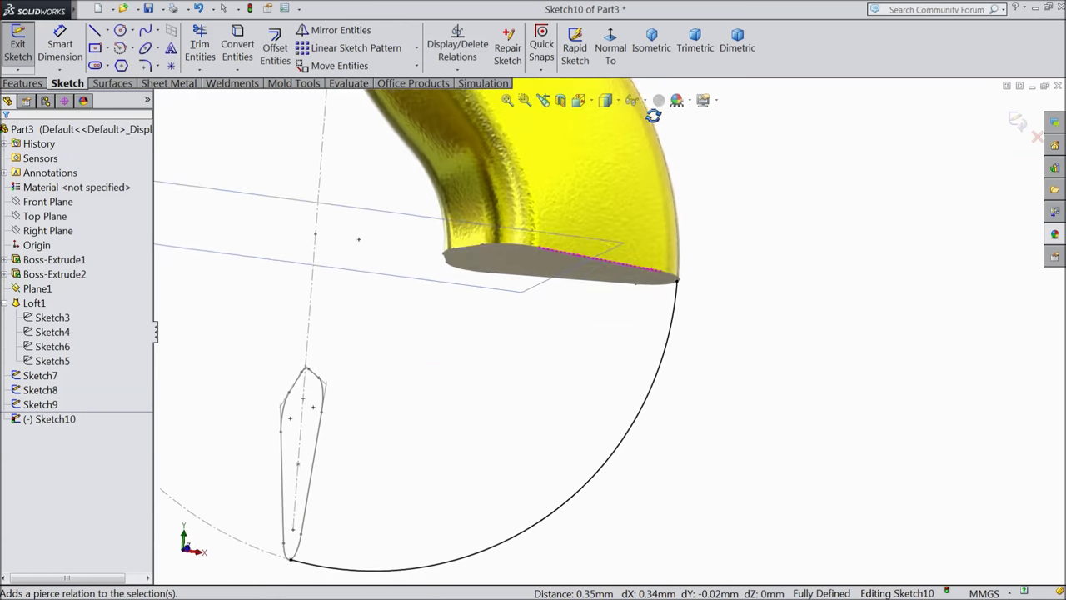
{"action": "mouse_move", "coordinate": [676, 112]}
{"action": "middle_mouse_down"}
{"action": "mouse_move", "coordinate": [607, 161]}
{"action": "mouse_move", "coordinate": [575, 117]}
{"action": "middle_mouse_up"}
{"action": "scroll", "coordinate": [729, 287], "scroll_direction": "down", "scroll_amount": 1}
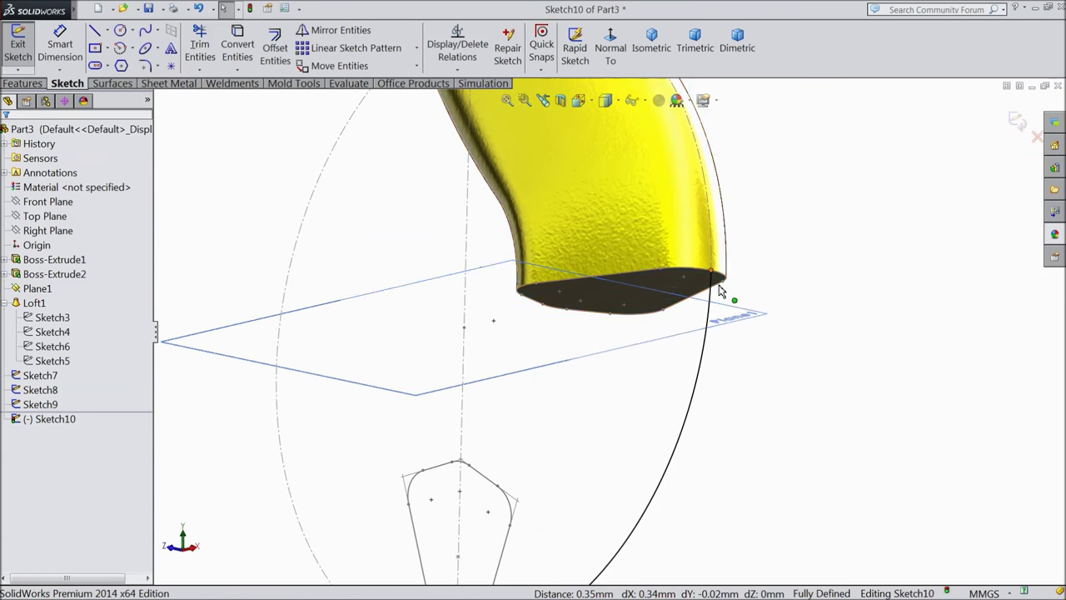
{"action": "scroll", "coordinate": [691, 283], "scroll_direction": "down", "scroll_amount": 3}
{"action": "scroll", "coordinate": [629, 286], "scroll_direction": "down", "scroll_amount": 3}
{"action": "left_click", "coordinate": [625, 281]}
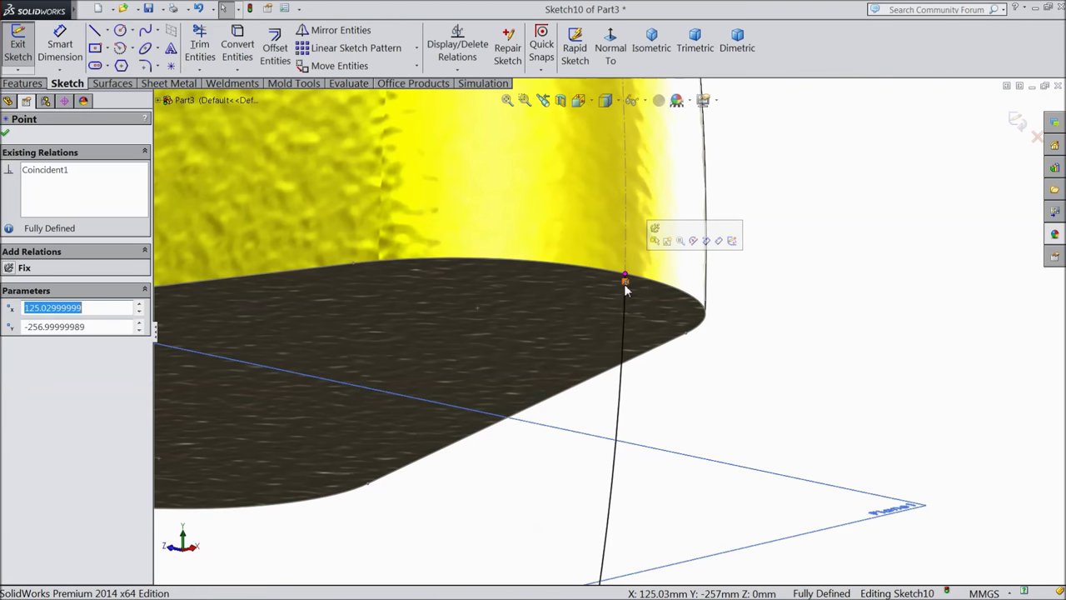
{"action": "scroll", "coordinate": [716, 321], "scroll_direction": "up", "scroll_amount": 2}
{"action": "scroll", "coordinate": [716, 321], "scroll_direction": "up", "scroll_amount": 3}
{"action": "middle_click_drag", "start_coordinate": [713, 319], "coordinate": [769, 362]}
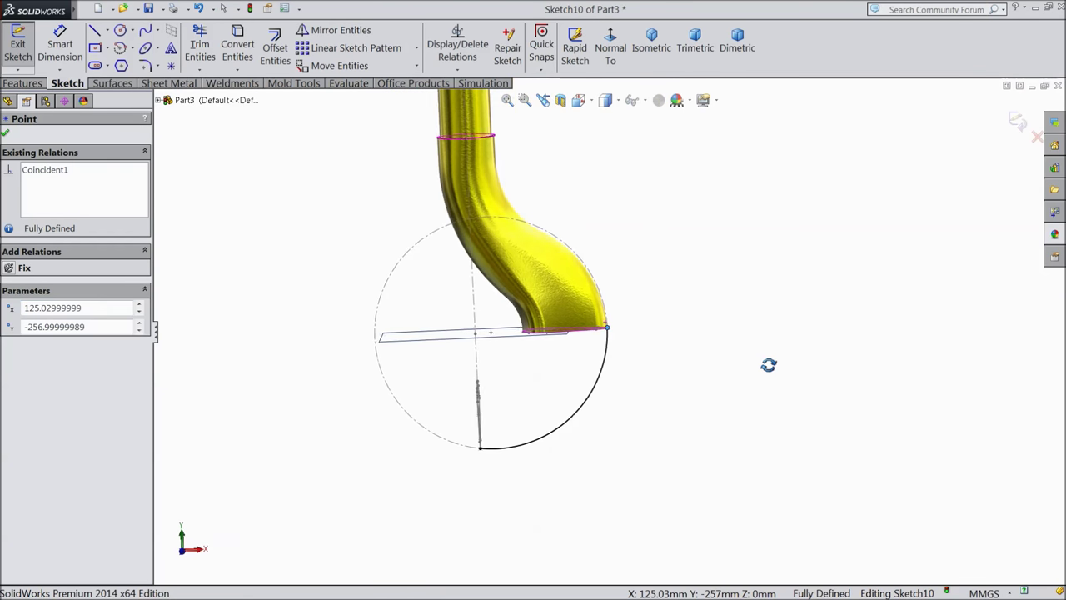
{"action": "left_click", "coordinate": [1017, 121]}
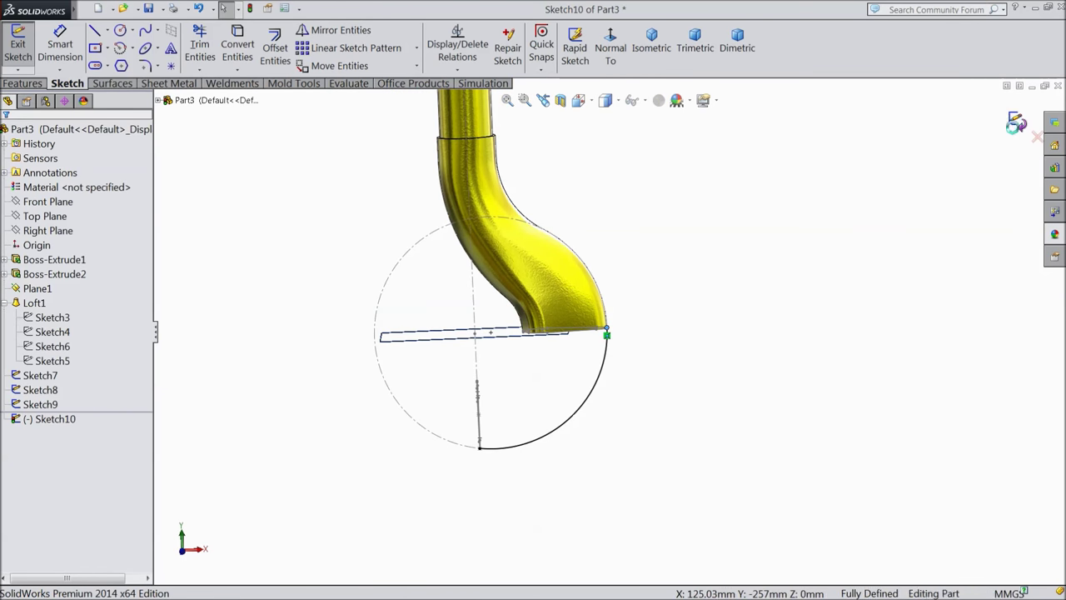
Step: Start a new Sketch11 on the Front Plane, viewed face-on
{"action": "left_click", "coordinate": [47, 202]}
{"action": "left_click", "coordinate": [42, 188]}
{"action": "left_click", "coordinate": [614, 60]}
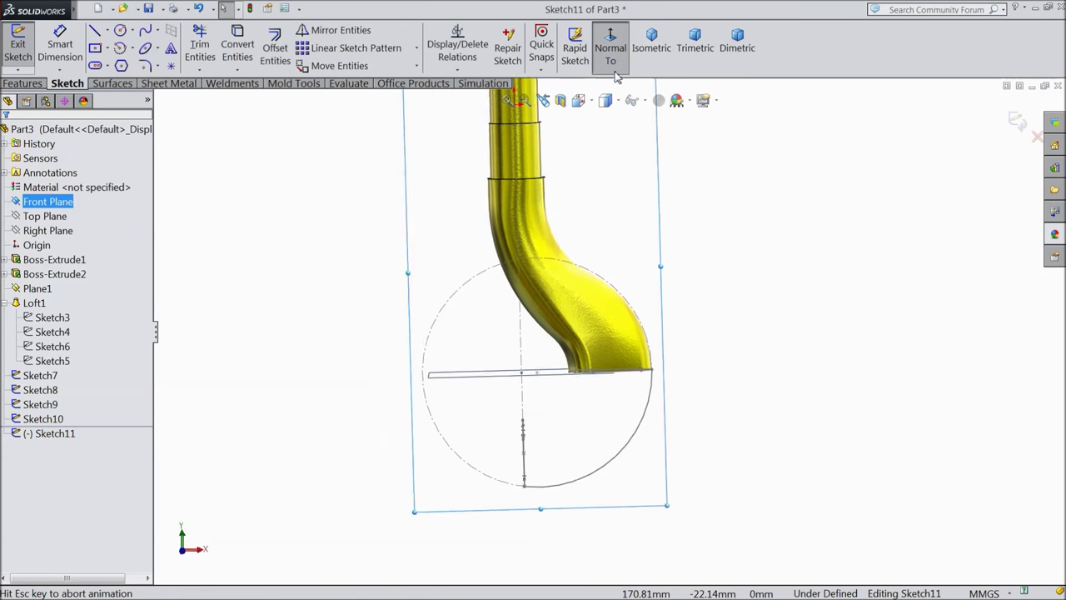
{"action": "scroll", "coordinate": [638, 507], "scroll_direction": "down", "scroll_amount": 2}
{"action": "scroll", "coordinate": [559, 448], "scroll_direction": "down", "scroll_amount": 2}
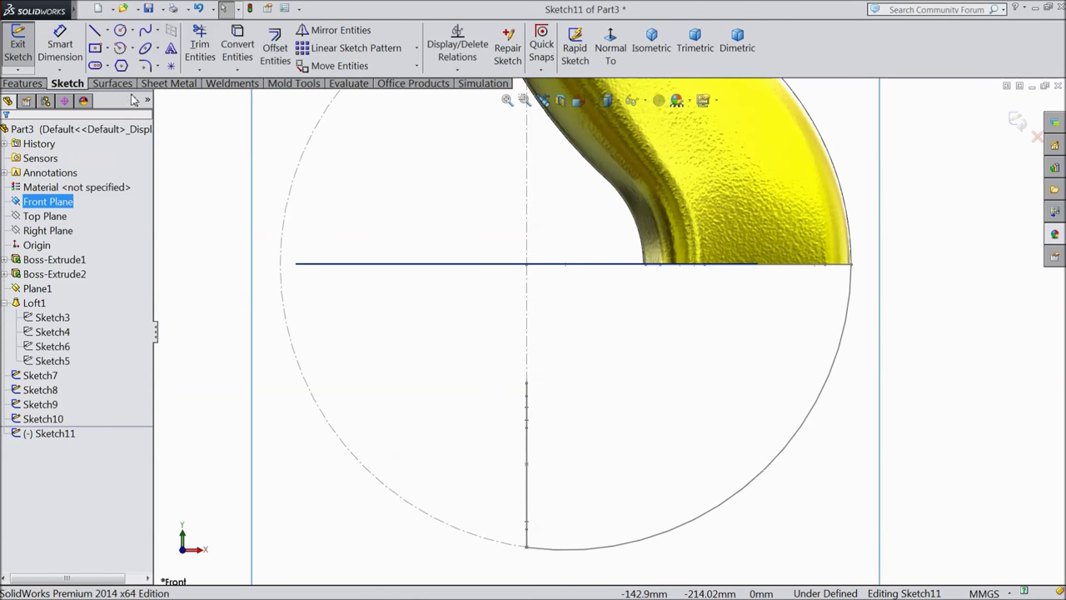
Step: Draw a 90° centrepoint arc of radius 45 centred at (0, -257), ending at (0, -302)
{"action": "left_click", "coordinate": [122, 48]}
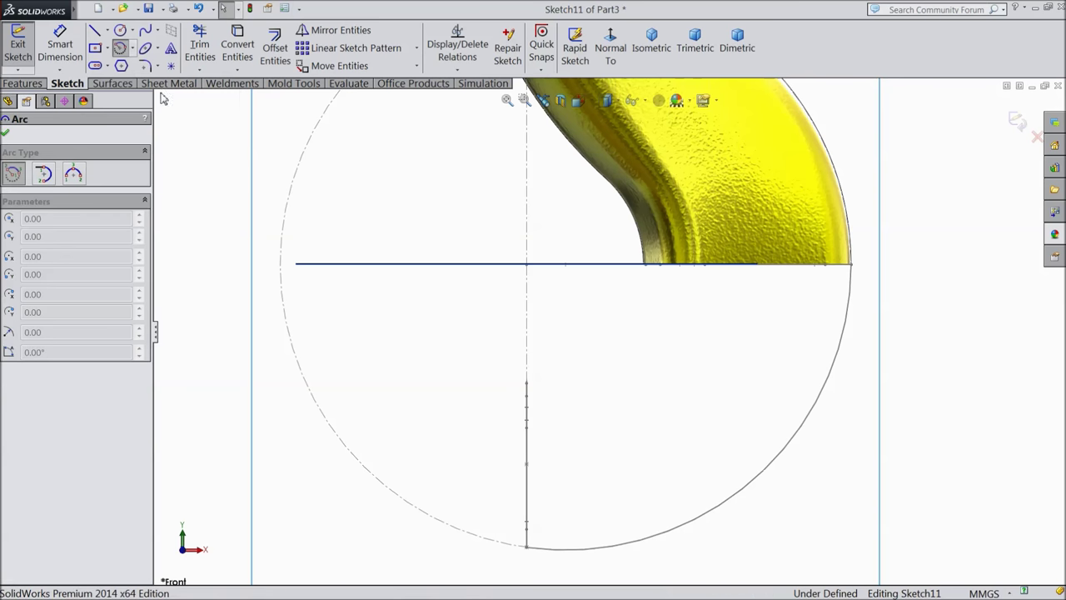
{"action": "left_click", "coordinate": [526, 264]}
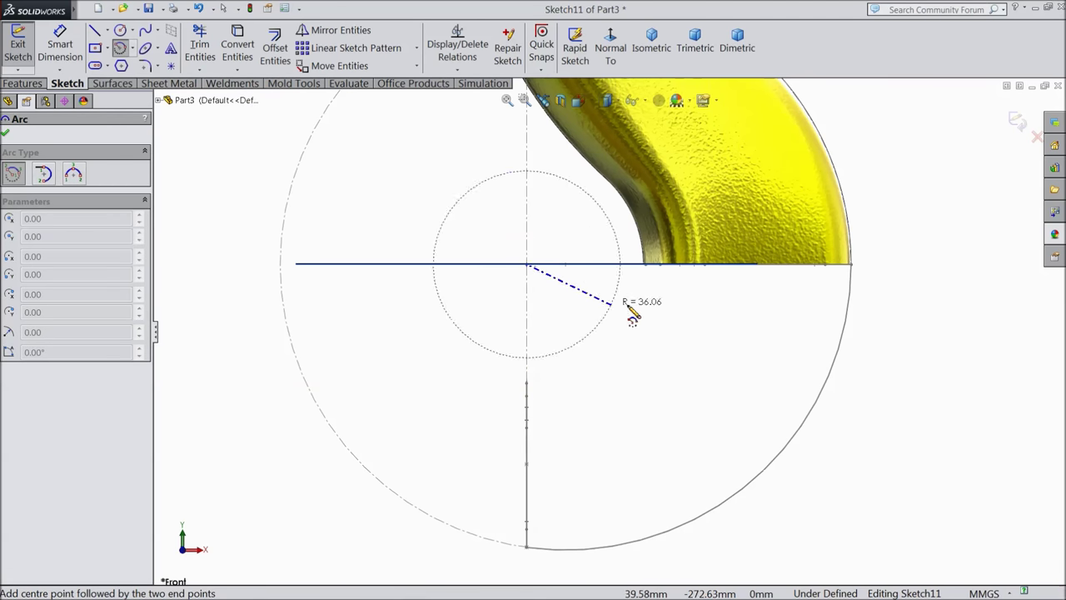
{"action": "scroll", "coordinate": [658, 279], "scroll_direction": "down", "scroll_amount": 2}
{"action": "scroll", "coordinate": [595, 328], "scroll_direction": "down", "scroll_amount": 2}
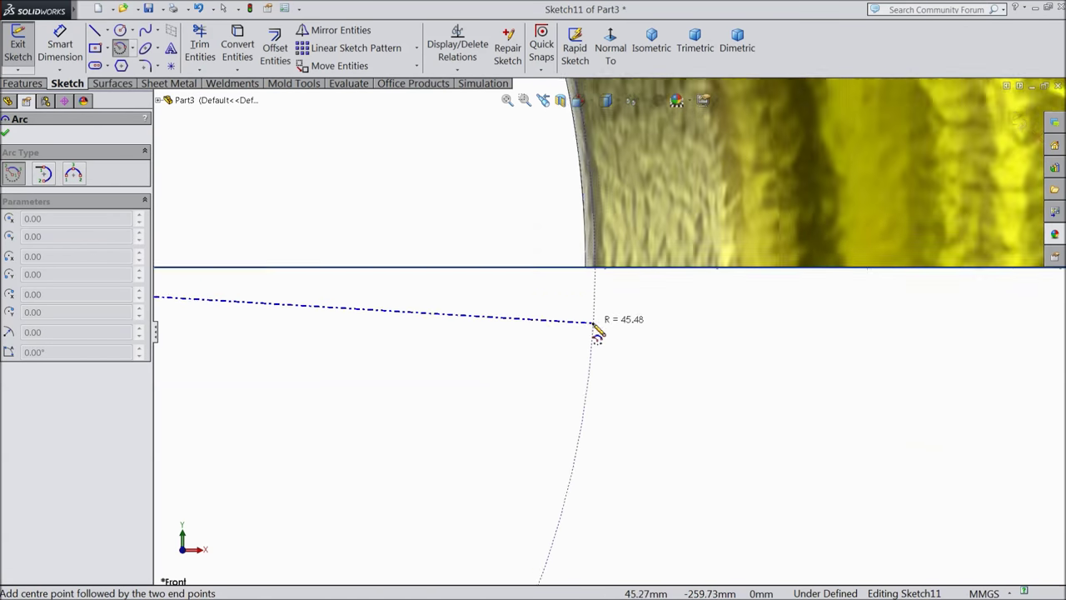
{"action": "scroll", "coordinate": [582, 300], "scroll_direction": "down", "scroll_amount": 1}
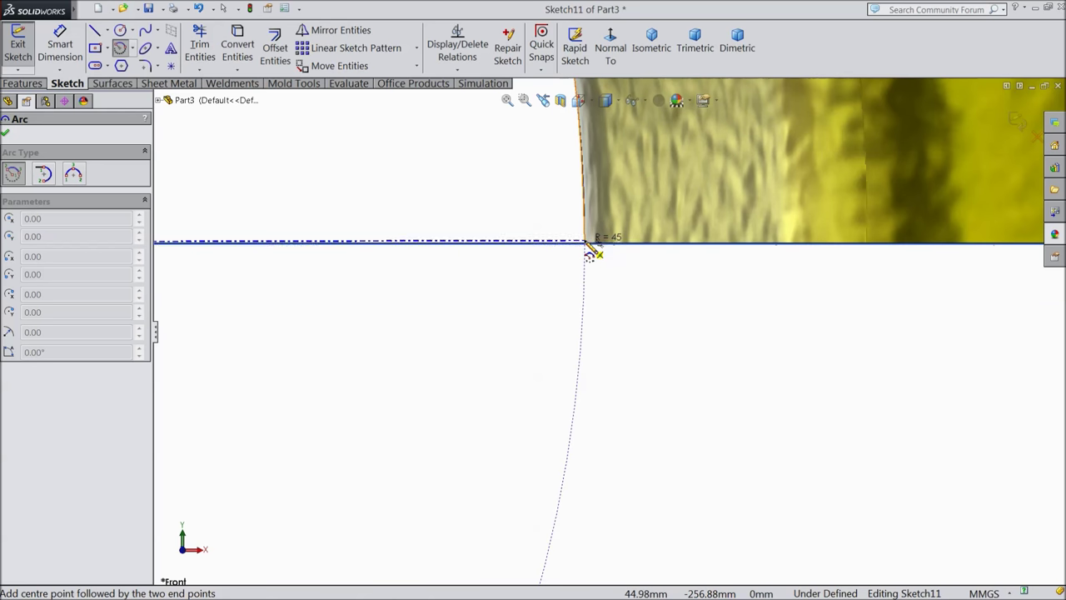
{"action": "left_click", "coordinate": [587, 245]}
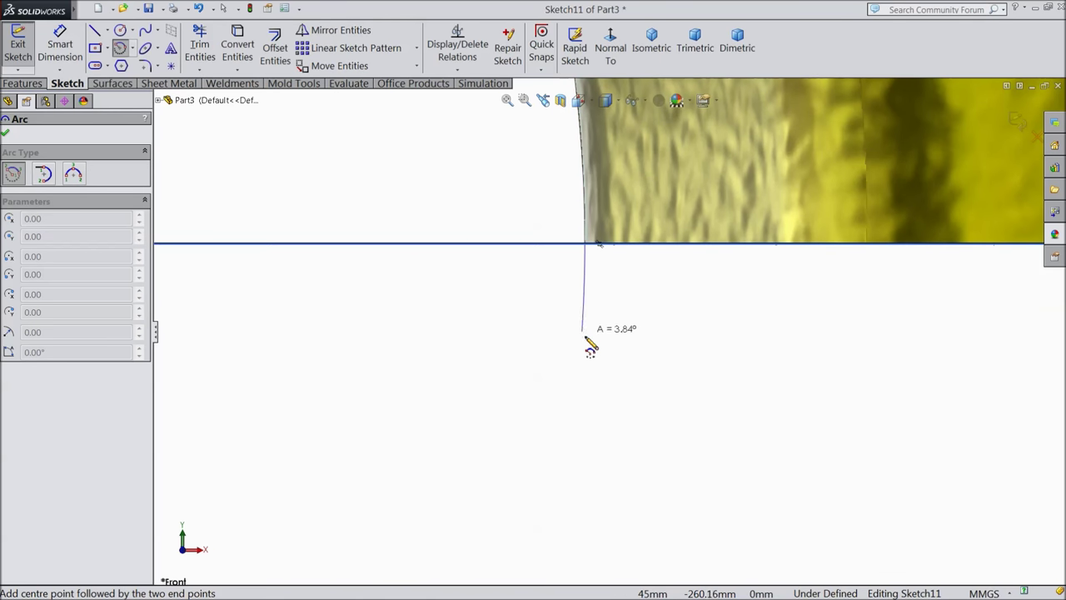
{"action": "scroll", "coordinate": [591, 345], "scroll_direction": "up", "scroll_amount": 2}
{"action": "scroll", "coordinate": [581, 364], "scroll_direction": "up", "scroll_amount": 1}
{"action": "scroll", "coordinate": [536, 492], "scroll_direction": "up", "scroll_amount": 2}
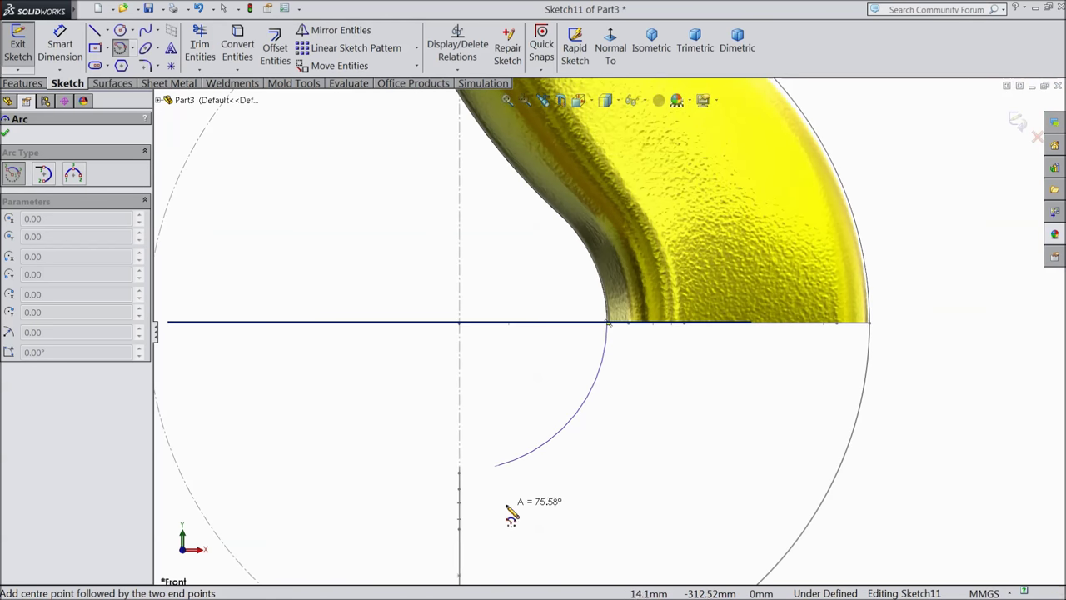
{"action": "left_click", "coordinate": [460, 482]}
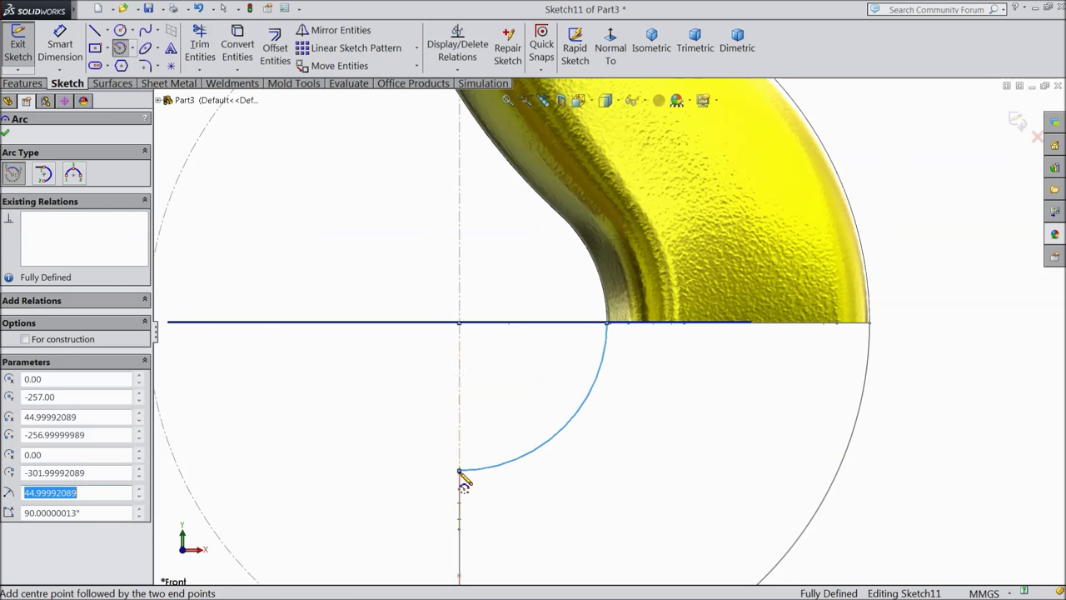
{"action": "right_click", "coordinate": [380, 419]}
Step: Select the arc's lower end and the Sketch9 tip profile curve and apply a Pierce relation
{"action": "left_click", "coordinate": [403, 139]}
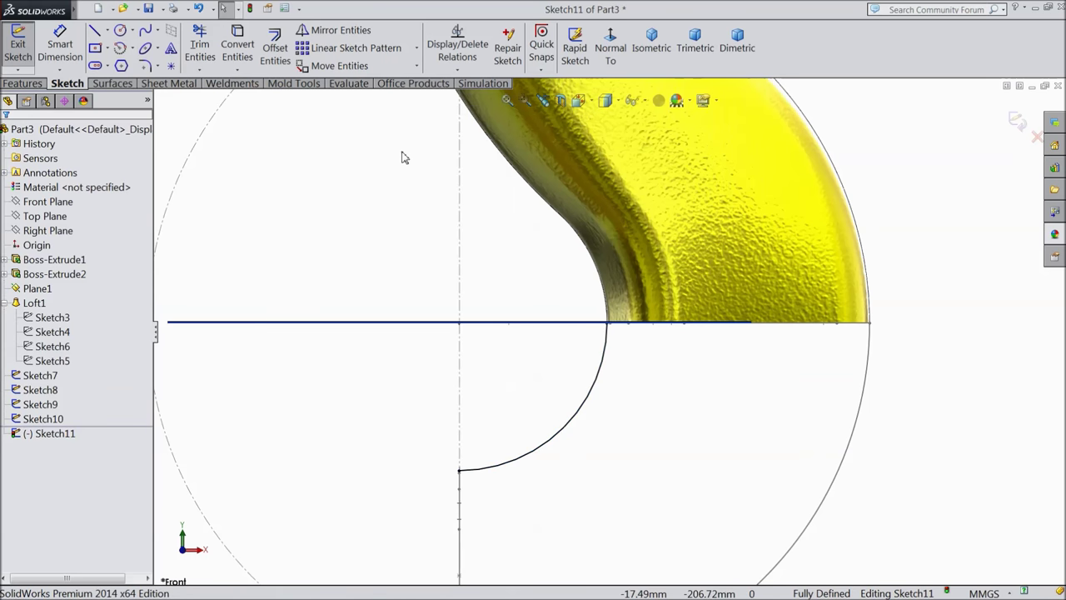
{"action": "scroll", "coordinate": [483, 533], "scroll_direction": "down", "scroll_amount": 2}
{"action": "scroll", "coordinate": [483, 533], "scroll_direction": "down", "scroll_amount": 2}
{"action": "middle_click_drag", "start_coordinate": [475, 336], "coordinate": [511, 352]}
{"action": "scroll", "coordinate": [457, 303], "scroll_direction": "down", "scroll_amount": 2}
{"action": "scroll", "coordinate": [453, 313], "scroll_direction": "down", "scroll_amount": 2}
{"action": "mouse_move", "coordinate": [452, 312]}
{"action": "middle_mouse_down"}
{"action": "mouse_move", "coordinate": [519, 309]}
{"action": "mouse_move", "coordinate": [552, 322]}
{"action": "mouse_move", "coordinate": [566, 354]}
{"action": "middle_mouse_up"}
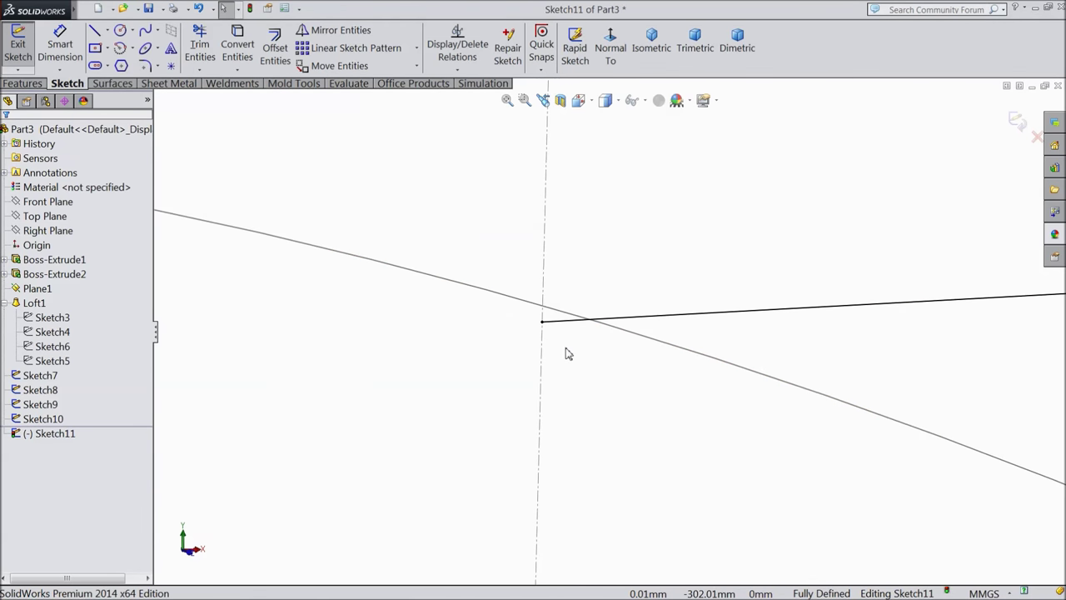
{"action": "left_click", "coordinate": [543, 323]}
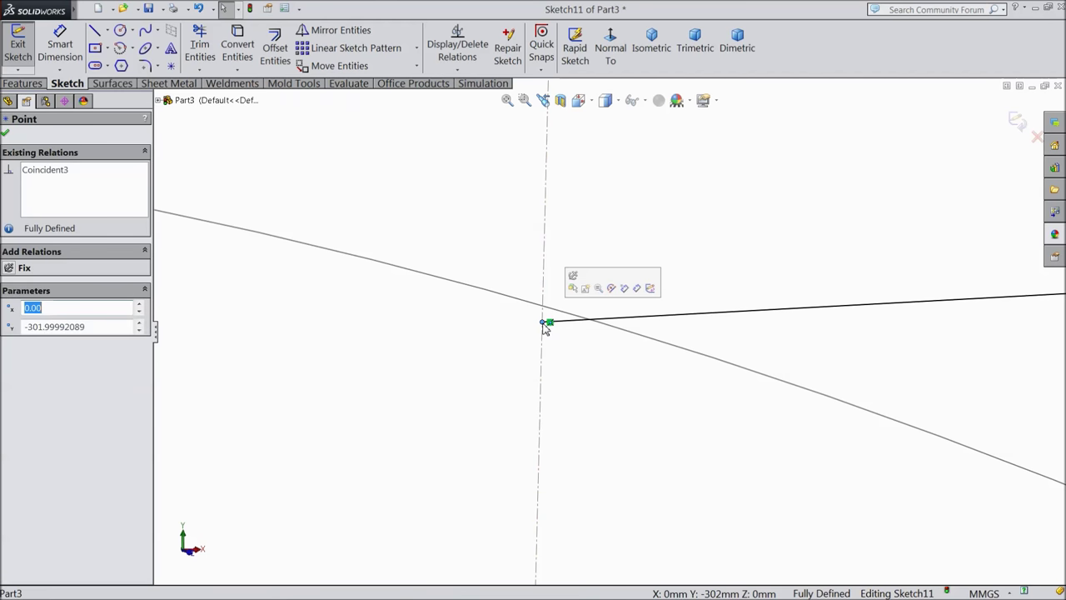
{"action": "left_click", "coordinate": [602, 327], "text": "ctrl"}
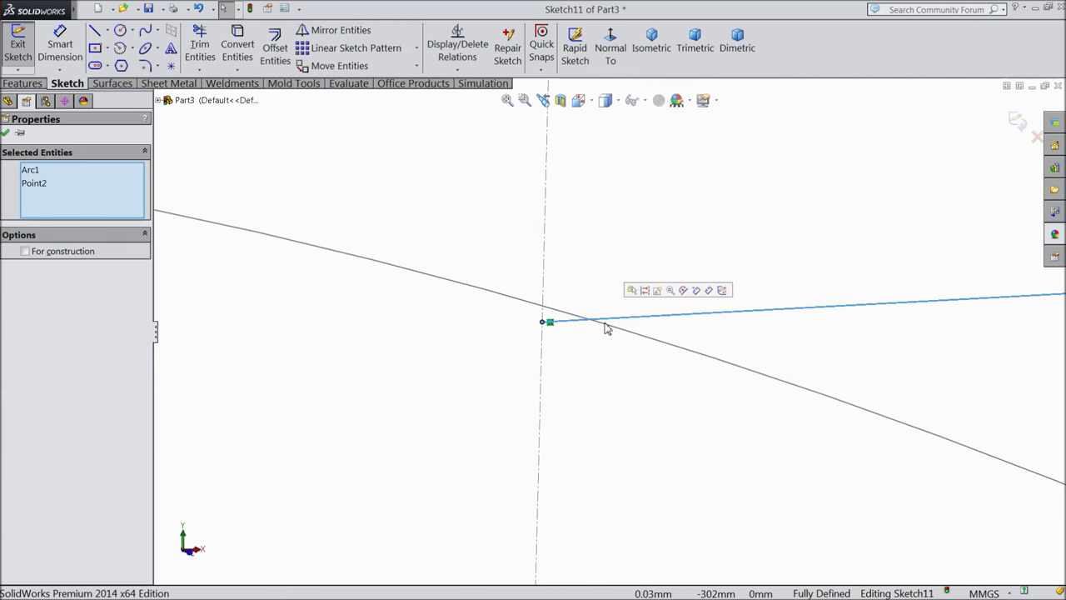
{"action": "left_click", "coordinate": [605, 331], "text": "ctrl"}
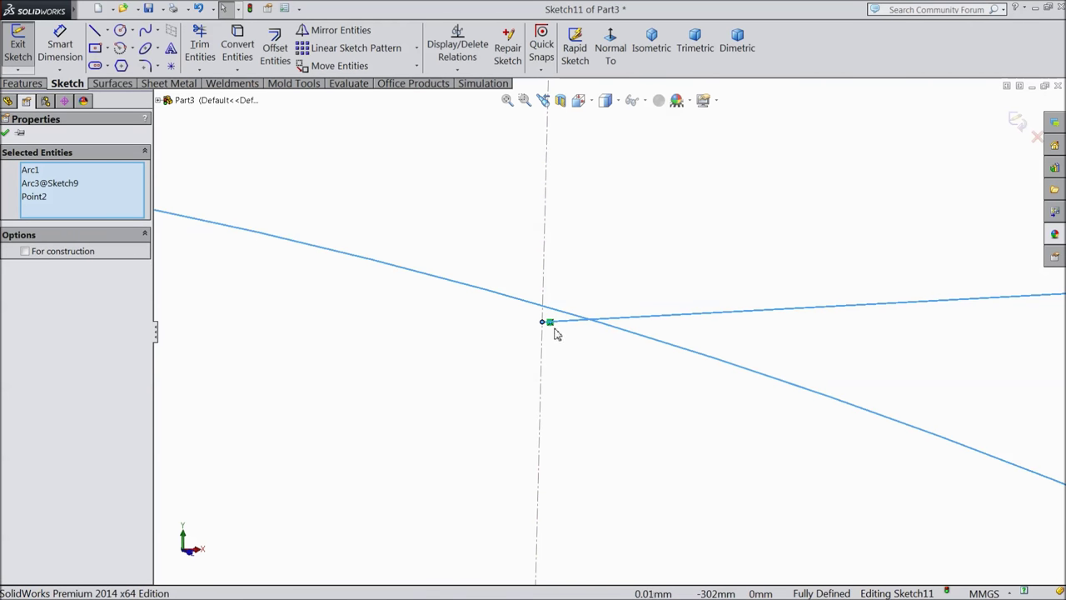
{"action": "left_click", "coordinate": [597, 345]}
{"action": "left_click", "coordinate": [542, 322]}
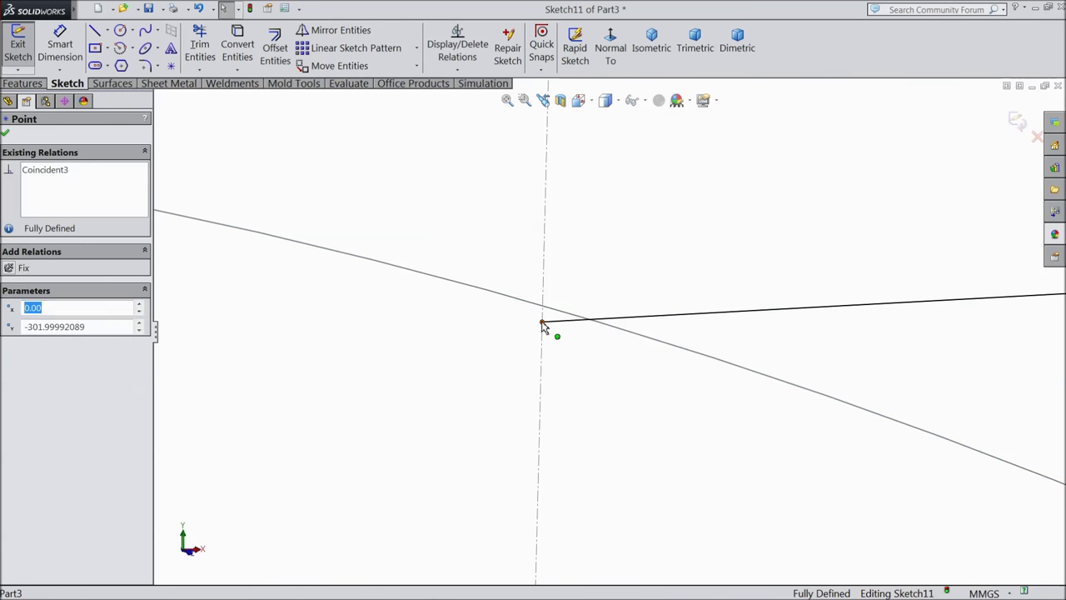
{"action": "left_click", "coordinate": [556, 313], "text": "ctrl"}
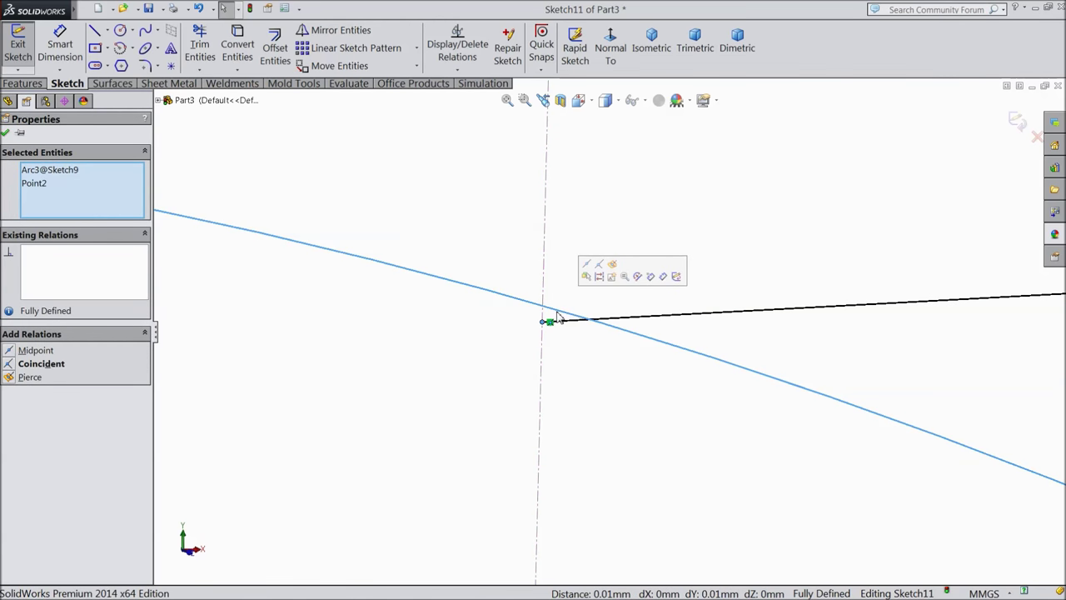
{"action": "left_click", "coordinate": [612, 270]}
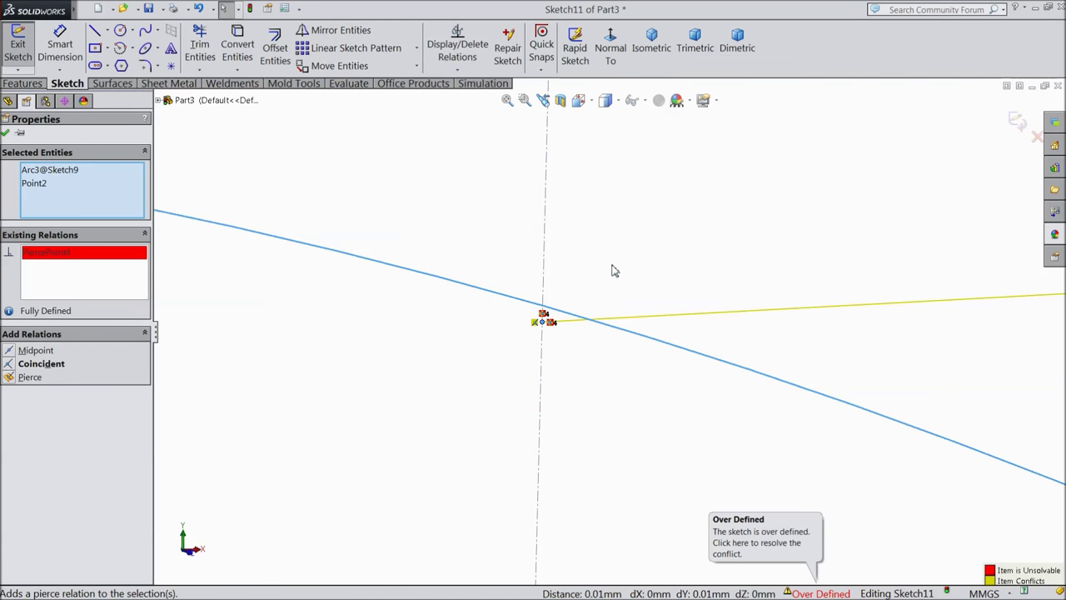
Step: Replace the conflicting Pierce with a Coincident relation and remove the conflicting Midpoint relation
{"action": "right_click", "coordinate": [65, 257]}
{"action": "left_click", "coordinate": [97, 262]}
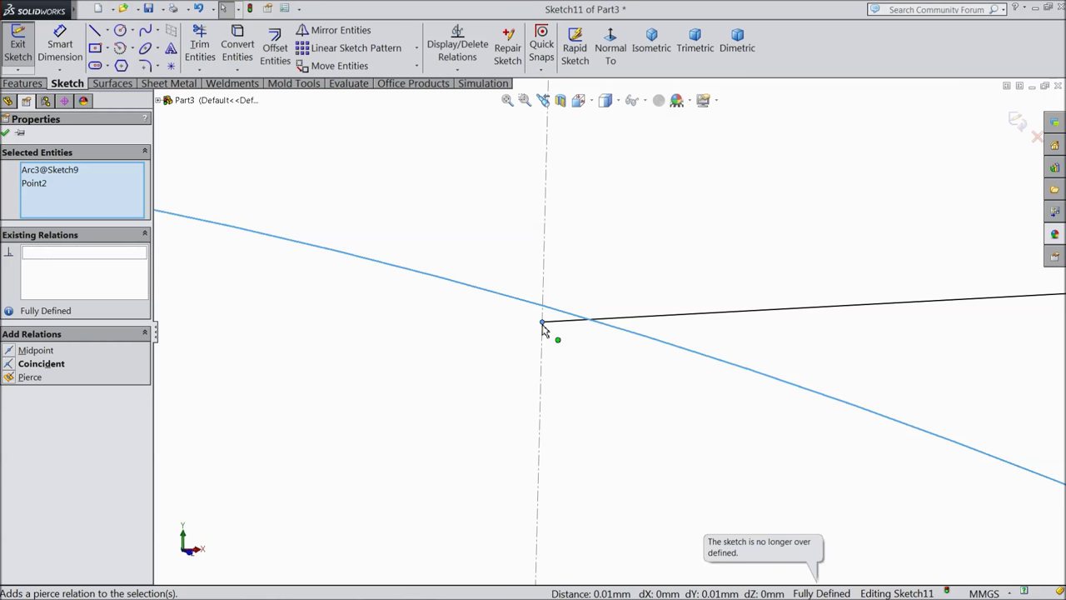
{"action": "left_click", "coordinate": [53, 368]}
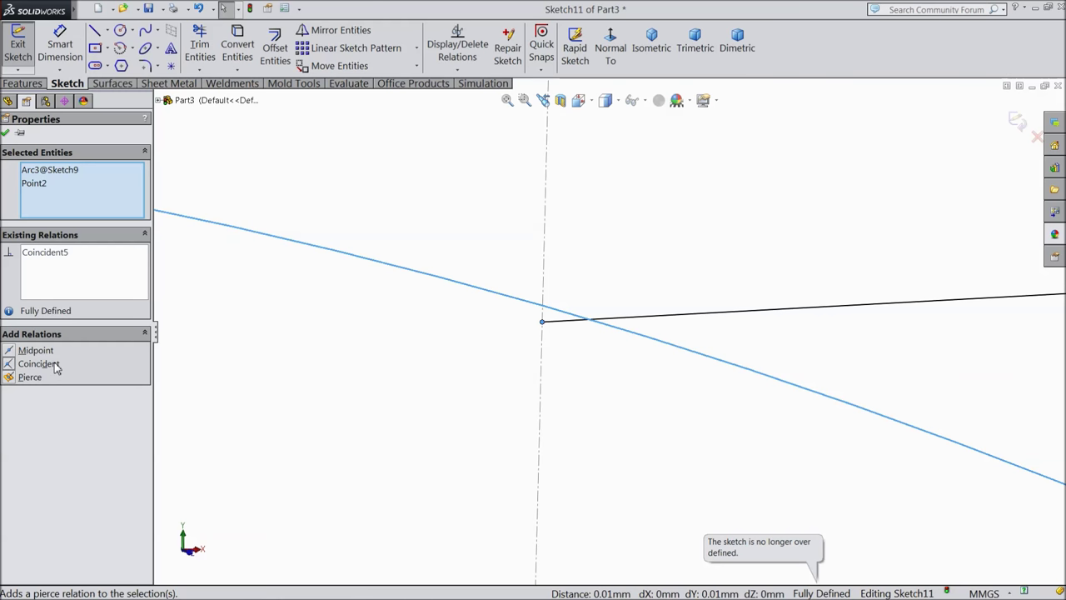
{"action": "left_click", "coordinate": [37, 351]}
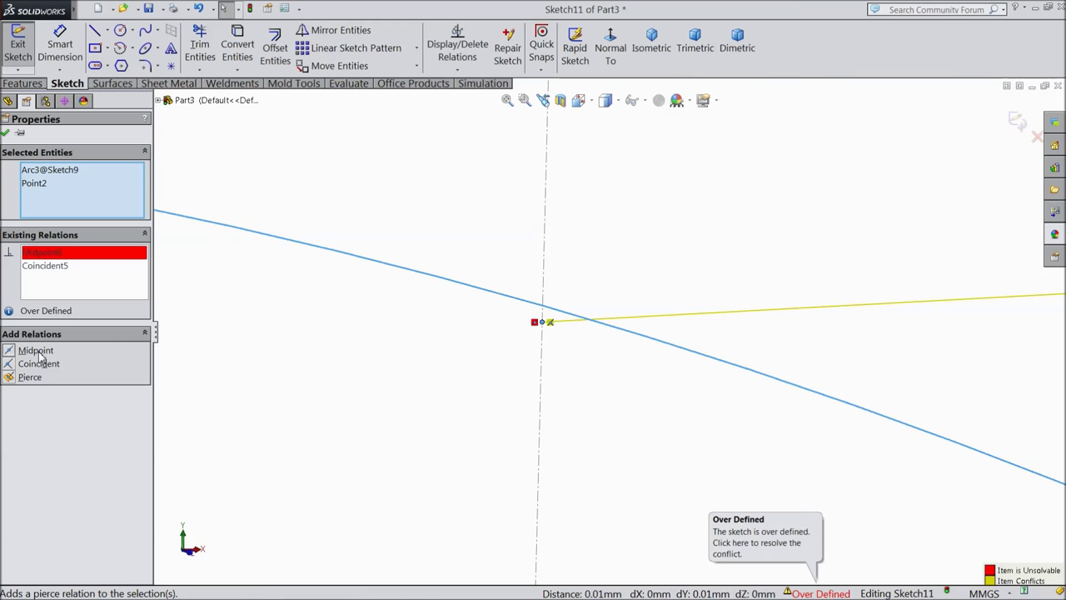
{"action": "right_click", "coordinate": [44, 255]}
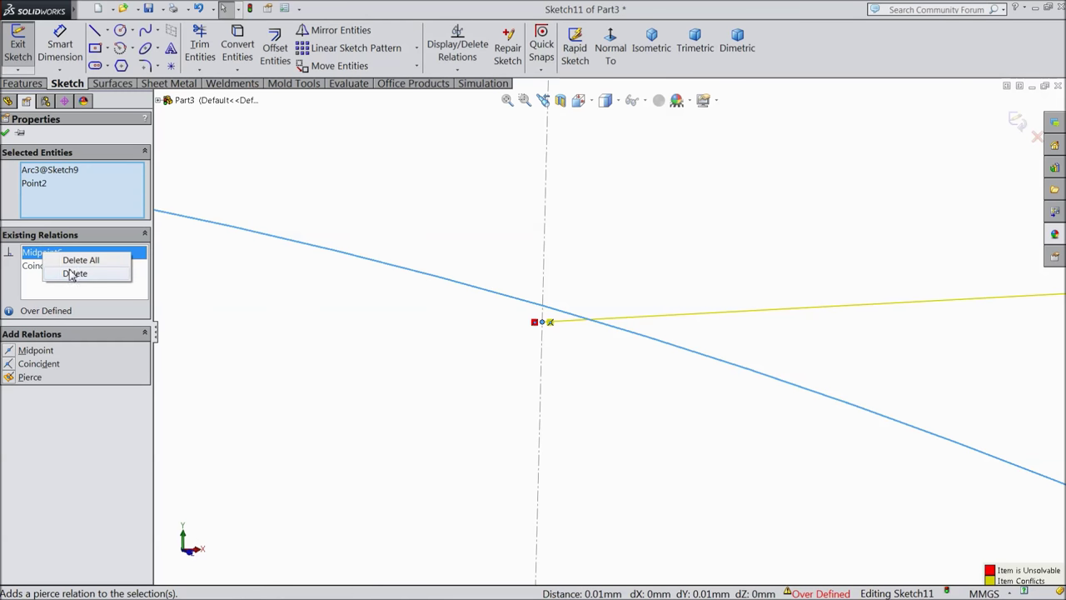
{"action": "left_click", "coordinate": [73, 273]}
Step: Check the arc meets the profile from another angle, then exit the fully defined Sketch11
{"action": "scroll", "coordinate": [522, 374], "scroll_direction": "up", "scroll_amount": 2}
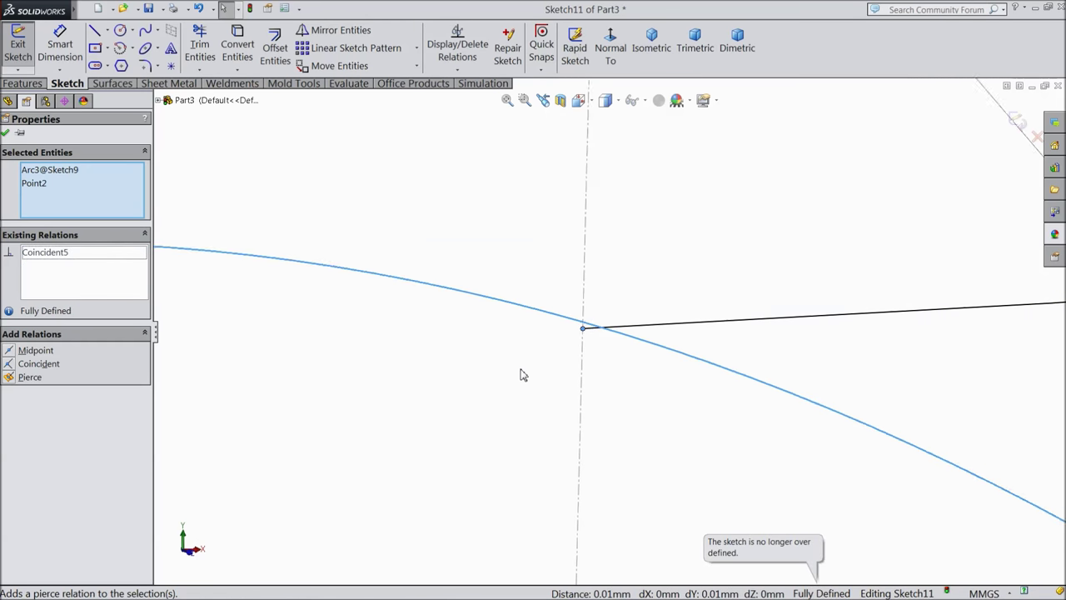
{"action": "scroll", "coordinate": [521, 374], "scroll_direction": "up", "scroll_amount": 2}
{"action": "scroll", "coordinate": [533, 400], "scroll_direction": "up", "scroll_amount": 2}
{"action": "scroll", "coordinate": [583, 421], "scroll_direction": "up", "scroll_amount": 2}
{"action": "scroll", "coordinate": [621, 408], "scroll_direction": "up", "scroll_amount": 2}
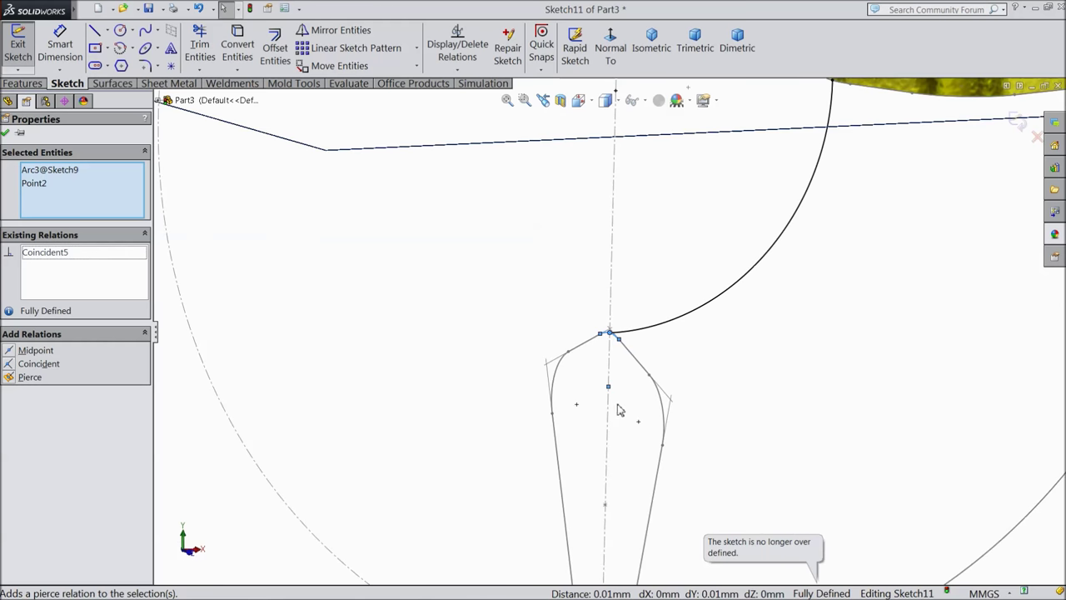
{"action": "scroll", "coordinate": [616, 394], "scroll_direction": "up", "scroll_amount": 2}
{"action": "scroll", "coordinate": [724, 235], "scroll_direction": "down", "scroll_amount": 3}
{"action": "scroll", "coordinate": [725, 236], "scroll_direction": "down", "scroll_amount": 2}
{"action": "scroll", "coordinate": [666, 257], "scroll_direction": "down", "scroll_amount": 2}
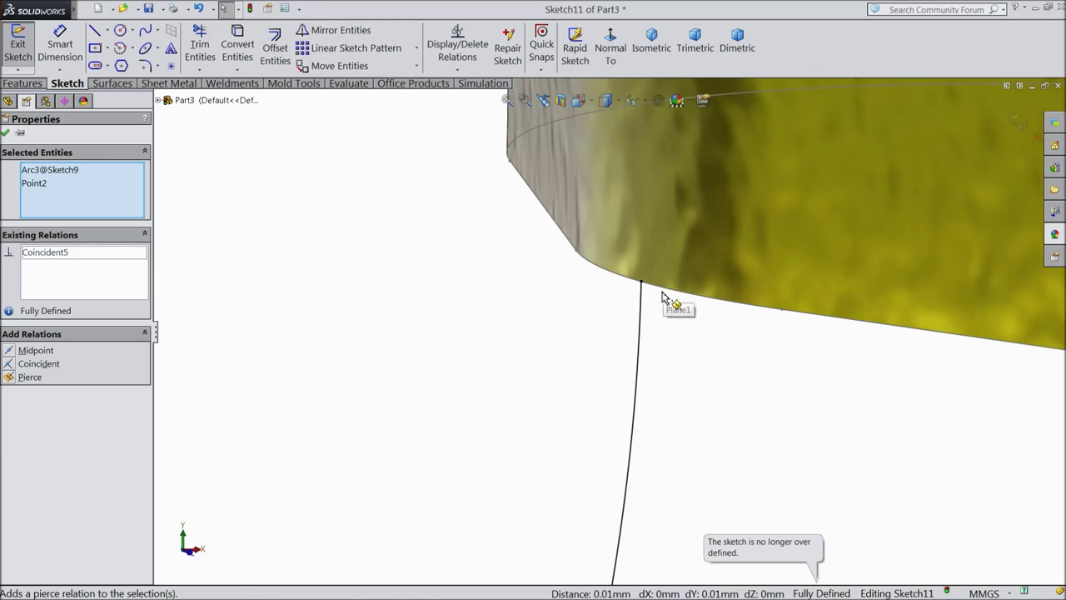
{"action": "scroll", "coordinate": [673, 302], "scroll_direction": "down", "scroll_amount": 2}
{"action": "scroll", "coordinate": [647, 326], "scroll_direction": "down", "scroll_amount": 2}
{"action": "middle_click_drag", "start_coordinate": [667, 323], "coordinate": [669, 352]}
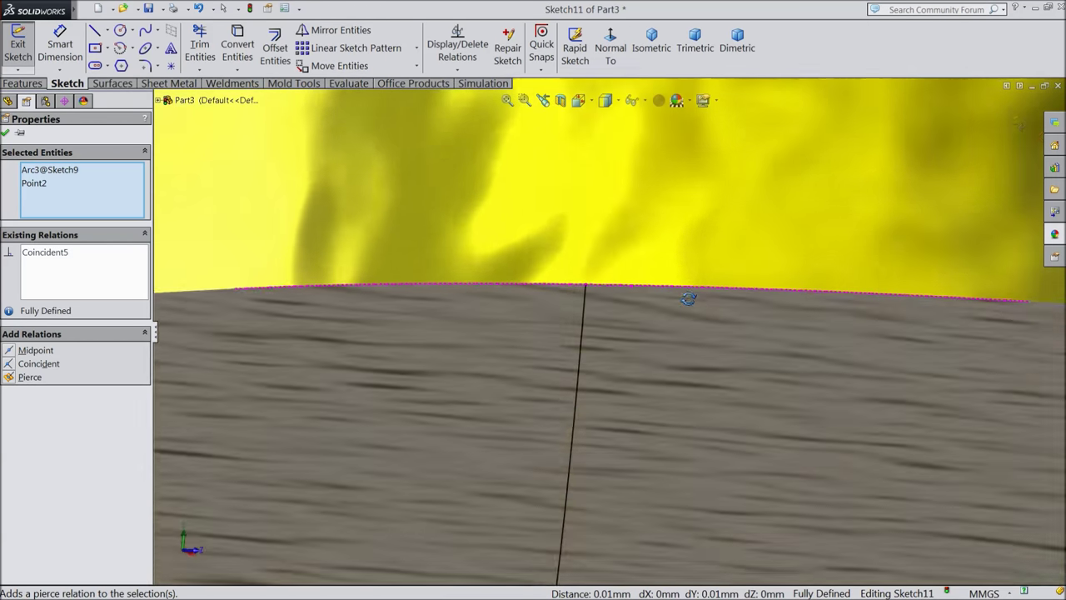
{"action": "scroll", "coordinate": [624, 381], "scroll_direction": "up", "scroll_amount": 3}
{"action": "scroll", "coordinate": [621, 414], "scroll_direction": "up", "scroll_amount": 2}
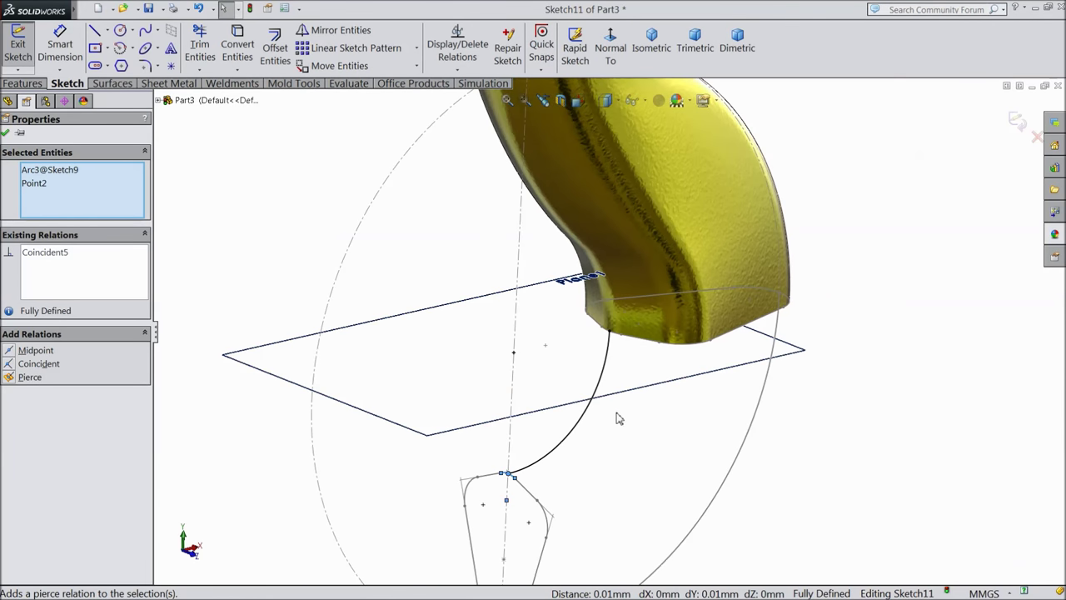
{"action": "scroll", "coordinate": [620, 414], "scroll_direction": "up", "scroll_amount": 2}
{"action": "scroll", "coordinate": [607, 353], "scroll_direction": "down", "scroll_amount": 2}
{"action": "scroll", "coordinate": [607, 353], "scroll_direction": "down", "scroll_amount": 4}
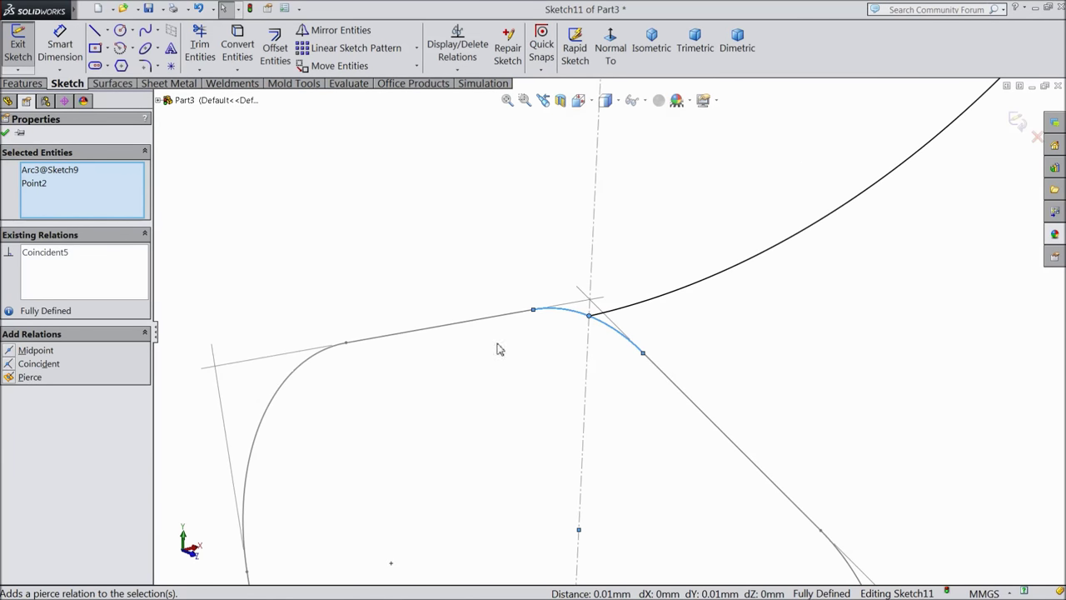
{"action": "left_click", "coordinate": [5, 134]}
{"action": "scroll", "coordinate": [300, 276], "scroll_direction": "up", "scroll_amount": 3}
{"action": "scroll", "coordinate": [851, 252], "scroll_direction": "up", "scroll_amount": 2}
{"action": "left_click", "coordinate": [1017, 120]}
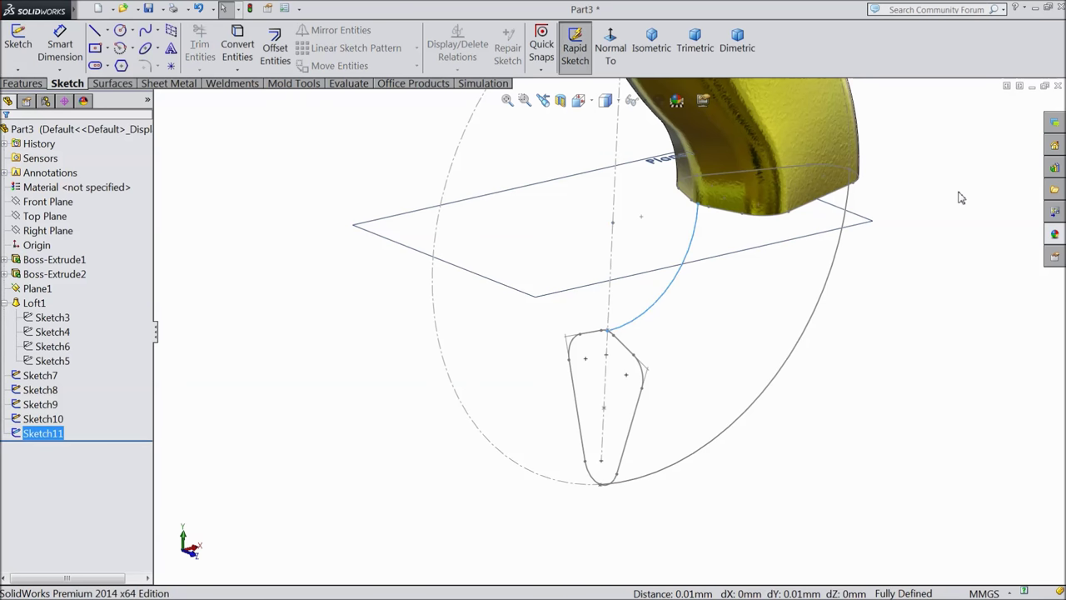
{"action": "middle_click_drag", "start_coordinate": [781, 461], "coordinate": [761, 328]}
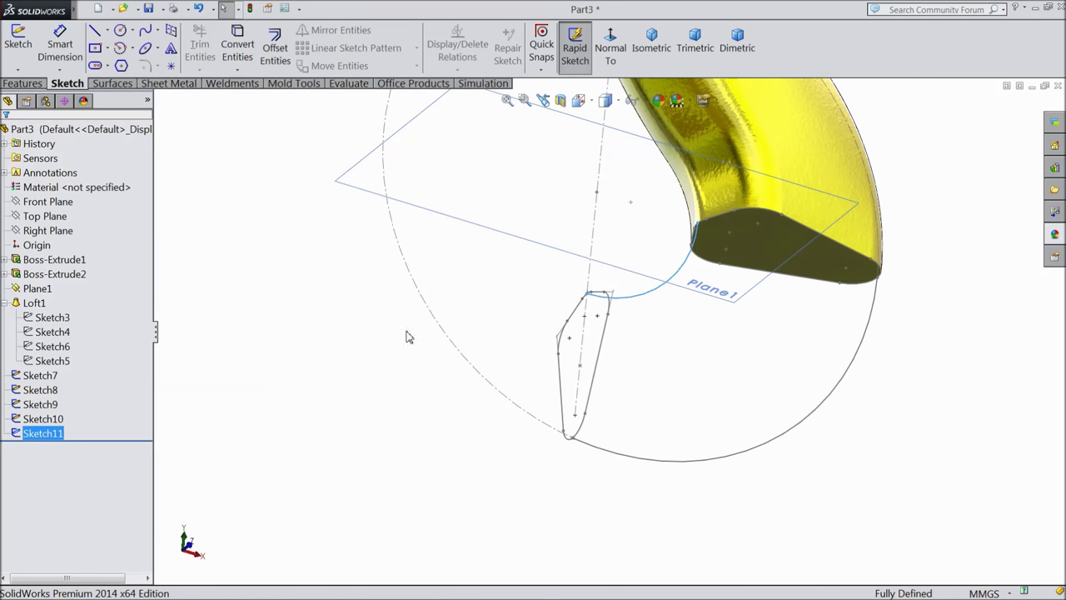
{"action": "left_click", "coordinate": [312, 332]}
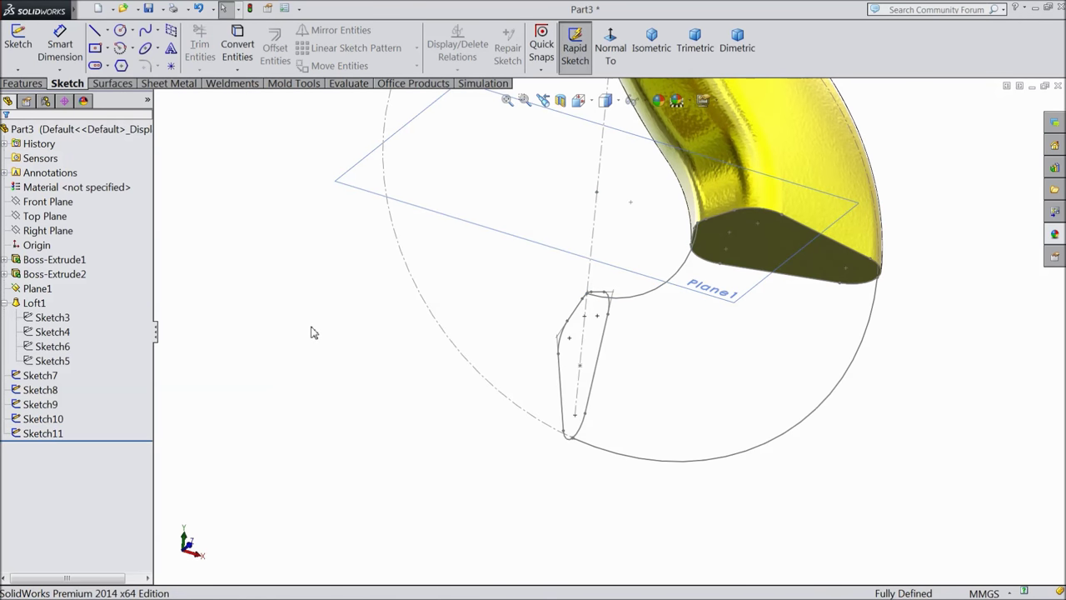
Step: Start a loft with Sketch8 and Sketch9 as its two profiles
{"action": "left_click", "coordinate": [33, 85]}
{"action": "left_click", "coordinate": [140, 48]}
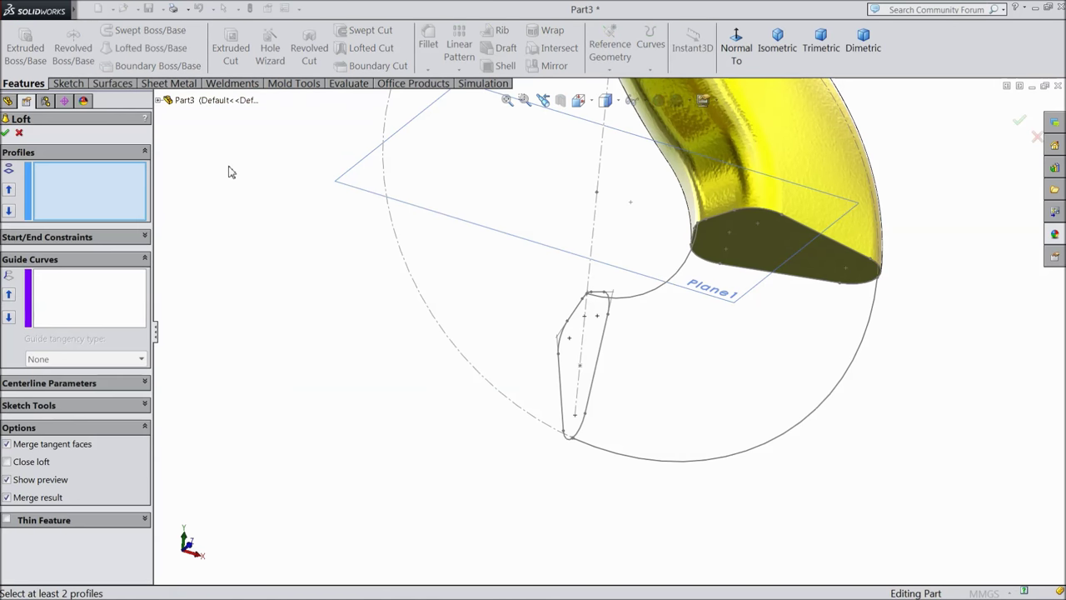
{"action": "scroll", "coordinate": [743, 262], "scroll_direction": "down", "scroll_amount": 3}
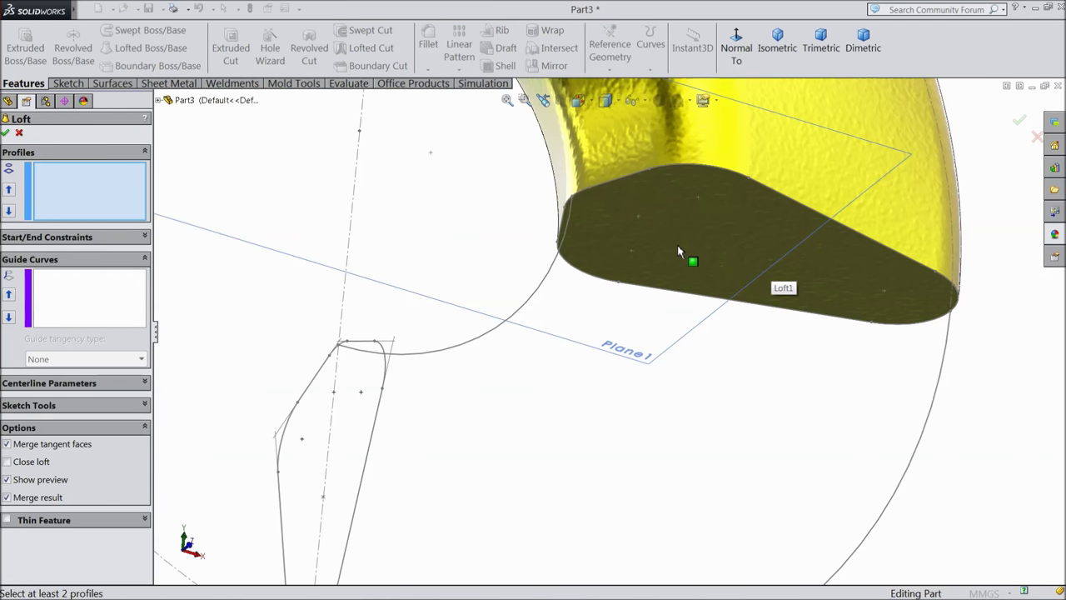
{"action": "scroll", "coordinate": [580, 206], "scroll_direction": "down", "scroll_amount": 2}
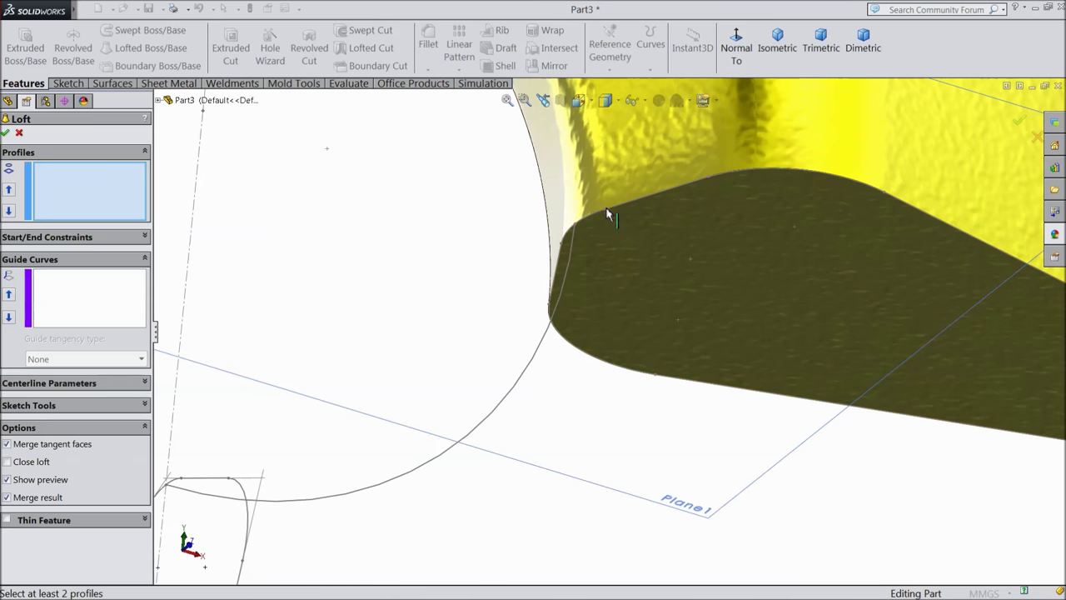
{"action": "left_click", "coordinate": [606, 214]}
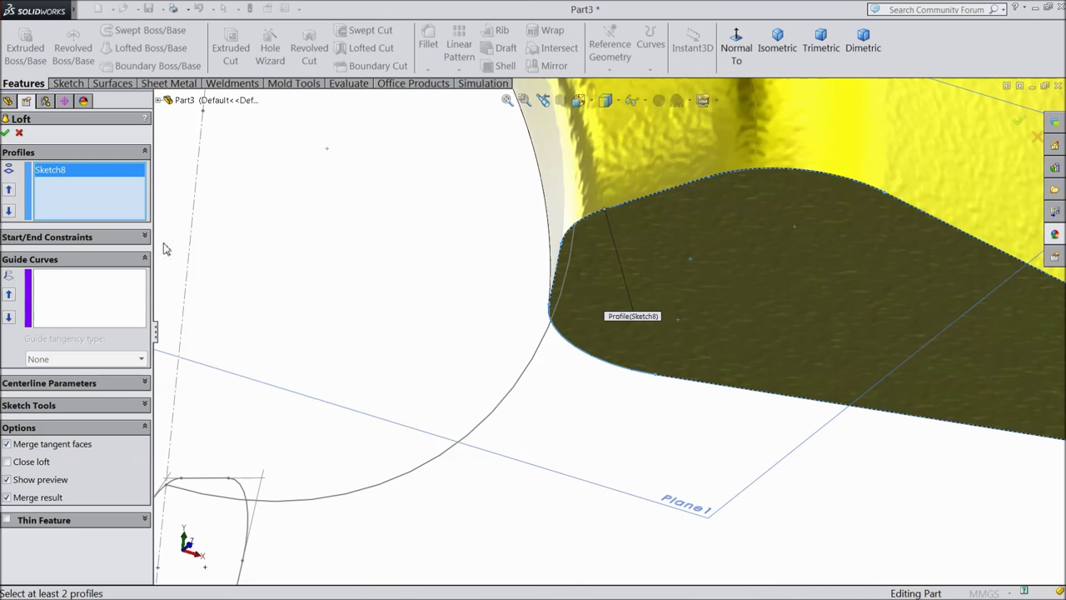
{"action": "scroll", "coordinate": [296, 337], "scroll_direction": "up", "scroll_amount": 3}
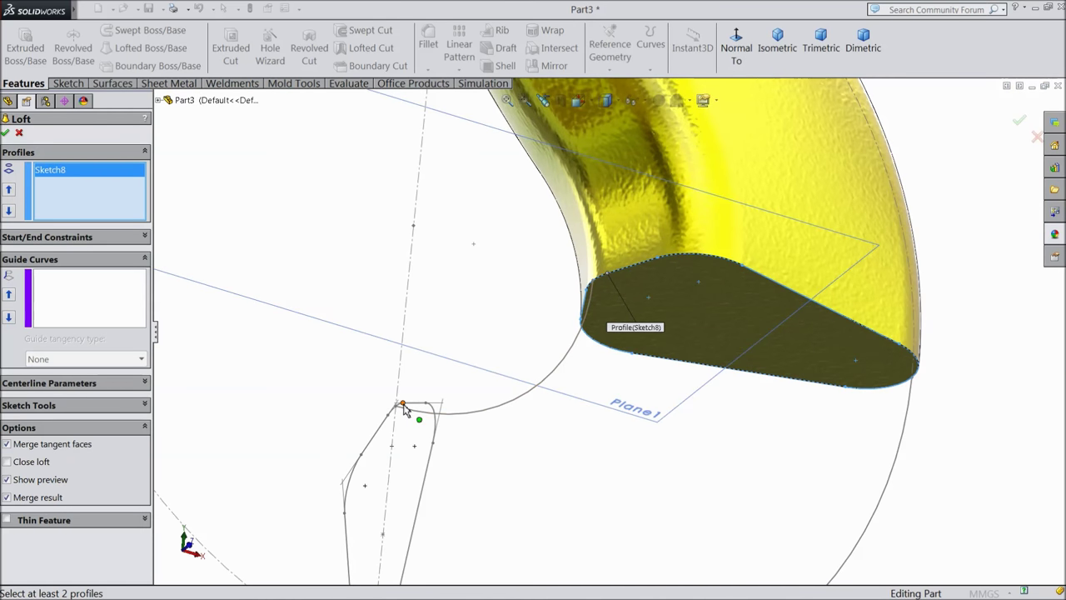
{"action": "left_click", "coordinate": [404, 410]}
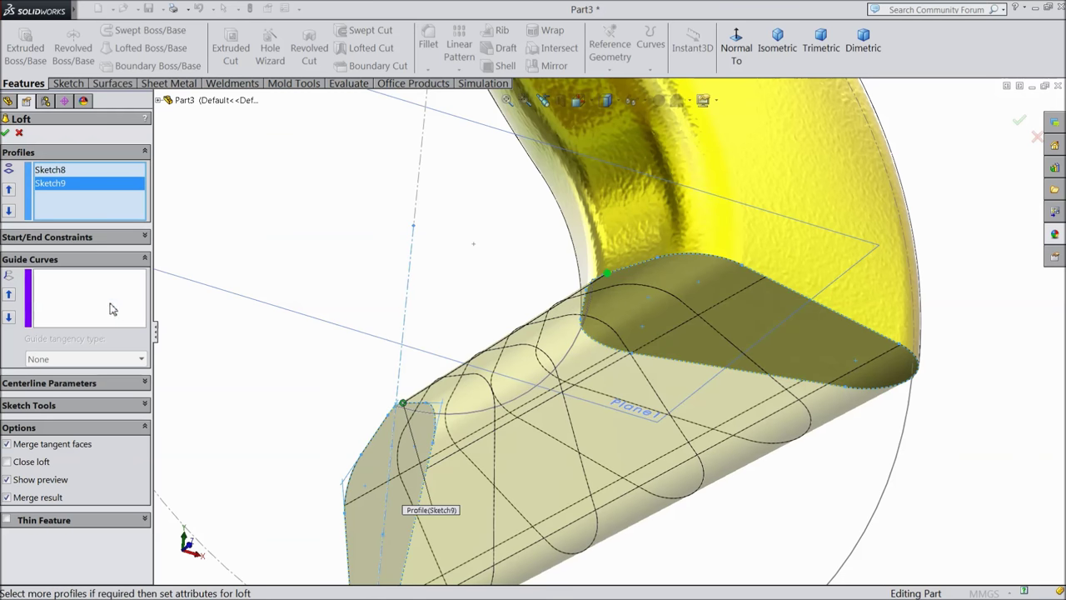
Step: Add the outer arc as a guide curve using an Open Loop selection
{"action": "left_click", "coordinate": [112, 309]}
{"action": "scroll", "coordinate": [609, 333], "scroll_direction": "up", "scroll_amount": 3}
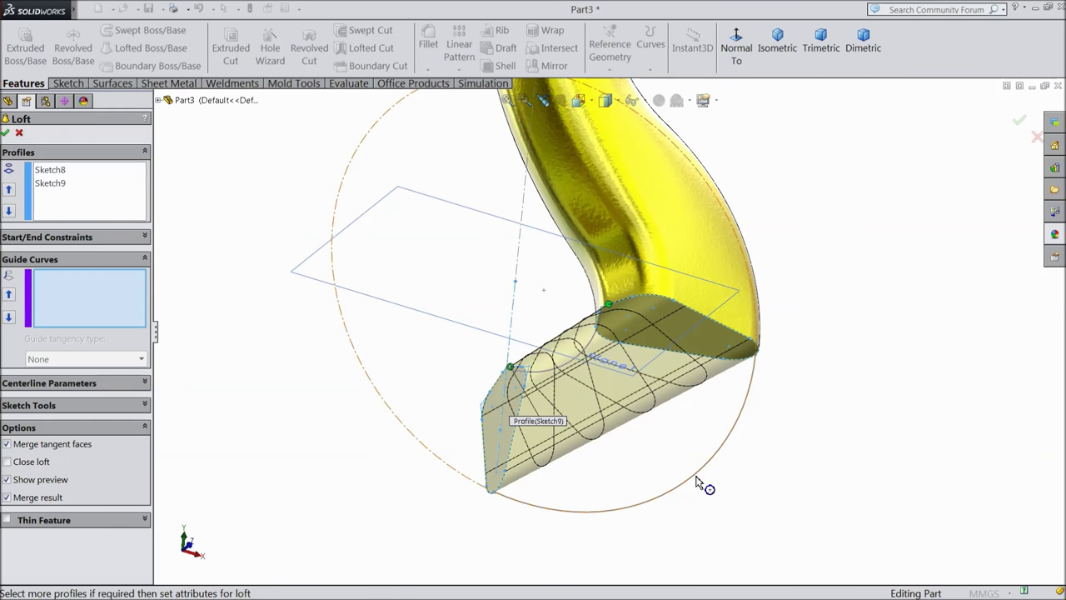
{"action": "left_click", "coordinate": [697, 478]}
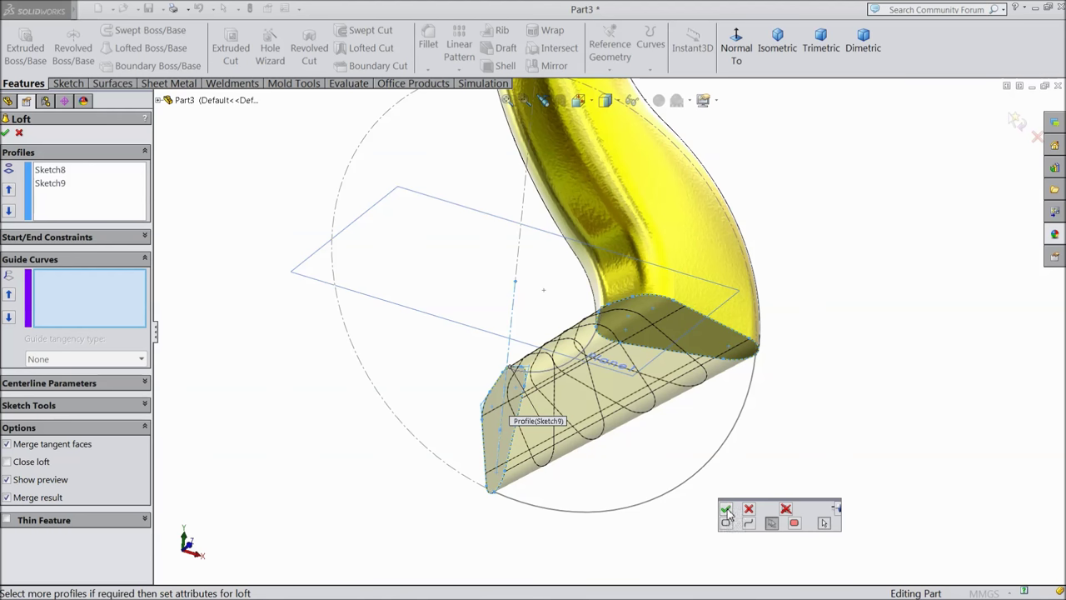
{"action": "left_click", "coordinate": [727, 510]}
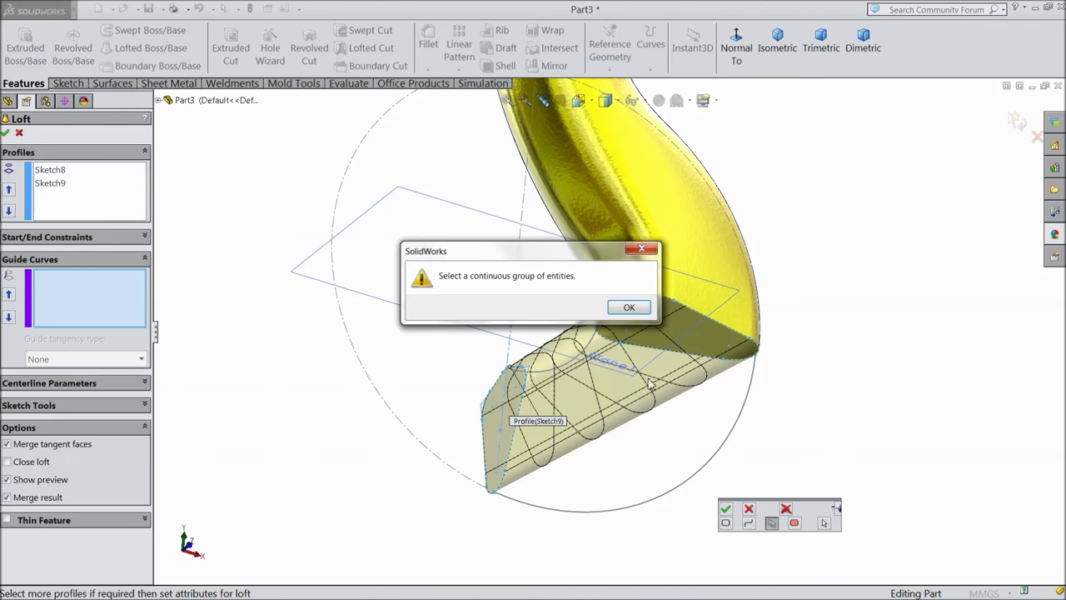
{"action": "left_click", "coordinate": [628, 309]}
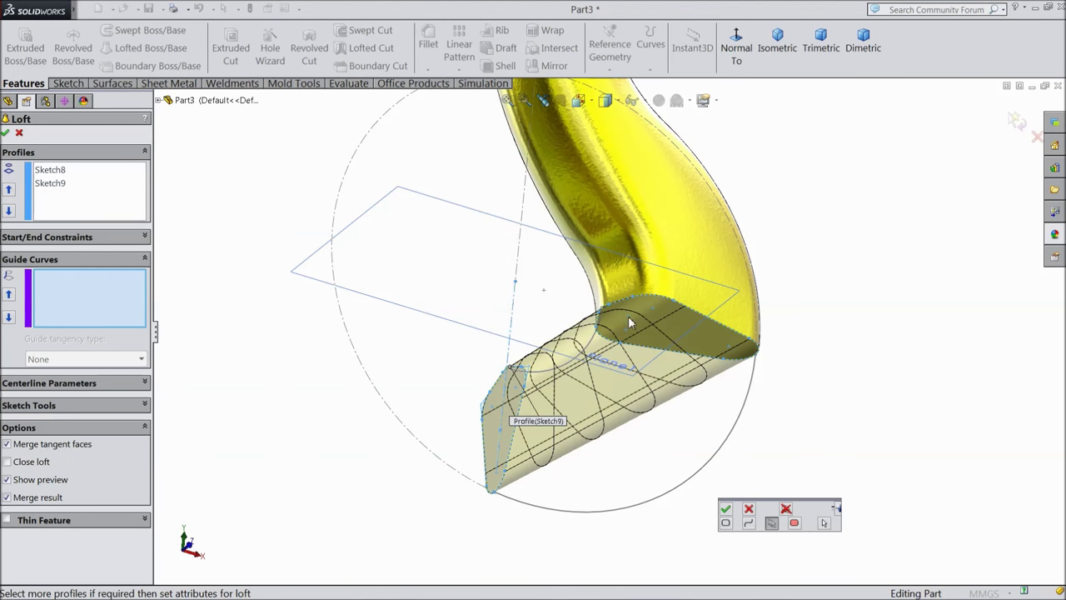
{"action": "left_click", "coordinate": [748, 524]}
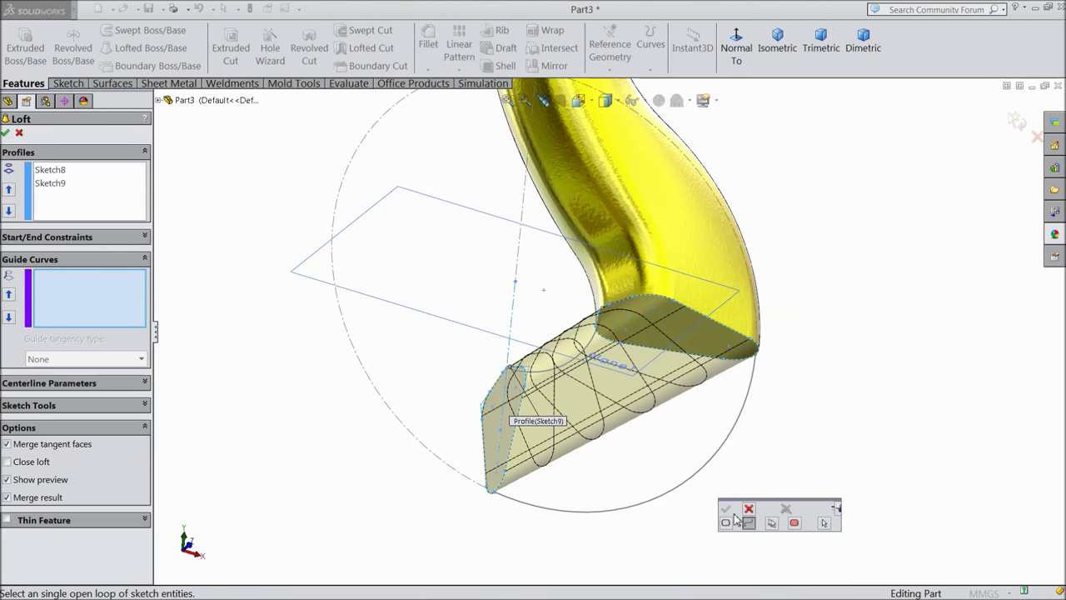
{"action": "left_click", "coordinate": [681, 491]}
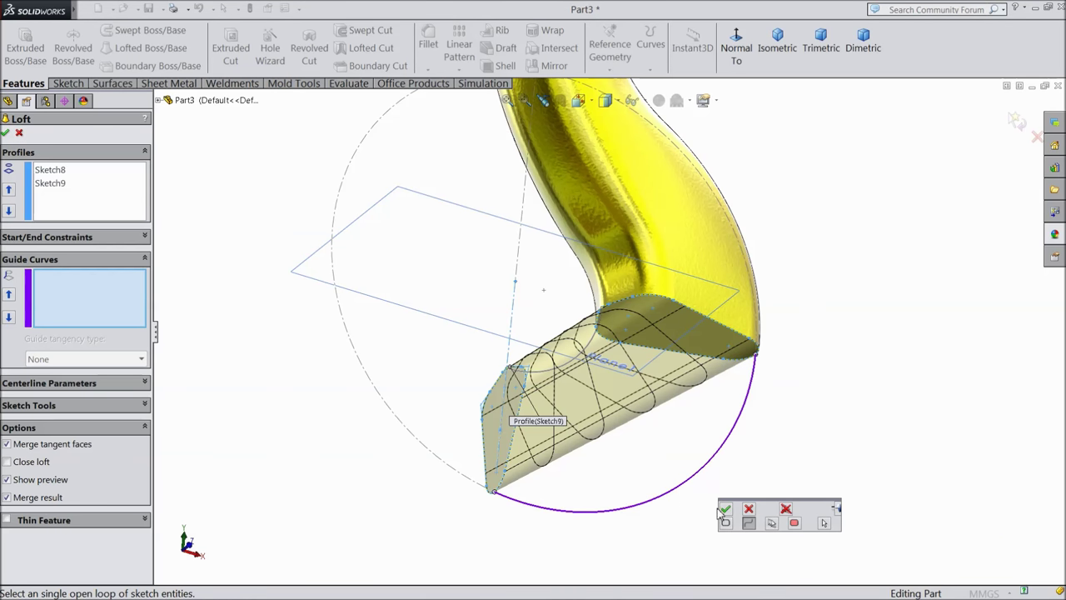
{"action": "left_click", "coordinate": [726, 508]}
Step: Add the inner arc Sketch11 as the second guide curve and accept the loft
{"action": "middle_click_drag", "start_coordinate": [788, 468], "coordinate": [601, 491]}
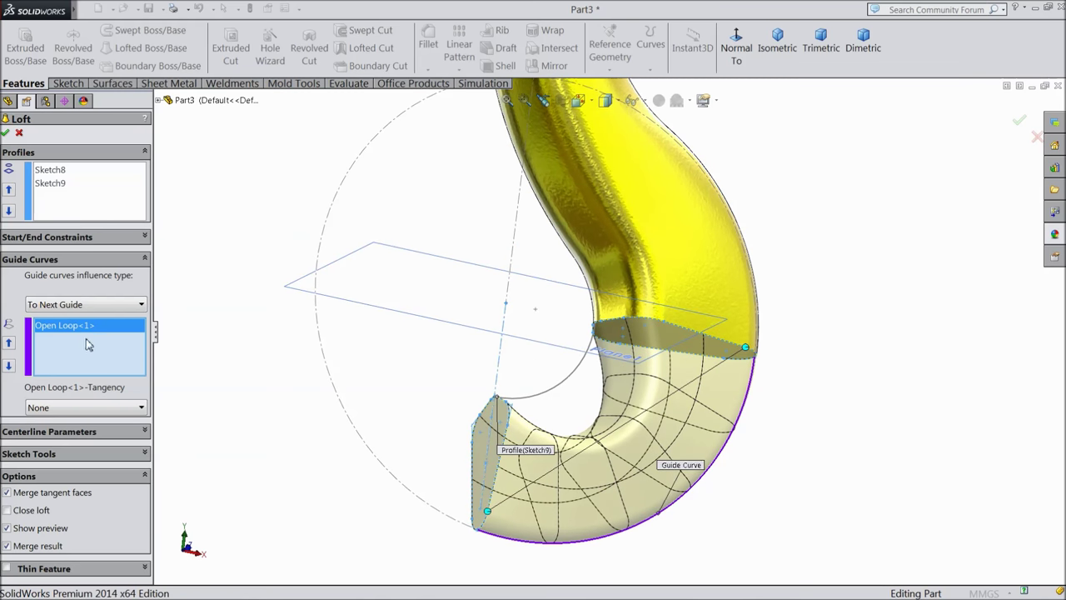
{"action": "scroll", "coordinate": [511, 431], "scroll_direction": "down", "scroll_amount": 1}
{"action": "scroll", "coordinate": [511, 432], "scroll_direction": "down", "scroll_amount": 2}
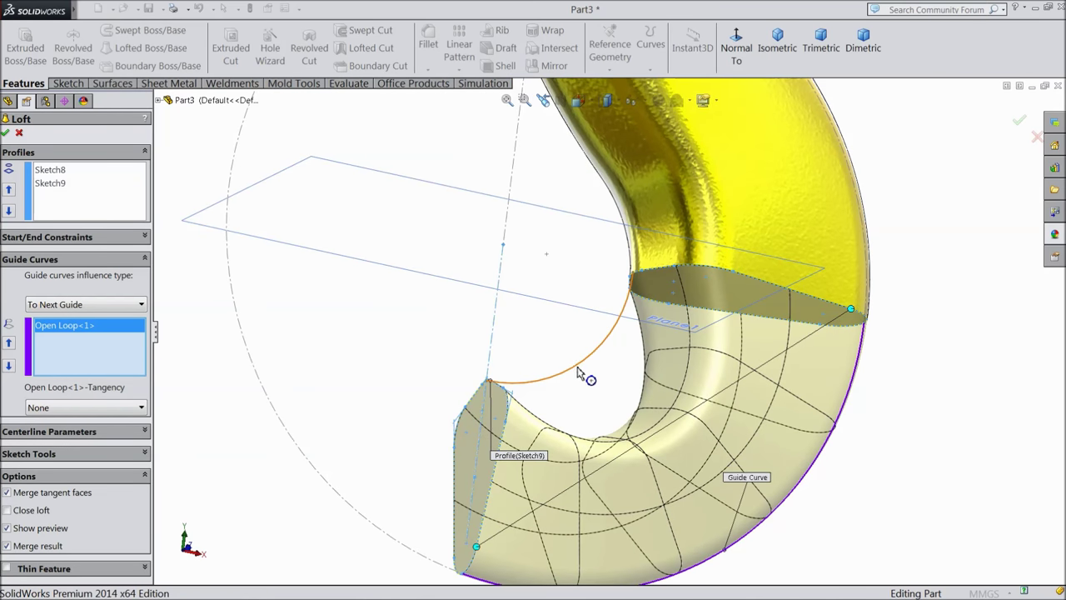
{"action": "left_click", "coordinate": [580, 374]}
{"action": "scroll", "coordinate": [591, 383], "scroll_direction": "up", "scroll_amount": 5}
{"action": "middle_click_drag", "start_coordinate": [519, 349], "coordinate": [485, 355]}
{"action": "scroll", "coordinate": [634, 349], "scroll_direction": "down", "scroll_amount": 3}
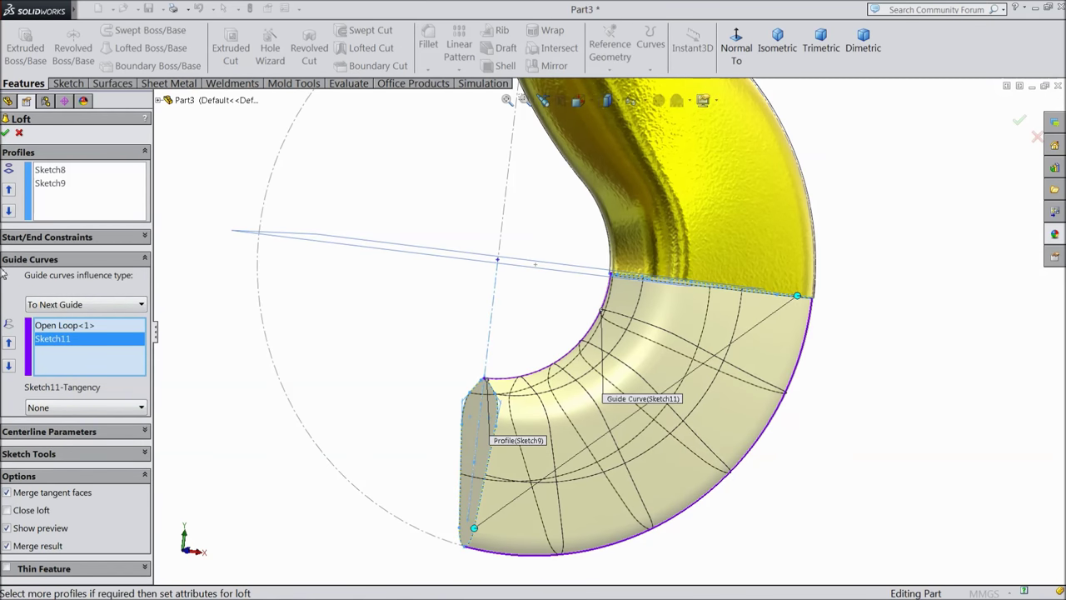
{"action": "left_click", "coordinate": [7, 134]}
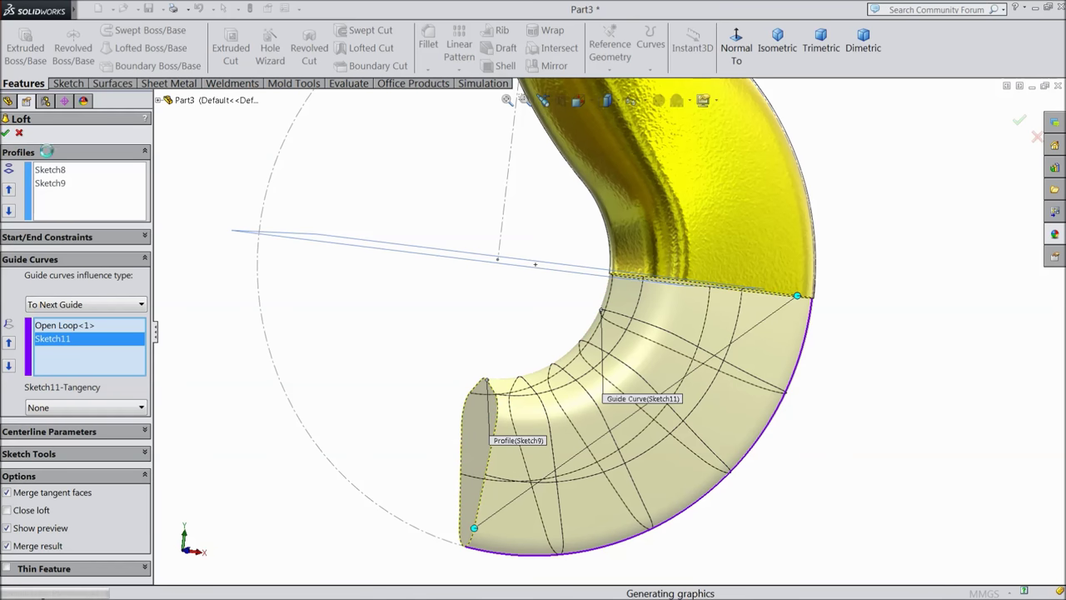
Step: Start a new sketch on the loft's tip end face
{"action": "left_click", "coordinate": [402, 317]}
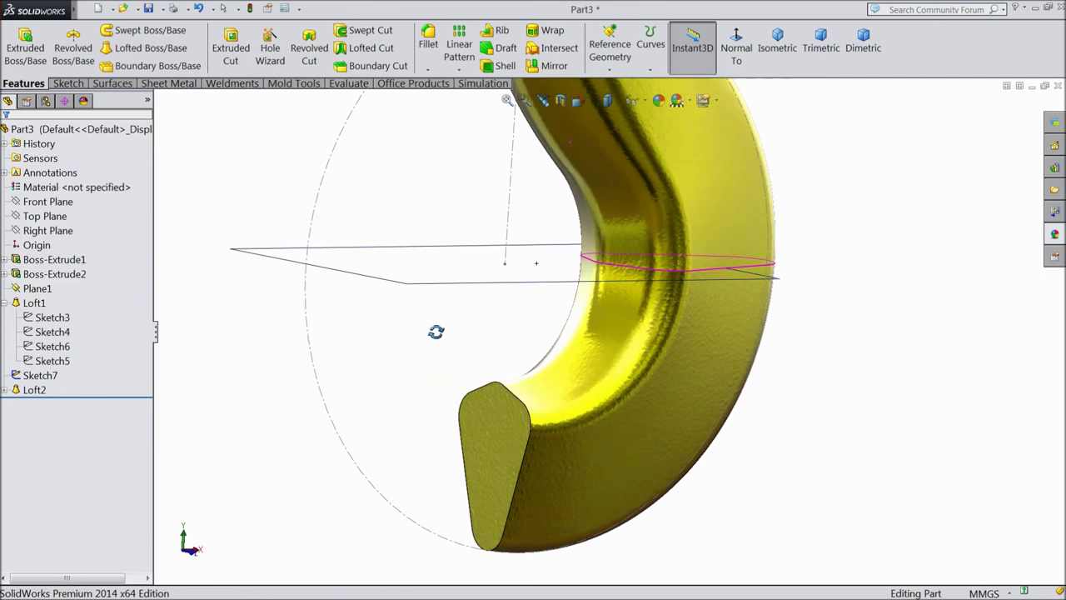
{"action": "middle_click_drag", "start_coordinate": [407, 311], "coordinate": [424, 341]}
{"action": "key", "text": "z"}
{"action": "key", "text": "z"}
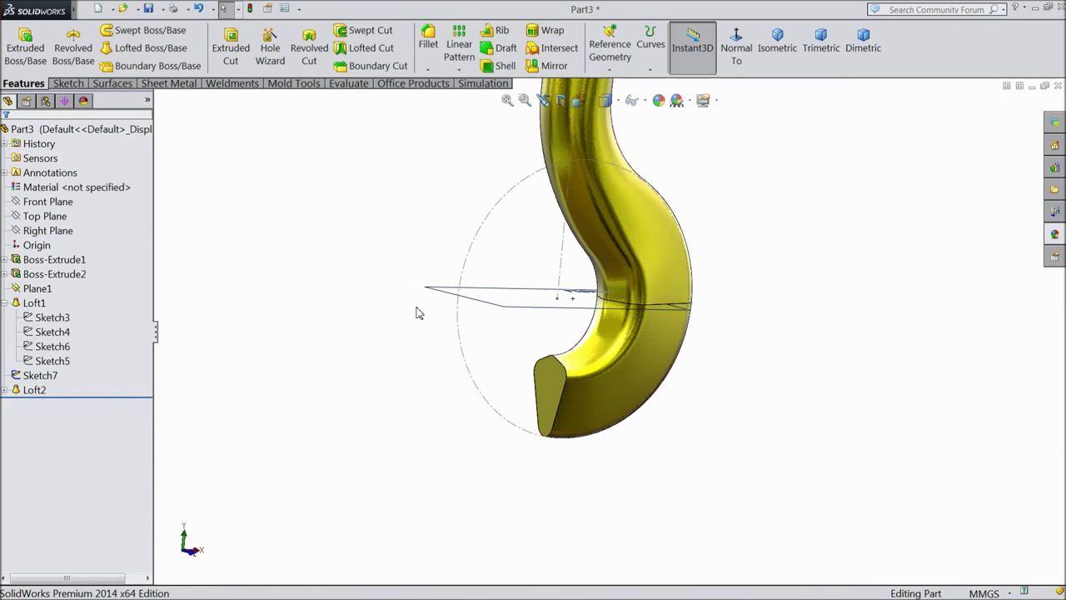
{"action": "scroll", "coordinate": [590, 388], "scroll_direction": "down", "scroll_amount": 2}
{"action": "scroll", "coordinate": [550, 379], "scroll_direction": "down", "scroll_amount": 3}
{"action": "left_click", "coordinate": [543, 375]}
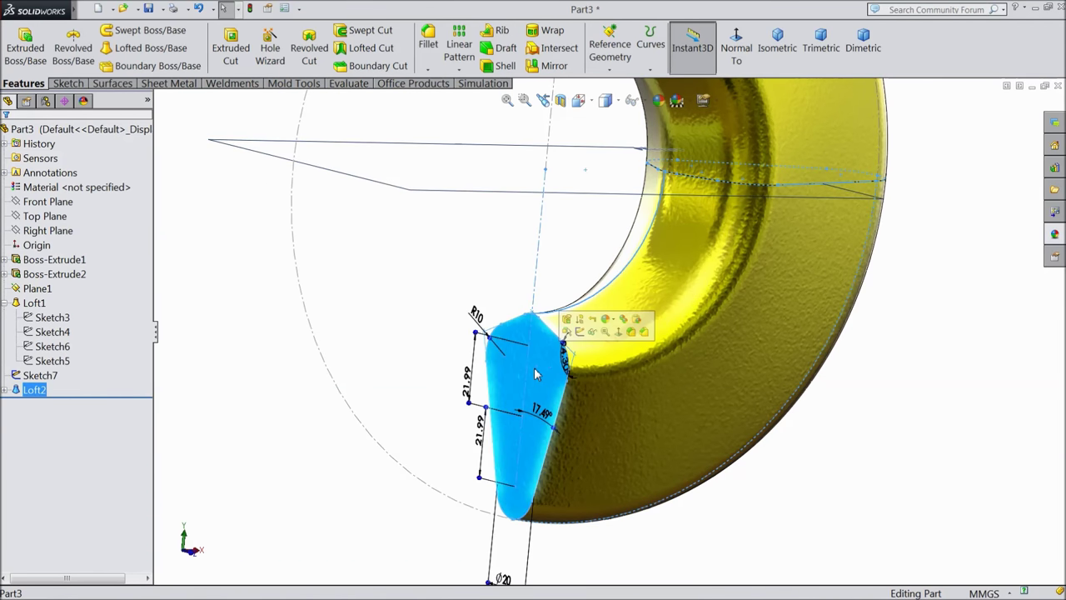
{"action": "left_click", "coordinate": [580, 332]}
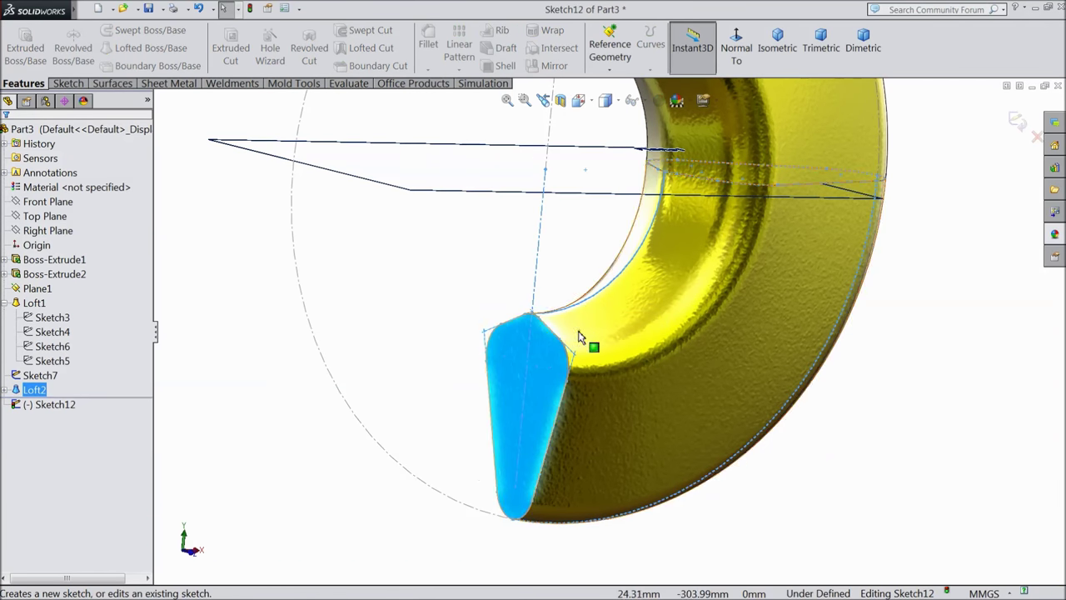
Step: Convert the end face's edges into Sketch12 and exit the sketch
{"action": "left_click", "coordinate": [71, 83]}
{"action": "left_click", "coordinate": [247, 54]}
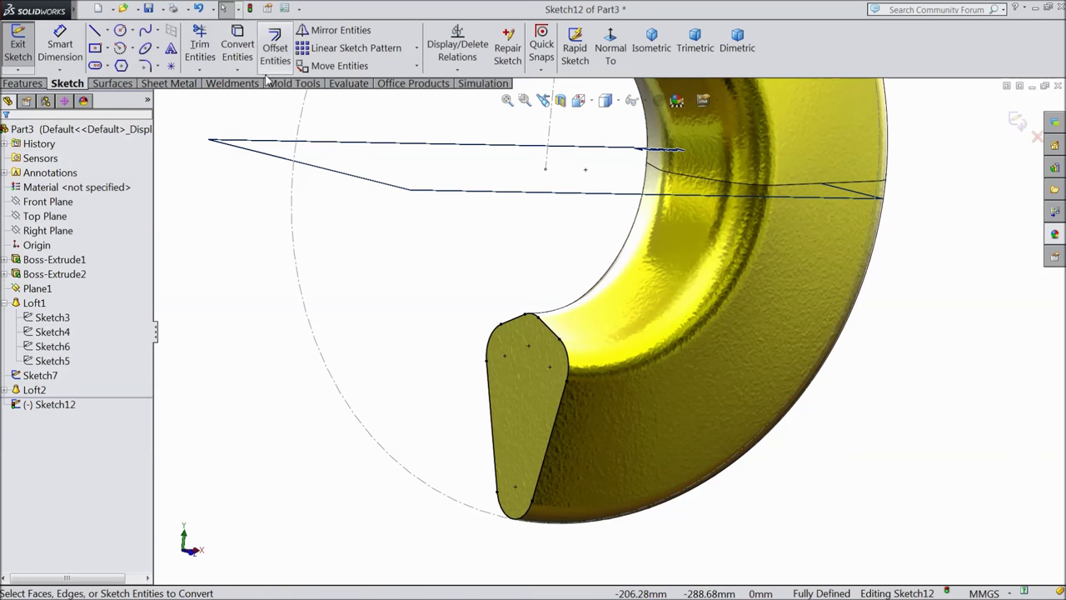
{"action": "scroll", "coordinate": [454, 316], "scroll_direction": "up", "scroll_amount": 2}
{"action": "mouse_move", "coordinate": [469, 331]}
{"action": "middle_mouse_down"}
{"action": "mouse_move", "coordinate": [438, 309]}
{"action": "mouse_move", "coordinate": [371, 312]}
{"action": "mouse_move", "coordinate": [389, 361]}
{"action": "middle_mouse_up"}
{"action": "left_click", "coordinate": [1017, 123]}
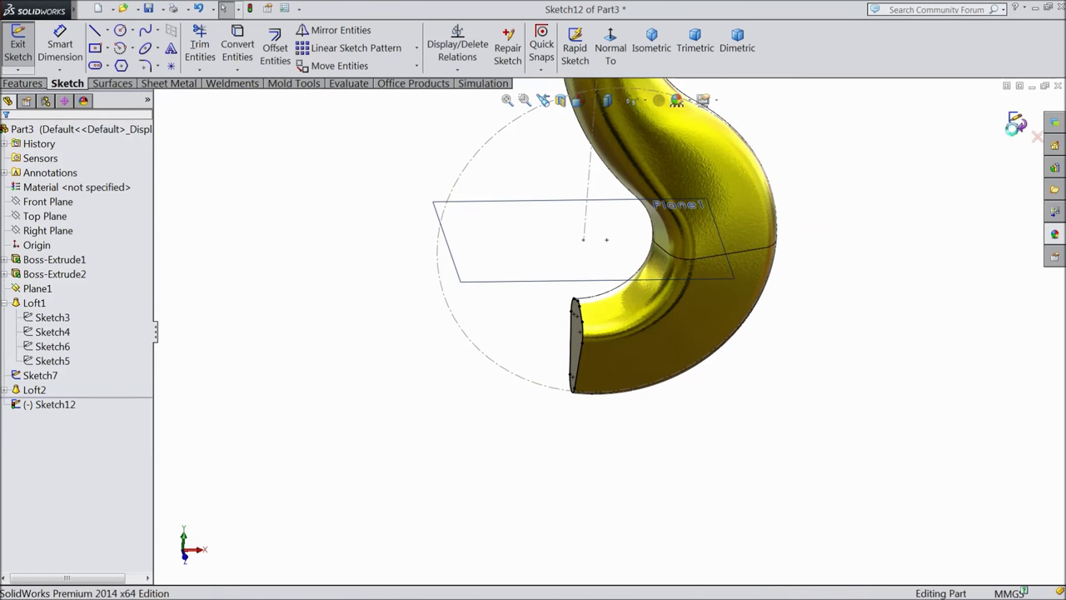
{"action": "left_click", "coordinate": [474, 267]}
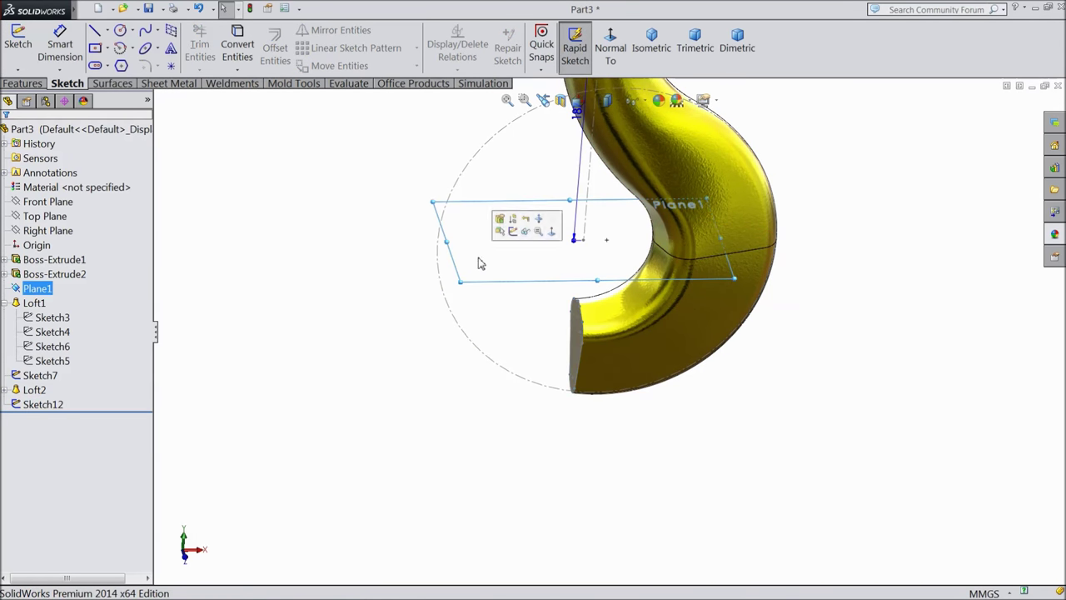
Step: Start a sketch on Plane1 and draw a circle centred on the axis line
{"action": "left_click", "coordinate": [512, 230]}
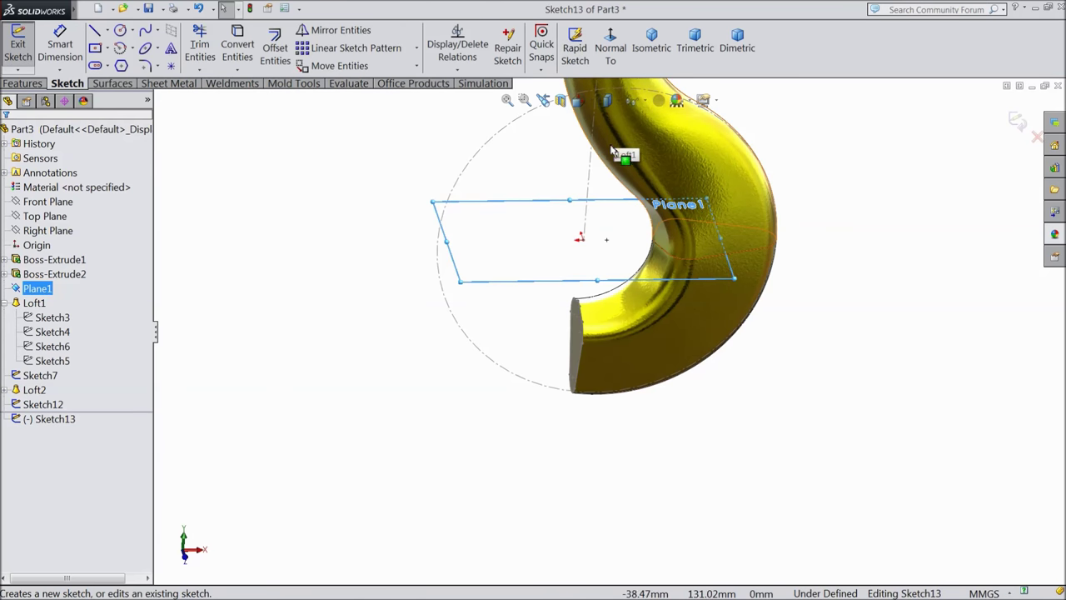
{"action": "left_click", "coordinate": [611, 51]}
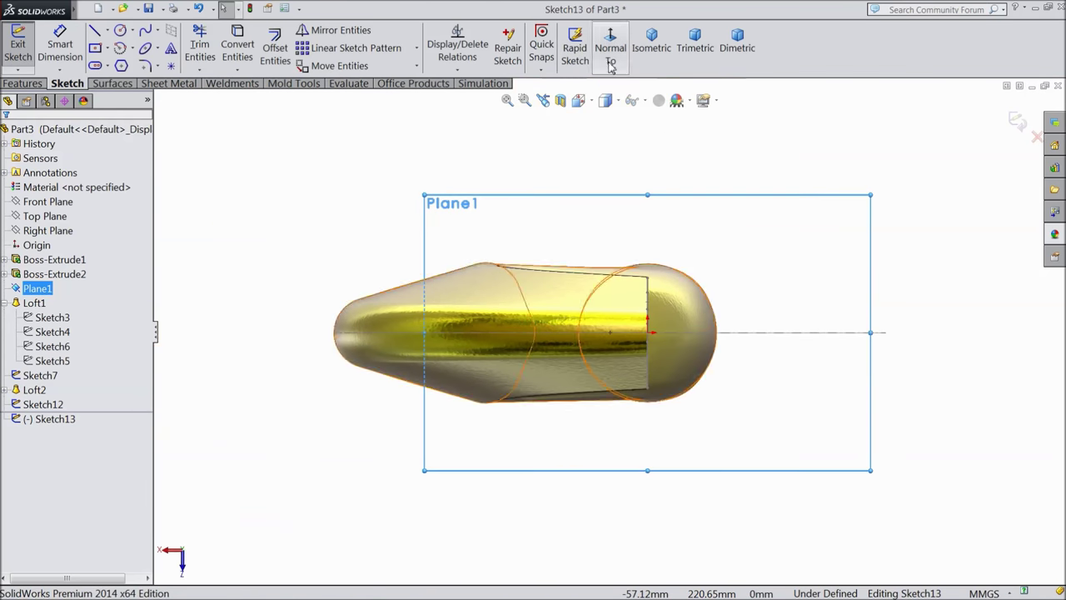
{"action": "left_click", "coordinate": [120, 31]}
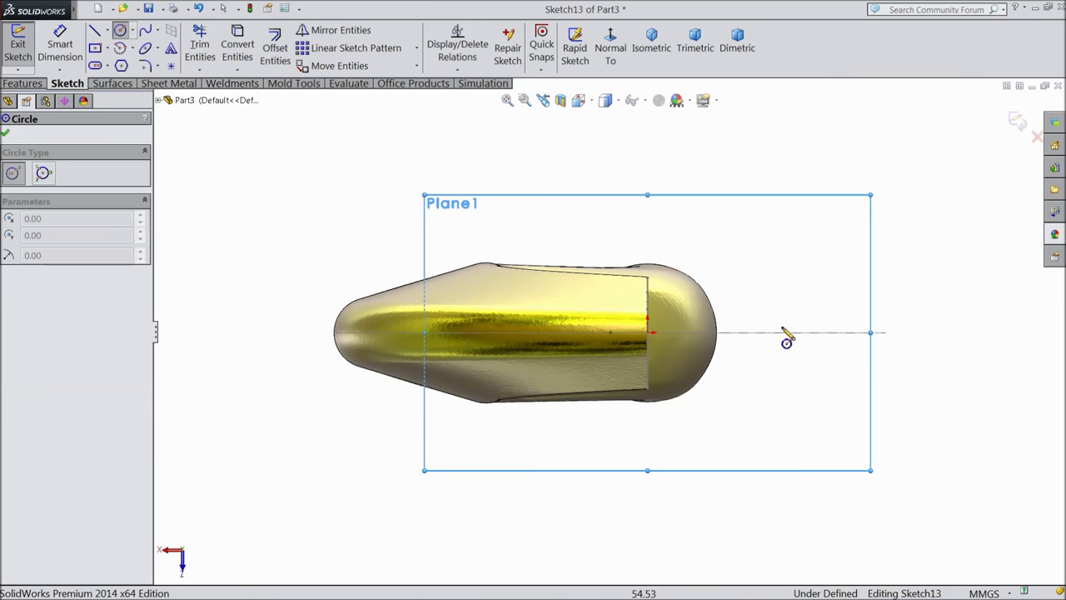
{"action": "left_click", "coordinate": [846, 332]}
{"action": "left_click", "coordinate": [846, 270]}
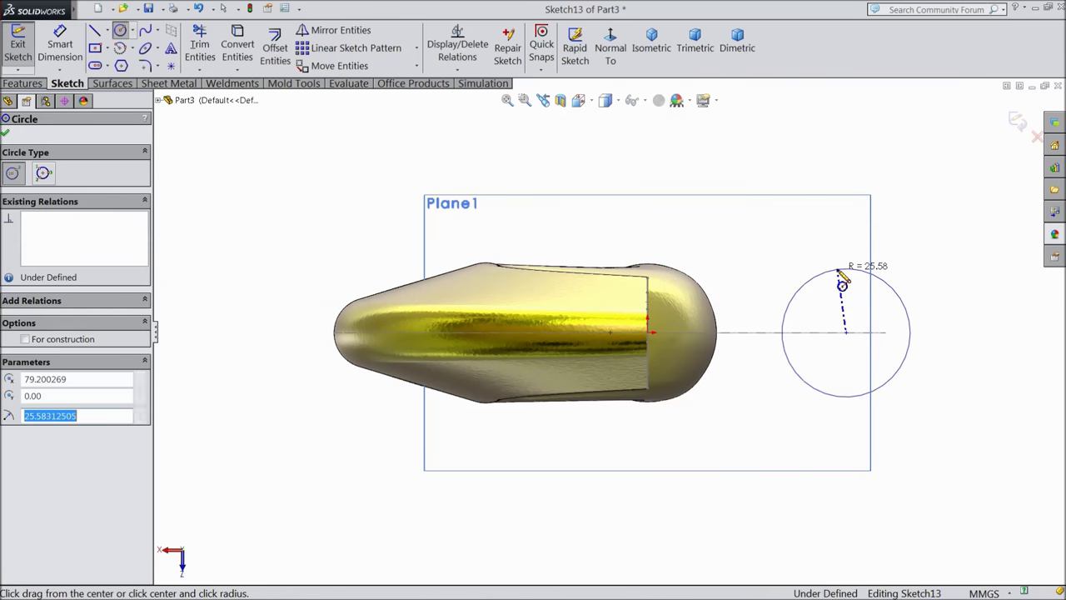
Step: Dimension the circle to Ø50 with its centre 70 mm from the body's edge point
{"action": "left_click", "coordinate": [56, 50]}
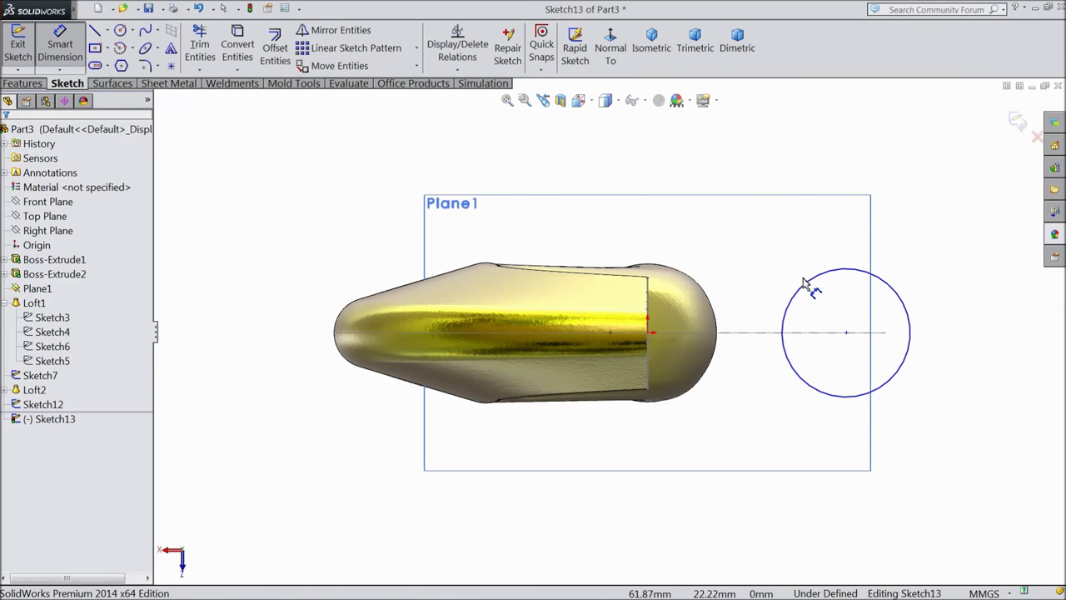
{"action": "left_click", "coordinate": [804, 283]}
{"action": "left_click", "coordinate": [841, 179]}
{"action": "type", "text": "50"}
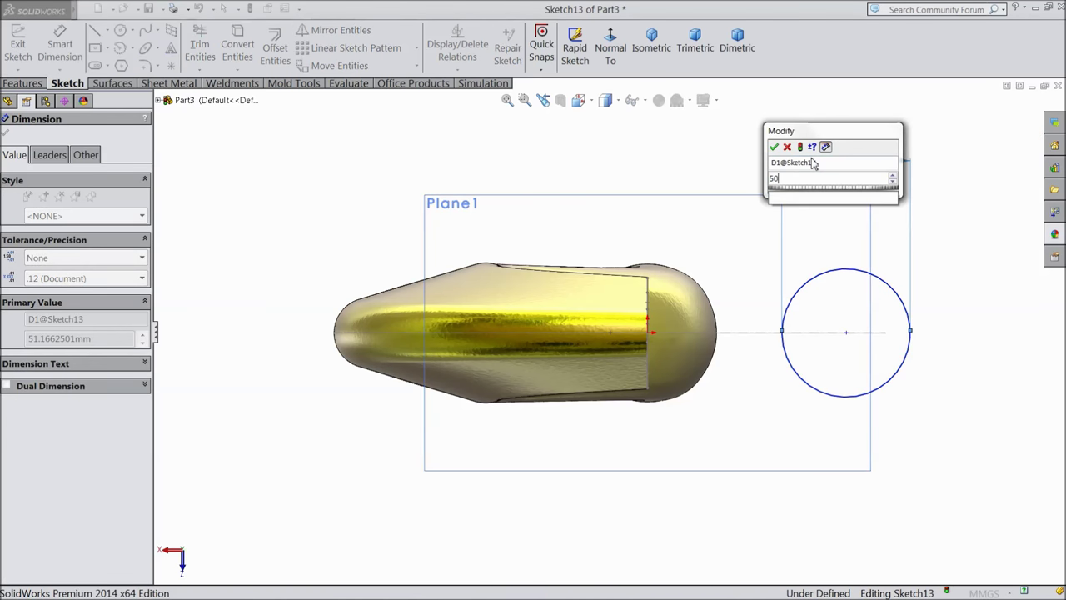
{"action": "left_click", "coordinate": [775, 147]}
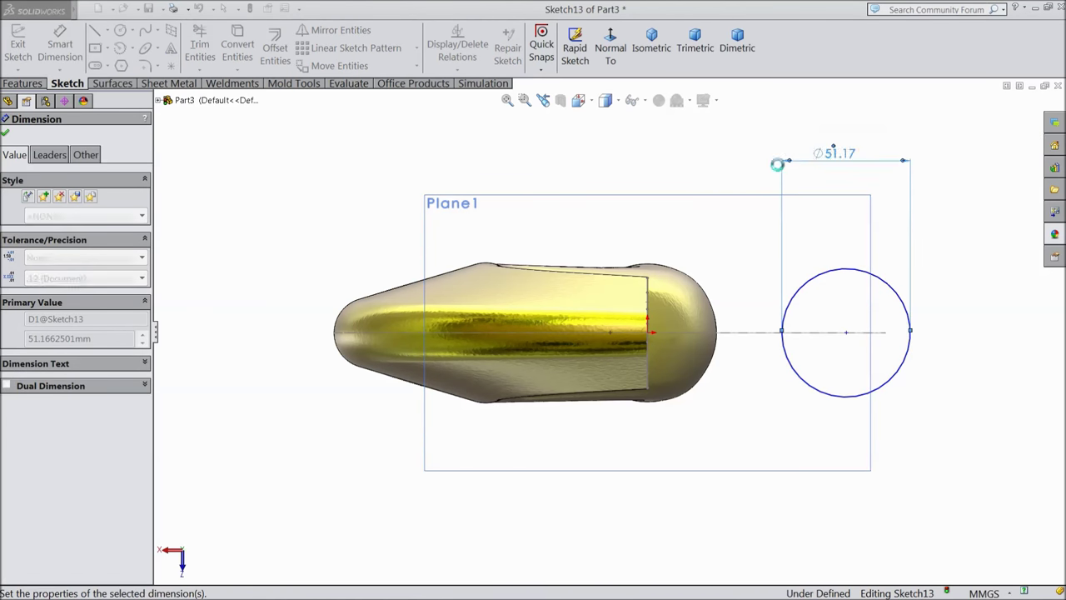
{"action": "left_click", "coordinate": [846, 333]}
{"action": "left_click", "coordinate": [648, 331]}
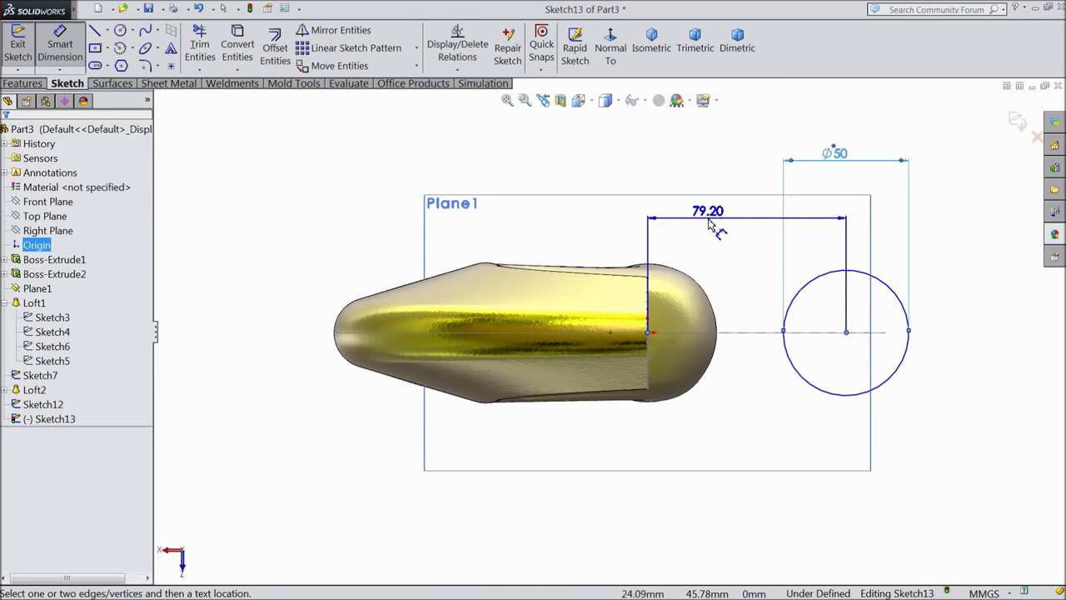
{"action": "left_click", "coordinate": [716, 215]}
{"action": "type", "text": "70"}
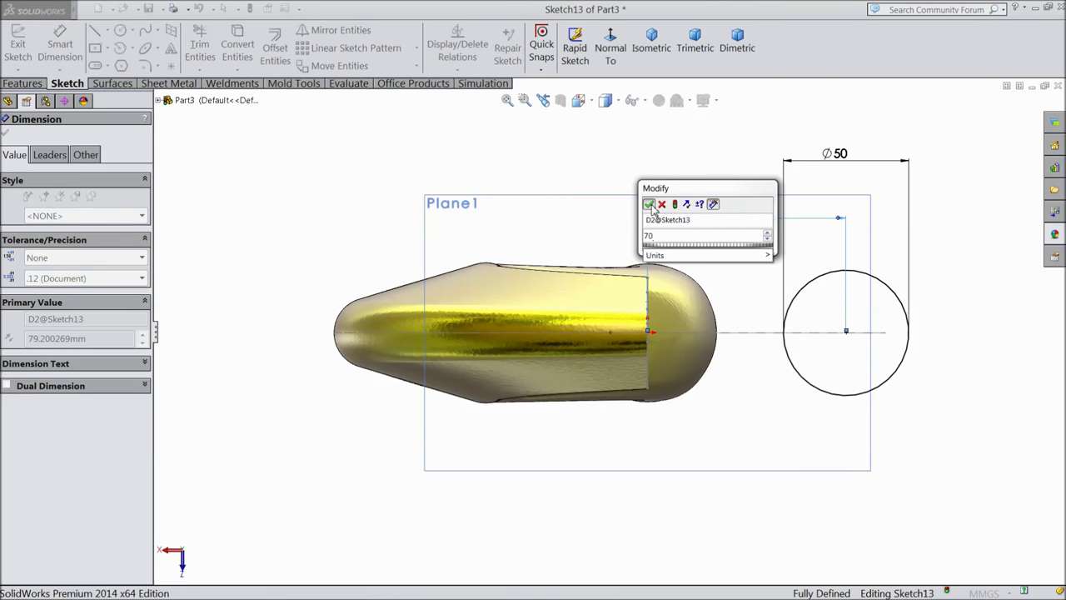
{"action": "left_click", "coordinate": [649, 205]}
Step: Exit the circle sketch, leaving Sketch13 on Plane1
{"action": "mouse_move", "coordinate": [631, 319]}
{"action": "middle_mouse_down"}
{"action": "mouse_move", "coordinate": [433, 255]}
{"action": "mouse_move", "coordinate": [464, 190]}
{"action": "mouse_move", "coordinate": [451, 294]}
{"action": "middle_mouse_up"}
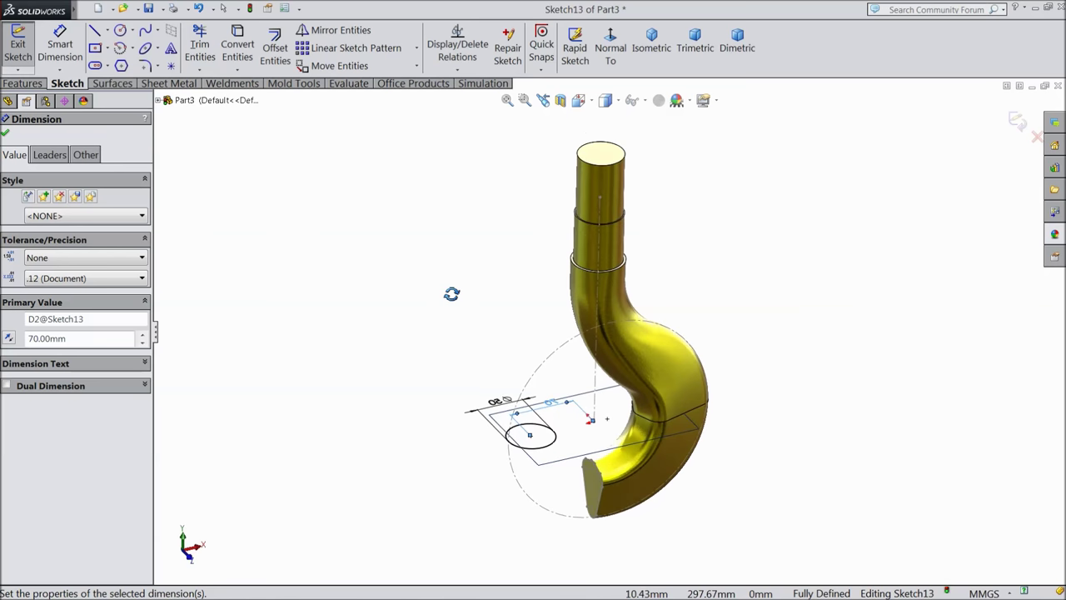
{"action": "scroll", "coordinate": [591, 425], "scroll_direction": "up", "scroll_amount": 2}
{"action": "scroll", "coordinate": [588, 426], "scroll_direction": "down", "scroll_amount": 3}
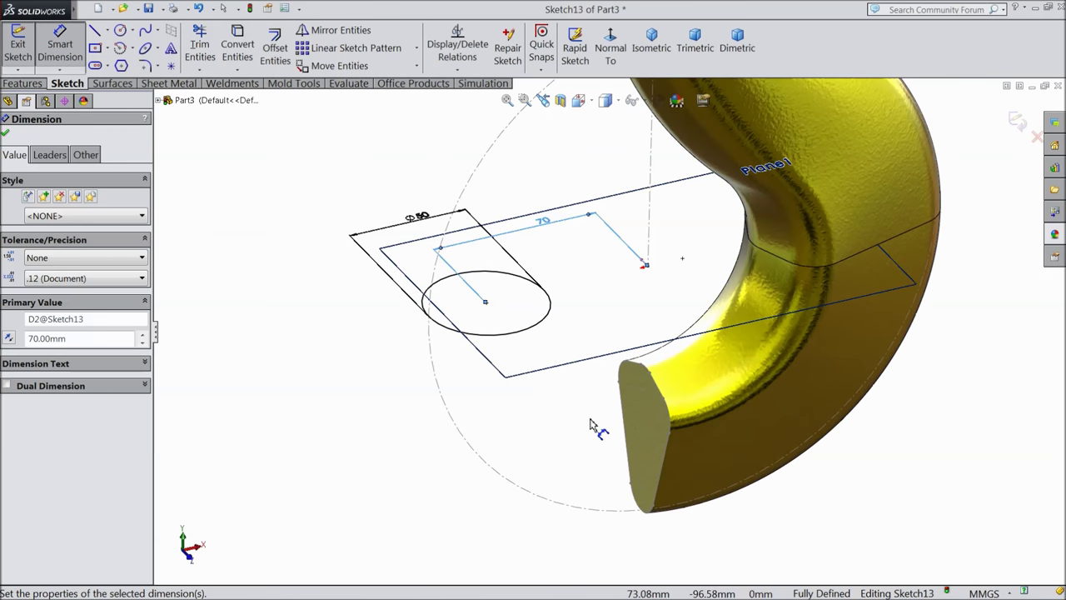
{"action": "left_click", "coordinate": [1021, 123]}
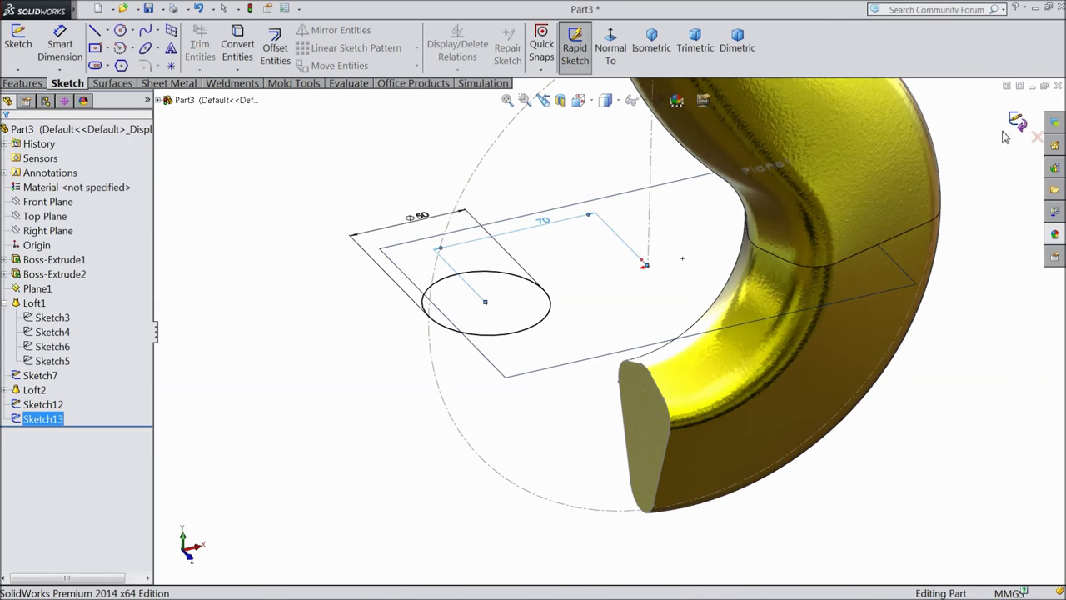
{"action": "left_click", "coordinate": [55, 206]}
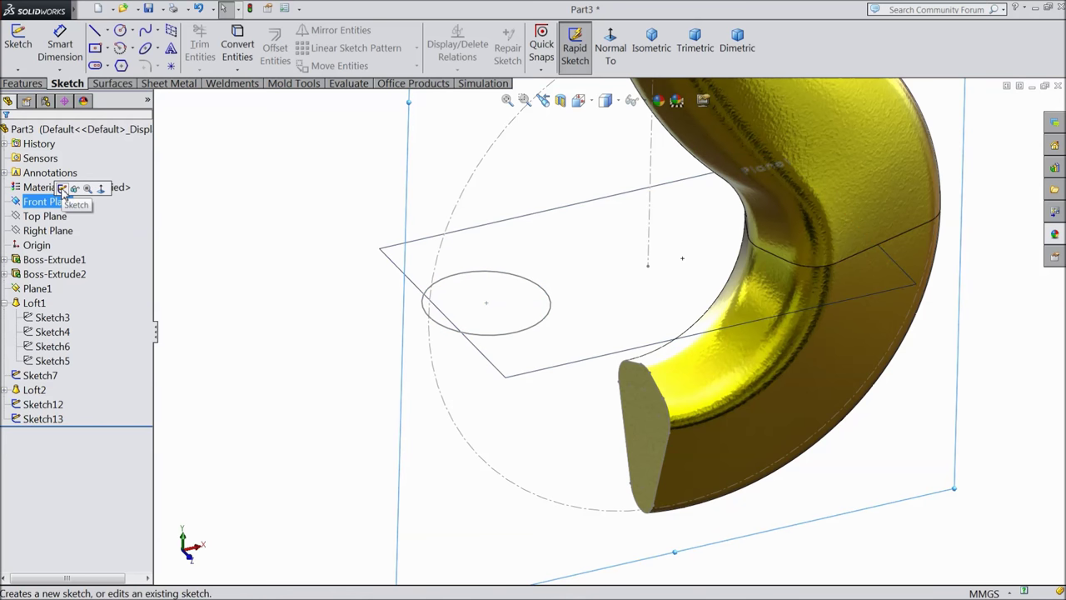
Step: Start a sketch on the Front Plane and hide Plane1
{"action": "left_click", "coordinate": [64, 191]}
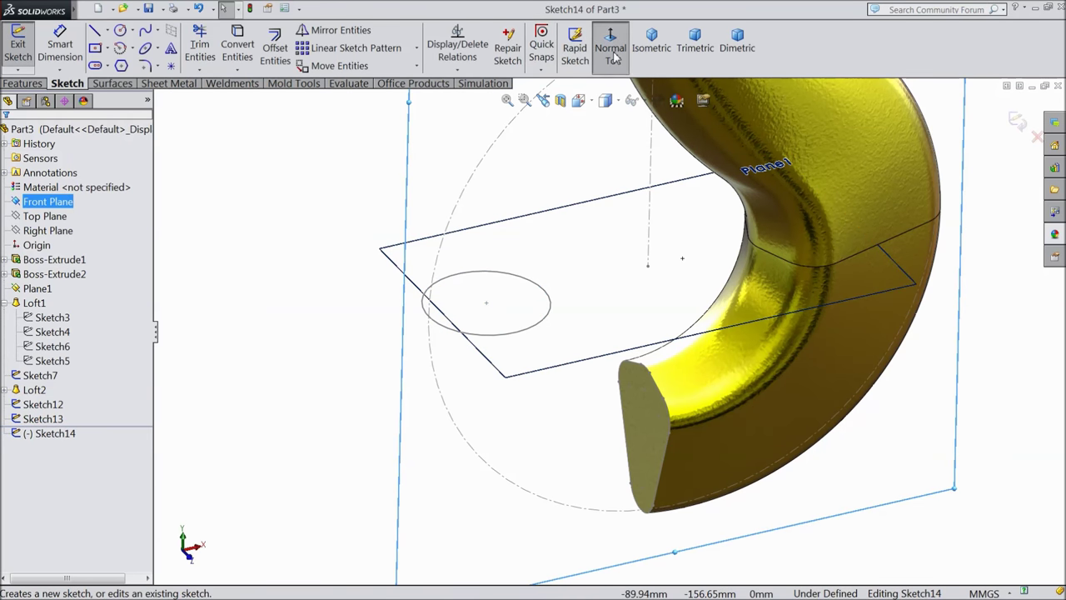
{"action": "left_click", "coordinate": [612, 58]}
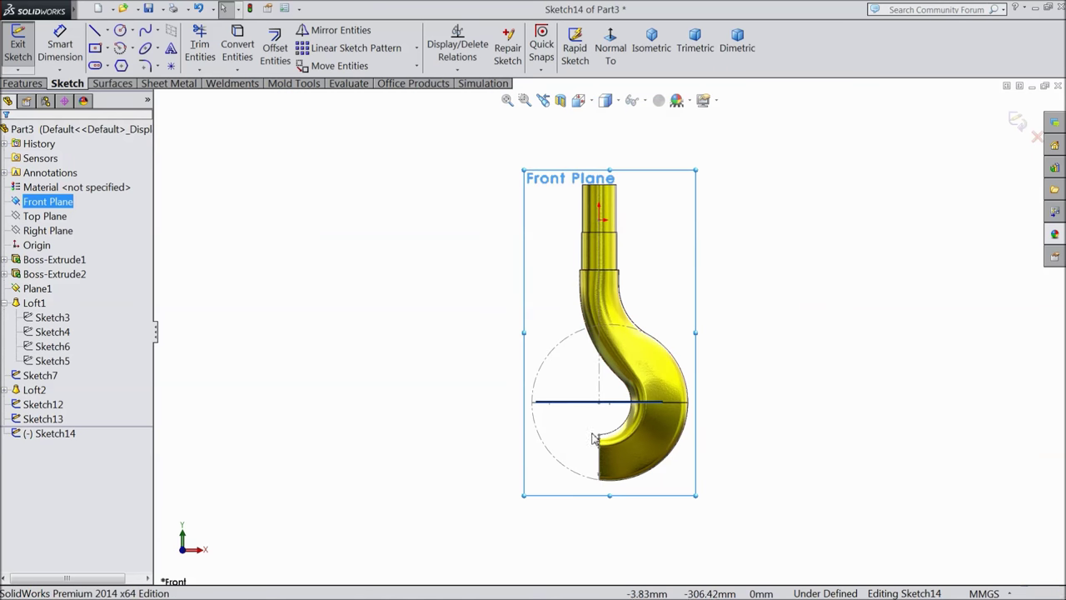
{"action": "middle_click_drag", "start_coordinate": [433, 298], "coordinate": [435, 367]}
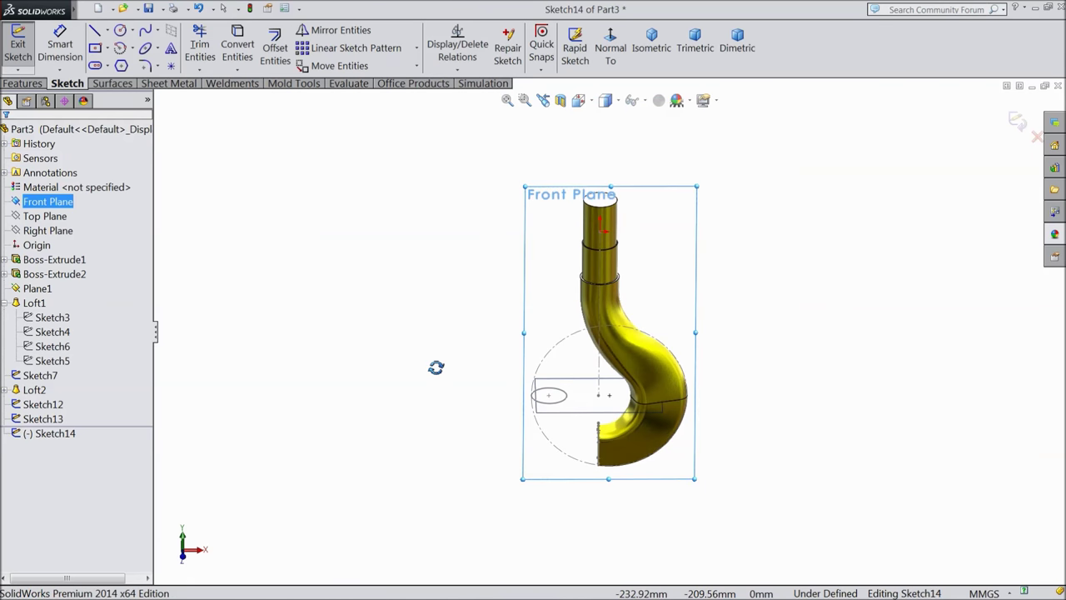
{"action": "scroll", "coordinate": [483, 395], "scroll_direction": "down", "scroll_amount": 3}
{"action": "left_click", "coordinate": [569, 365]}
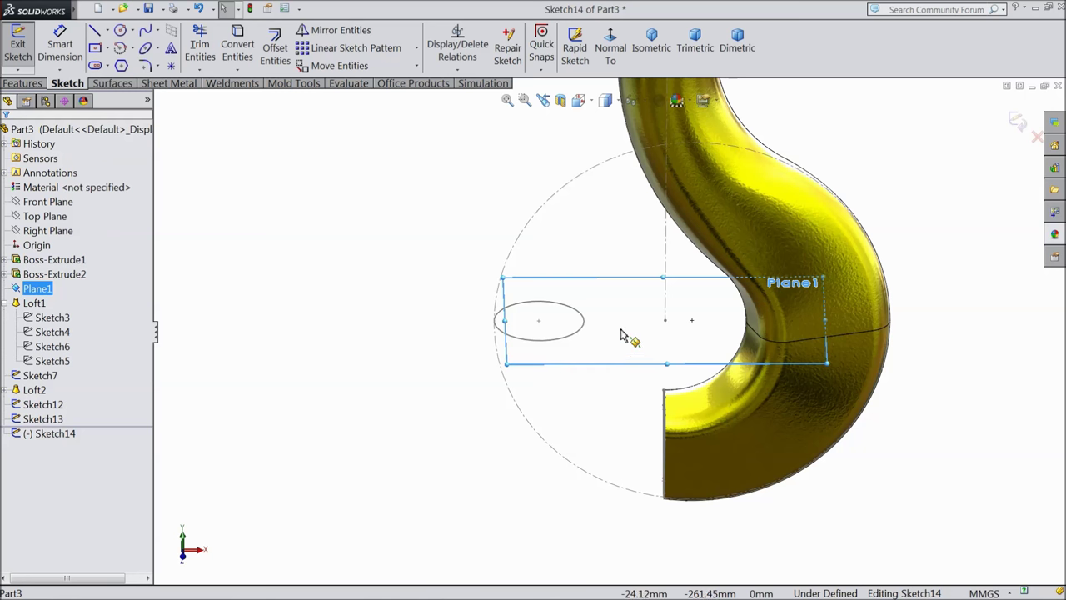
{"action": "left_click", "coordinate": [23, 289]}
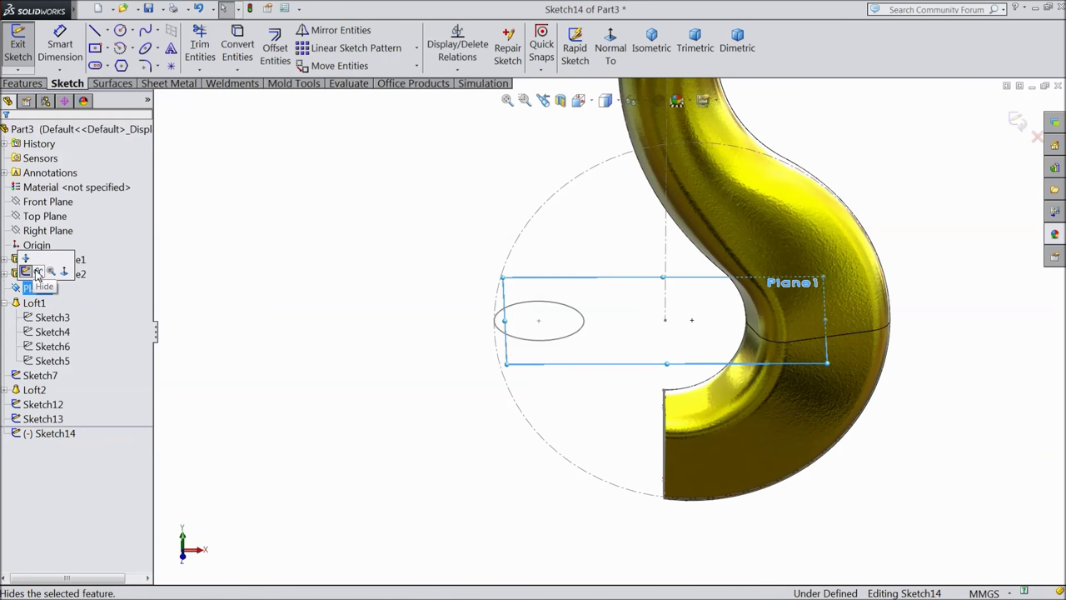
{"action": "left_click", "coordinate": [36, 272]}
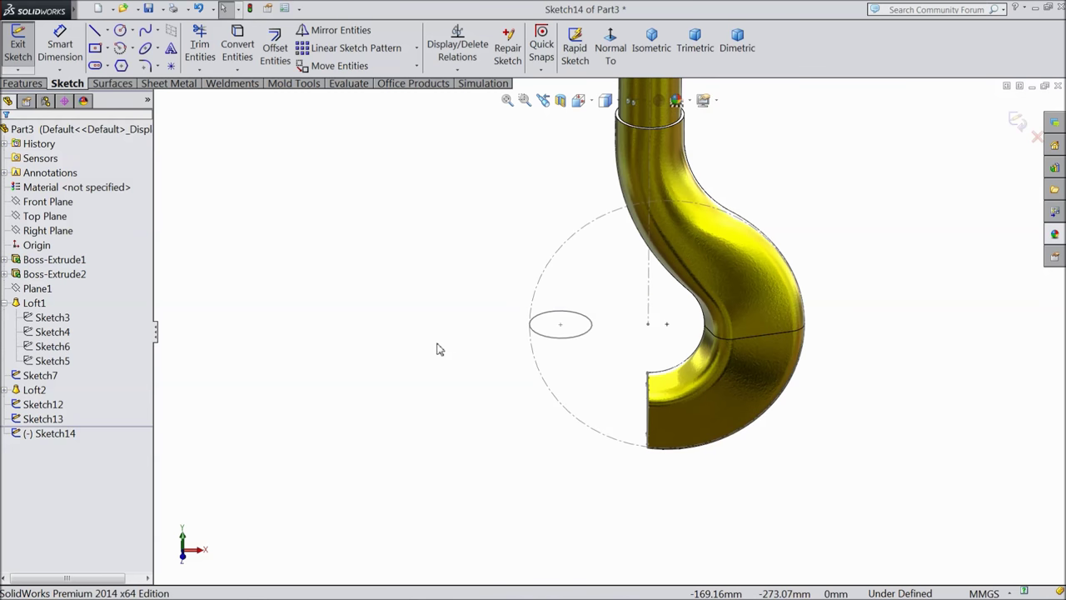
Step: Draw a centre-point arc from the hook tip's bottom to the ellipse's left end
{"action": "left_click", "coordinate": [612, 54]}
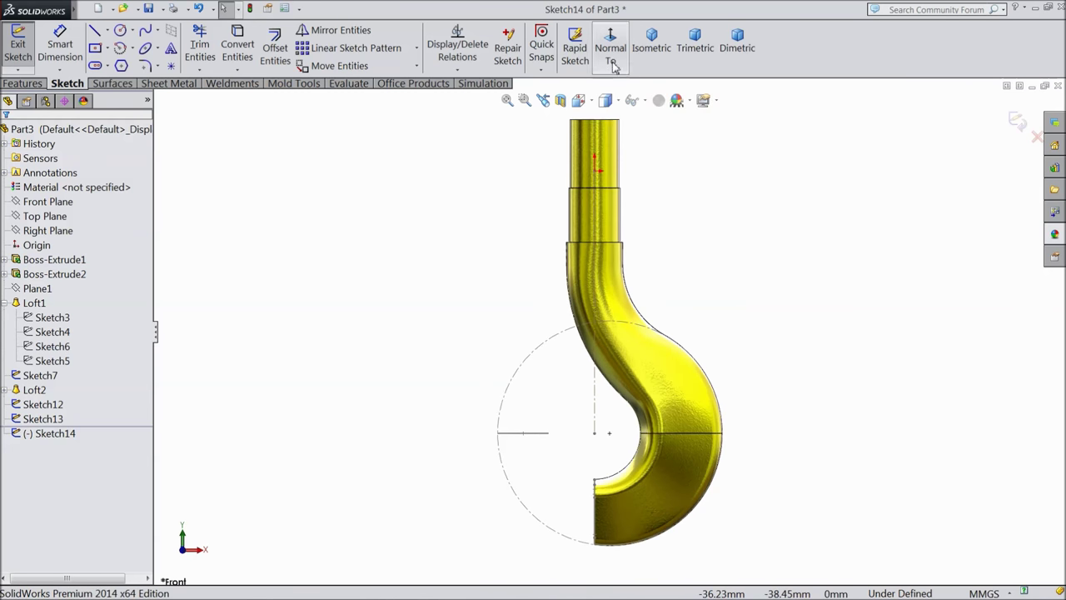
{"action": "scroll", "coordinate": [566, 450], "scroll_direction": "down", "scroll_amount": 5}
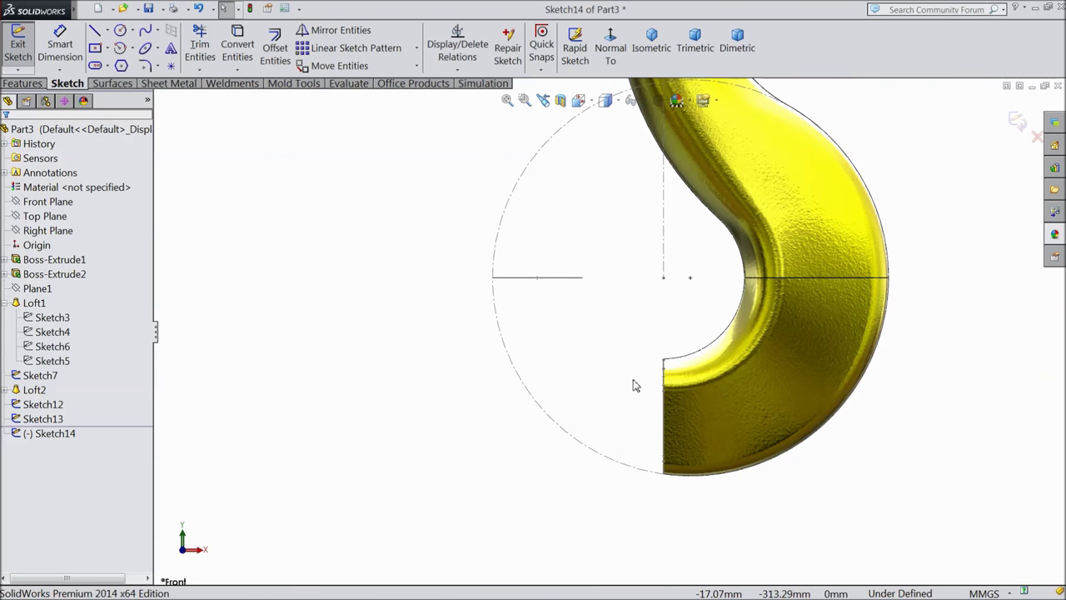
{"action": "scroll", "coordinate": [633, 385], "scroll_direction": "down", "scroll_amount": 2}
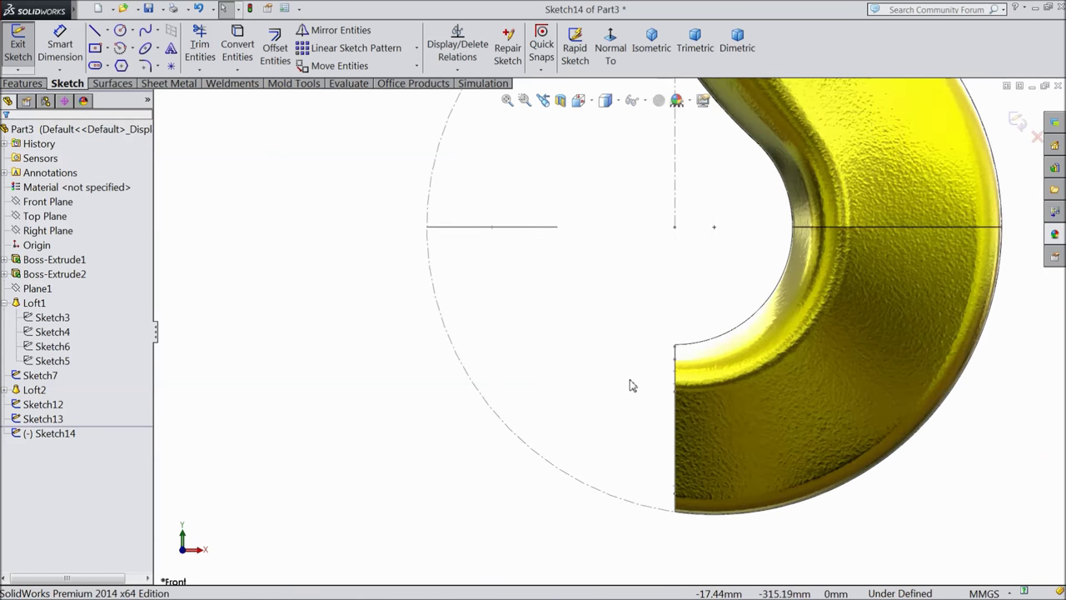
{"action": "left_click", "coordinate": [119, 48]}
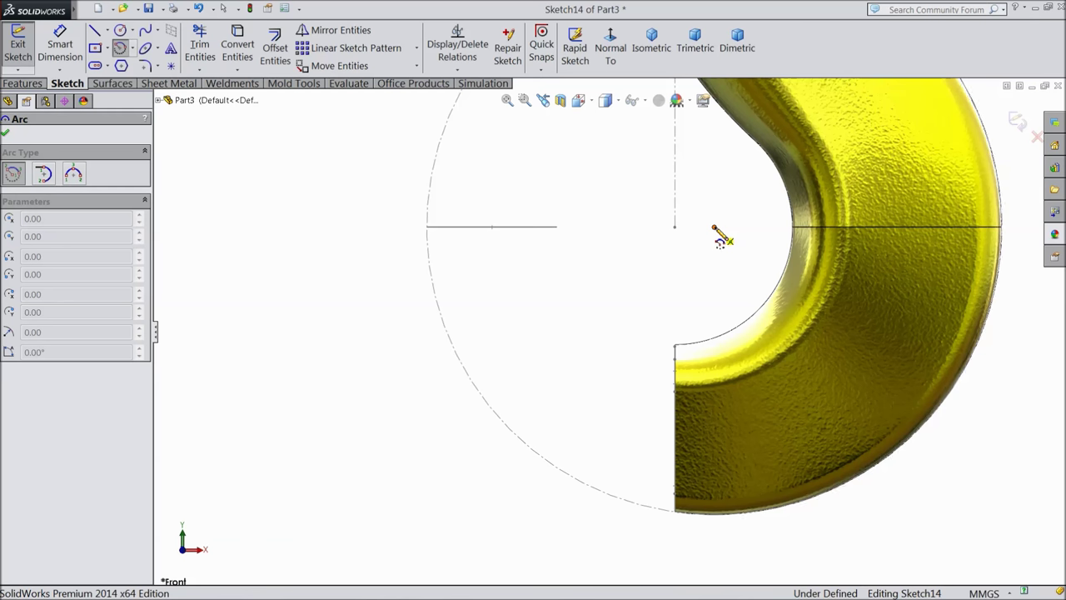
{"action": "left_click", "coordinate": [714, 227]}
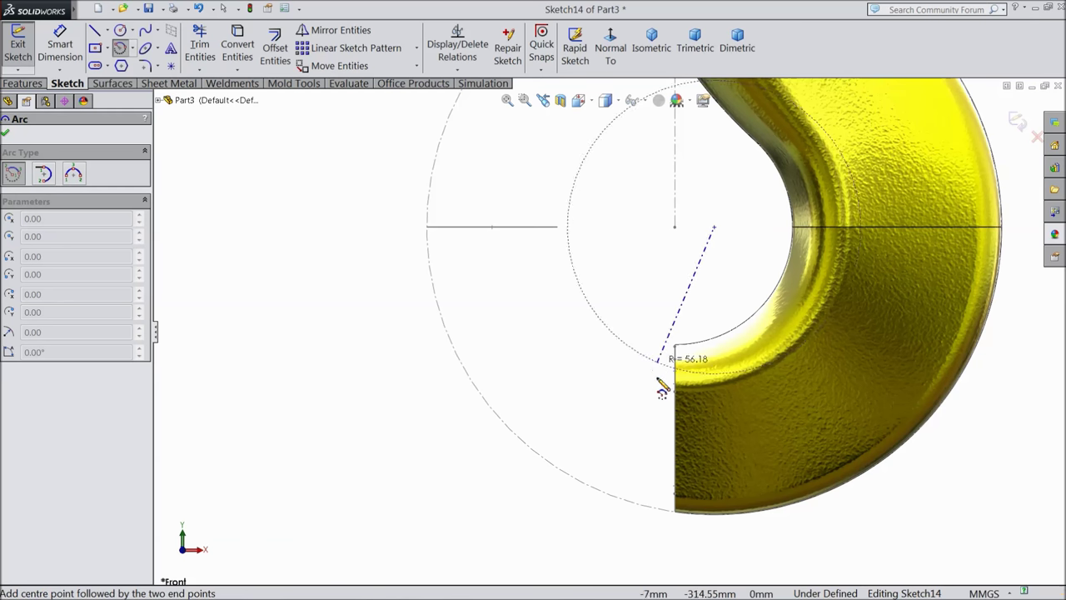
{"action": "left_click", "coordinate": [675, 510]}
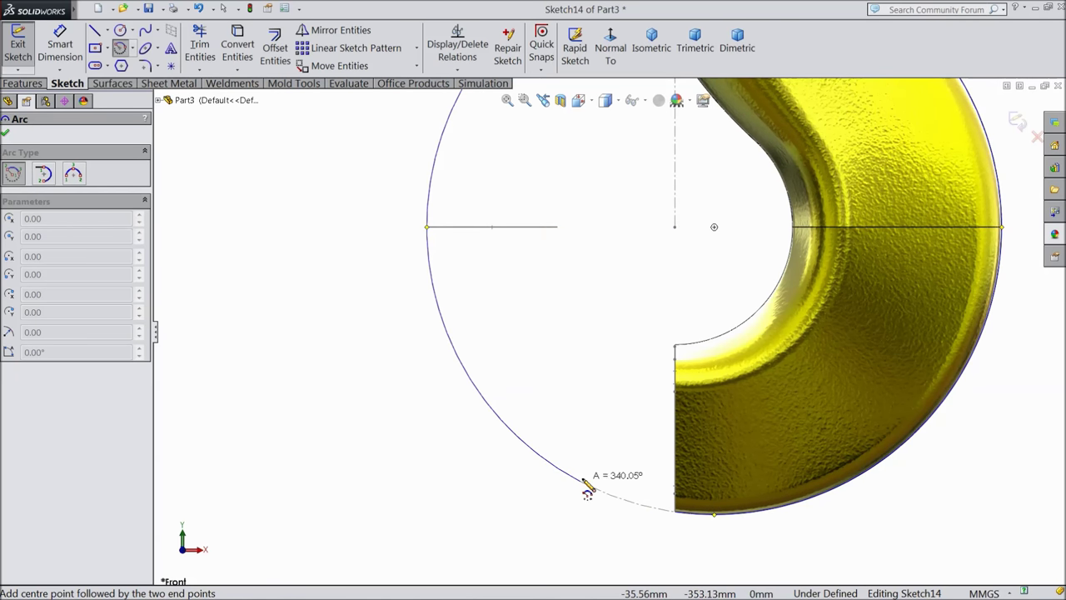
{"action": "key", "text": "z"}
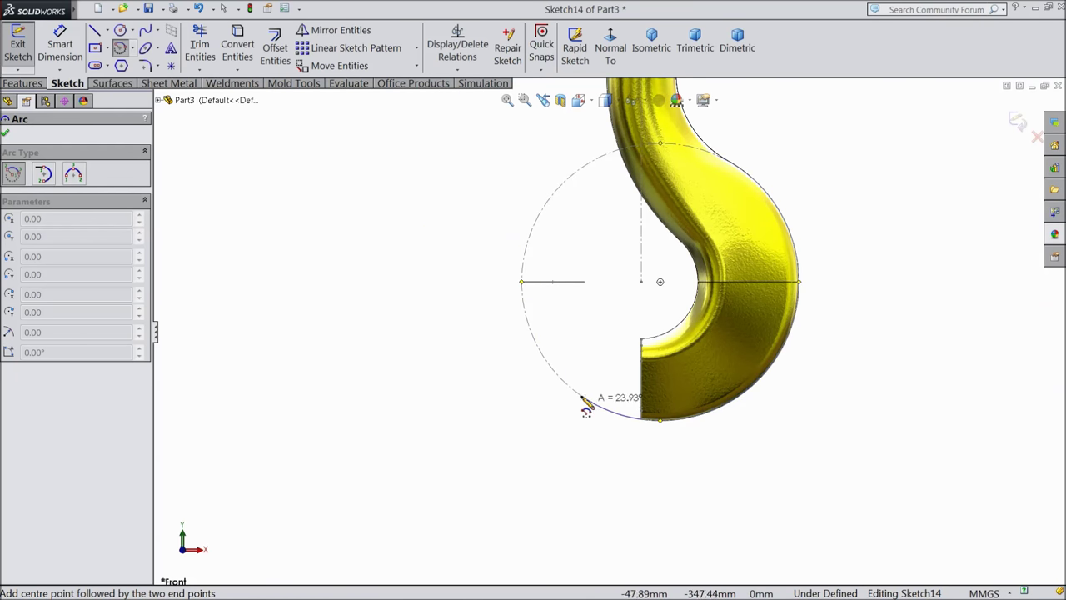
{"action": "scroll", "coordinate": [538, 321], "scroll_direction": "down", "scroll_amount": 3}
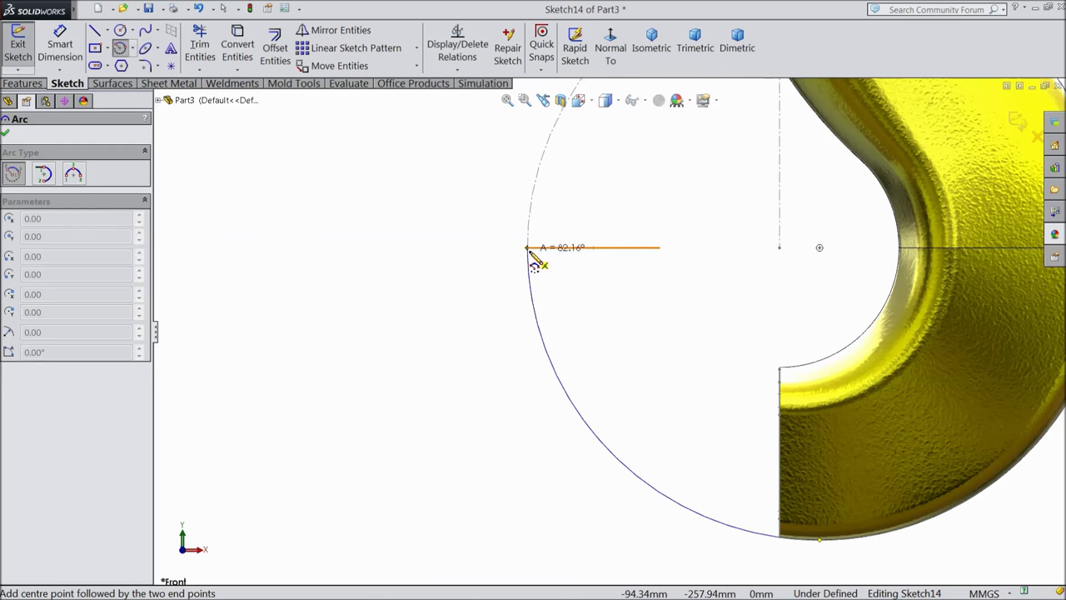
{"action": "left_click", "coordinate": [527, 249]}
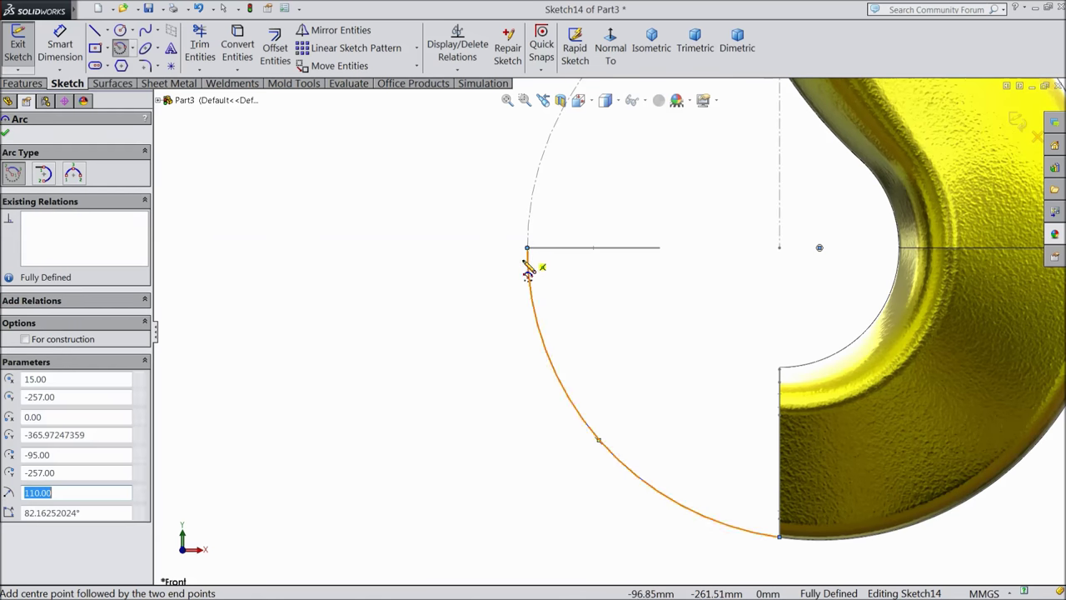
{"action": "scroll", "coordinate": [442, 270], "scroll_direction": "up", "scroll_amount": 3}
{"action": "right_click", "coordinate": [438, 266]}
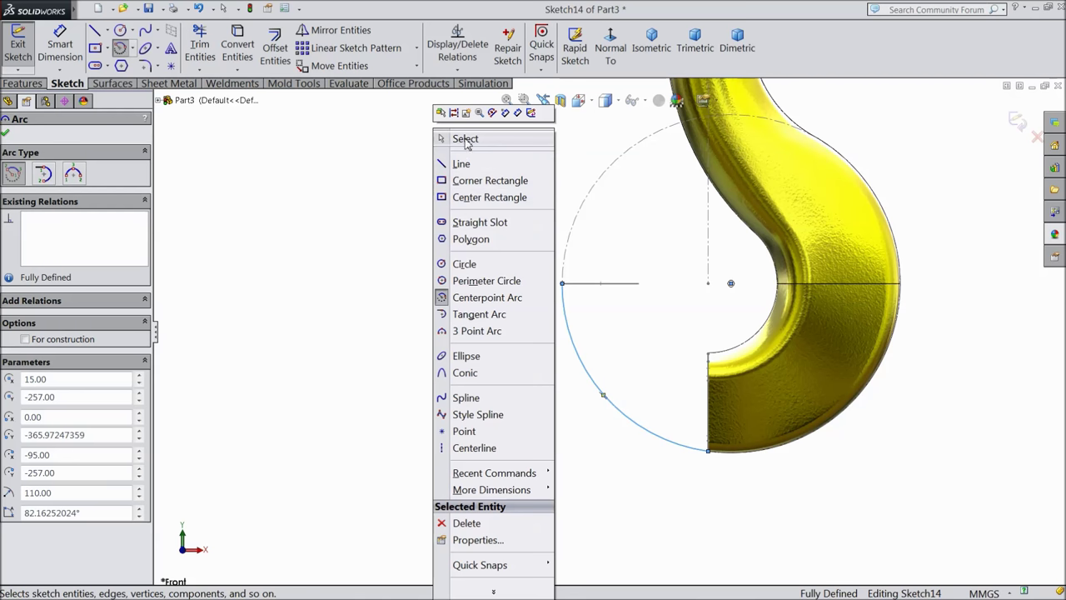
{"action": "left_click", "coordinate": [466, 139]}
Step: Check the 110 mm arc's endpoints at the ellipse and hook tip, then exit Sketch14
{"action": "scroll", "coordinate": [566, 275], "scroll_direction": "down", "scroll_amount": 3}
{"action": "middle_click_drag", "start_coordinate": [578, 309], "coordinate": [614, 361]}
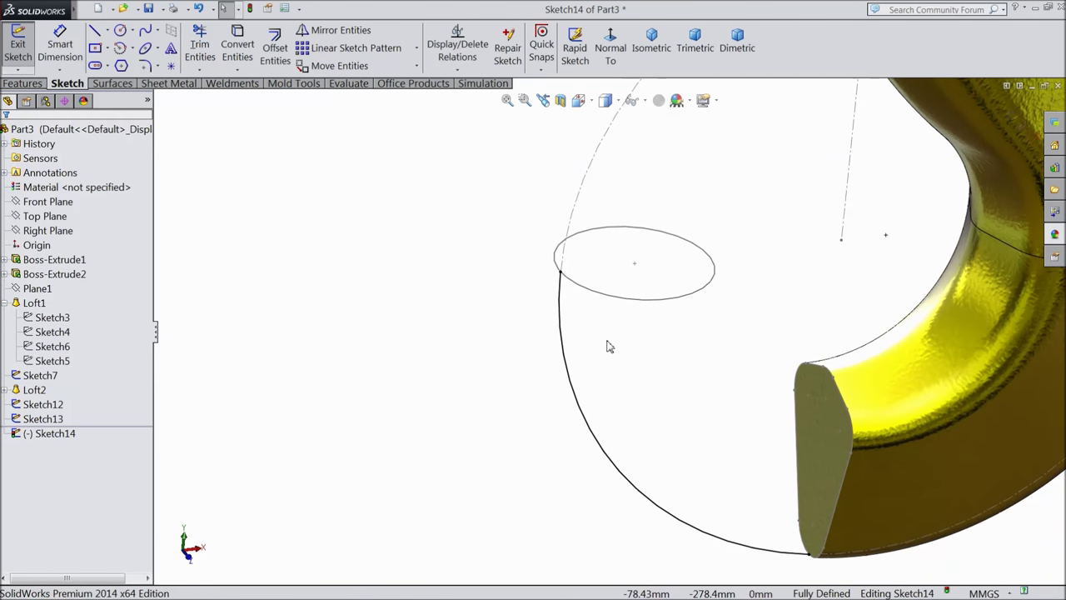
{"action": "scroll", "coordinate": [583, 325], "scroll_direction": "down", "scroll_amount": 3}
{"action": "scroll", "coordinate": [548, 283], "scroll_direction": "down", "scroll_amount": 2}
{"action": "left_click", "coordinate": [547, 284]}
{"action": "scroll", "coordinate": [546, 299], "scroll_direction": "up", "scroll_amount": 3}
{"action": "scroll", "coordinate": [543, 323], "scroll_direction": "up", "scroll_amount": 3}
{"action": "scroll", "coordinate": [742, 466], "scroll_direction": "down", "scroll_amount": 3}
{"action": "scroll", "coordinate": [642, 428], "scroll_direction": "down", "scroll_amount": 2}
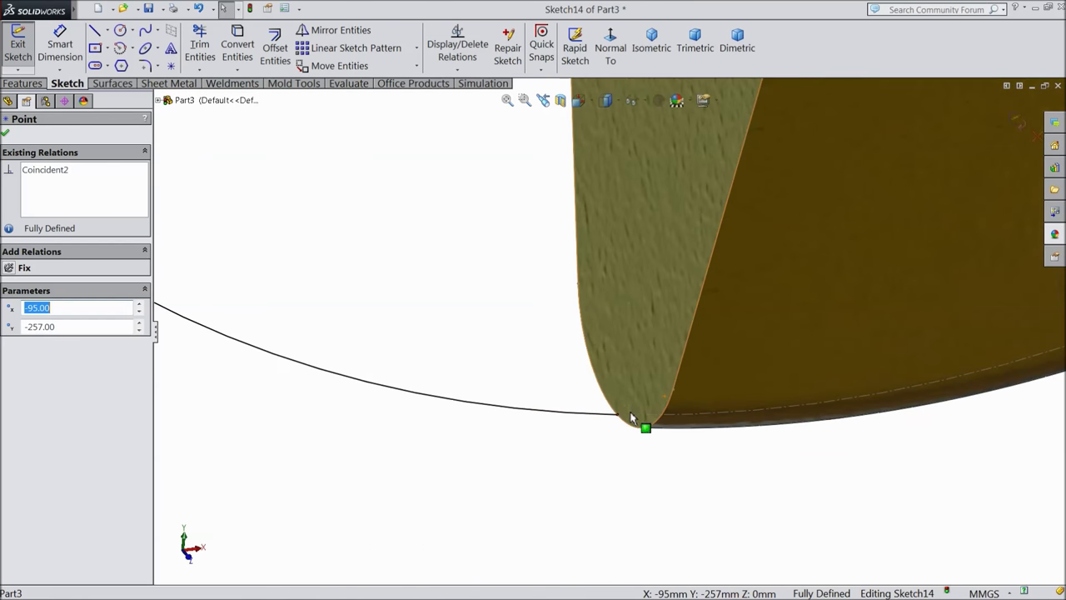
{"action": "scroll", "coordinate": [609, 421], "scroll_direction": "down", "scroll_amount": 2}
{"action": "left_click", "coordinate": [609, 422]}
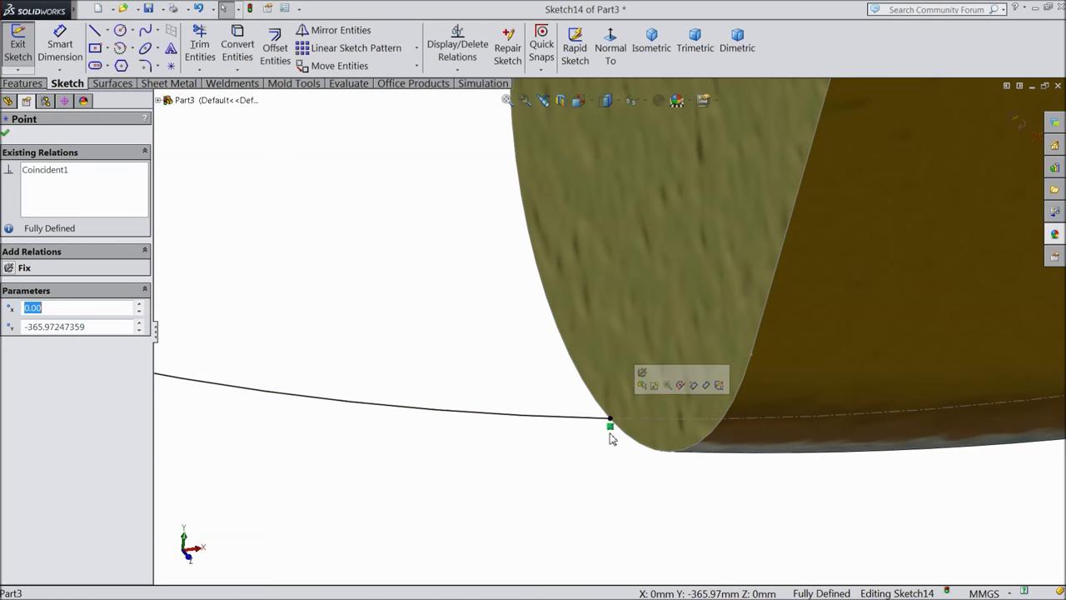
{"action": "scroll", "coordinate": [597, 439], "scroll_direction": "up", "scroll_amount": 2}
{"action": "scroll", "coordinate": [598, 439], "scroll_direction": "up", "scroll_amount": 2}
{"action": "scroll", "coordinate": [608, 405], "scroll_direction": "up", "scroll_amount": 2}
{"action": "middle_click_drag", "start_coordinate": [613, 148], "coordinate": [613, 241], "text": "ctrl"}
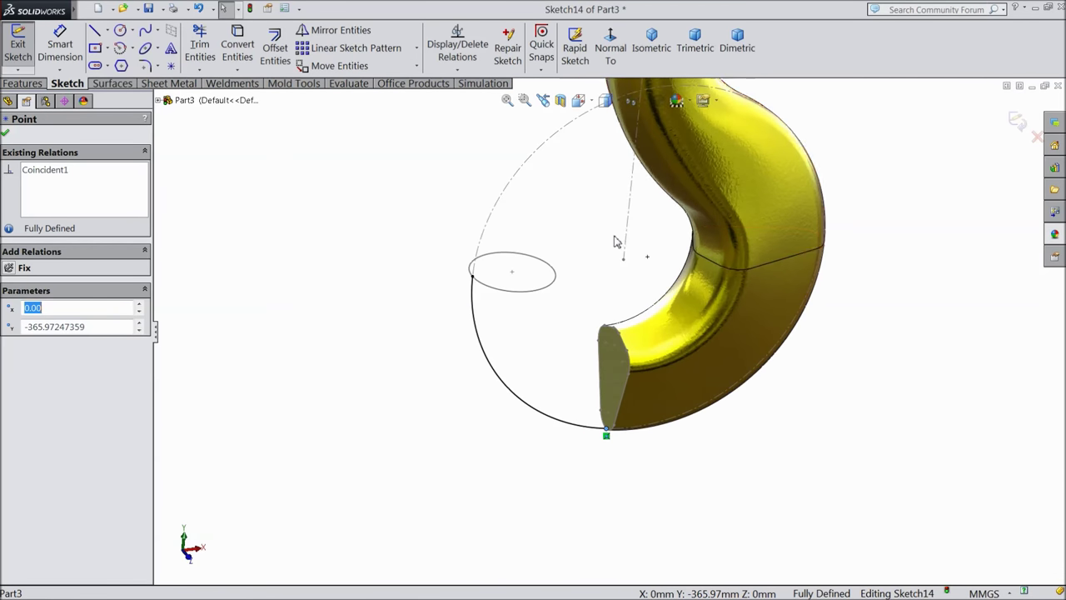
{"action": "left_click", "coordinate": [1021, 122]}
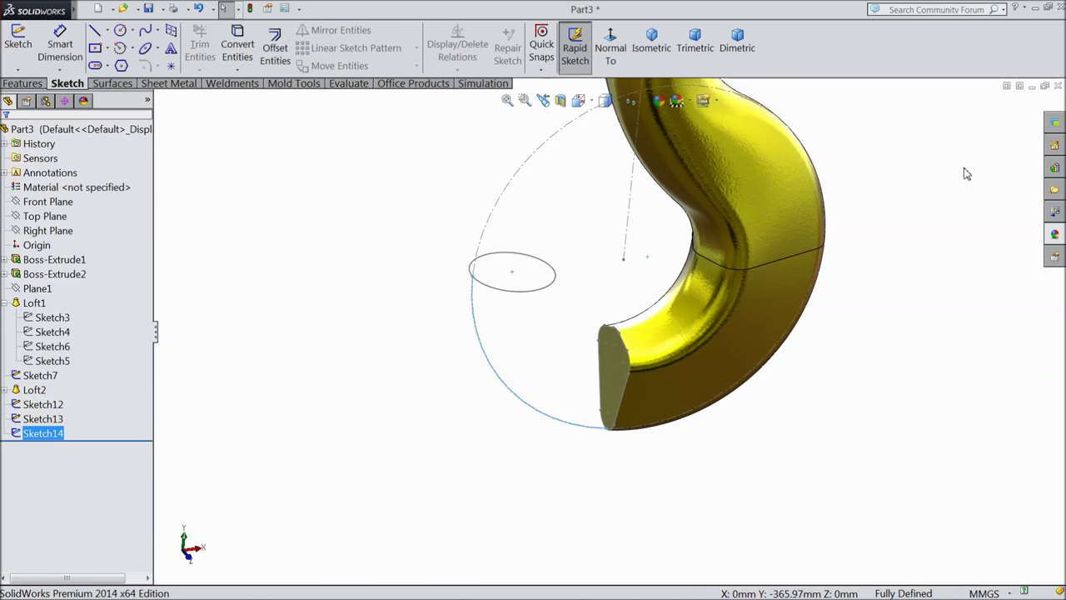
{"action": "left_click", "coordinate": [52, 203]}
Step: On the Front Plane, draw a centre-point arc from below the hook circle's centre to 90°
{"action": "left_click", "coordinate": [75, 185]}
{"action": "left_click", "coordinate": [608, 56]}
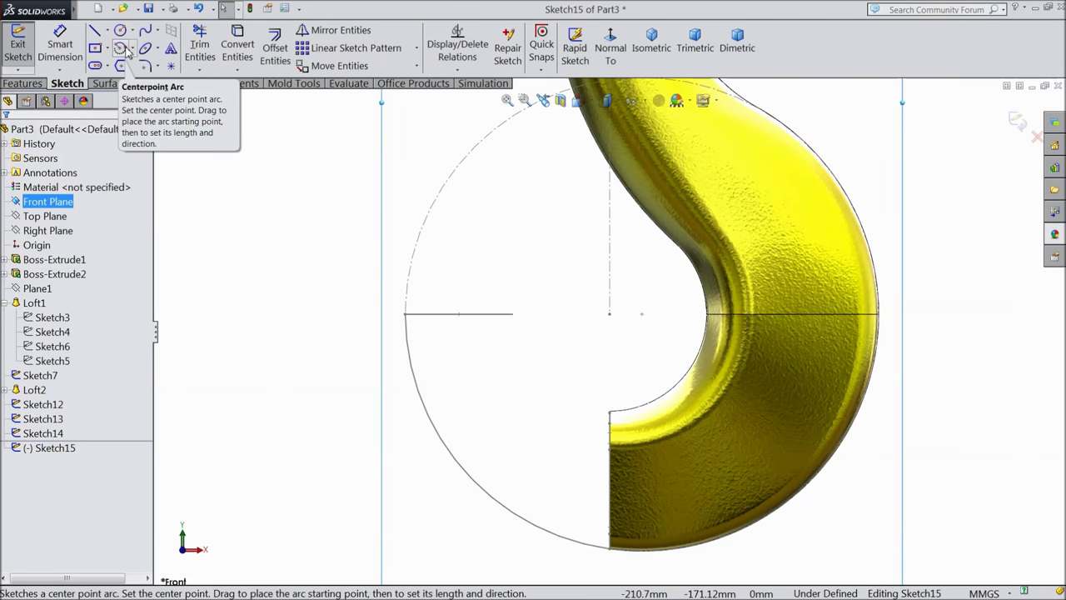
{"action": "left_click", "coordinate": [121, 48]}
{"action": "scroll", "coordinate": [612, 350], "scroll_direction": "down", "scroll_amount": 3}
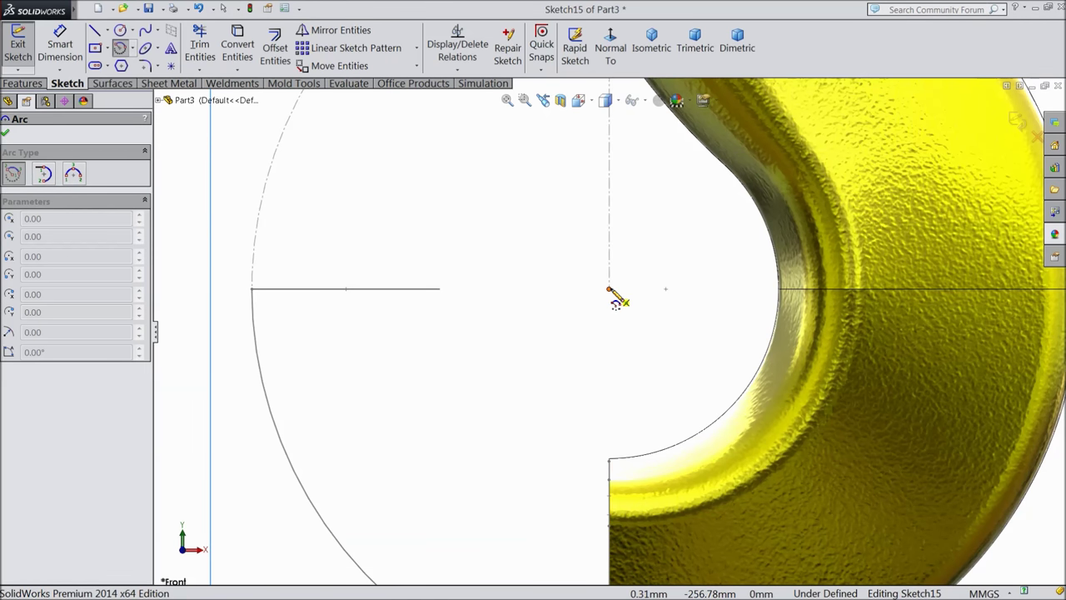
{"action": "left_click", "coordinate": [609, 290]}
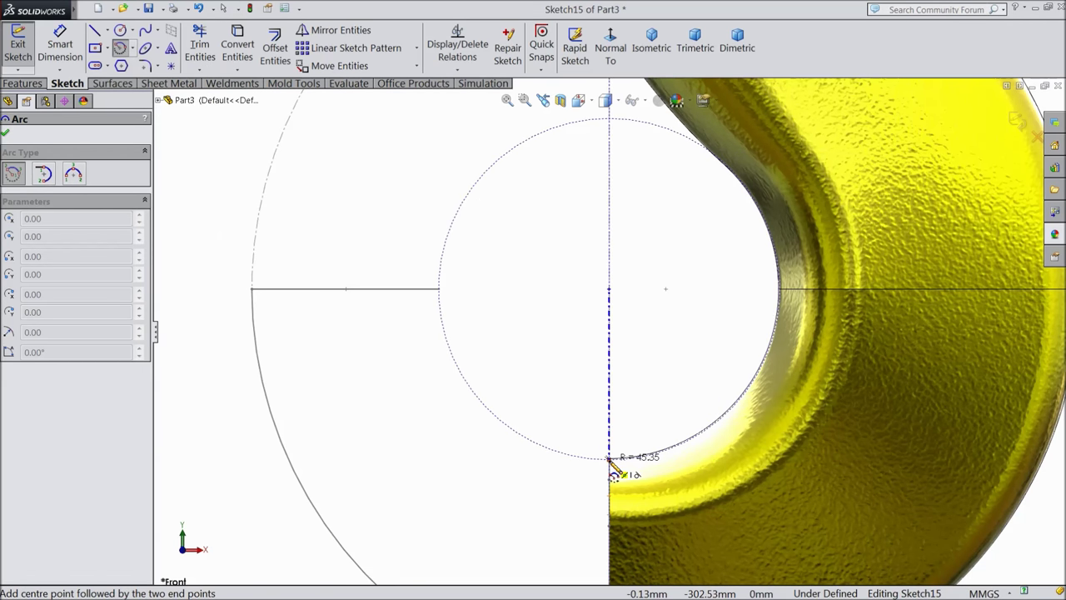
{"action": "scroll", "coordinate": [609, 458], "scroll_direction": "down", "scroll_amount": 3}
{"action": "scroll", "coordinate": [614, 440], "scroll_direction": "down", "scroll_amount": 3}
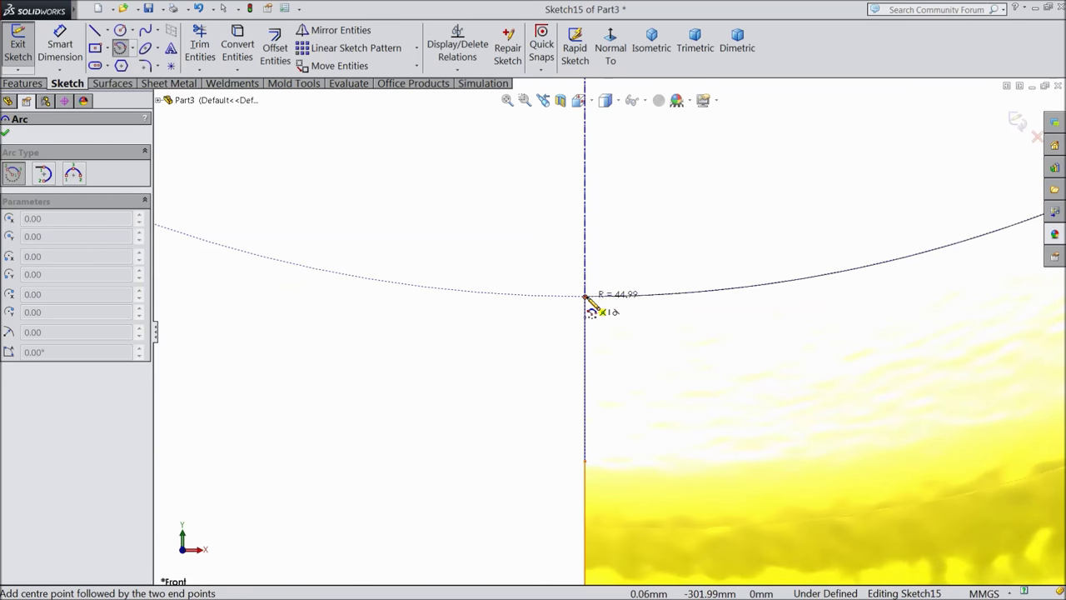
{"action": "left_click", "coordinate": [585, 295]}
{"action": "scroll", "coordinate": [492, 303], "scroll_direction": "up", "scroll_amount": 2}
{"action": "scroll", "coordinate": [488, 297], "scroll_direction": "up", "scroll_amount": 2}
{"action": "scroll", "coordinate": [474, 266], "scroll_direction": "up", "scroll_amount": 2}
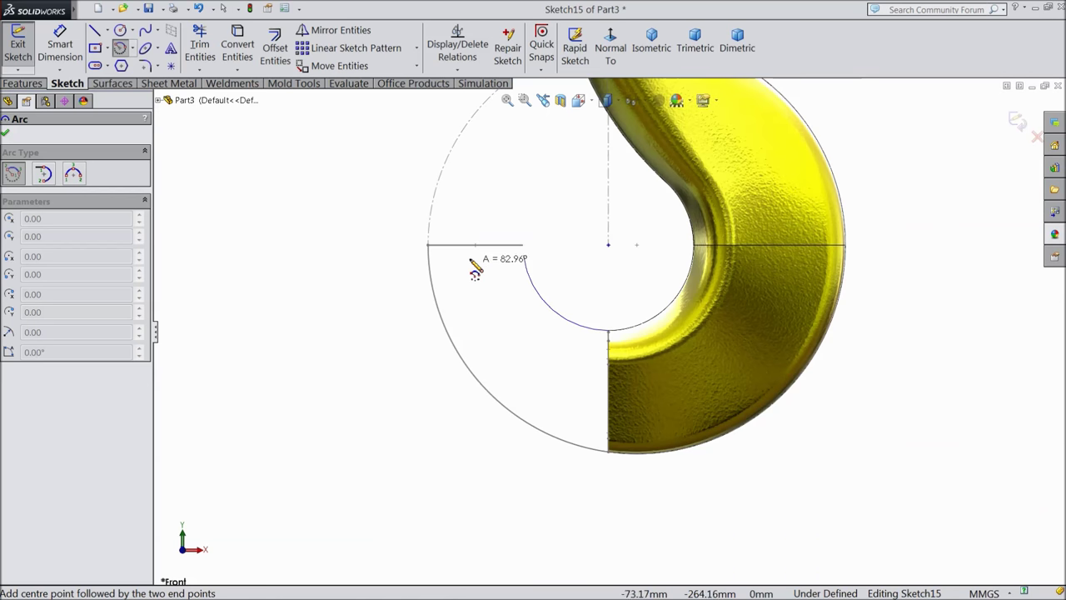
{"action": "scroll", "coordinate": [523, 265], "scroll_direction": "down", "scroll_amount": 3}
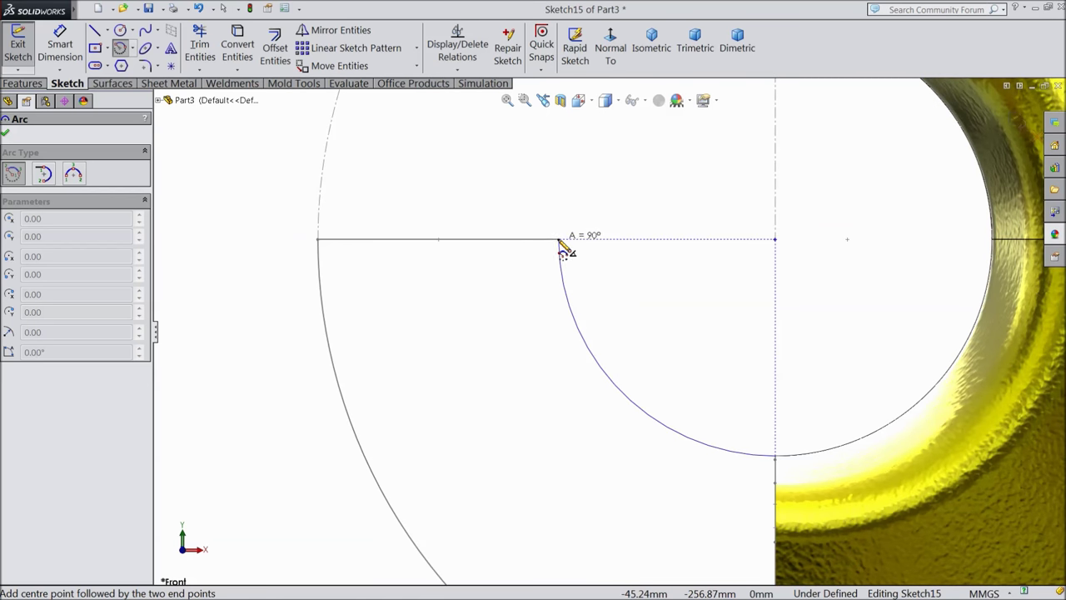
{"action": "scroll", "coordinate": [562, 247], "scroll_direction": "down", "scroll_amount": 2}
{"action": "scroll", "coordinate": [583, 274], "scroll_direction": "down", "scroll_amount": 2}
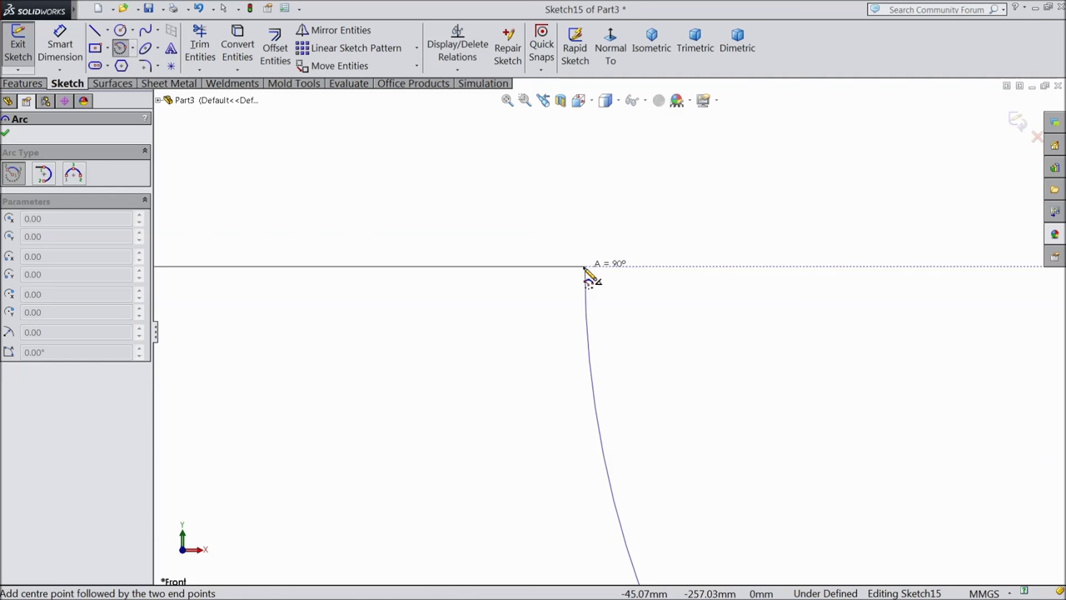
{"action": "left_click", "coordinate": [585, 267]}
{"action": "right_click", "coordinate": [606, 203]}
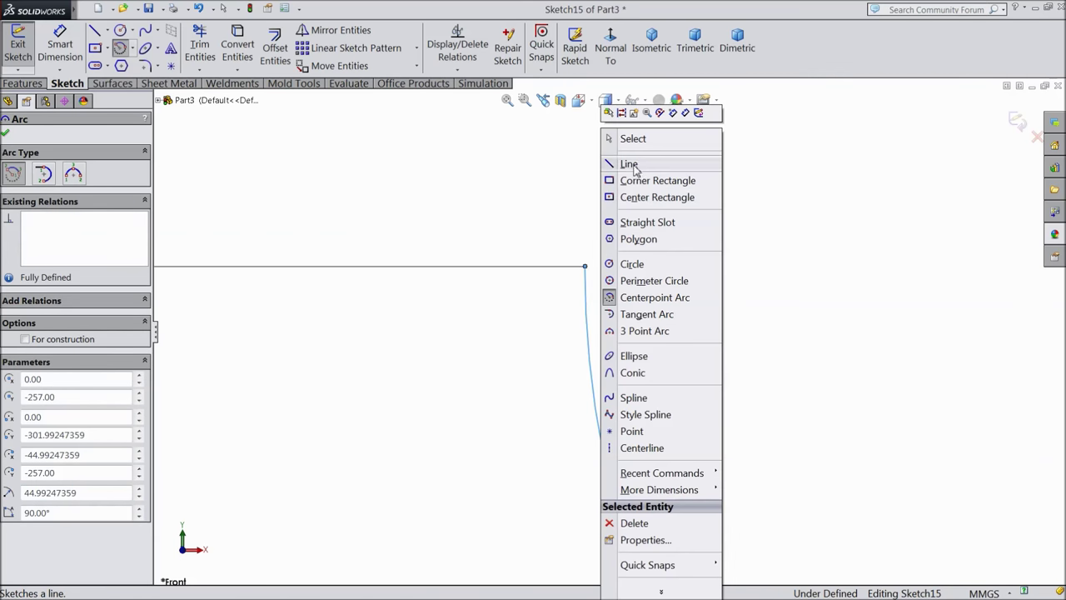
{"action": "left_click", "coordinate": [637, 142]}
Step: Make the new arc's endpoint lie on the Sketch13 arc
{"action": "scroll", "coordinate": [602, 241], "scroll_direction": "down", "scroll_amount": 2}
{"action": "scroll", "coordinate": [673, 211], "scroll_direction": "up", "scroll_amount": 2}
{"action": "scroll", "coordinate": [698, 177], "scroll_direction": "down", "scroll_amount": 3}
{"action": "left_click", "coordinate": [564, 338]}
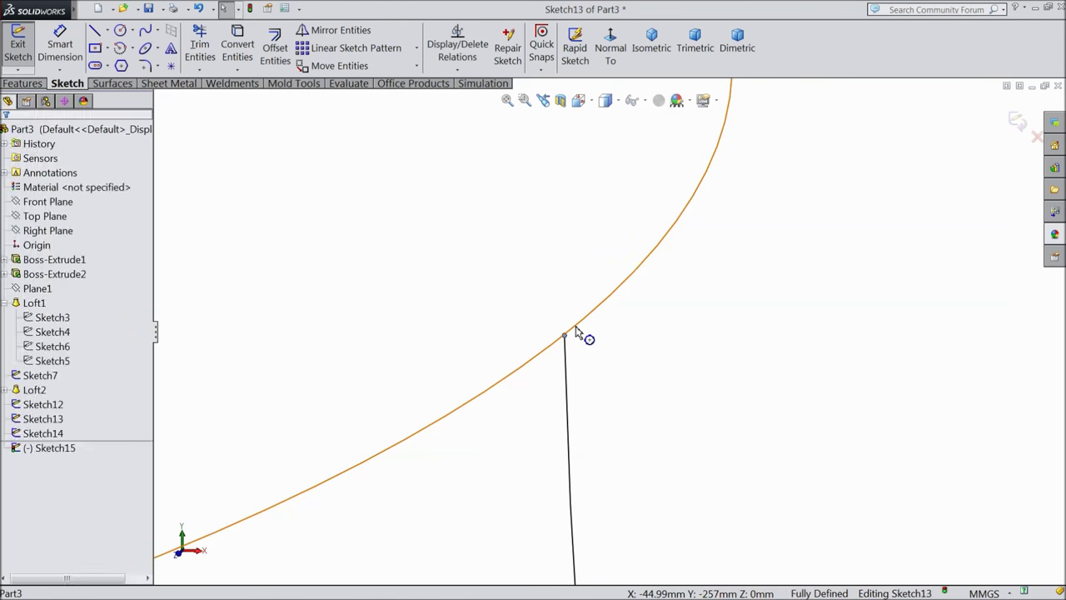
{"action": "left_click", "coordinate": [580, 326], "text": "ctrl"}
{"action": "left_click", "coordinate": [620, 280]}
{"action": "key", "text": "ctrl+8"}
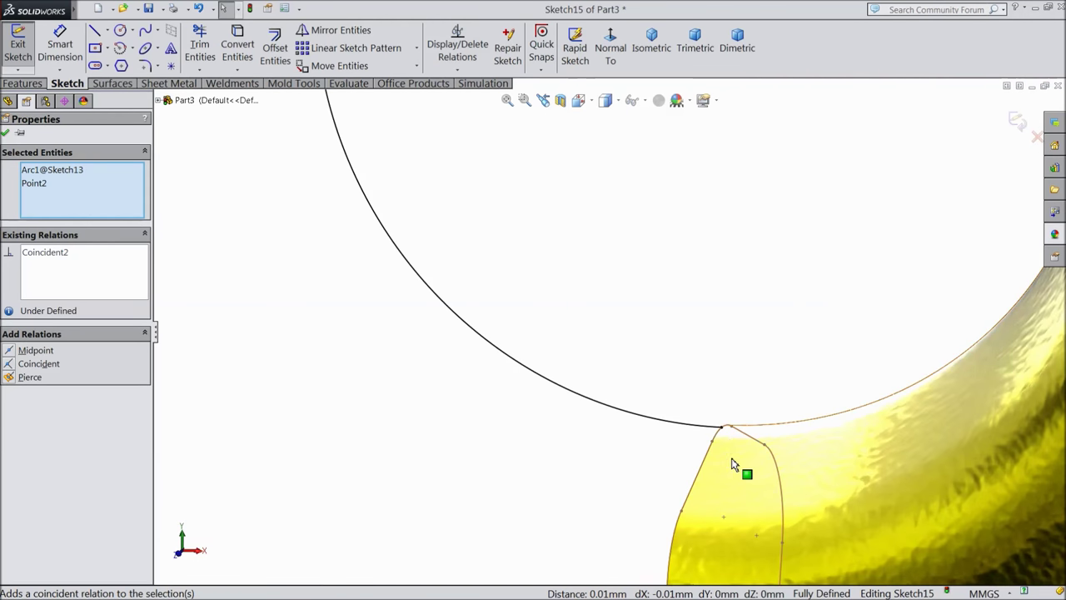
{"action": "left_click", "coordinate": [5, 133]}
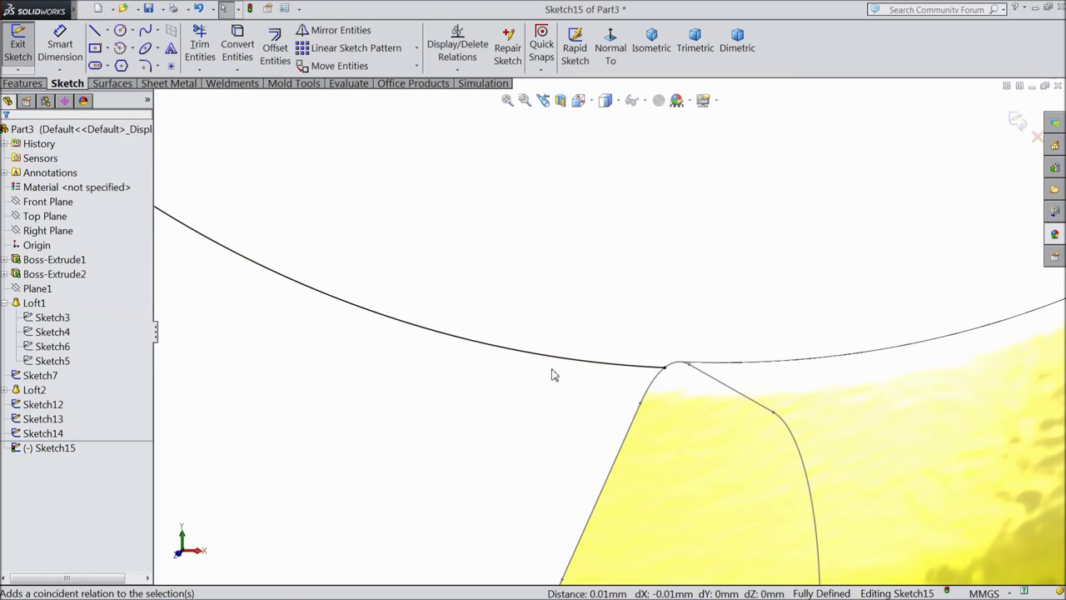
Step: Verify the endpoint relations, exit Sketch15, and orbit toward the hook's cut end face
{"action": "left_click", "coordinate": [664, 369]}
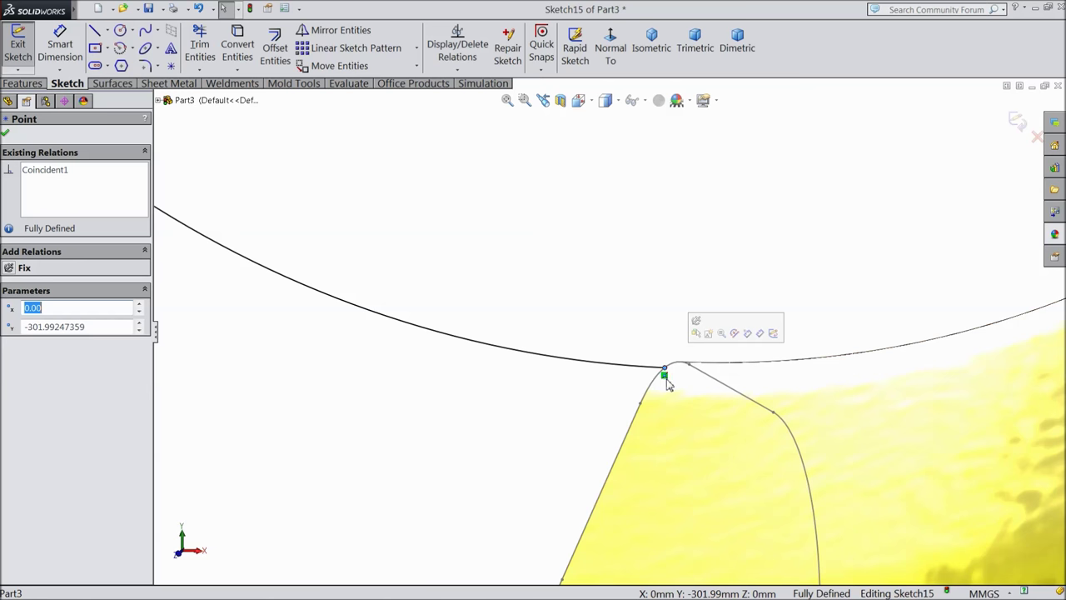
{"action": "scroll", "coordinate": [667, 381], "scroll_direction": "up", "scroll_amount": 3}
{"action": "scroll", "coordinate": [649, 349], "scroll_direction": "up", "scroll_amount": 3}
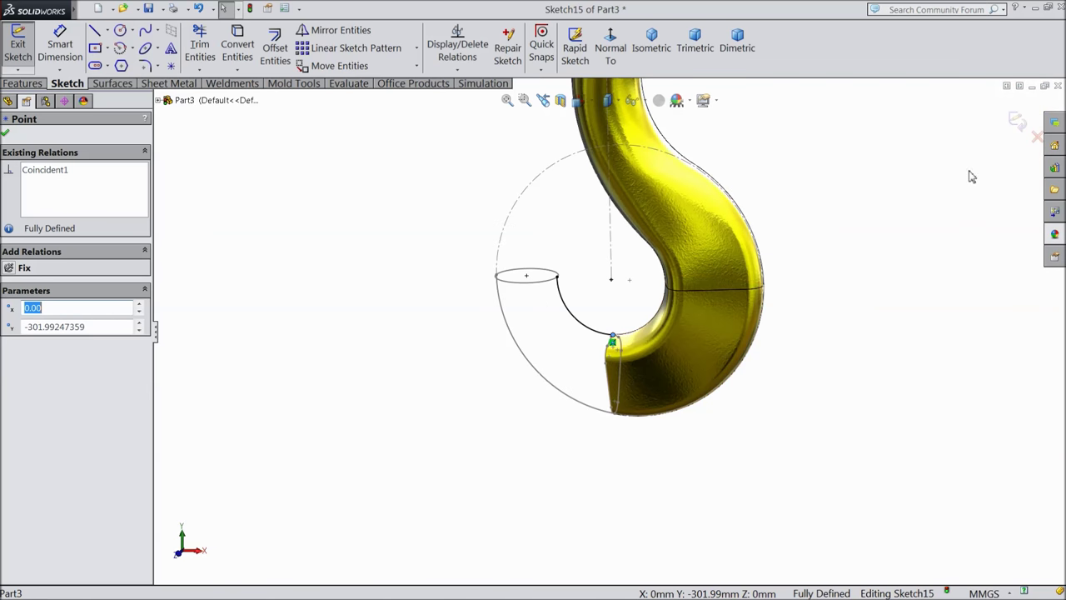
{"action": "left_click", "coordinate": [1019, 123]}
{"action": "mouse_move", "coordinate": [797, 255]}
{"action": "middle_mouse_down"}
{"action": "mouse_move", "coordinate": [884, 264]}
{"action": "mouse_move", "coordinate": [876, 319]}
{"action": "middle_mouse_up"}
{"action": "scroll", "coordinate": [642, 386], "scroll_direction": "down", "scroll_amount": 3}
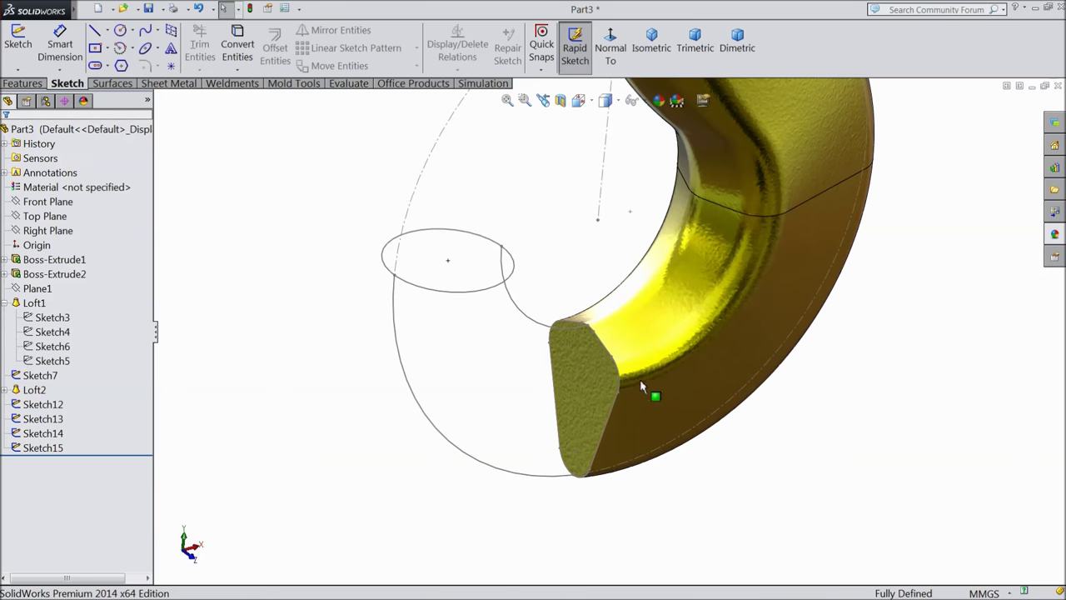
{"action": "scroll", "coordinate": [577, 337], "scroll_direction": "down", "scroll_amount": 3}
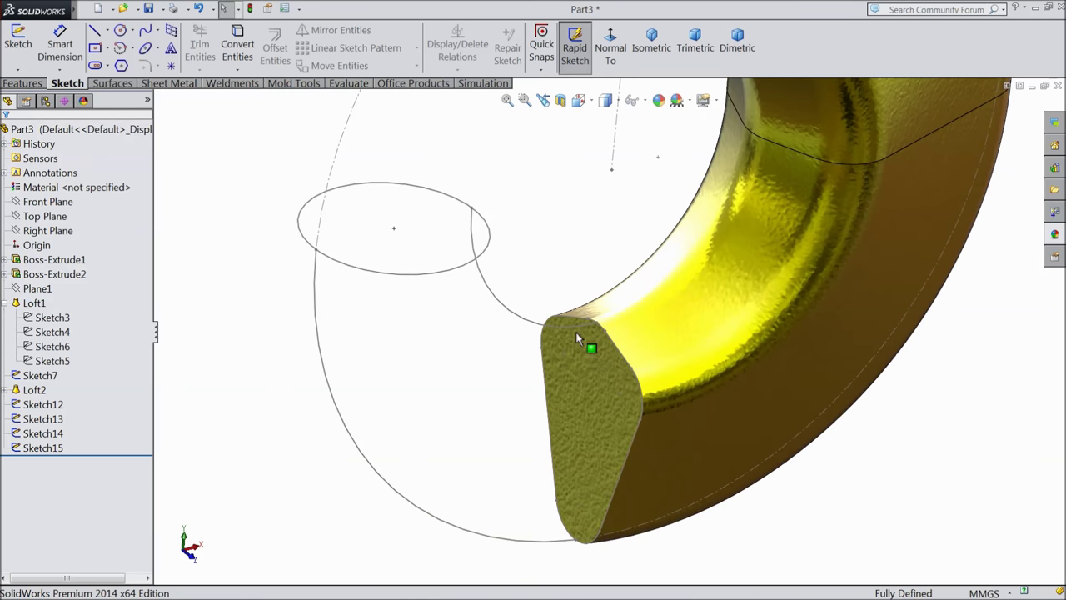
Step: Start a loft with Sketch12 and the Sketch13 ellipse as profiles
{"action": "left_click", "coordinate": [23, 84]}
{"action": "left_click", "coordinate": [143, 30]}
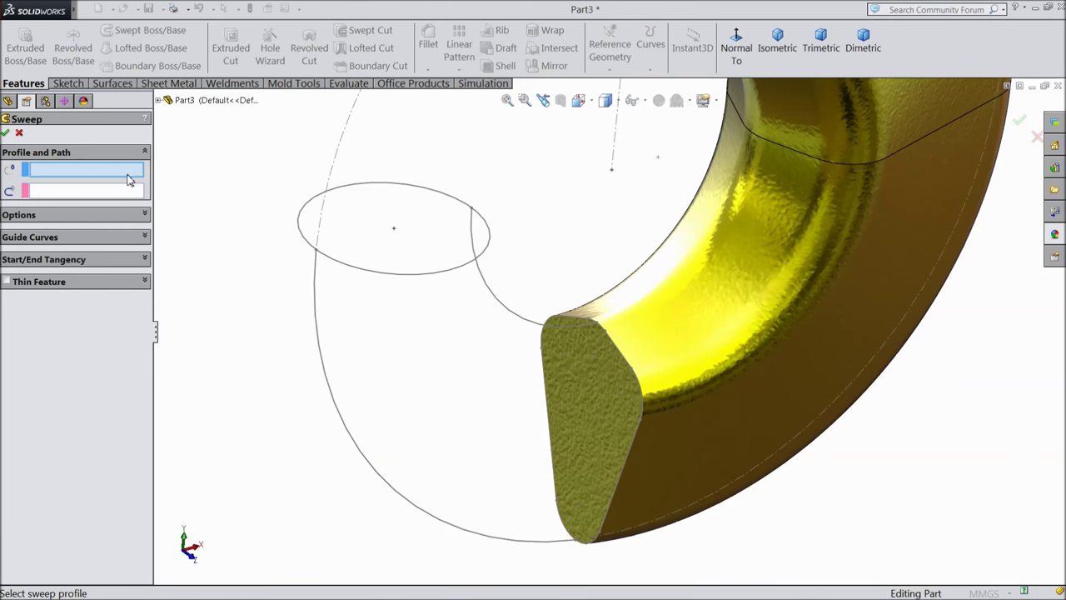
{"action": "left_click", "coordinate": [19, 133]}
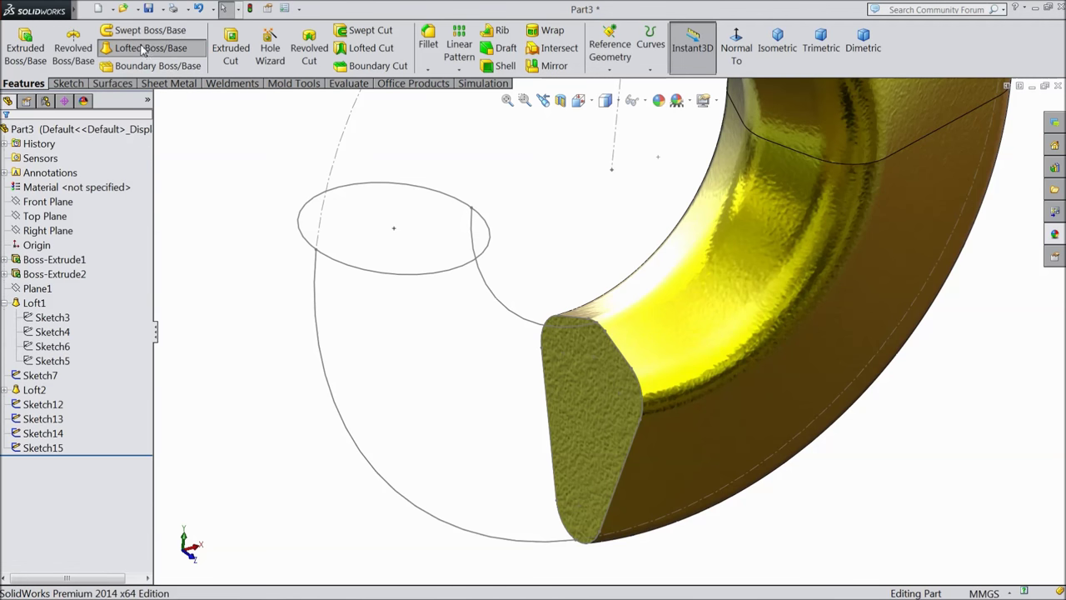
{"action": "left_click", "coordinate": [149, 48]}
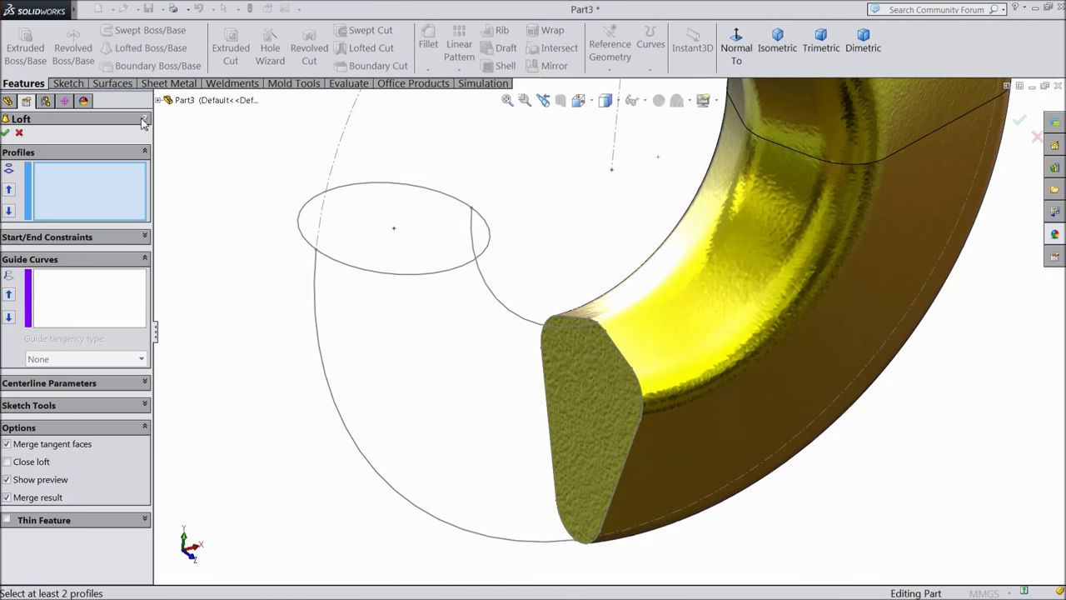
{"action": "left_click", "coordinate": [606, 333]}
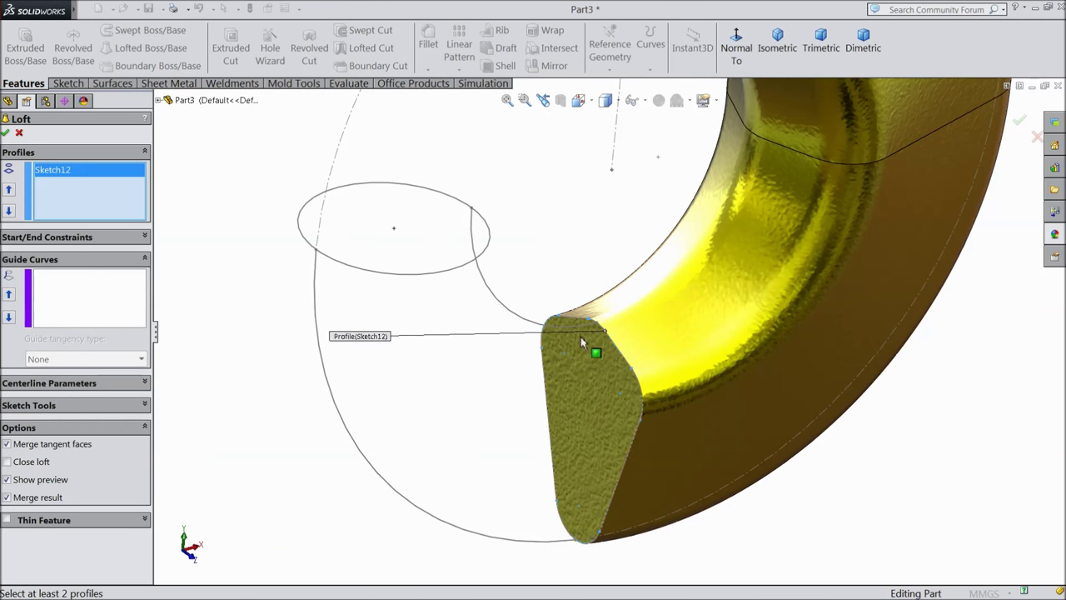
{"action": "left_click", "coordinate": [483, 222]}
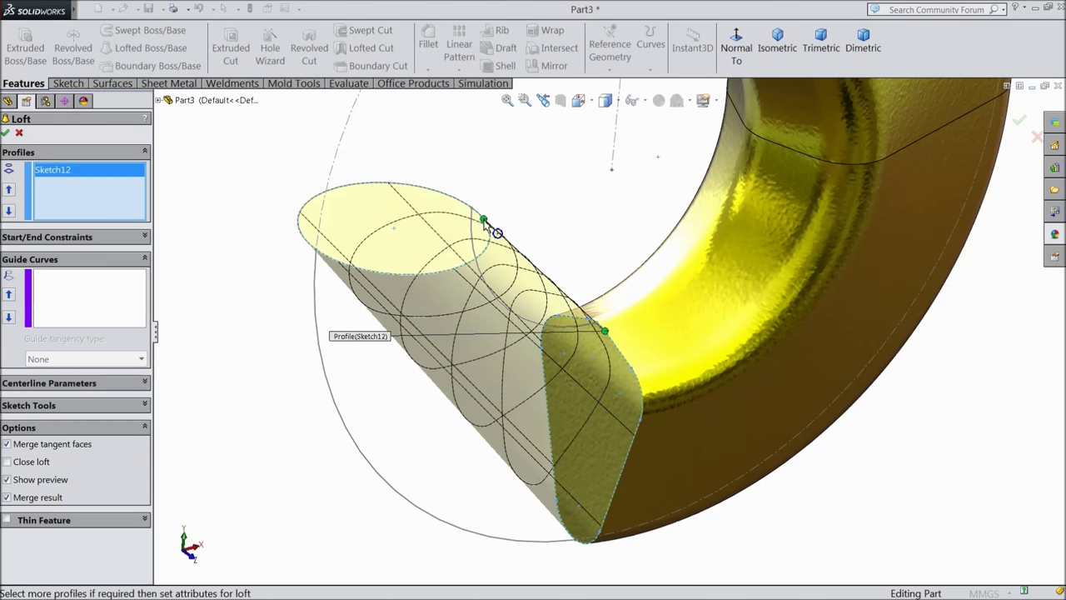
Step: Guide the loft with the circle's outer open loop and Sketch15, then accept it
{"action": "left_click", "coordinate": [97, 298]}
{"action": "left_click", "coordinate": [345, 429]}
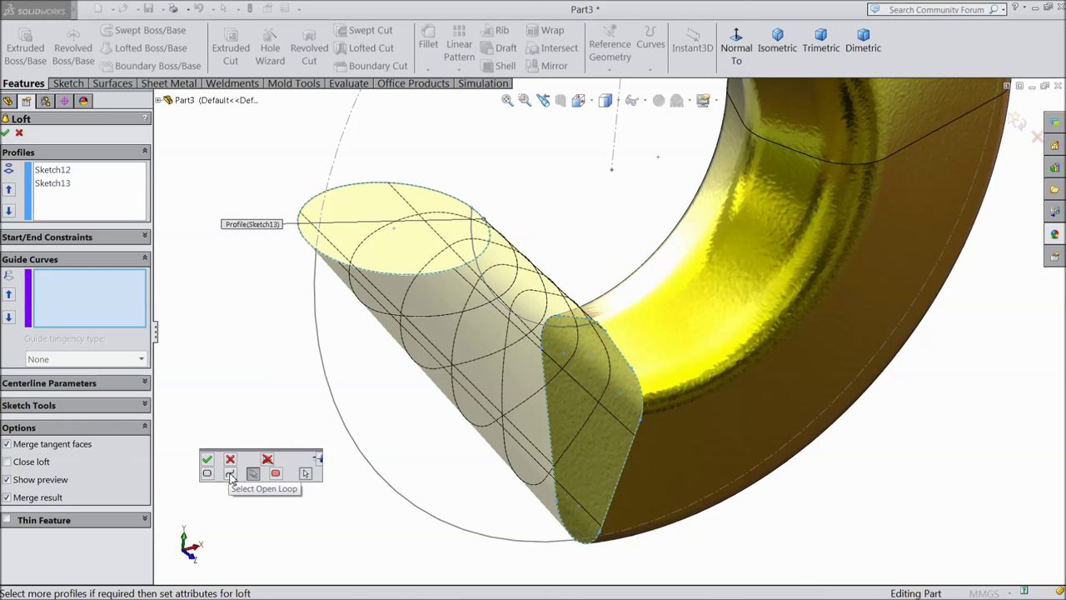
{"action": "left_click", "coordinate": [230, 475]}
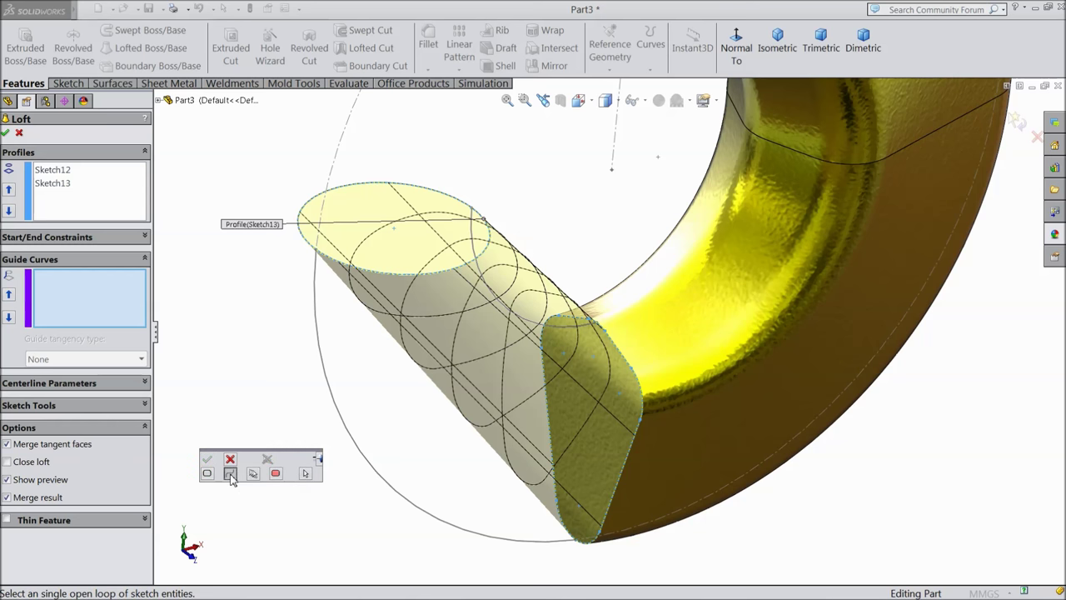
{"action": "left_click", "coordinate": [337, 404]}
{"action": "left_click", "coordinate": [208, 463]}
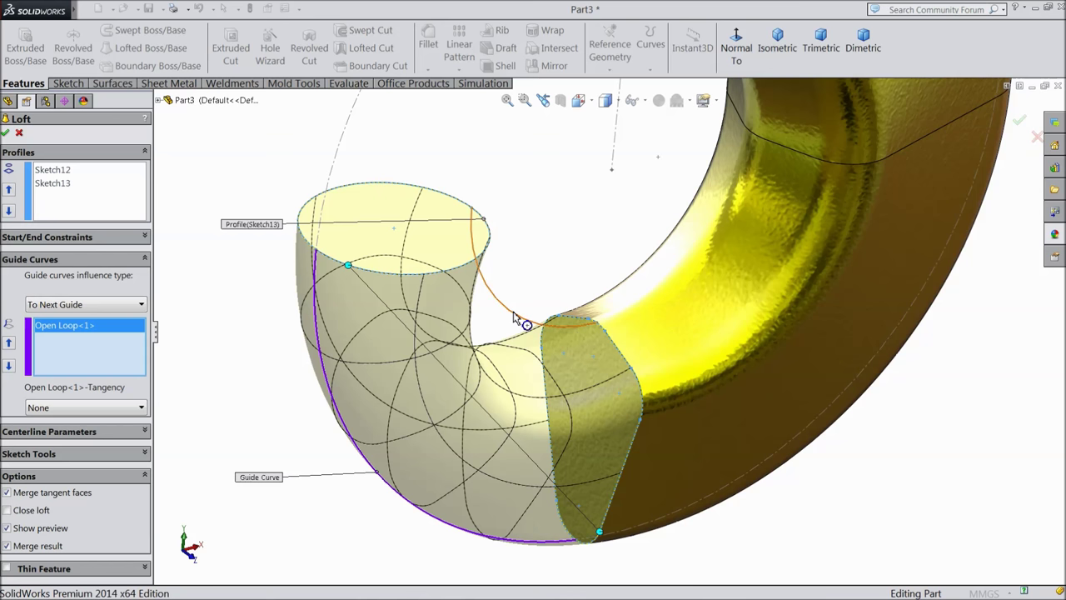
{"action": "left_click", "coordinate": [546, 318]}
{"action": "mouse_move", "coordinate": [566, 254]}
{"action": "middle_mouse_down"}
{"action": "mouse_move", "coordinate": [542, 236]}
{"action": "mouse_move", "coordinate": [497, 236]}
{"action": "mouse_move", "coordinate": [483, 257]}
{"action": "mouse_move", "coordinate": [483, 281]}
{"action": "mouse_move", "coordinate": [495, 280]}
{"action": "middle_mouse_up"}
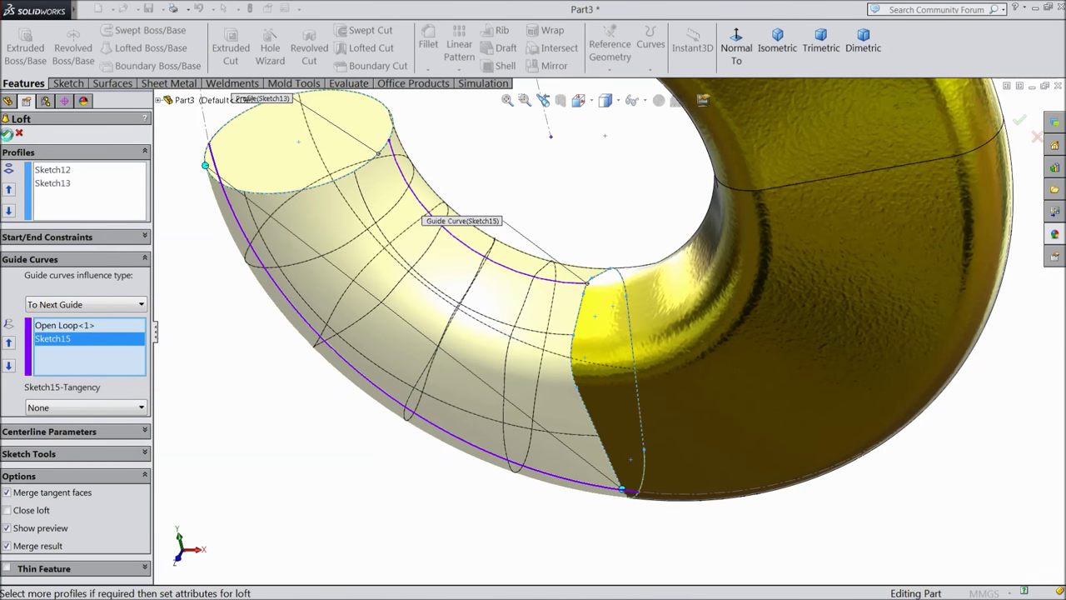
{"action": "left_click", "coordinate": [8, 134]}
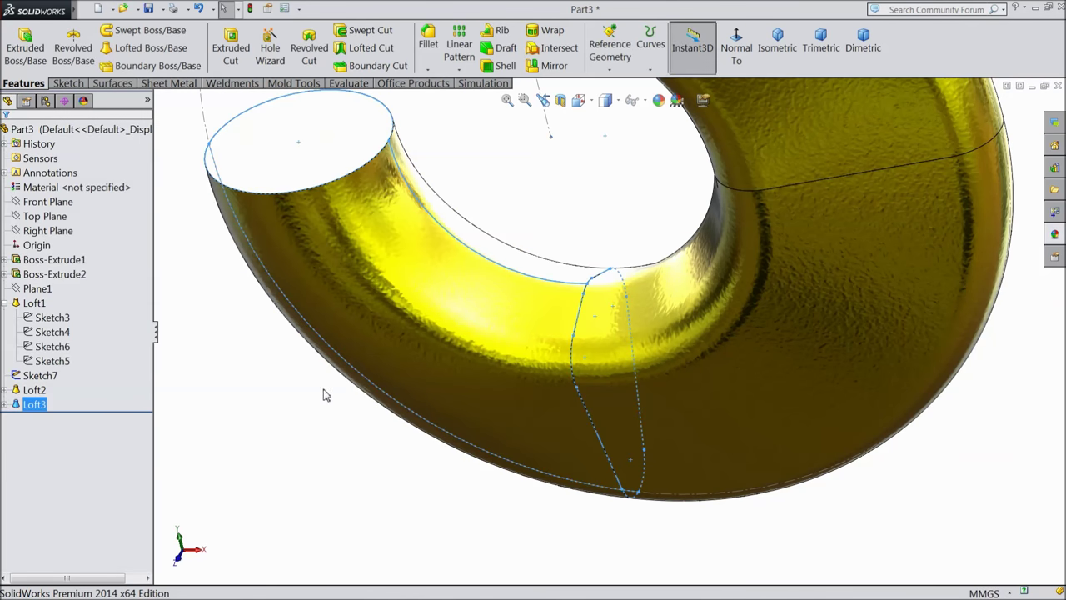
{"action": "scroll", "coordinate": [350, 385], "scroll_direction": "up", "scroll_amount": 3}
Step: Start a new reference plane on the tip's circular end face
{"action": "left_click", "coordinate": [441, 375]}
{"action": "mouse_move", "coordinate": [441, 376]}
{"action": "middle_mouse_down"}
{"action": "mouse_move", "coordinate": [541, 273]}
{"action": "mouse_move", "coordinate": [491, 366]}
{"action": "middle_mouse_up"}
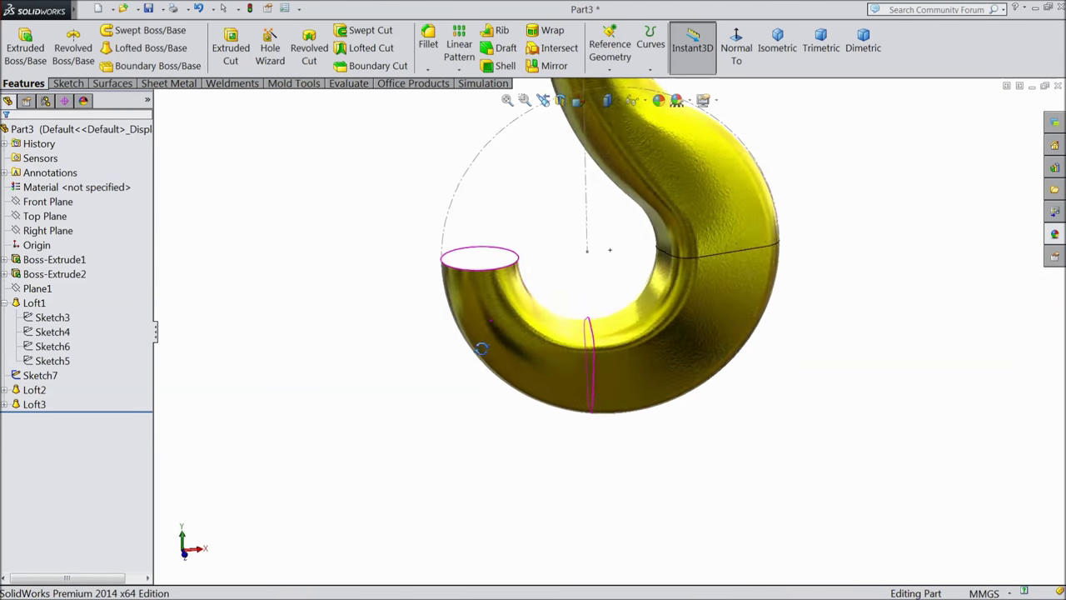
{"action": "scroll", "coordinate": [492, 366], "scroll_direction": "up", "scroll_amount": 3}
{"action": "scroll", "coordinate": [619, 231], "scroll_direction": "down", "scroll_amount": 3}
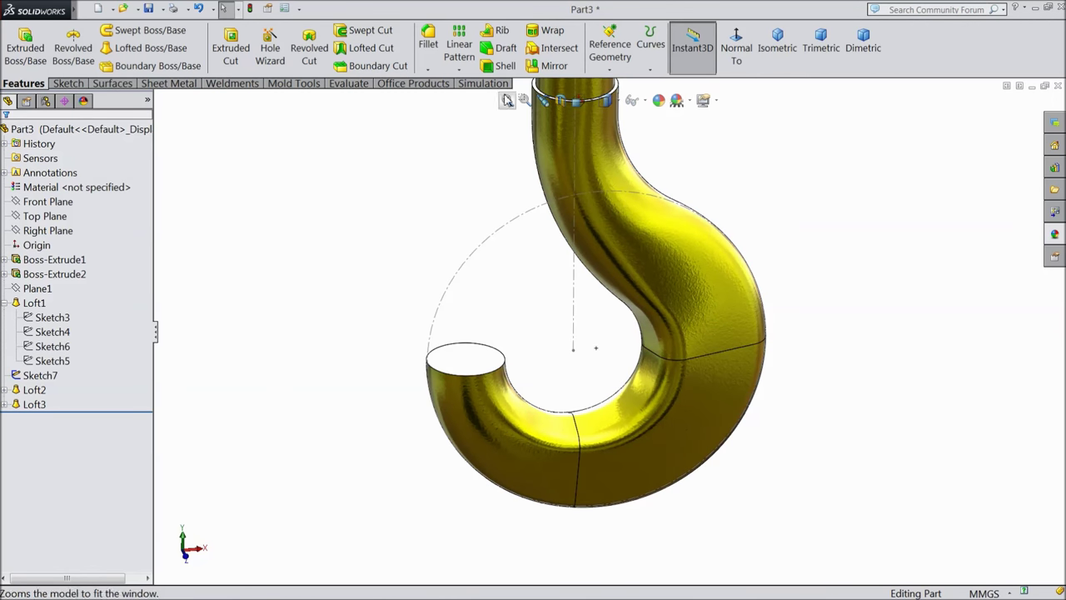
{"action": "left_click", "coordinate": [457, 379]}
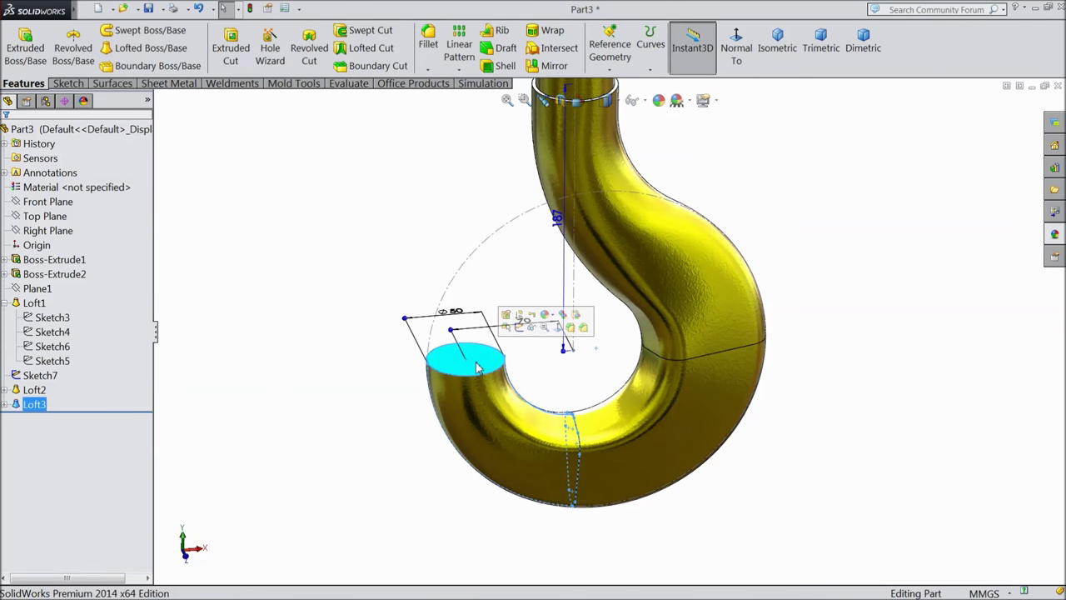
{"action": "left_click", "coordinate": [616, 72]}
{"action": "left_click", "coordinate": [618, 84]}
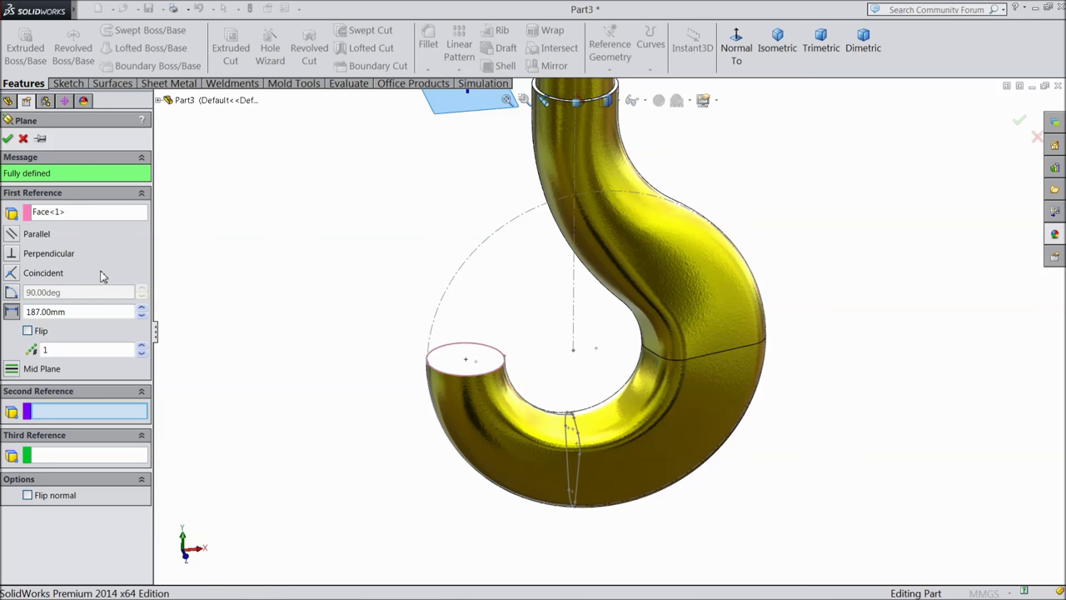
Step: Set the plane's offset to 65 mm and create Plane2
{"action": "left_click", "coordinate": [11, 310]}
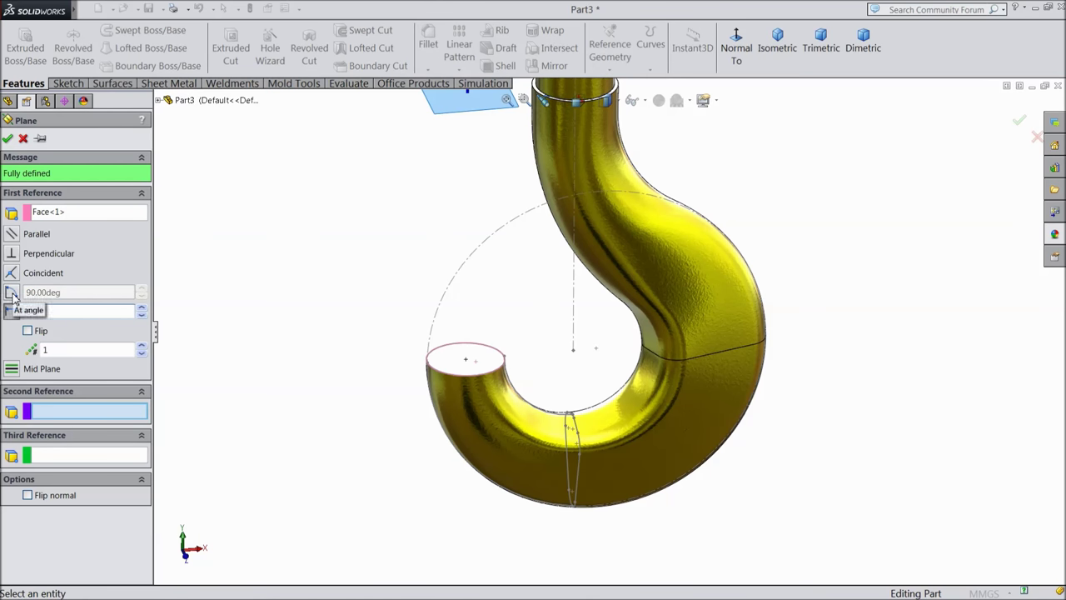
{"action": "type", "text": "65"}
{"action": "key", "text": "Return"}
{"action": "middle_click_drag", "start_coordinate": [371, 328], "coordinate": [492, 328]}
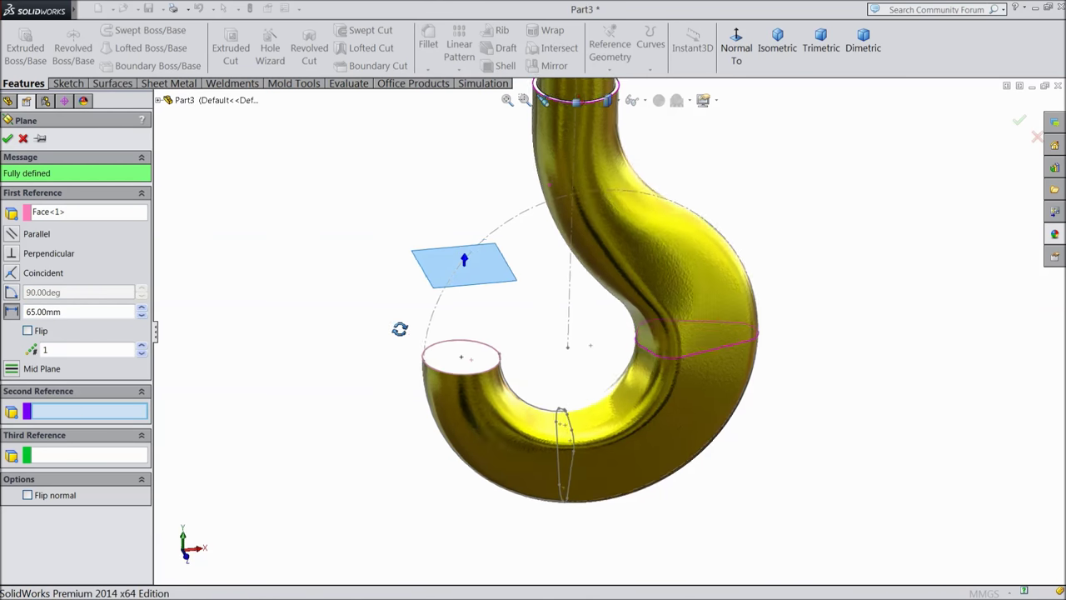
{"action": "scroll", "coordinate": [396, 300], "scroll_direction": "down", "scroll_amount": 3}
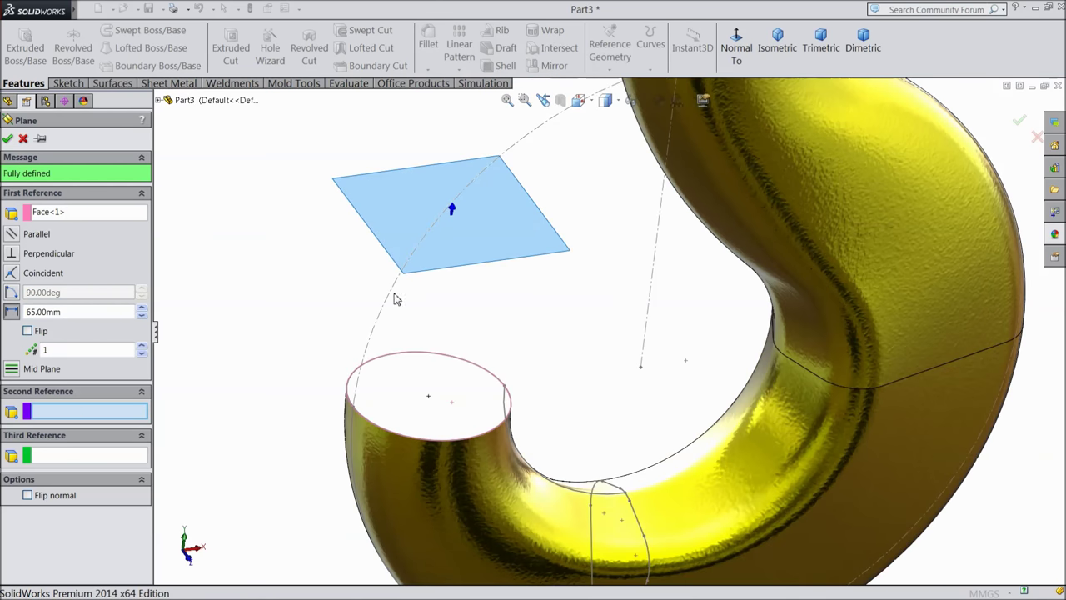
{"action": "left_click", "coordinate": [7, 140]}
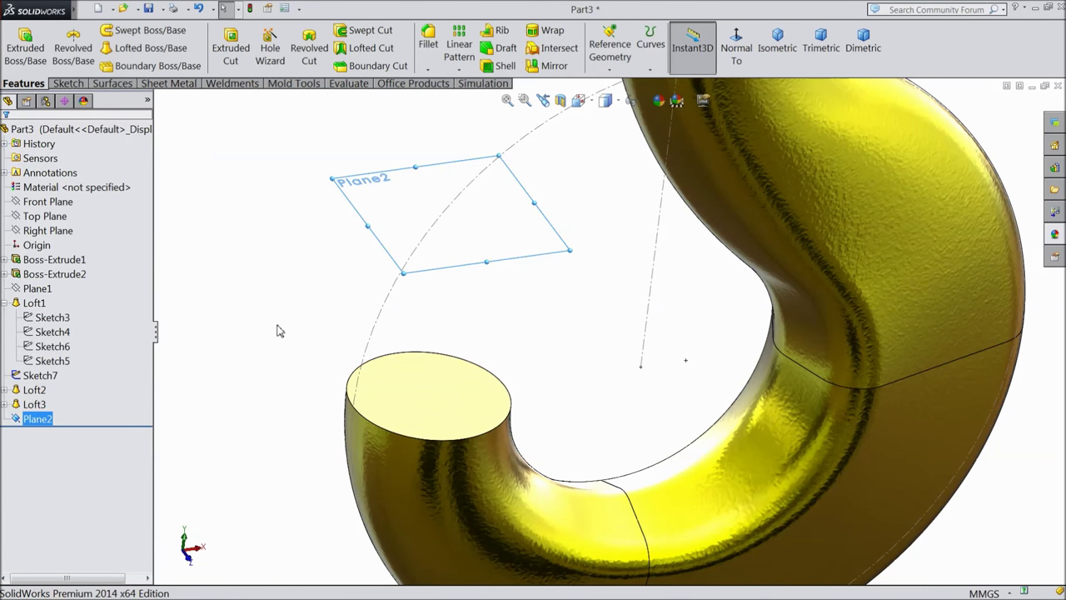
{"action": "left_click", "coordinate": [468, 425]}
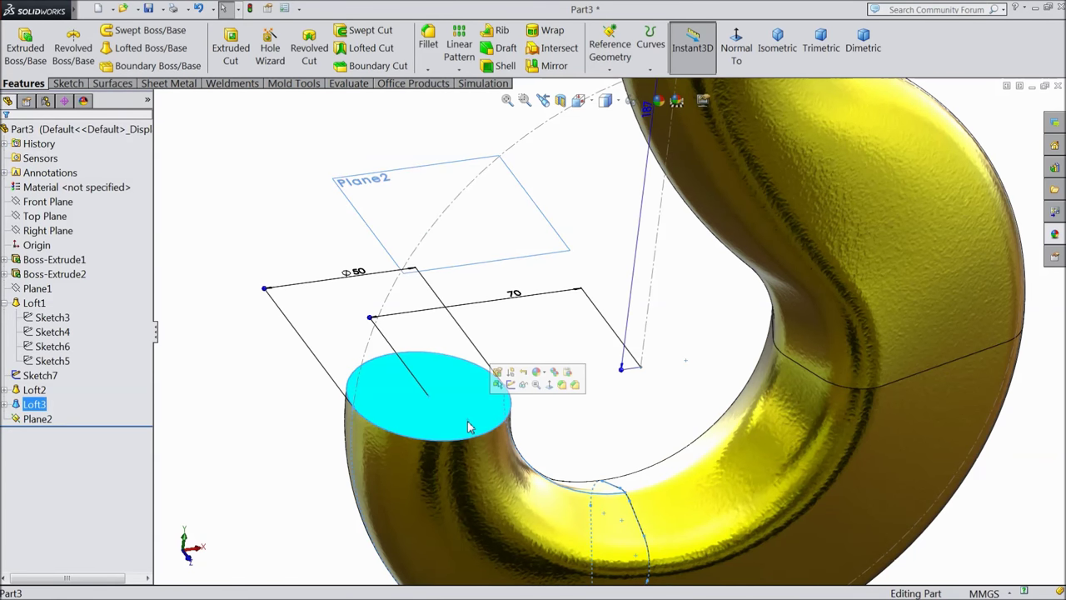
Step: Convert the tip end face's circular edge into Sketch16 and exit the sketch
{"action": "left_click", "coordinate": [513, 387]}
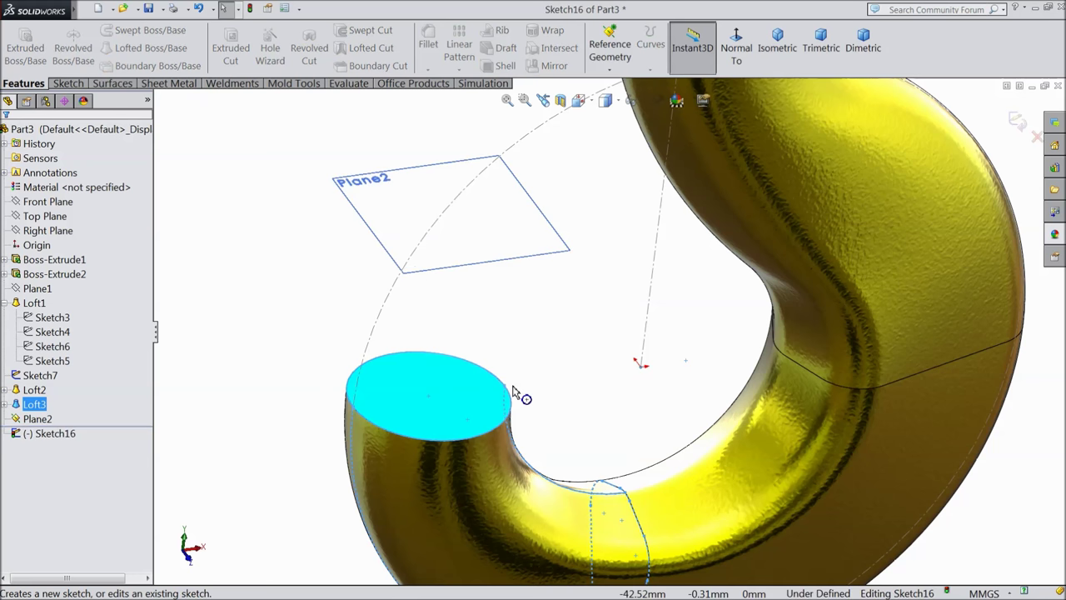
{"action": "left_click", "coordinate": [69, 84]}
{"action": "left_click", "coordinate": [239, 55]}
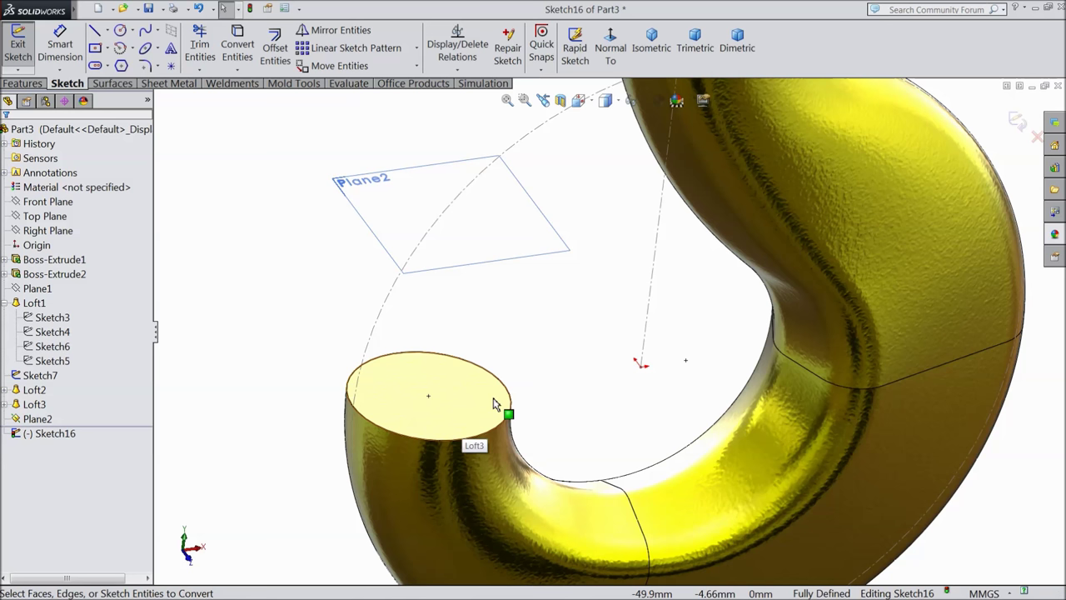
{"action": "left_click", "coordinate": [1019, 123]}
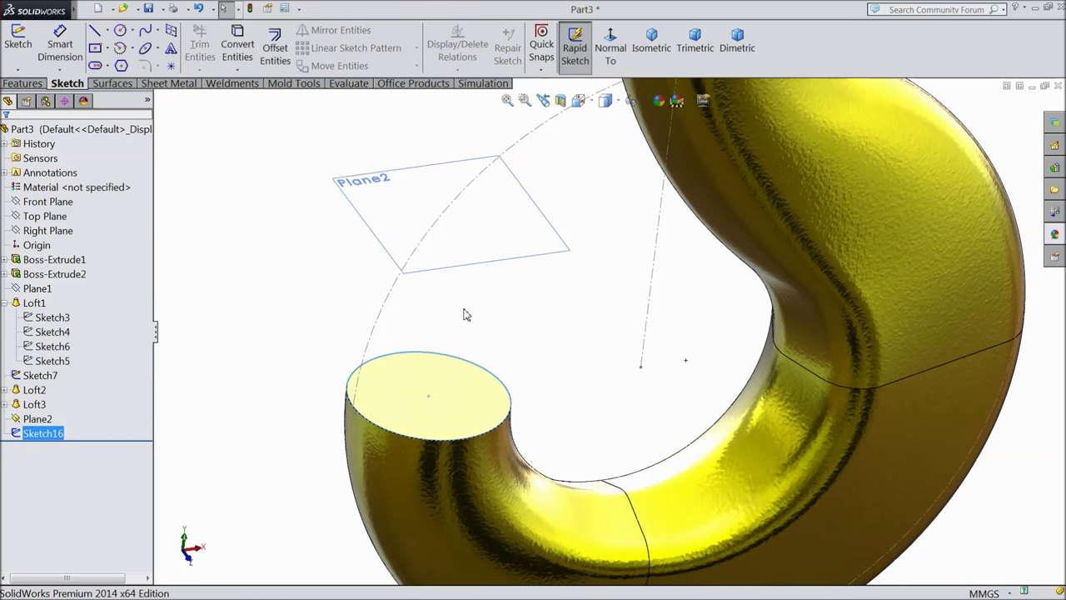
Step: On the Front Plane, draw a 3-point arc from the part's corner to the top line's left end
{"action": "left_click", "coordinate": [50, 204]}
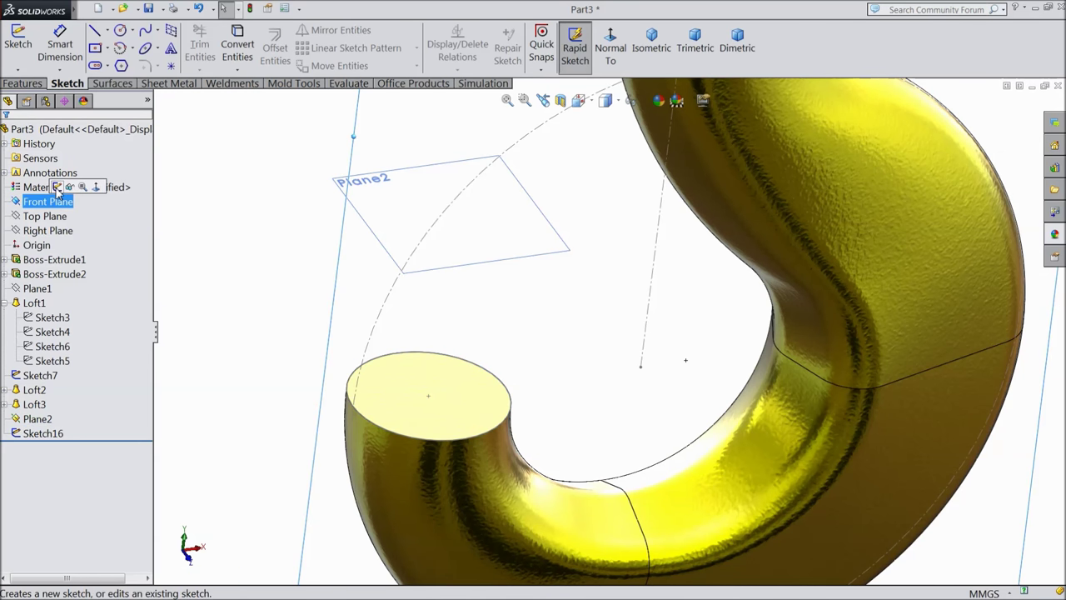
{"action": "left_click", "coordinate": [56, 187]}
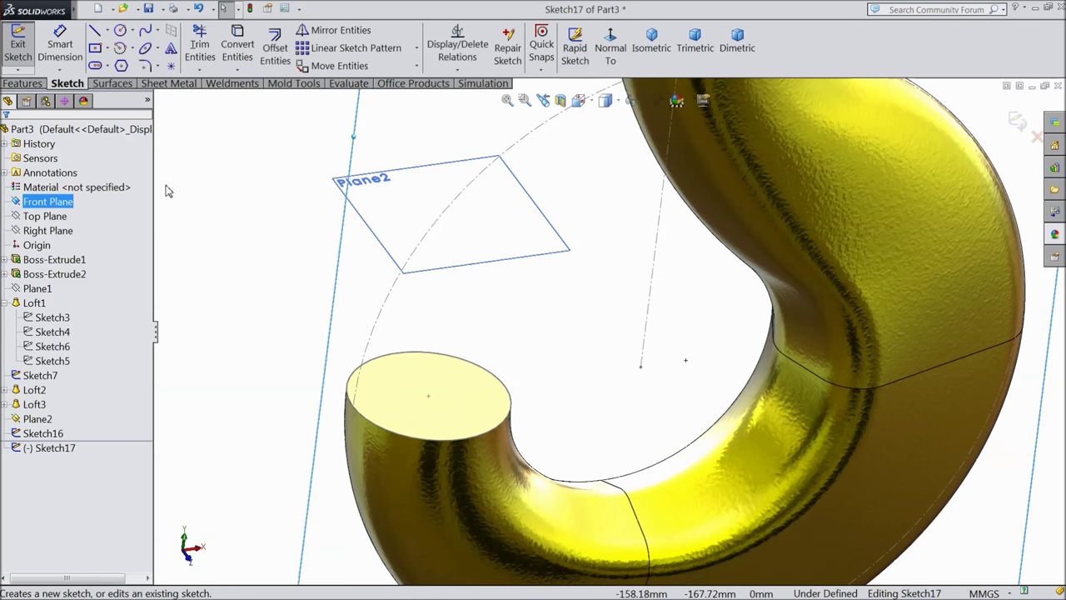
{"action": "left_click", "coordinate": [612, 58]}
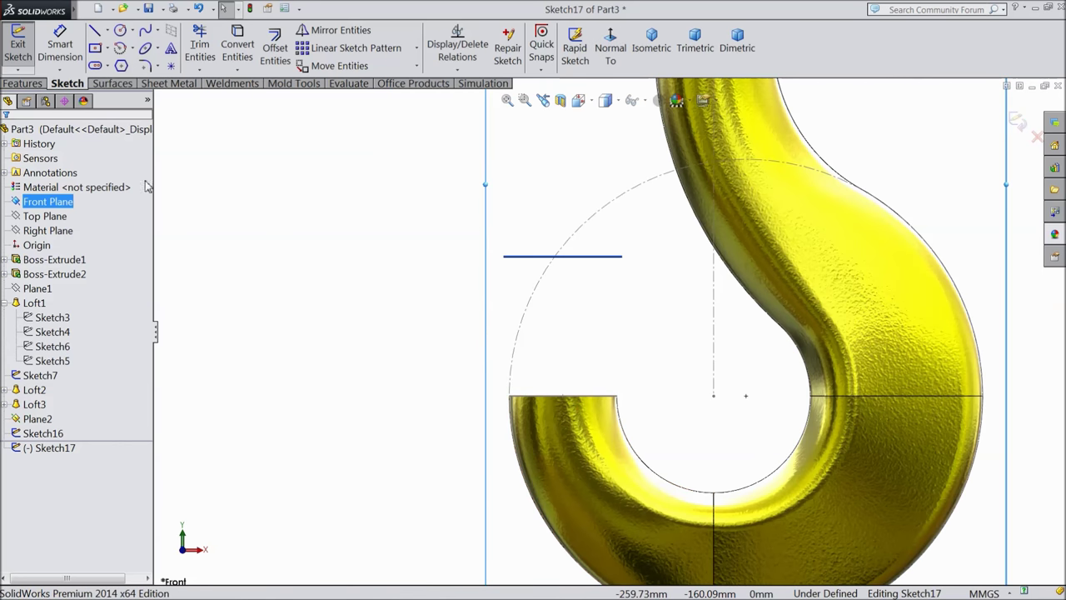
{"action": "left_click", "coordinate": [133, 49]}
{"action": "left_click", "coordinate": [146, 99]}
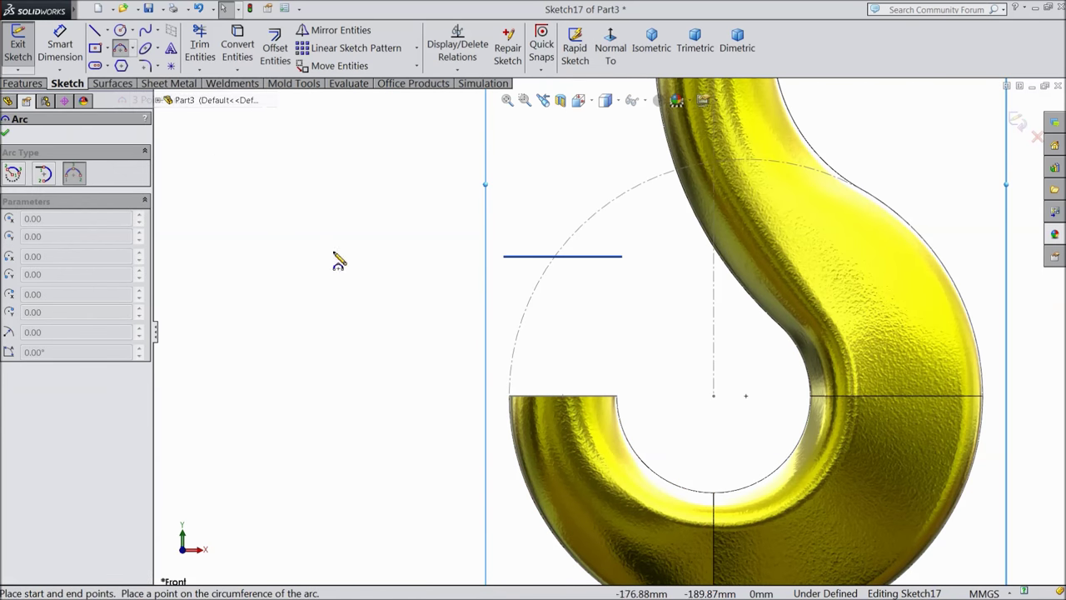
{"action": "scroll", "coordinate": [529, 387], "scroll_direction": "down", "scroll_amount": 3}
{"action": "left_click", "coordinate": [509, 407]}
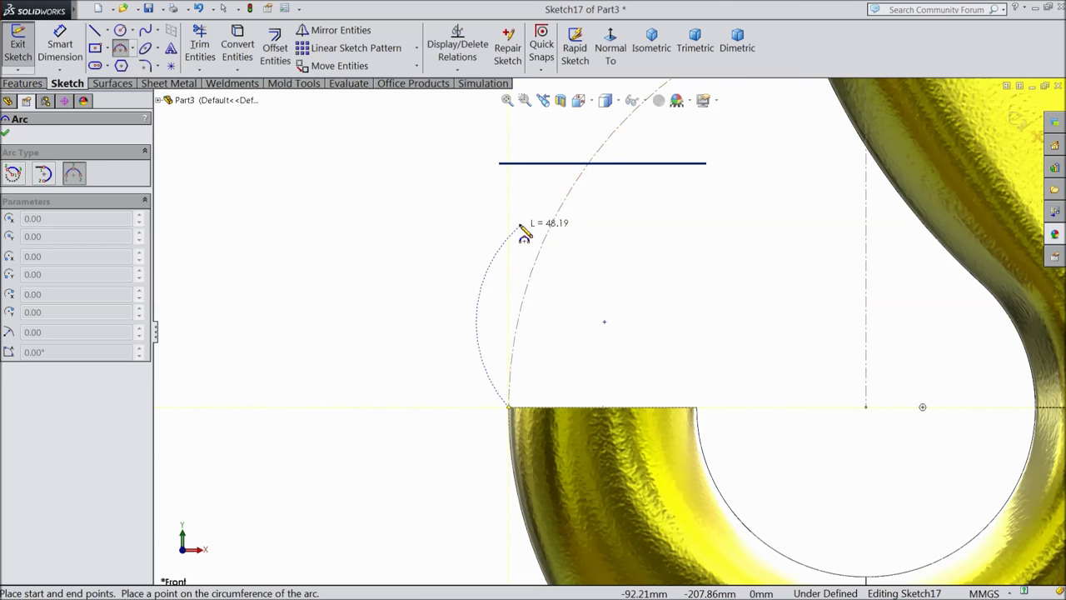
{"action": "left_click", "coordinate": [501, 164]}
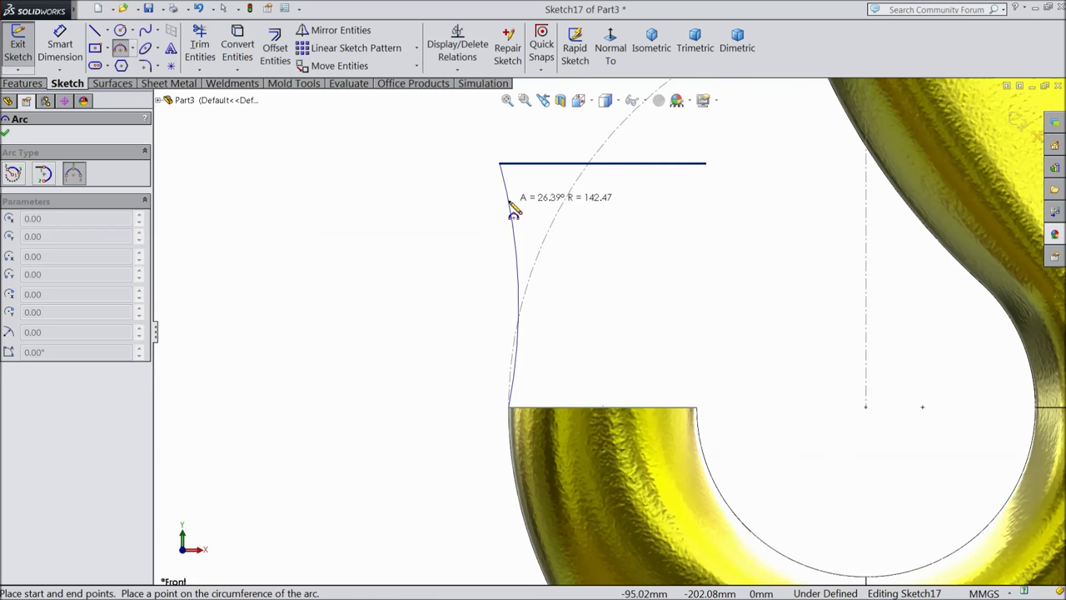
{"action": "left_click", "coordinate": [513, 210]}
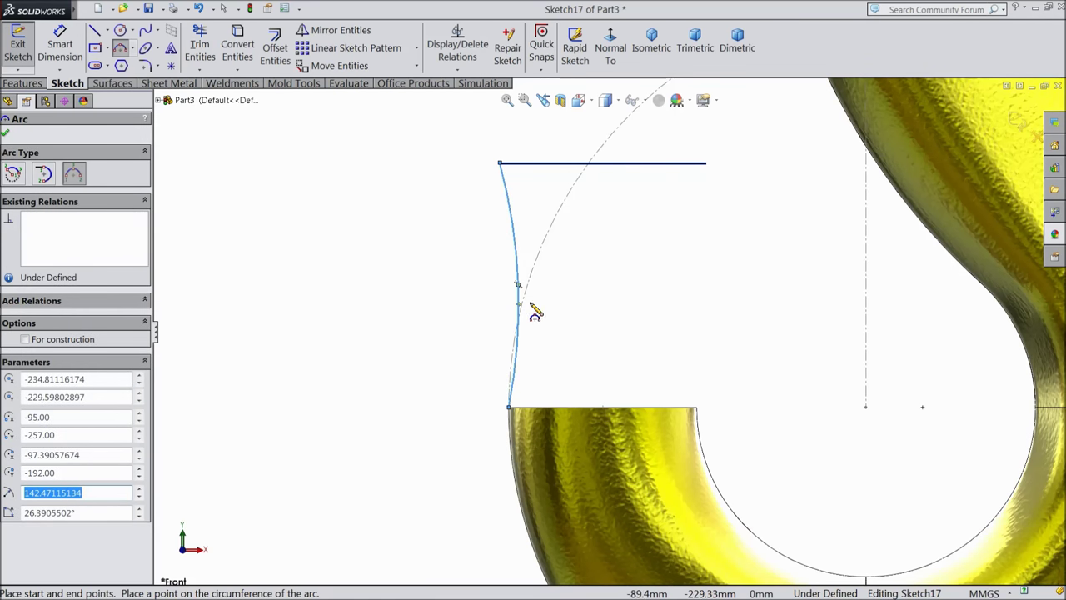
Step: Dimension the arc's radius to 145 mm and exit the sketch
{"action": "key", "text": "d"}
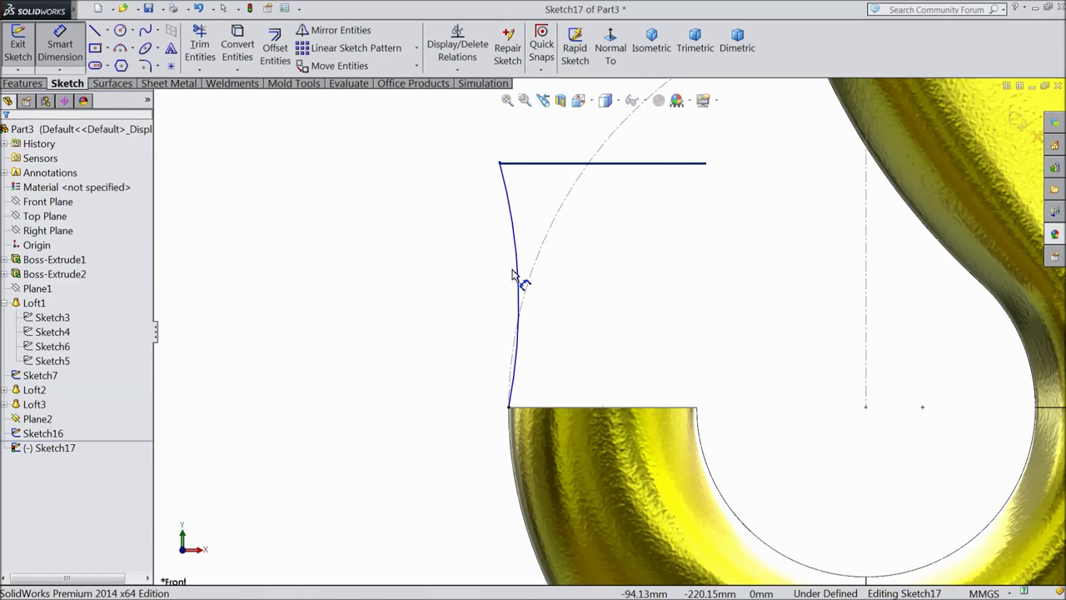
{"action": "left_click", "coordinate": [516, 282]}
{"action": "left_click", "coordinate": [483, 283]}
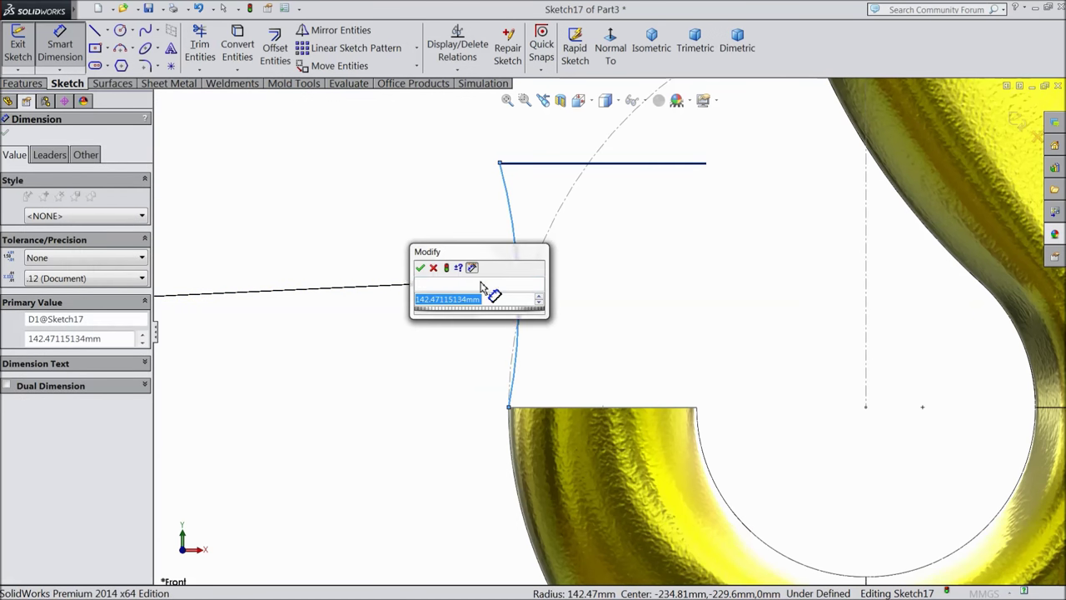
{"action": "type", "text": "145"}
{"action": "key", "text": "Return"}
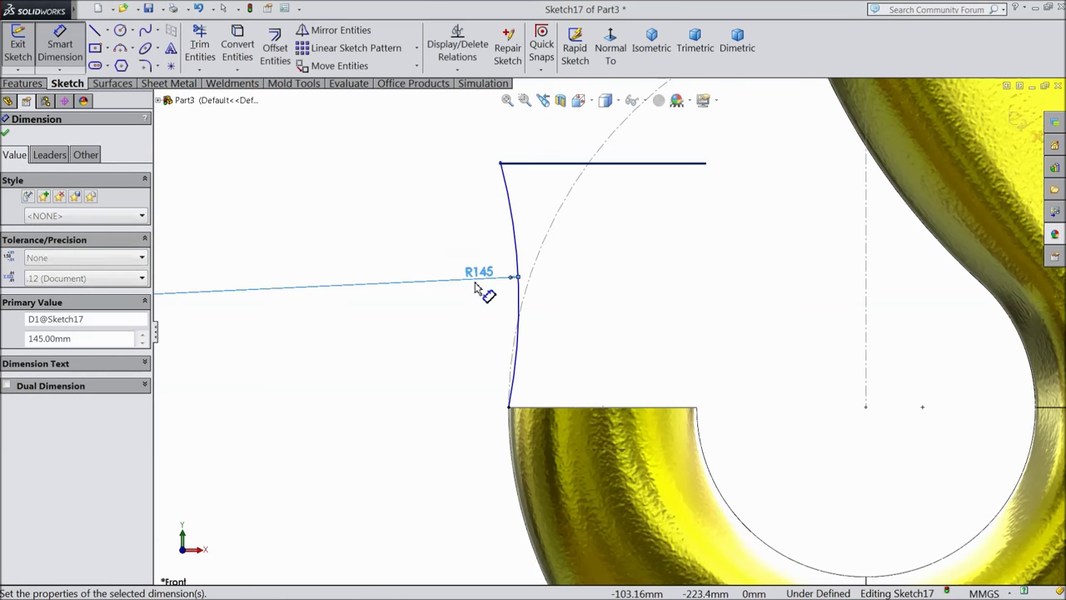
{"action": "left_click", "coordinate": [6, 133]}
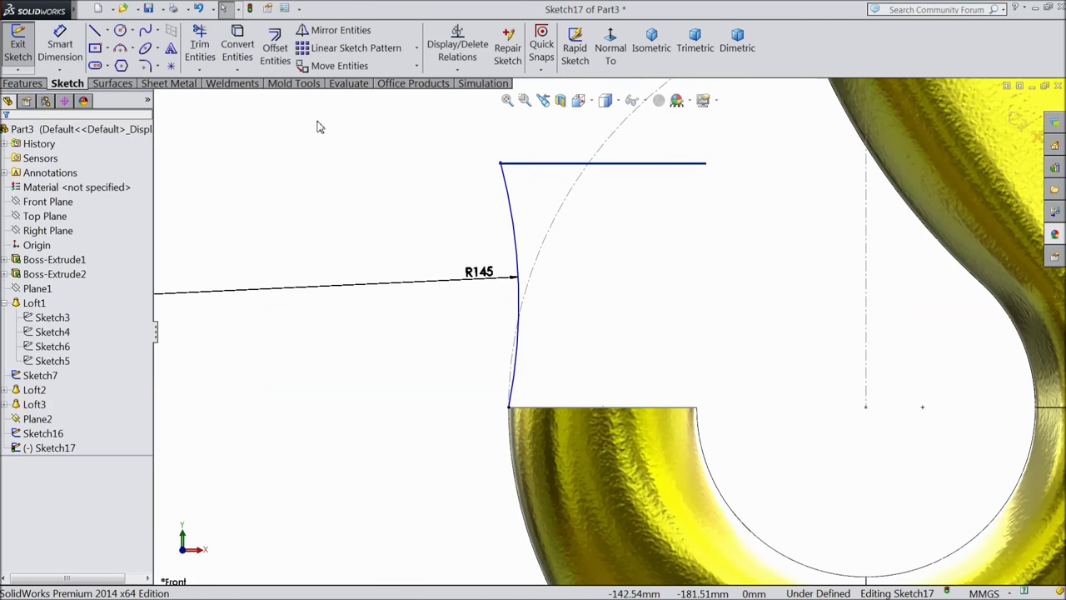
{"action": "scroll", "coordinate": [552, 204], "scroll_direction": "up", "scroll_amount": 3}
{"action": "left_click", "coordinate": [1017, 121]}
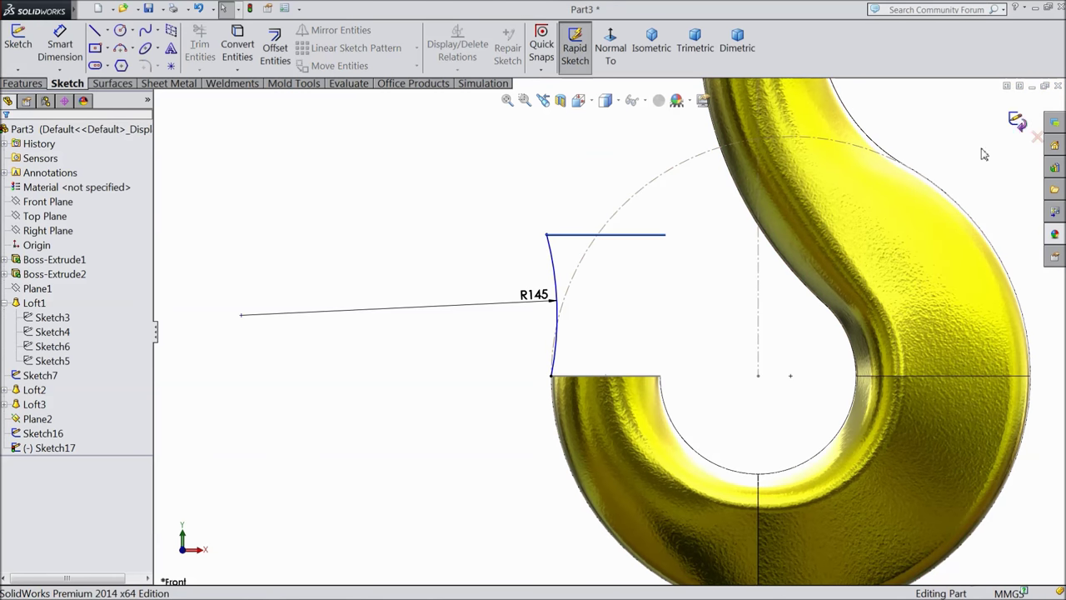
{"action": "left_click", "coordinate": [47, 201]}
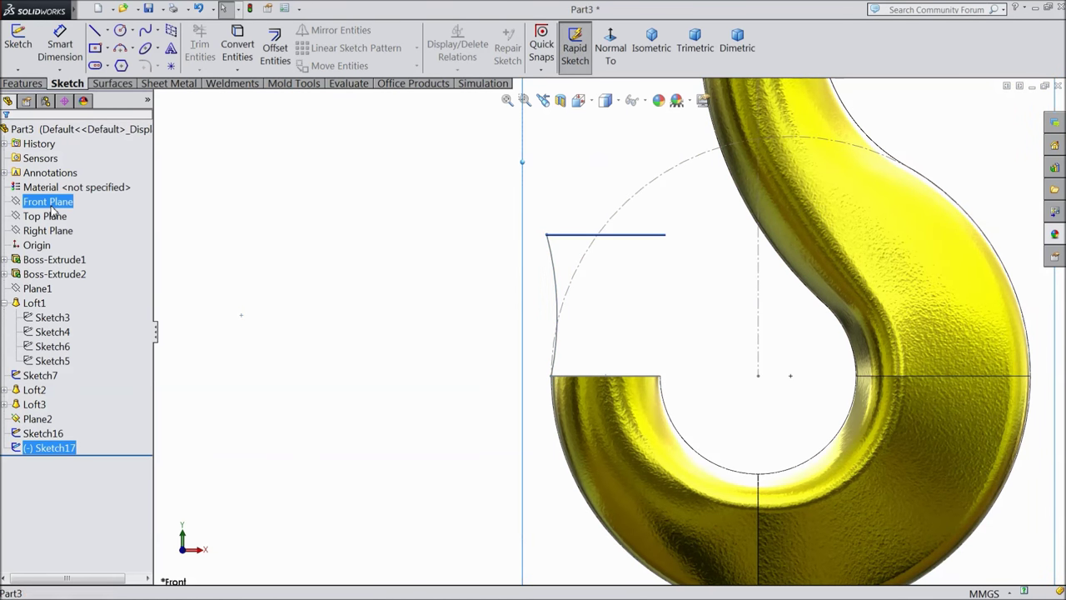
Step: Sketch a 3-point arc on the Front Plane from the shank's inner top corner to the top line
{"action": "left_click", "coordinate": [65, 194]}
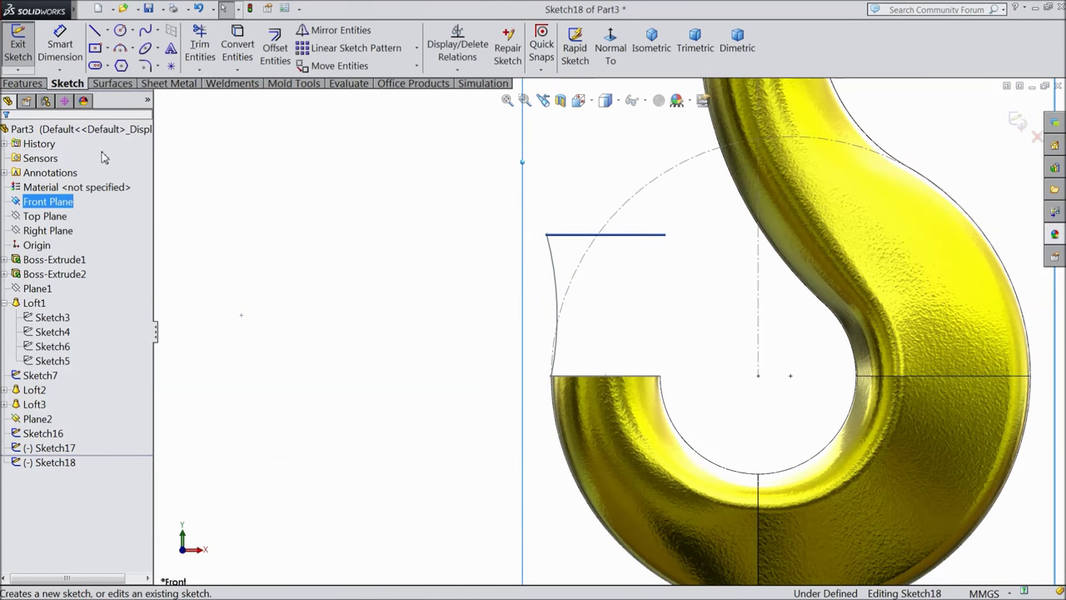
{"action": "left_click", "coordinate": [134, 53]}
{"action": "left_click", "coordinate": [158, 100]}
{"action": "scroll", "coordinate": [636, 374], "scroll_direction": "down", "scroll_amount": 1}
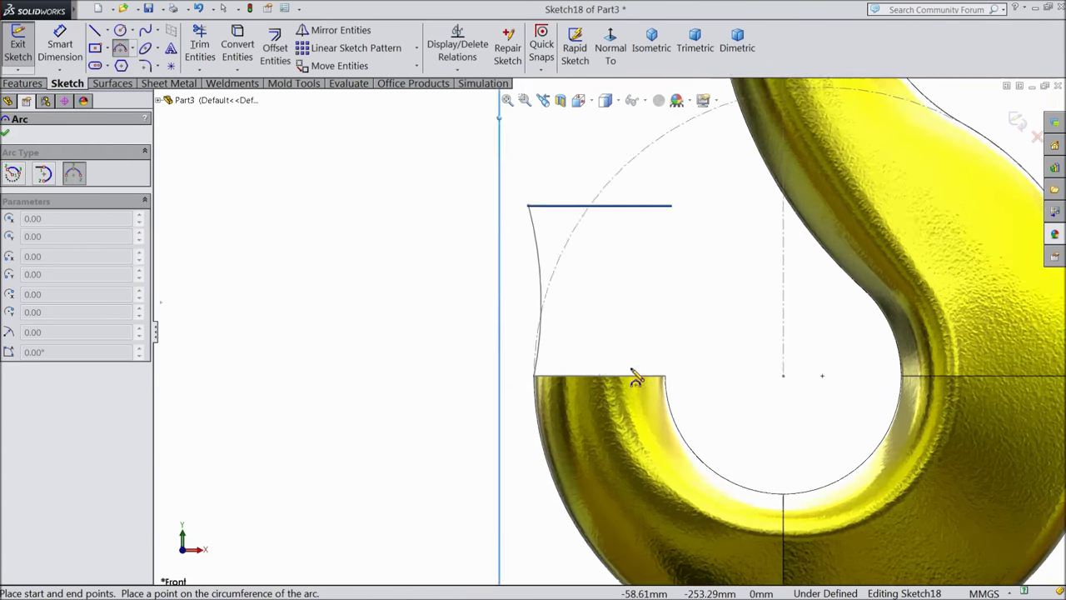
{"action": "scroll", "coordinate": [636, 374], "scroll_direction": "down", "scroll_amount": 2}
{"action": "left_click", "coordinate": [687, 374]}
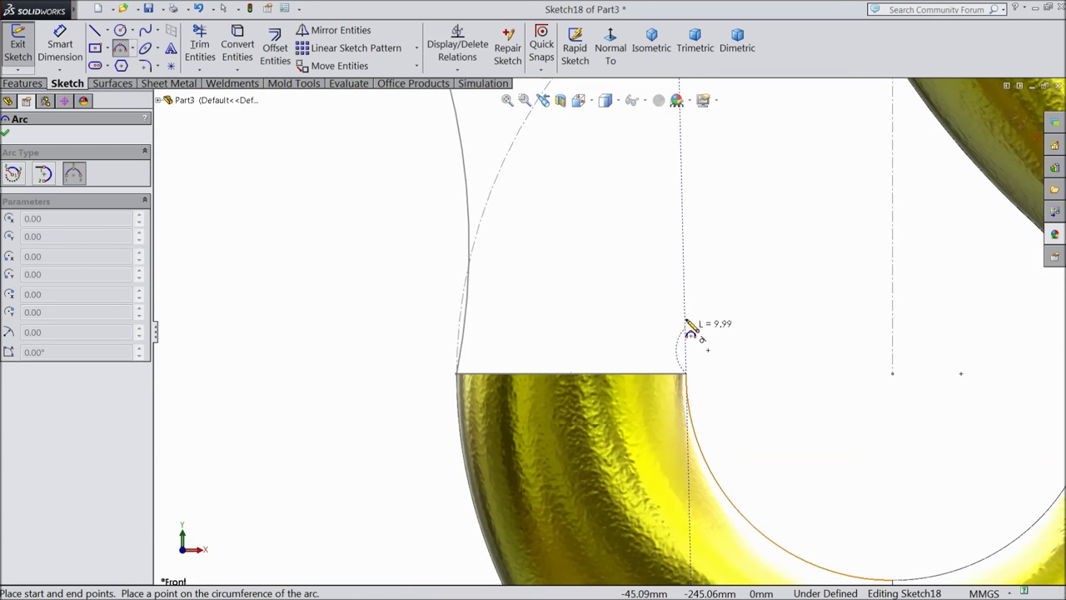
{"action": "scroll", "coordinate": [651, 279], "scroll_direction": "up", "scroll_amount": 2}
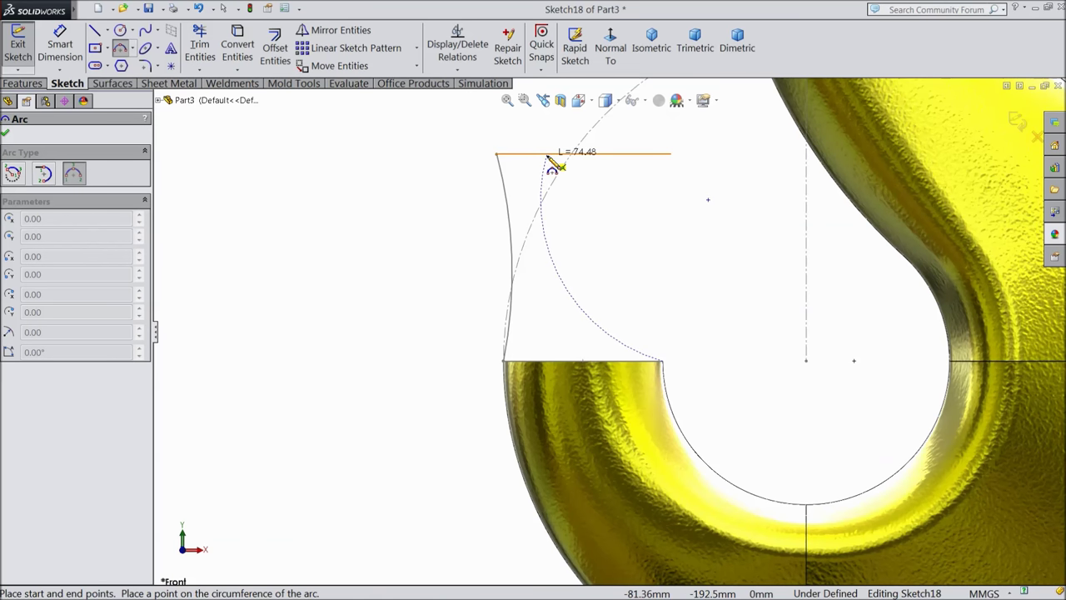
{"action": "left_click", "coordinate": [549, 155]}
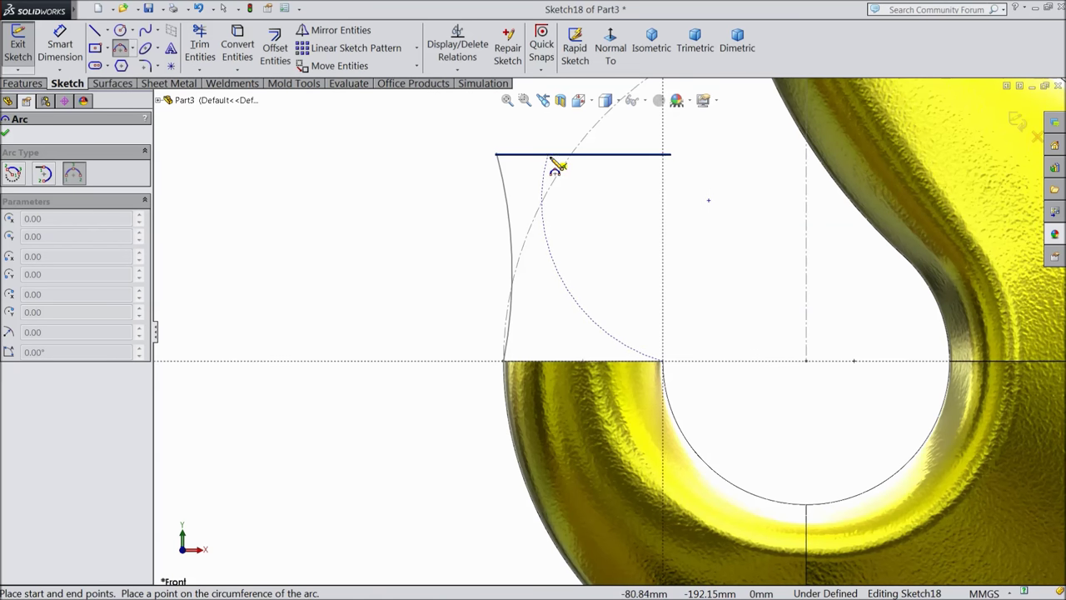
{"action": "left_click", "coordinate": [602, 208]}
{"action": "scroll", "coordinate": [714, 379], "scroll_direction": "down", "scroll_amount": 3}
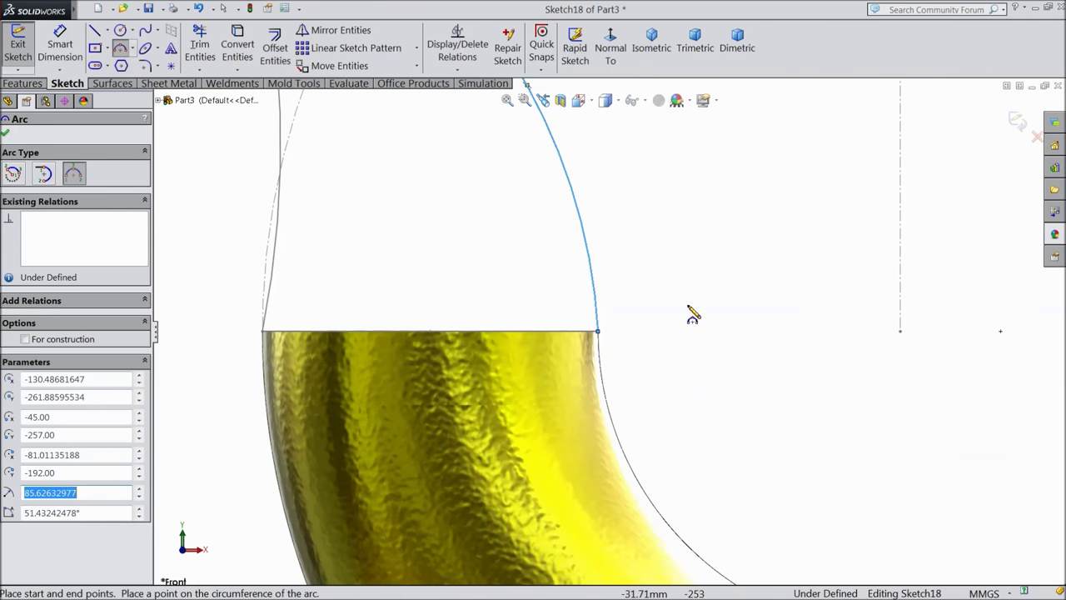
{"action": "right_click", "coordinate": [691, 314]}
{"action": "left_click", "coordinate": [678, 143]}
{"action": "scroll", "coordinate": [618, 361], "scroll_direction": "down", "scroll_amount": 1}
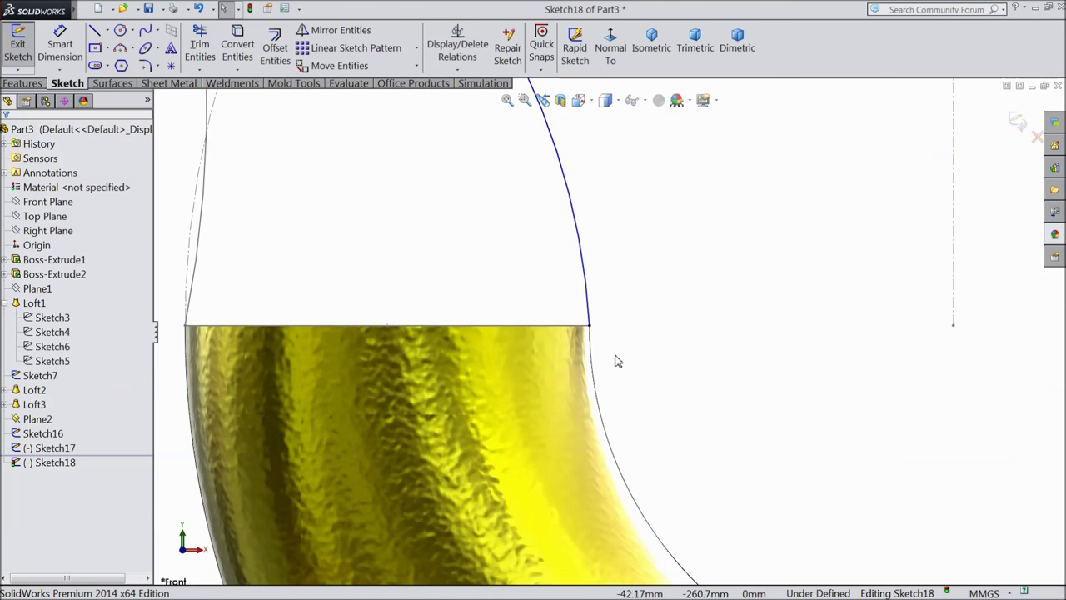
{"action": "scroll", "coordinate": [618, 361], "scroll_direction": "down", "scroll_amount": 1}
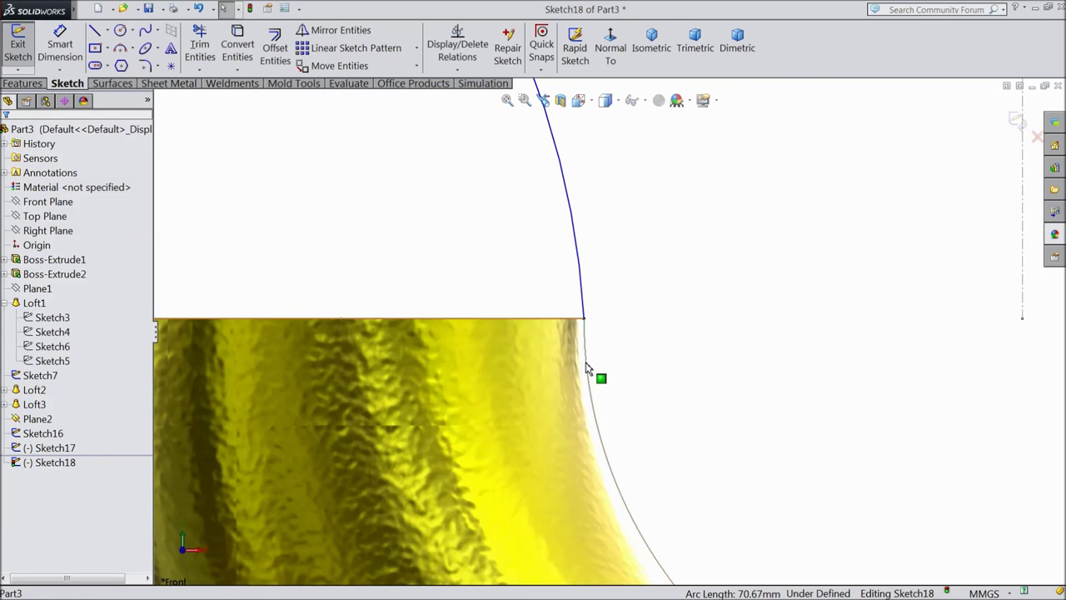
Step: Make the new arc tangent to the hook's inner edge
{"action": "left_click", "coordinate": [584, 302]}
{"action": "left_click", "coordinate": [585, 298], "text": "ctrl"}
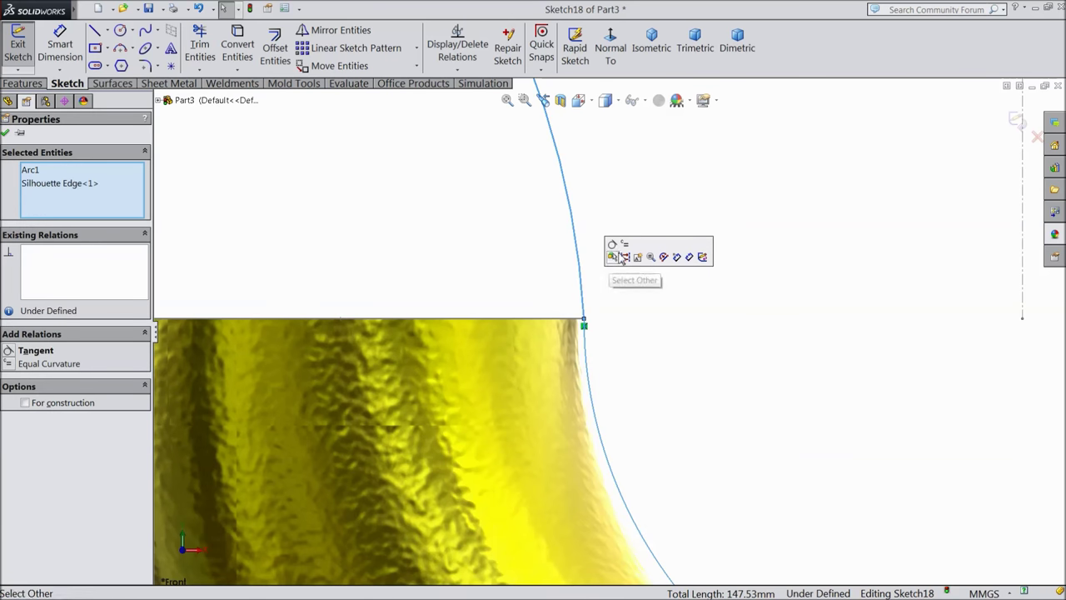
{"action": "left_click", "coordinate": [614, 250]}
{"action": "scroll", "coordinate": [624, 321], "scroll_direction": "up", "scroll_amount": 2}
{"action": "scroll", "coordinate": [589, 342], "scroll_direction": "up", "scroll_amount": 2}
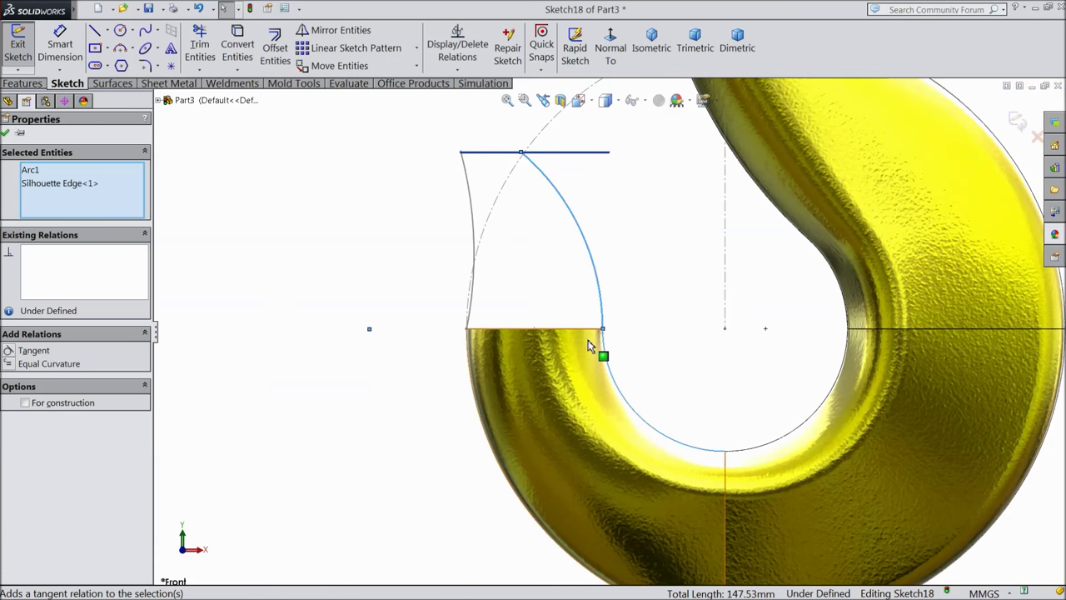
{"action": "scroll", "coordinate": [575, 266], "scroll_direction": "up", "scroll_amount": 1}
{"action": "scroll", "coordinate": [560, 195], "scroll_direction": "down", "scroll_amount": 3}
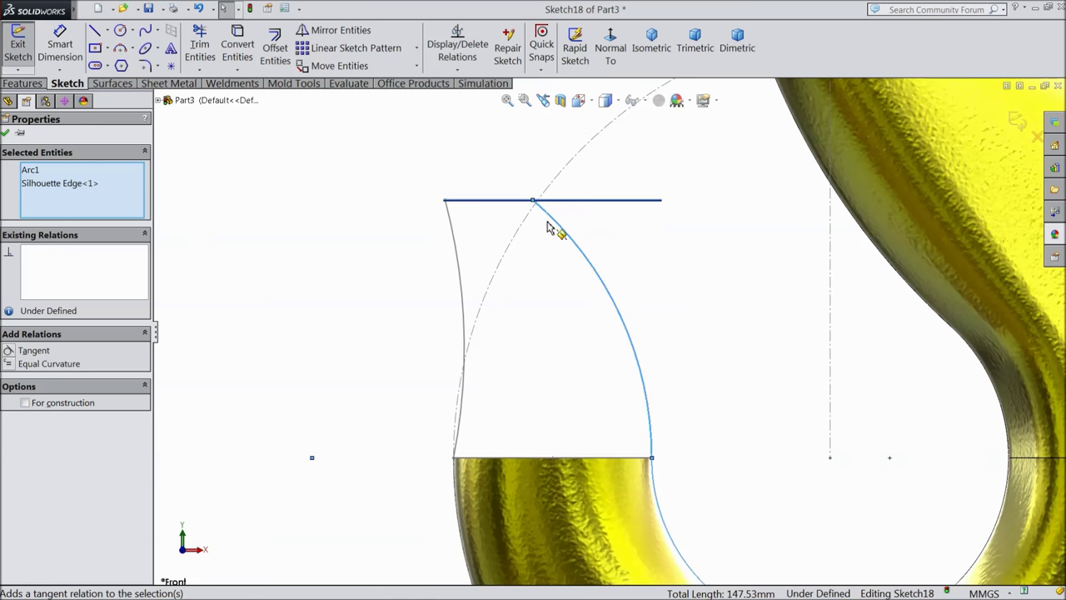
{"action": "left_click", "coordinate": [5, 134]}
{"action": "scroll", "coordinate": [545, 229], "scroll_direction": "down", "scroll_amount": 2}
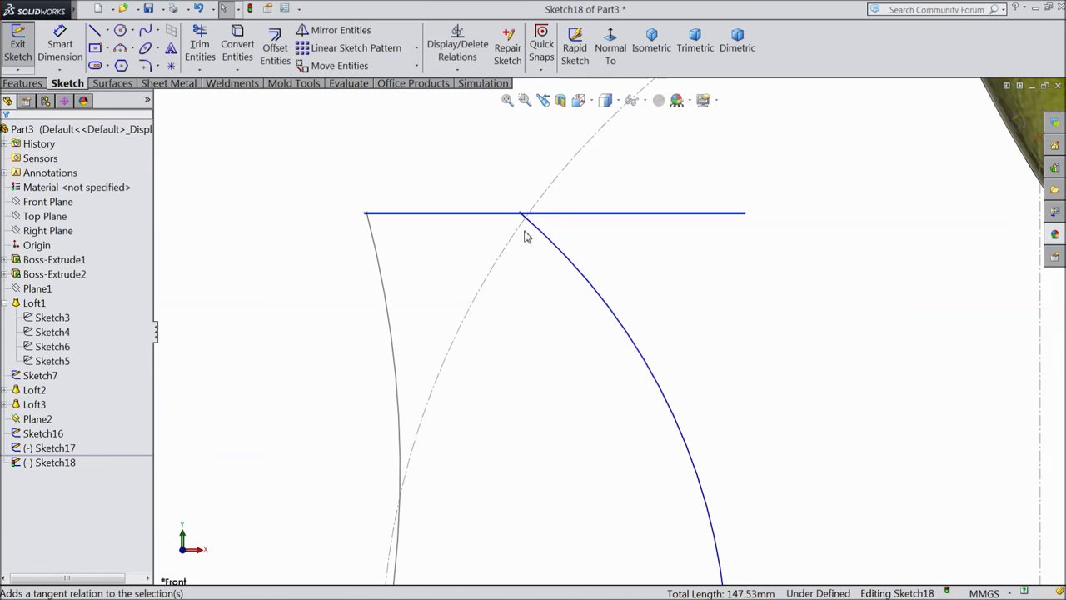
Step: Drag the left guide curve's top endpoint rightward along the top line
{"action": "double_click", "coordinate": [369, 214]}
{"action": "left_click_drag", "start_coordinate": [374, 214], "coordinate": [436, 228]}
{"action": "left_click", "coordinate": [408, 288]}
{"action": "scroll", "coordinate": [406, 290], "scroll_direction": "up", "scroll_amount": 2}
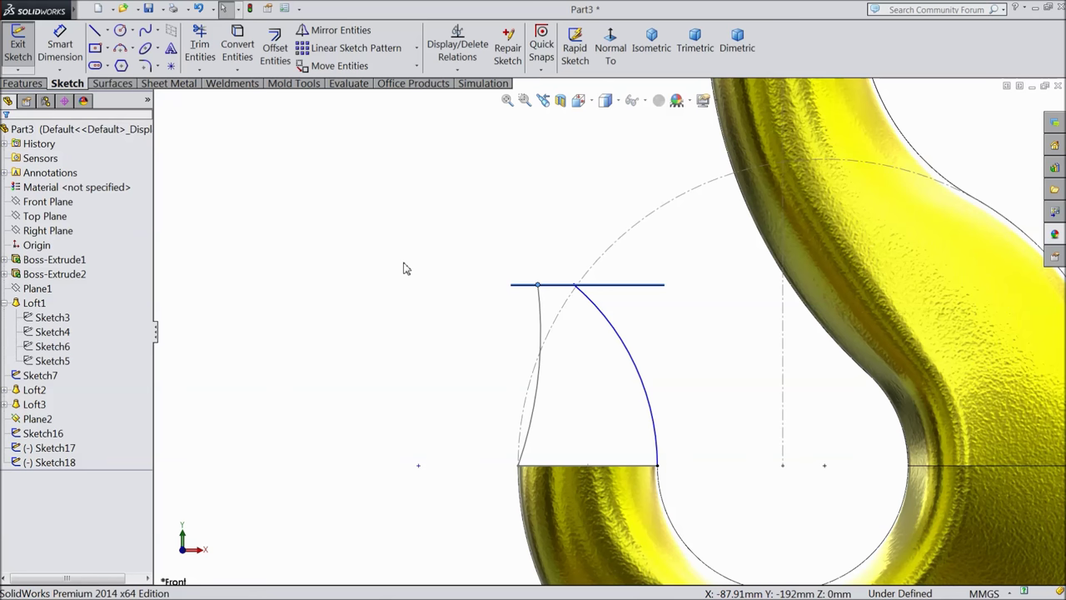
Step: Check Plane2's position against the guide curves in 3D, then exit the sketch
{"action": "middle_click_drag", "start_coordinate": [414, 278], "coordinate": [425, 359]}
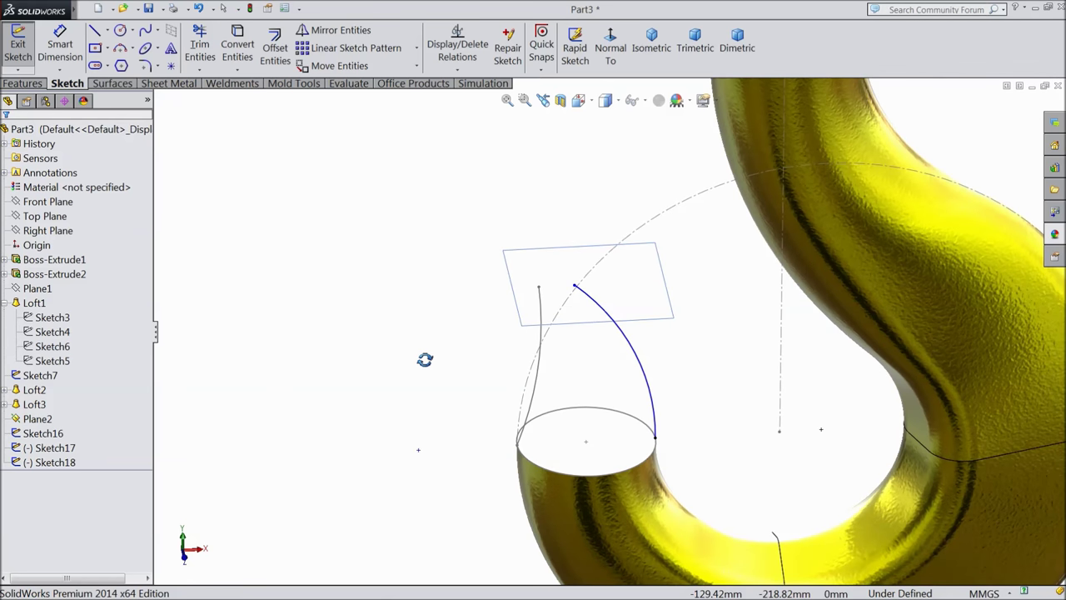
{"action": "scroll", "coordinate": [466, 346], "scroll_direction": "down", "scroll_amount": 3}
{"action": "left_click", "coordinate": [571, 315]}
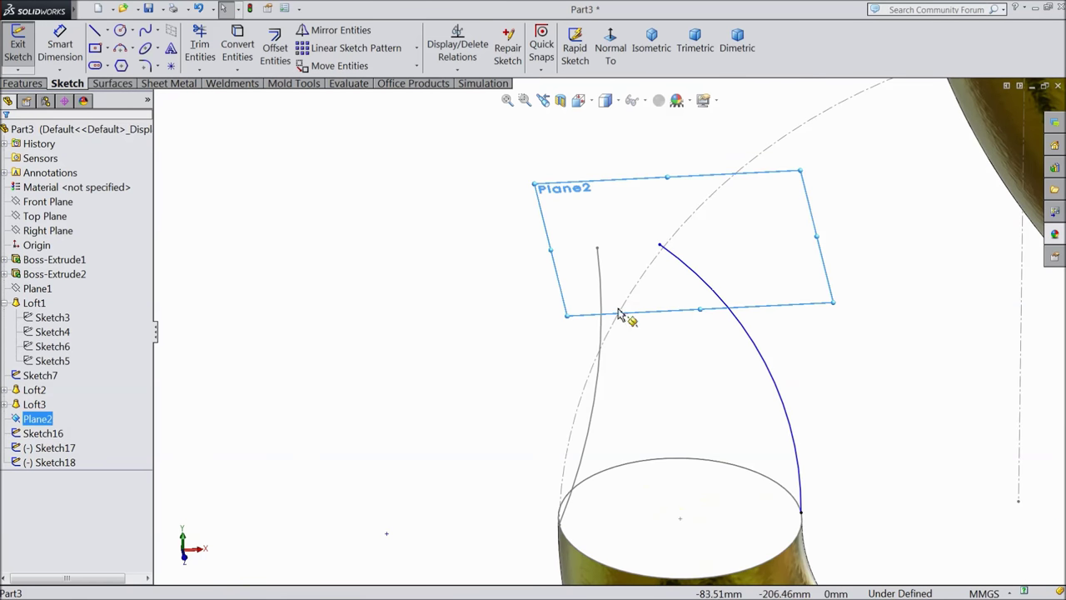
{"action": "left_click", "coordinate": [486, 291]}
{"action": "scroll", "coordinate": [485, 291], "scroll_direction": "up", "scroll_amount": 2}
{"action": "scroll", "coordinate": [485, 291], "scroll_direction": "up", "scroll_amount": 1}
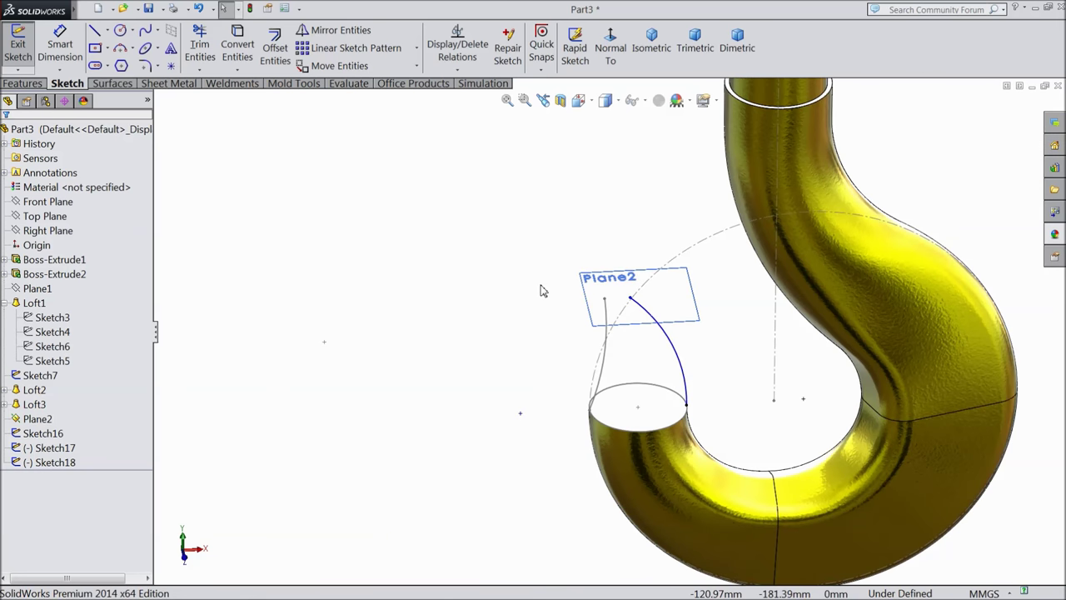
{"action": "middle_click_drag", "start_coordinate": [696, 308], "coordinate": [705, 304]}
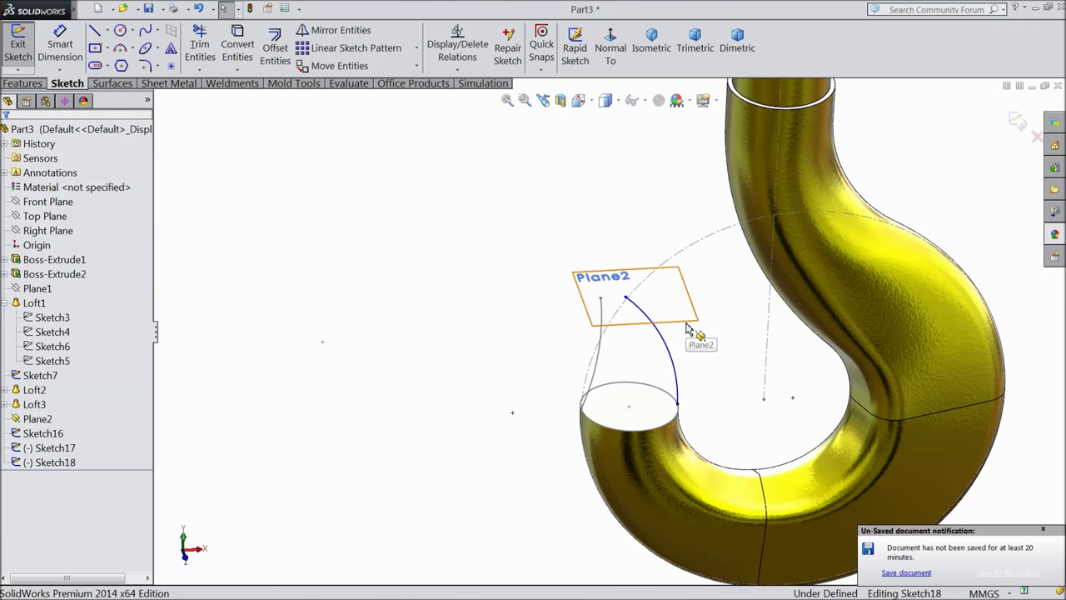
{"action": "left_click", "coordinate": [1043, 530]}
{"action": "left_click", "coordinate": [681, 320]}
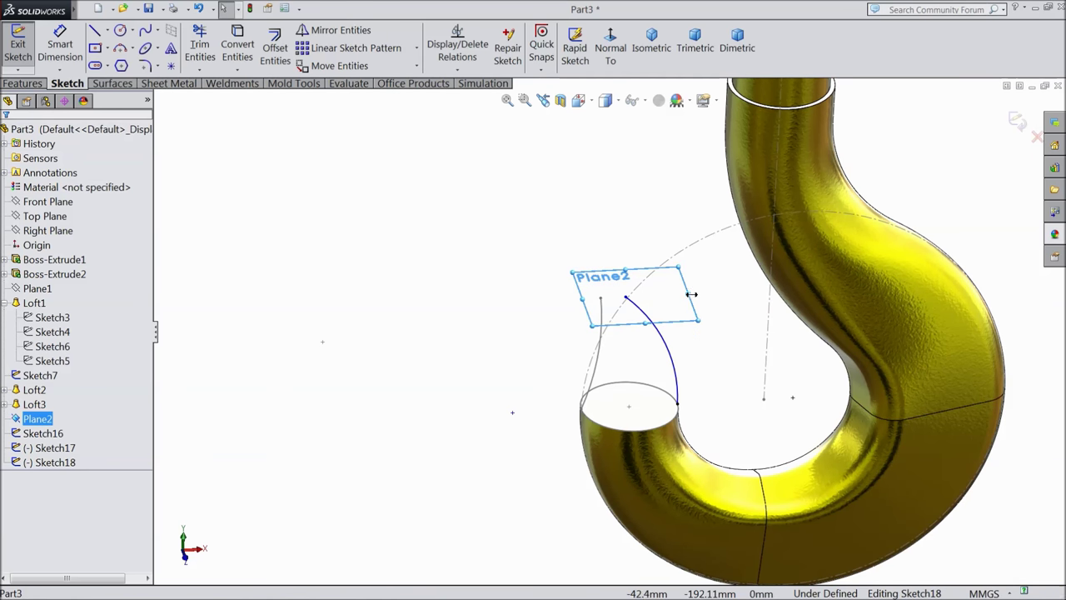
{"action": "left_click", "coordinate": [17, 44]}
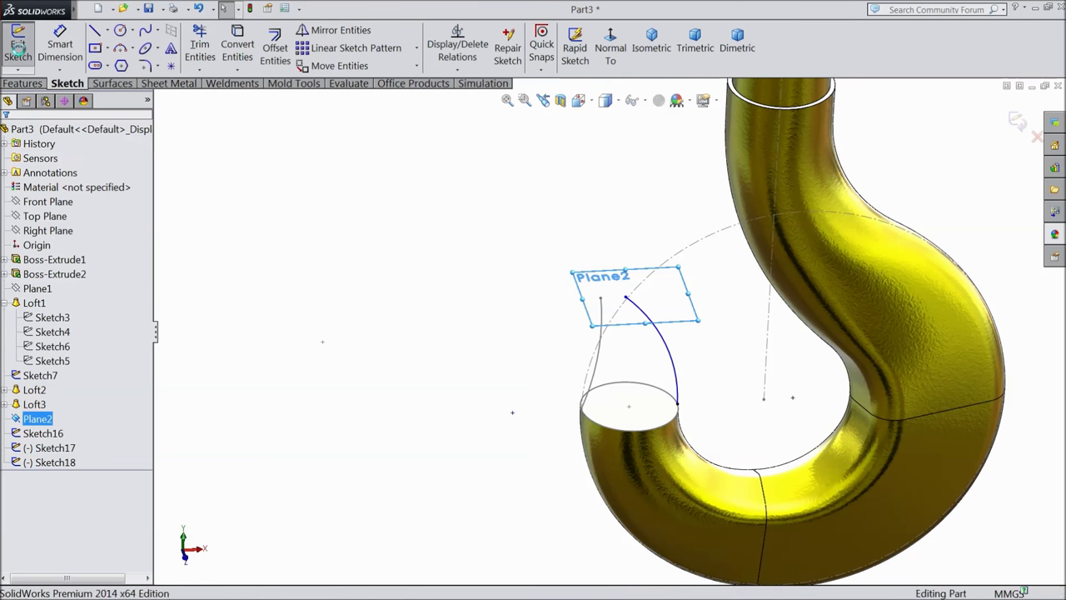
Step: Draw a small circle in a new sketch on Plane2
{"action": "left_click", "coordinate": [631, 325]}
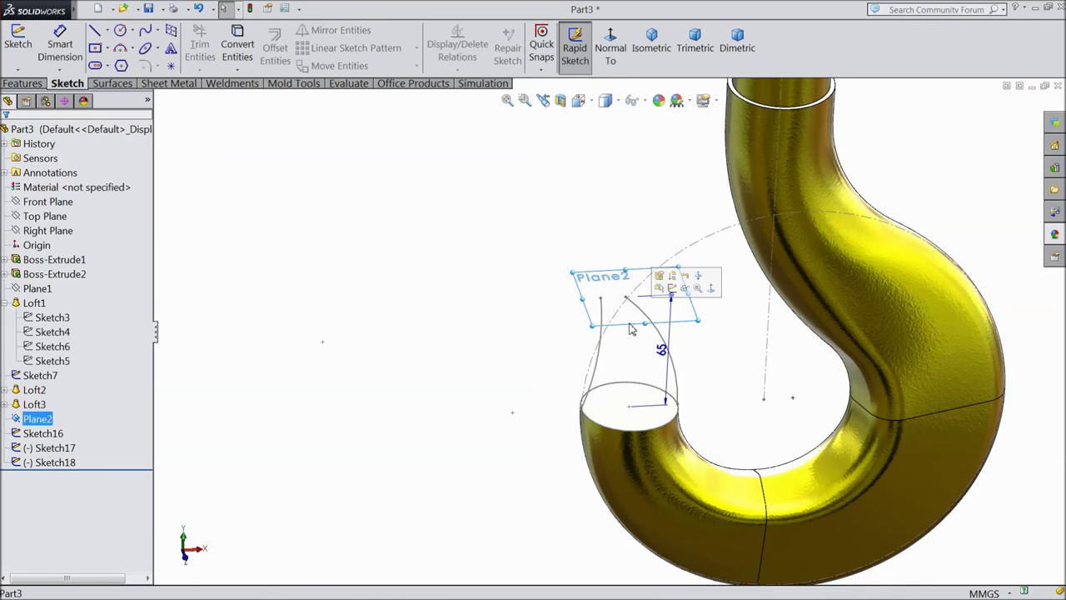
{"action": "left_click", "coordinate": [672, 288]}
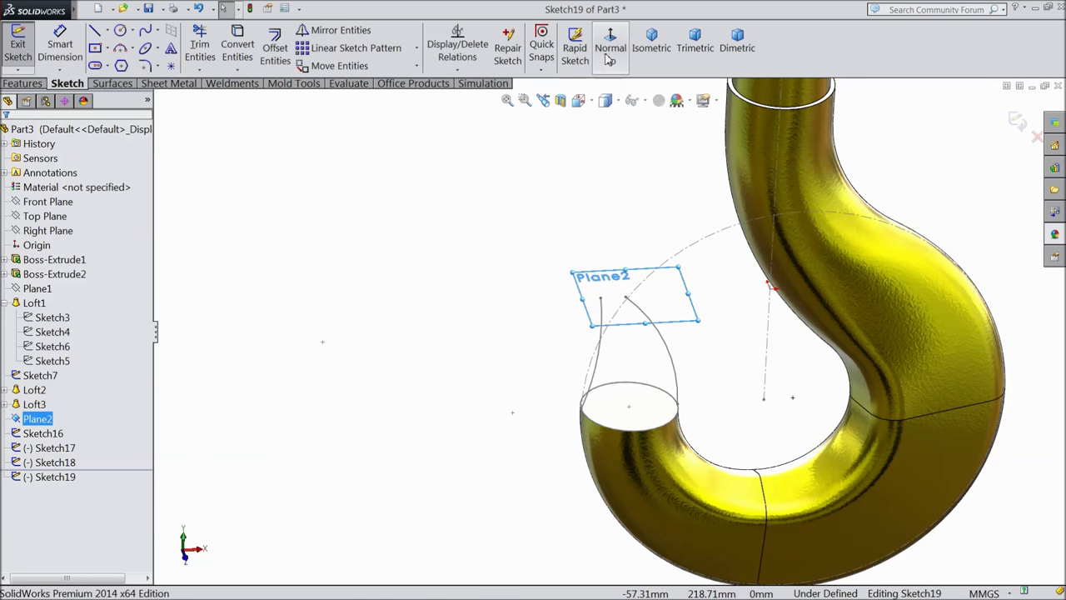
{"action": "left_click", "coordinate": [611, 48]}
{"action": "scroll", "coordinate": [409, 345], "scroll_direction": "down", "scroll_amount": 5}
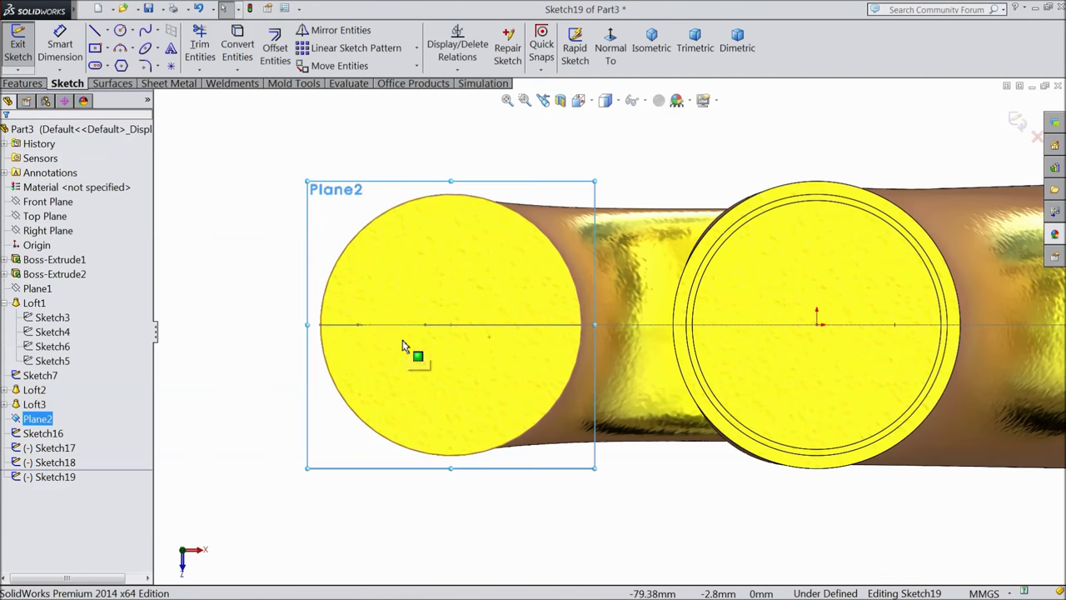
{"action": "left_click", "coordinate": [121, 31]}
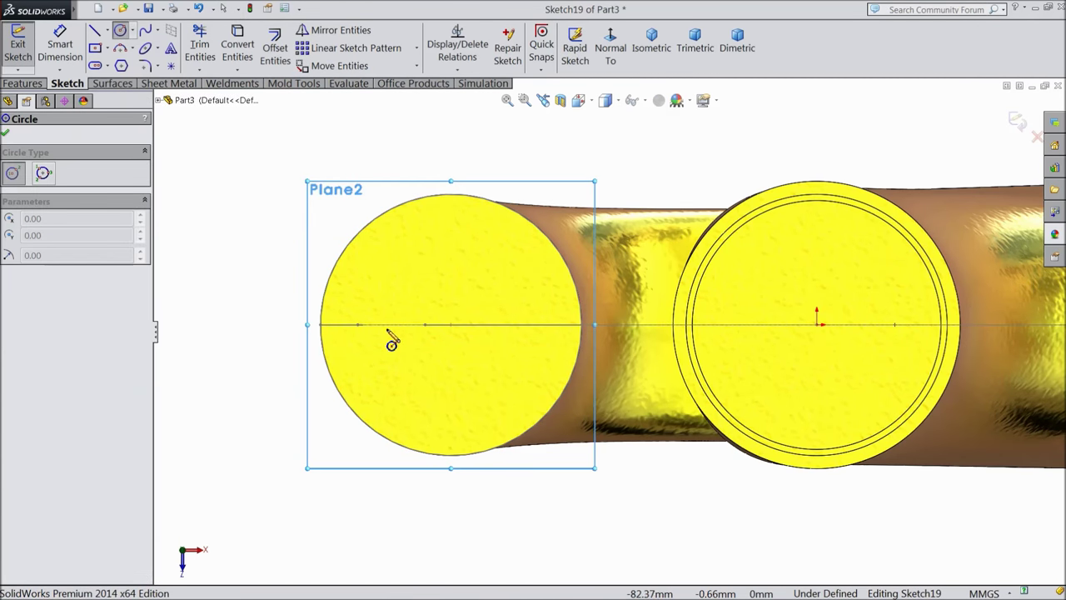
{"action": "left_click_drag", "start_coordinate": [388, 324], "coordinate": [388, 297]}
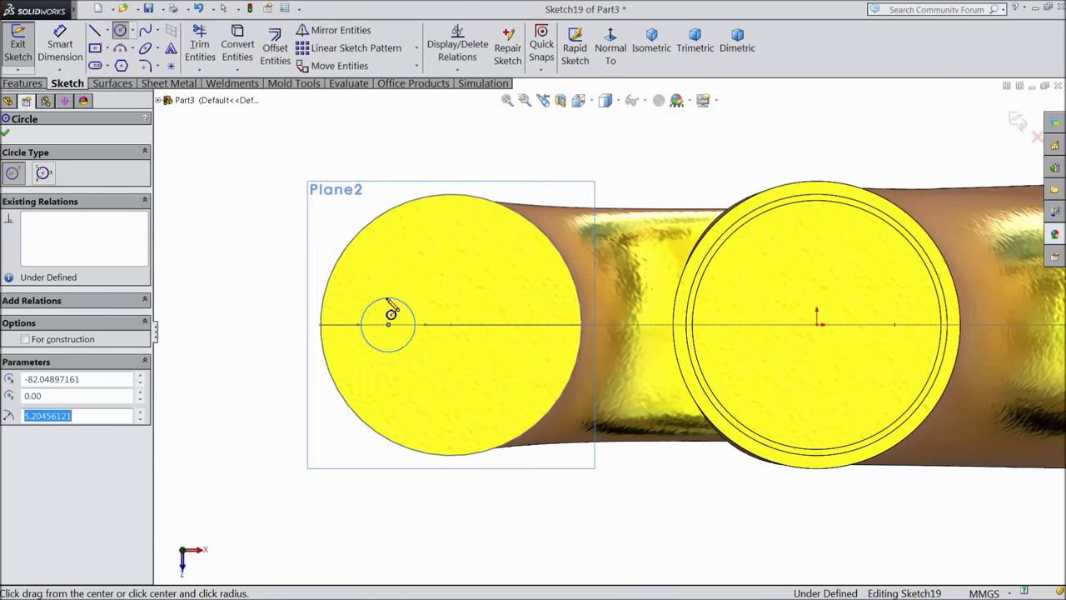
{"action": "right_click", "coordinate": [220, 245]}
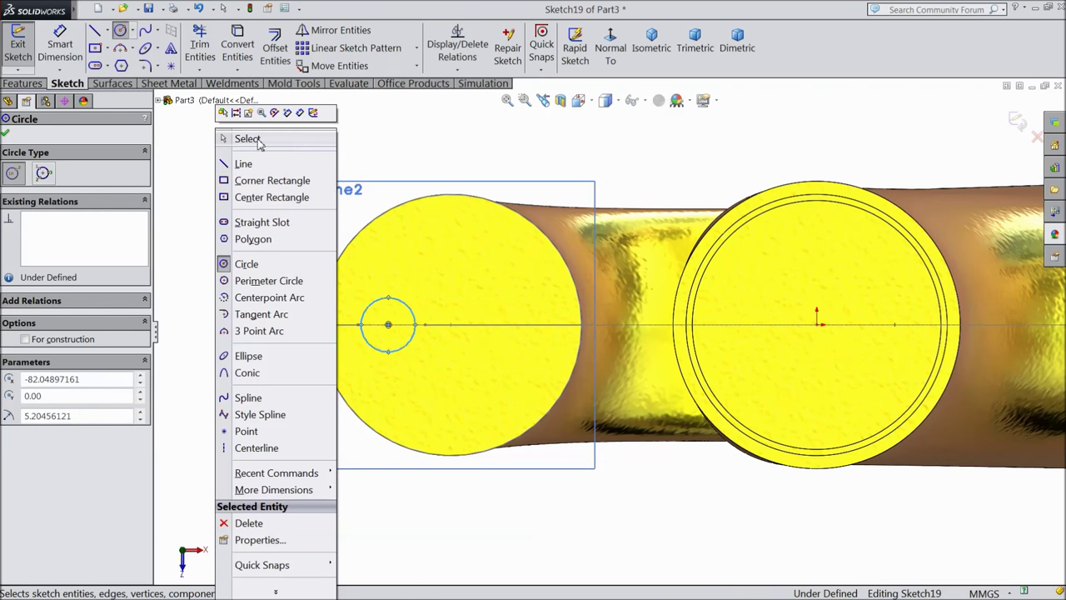
{"action": "left_click", "coordinate": [242, 138]}
{"action": "scroll", "coordinate": [332, 404], "scroll_direction": "up", "scroll_amount": 3}
{"action": "middle_click_drag", "start_coordinate": [332, 404], "coordinate": [338, 250]}
{"action": "scroll", "coordinate": [525, 443], "scroll_direction": "down", "scroll_amount": 3}
{"action": "scroll", "coordinate": [471, 393], "scroll_direction": "down", "scroll_amount": 3}
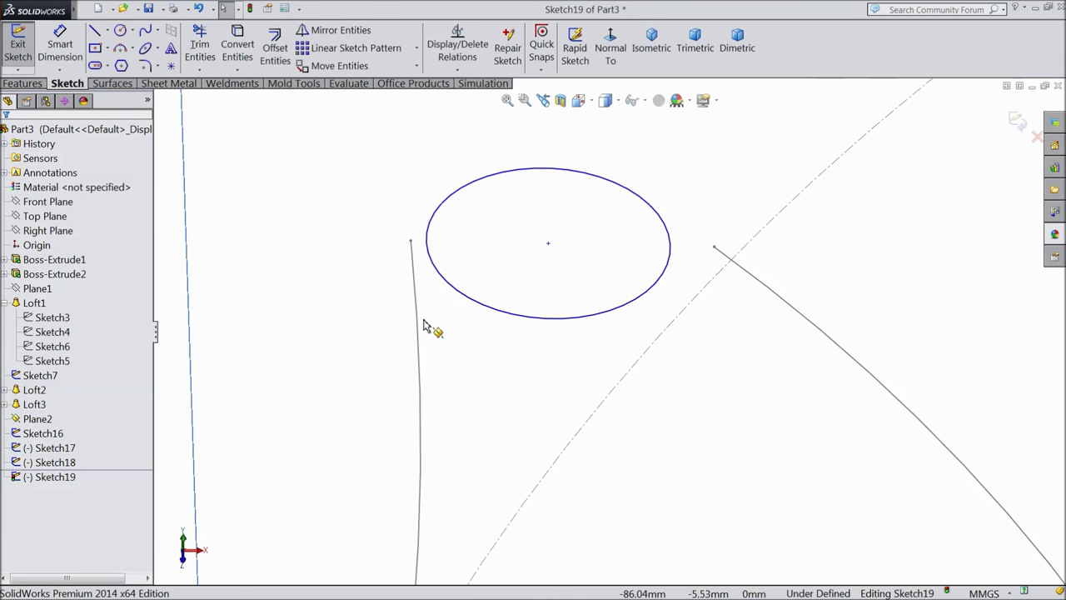
Step: Make the circle coincident with the ends of Sketch17 and Sketch18, then exit the sketch
{"action": "left_click", "coordinate": [429, 251]}
{"action": "left_click", "coordinate": [457, 230], "text": "ctrl"}
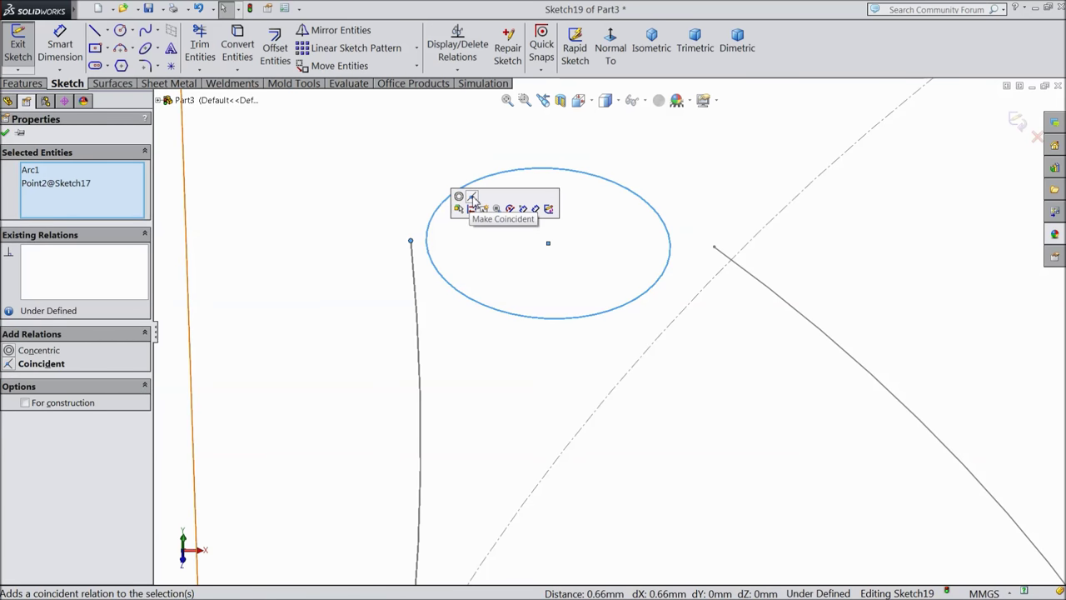
{"action": "left_click", "coordinate": [471, 197]}
{"action": "key", "text": "Escape"}
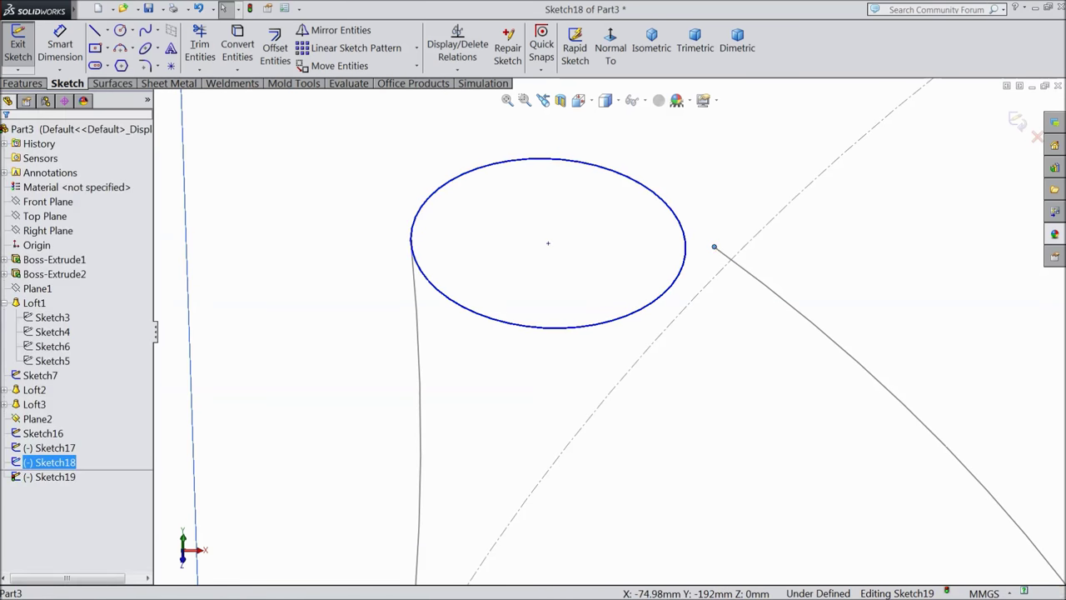
{"action": "left_click", "coordinate": [685, 250]}
{"action": "left_click", "coordinate": [713, 247], "text": "ctrl"}
{"action": "left_click", "coordinate": [717, 215]}
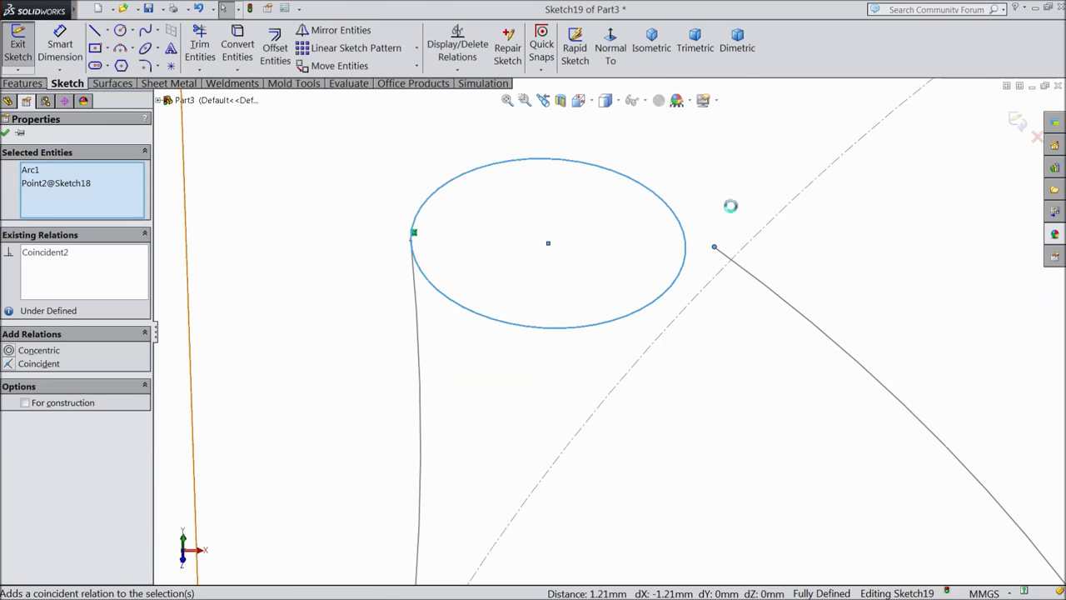
{"action": "scroll", "coordinate": [616, 337], "scroll_direction": "up", "scroll_amount": 3}
{"action": "key", "text": "Escape"}
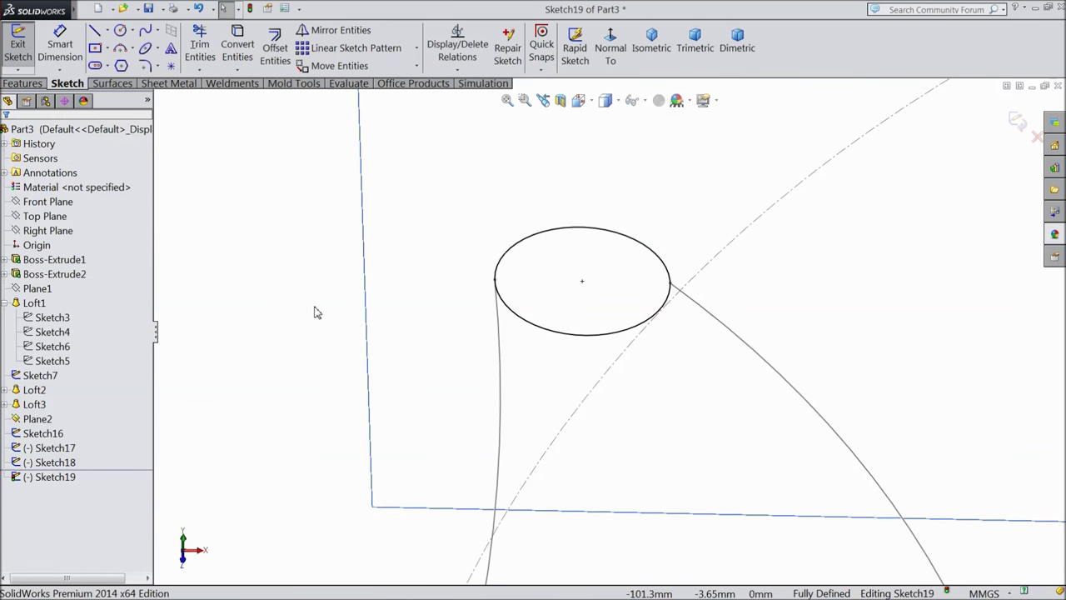
{"action": "mouse_move", "coordinate": [314, 309]}
{"action": "middle_mouse_down"}
{"action": "mouse_move", "coordinate": [365, 312]}
{"action": "mouse_move", "coordinate": [369, 290]}
{"action": "mouse_move", "coordinate": [354, 378]}
{"action": "mouse_move", "coordinate": [376, 359]}
{"action": "middle_mouse_up"}
{"action": "scroll", "coordinate": [521, 369], "scroll_direction": "up", "scroll_amount": 3}
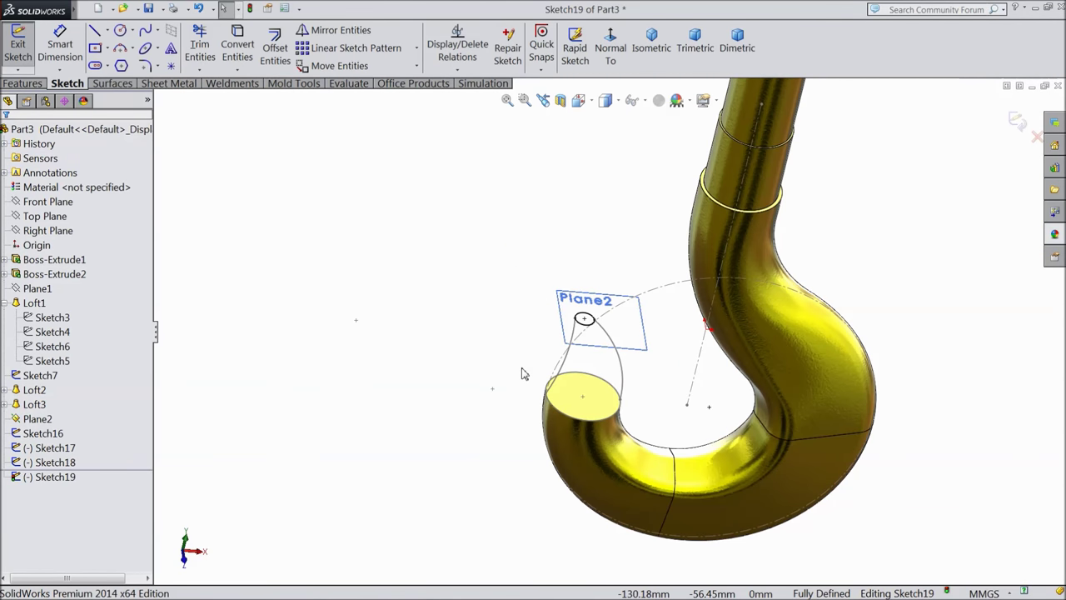
{"action": "mouse_move", "coordinate": [638, 362]}
{"action": "middle_mouse_down"}
{"action": "mouse_move", "coordinate": [645, 306]}
{"action": "mouse_move", "coordinate": [646, 345]}
{"action": "middle_mouse_up"}
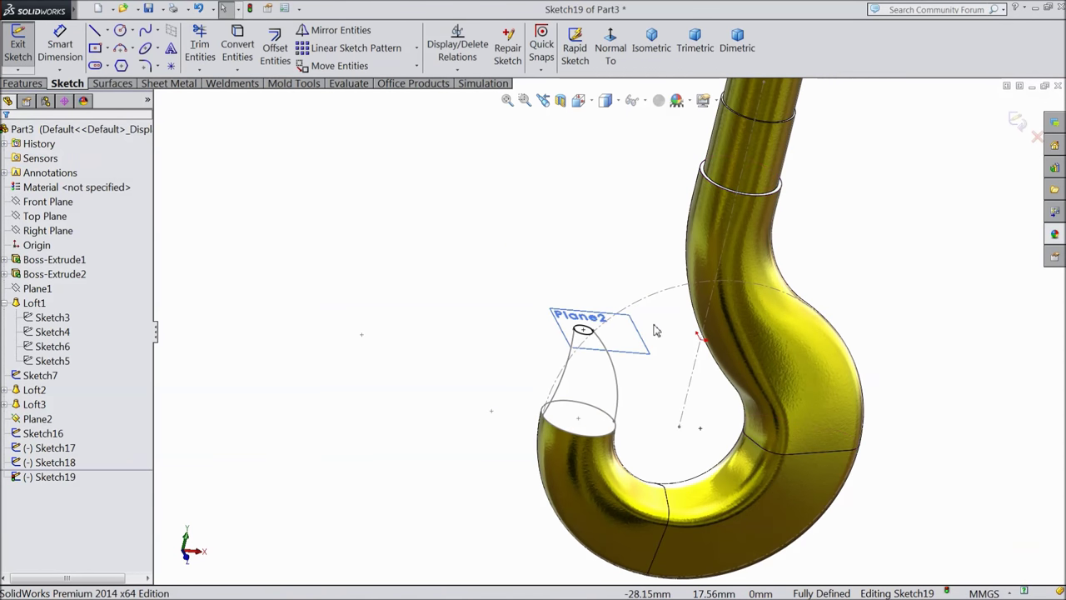
{"action": "left_click", "coordinate": [1017, 120]}
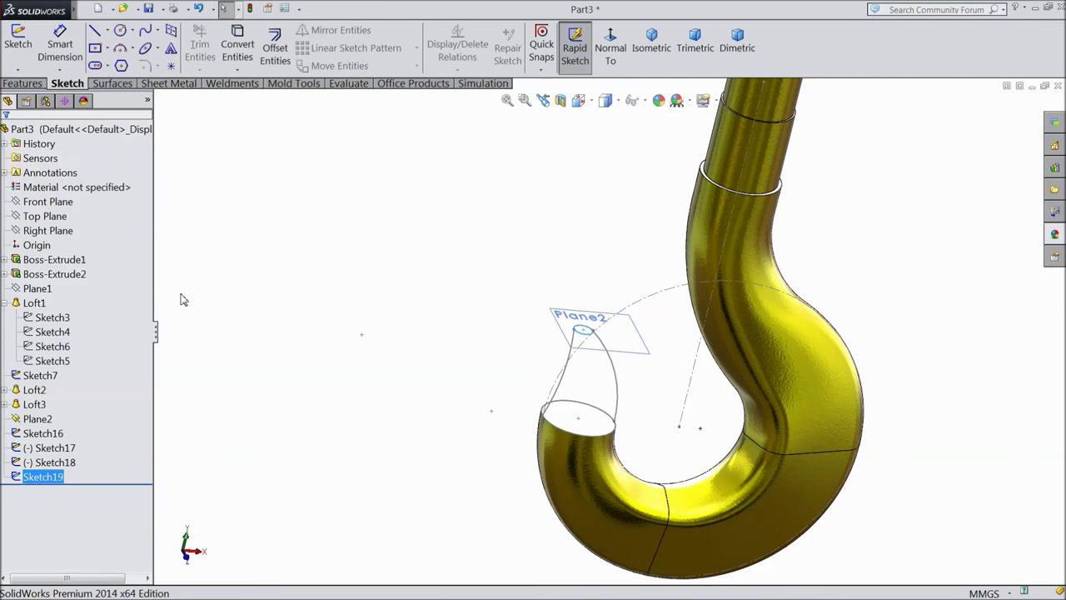
Step: Start a loft using Sketch19 and Sketch16 as the profiles
{"action": "left_click", "coordinate": [23, 83]}
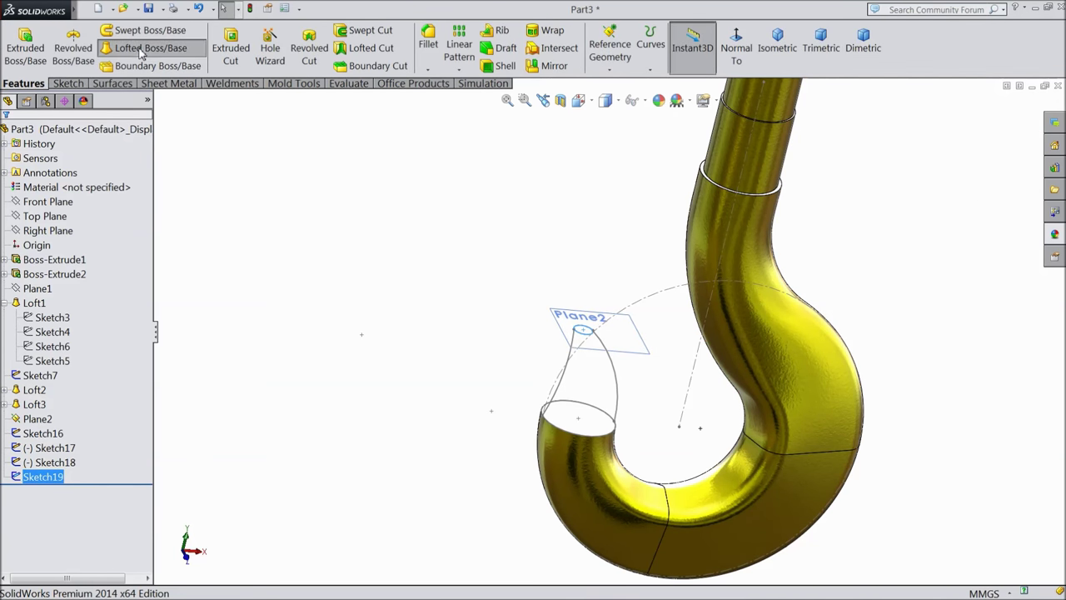
{"action": "left_click", "coordinate": [149, 48]}
{"action": "scroll", "coordinate": [633, 414], "scroll_direction": "down", "scroll_amount": 1}
{"action": "scroll", "coordinate": [645, 442], "scroll_direction": "down", "scroll_amount": 3}
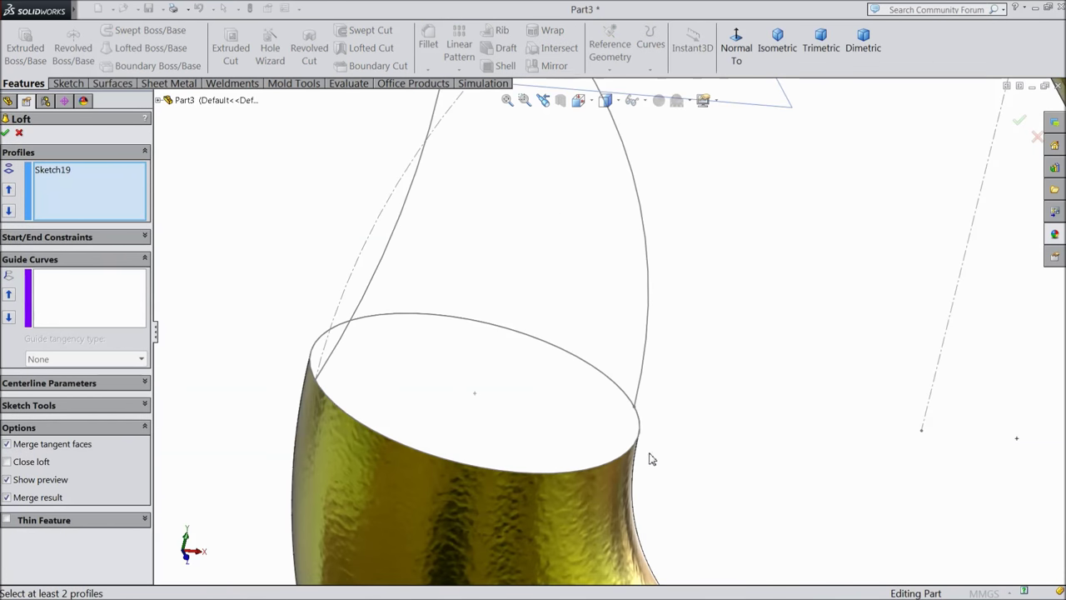
{"action": "left_click", "coordinate": [639, 419]}
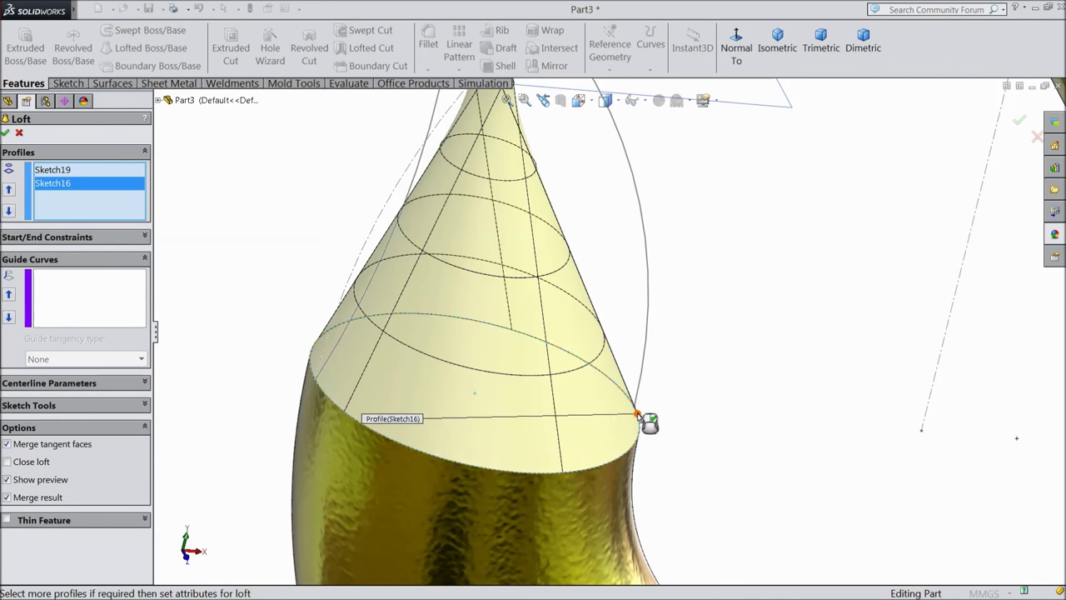
{"action": "scroll", "coordinate": [590, 394], "scroll_direction": "up", "scroll_amount": 2}
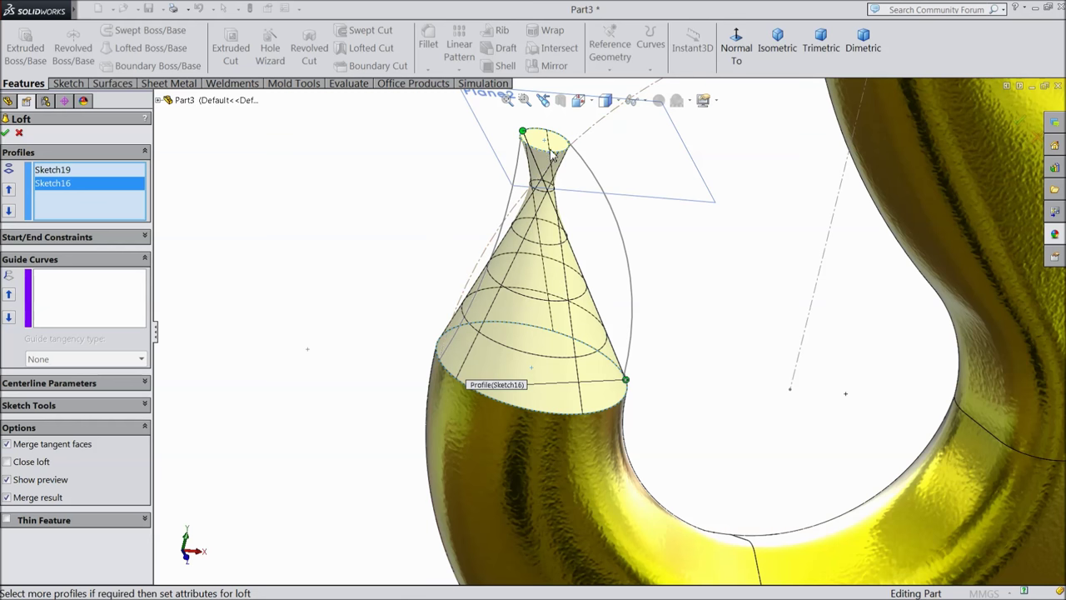
{"action": "scroll", "coordinate": [550, 153], "scroll_direction": "down", "scroll_amount": 2}
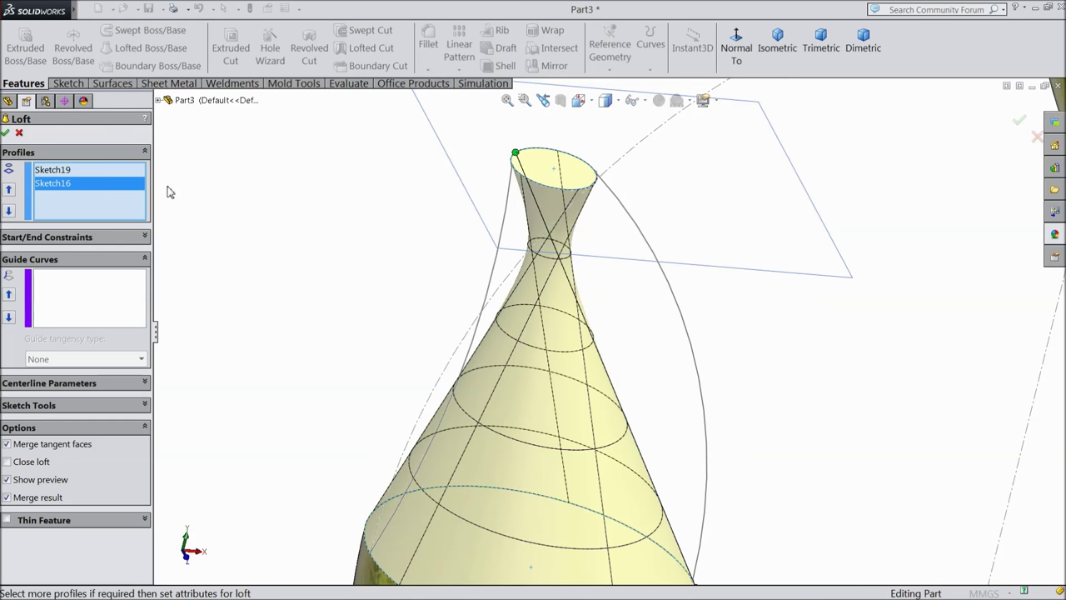
{"action": "right_click", "coordinate": [58, 189]}
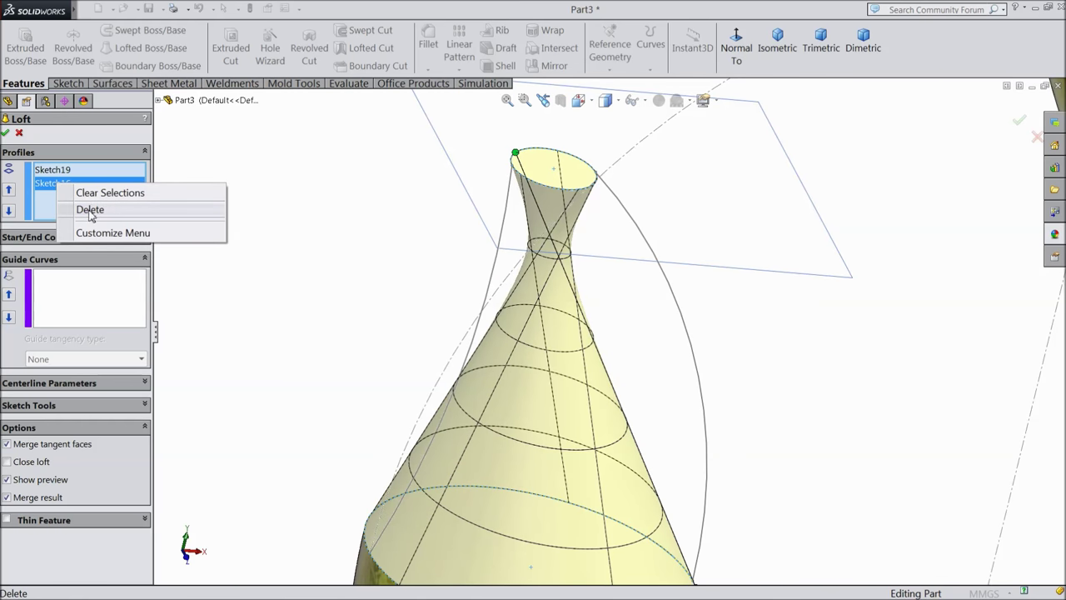
{"action": "left_click", "coordinate": [90, 210]}
{"action": "scroll", "coordinate": [621, 308], "scroll_direction": "up", "scroll_amount": 2}
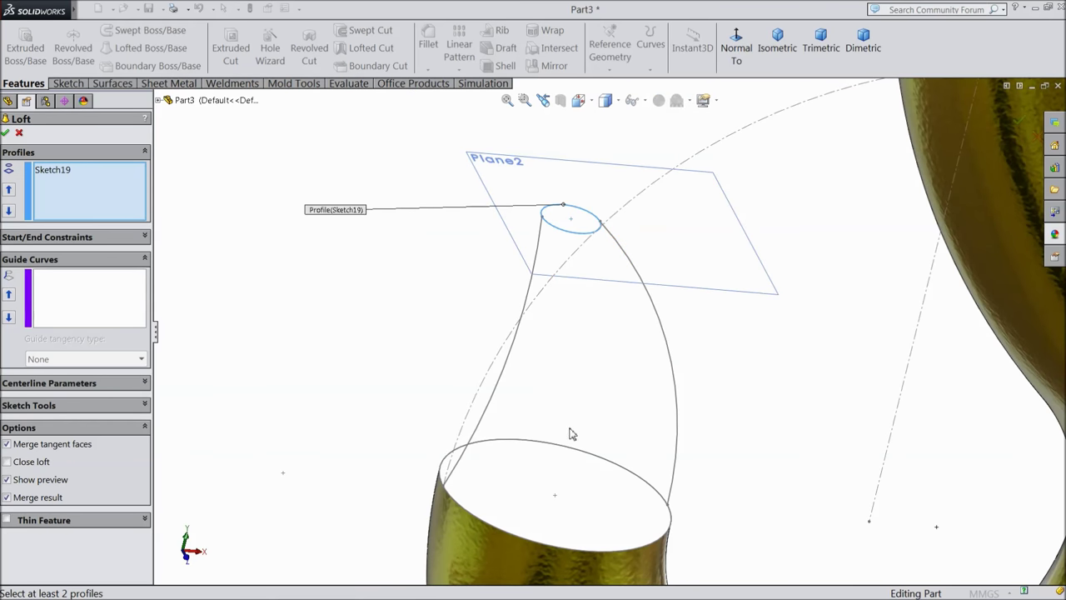
{"action": "left_click", "coordinate": [533, 444]}
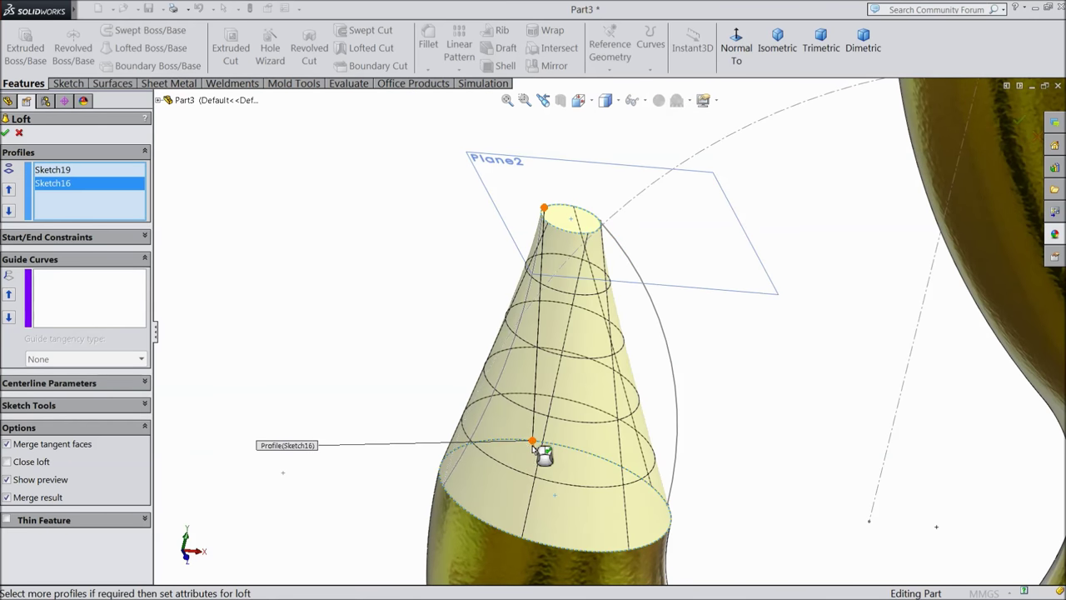
{"action": "mouse_move", "coordinate": [418, 355]}
{"action": "middle_mouse_down"}
{"action": "mouse_move", "coordinate": [375, 294]}
{"action": "mouse_move", "coordinate": [374, 312]}
{"action": "middle_mouse_up"}
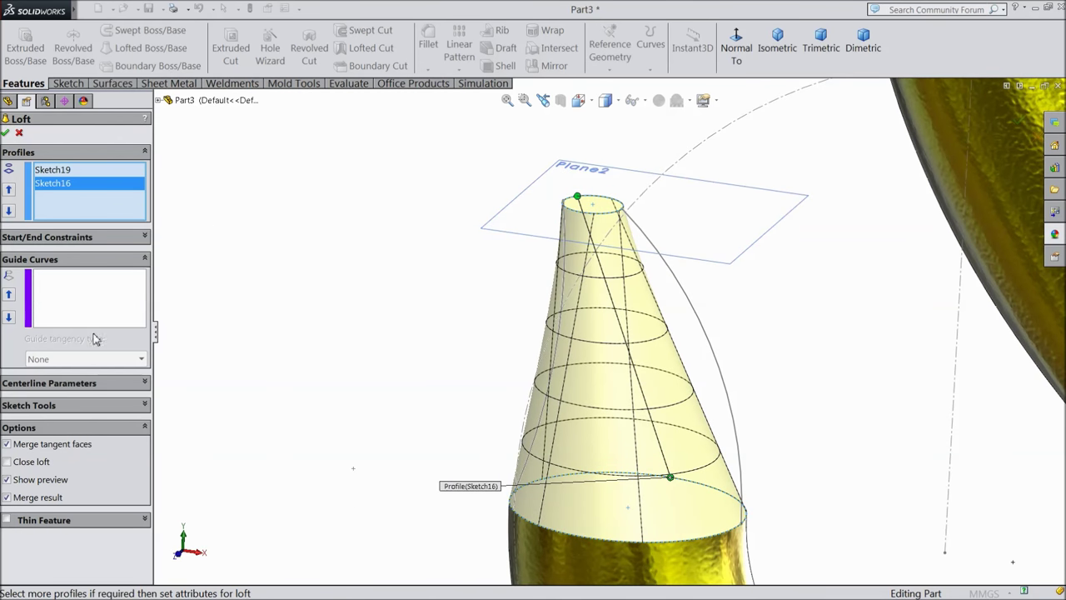
Step: Add Sketch18 and Sketch17 as guide curves and accept the loft
{"action": "left_click", "coordinate": [70, 318]}
{"action": "scroll", "coordinate": [705, 433], "scroll_direction": "down", "scroll_amount": 2}
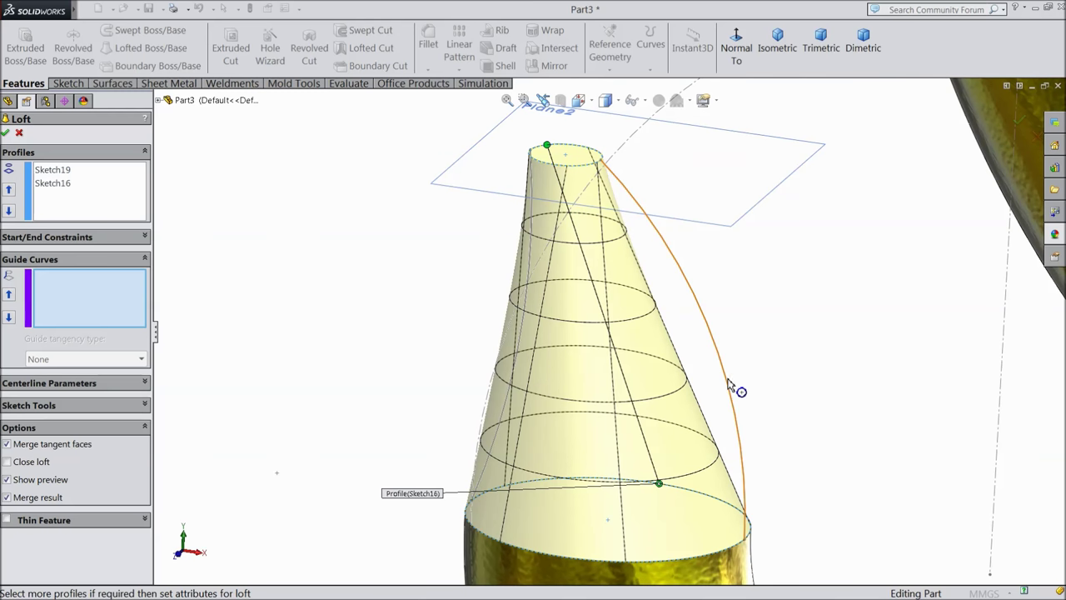
{"action": "left_click", "coordinate": [728, 381]}
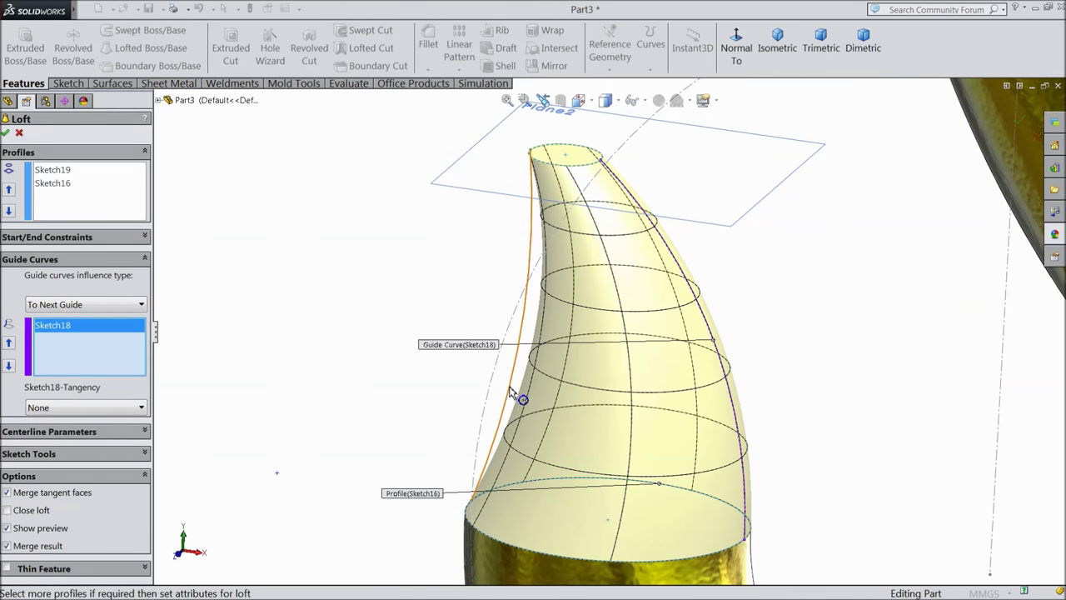
{"action": "left_click", "coordinate": [511, 390]}
{"action": "scroll", "coordinate": [500, 409], "scroll_direction": "up", "scroll_amount": 3}
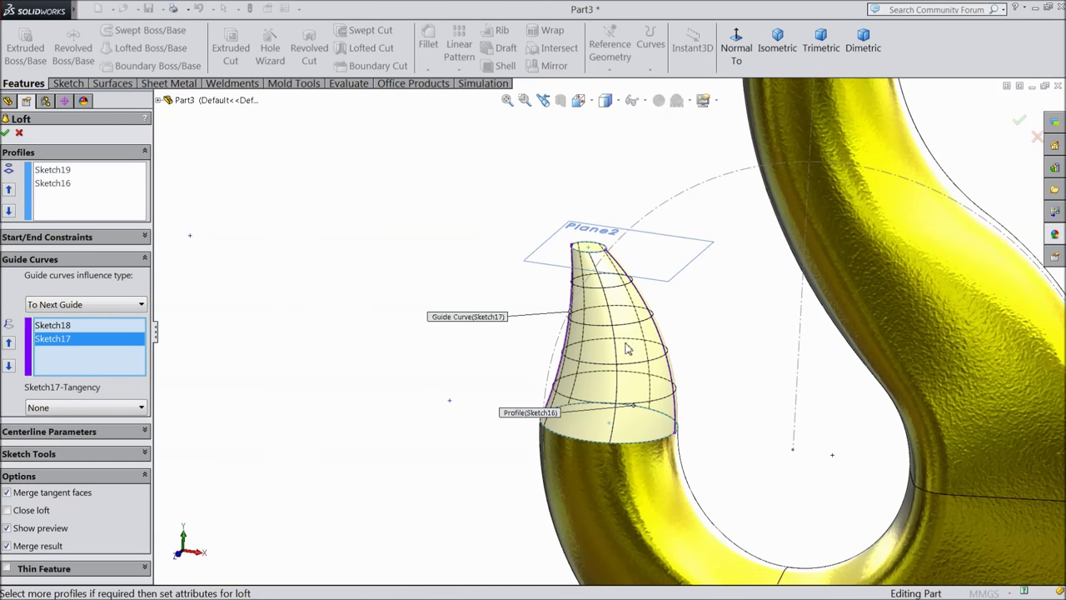
{"action": "left_click", "coordinate": [5, 133]}
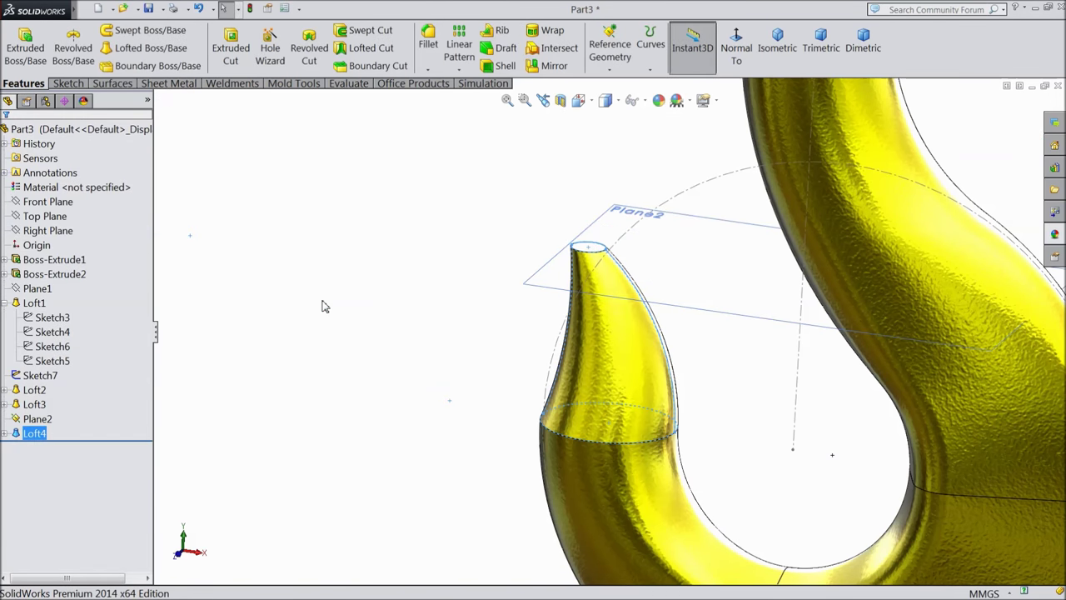
Step: Hide Plane2 and the Sketch7 arc, leaving only the lofted hook shown
{"action": "middle_click_drag", "start_coordinate": [400, 296], "coordinate": [452, 328]}
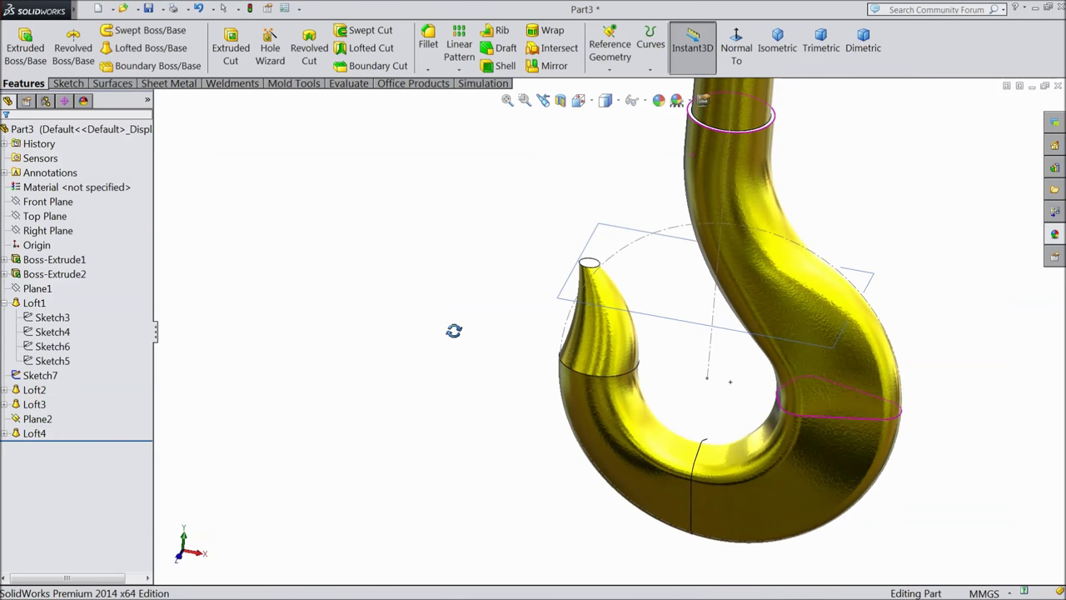
{"action": "left_click", "coordinate": [679, 318]}
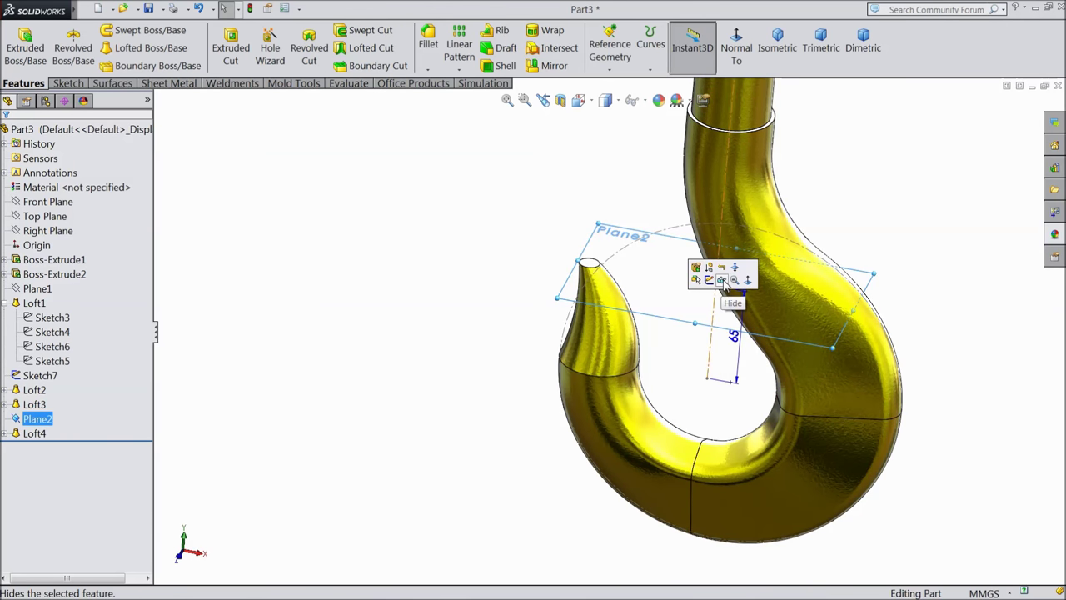
{"action": "left_click", "coordinate": [723, 280]}
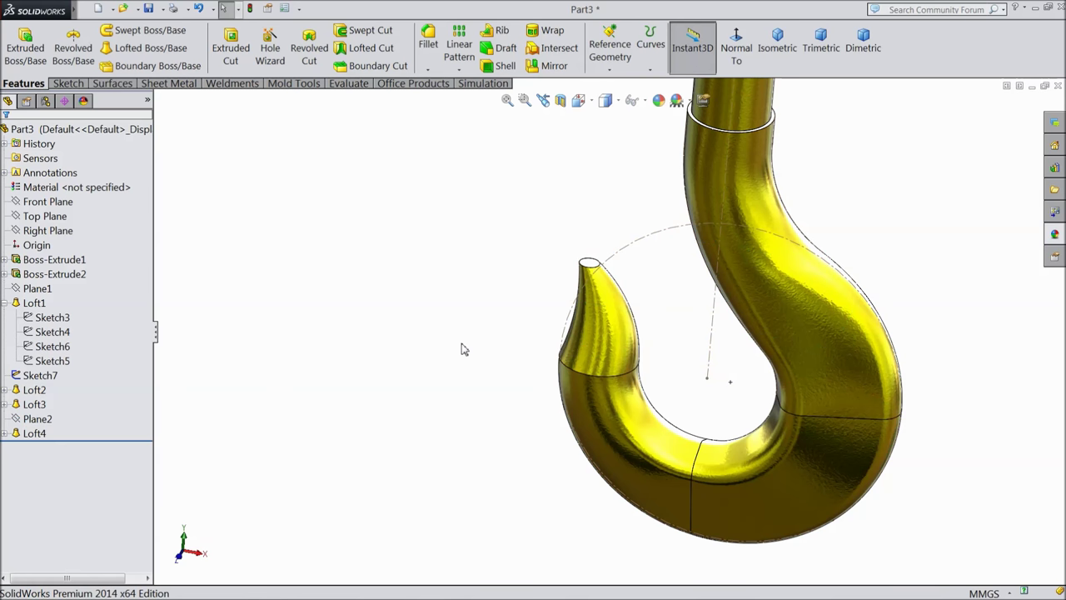
{"action": "left_click", "coordinate": [628, 249]}
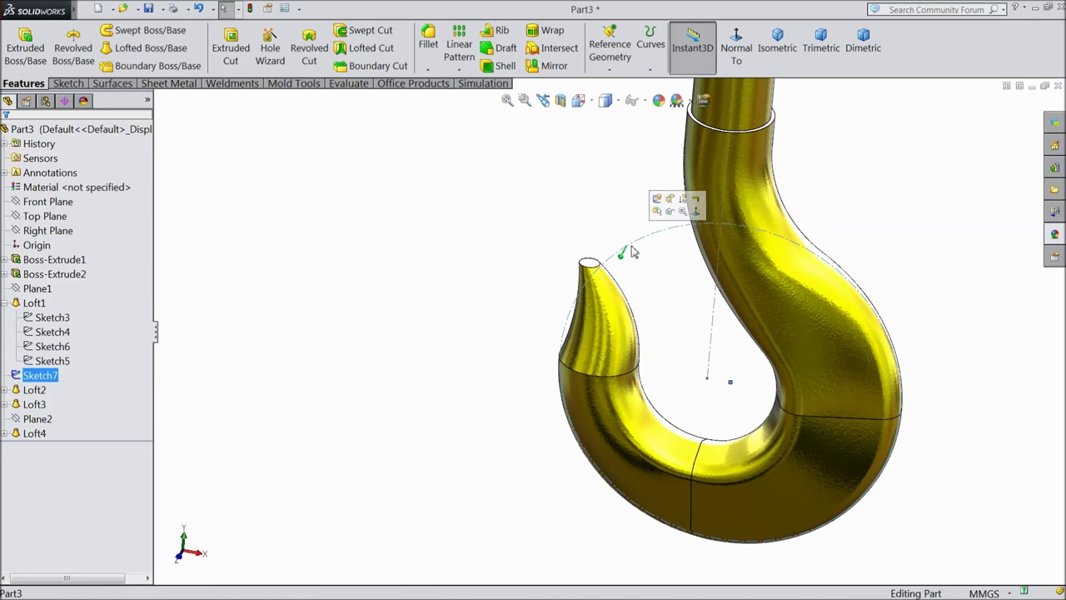
{"action": "left_click", "coordinate": [671, 214]}
{"action": "mouse_move", "coordinate": [464, 318]}
{"action": "middle_mouse_down"}
{"action": "mouse_move", "coordinate": [497, 348]}
{"action": "mouse_move", "coordinate": [577, 283]}
{"action": "middle_mouse_up"}
{"action": "scroll", "coordinate": [577, 283], "scroll_direction": "down", "scroll_amount": 5}
Step: Fillet the tapered tip's top face with a 5 mm radius
{"action": "left_click", "coordinate": [428, 40]}
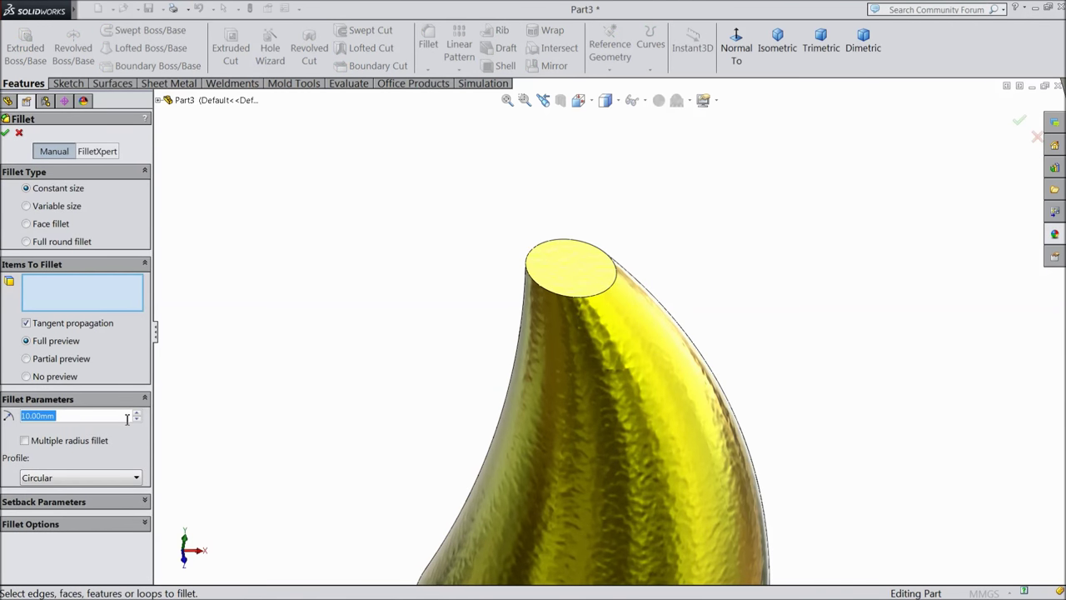
{"action": "type", "text": "5"}
{"action": "left_click", "coordinate": [565, 275]}
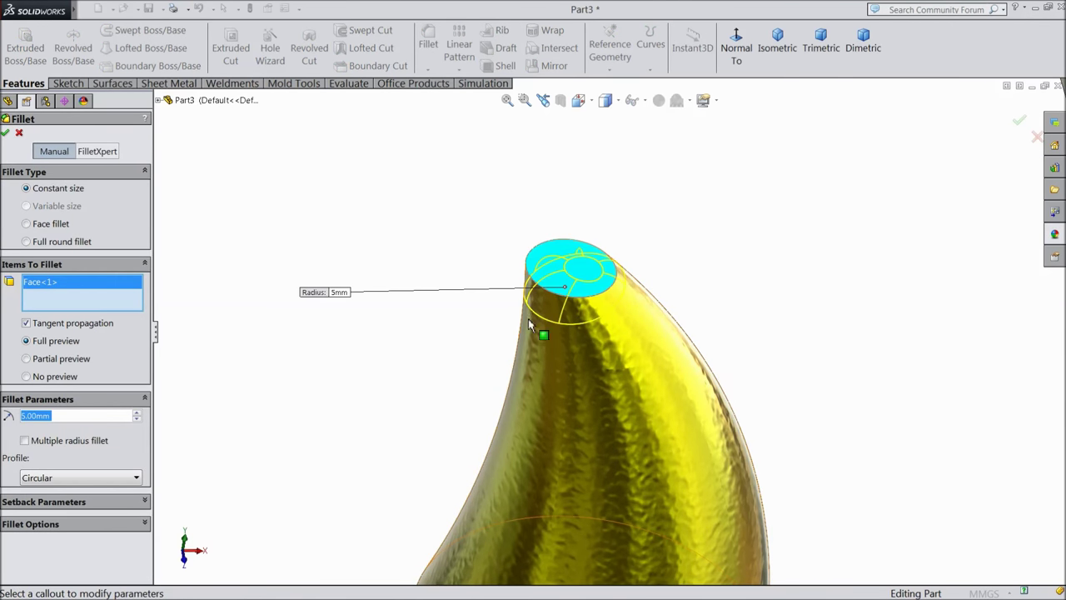
{"action": "left_click", "coordinate": [6, 133]}
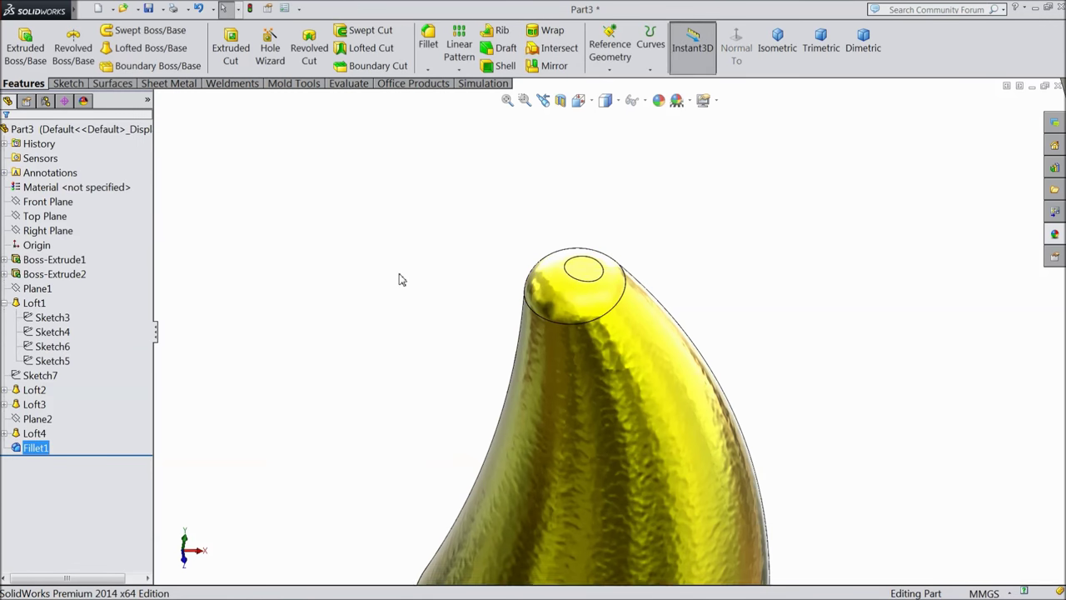
Step: Rotate and zoom around the hook to inspect the new tip fillet
{"action": "scroll", "coordinate": [396, 285], "scroll_direction": "up", "scroll_amount": 3}
{"action": "scroll", "coordinate": [399, 291], "scroll_direction": "up", "scroll_amount": 3}
{"action": "mouse_move", "coordinate": [475, 352]}
{"action": "middle_mouse_down"}
{"action": "mouse_move", "coordinate": [481, 204]}
{"action": "mouse_move", "coordinate": [435, 255]}
{"action": "mouse_move", "coordinate": [516, 224]}
{"action": "mouse_move", "coordinate": [470, 307]}
{"action": "mouse_move", "coordinate": [511, 244]}
{"action": "mouse_move", "coordinate": [533, 282]}
{"action": "middle_mouse_up"}
{"action": "scroll", "coordinate": [474, 291], "scroll_direction": "up", "scroll_amount": 2}
{"action": "scroll", "coordinate": [471, 288], "scroll_direction": "up", "scroll_amount": 2}
{"action": "scroll", "coordinate": [750, 231], "scroll_direction": "down", "scroll_amount": 2}
{"action": "scroll", "coordinate": [697, 274], "scroll_direction": "down", "scroll_amount": 2}
{"action": "mouse_move", "coordinate": [698, 274]}
{"action": "middle_mouse_down"}
{"action": "mouse_move", "coordinate": [738, 154]}
{"action": "mouse_move", "coordinate": [674, 342]}
{"action": "mouse_move", "coordinate": [697, 331]}
{"action": "middle_mouse_up"}
{"action": "scroll", "coordinate": [661, 371], "scroll_direction": "up", "scroll_amount": 3}
{"action": "middle_click_drag", "start_coordinate": [661, 372], "coordinate": [669, 309]}
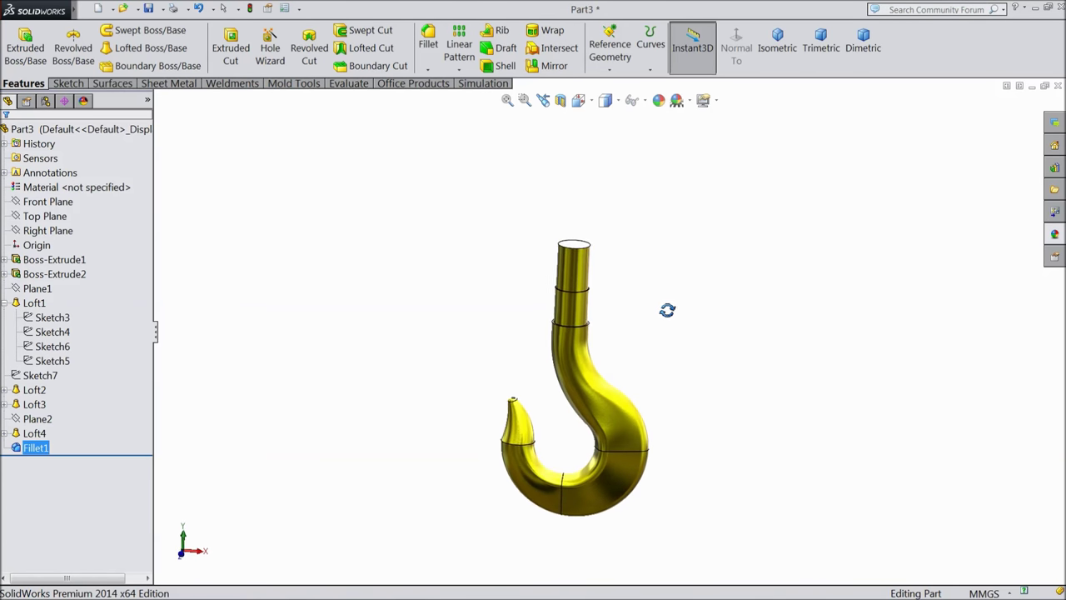
{"action": "scroll", "coordinate": [633, 317], "scroll_direction": "down", "scroll_amount": 3}
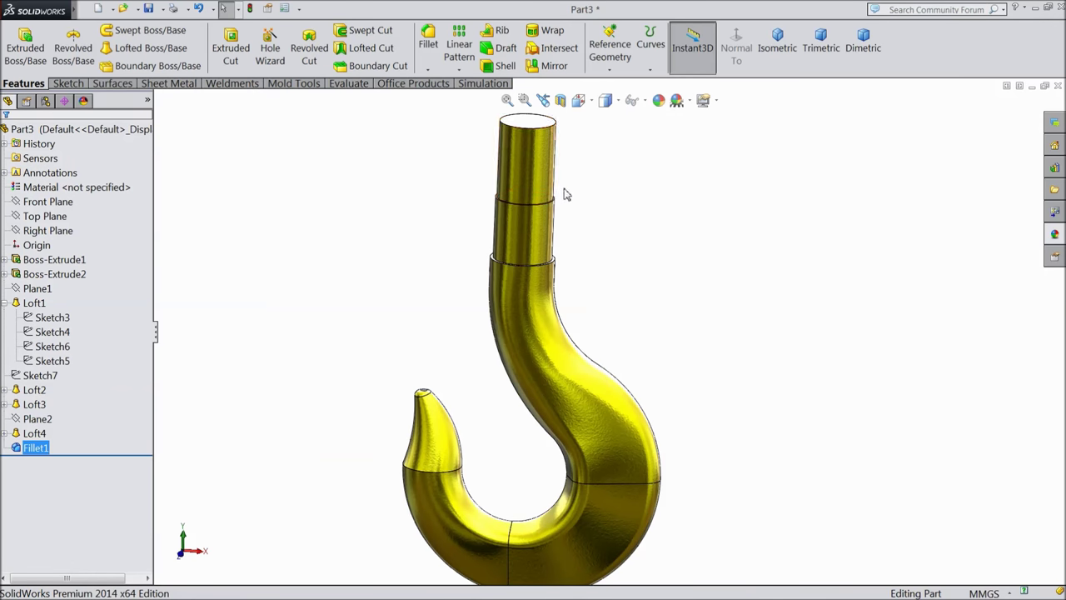
{"action": "scroll", "coordinate": [552, 171], "scroll_direction": "down", "scroll_amount": 3}
{"action": "scroll", "coordinate": [530, 302], "scroll_direction": "down", "scroll_amount": 2}
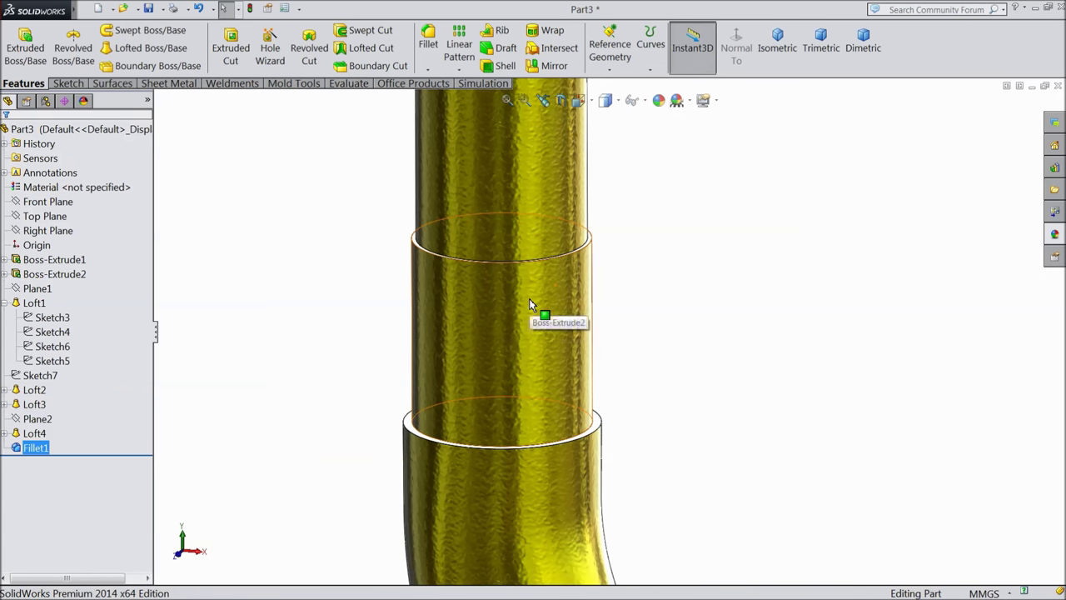
Step: Fillet the upper and lower circular step edges on the shank with a 5 mm radius
{"action": "left_click", "coordinate": [431, 52]}
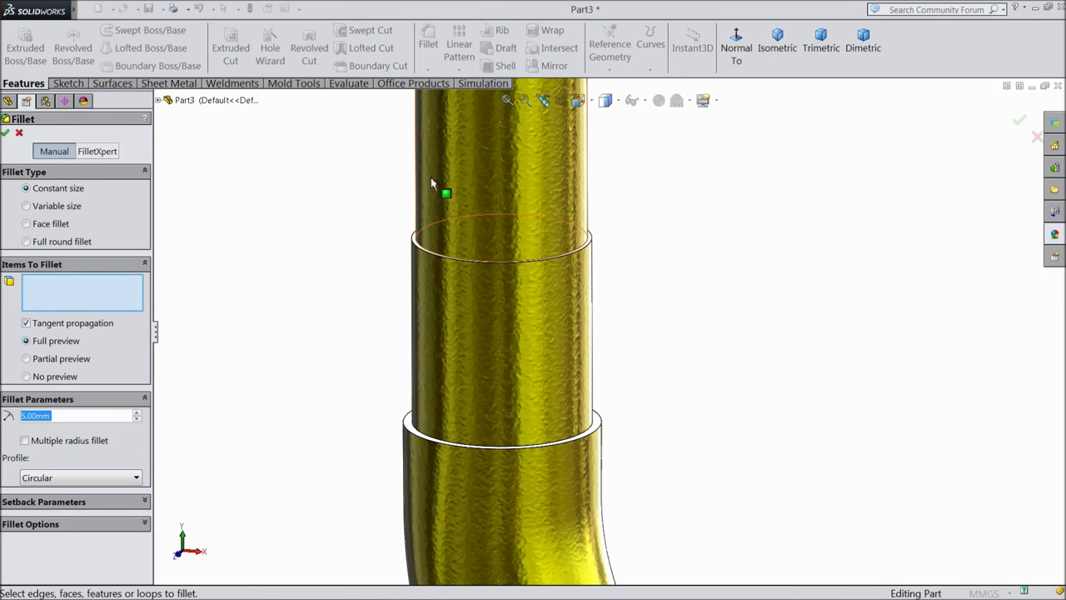
{"action": "scroll", "coordinate": [492, 291], "scroll_direction": "down", "scroll_amount": 1}
{"action": "scroll", "coordinate": [492, 290], "scroll_direction": "down", "scroll_amount": 1}
{"action": "scroll", "coordinate": [495, 286], "scroll_direction": "down", "scroll_amount": 1}
{"action": "scroll", "coordinate": [495, 285], "scroll_direction": "down", "scroll_amount": 2}
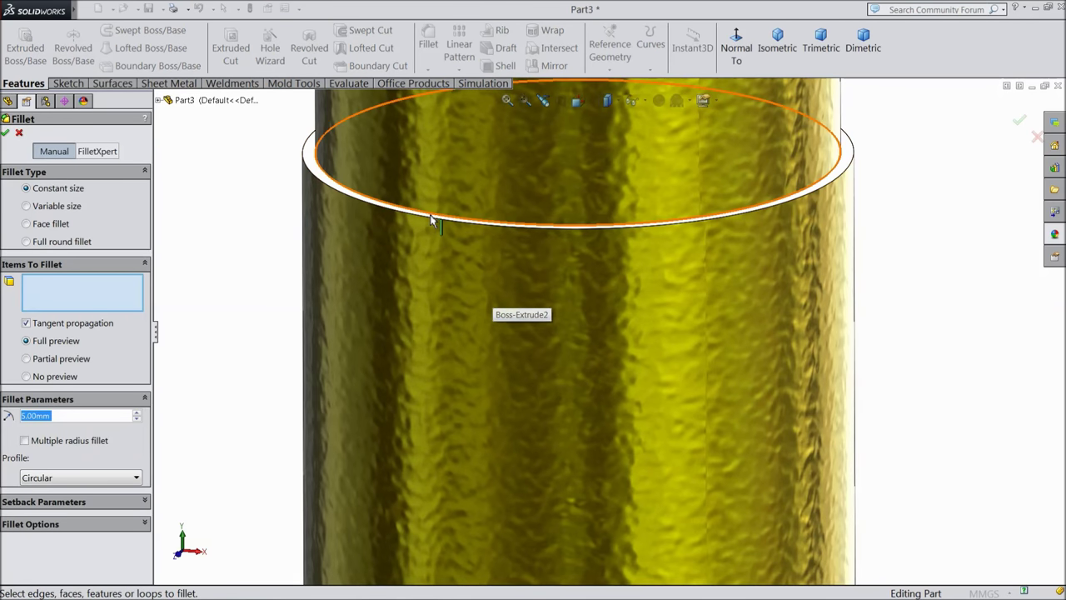
{"action": "left_click", "coordinate": [430, 211]}
{"action": "scroll", "coordinate": [423, 253], "scroll_direction": "up", "scroll_amount": 1}
{"action": "scroll", "coordinate": [423, 254], "scroll_direction": "up", "scroll_amount": 3}
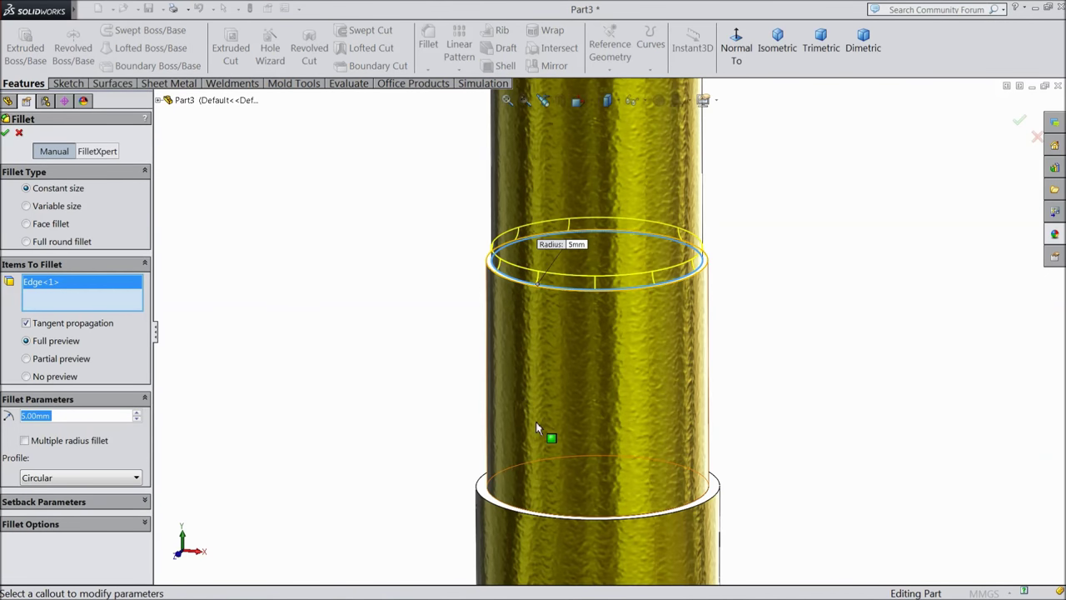
{"action": "scroll", "coordinate": [502, 498], "scroll_direction": "down", "scroll_amount": 1}
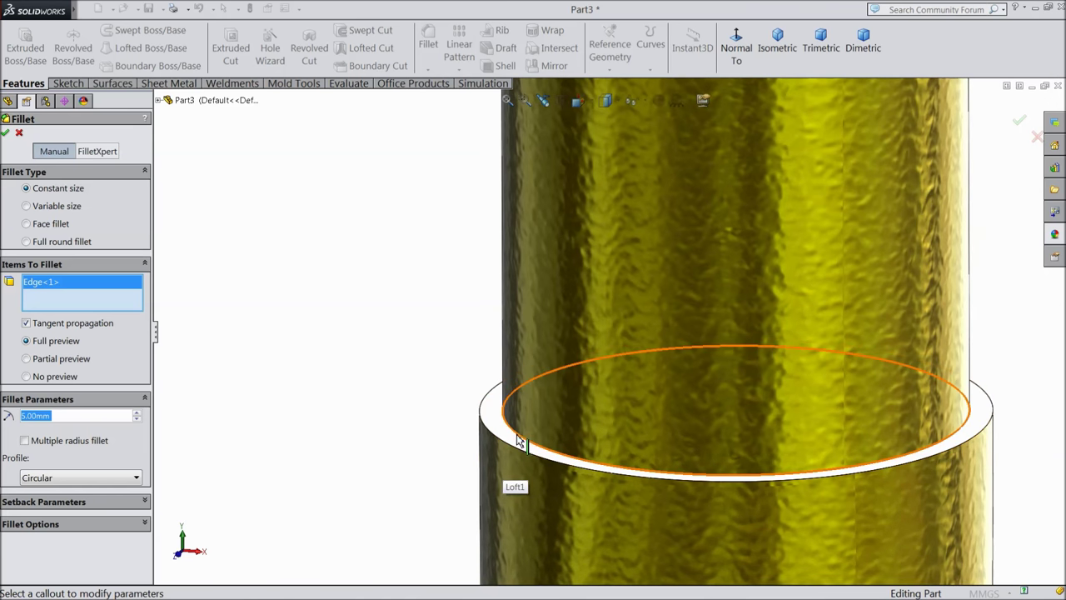
{"action": "left_click", "coordinate": [515, 443]}
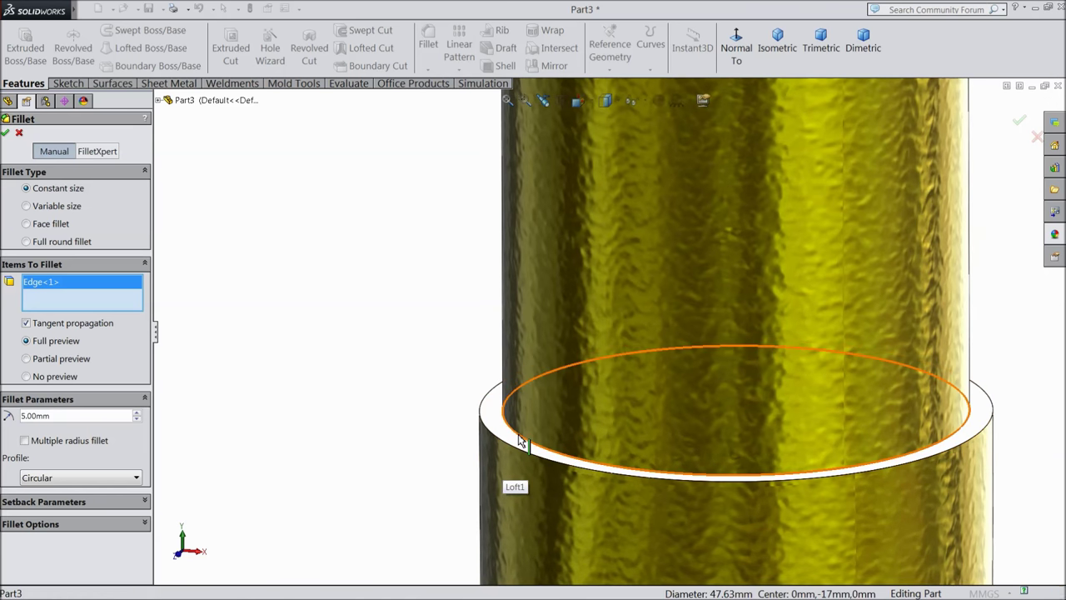
{"action": "left_click", "coordinate": [6, 134]}
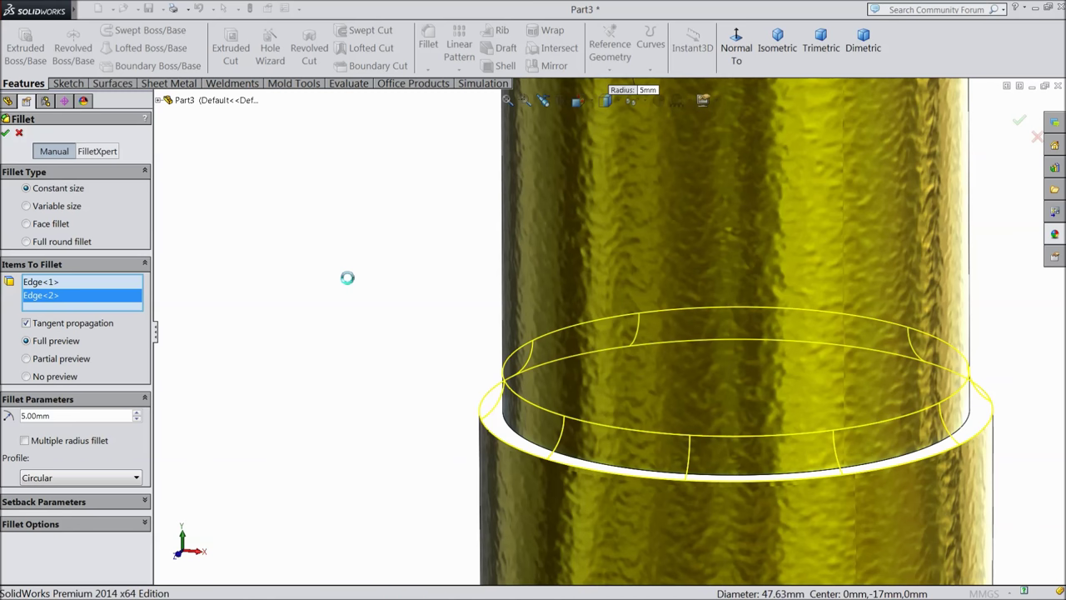
Step: Zoom out and orbit the view to inspect the filleted shank from above
{"action": "key", "text": "z"}
{"action": "key", "text": "z"}
{"action": "key", "text": "z"}
{"action": "key", "text": "z"}
{"action": "key", "text": "z"}
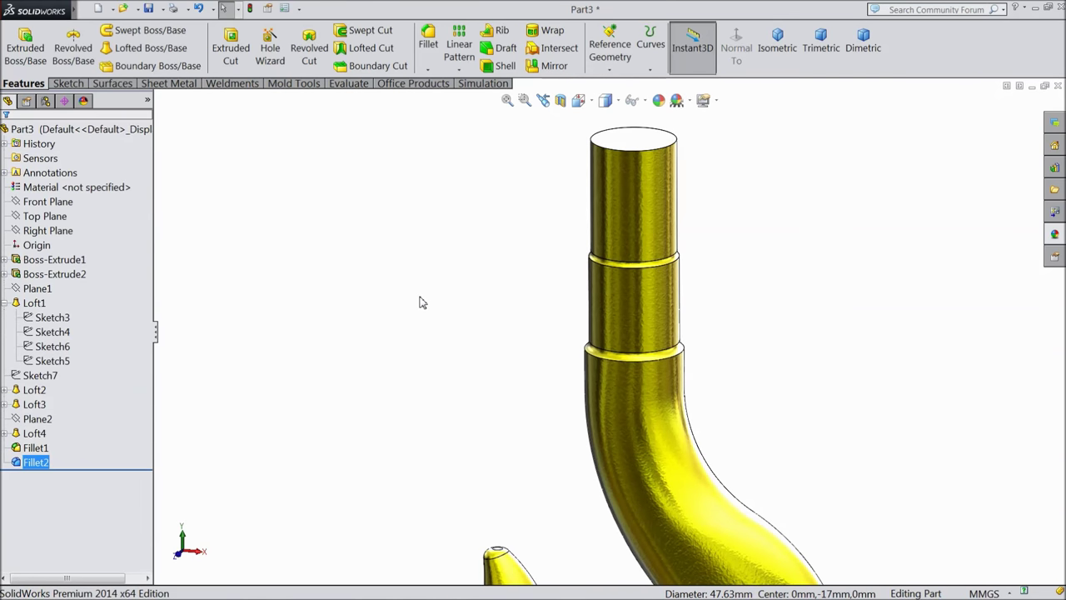
{"action": "middle_click_drag", "start_coordinate": [423, 303], "coordinate": [440, 278]}
{"action": "scroll", "coordinate": [690, 184], "scroll_direction": "up", "scroll_amount": 3}
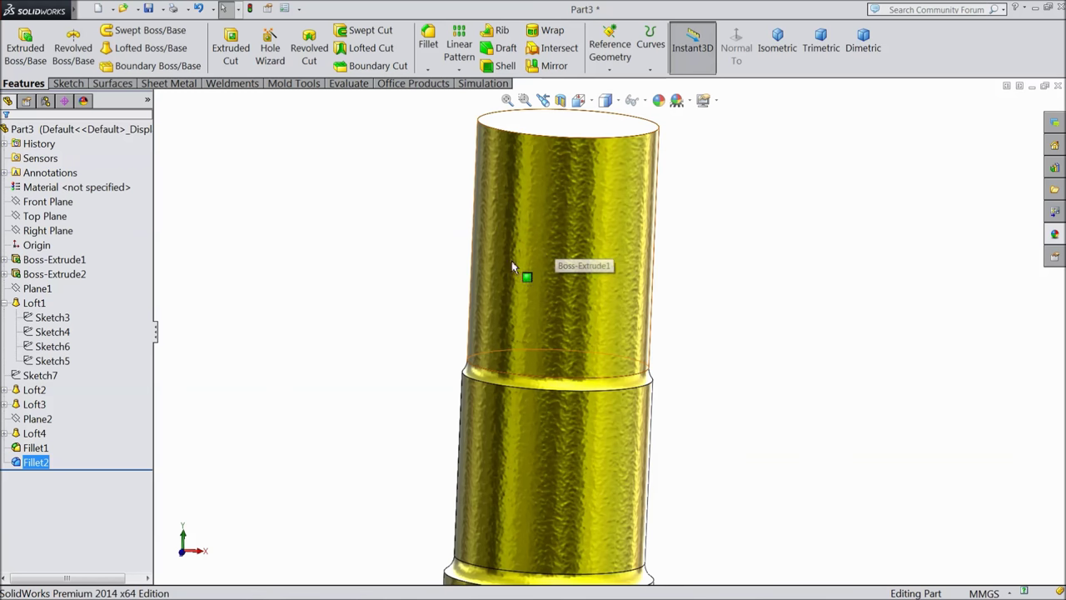
{"action": "mouse_move", "coordinate": [388, 269]}
{"action": "middle_mouse_down"}
{"action": "mouse_move", "coordinate": [383, 313]}
{"action": "mouse_move", "coordinate": [833, 183]}
{"action": "middle_mouse_up"}
{"action": "middle_click_drag", "start_coordinate": [681, 329], "coordinate": [664, 371]}
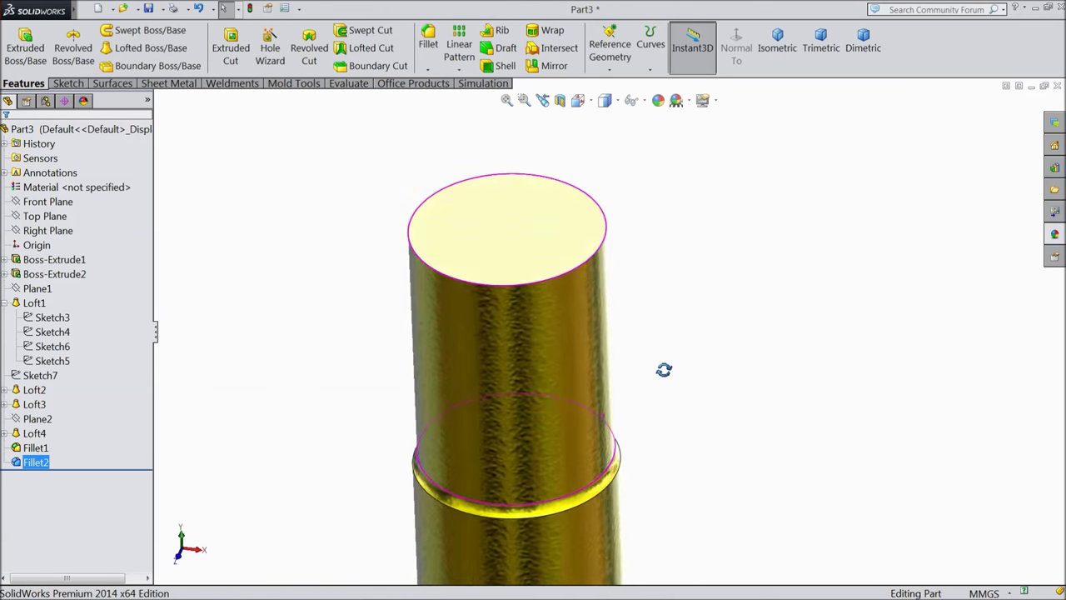
Step: Sketch on the shank's flat top face and convert its circular edge into sketch geometry
{"action": "left_click", "coordinate": [533, 289]}
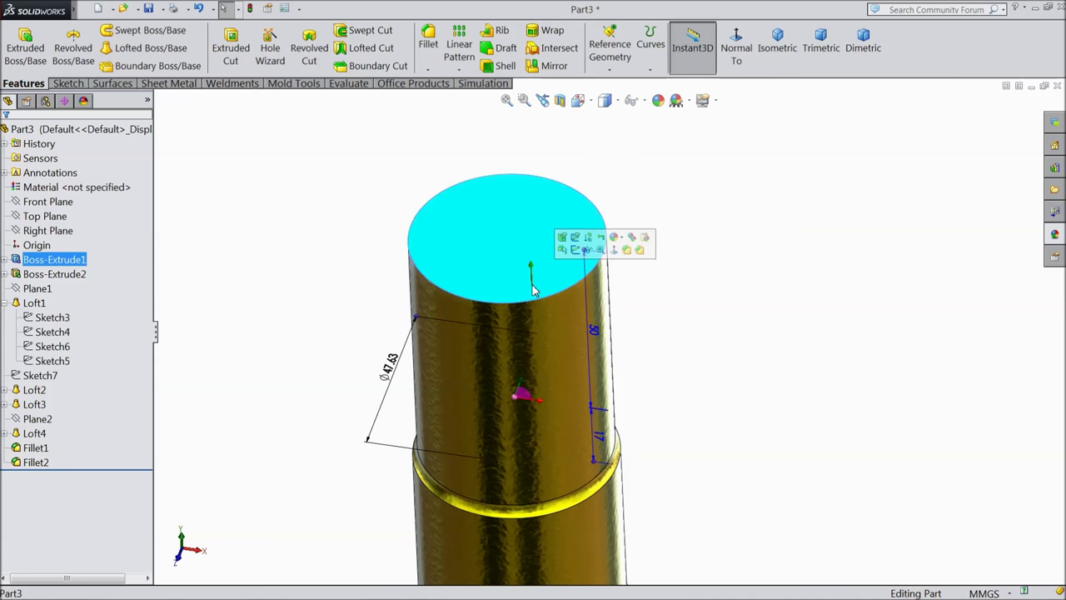
{"action": "left_click", "coordinate": [576, 249]}
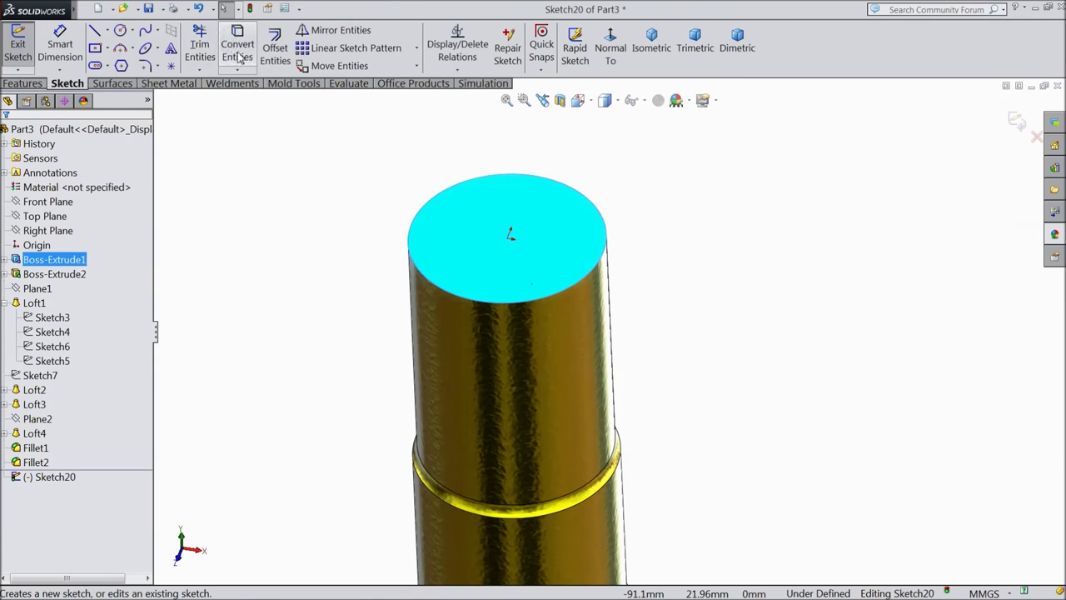
{"action": "left_click", "coordinate": [238, 50]}
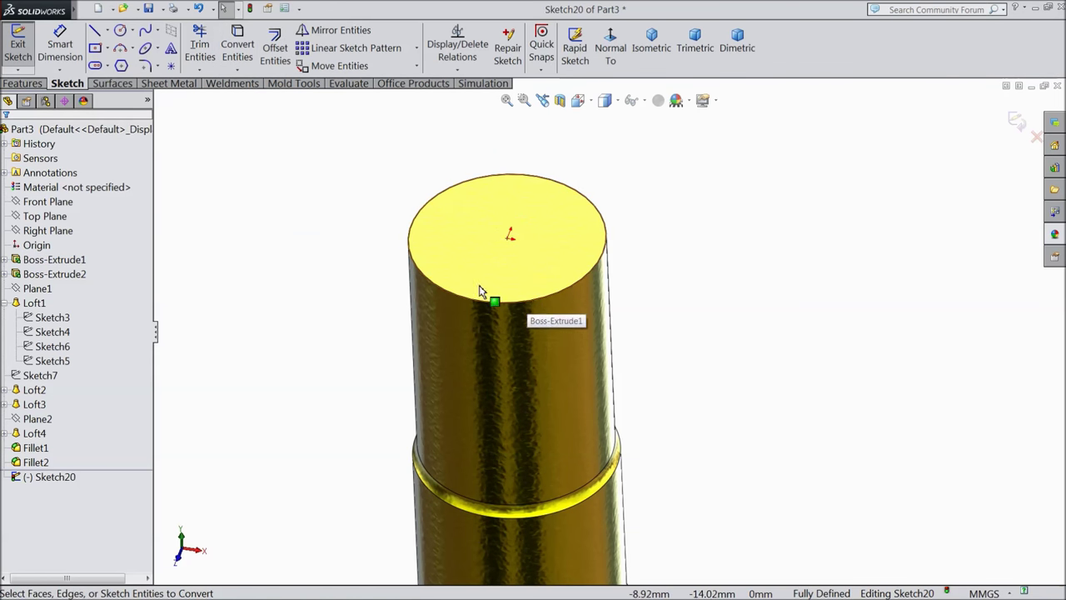
Step: Start a Helix and Spiral curve based on the converted top circle
{"action": "left_click", "coordinate": [23, 83]}
{"action": "left_click", "coordinate": [651, 46]}
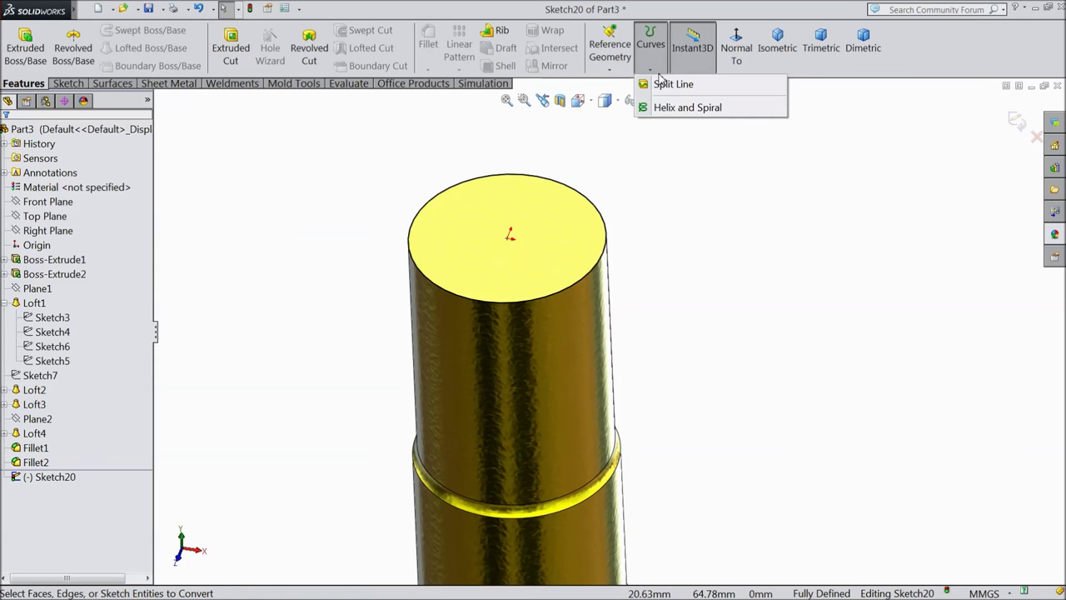
{"action": "left_click", "coordinate": [664, 107]}
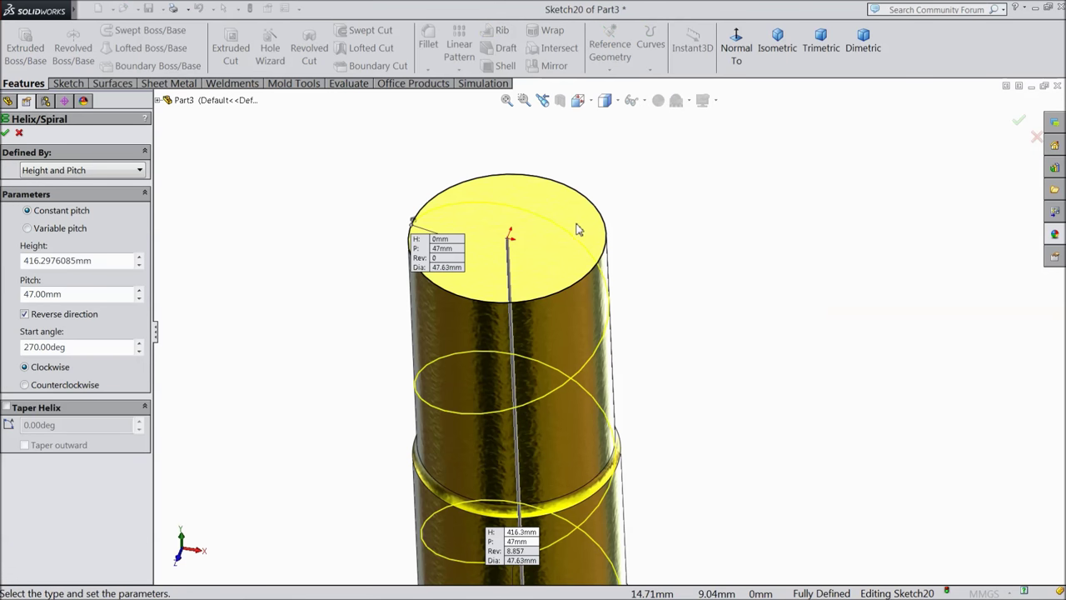
{"action": "scroll", "coordinate": [591, 350], "scroll_direction": "up", "scroll_amount": 3}
{"action": "scroll", "coordinate": [603, 383], "scroll_direction": "up", "scroll_amount": 2}
{"action": "scroll", "coordinate": [625, 491], "scroll_direction": "down", "scroll_amount": 3}
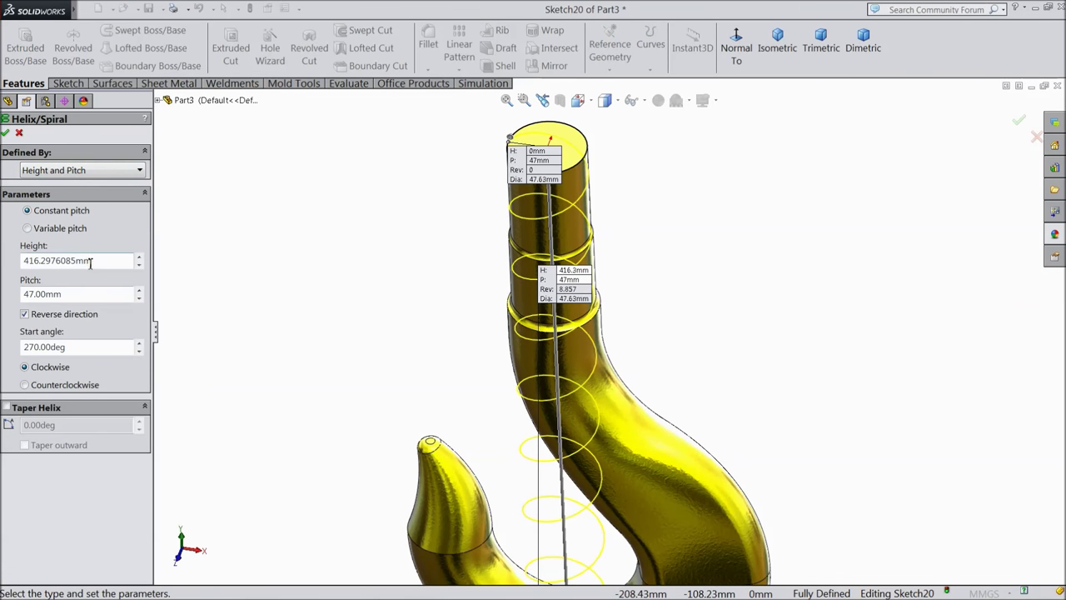
Step: Set the helix height to 50 mm and pitch to 5.656 mm, then inspect it
{"action": "left_click_drag", "start_coordinate": [93, 265], "coordinate": [17, 262]}
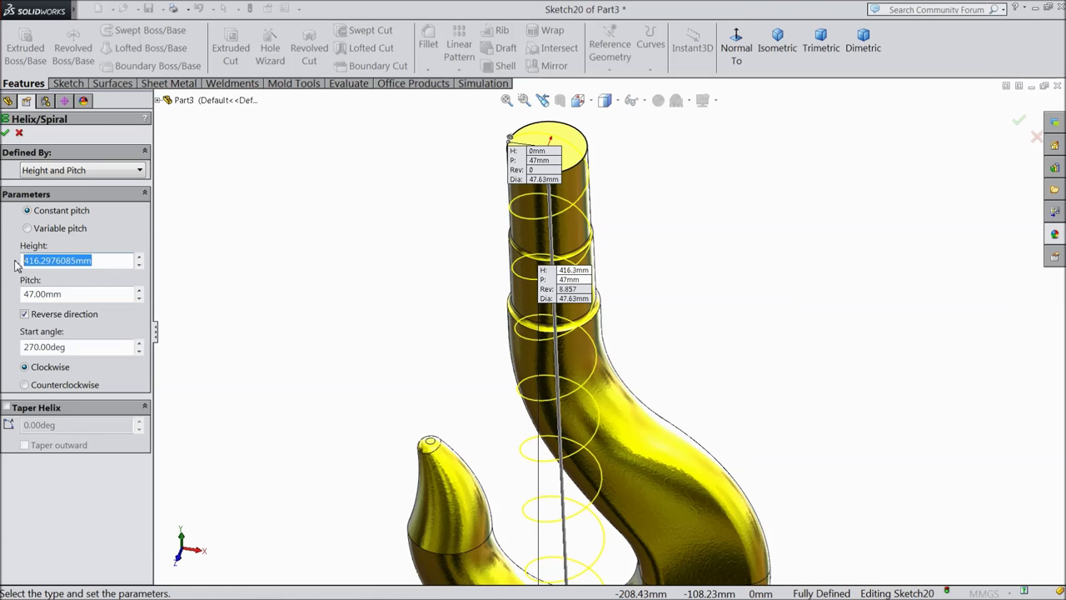
{"action": "type", "text": "50"}
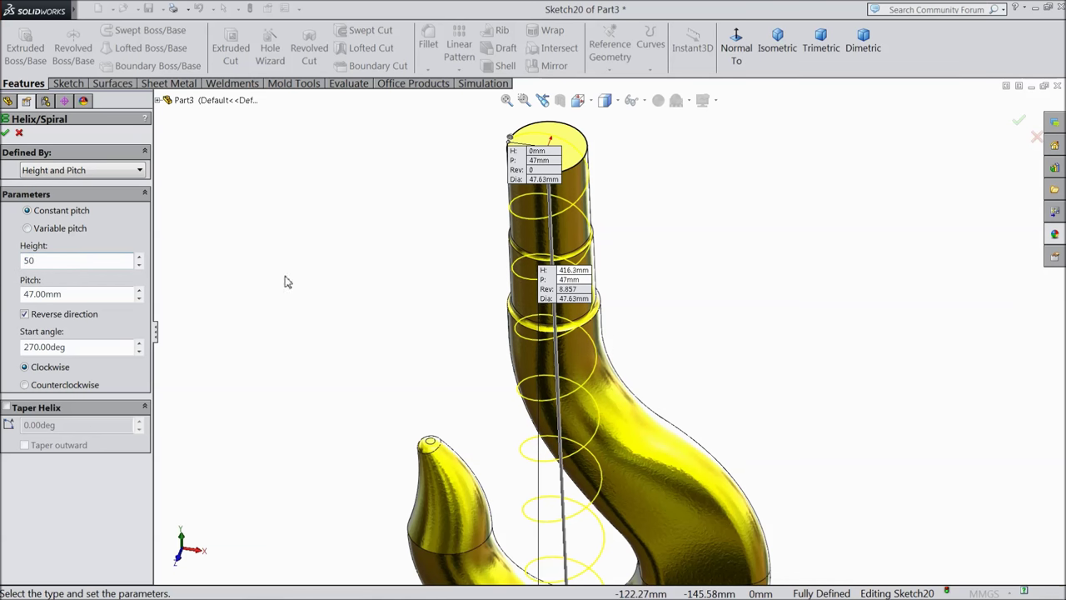
{"action": "key", "text": "Return"}
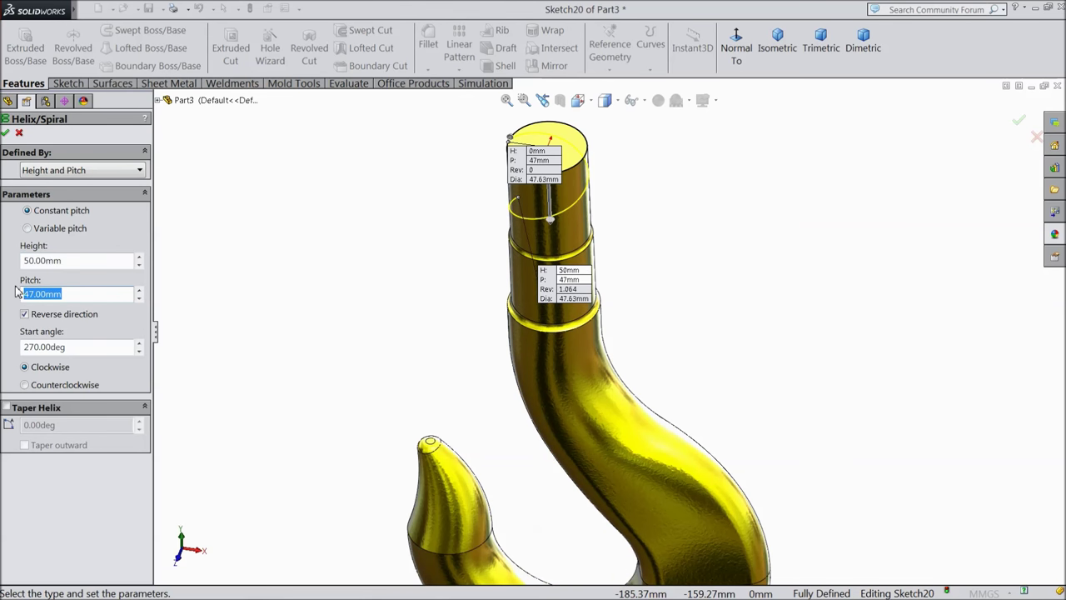
{"action": "type", "text": "5.656"}
{"action": "key", "text": "Return"}
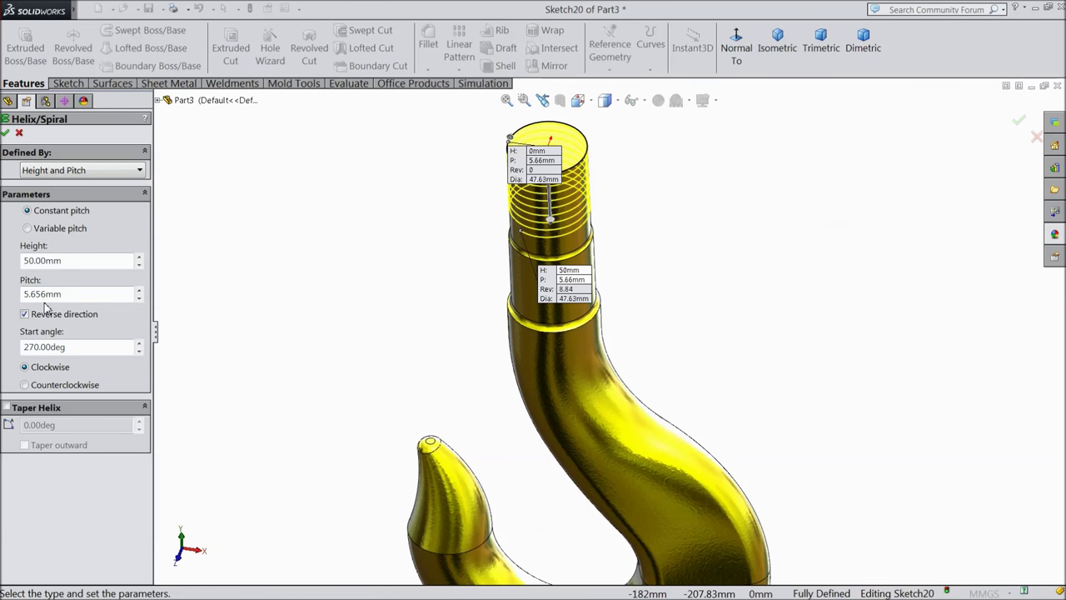
{"action": "scroll", "coordinate": [306, 301], "scroll_direction": "down", "scroll_amount": 3}
{"action": "mouse_move", "coordinate": [345, 278]}
{"action": "middle_mouse_down"}
{"action": "mouse_move", "coordinate": [361, 220]}
{"action": "mouse_move", "coordinate": [376, 219]}
{"action": "mouse_move", "coordinate": [352, 238]}
{"action": "middle_mouse_up"}
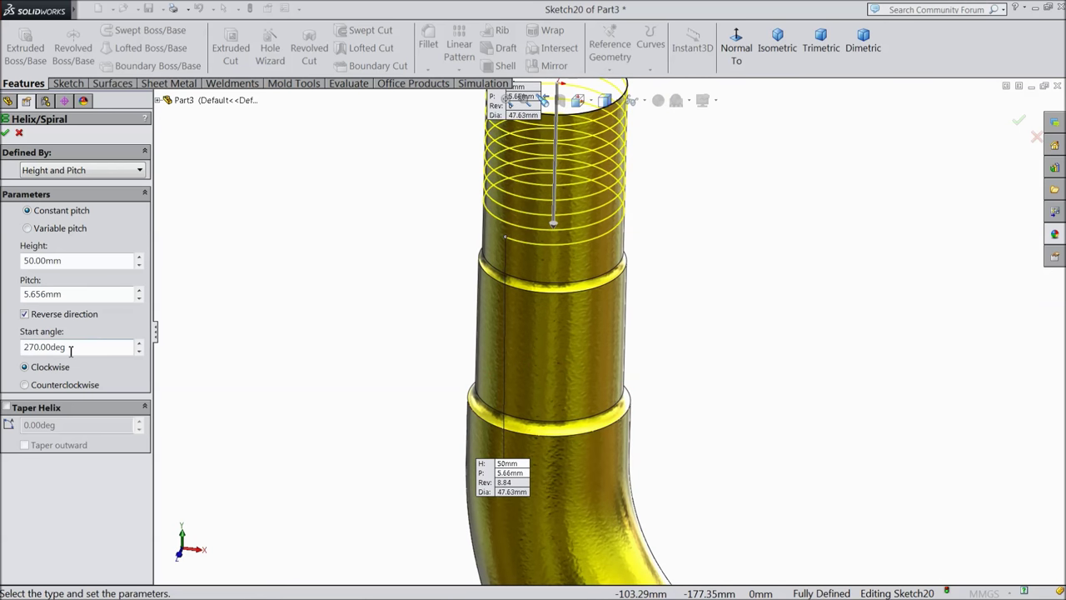
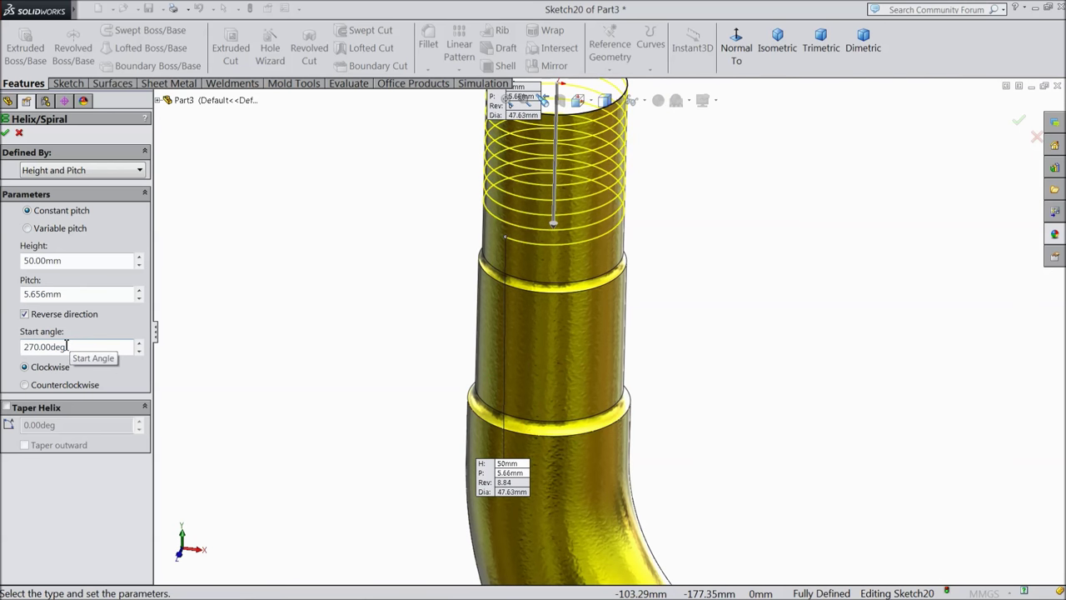
Step: Accept the 50 mm helix so Helix/Spiral1 coils around the top of the shaft
{"action": "left_click", "coordinate": [6, 134]}
{"action": "scroll", "coordinate": [352, 269], "scroll_direction": "up", "scroll_amount": 2}
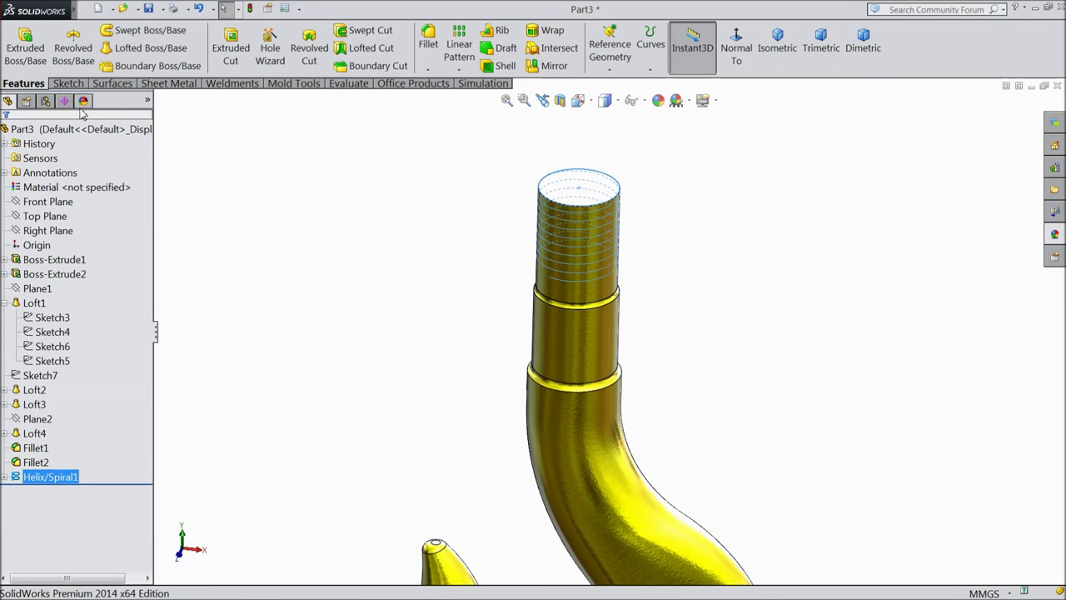
{"action": "left_click", "coordinate": [50, 203]}
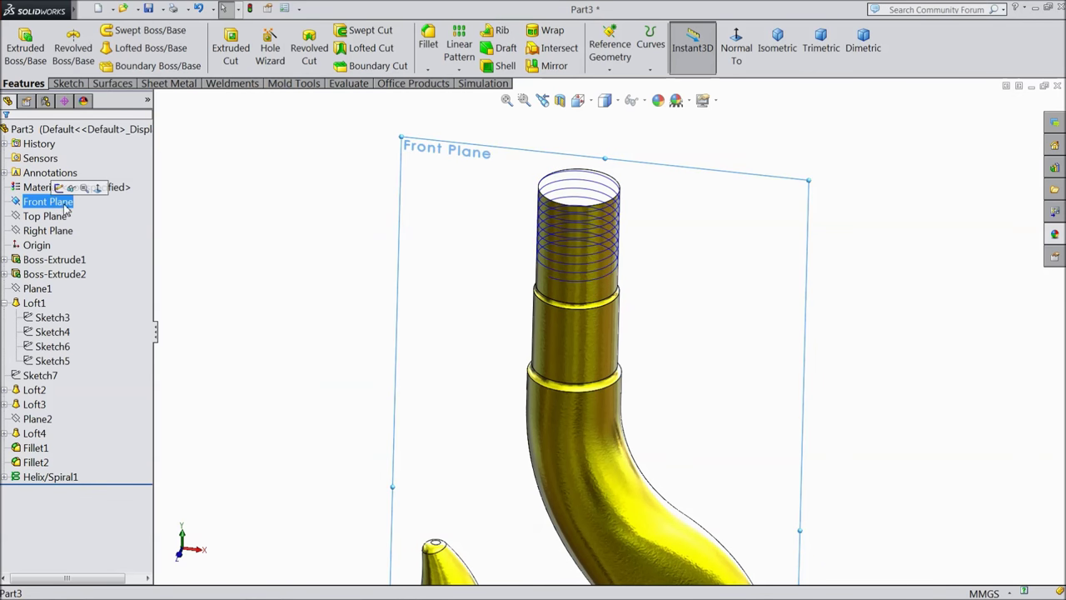
{"action": "mouse_move", "coordinate": [324, 231]}
{"action": "middle_mouse_down"}
{"action": "mouse_move", "coordinate": [436, 285]}
{"action": "mouse_move", "coordinate": [255, 281]}
{"action": "middle_mouse_up"}
Step: Check the helix and the tube's top opening from several angles, then select the Front Plane
{"action": "left_click", "coordinate": [50, 230], "text": "ctrl"}
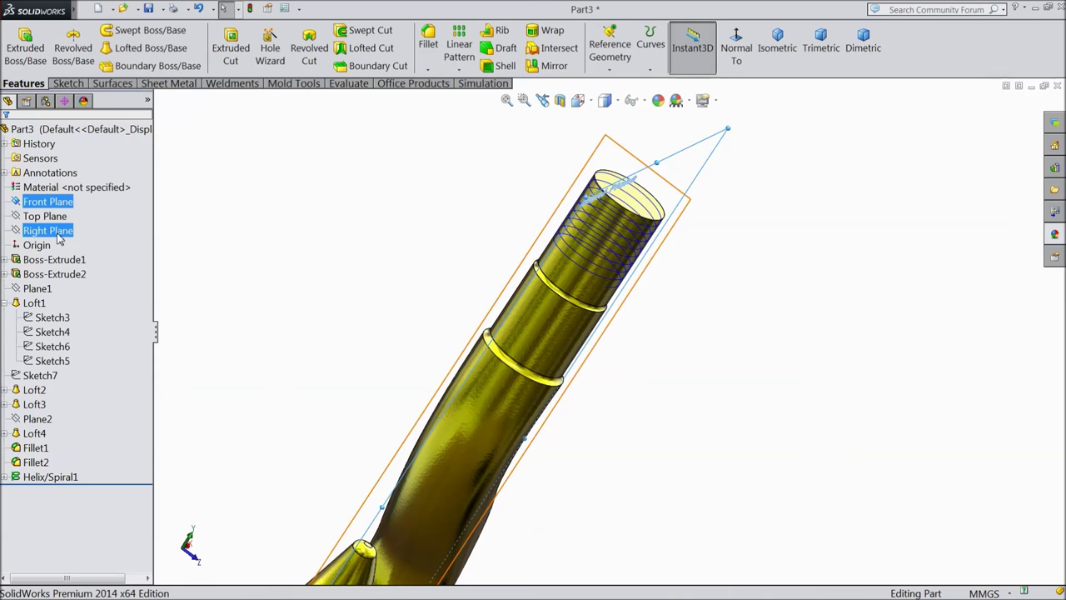
{"action": "left_click", "coordinate": [59, 232]}
{"action": "mouse_move", "coordinate": [340, 245]}
{"action": "middle_mouse_down"}
{"action": "mouse_move", "coordinate": [209, 179]}
{"action": "mouse_move", "coordinate": [155, 197]}
{"action": "mouse_move", "coordinate": [264, 183]}
{"action": "mouse_move", "coordinate": [283, 145]}
{"action": "mouse_move", "coordinate": [322, 172]}
{"action": "mouse_move", "coordinate": [314, 215]}
{"action": "mouse_move", "coordinate": [208, 203]}
{"action": "mouse_move", "coordinate": [307, 192]}
{"action": "middle_mouse_up"}
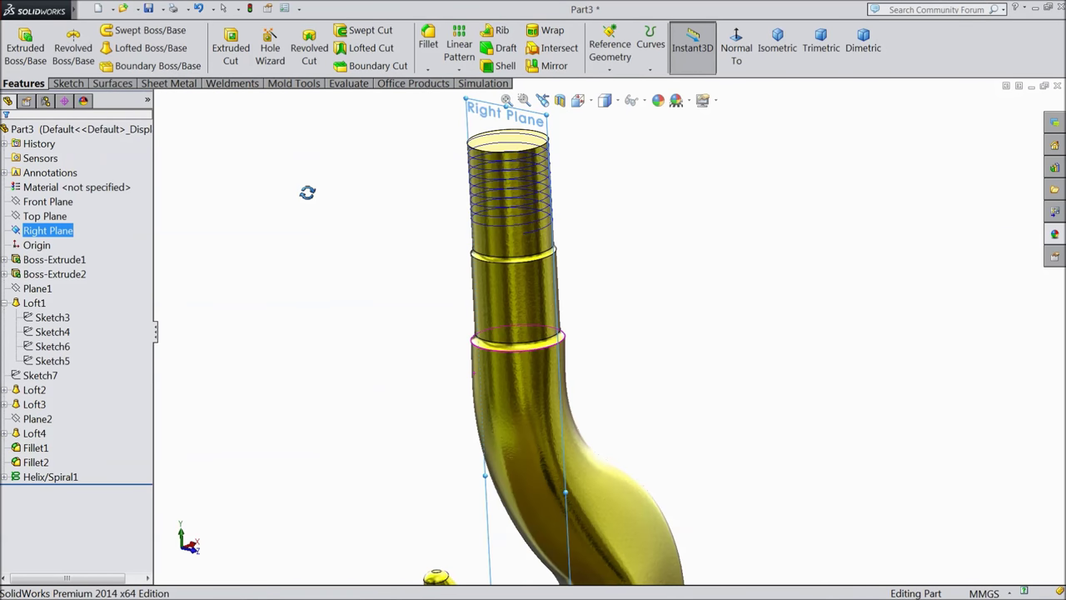
{"action": "scroll", "coordinate": [424, 221], "scroll_direction": "up", "scroll_amount": 3}
{"action": "mouse_move", "coordinate": [424, 222]}
{"action": "middle_mouse_down"}
{"action": "mouse_move", "coordinate": [437, 202]}
{"action": "mouse_move", "coordinate": [412, 155]}
{"action": "mouse_move", "coordinate": [351, 220]}
{"action": "middle_mouse_up"}
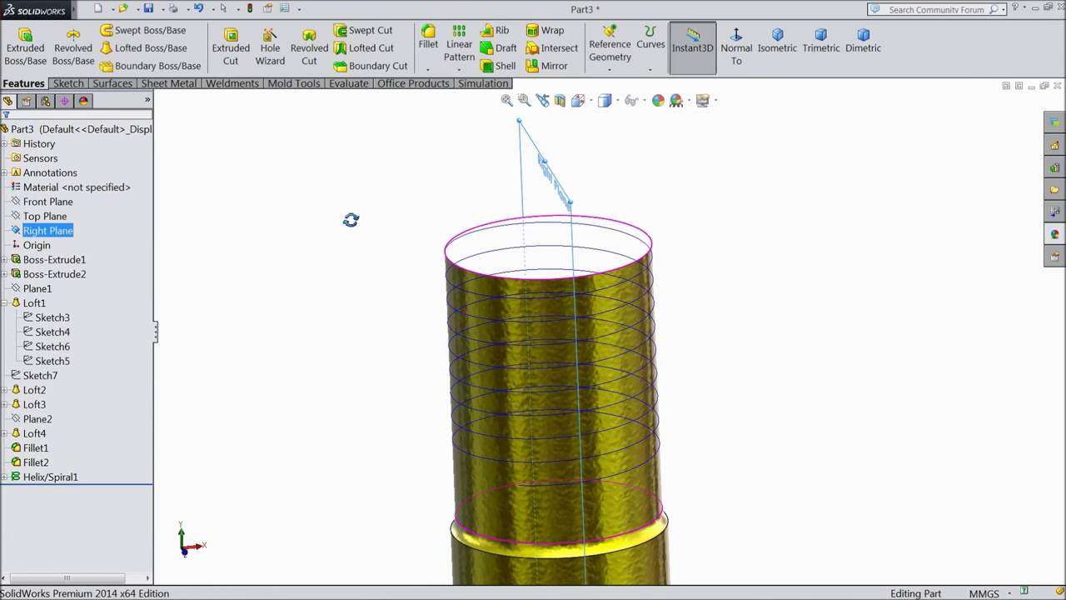
{"action": "left_click", "coordinate": [50, 203]}
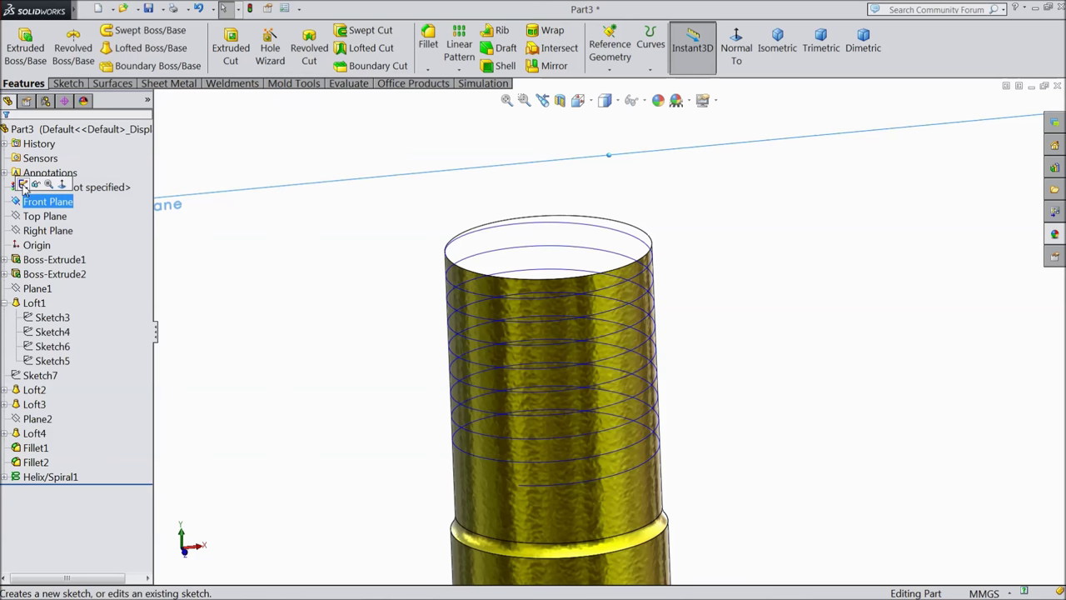
Step: Start a sketch on the Front Plane, view it straight on, and set the Polygon tool to 3 sides
{"action": "left_click", "coordinate": [29, 190]}
{"action": "left_click", "coordinate": [739, 53]}
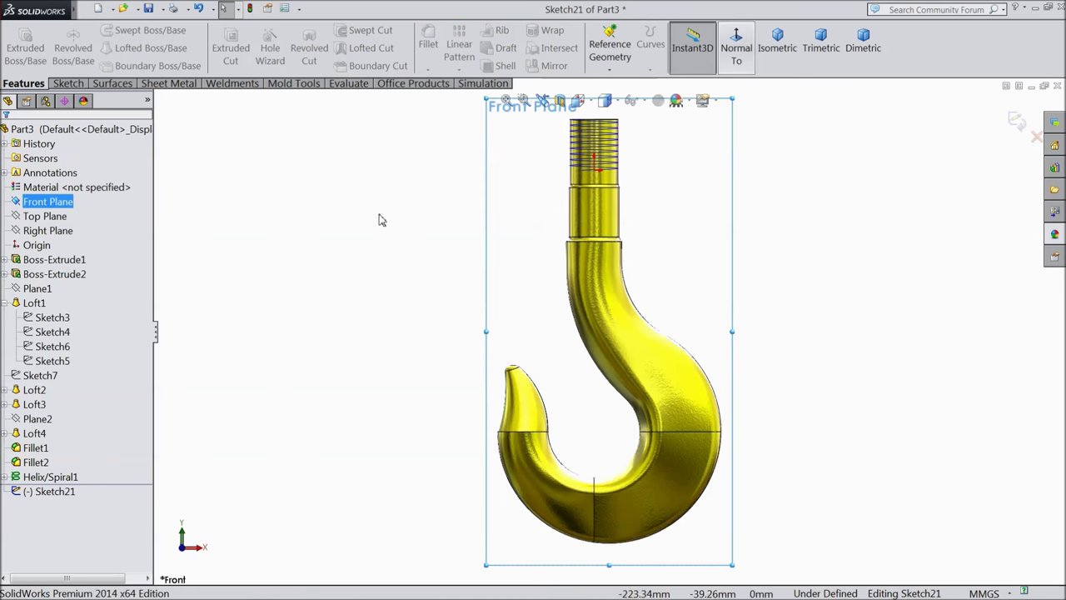
{"action": "left_click", "coordinate": [67, 83]}
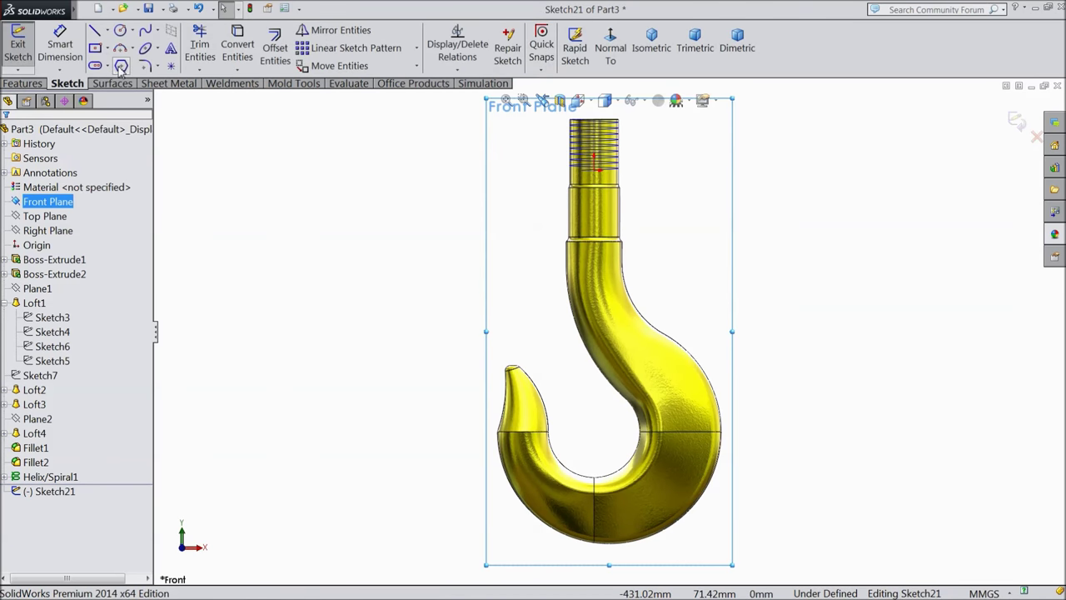
{"action": "left_click", "coordinate": [121, 66]}
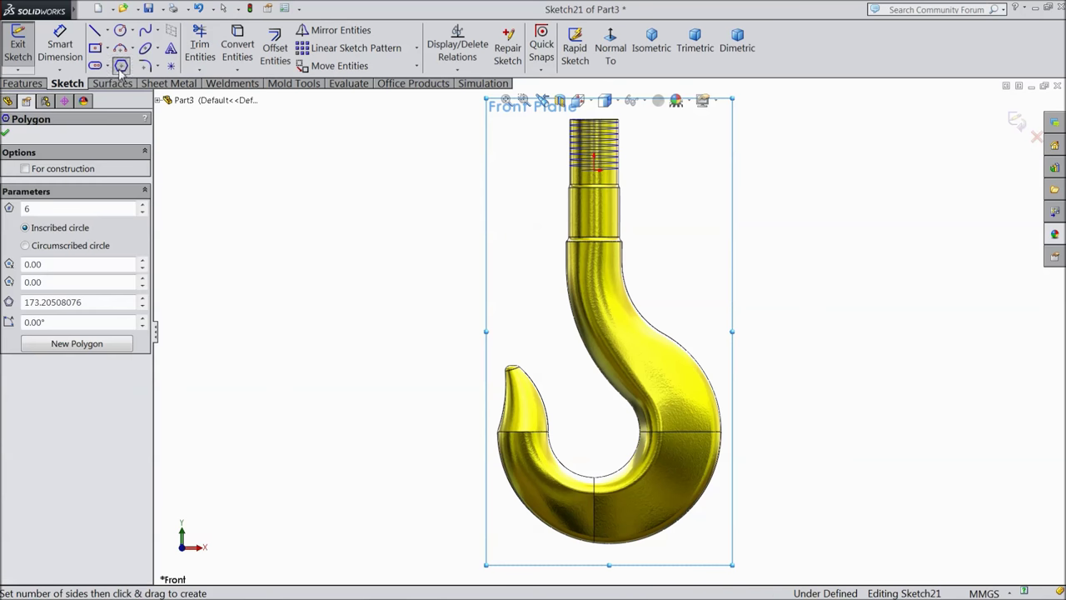
{"action": "left_click", "coordinate": [143, 213]}
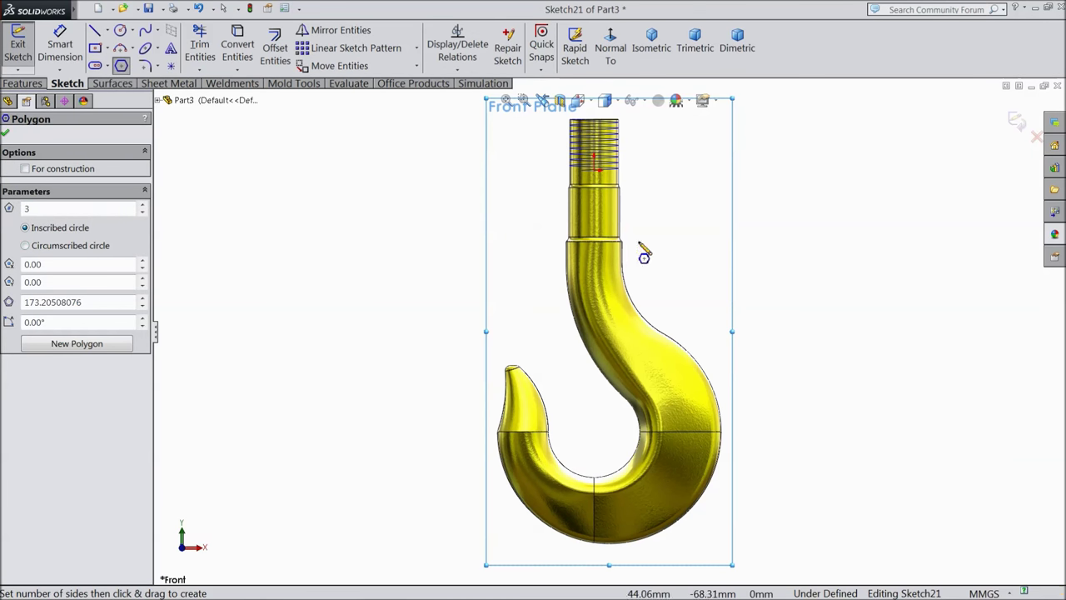
Step: Draw the triangle at the shaft's top-left corner with its tip on the helix start
{"action": "scroll", "coordinate": [607, 171], "scroll_direction": "down", "scroll_amount": 2}
{"action": "scroll", "coordinate": [572, 143], "scroll_direction": "down", "scroll_amount": 3}
{"action": "scroll", "coordinate": [556, 181], "scroll_direction": "down", "scroll_amount": 3}
{"action": "scroll", "coordinate": [556, 181], "scroll_direction": "down", "scroll_amount": 2}
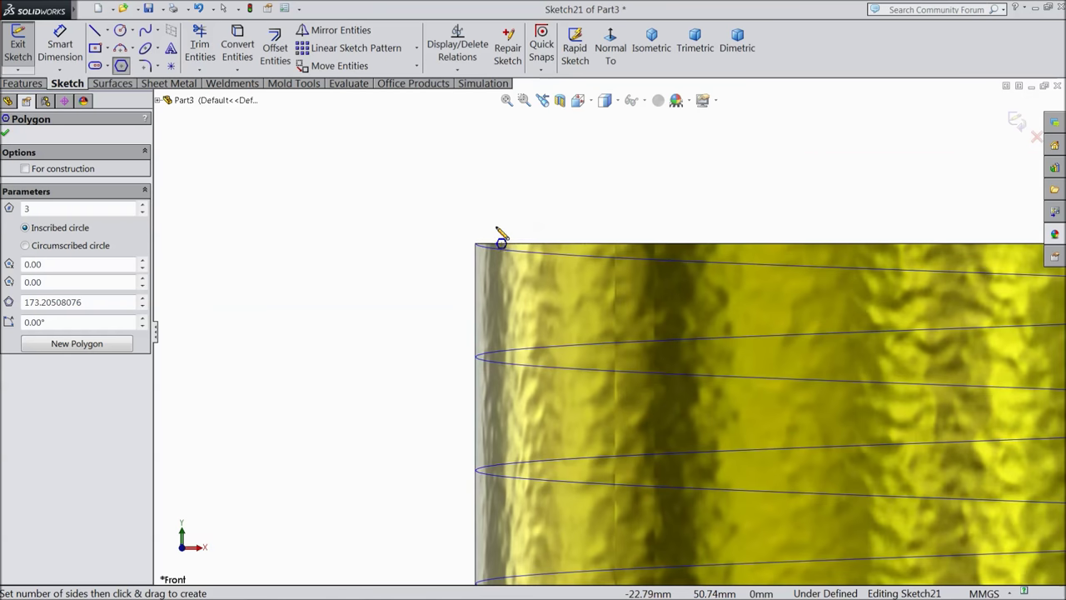
{"action": "scroll", "coordinate": [499, 235], "scroll_direction": "down", "scroll_amount": 3}
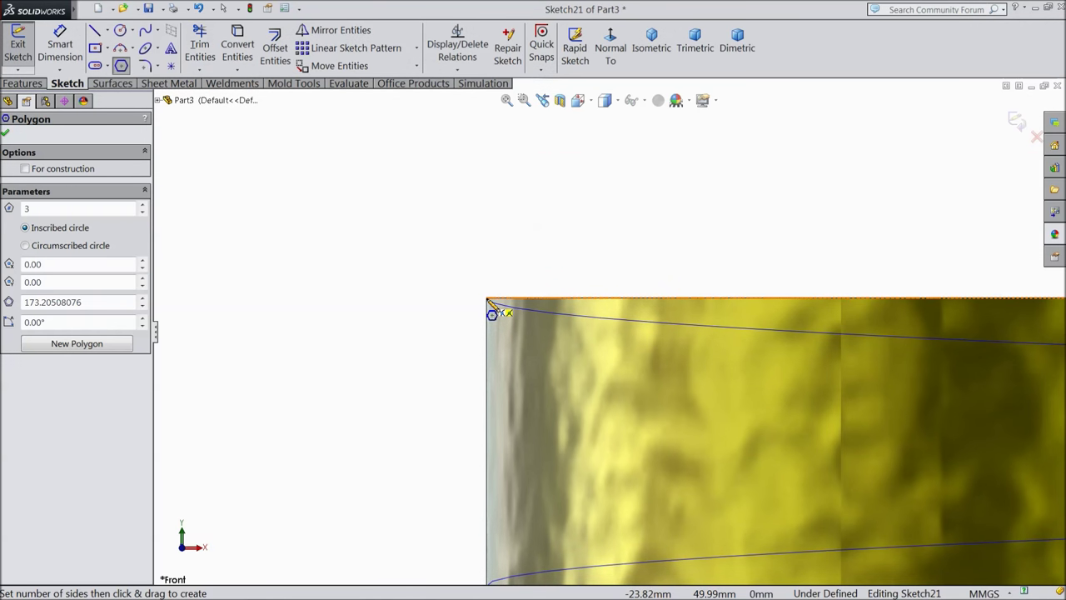
{"action": "mouse_move", "coordinate": [489, 300]}
{"action": "left_mouse_down"}
{"action": "mouse_move", "coordinate": [365, 275]}
{"action": "mouse_move", "coordinate": [364, 215]}
{"action": "left_mouse_up"}
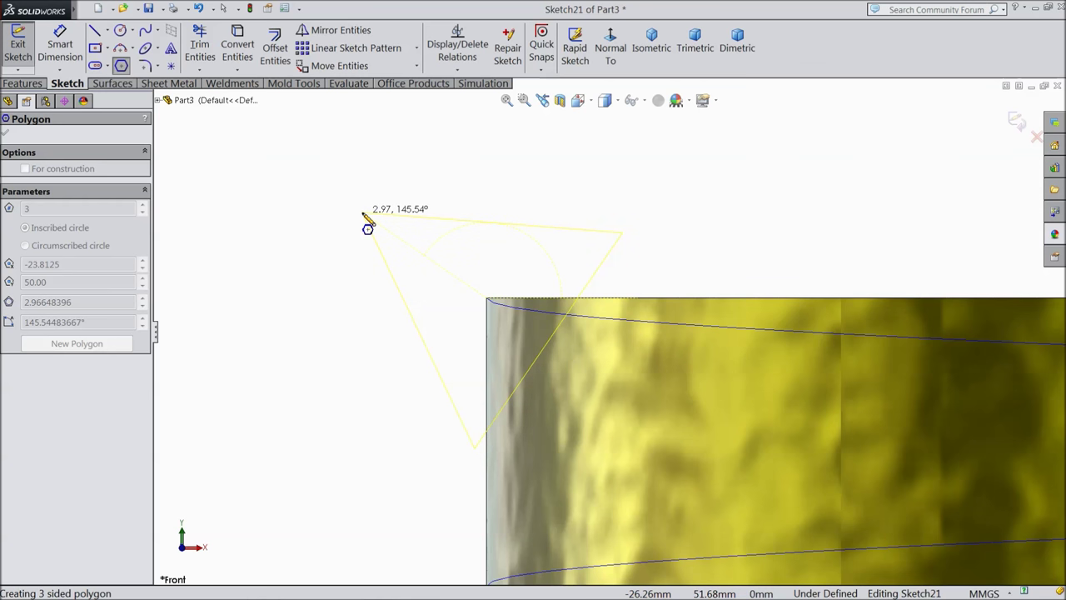
{"action": "mouse_move", "coordinate": [364, 215]}
{"action": "left_mouse_down"}
{"action": "mouse_move", "coordinate": [349, 286]}
{"action": "mouse_move", "coordinate": [635, 296]}
{"action": "left_mouse_up"}
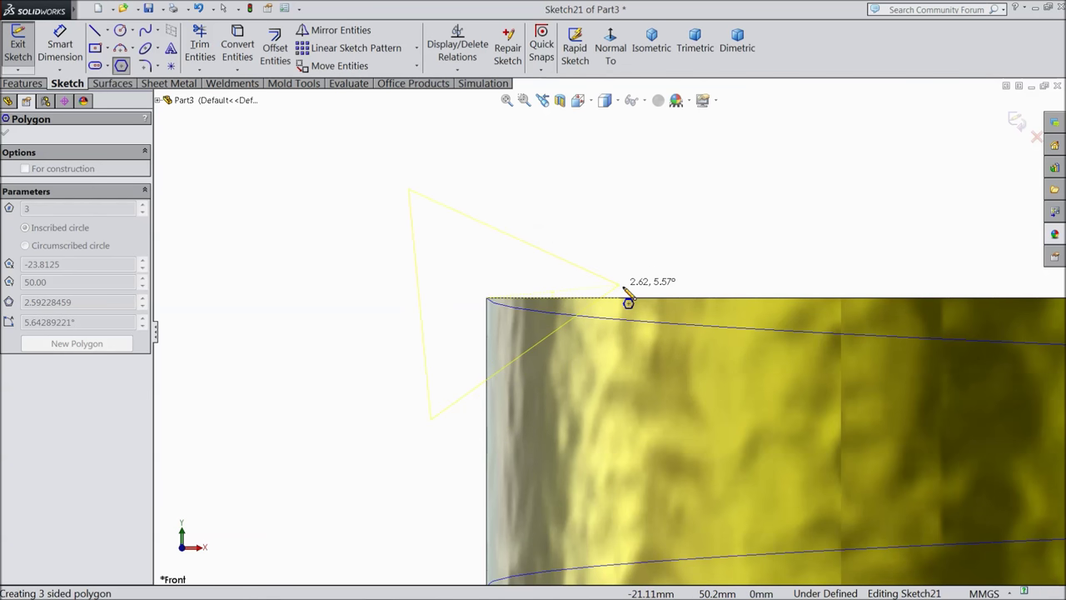
{"action": "left_click_drag", "start_coordinate": [635, 296], "coordinate": [639, 297]}
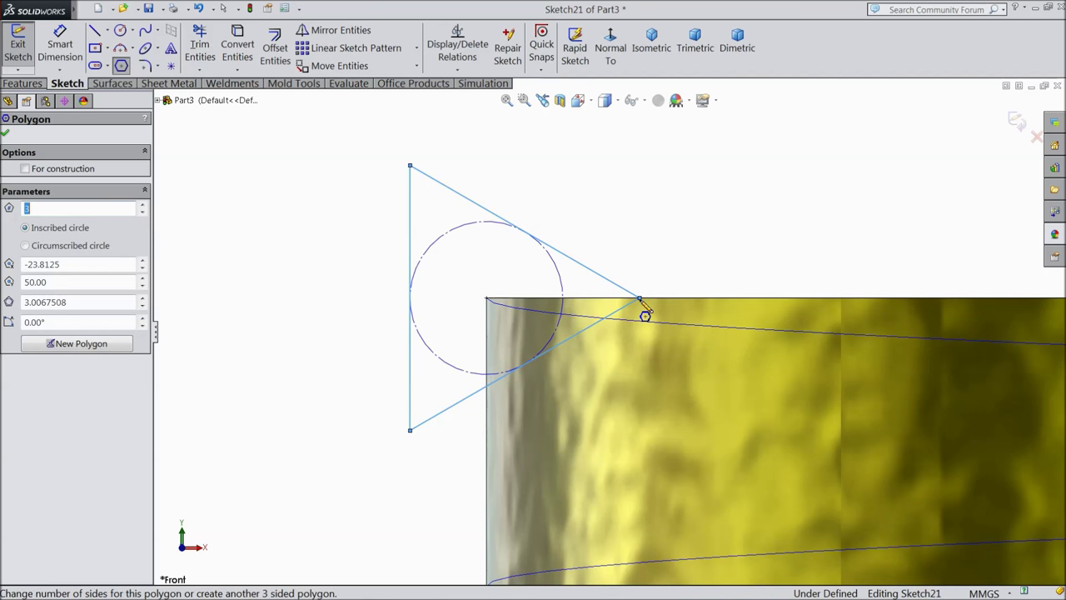
{"action": "left_click", "coordinate": [6, 134]}
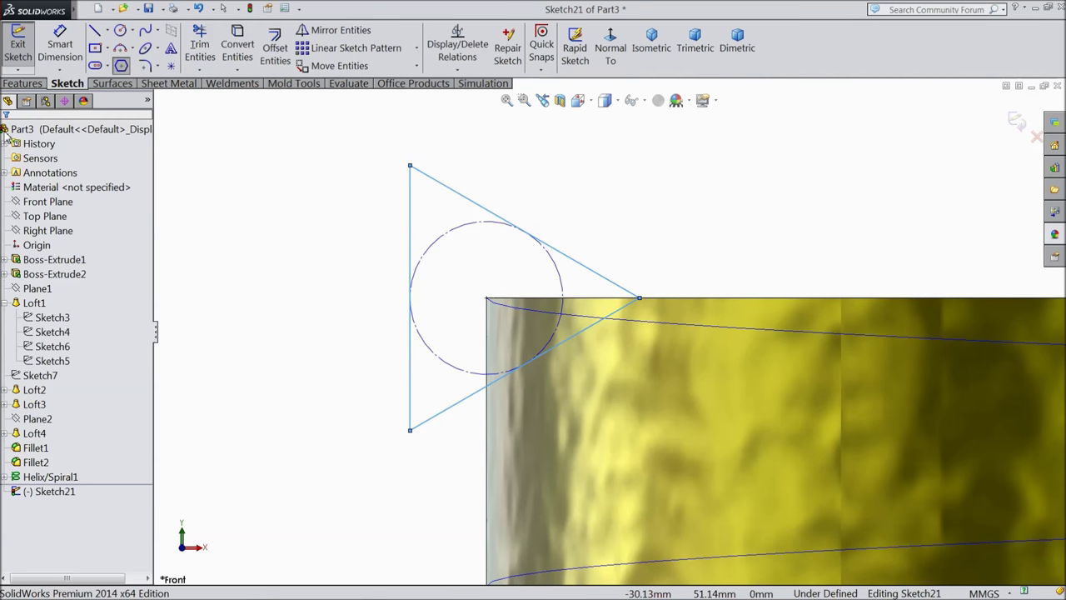
Step: Dimension the triangle's inscribed circle to Ø5.645 mm and exit Sketch21
{"action": "left_click", "coordinate": [60, 46]}
{"action": "left_click", "coordinate": [423, 256]}
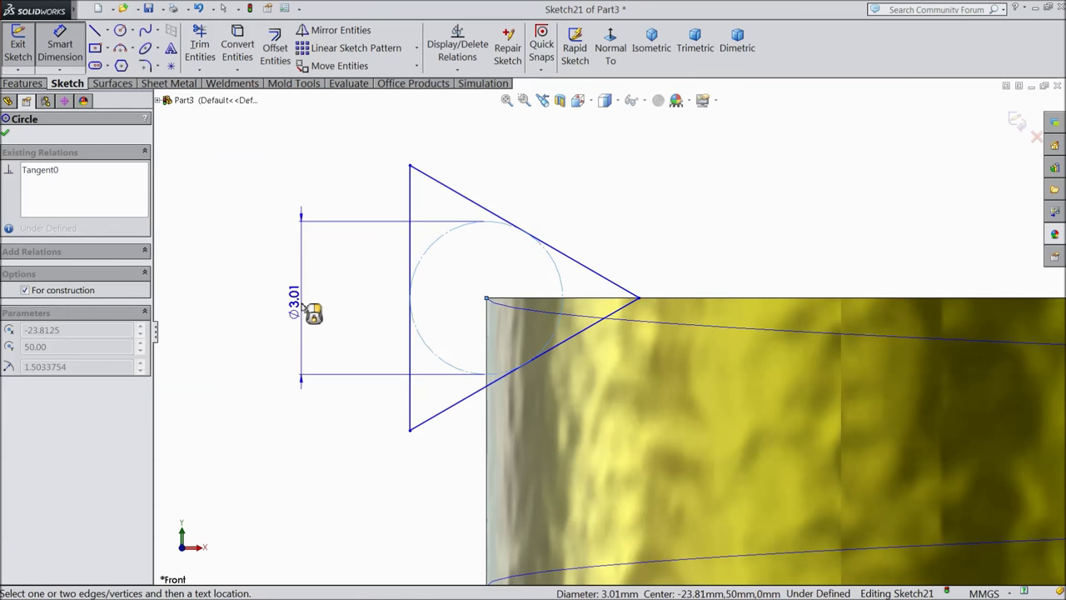
{"action": "left_click", "coordinate": [305, 305]}
{"action": "type", "text": "5"}
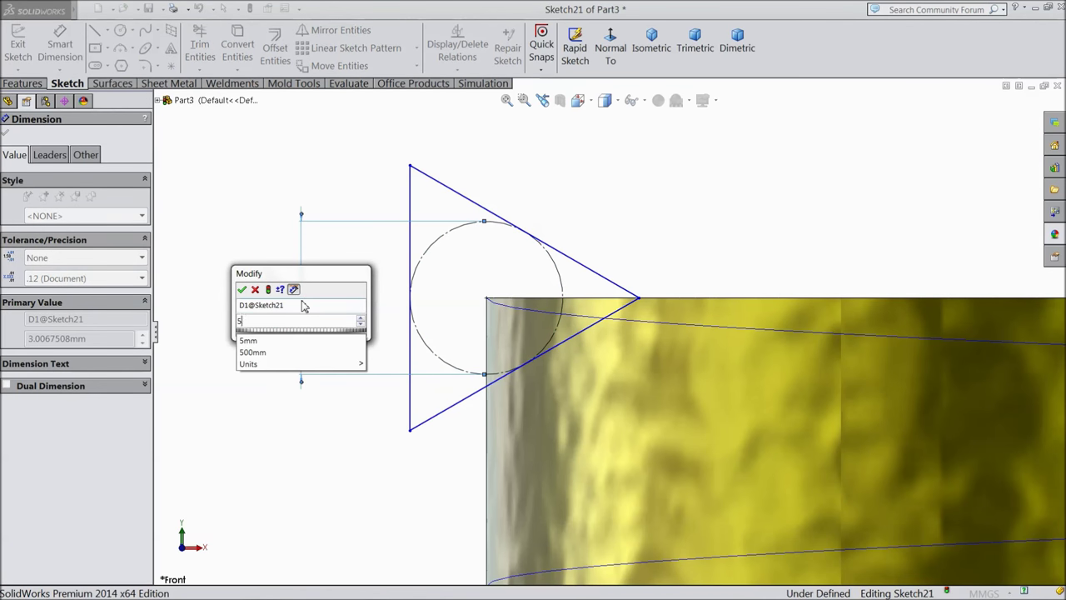
{"action": "type", "text": ".645"}
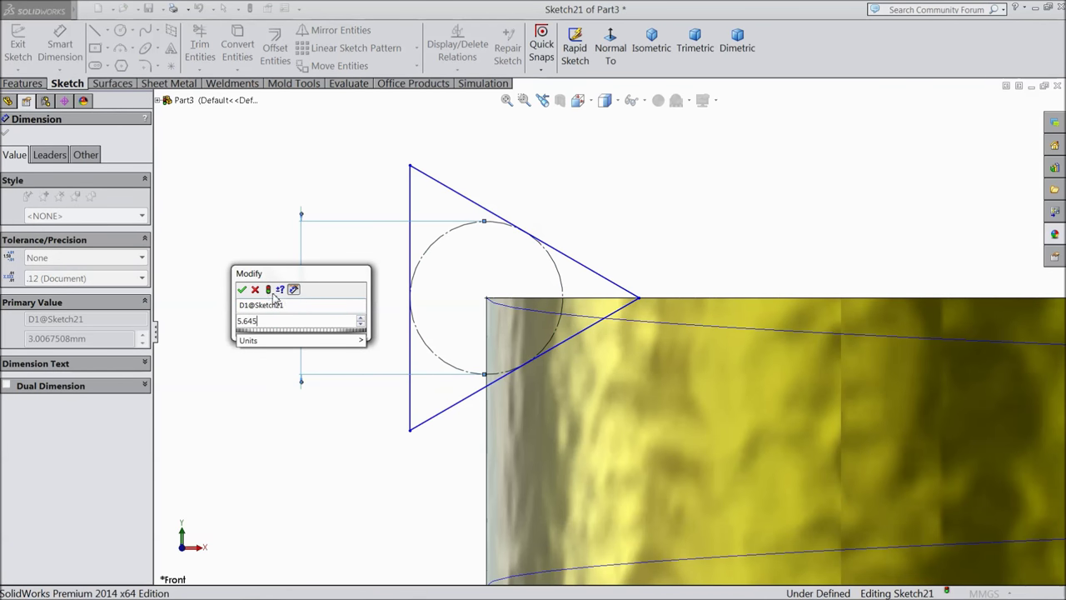
{"action": "left_click", "coordinate": [242, 289]}
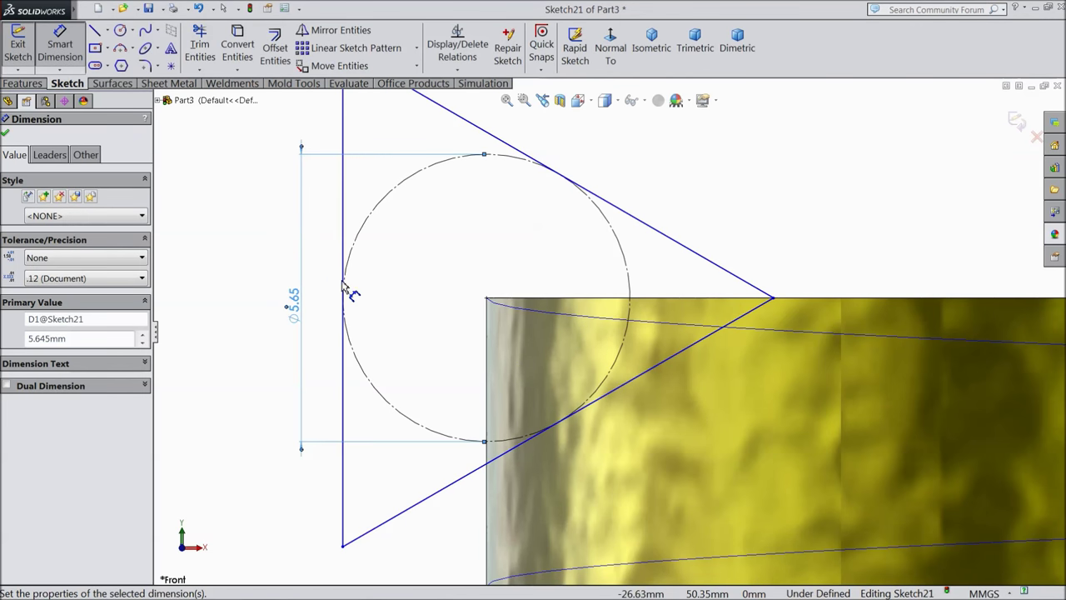
{"action": "left_click", "coordinate": [6, 135]}
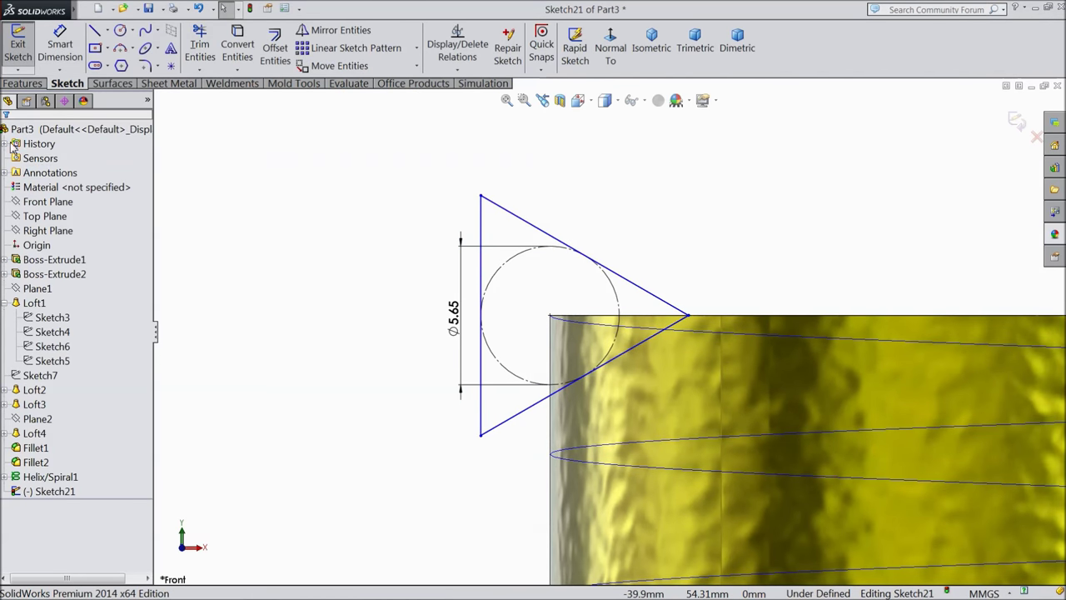
{"action": "key", "text": "f"}
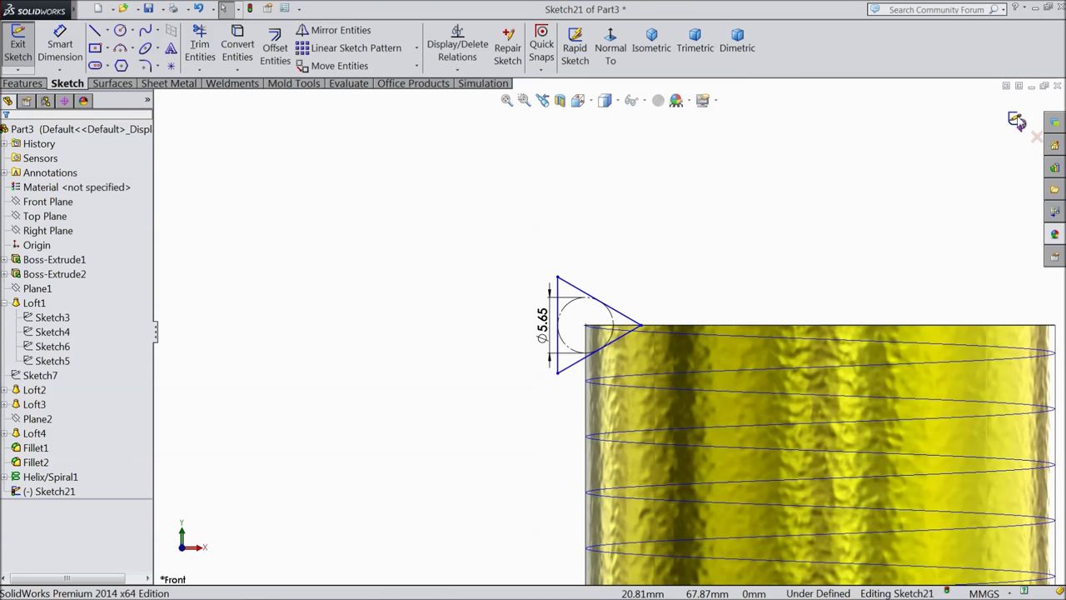
{"action": "left_click", "coordinate": [1018, 121]}
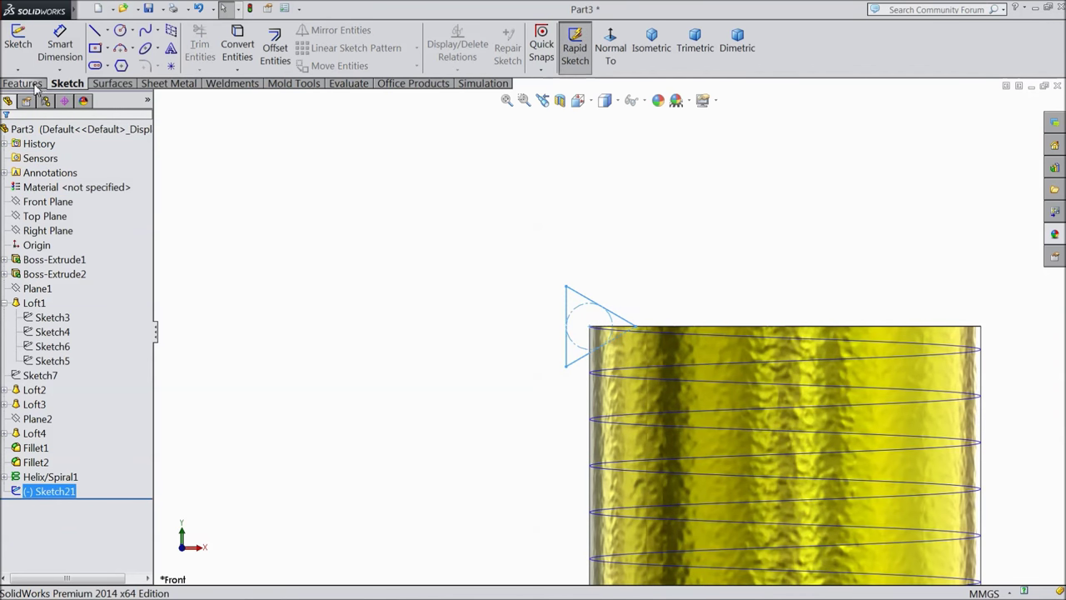
{"action": "left_click", "coordinate": [25, 84]}
Step: Swept-cut the Sketch21 triangle along Helix/Spiral1 to create Cut-Sweep1
{"action": "left_click", "coordinate": [366, 30]}
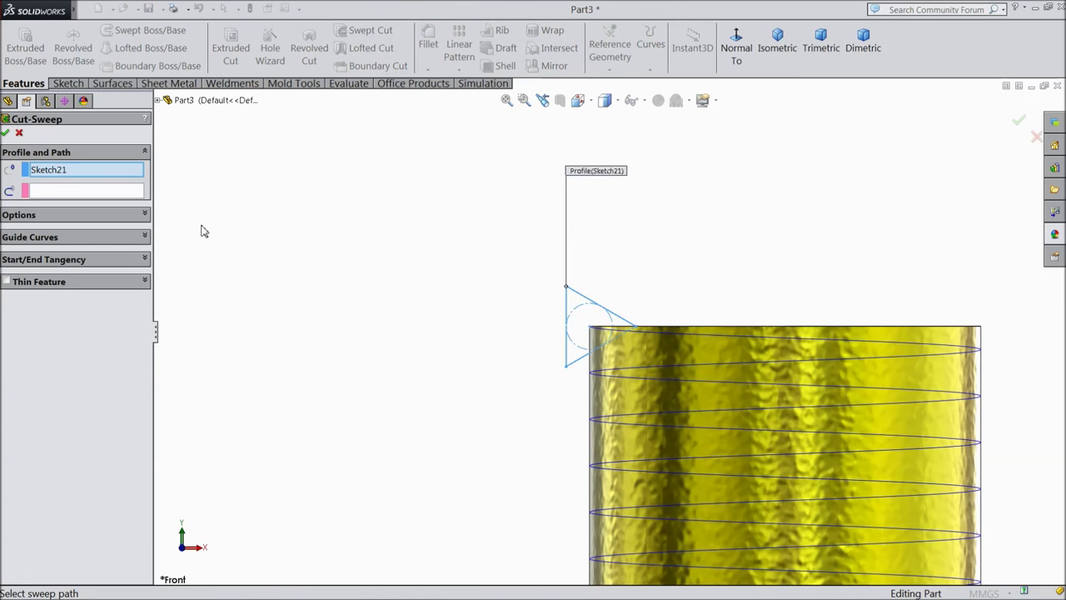
{"action": "left_click", "coordinate": [113, 193]}
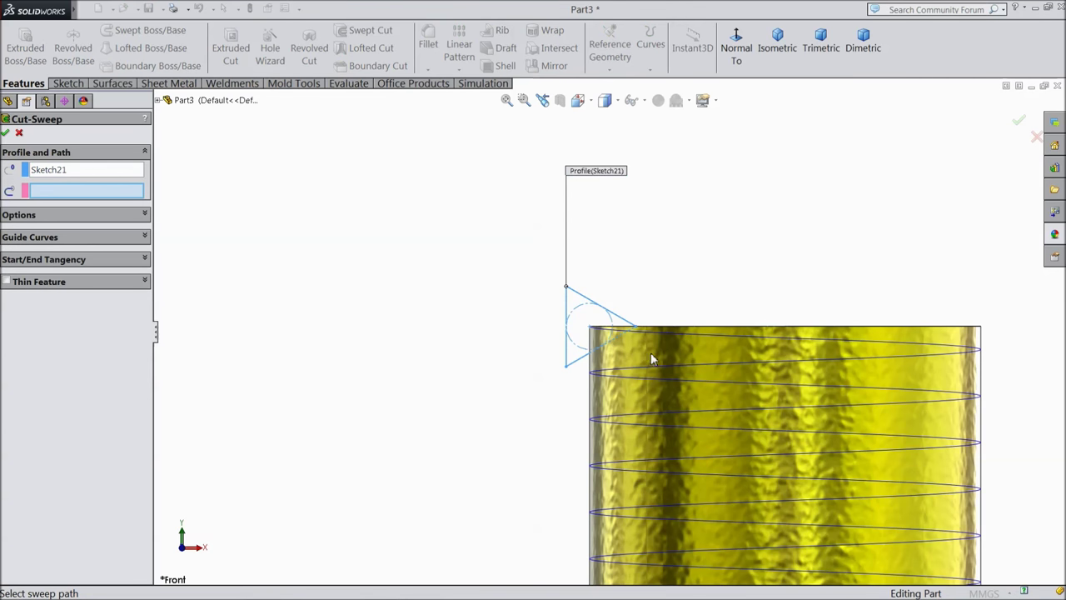
{"action": "scroll", "coordinate": [650, 352], "scroll_direction": "up", "scroll_amount": 3}
{"action": "scroll", "coordinate": [529, 251], "scroll_direction": "down", "scroll_amount": 5}
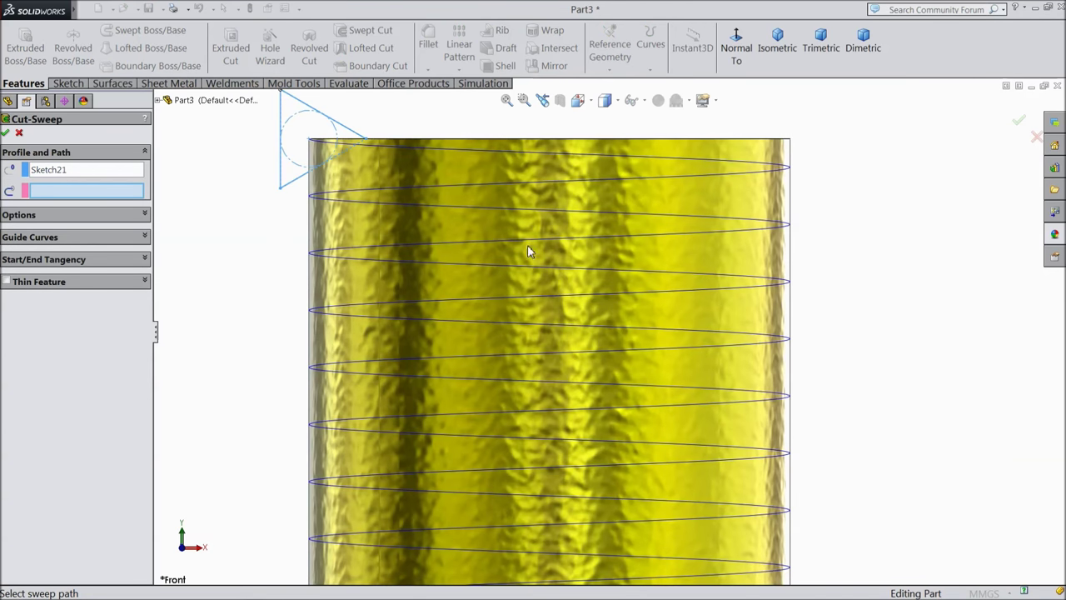
{"action": "left_click", "coordinate": [410, 153]}
{"action": "scroll", "coordinate": [704, 373], "scroll_direction": "up", "scroll_amount": 3}
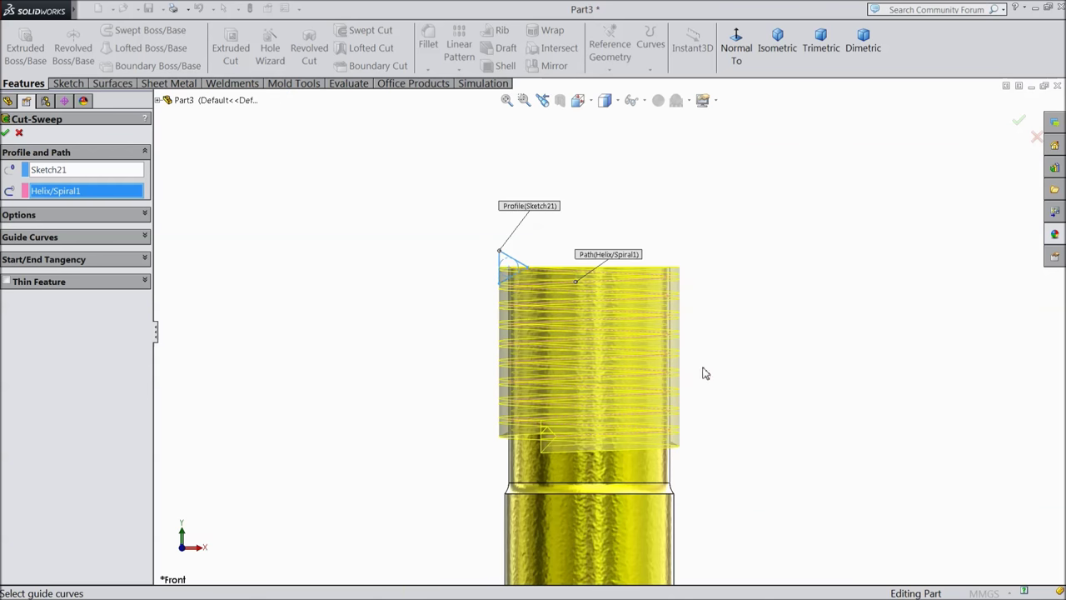
{"action": "scroll", "coordinate": [600, 454], "scroll_direction": "down", "scroll_amount": 3}
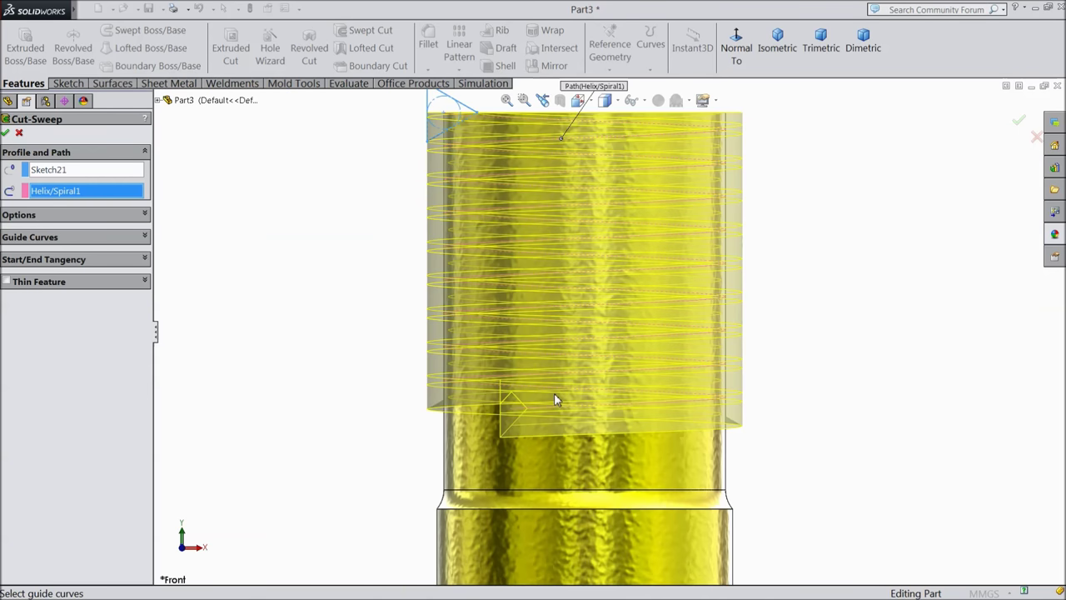
{"action": "left_click", "coordinate": [5, 133]}
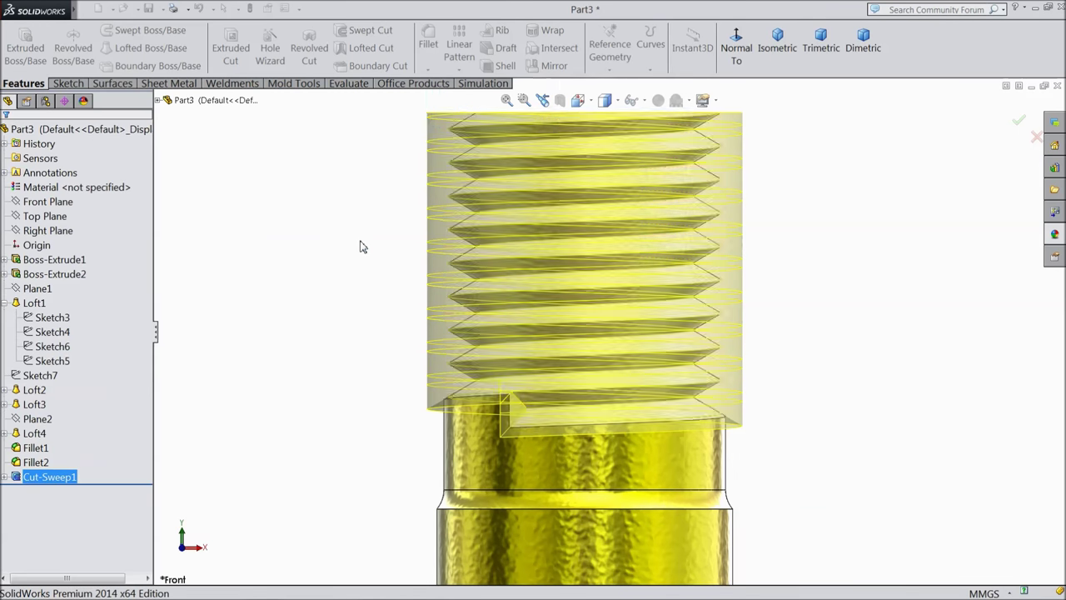
{"action": "mouse_move", "coordinate": [361, 245]}
{"action": "middle_mouse_down"}
{"action": "mouse_move", "coordinate": [345, 341]}
{"action": "mouse_move", "coordinate": [445, 347]}
{"action": "mouse_move", "coordinate": [459, 274]}
{"action": "mouse_move", "coordinate": [514, 302]}
{"action": "mouse_move", "coordinate": [486, 302]}
{"action": "mouse_move", "coordinate": [523, 303]}
{"action": "mouse_move", "coordinate": [505, 330]}
{"action": "middle_mouse_up"}
{"action": "scroll", "coordinate": [479, 304], "scroll_direction": "up", "scroll_amount": 5}
{"action": "scroll", "coordinate": [494, 324], "scroll_direction": "up", "scroll_amount": 3}
{"action": "scroll", "coordinate": [691, 511], "scroll_direction": "down", "scroll_amount": 3}
{"action": "mouse_move", "coordinate": [691, 511]}
{"action": "middle_mouse_down"}
{"action": "mouse_move", "coordinate": [567, 366]}
{"action": "mouse_move", "coordinate": [524, 400]}
{"action": "mouse_move", "coordinate": [522, 417]}
{"action": "mouse_move", "coordinate": [535, 334]}
{"action": "mouse_move", "coordinate": [502, 383]}
{"action": "middle_mouse_up"}
{"action": "scroll", "coordinate": [526, 354], "scroll_direction": "down", "scroll_amount": 3}
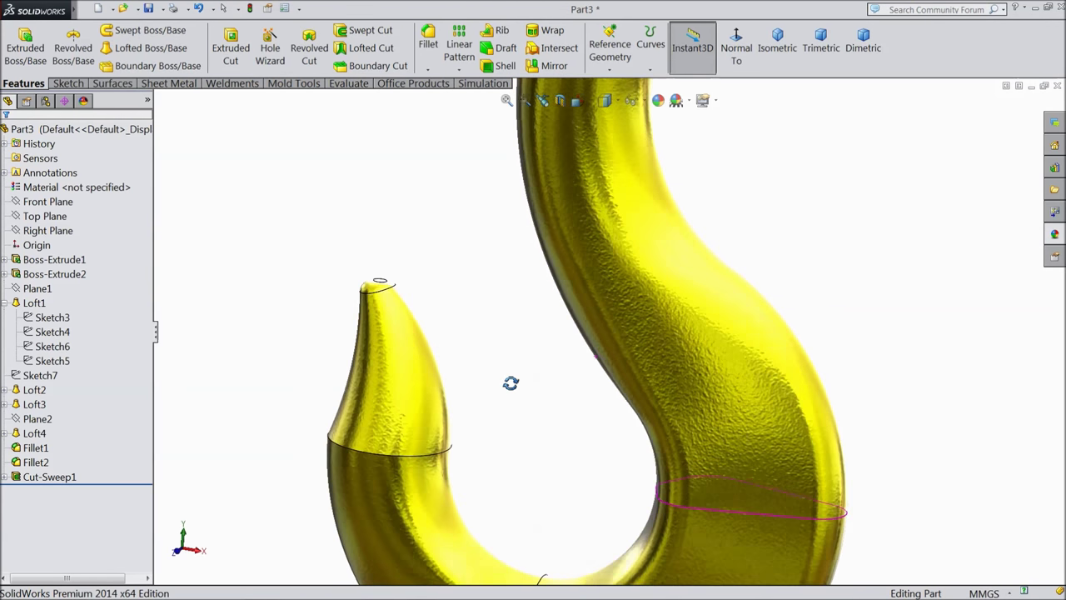
{"action": "scroll", "coordinate": [536, 289], "scroll_direction": "up", "scroll_amount": 5}
{"action": "middle_click_drag", "start_coordinate": [537, 289], "coordinate": [622, 238]}
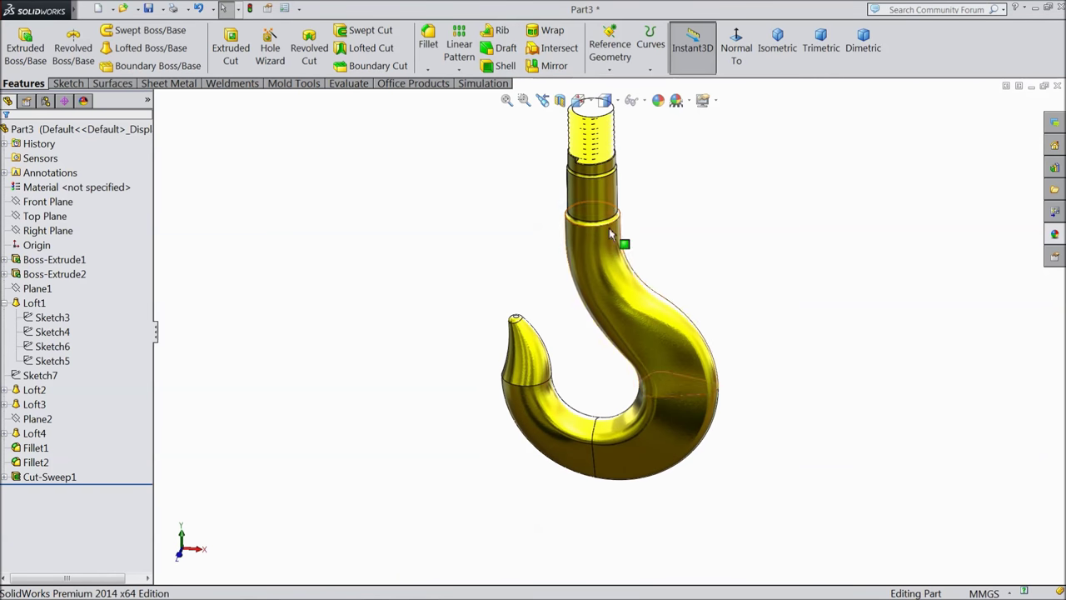
{"action": "scroll", "coordinate": [622, 238], "scroll_direction": "down", "scroll_amount": 4}
{"action": "scroll", "coordinate": [459, 276], "scroll_direction": "up", "scroll_amount": 3}
{"action": "scroll", "coordinate": [717, 474], "scroll_direction": "up", "scroll_amount": 2}
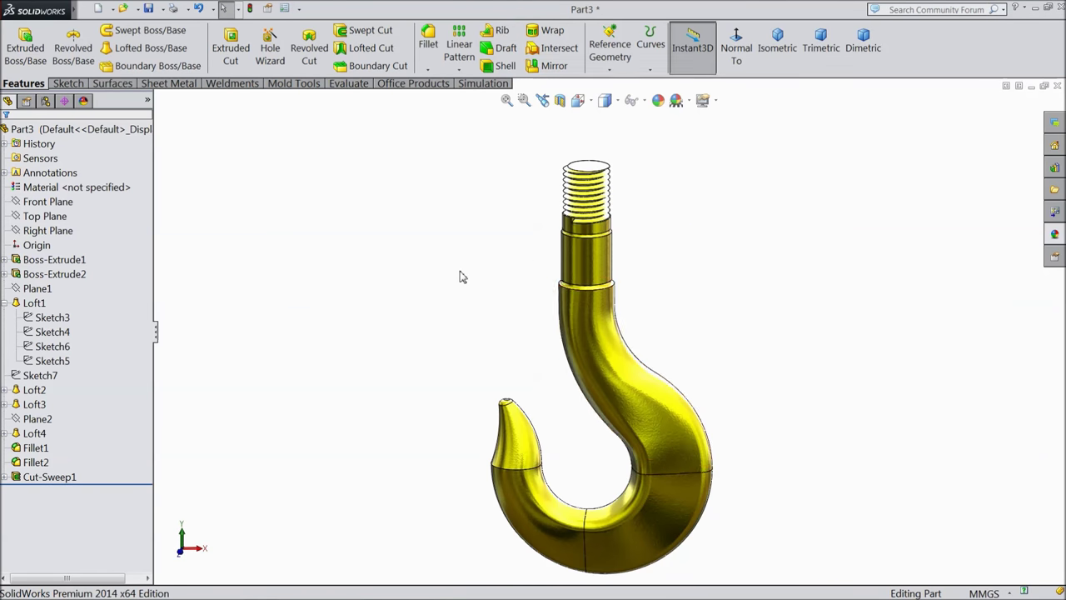
{"action": "scroll", "coordinate": [712, 480], "scroll_direction": "down", "scroll_amount": 1}
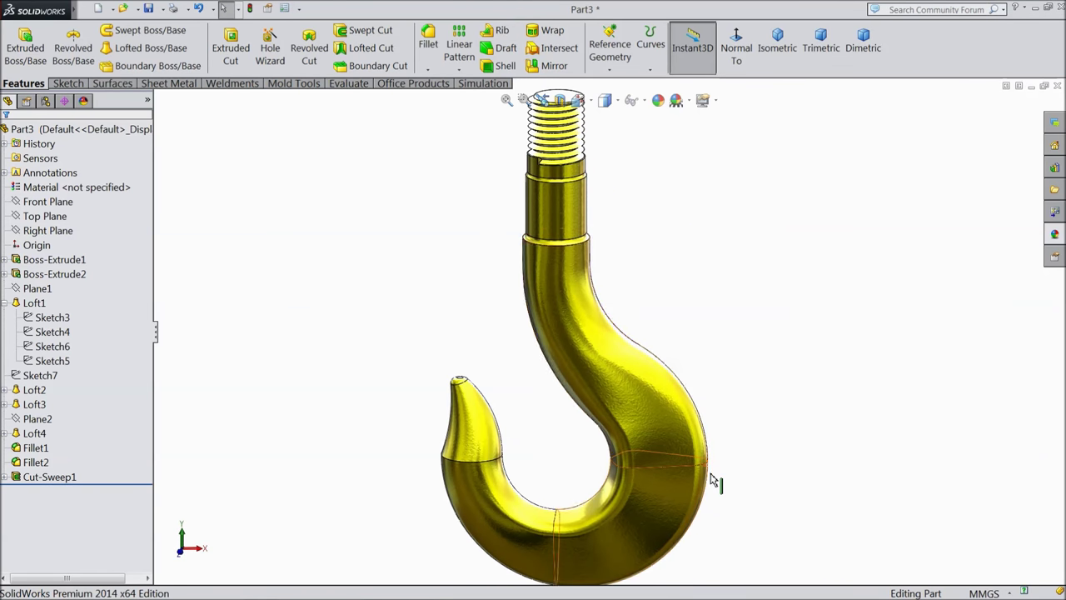
{"action": "left_click", "coordinate": [152, 19]}
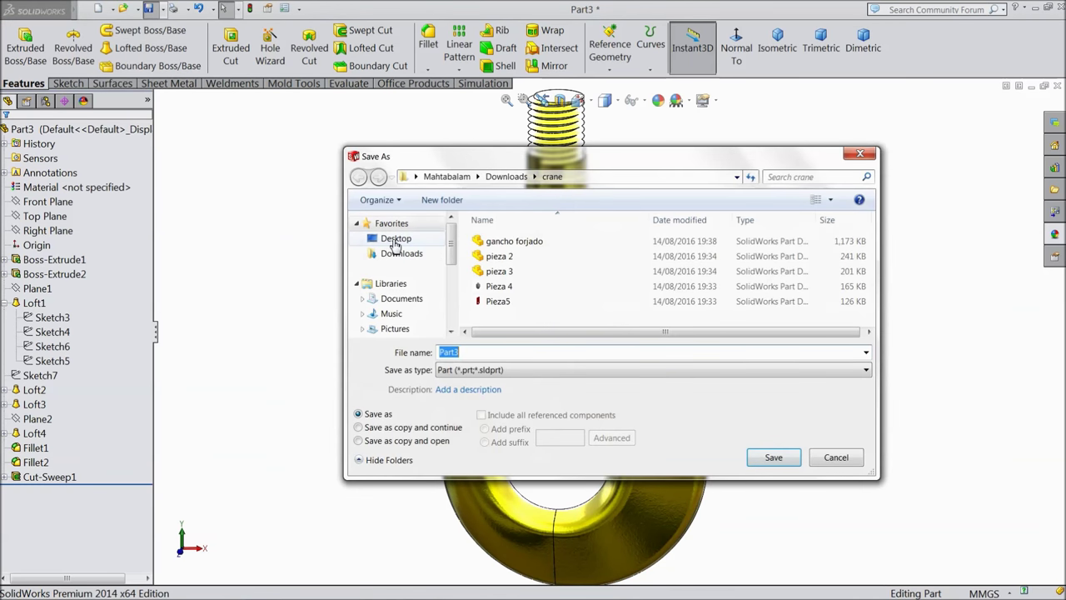
Step: Save the part as 1.Hook inside a new Desktop folder named 'Crane hook'
{"action": "left_click", "coordinate": [393, 242]}
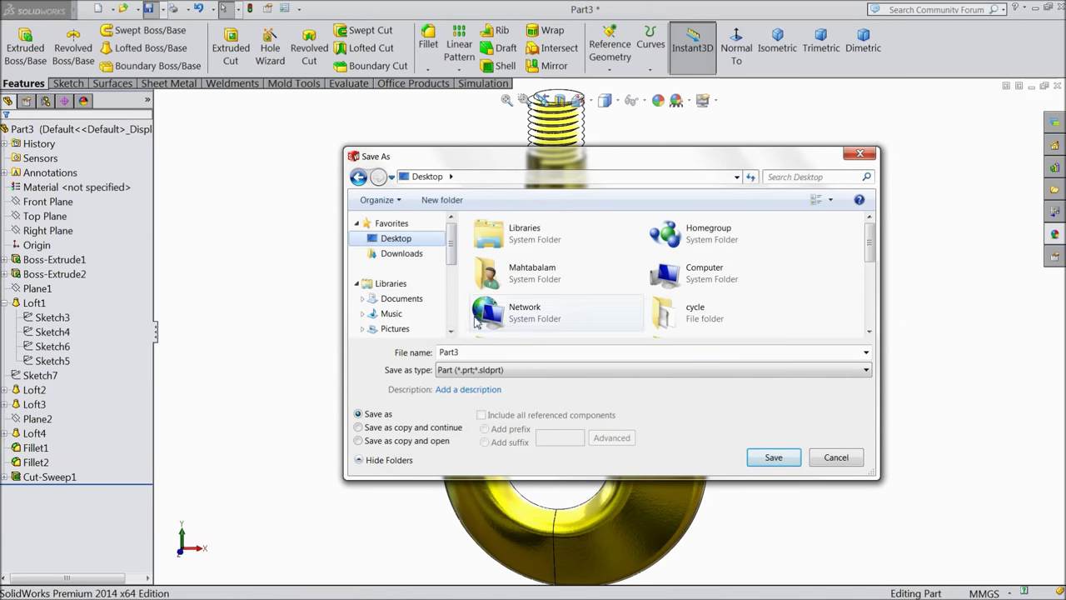
{"action": "left_click", "coordinate": [442, 200]}
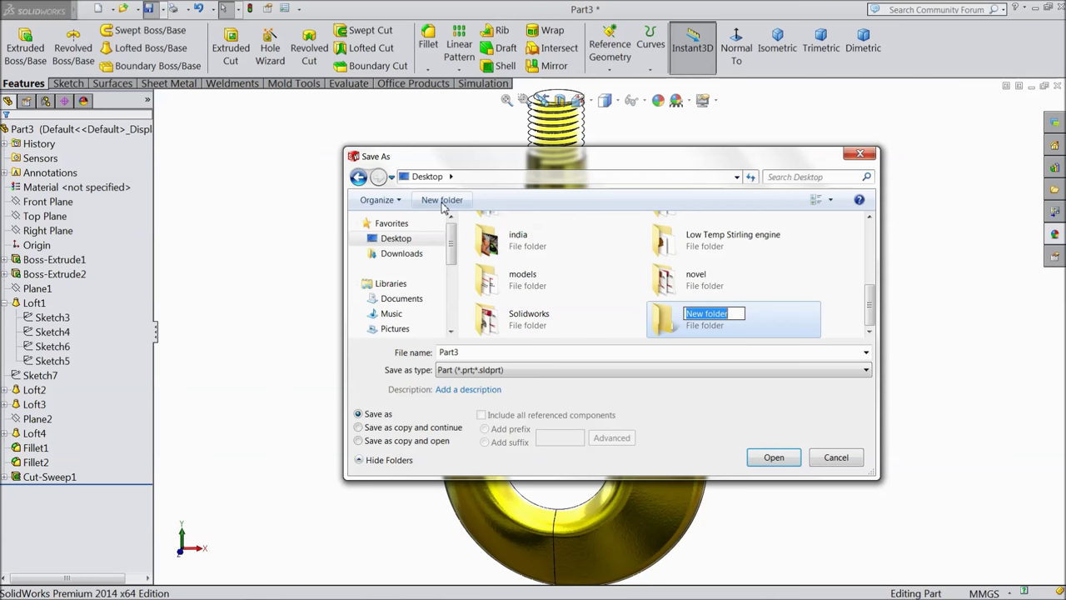
{"action": "type", "text": "Crane hook"}
{"action": "key", "text": "Return"}
{"action": "double_click", "coordinate": [675, 332]}
{"action": "type", "text": "1.Hook"}
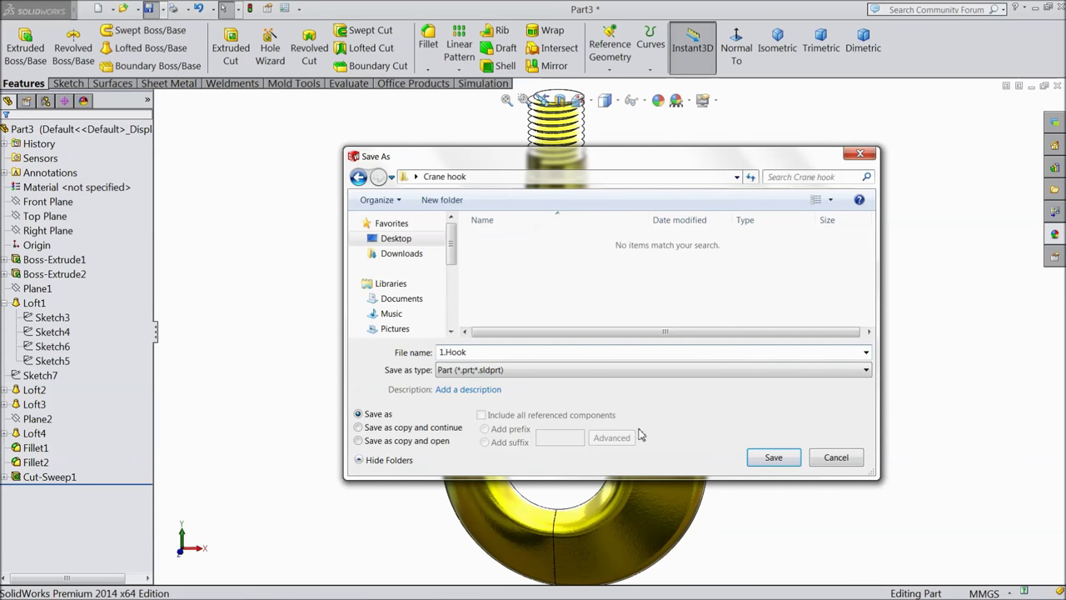
{"action": "left_click", "coordinate": [757, 460]}
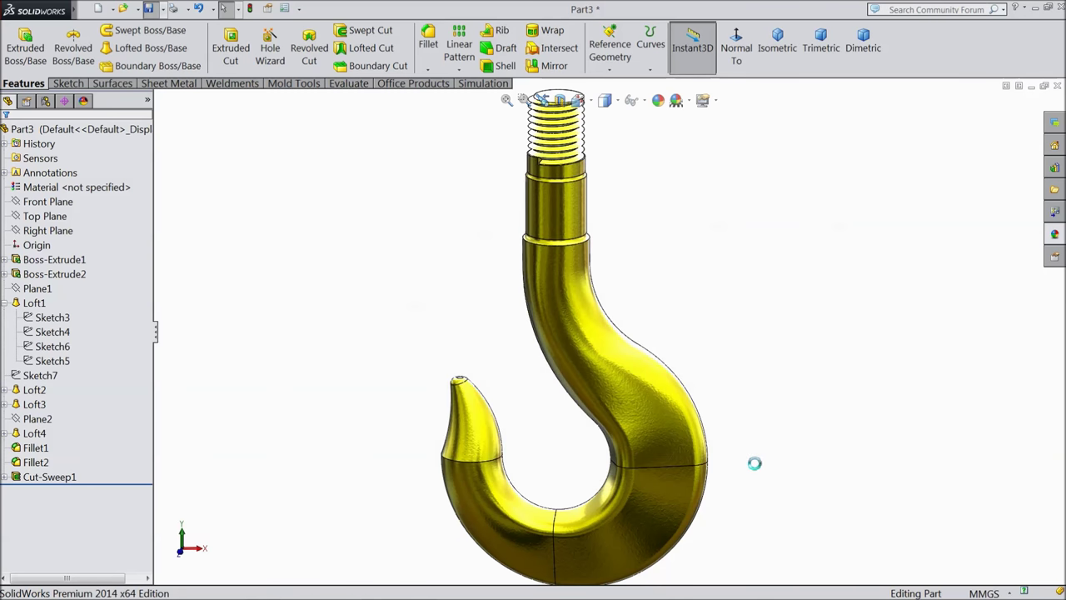
{"action": "mouse_move", "coordinate": [741, 455]}
{"action": "middle_mouse_down"}
{"action": "mouse_move", "coordinate": [719, 375]}
{"action": "mouse_move", "coordinate": [725, 416]}
{"action": "mouse_move", "coordinate": [749, 404]}
{"action": "mouse_move", "coordinate": [725, 426]}
{"action": "middle_mouse_up"}
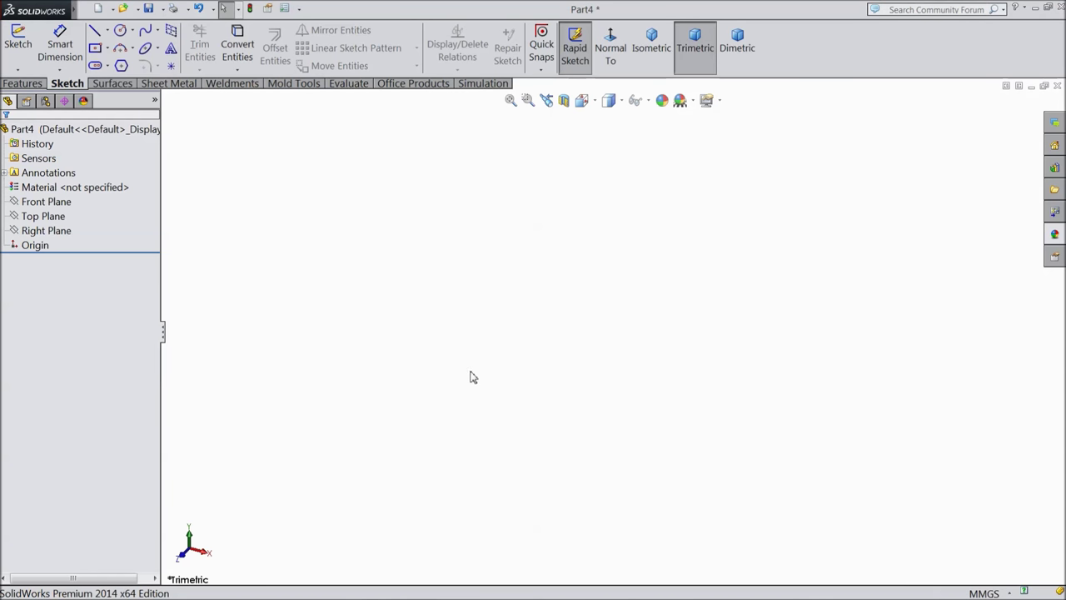
Step: Start a Top Plane sketch and draw a centre rectangle anchored at the origin
{"action": "left_click", "coordinate": [44, 216]}
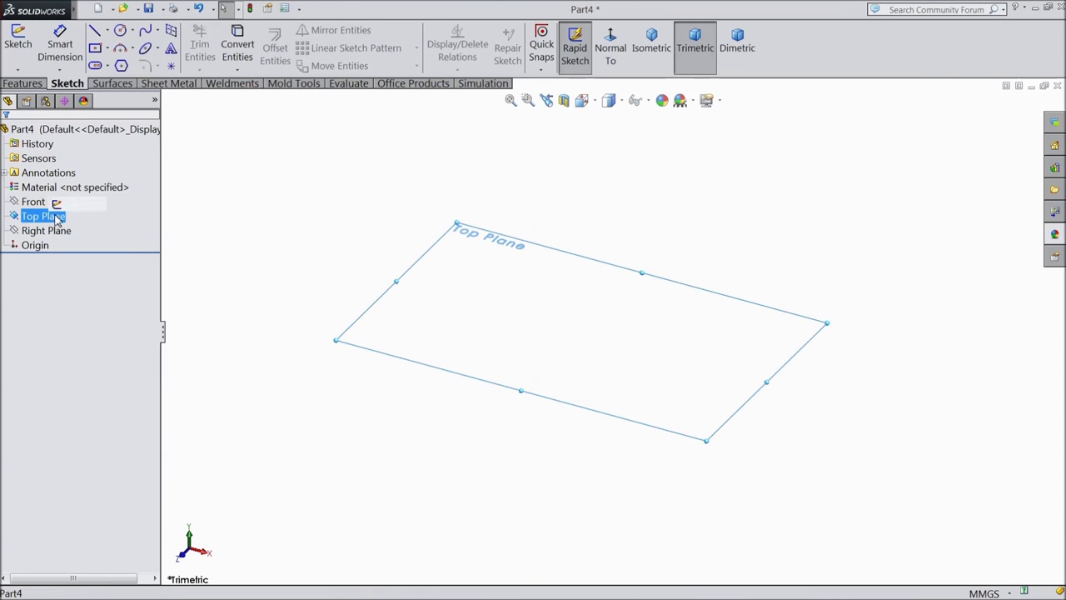
{"action": "left_click", "coordinate": [58, 204]}
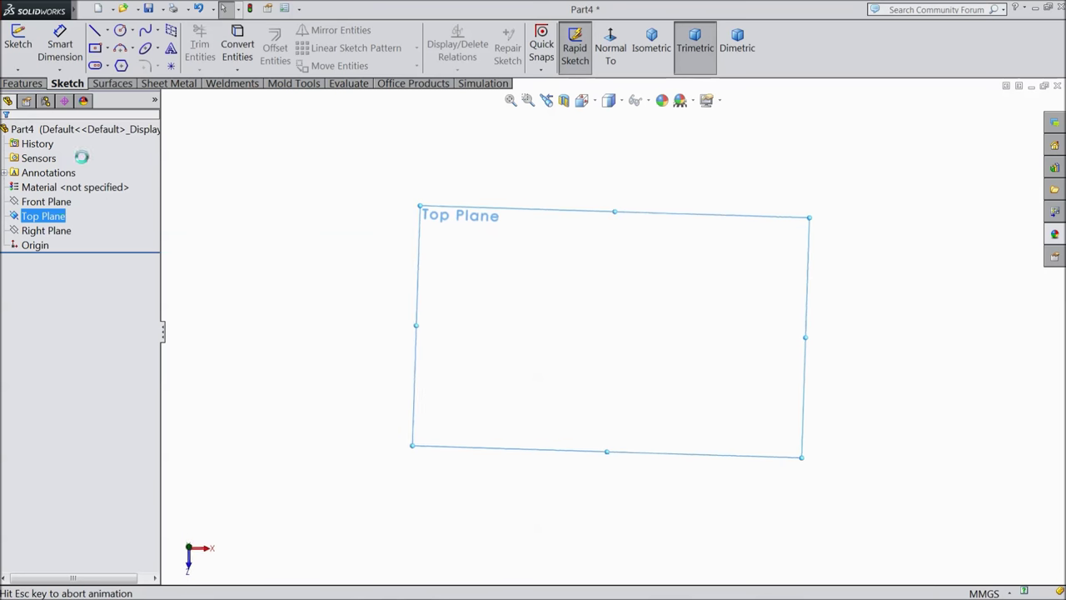
{"action": "left_click", "coordinate": [96, 48]}
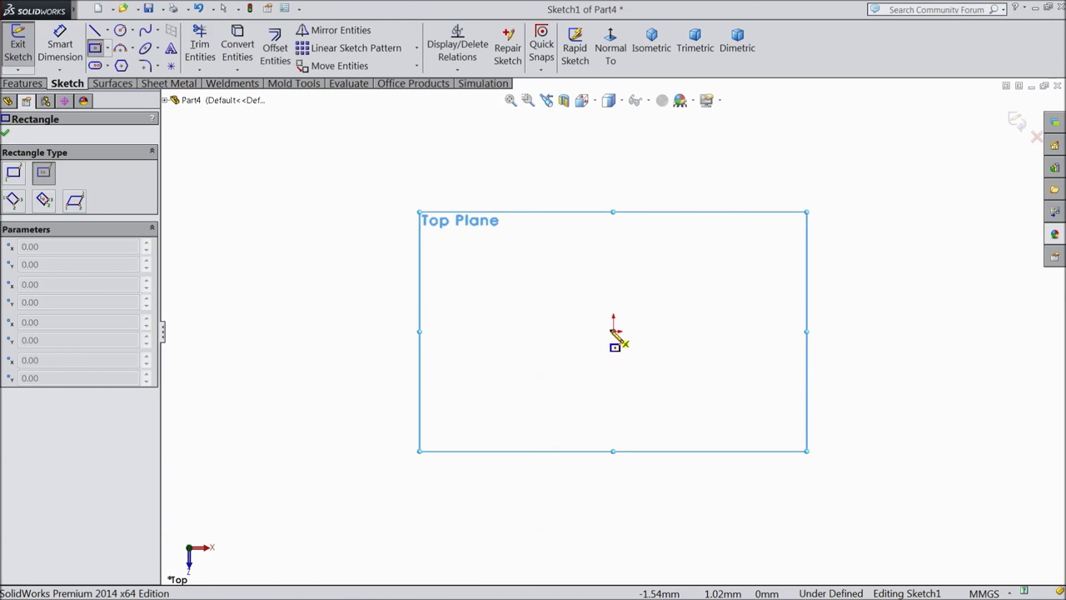
{"action": "left_click", "coordinate": [613, 330]}
{"action": "left_click", "coordinate": [419, 158]}
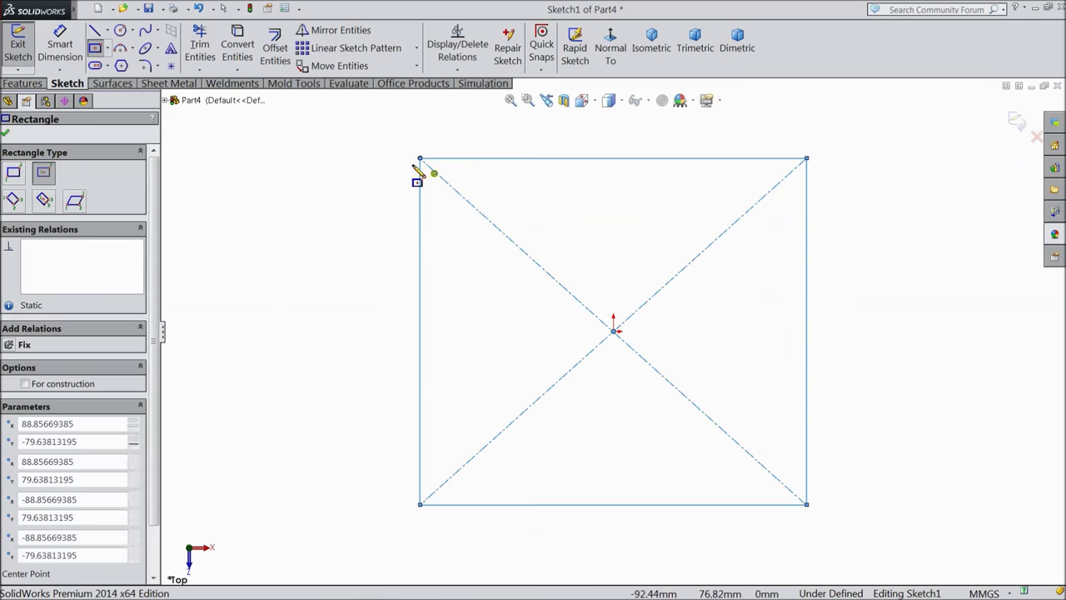
Step: Dimension the square's width and height to 120 mm each
{"action": "left_click", "coordinate": [60, 46]}
{"action": "key", "text": "z"}
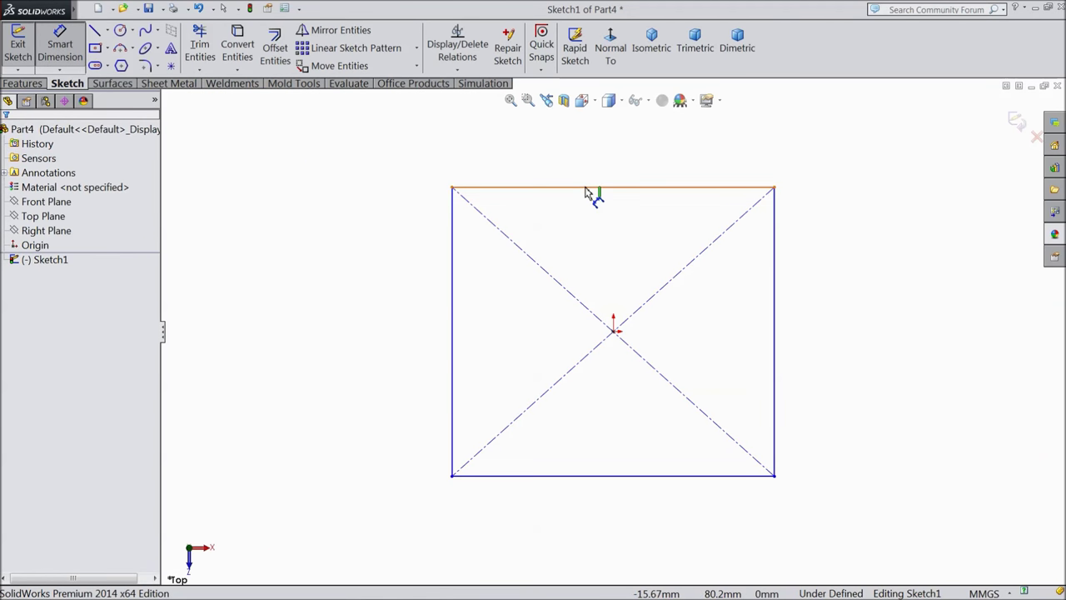
{"action": "left_click", "coordinate": [595, 187]}
{"action": "left_click", "coordinate": [587, 162]}
{"action": "type", "text": "120"}
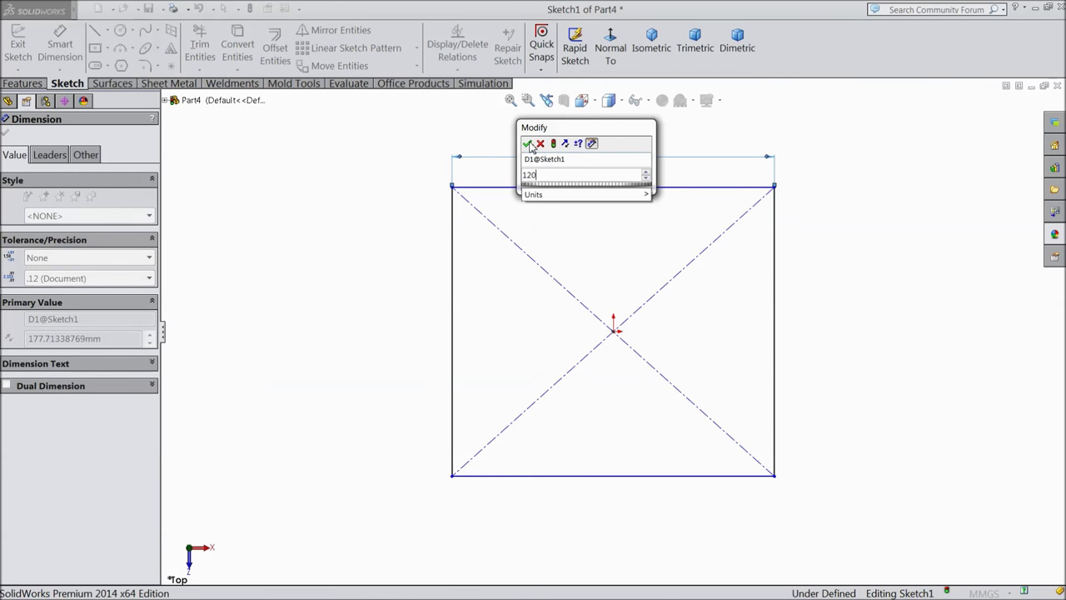
{"action": "left_click", "coordinate": [528, 144]}
{"action": "left_click", "coordinate": [452, 275]}
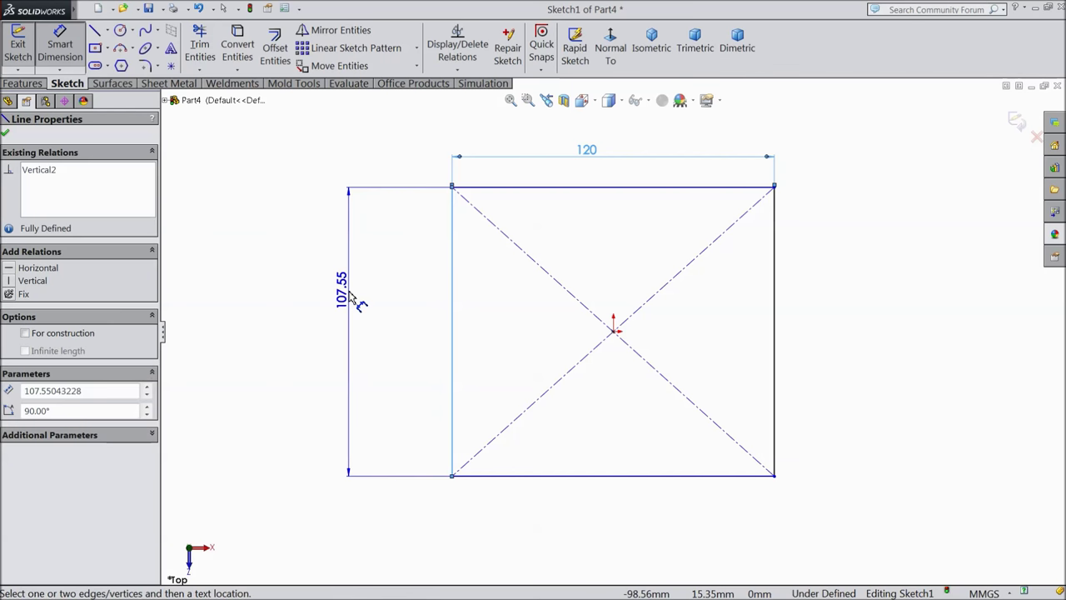
{"action": "left_click", "coordinate": [350, 295]}
{"action": "left_click", "coordinate": [291, 280]}
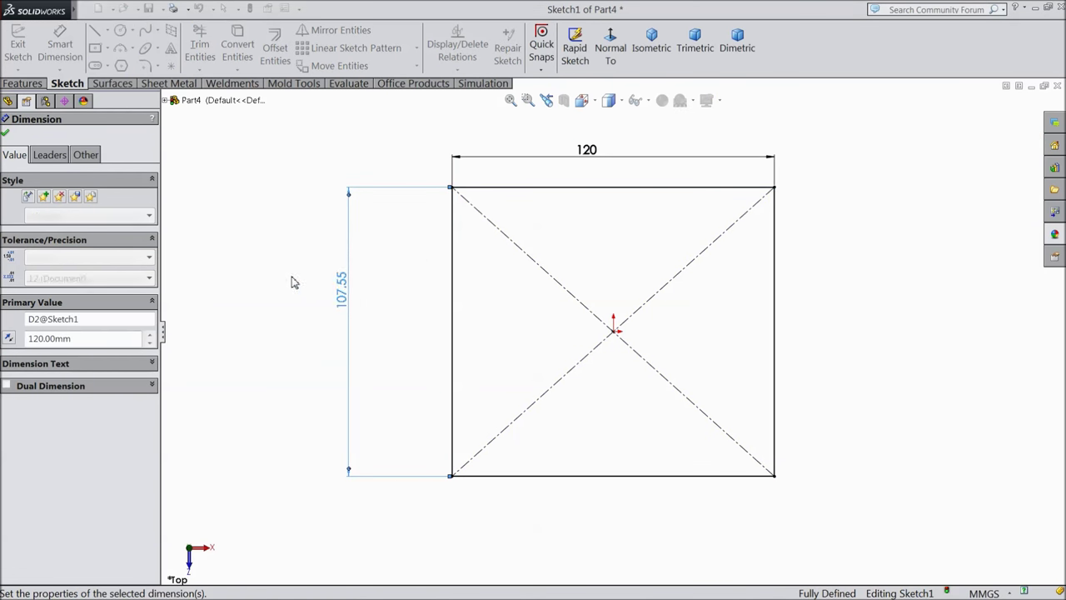
{"action": "left_click", "coordinate": [6, 132]}
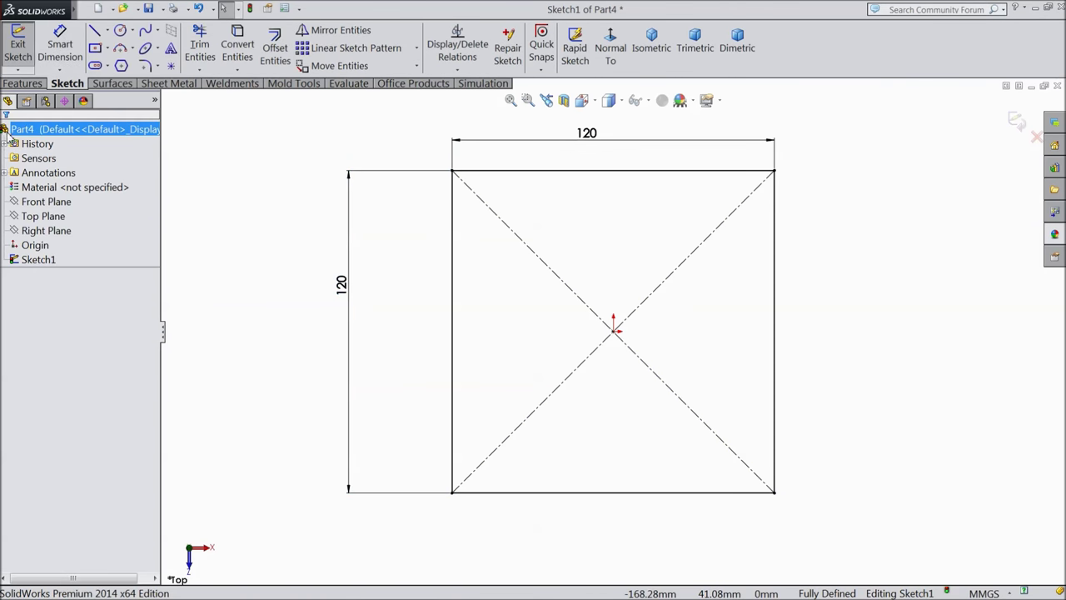
Step: Add a circle centred on the origin and dimension it Ø50 mm
{"action": "left_click", "coordinate": [120, 32]}
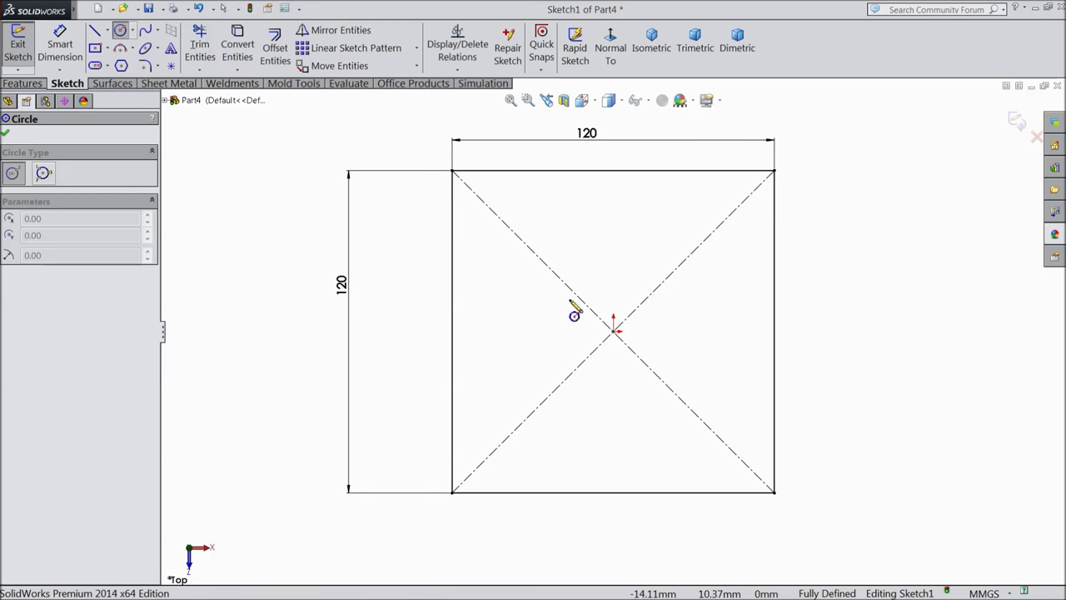
{"action": "left_click", "coordinate": [614, 332]}
{"action": "left_click", "coordinate": [563, 255]}
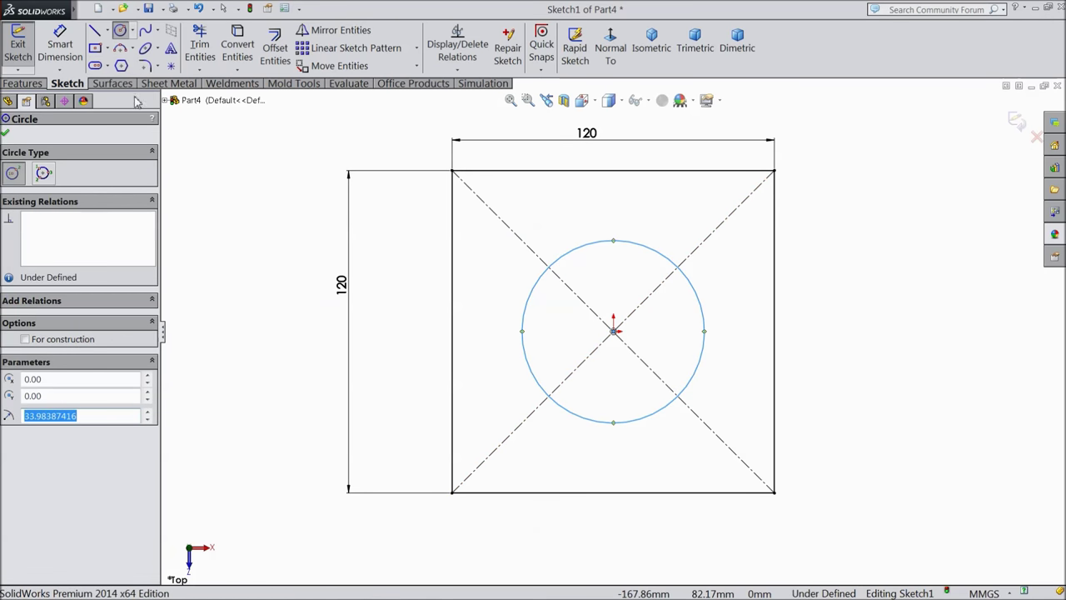
{"action": "left_click", "coordinate": [63, 52]}
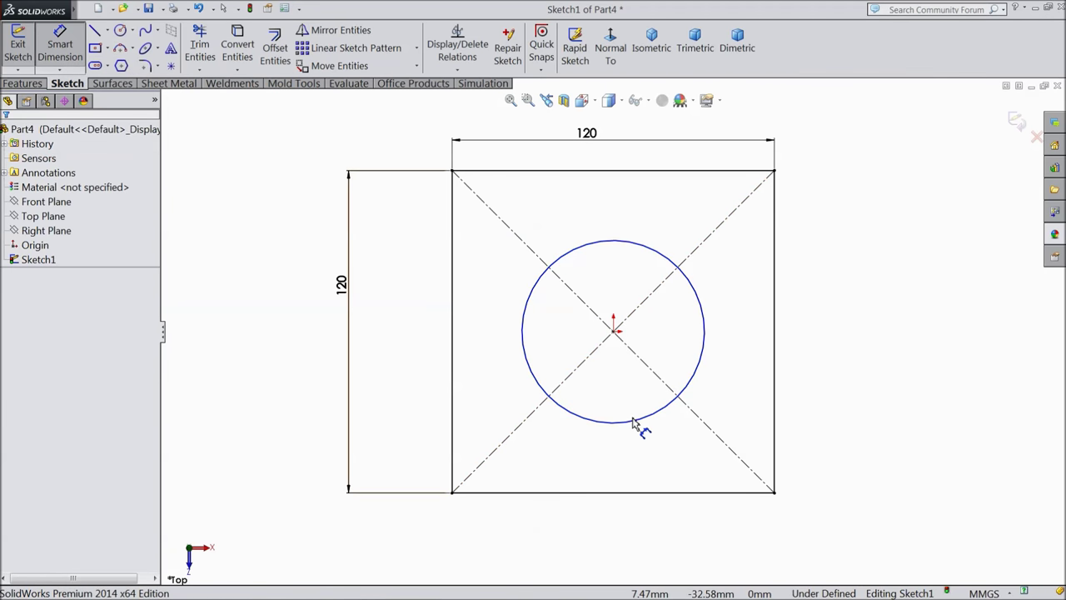
{"action": "left_click", "coordinate": [701, 358]}
{"action": "left_click", "coordinate": [837, 352]}
{"action": "type", "text": "50"}
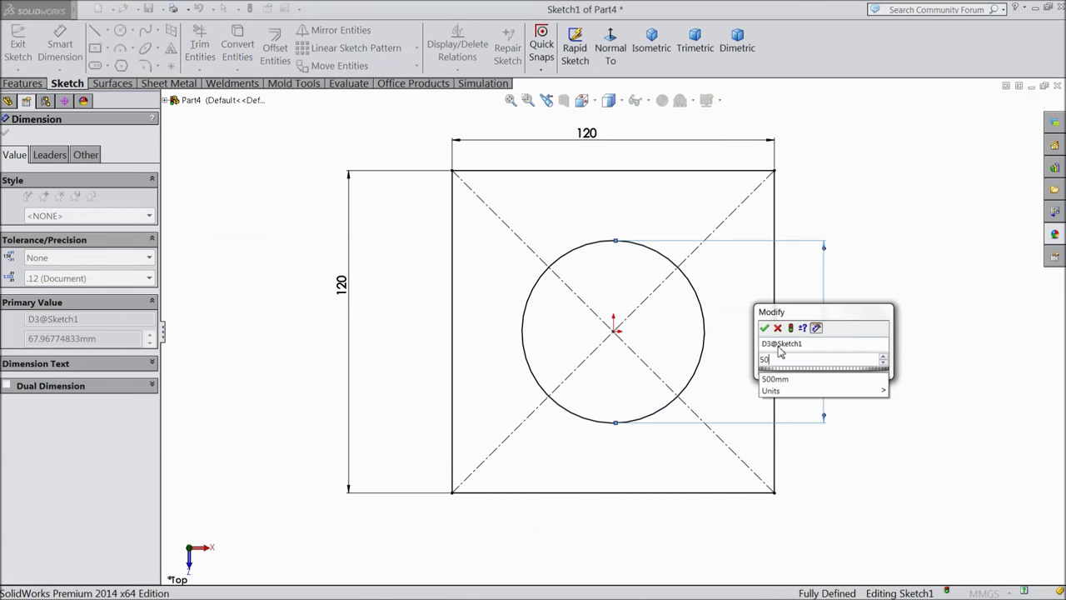
{"action": "left_click", "coordinate": [765, 330]}
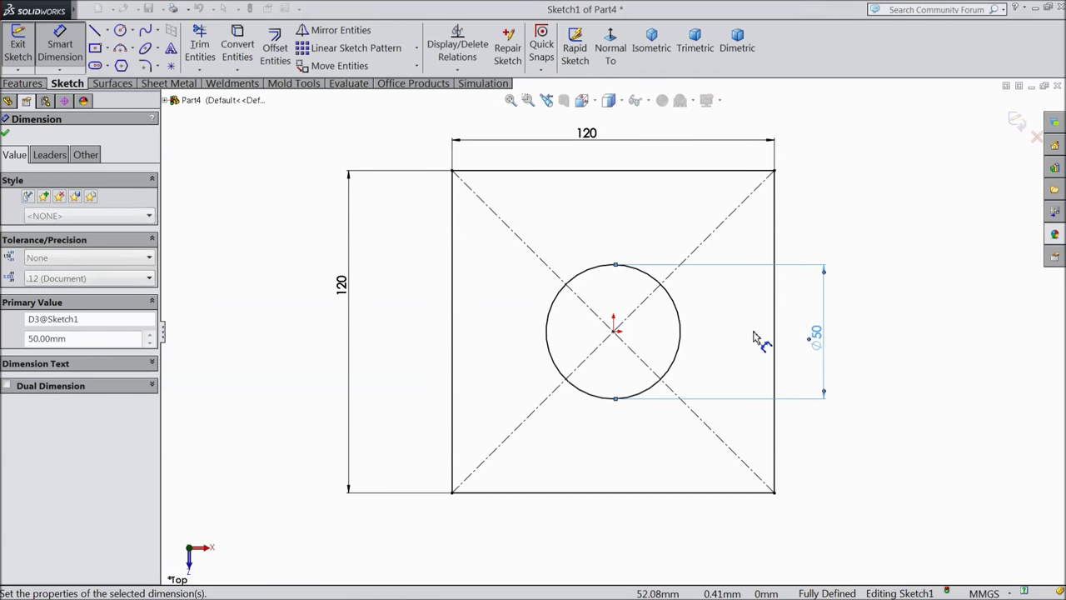
{"action": "left_click", "coordinate": [7, 134]}
{"action": "left_click", "coordinate": [23, 84]}
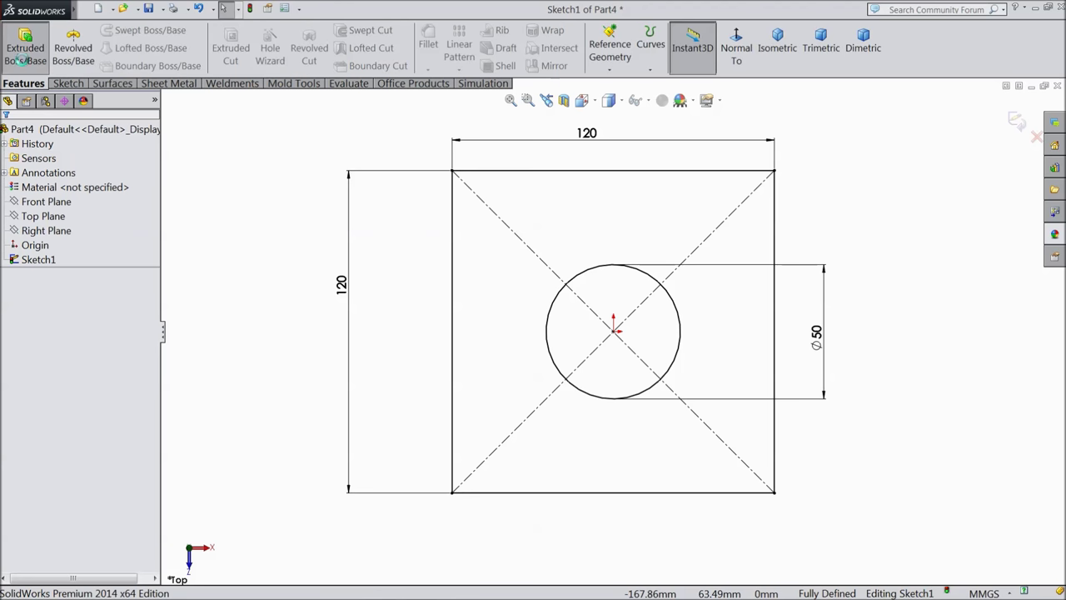
Step: Extrude Sketch1 50 mm blind into Boss-Extrude1, then face the block's right side straight on
{"action": "left_click", "coordinate": [25, 63]}
{"action": "type", "text": "50"}
{"action": "key", "text": "Return"}
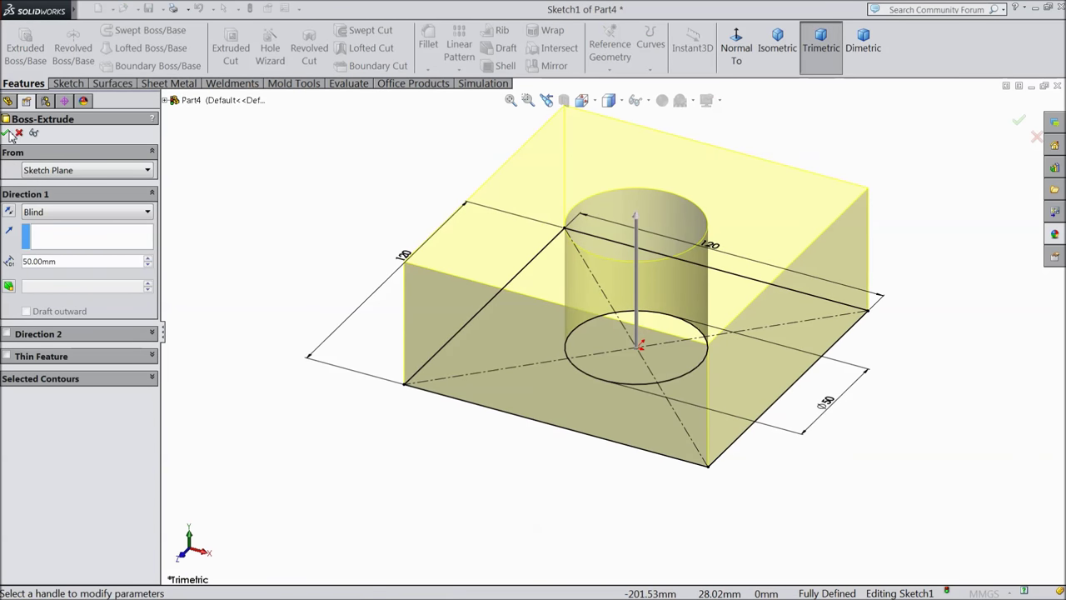
{"action": "left_click", "coordinate": [7, 134]}
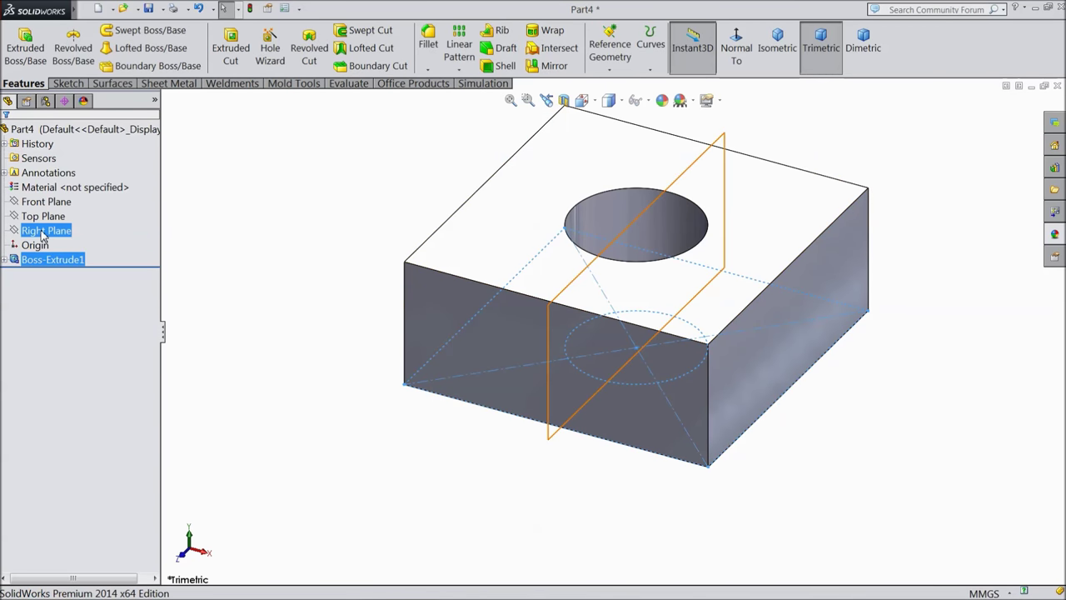
{"action": "left_click", "coordinate": [774, 350]}
{"action": "left_click", "coordinate": [736, 62]}
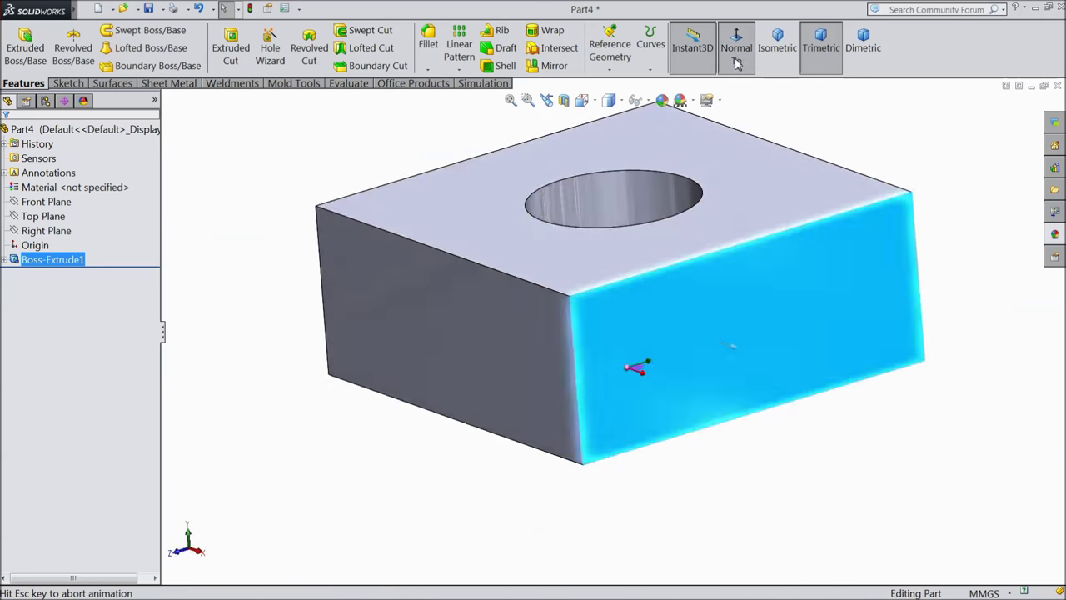
Step: Sketch on the side face and draw a diagonal centerline from corner to corner
{"action": "left_click", "coordinate": [68, 84]}
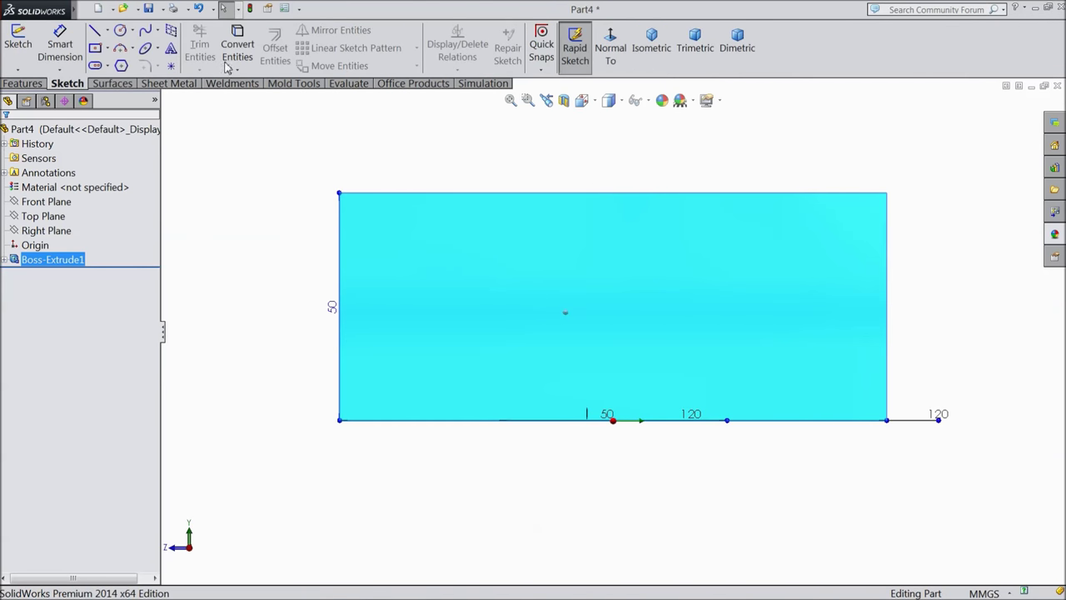
{"action": "left_click", "coordinate": [121, 33]}
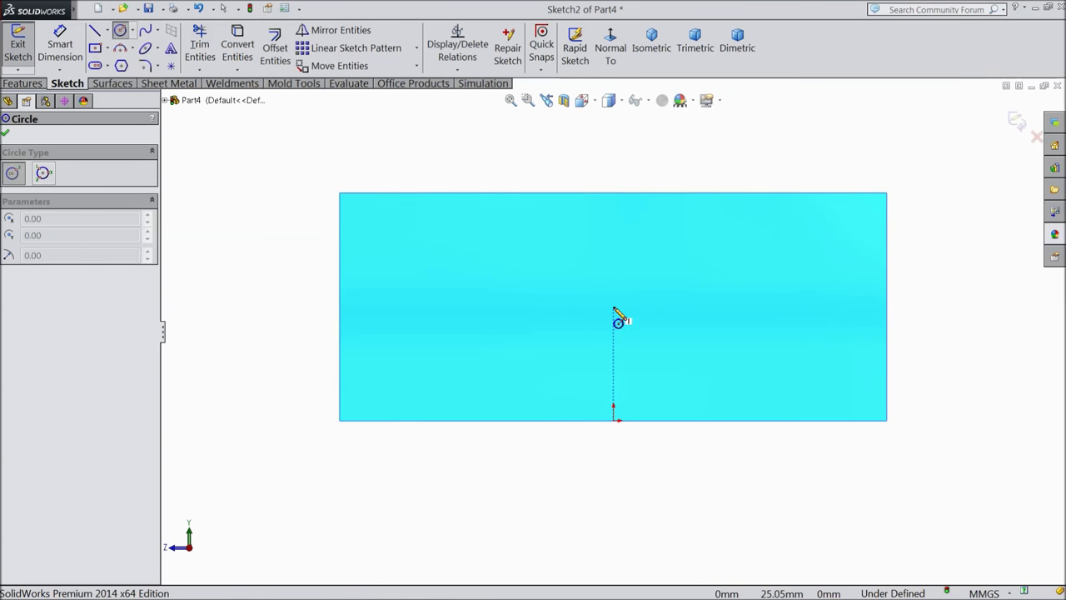
{"action": "left_click", "coordinate": [108, 31]}
{"action": "left_click", "coordinate": [125, 64]}
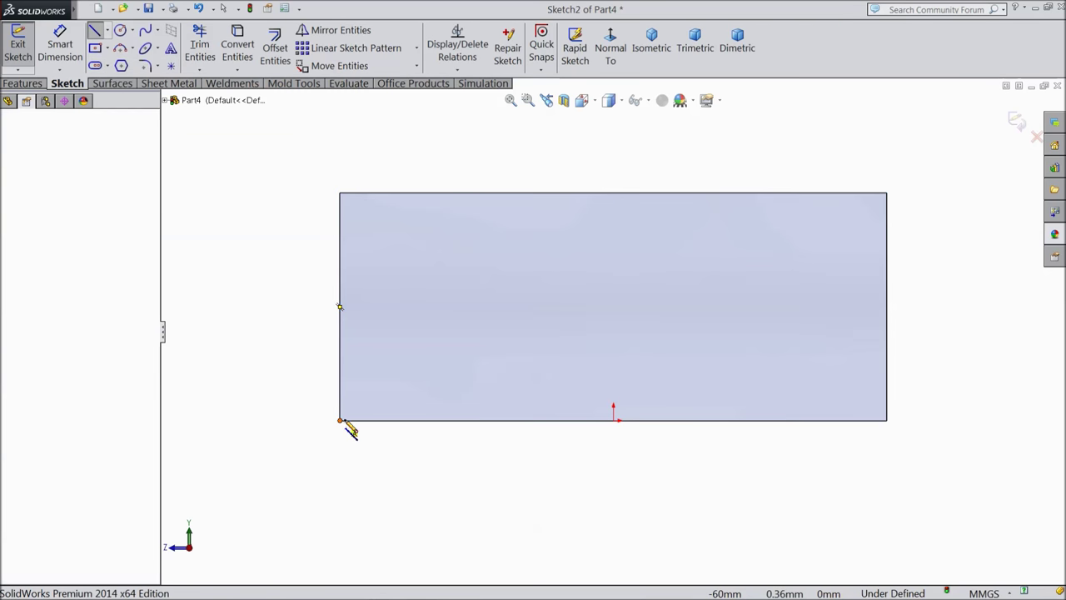
{"action": "left_click", "coordinate": [341, 421]}
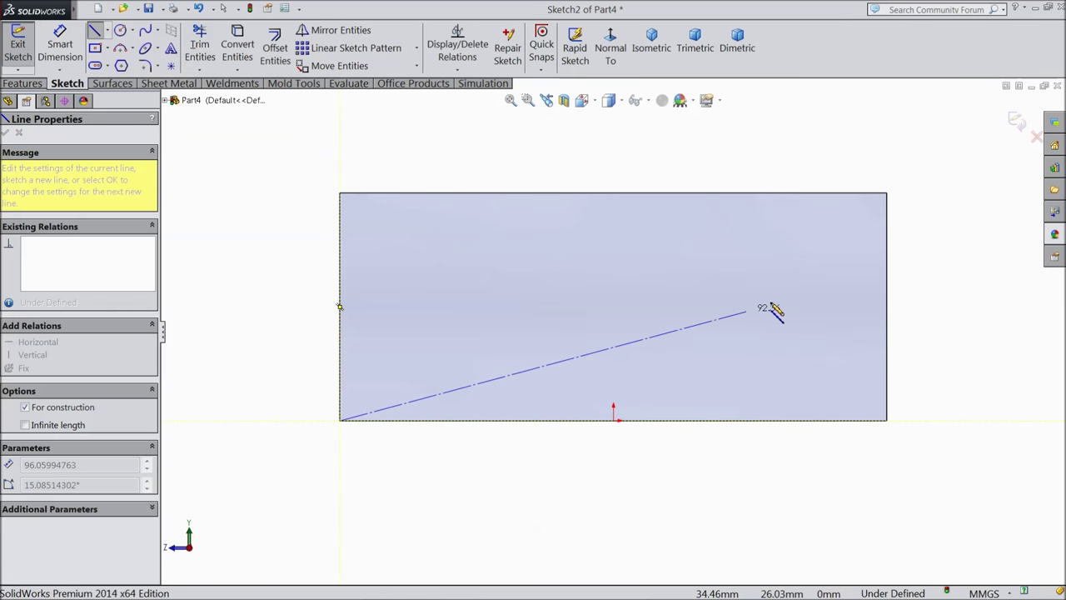
{"action": "left_click", "coordinate": [886, 194]}
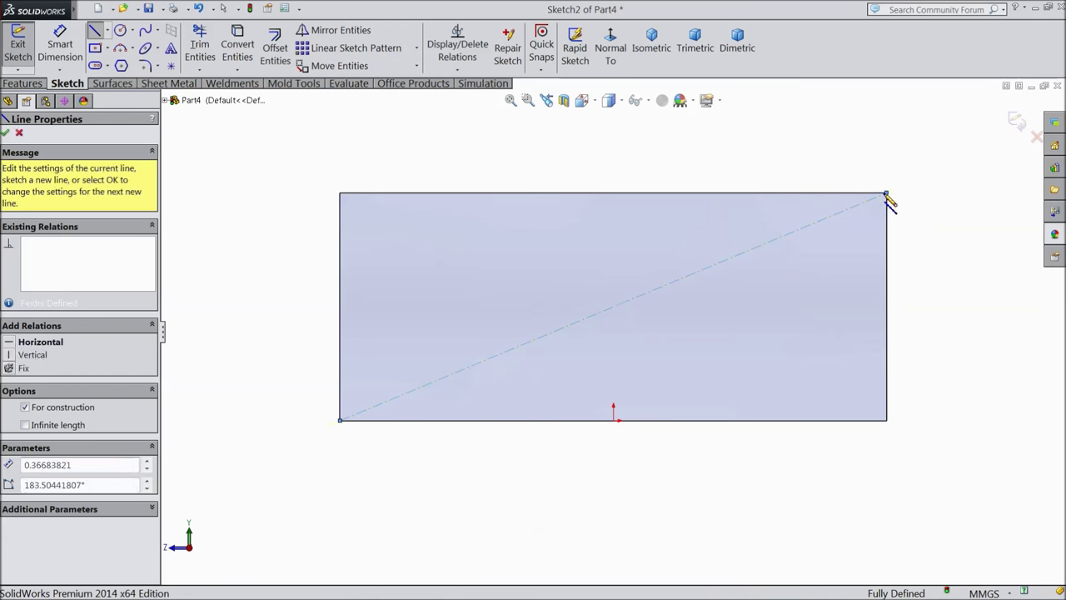
{"action": "right_click", "coordinate": [708, 111]}
{"action": "left_click", "coordinate": [753, 125]}
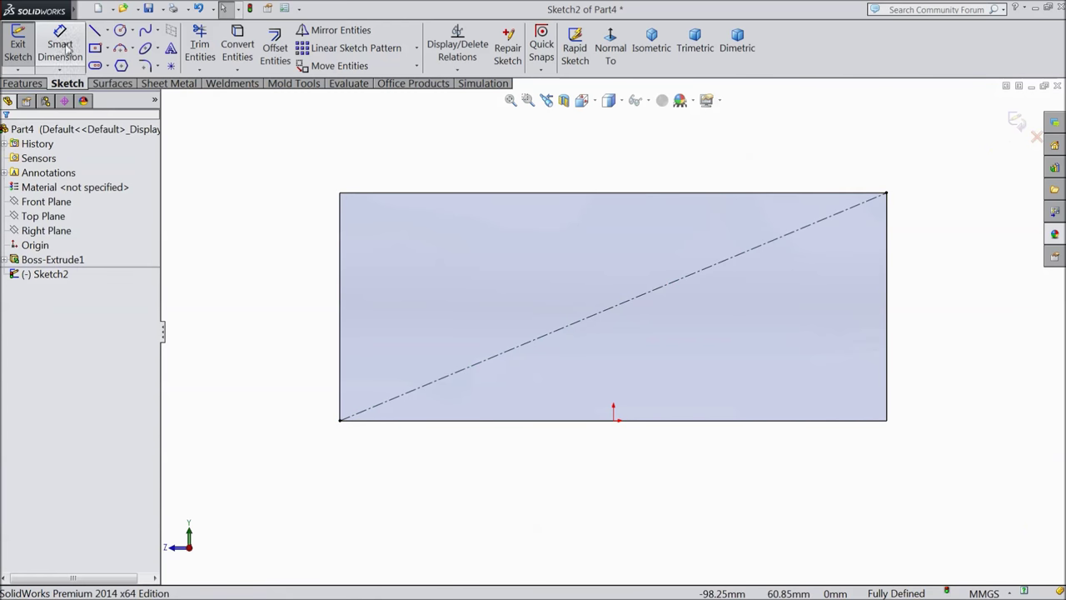
Step: Draw a circle at the centerline's midpoint, dimension it Ø35 mm, and exit the sketch
{"action": "left_click", "coordinate": [121, 30]}
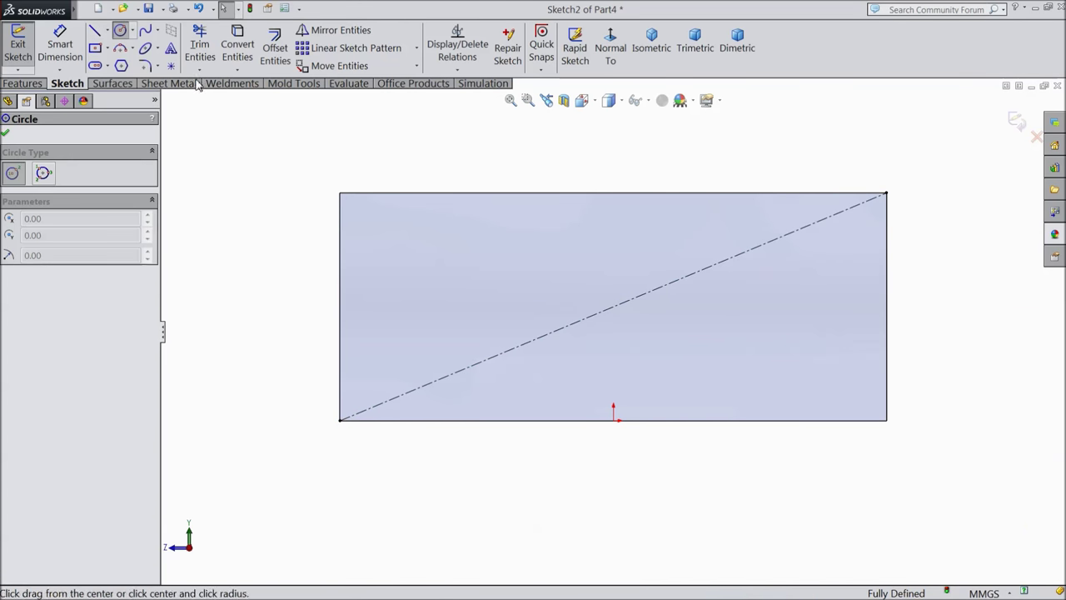
{"action": "left_click", "coordinate": [612, 306]}
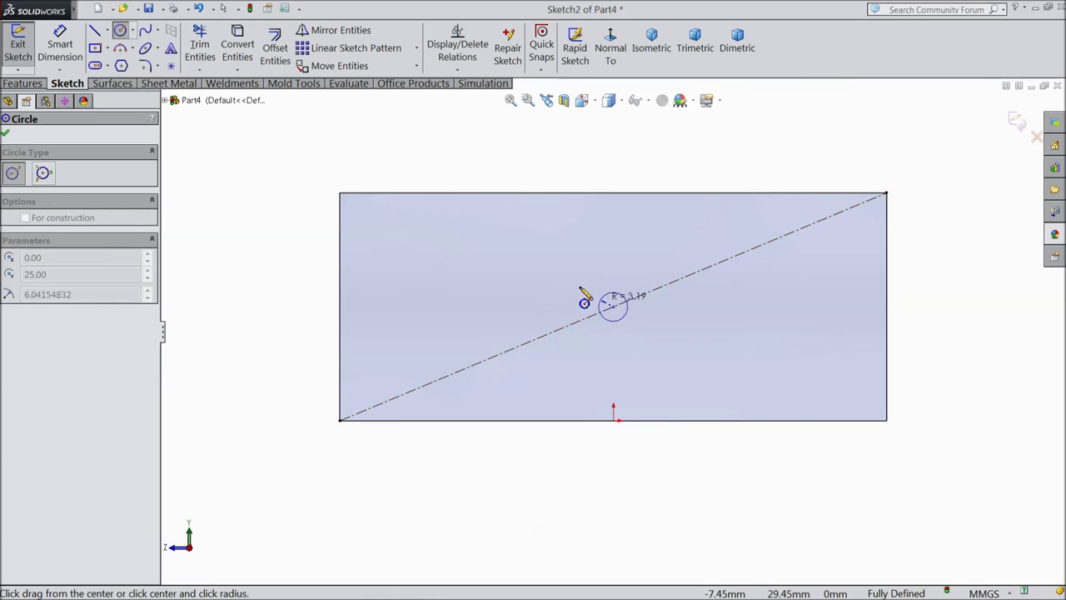
{"action": "left_click", "coordinate": [543, 268]}
{"action": "left_click", "coordinate": [60, 46]}
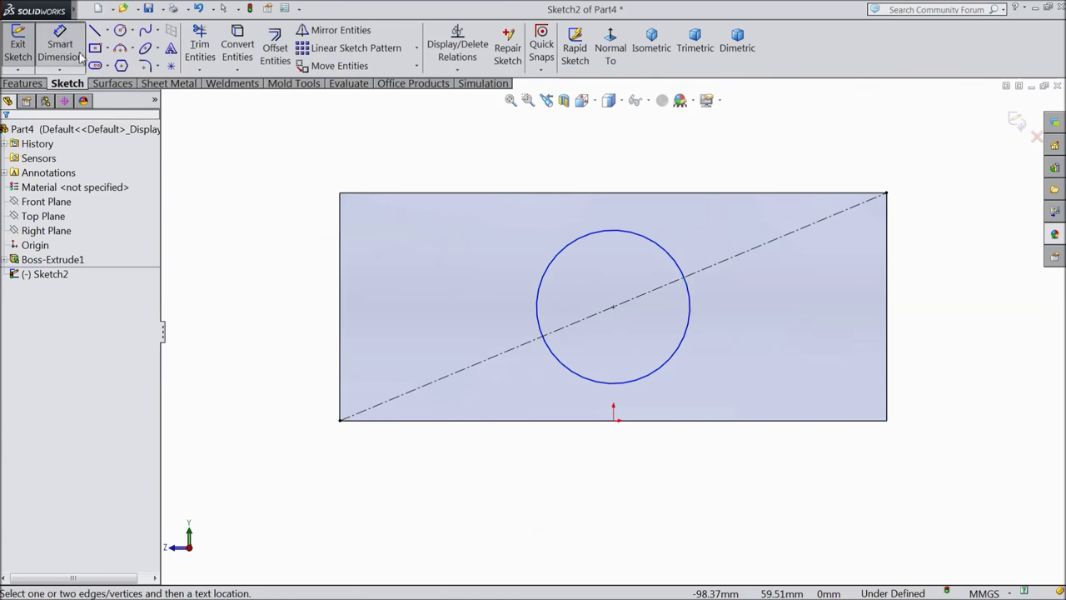
{"action": "left_click", "coordinate": [693, 308]}
{"action": "left_click", "coordinate": [924, 304]}
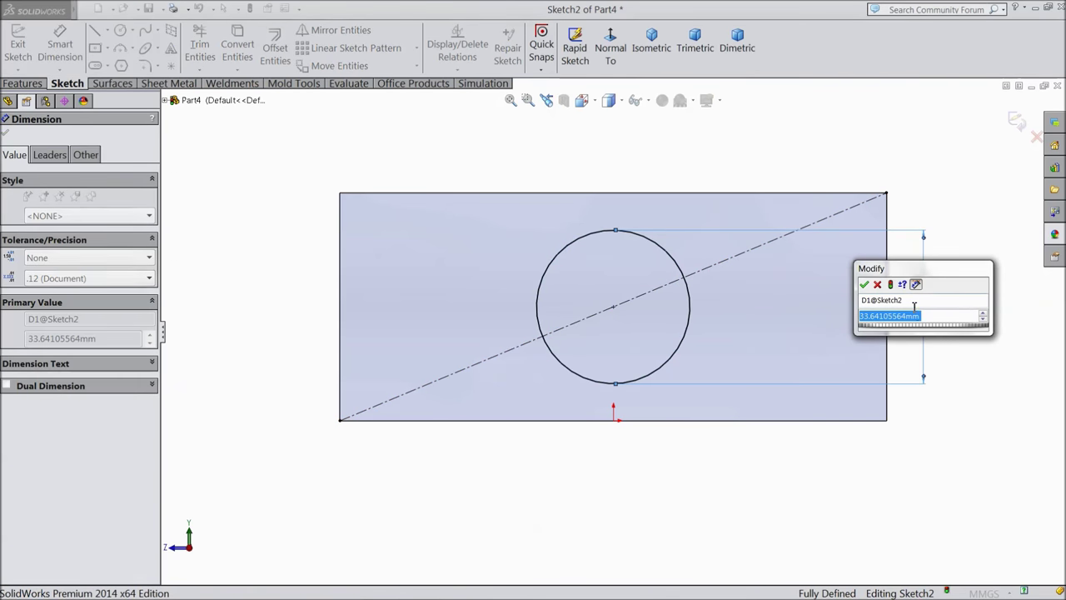
{"action": "type", "text": "35"}
{"action": "left_click", "coordinate": [863, 284]}
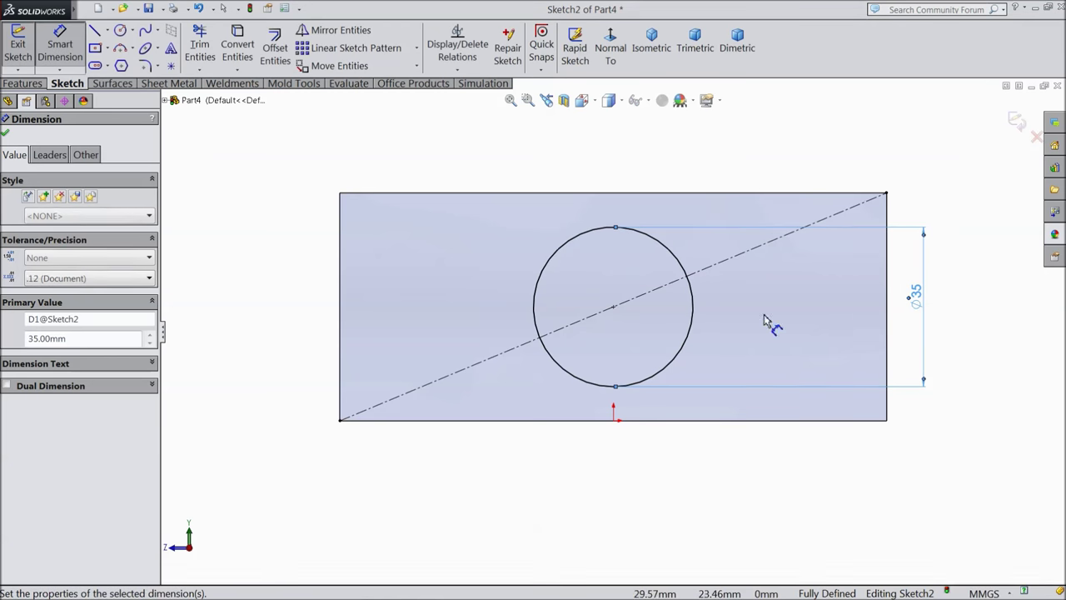
{"action": "left_click", "coordinate": [6, 135]}
{"action": "left_click", "coordinate": [24, 83]}
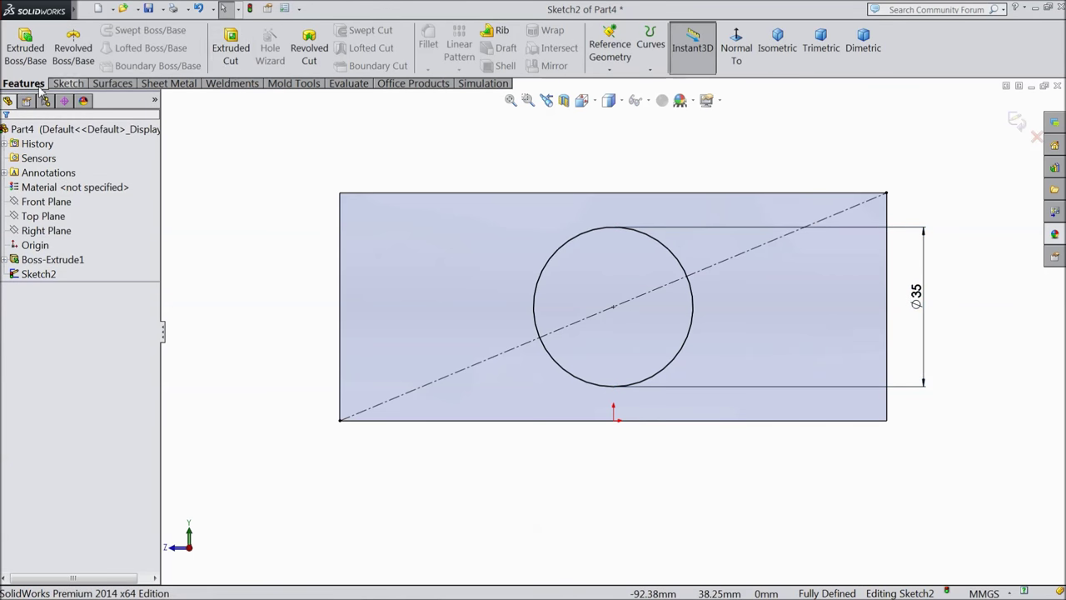
Step: Extrude the Ø35 circle 35 mm into a cylindrical boss, Boss-Extrude2
{"action": "left_click", "coordinate": [27, 54]}
{"action": "left_click", "coordinate": [777, 46]}
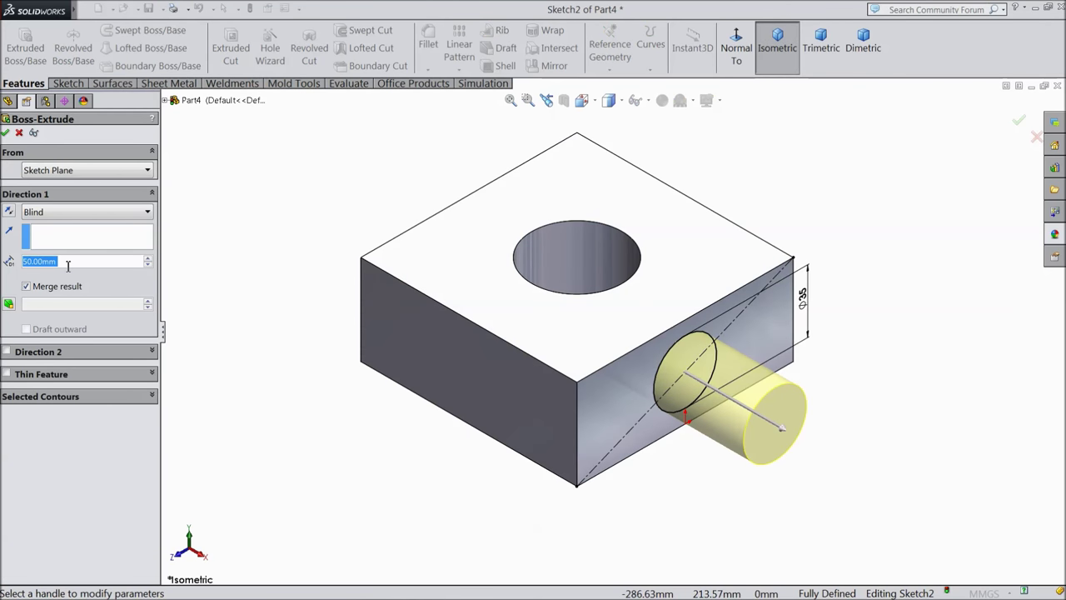
{"action": "type", "text": "35"}
{"action": "key", "text": "Return"}
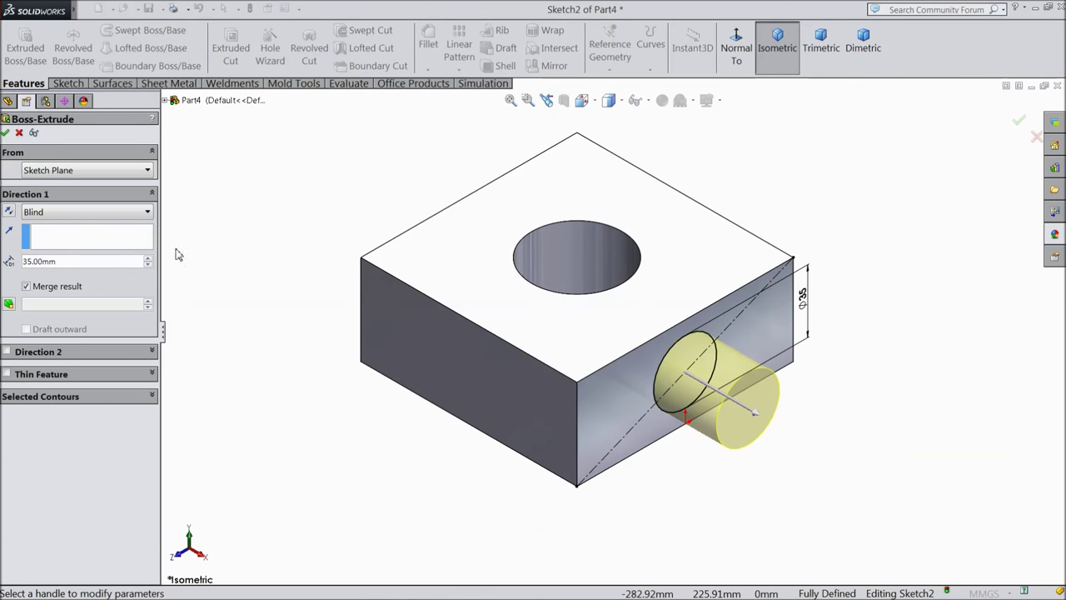
{"action": "left_click", "coordinate": [7, 133]}
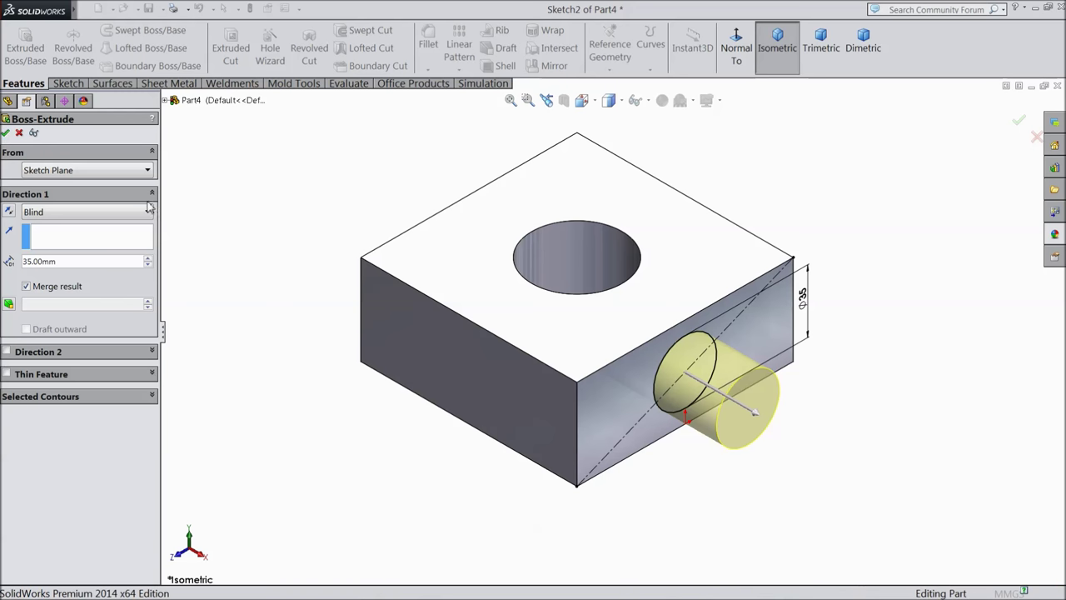
Step: Mirror Boss-Extrude2 across the Right Plane to make the opposite cylinder
{"action": "left_click", "coordinate": [51, 230]}
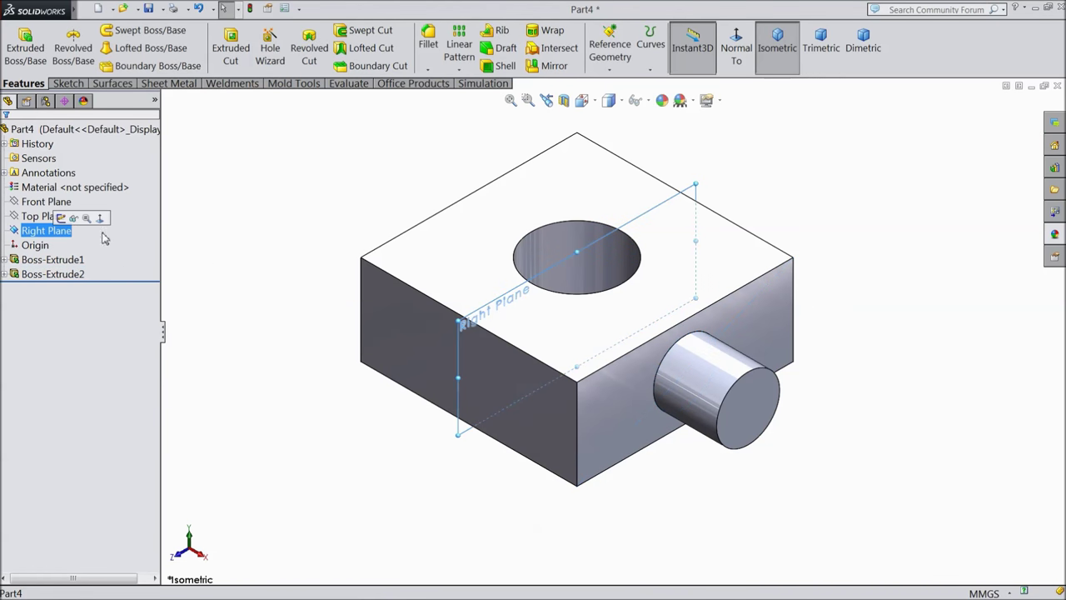
{"action": "left_click", "coordinate": [555, 68]}
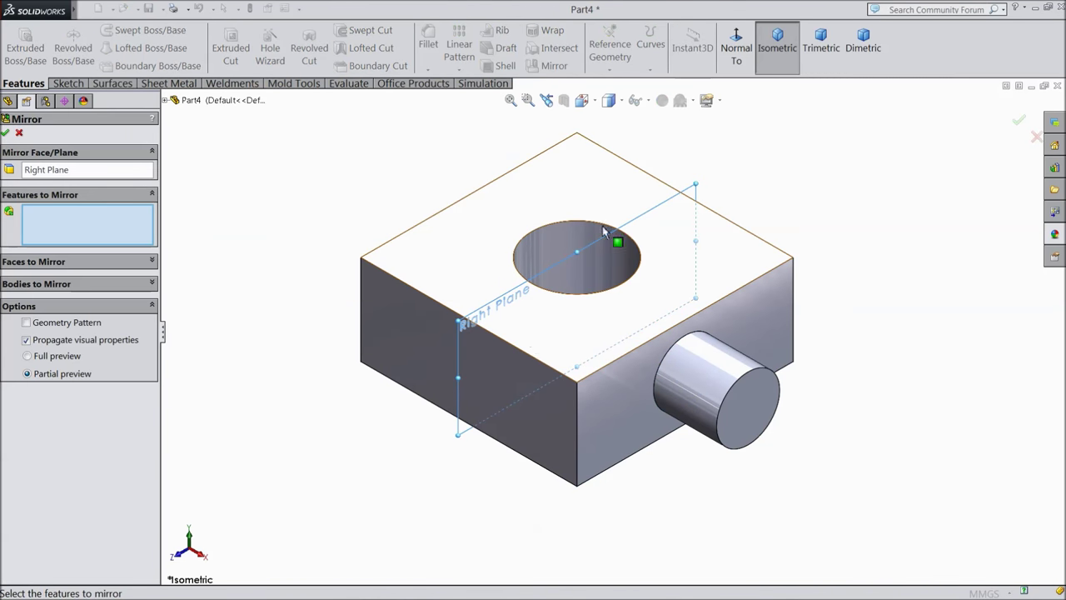
{"action": "left_click", "coordinate": [694, 384]}
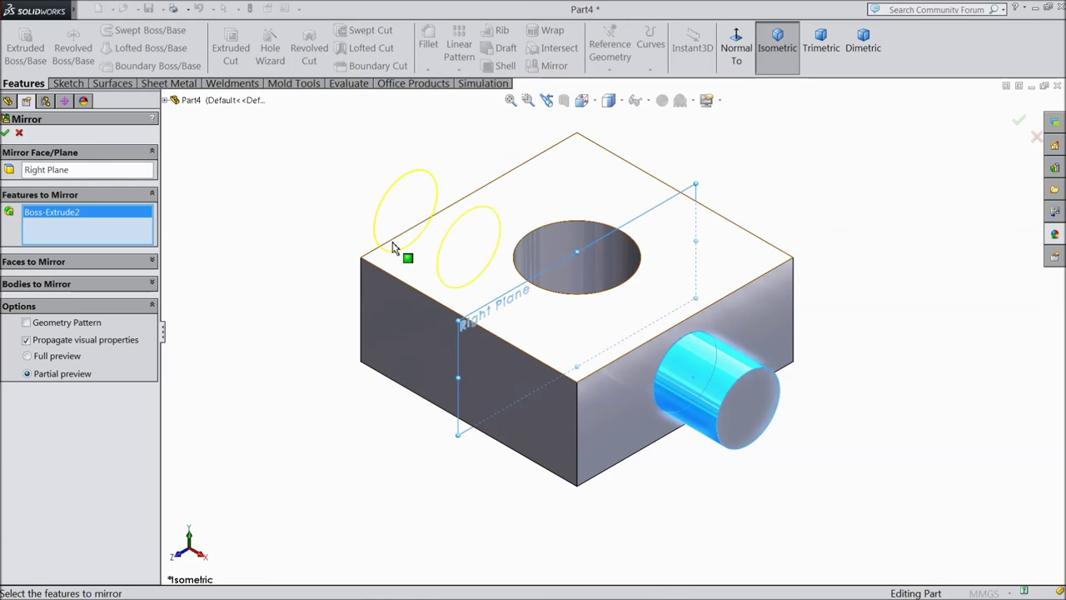
{"action": "left_click", "coordinate": [6, 133]}
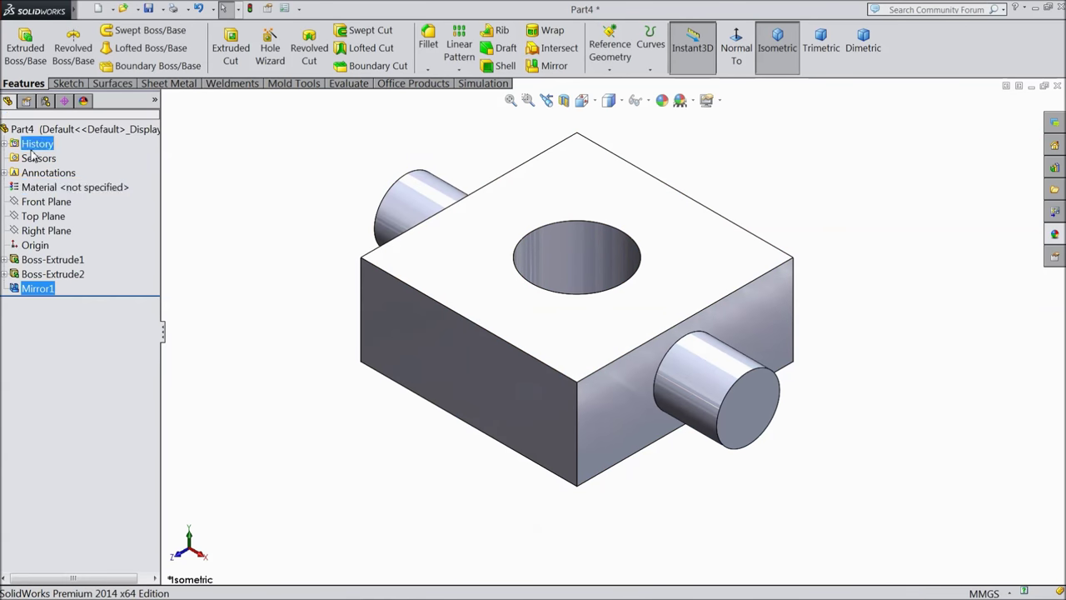
{"action": "mouse_move", "coordinate": [238, 252]}
{"action": "middle_mouse_down"}
{"action": "mouse_move", "coordinate": [333, 302]}
{"action": "mouse_move", "coordinate": [250, 266]}
{"action": "mouse_move", "coordinate": [255, 247]}
{"action": "middle_mouse_up"}
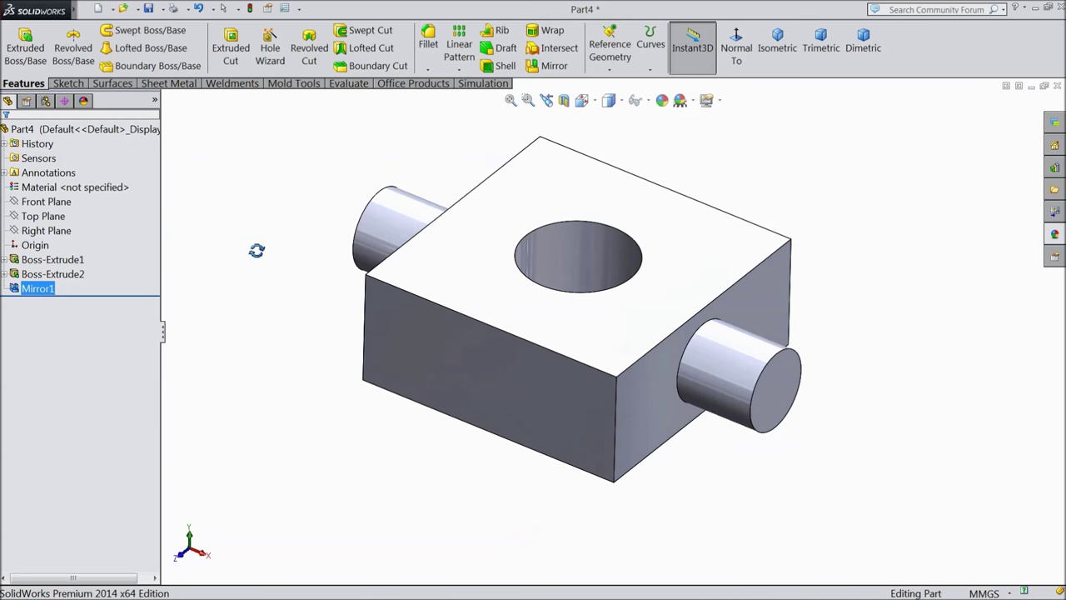
Step: Fillet both cylinder-to-block edges at 2 mm
{"action": "left_click", "coordinate": [428, 50]}
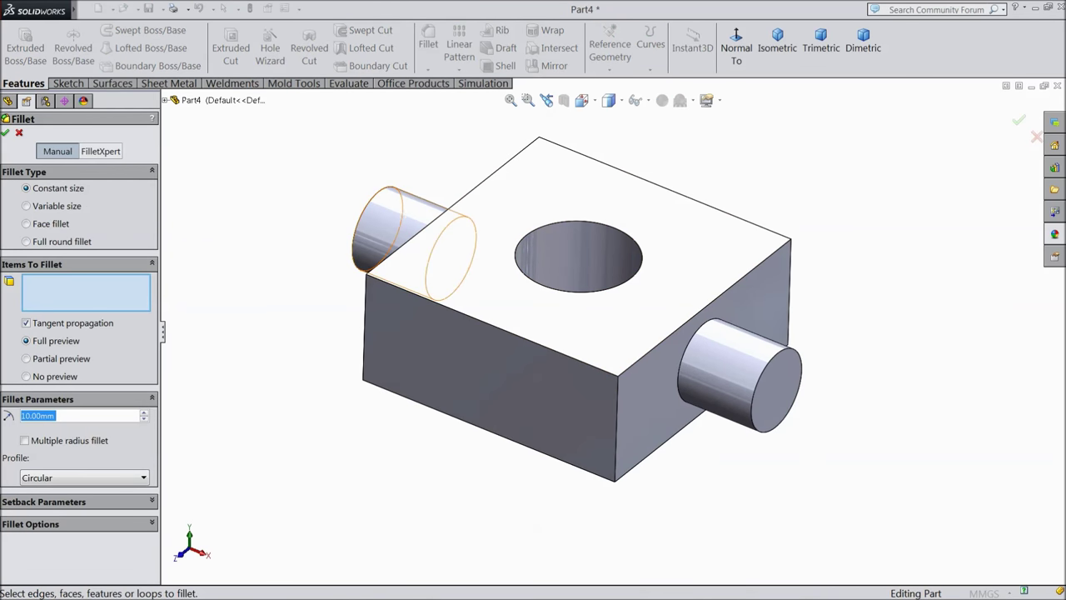
{"action": "type", "text": "2"}
{"action": "scroll", "coordinate": [557, 295], "scroll_direction": "down", "scroll_amount": 3}
{"action": "left_click", "coordinate": [746, 398]}
{"action": "mouse_move", "coordinate": [674, 400]}
{"action": "middle_mouse_down"}
{"action": "mouse_move", "coordinate": [588, 344]}
{"action": "mouse_move", "coordinate": [609, 352]}
{"action": "middle_mouse_up"}
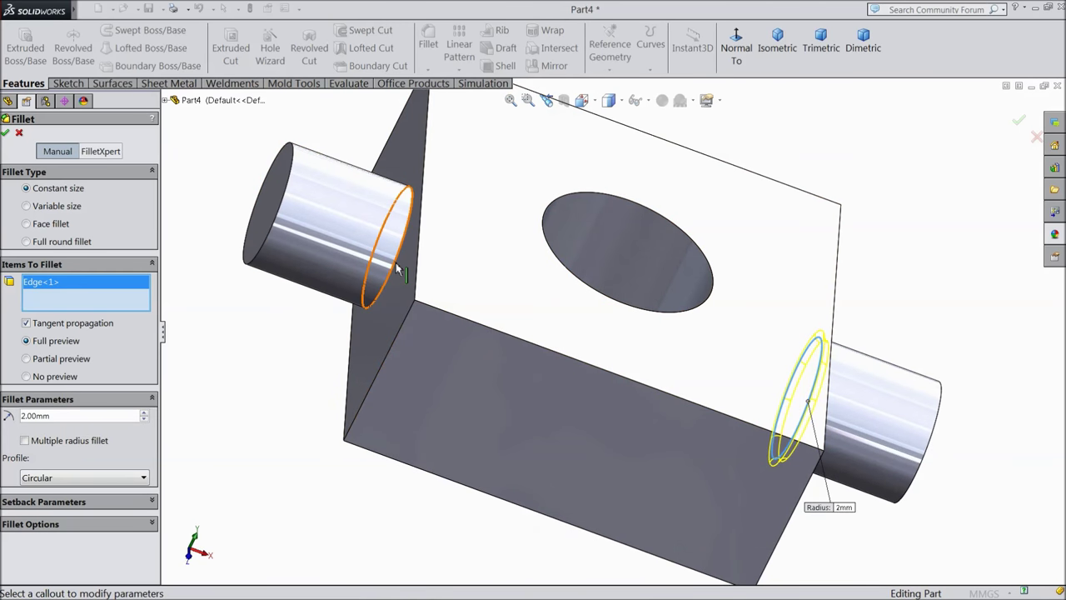
{"action": "left_click", "coordinate": [370, 254]}
{"action": "left_click", "coordinate": [7, 132]}
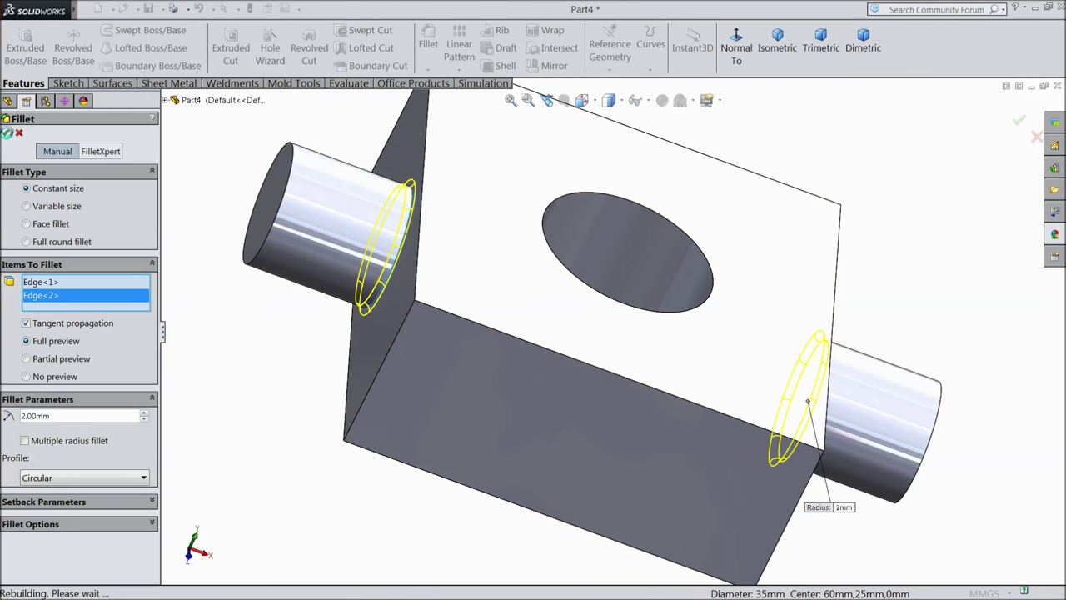
Step: Chamfer both cylinder end edges at 3 mm × 45°
{"action": "left_click", "coordinate": [427, 71]}
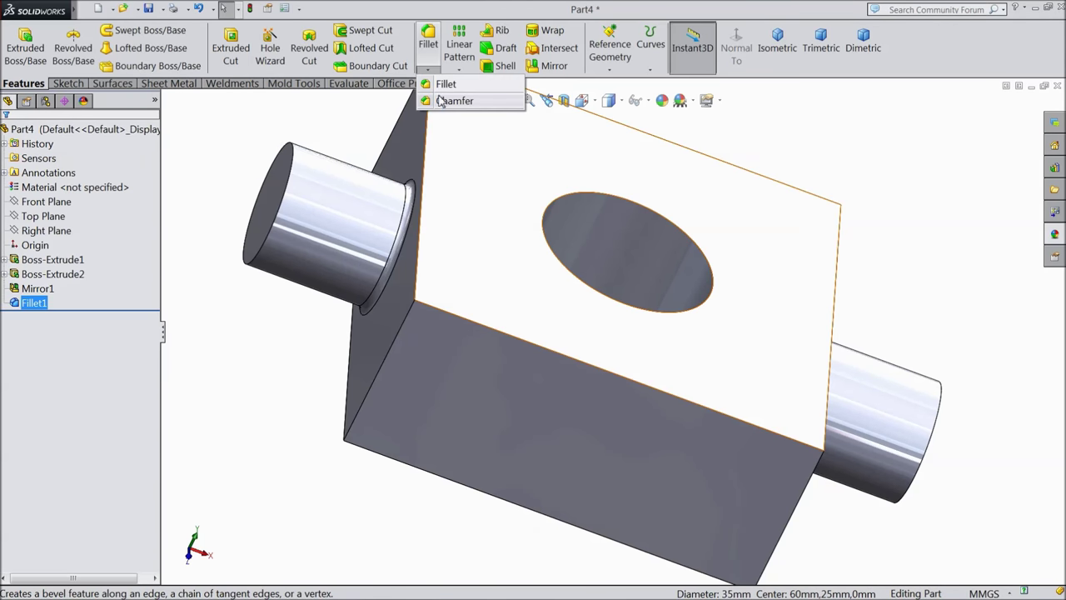
{"action": "left_click", "coordinate": [440, 101]}
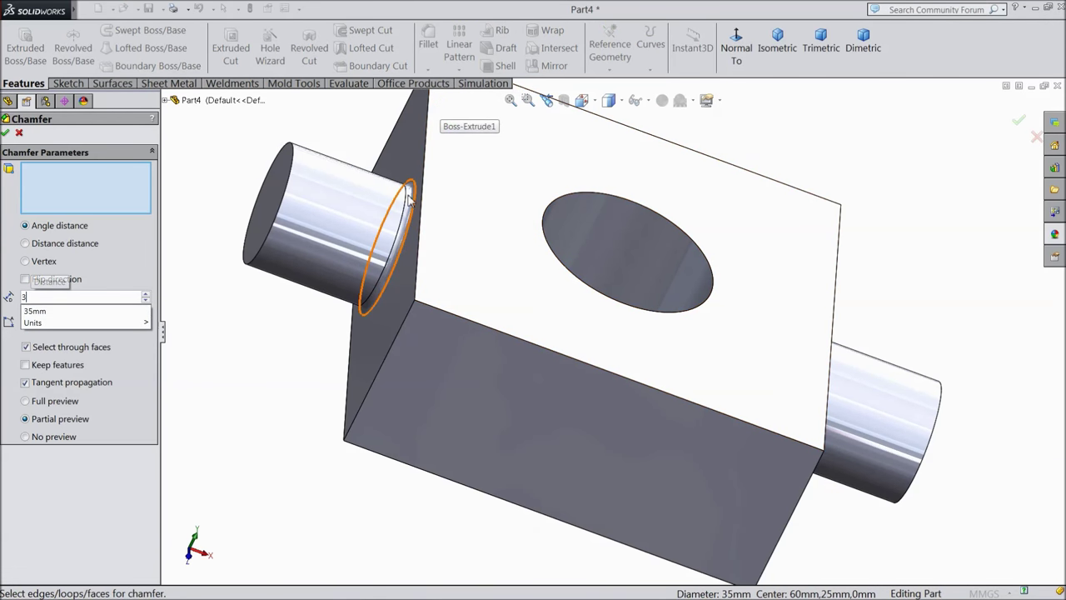
{"action": "left_click", "coordinate": [265, 234]}
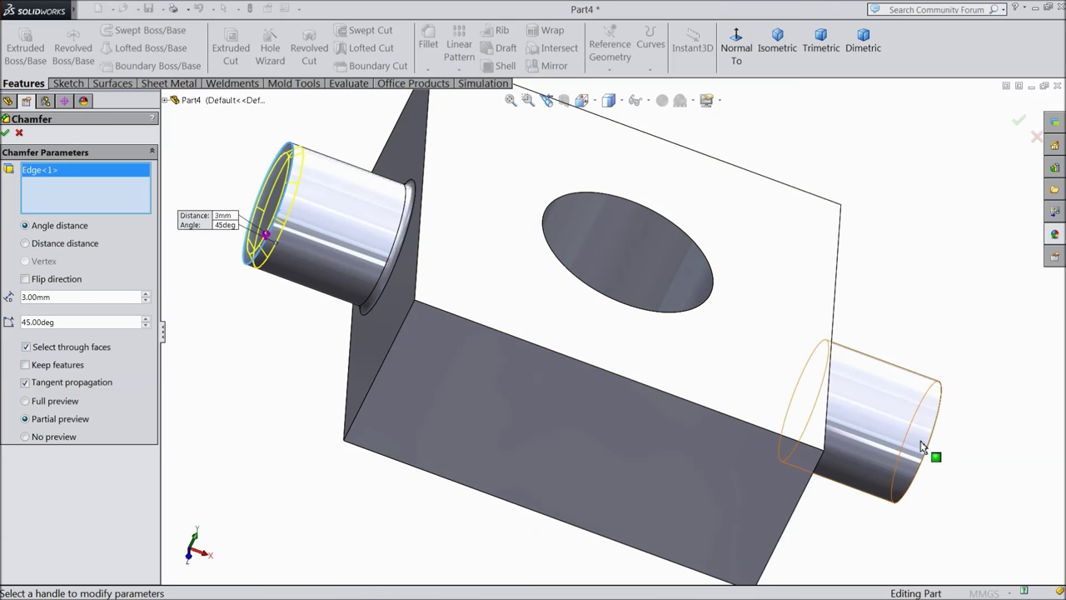
{"action": "left_click", "coordinate": [940, 461]}
{"action": "middle_click_drag", "start_coordinate": [940, 461], "coordinate": [880, 436]}
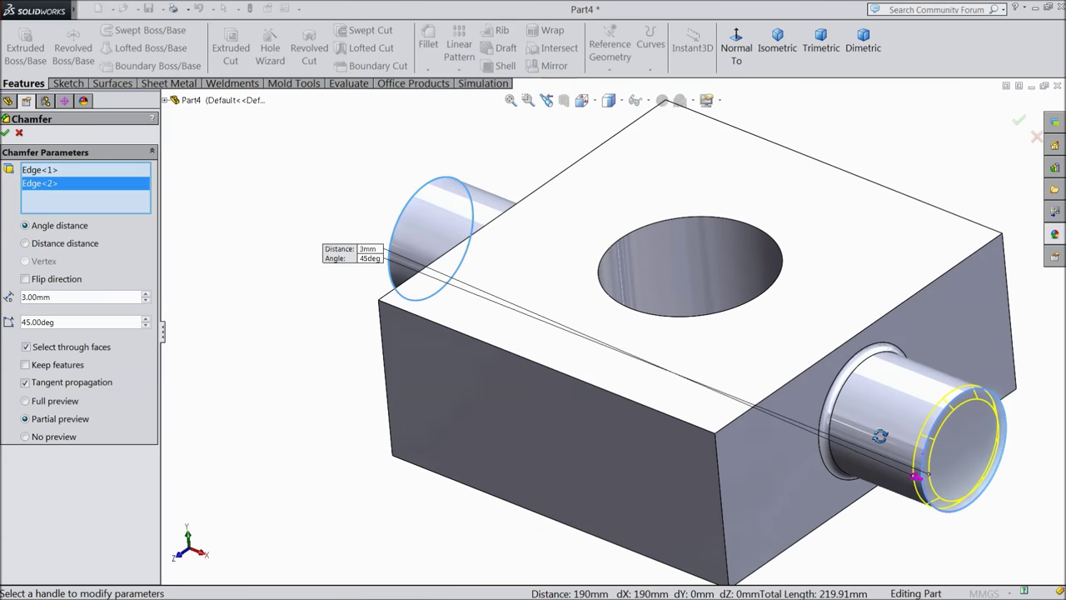
{"action": "left_click", "coordinate": [5, 133]}
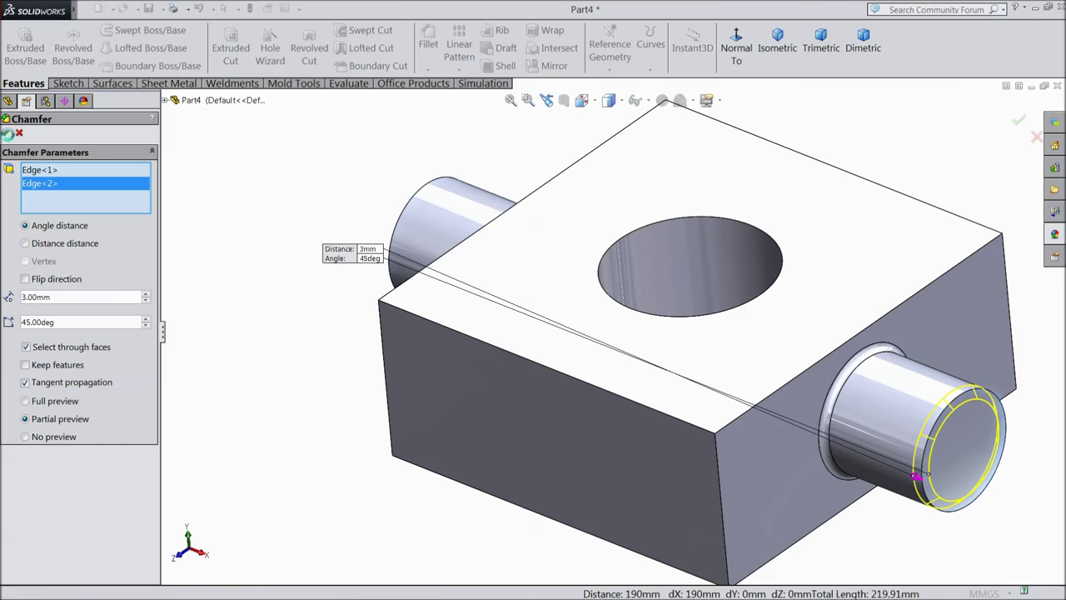
{"action": "mouse_move", "coordinate": [341, 277]}
{"action": "middle_mouse_down"}
{"action": "mouse_move", "coordinate": [416, 274]}
{"action": "mouse_move", "coordinate": [376, 288]}
{"action": "middle_mouse_up"}
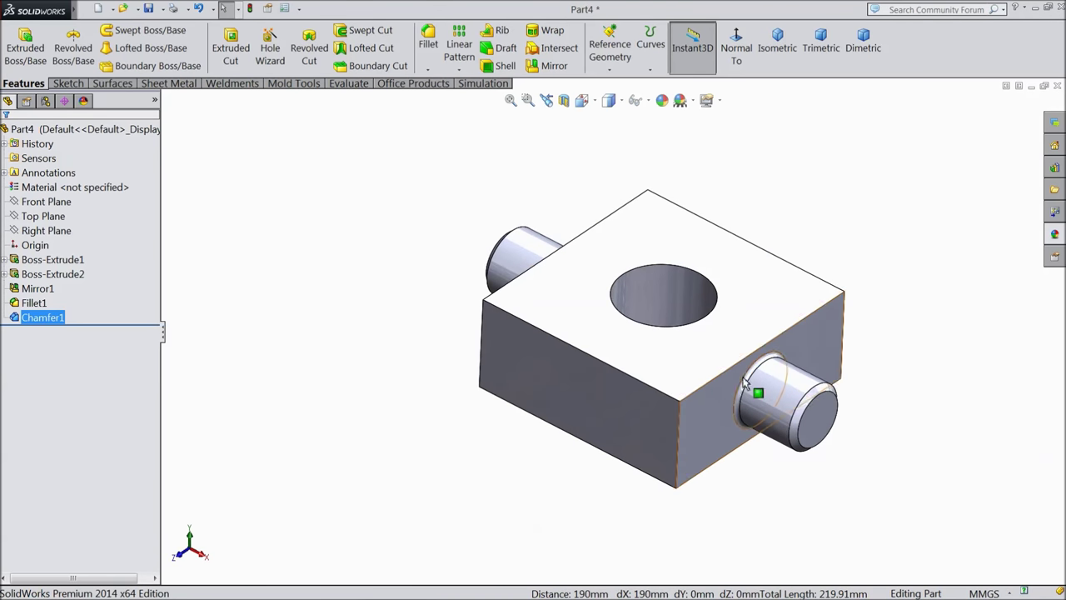
Step: Start a sketch on the Right Plane and draw vertical and horizontal centerlines meeting at the block's top edge
{"action": "scroll", "coordinate": [733, 382], "scroll_direction": "down", "scroll_amount": 3}
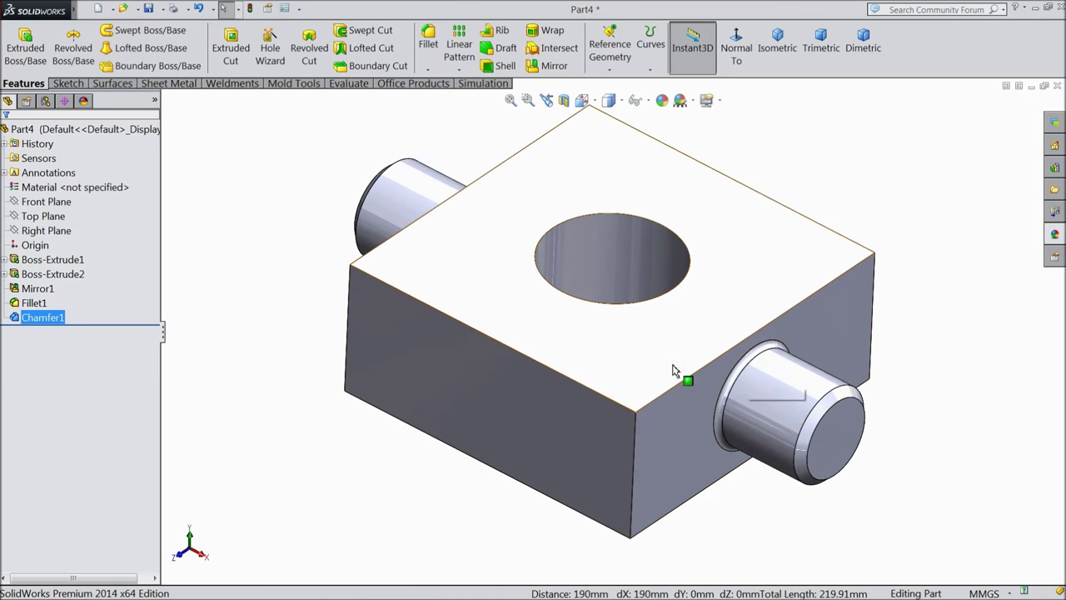
{"action": "left_click", "coordinate": [45, 230]}
{"action": "left_click", "coordinate": [43, 217]}
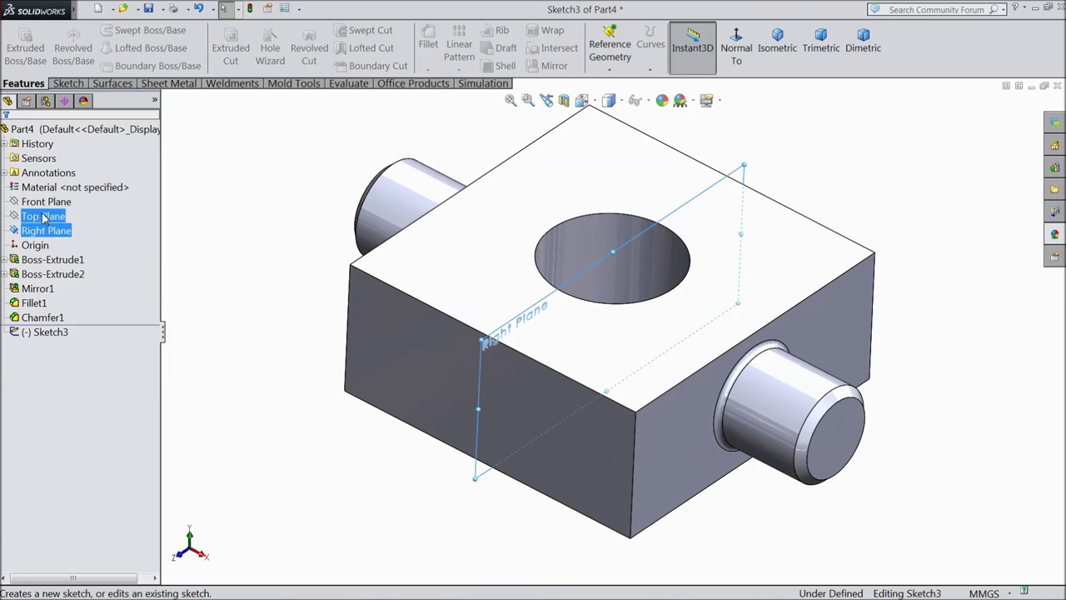
{"action": "left_click", "coordinate": [737, 50]}
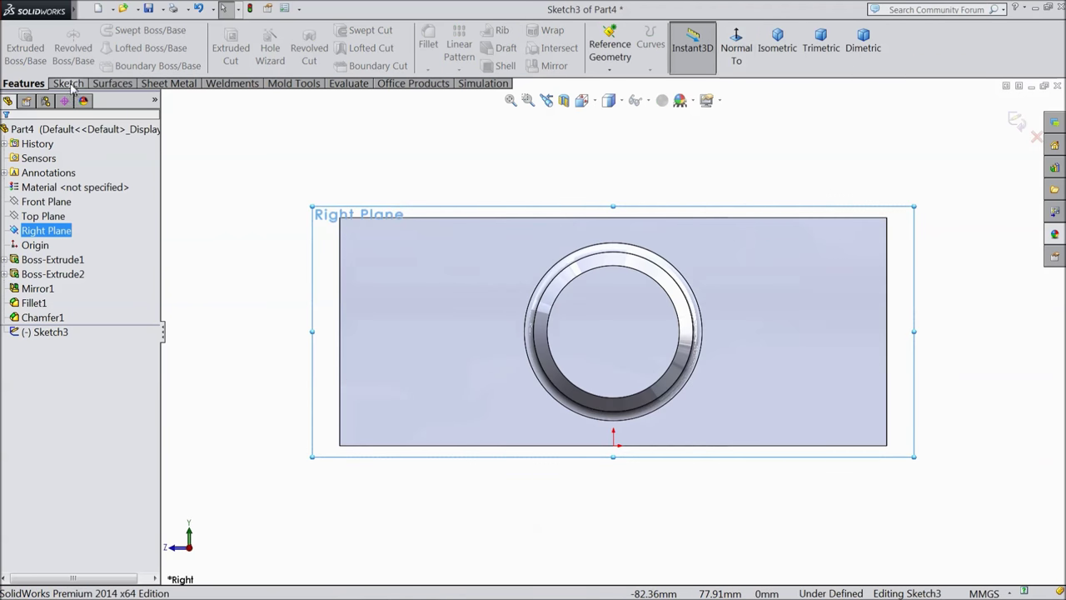
{"action": "left_click", "coordinate": [70, 84]}
{"action": "left_click", "coordinate": [108, 32]}
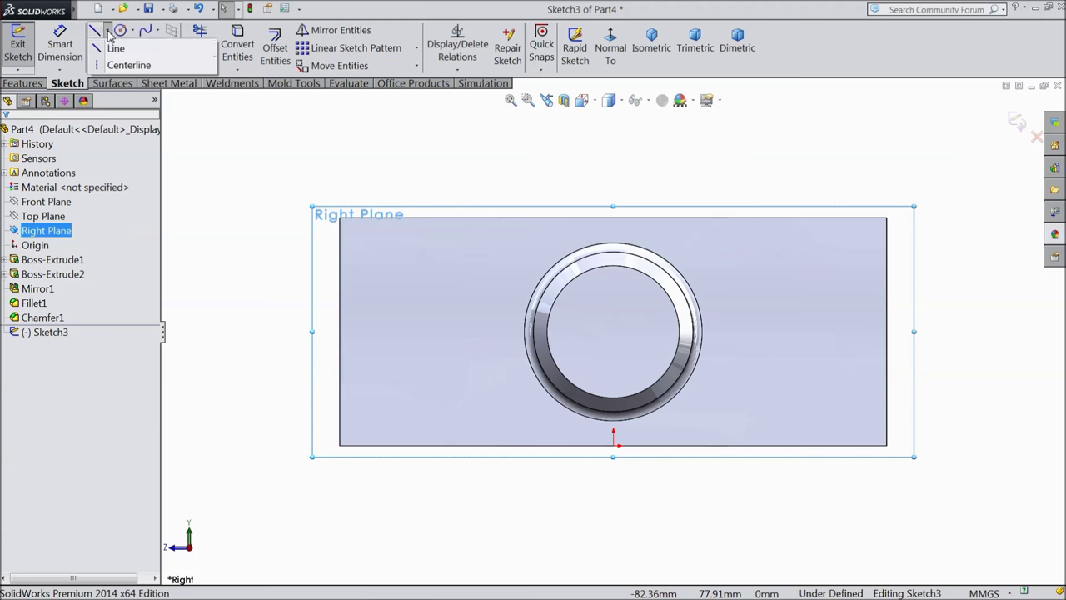
{"action": "left_click", "coordinate": [116, 64]}
{"action": "scroll", "coordinate": [429, 204], "scroll_direction": "down", "scroll_amount": 2}
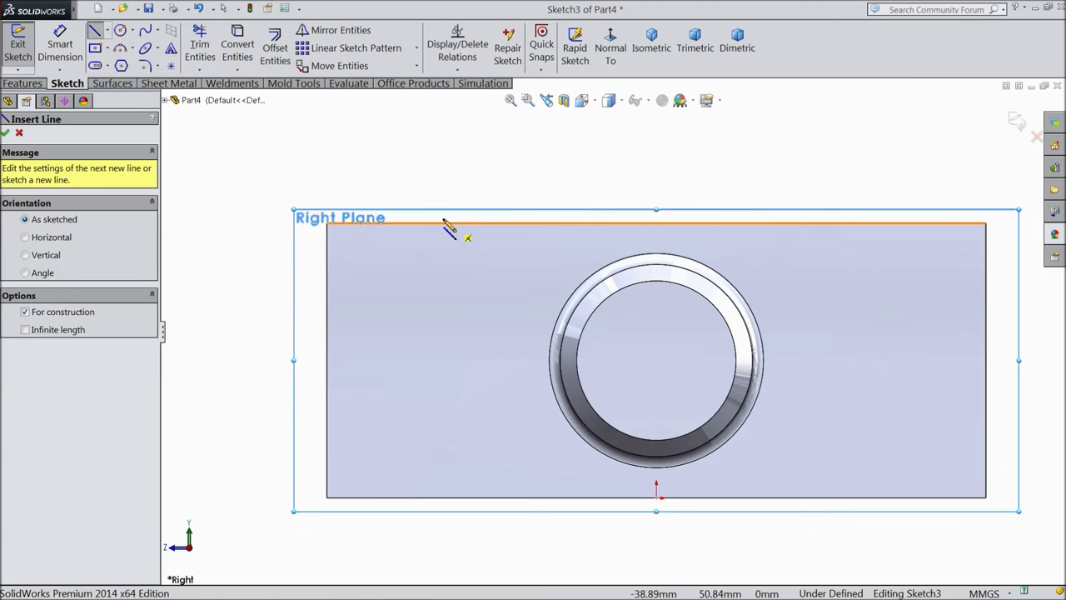
{"action": "left_click", "coordinate": [414, 182]}
{"action": "left_click", "coordinate": [413, 258]}
{"action": "left_click", "coordinate": [275, 257]}
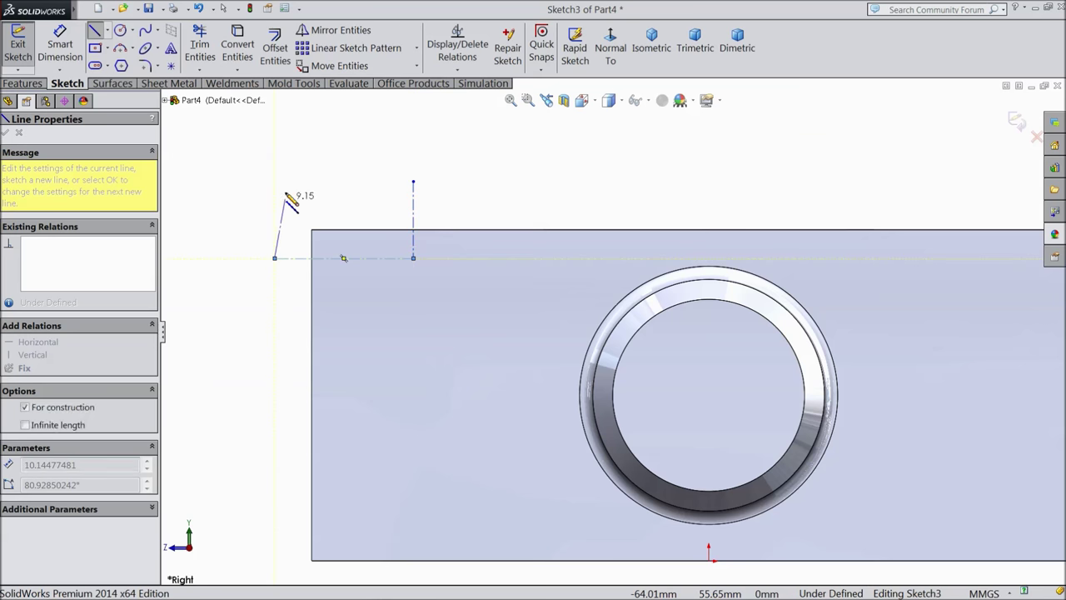
{"action": "right_click", "coordinate": [280, 100]}
{"action": "left_click", "coordinate": [316, 114]}
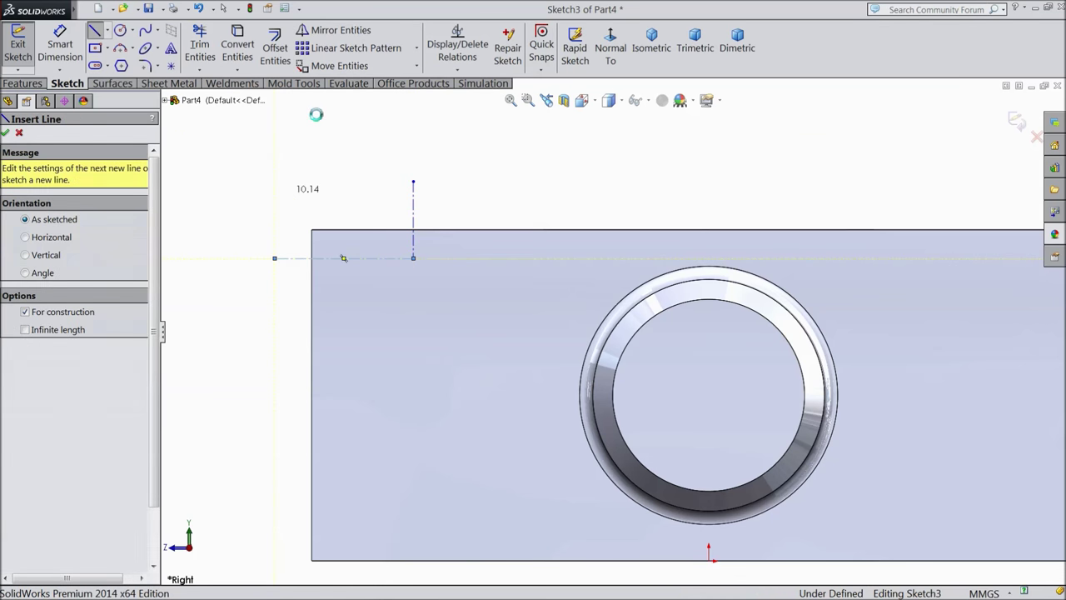
Step: Draw a circle centred on the vertical centerline, passing through the centerline corner
{"action": "left_click", "coordinate": [120, 31]}
{"action": "left_click", "coordinate": [413, 200]}
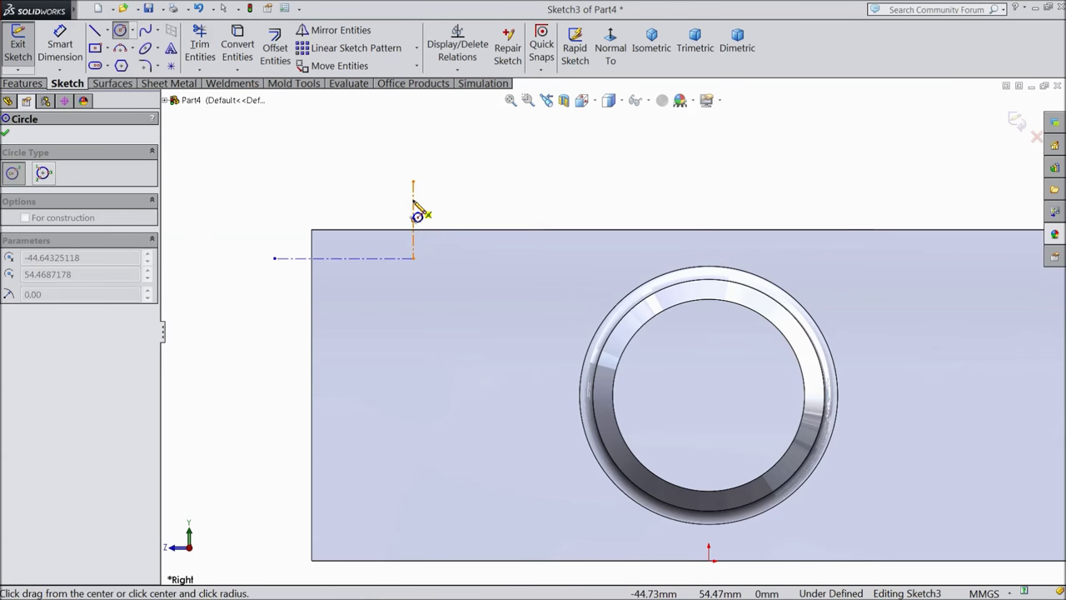
{"action": "left_click", "coordinate": [414, 258]}
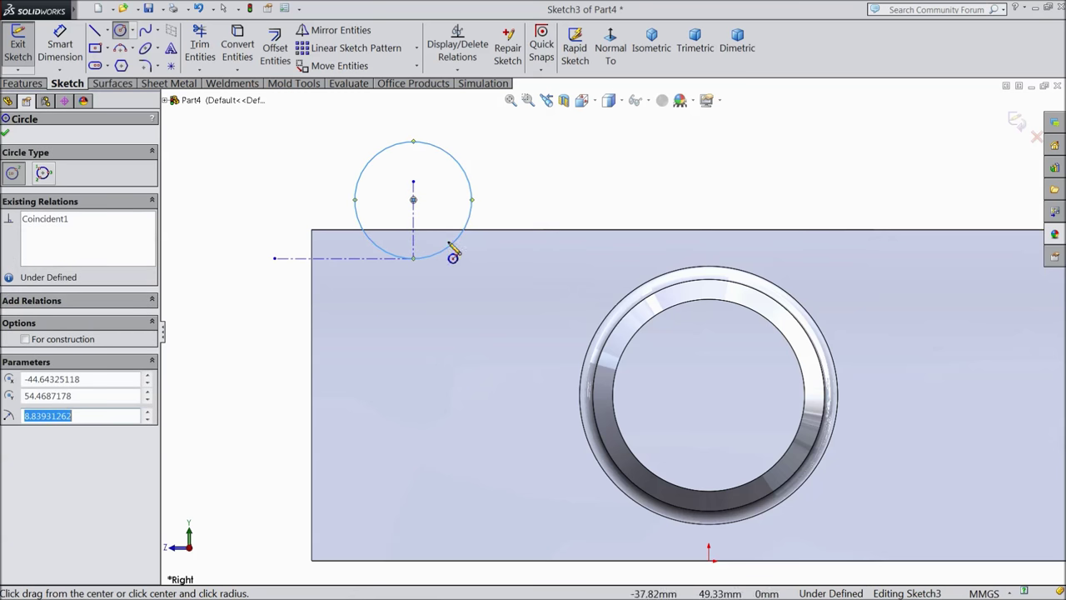
{"action": "right_click", "coordinate": [504, 127]}
{"action": "left_click", "coordinate": [536, 138]}
Step: Dimension the horizontal centerline 6 mm from the top edge and the circle bottom 20 mm from the left edge
{"action": "left_click", "coordinate": [60, 46]}
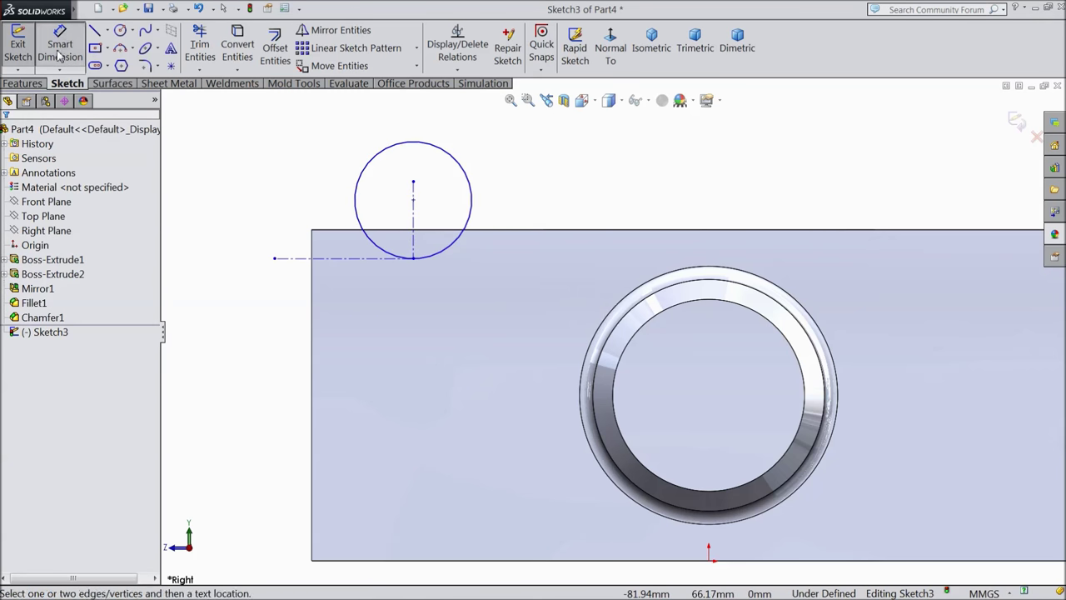
{"action": "scroll", "coordinate": [358, 208], "scroll_direction": "down", "scroll_amount": 2}
{"action": "left_click", "coordinate": [299, 293]}
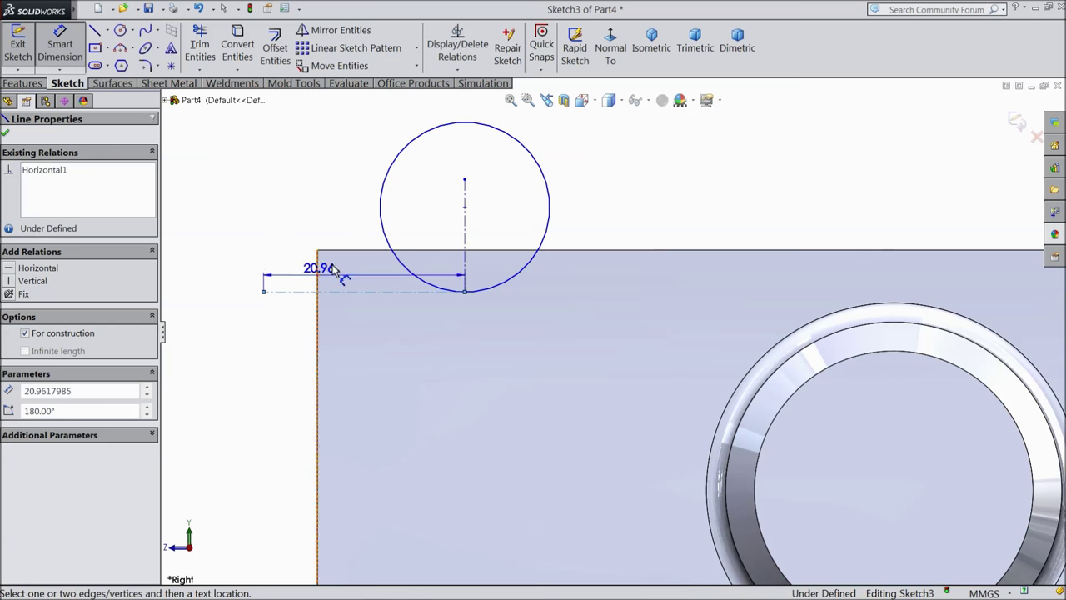
{"action": "left_click", "coordinate": [343, 250]}
{"action": "left_click", "coordinate": [273, 266]}
{"action": "type", "text": "6"}
{"action": "key", "text": "Return"}
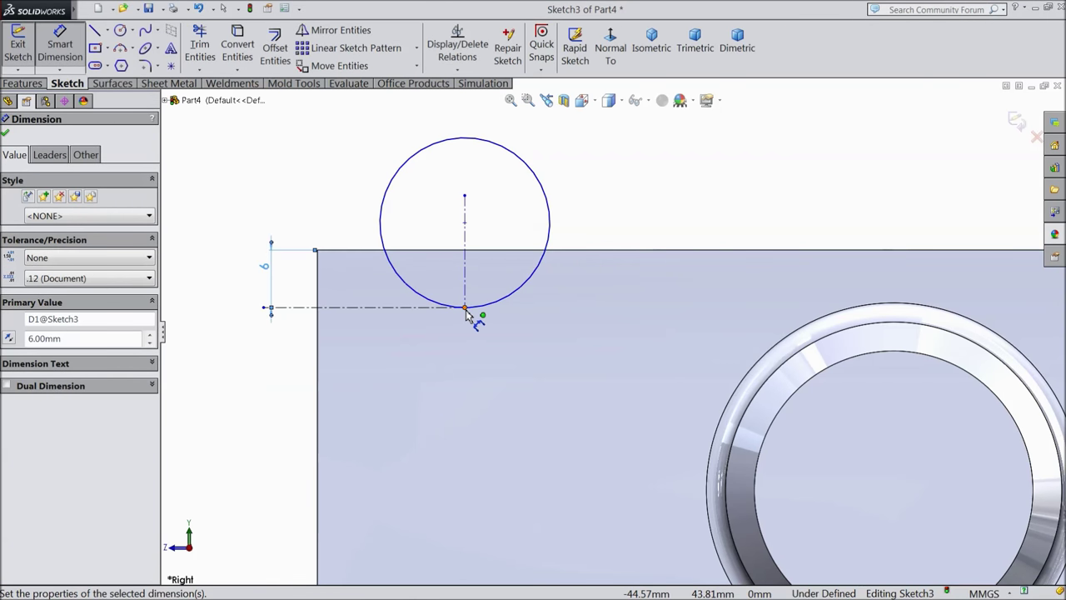
{"action": "left_click", "coordinate": [465, 308]}
{"action": "left_click", "coordinate": [318, 286]}
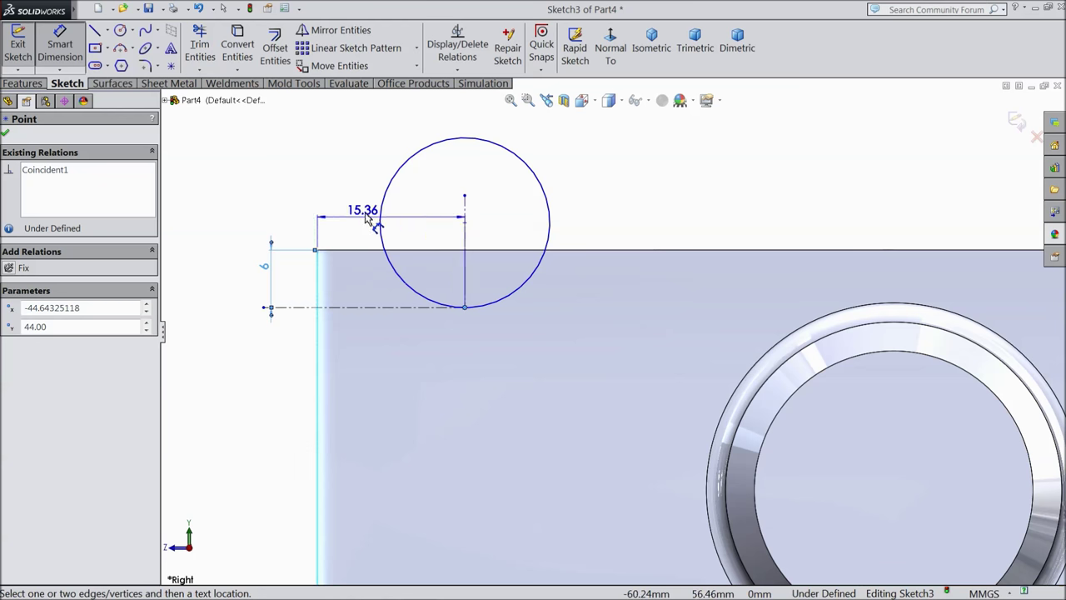
{"action": "key", "text": "z"}
{"action": "left_click", "coordinate": [450, 176]}
{"action": "type", "text": "20"}
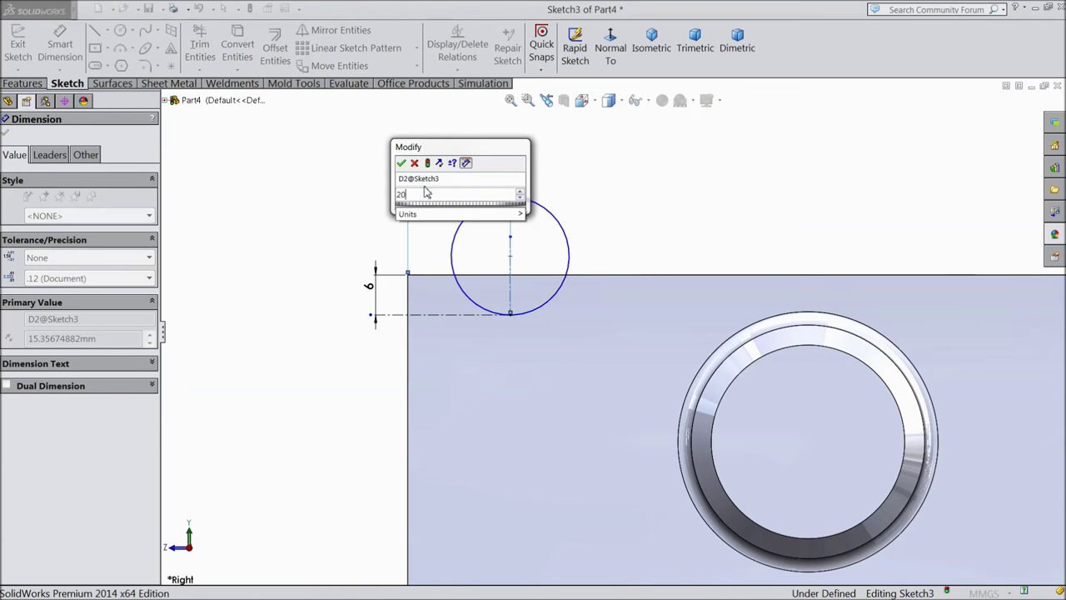
{"action": "left_click", "coordinate": [401, 163]}
Step: Set the circle's diameter to 22 mm
{"action": "scroll", "coordinate": [583, 266], "scroll_direction": "down", "scroll_amount": 2}
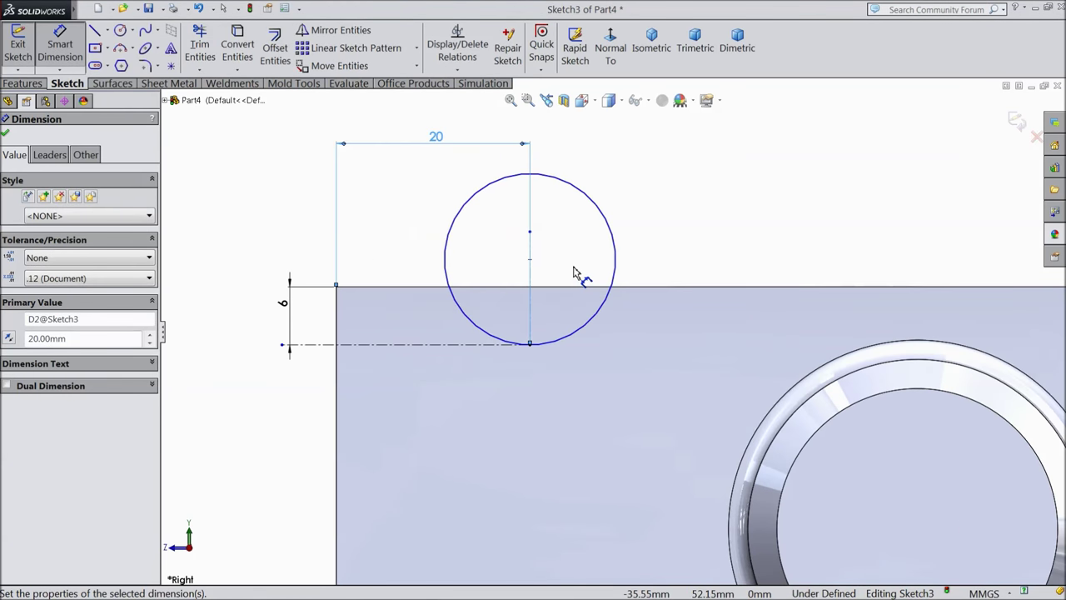
{"action": "left_click", "coordinate": [610, 237]}
{"action": "left_click", "coordinate": [676, 249]}
{"action": "type", "text": "22"}
{"action": "left_click", "coordinate": [618, 234]}
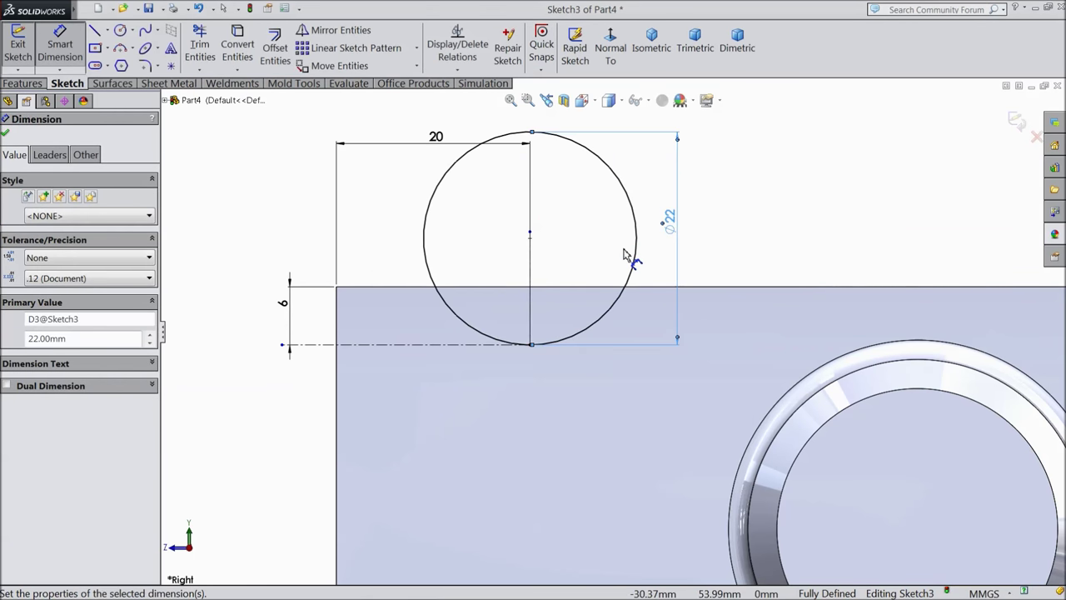
{"action": "left_click", "coordinate": [5, 136]}
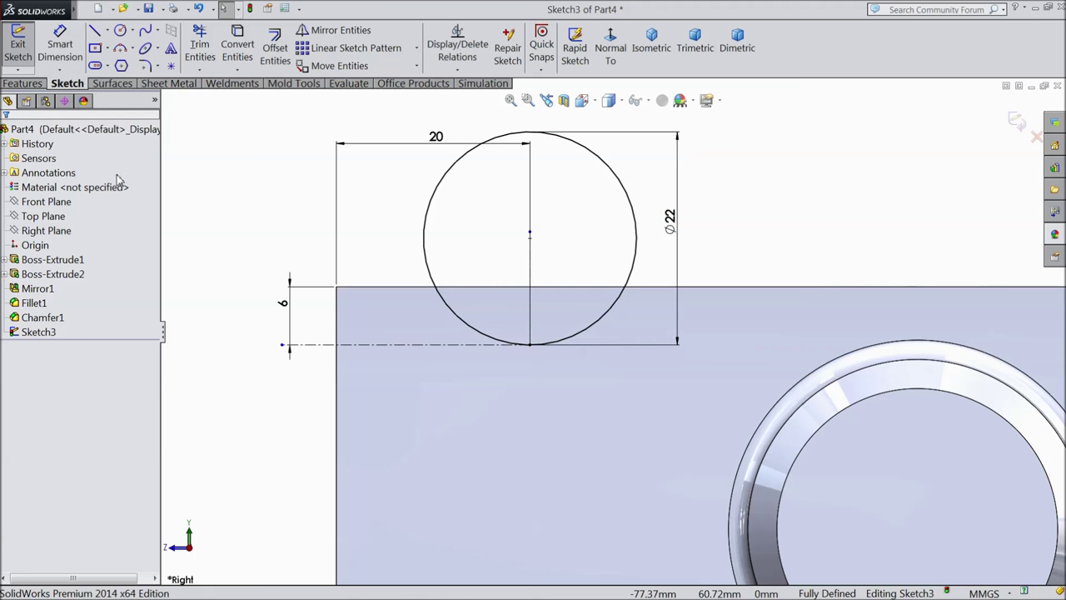
Step: Trim away the circle's arc above the plate's top edge
{"action": "left_click", "coordinate": [96, 31]}
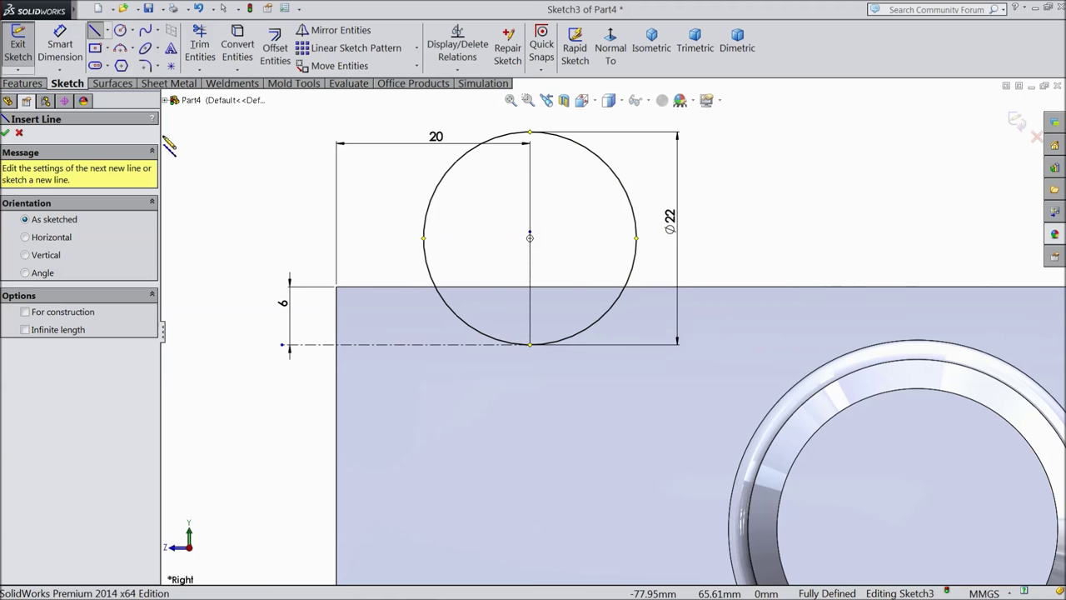
{"action": "left_click", "coordinate": [19, 134]}
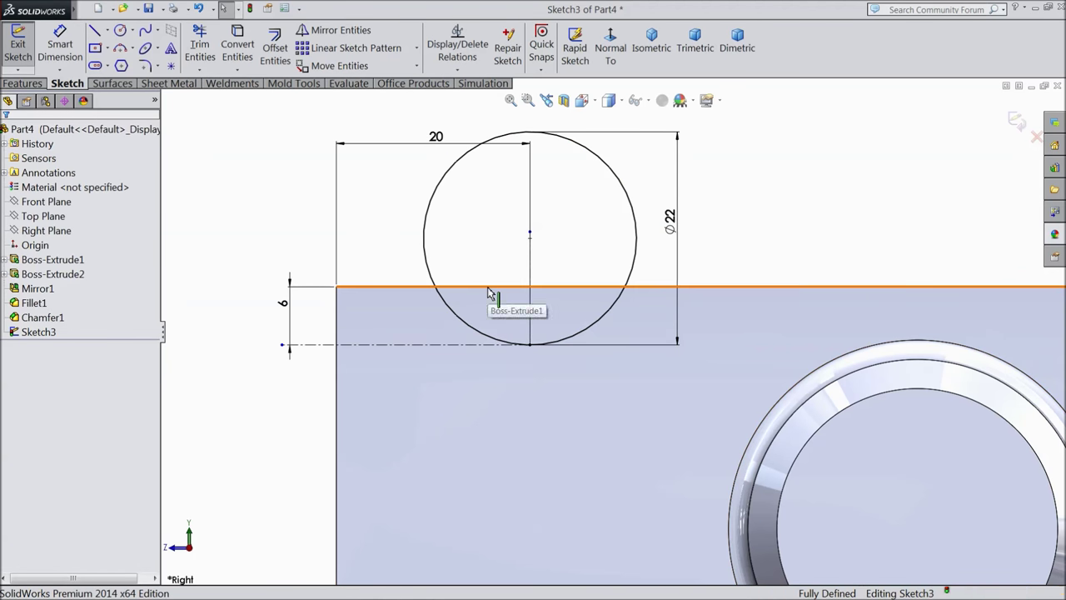
{"action": "left_click", "coordinate": [237, 46]}
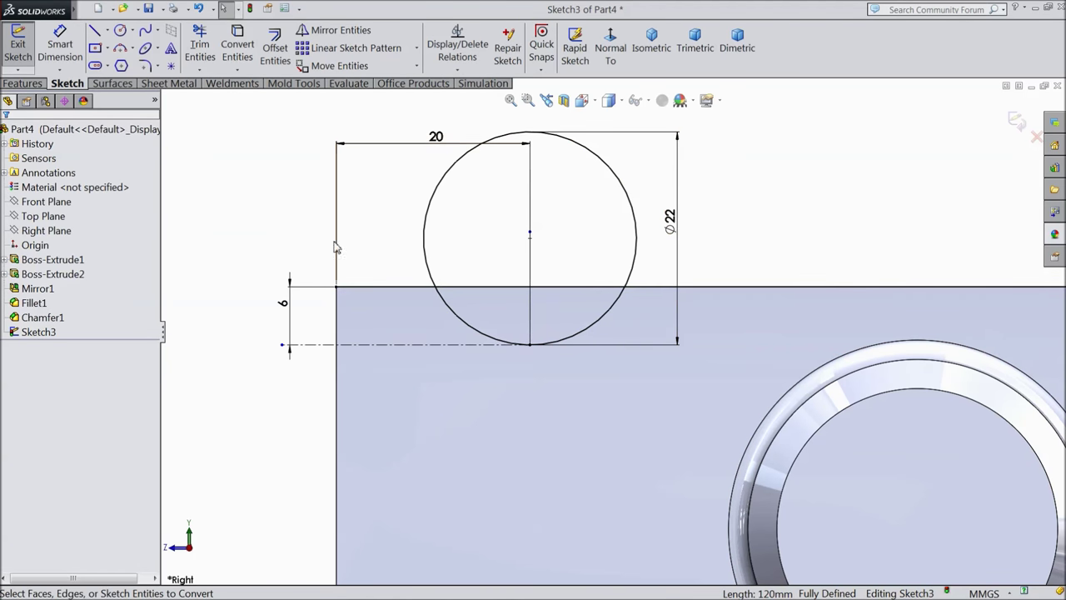
{"action": "left_click", "coordinate": [200, 46]}
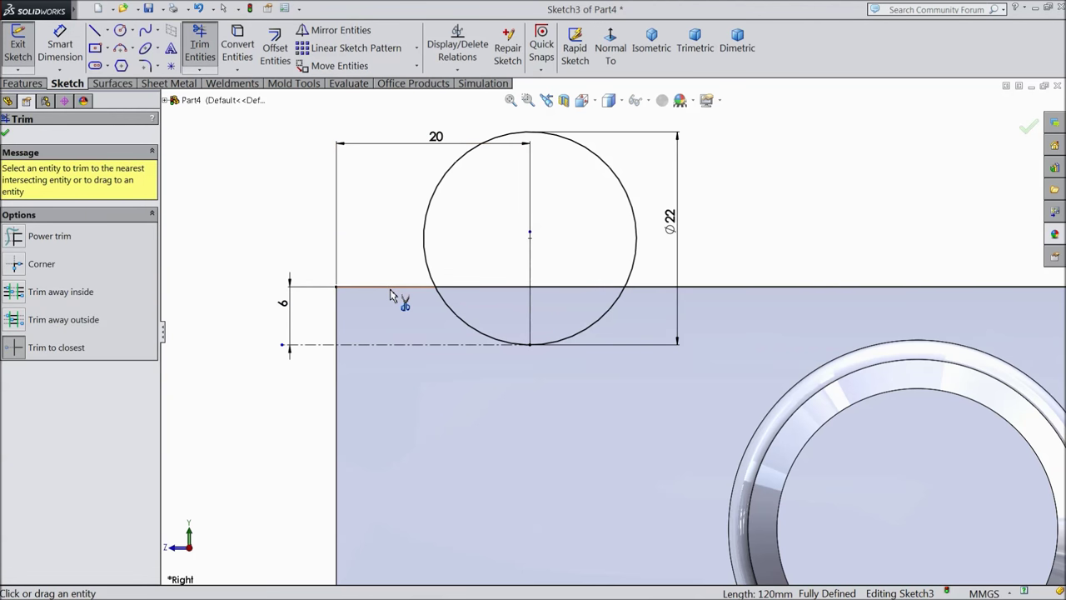
{"action": "left_click", "coordinate": [428, 261]}
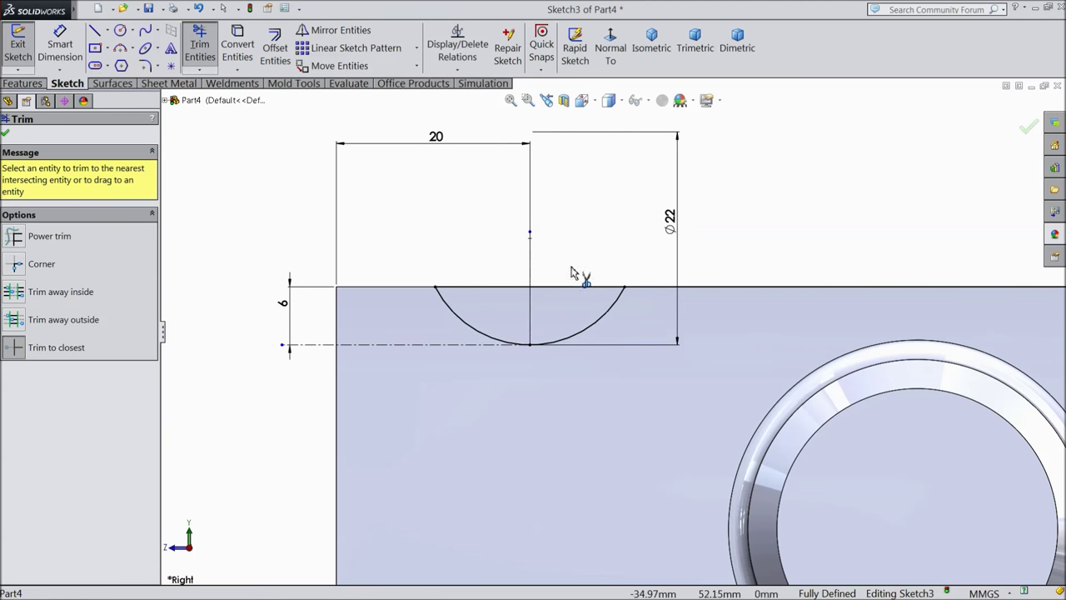
{"action": "left_click", "coordinate": [5, 135]}
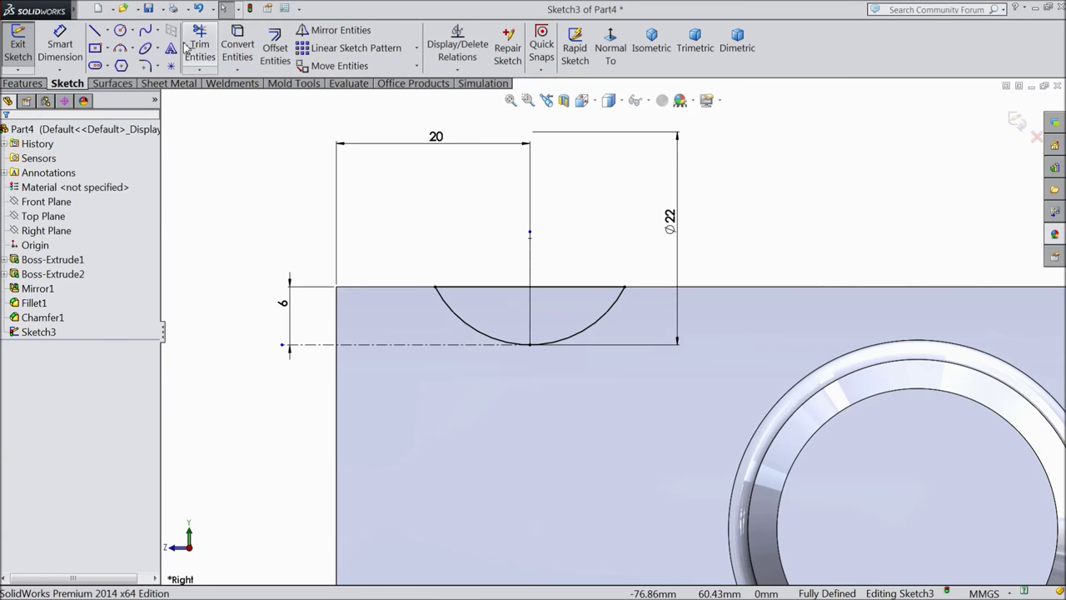
Step: Draw a vertical centreline from the plate's bottom edge centre up past the top
{"action": "left_click", "coordinate": [109, 30]}
{"action": "left_click", "coordinate": [114, 64]}
{"action": "key", "text": "f"}
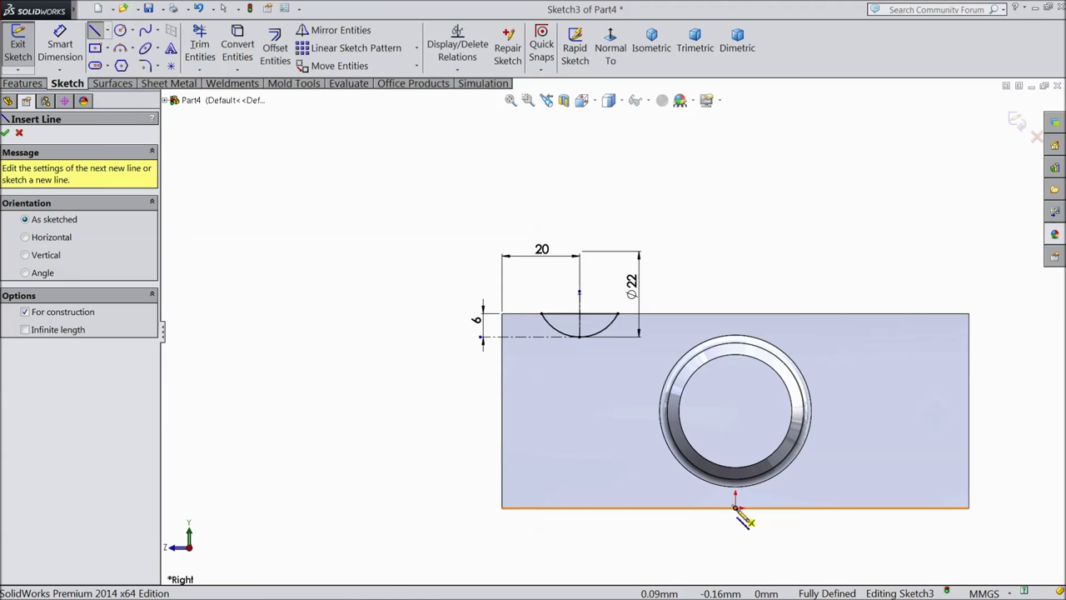
{"action": "left_click", "coordinate": [735, 505]}
{"action": "left_click", "coordinate": [736, 241]}
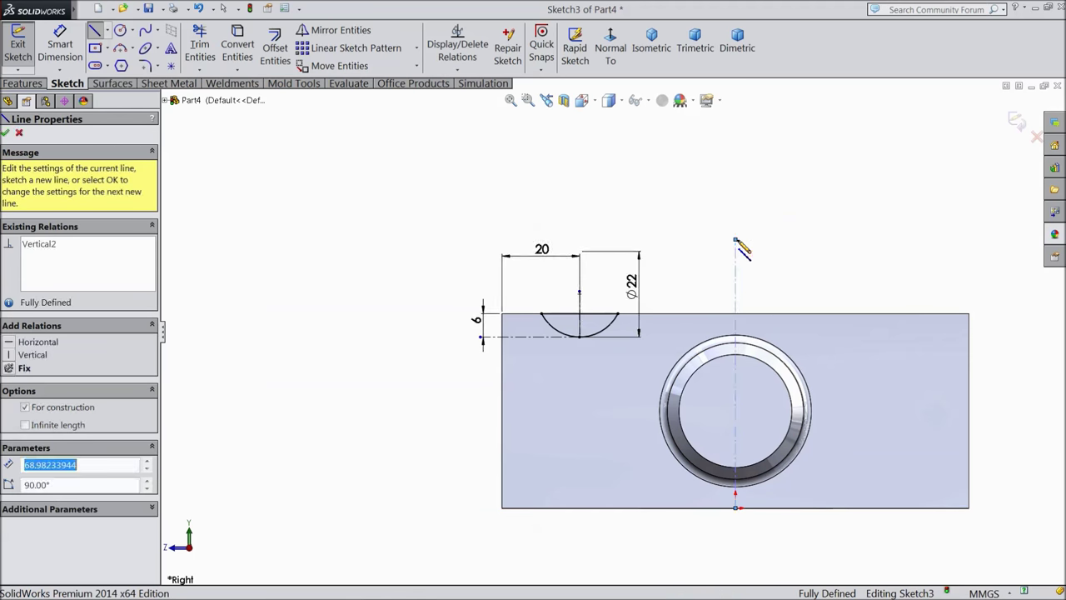
{"action": "right_click", "coordinate": [737, 241]}
{"action": "left_click", "coordinate": [785, 108]}
{"action": "scroll", "coordinate": [802, 275], "scroll_direction": "down", "scroll_amount": 3}
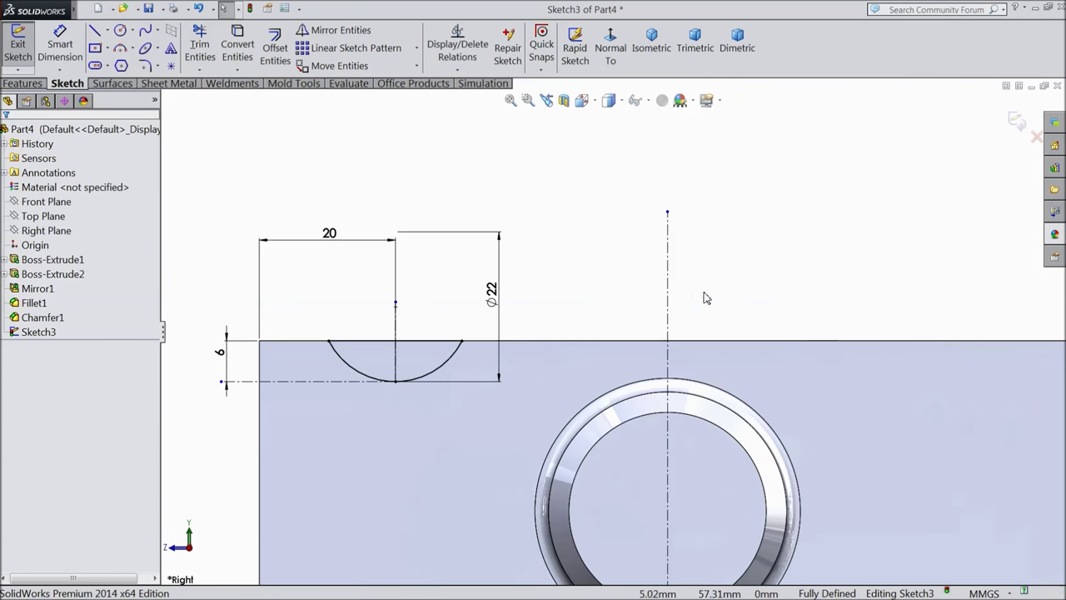
{"action": "left_click", "coordinate": [669, 289]}
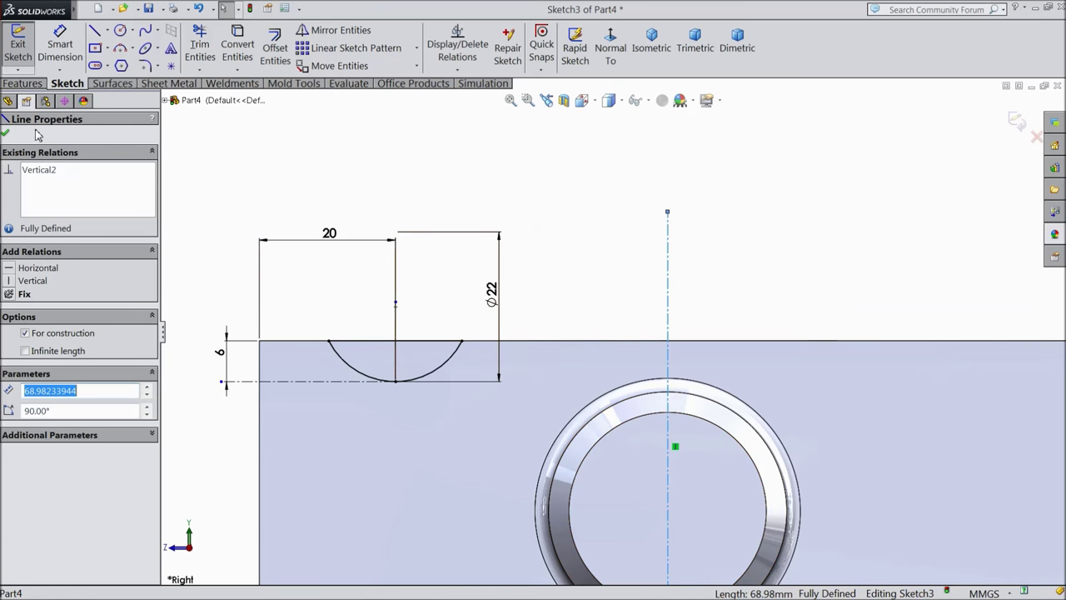
{"action": "left_click", "coordinate": [5, 136]}
{"action": "left_click", "coordinate": [26, 85]}
Step: Create a 360° revolved cut of the arc around the vertical centreline
{"action": "left_click", "coordinate": [313, 65]}
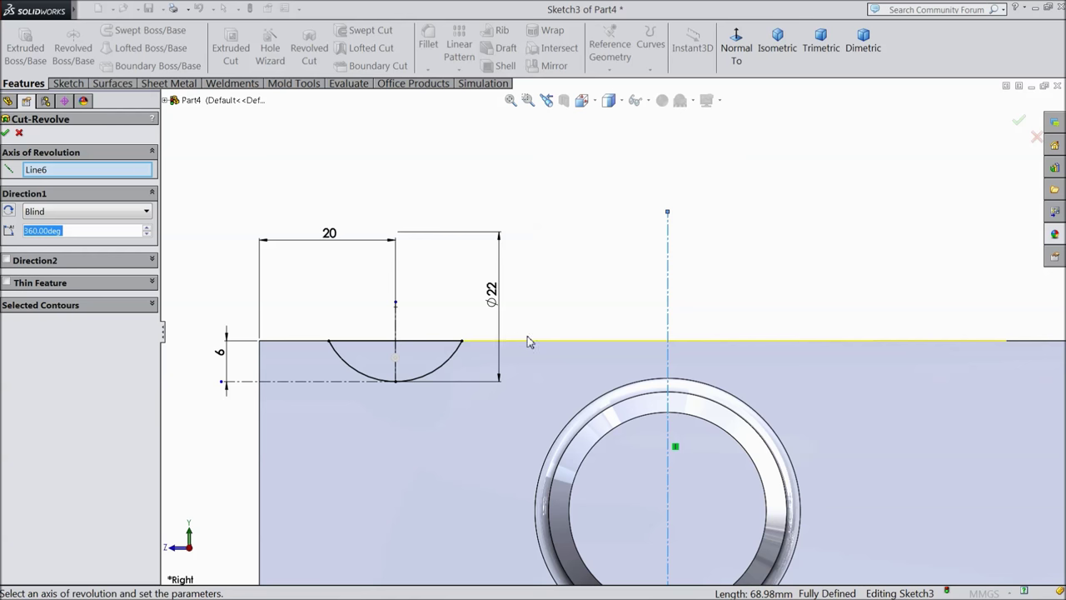
{"action": "scroll", "coordinate": [617, 346], "scroll_direction": "up", "scroll_amount": 3}
{"action": "scroll", "coordinate": [547, 274], "scroll_direction": "up", "scroll_amount": 2}
{"action": "mouse_move", "coordinate": [547, 274]}
{"action": "middle_mouse_down"}
{"action": "mouse_move", "coordinate": [549, 244]}
{"action": "mouse_move", "coordinate": [557, 309]}
{"action": "middle_mouse_up"}
{"action": "scroll", "coordinate": [520, 287], "scroll_direction": "down", "scroll_amount": 2}
{"action": "scroll", "coordinate": [520, 288], "scroll_direction": "down", "scroll_amount": 2}
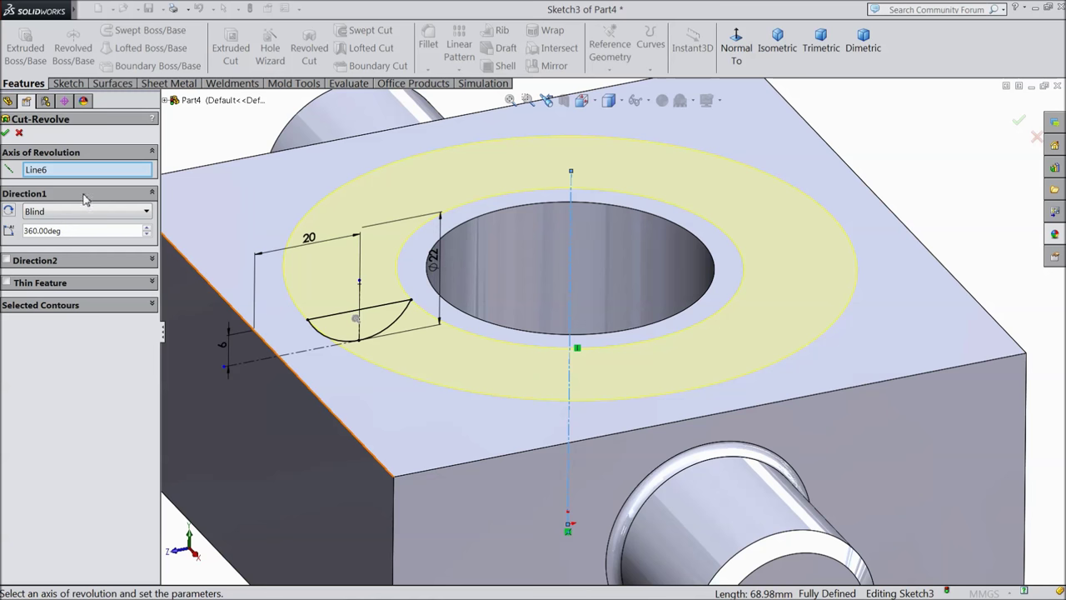
{"action": "left_click", "coordinate": [6, 133]}
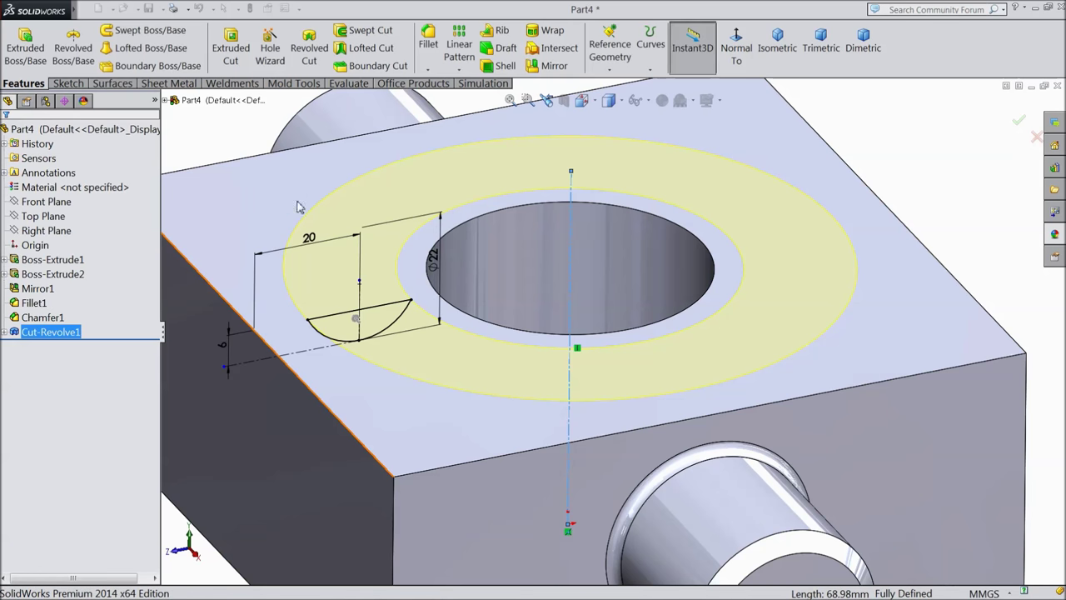
Step: Zoom to fit, enable perspective view and orbit to inspect the grooved plate
{"action": "key", "text": "f"}
{"action": "left_click", "coordinate": [343, 235]}
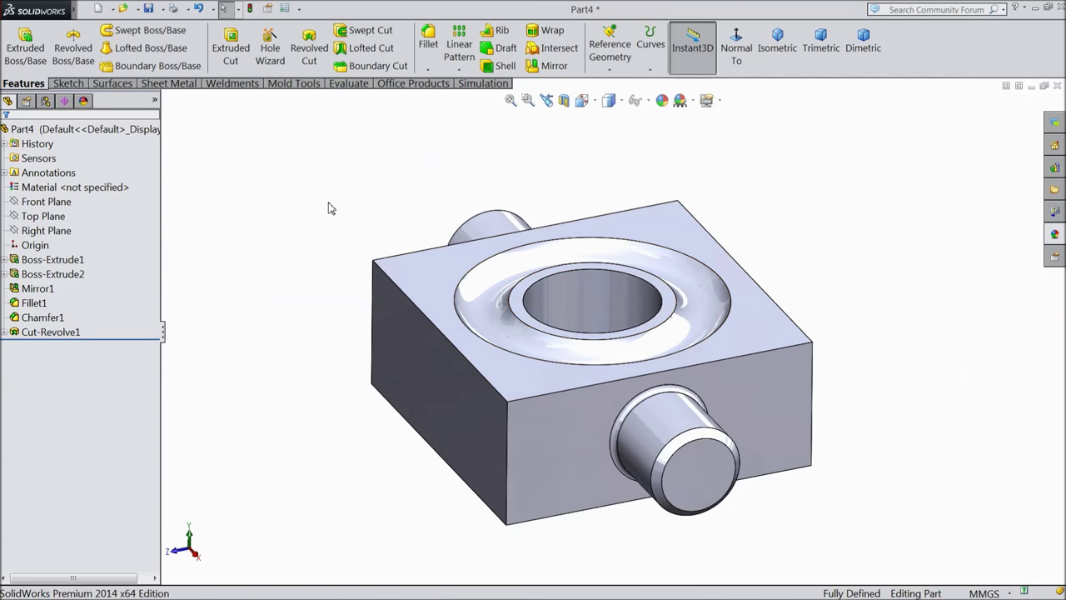
{"action": "middle_click_drag", "start_coordinate": [344, 235], "coordinate": [351, 248]}
{"action": "left_click", "coordinate": [719, 101]}
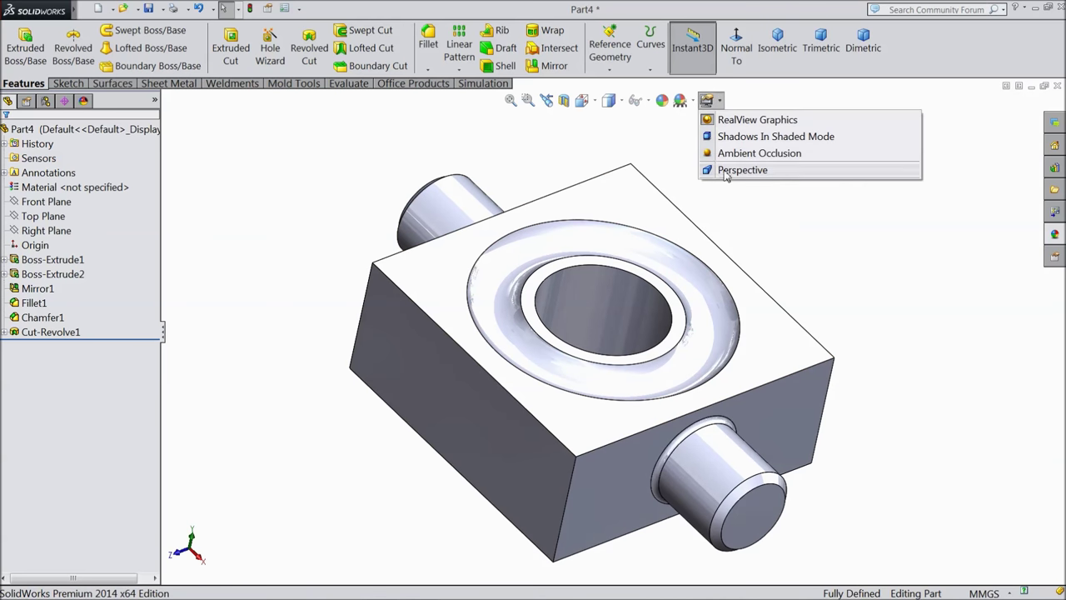
{"action": "left_click", "coordinate": [750, 167]}
{"action": "mouse_move", "coordinate": [726, 231]}
{"action": "middle_mouse_down"}
{"action": "mouse_move", "coordinate": [691, 225]}
{"action": "mouse_move", "coordinate": [754, 205]}
{"action": "mouse_move", "coordinate": [742, 212]}
{"action": "middle_mouse_up"}
{"action": "middle_click_drag", "start_coordinate": [661, 386], "coordinate": [593, 375]}
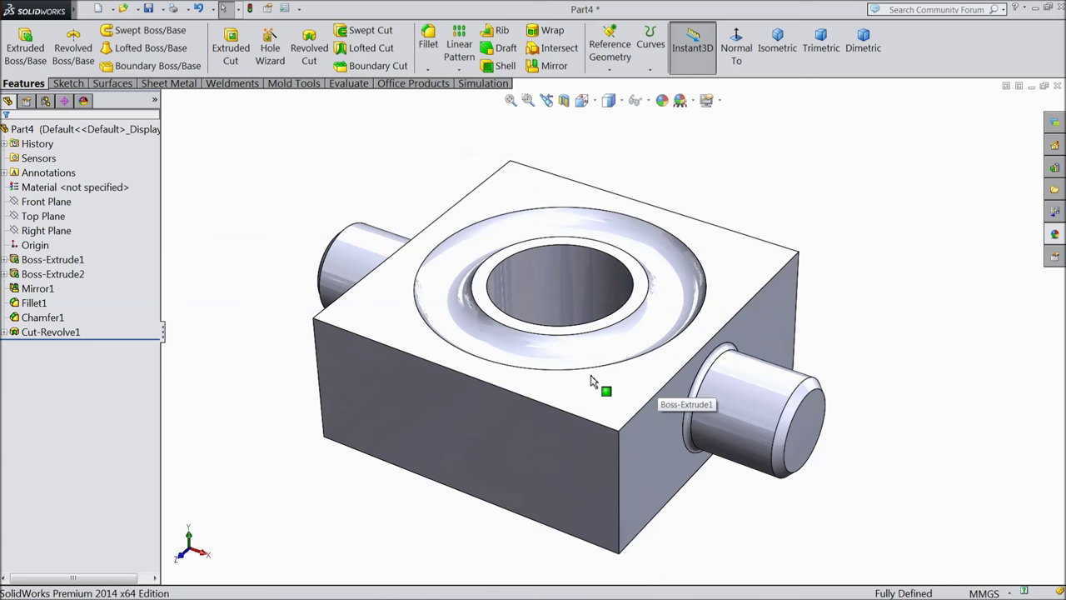
{"action": "left_click", "coordinate": [46, 233]}
{"action": "left_click", "coordinate": [43, 218]}
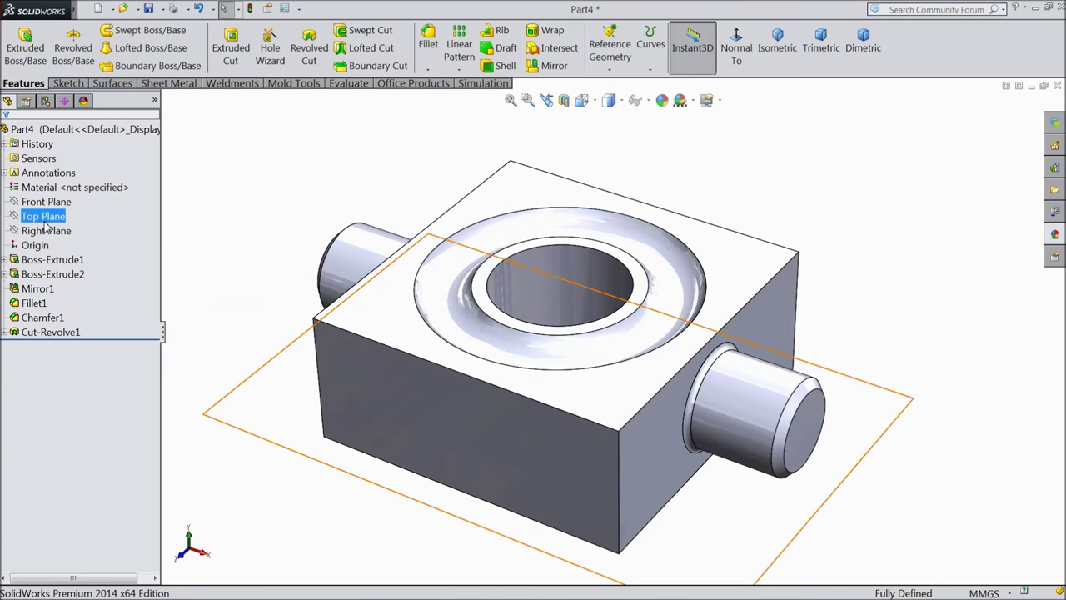
Step: Sketch on the Front Plane a horizontal centreline from the right shaft end to the part's centre
{"action": "left_click", "coordinate": [46, 202]}
{"action": "left_click", "coordinate": [51, 189]}
{"action": "key", "text": "ctrl+8"}
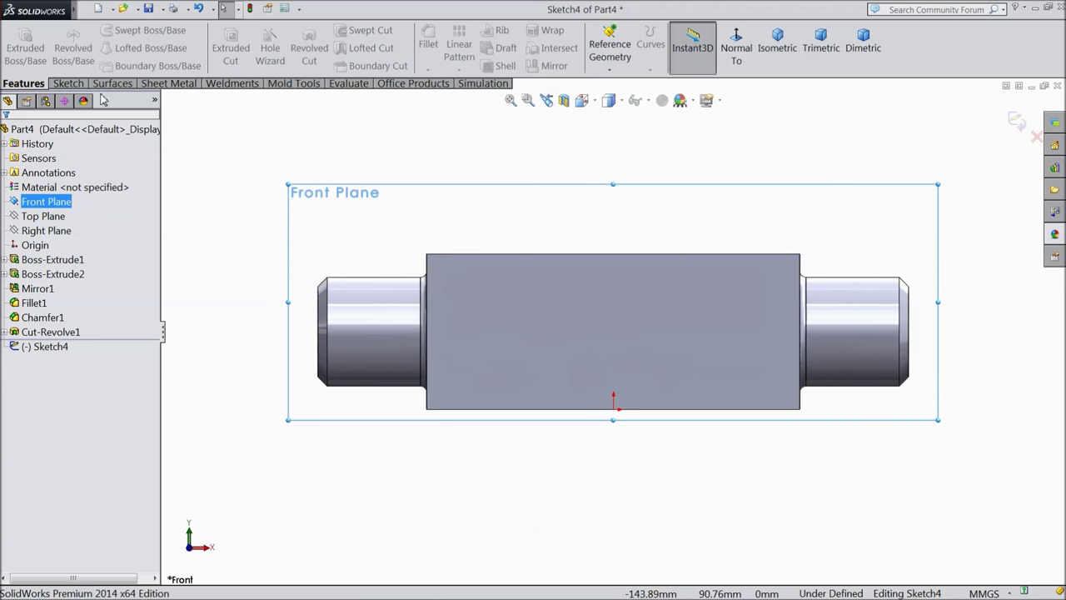
{"action": "left_click", "coordinate": [68, 83]}
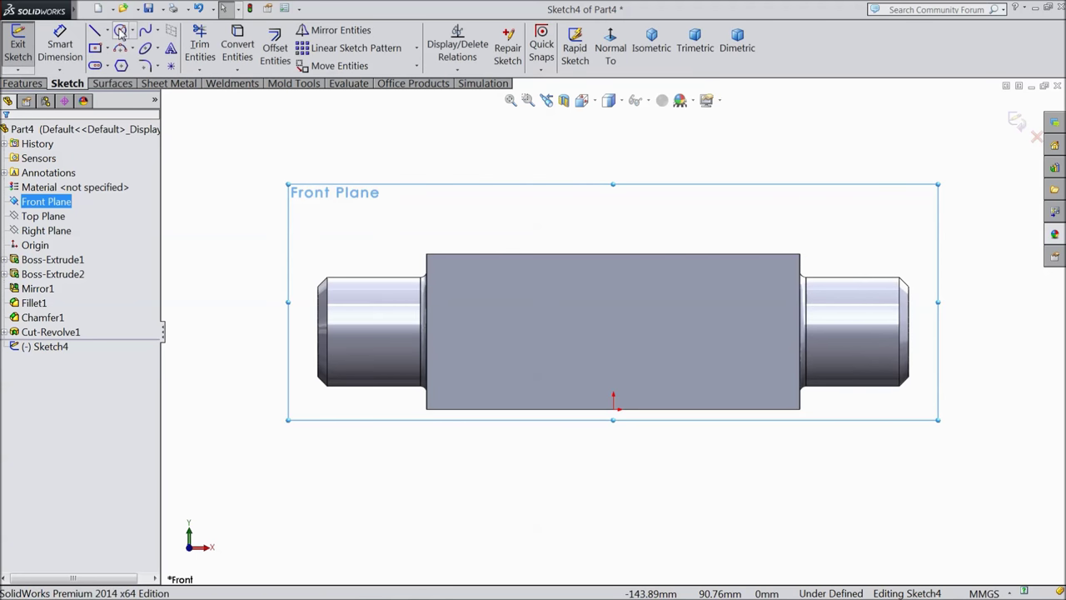
{"action": "left_click", "coordinate": [107, 30]}
{"action": "left_click", "coordinate": [121, 65]}
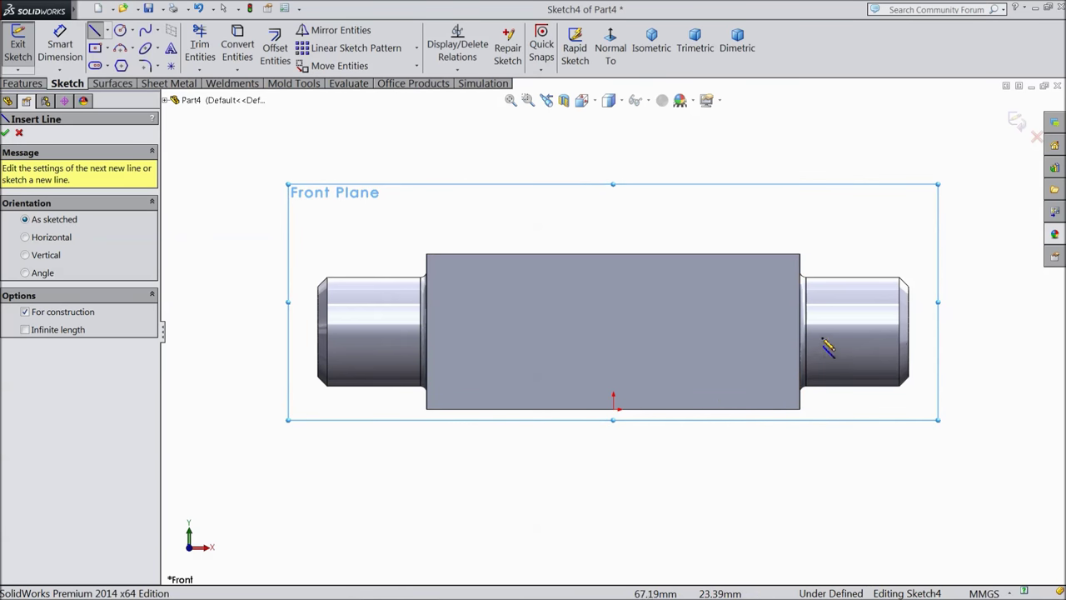
{"action": "left_click", "coordinate": [909, 332]}
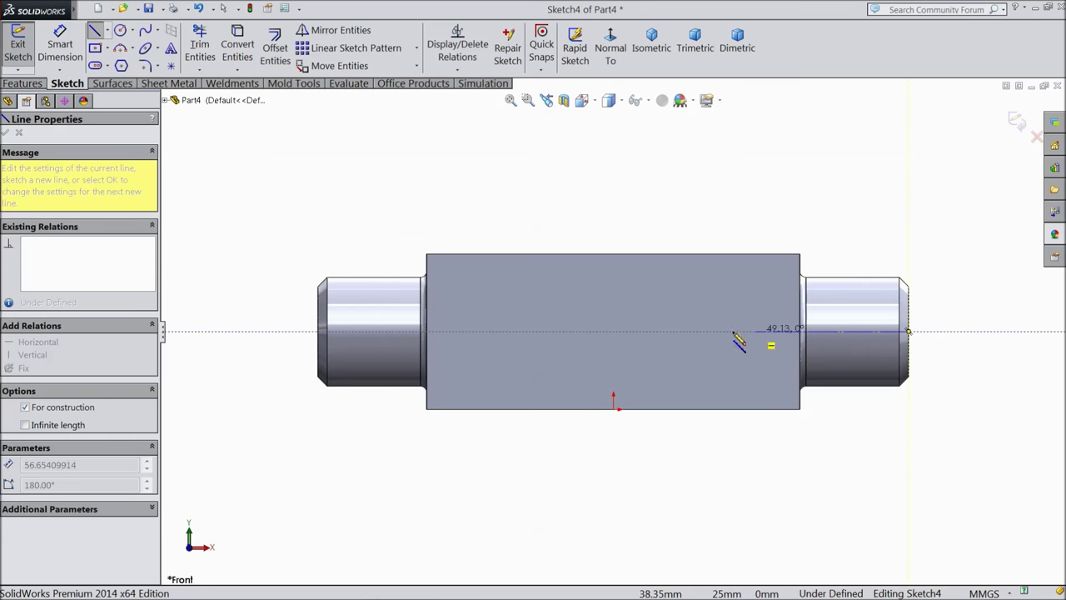
{"action": "left_click", "coordinate": [614, 332]}
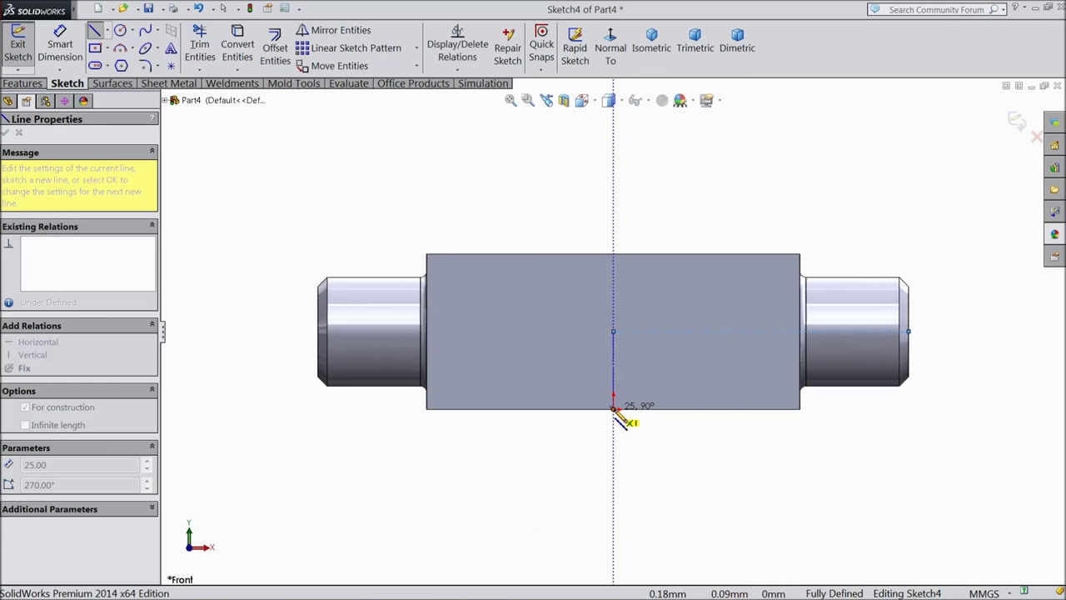
{"action": "right_click", "coordinate": [614, 412]}
{"action": "left_click", "coordinate": [672, 110]}
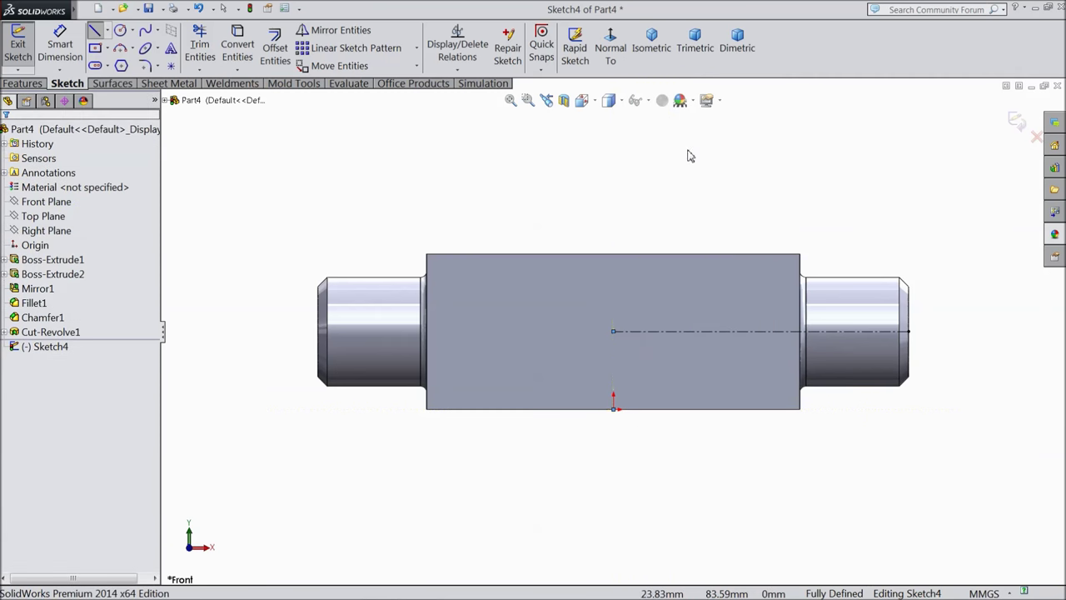
Step: Draw a small circle centred on the boss centreline
{"action": "left_click", "coordinate": [121, 31]}
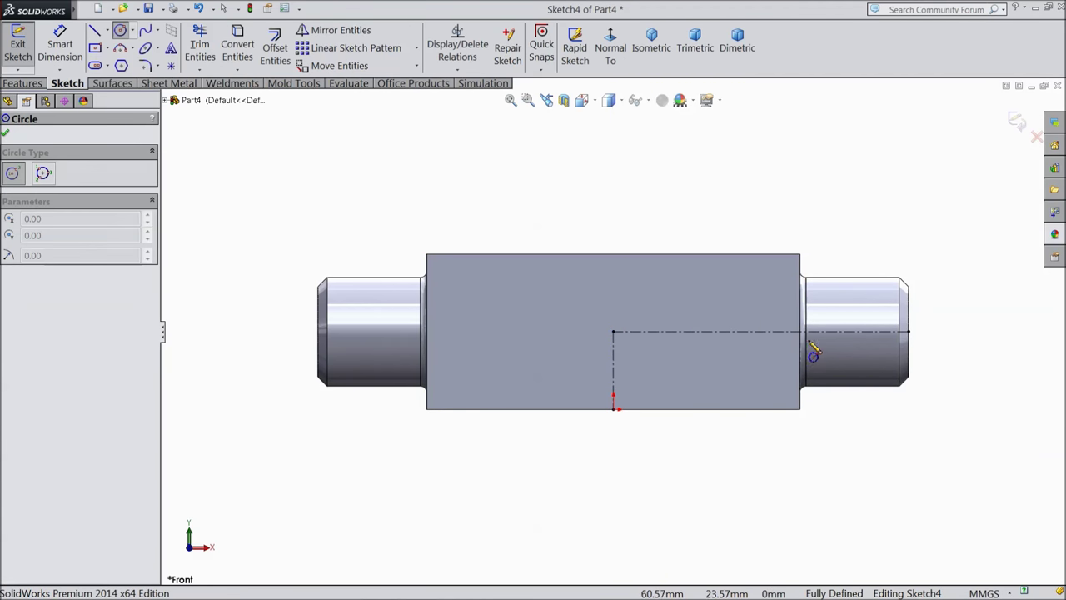
{"action": "scroll", "coordinate": [847, 366], "scroll_direction": "down", "scroll_amount": 3}
{"action": "scroll", "coordinate": [846, 316], "scroll_direction": "down", "scroll_amount": 2}
{"action": "scroll", "coordinate": [863, 337], "scroll_direction": "down", "scroll_amount": 2}
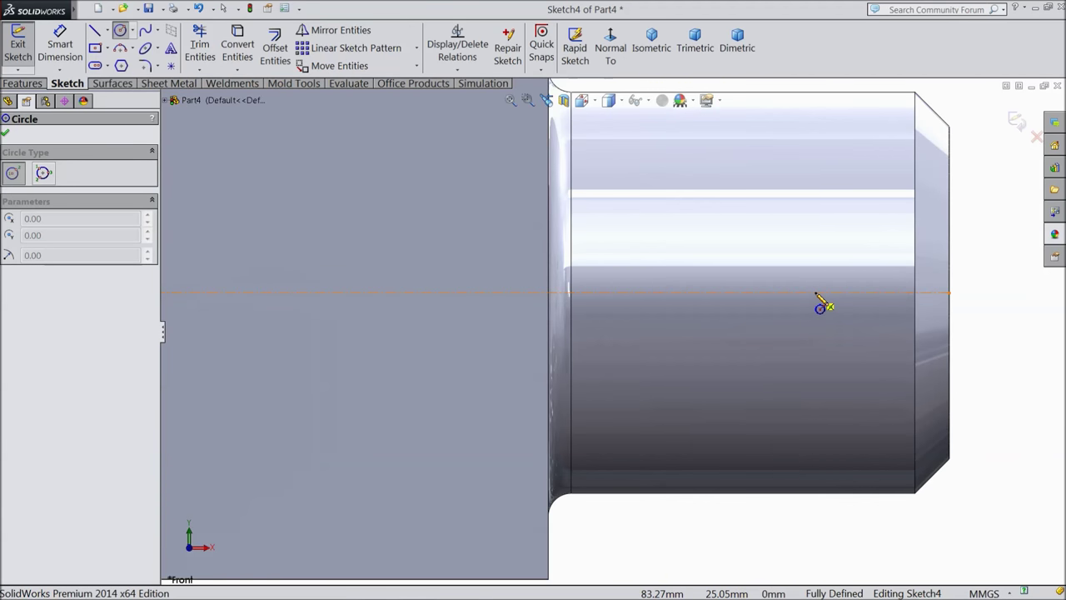
{"action": "left_click", "coordinate": [814, 292]}
{"action": "left_click", "coordinate": [815, 230]}
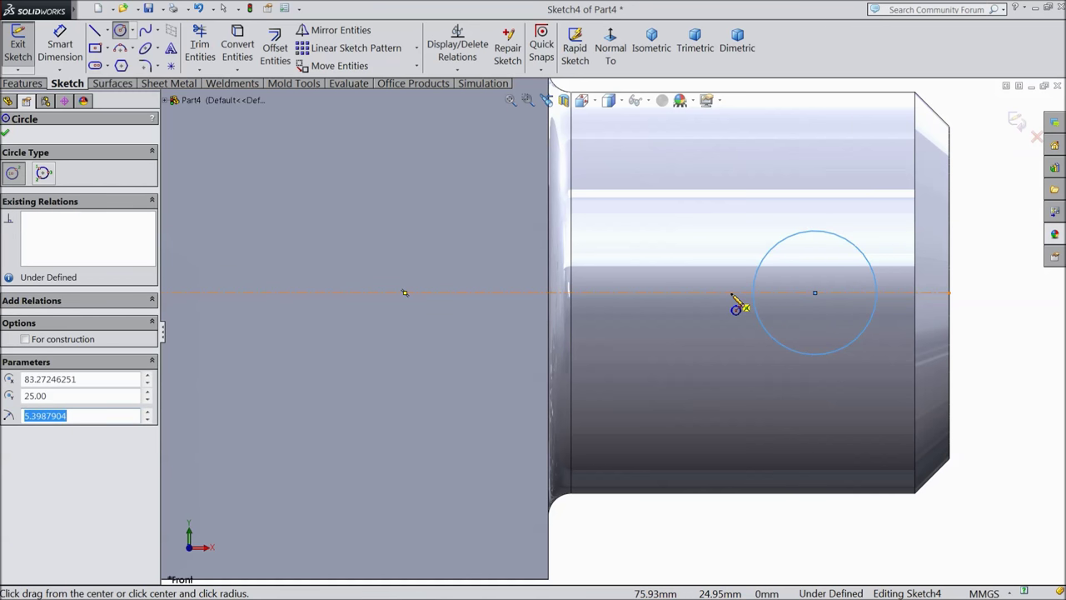
Step: Dimension the circle to 3.175 mm diameter, 21 mm from the block face
{"action": "left_click", "coordinate": [60, 45]}
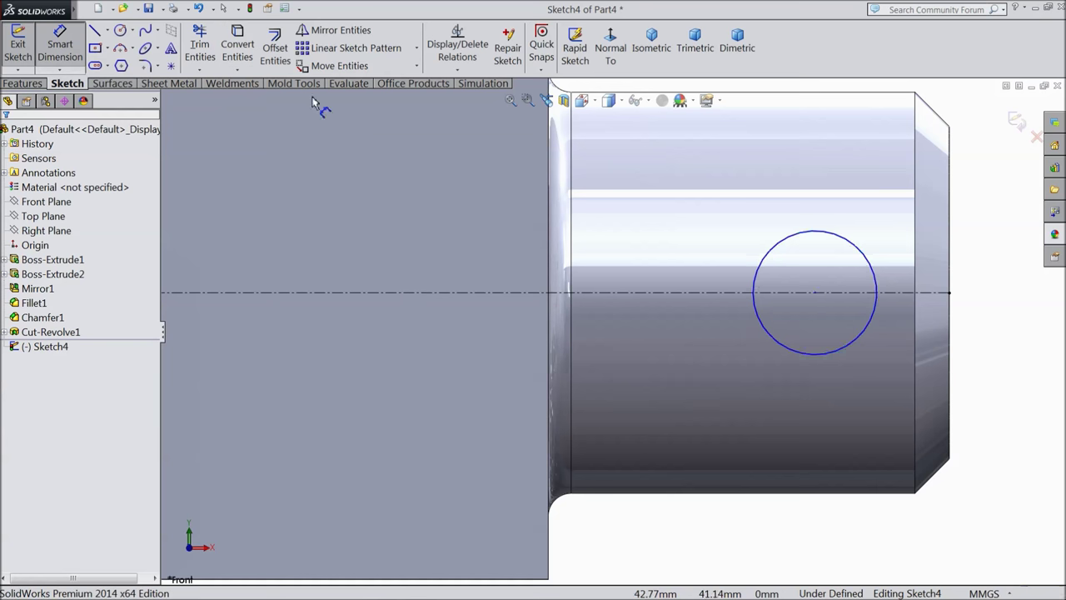
{"action": "scroll", "coordinate": [569, 220], "scroll_direction": "up", "scroll_amount": 1}
{"action": "left_click", "coordinate": [735, 281]}
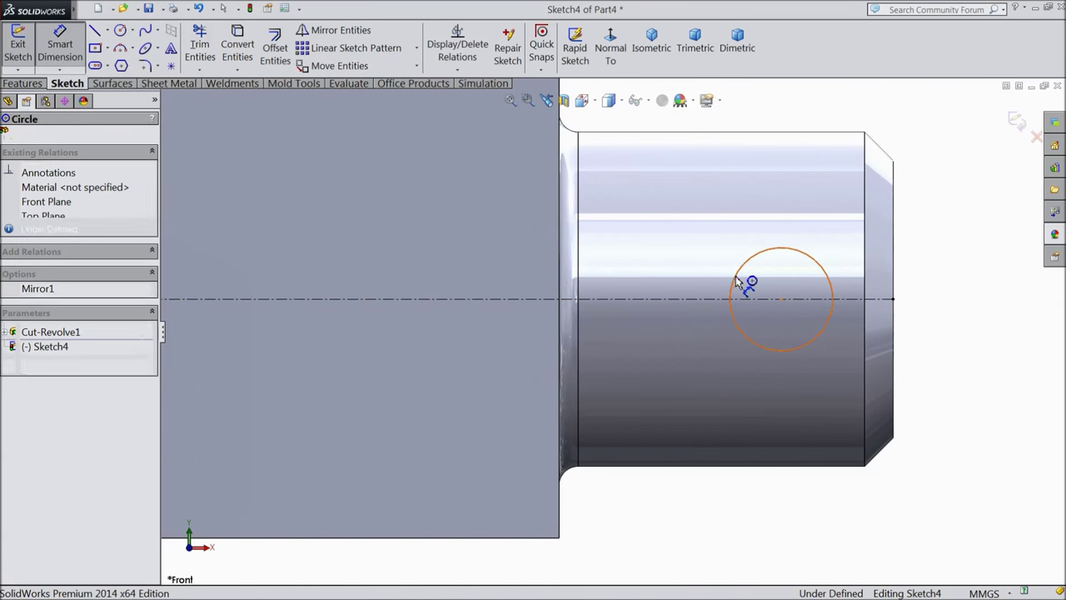
{"action": "left_click", "coordinate": [939, 310]}
{"action": "type", "text": "3."}
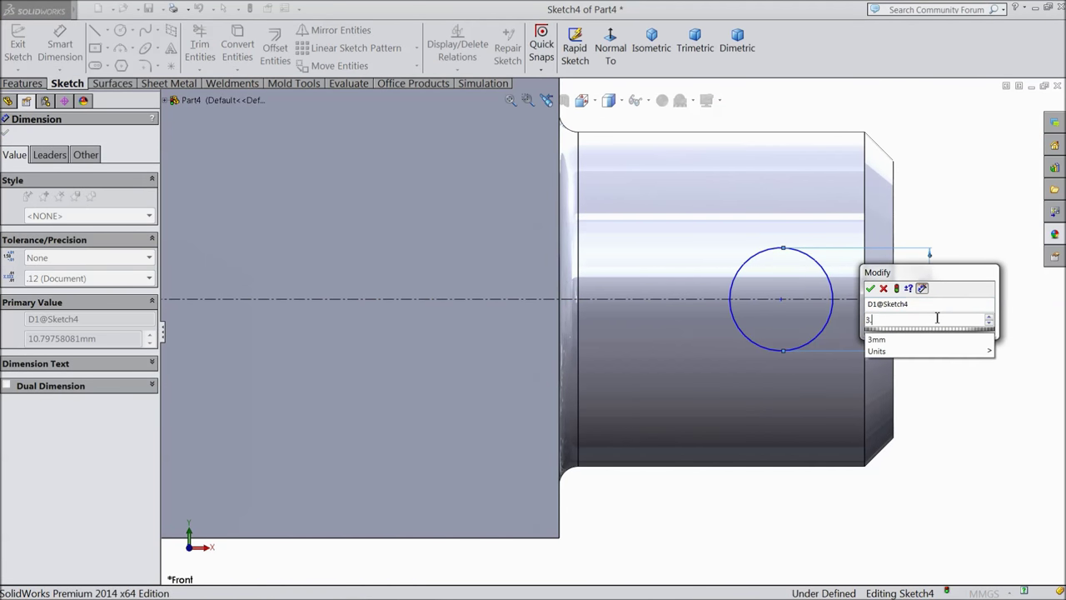
{"action": "type", "text": "175"}
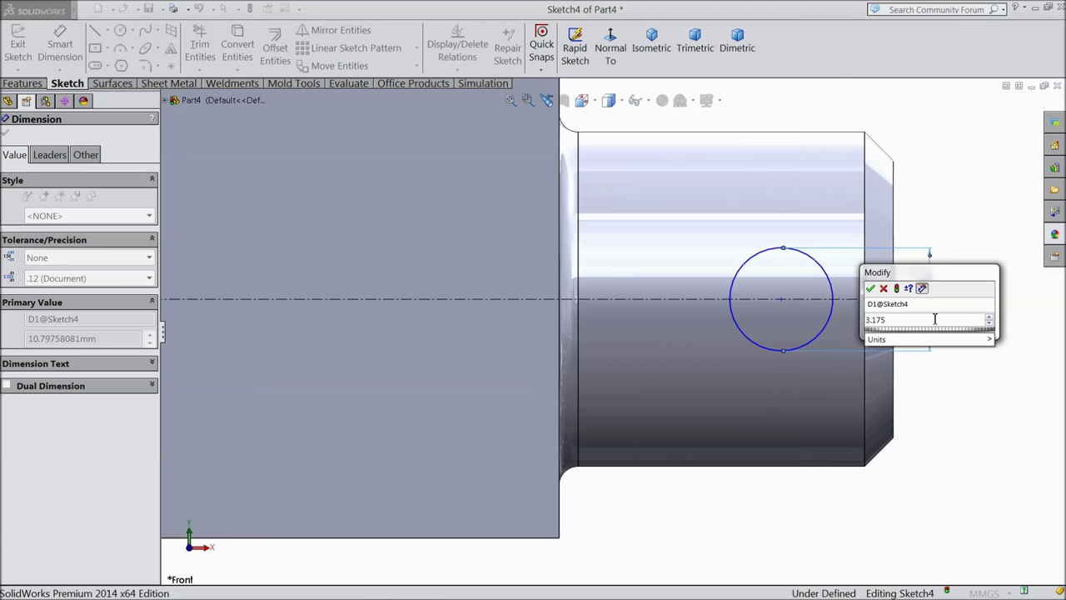
{"action": "left_click", "coordinate": [870, 288]}
{"action": "left_click", "coordinate": [775, 298]}
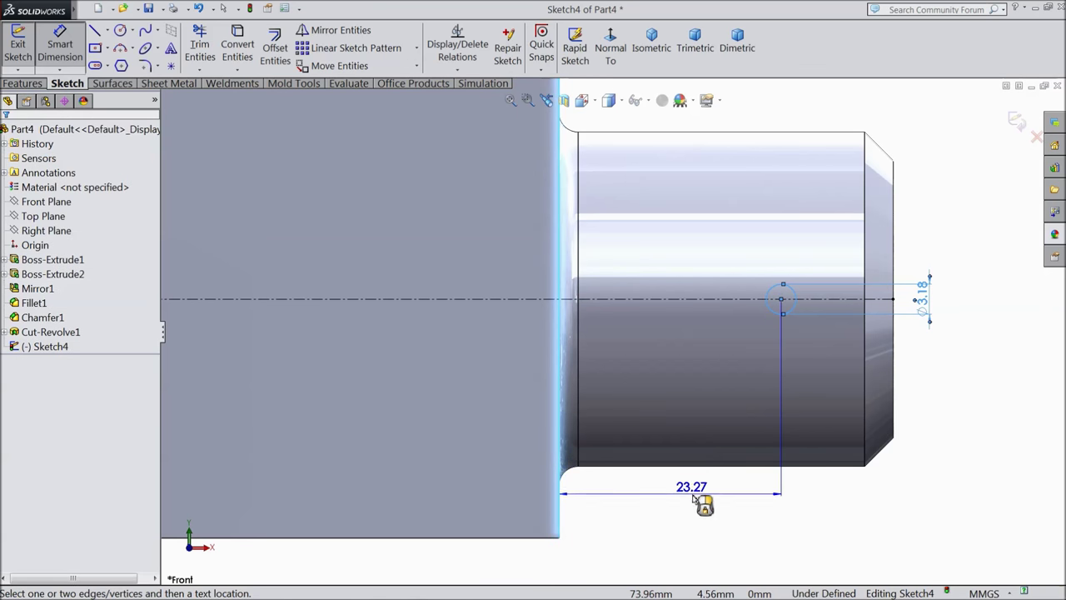
{"action": "left_click", "coordinate": [702, 504]}
{"action": "type", "text": "21"}
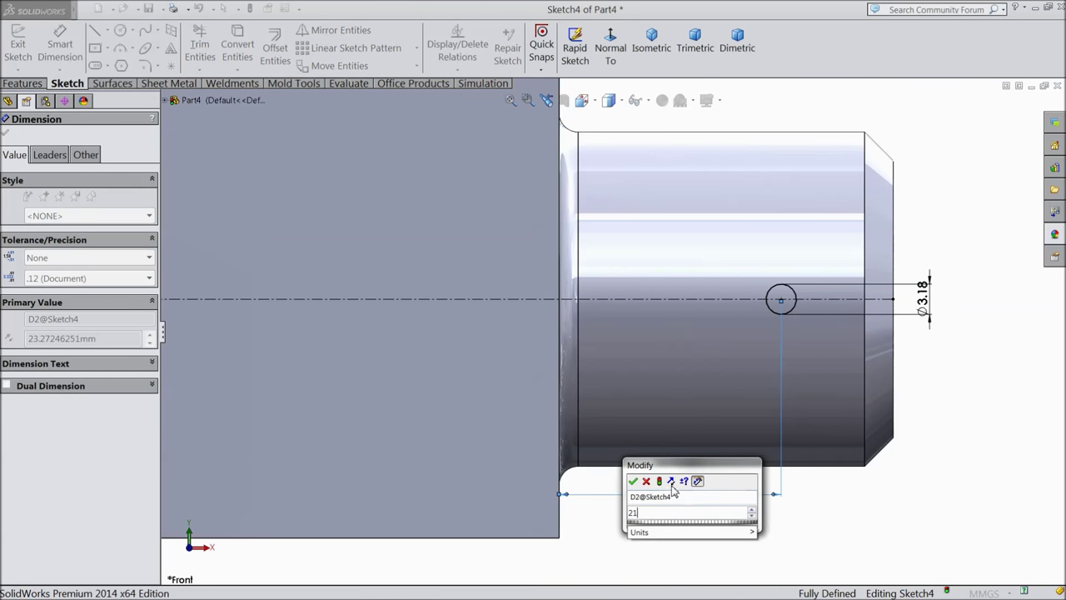
{"action": "left_click", "coordinate": [635, 480]}
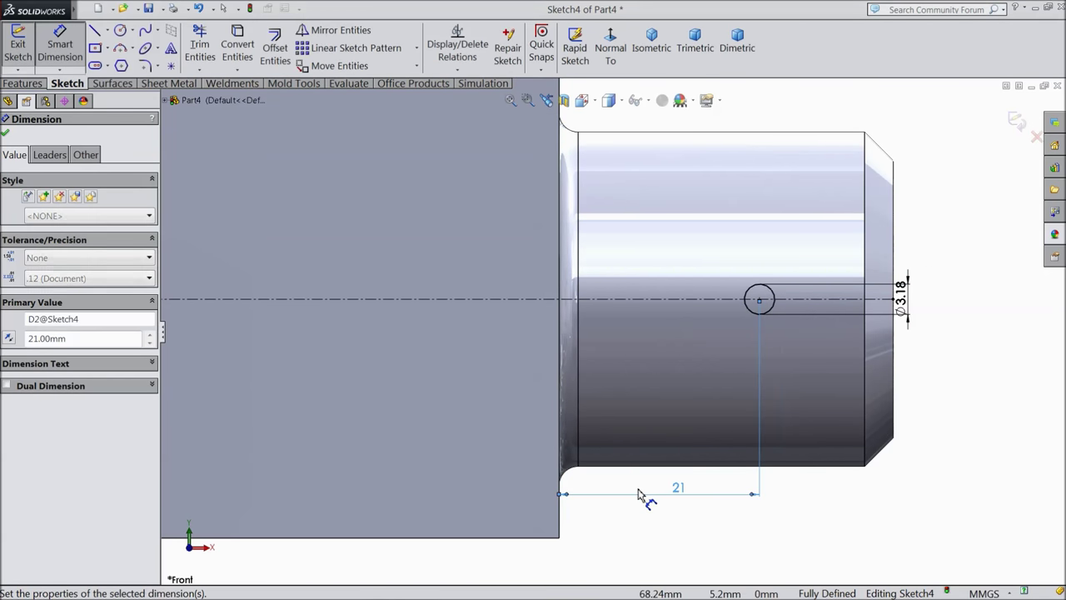
{"action": "left_click", "coordinate": [5, 135]}
{"action": "left_click", "coordinate": [333, 30]}
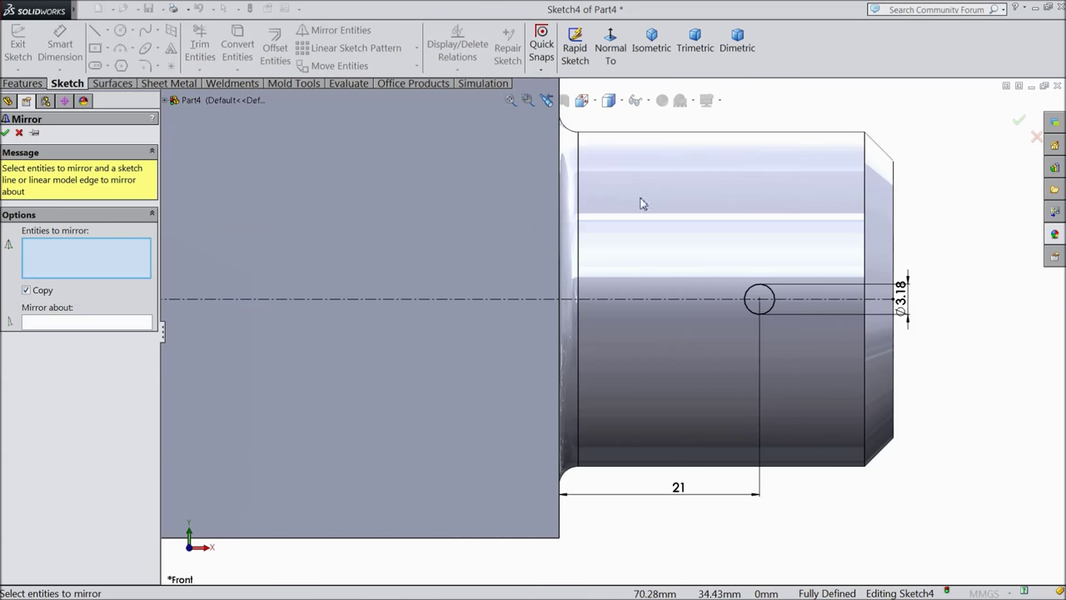
Step: Mirror the small circle about the vertical line onto the opposite boss
{"action": "left_click", "coordinate": [771, 316]}
{"action": "scroll", "coordinate": [744, 329], "scroll_direction": "up", "scroll_amount": 5}
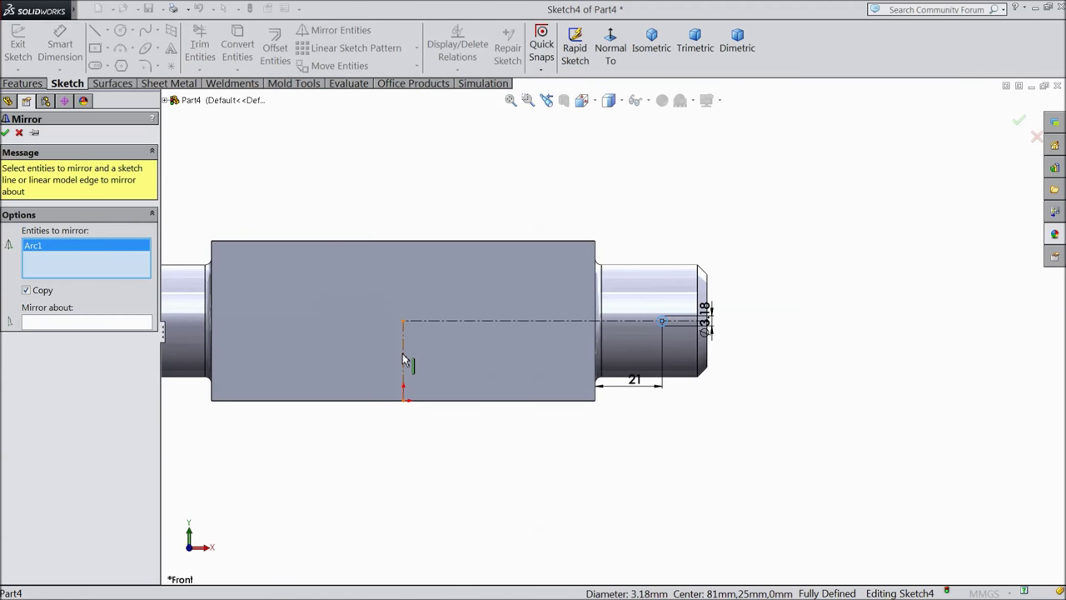
{"action": "left_click", "coordinate": [403, 359]}
{"action": "scroll", "coordinate": [411, 362], "scroll_direction": "up", "scroll_amount": 3}
{"action": "scroll", "coordinate": [391, 356], "scroll_direction": "down", "scroll_amount": 2}
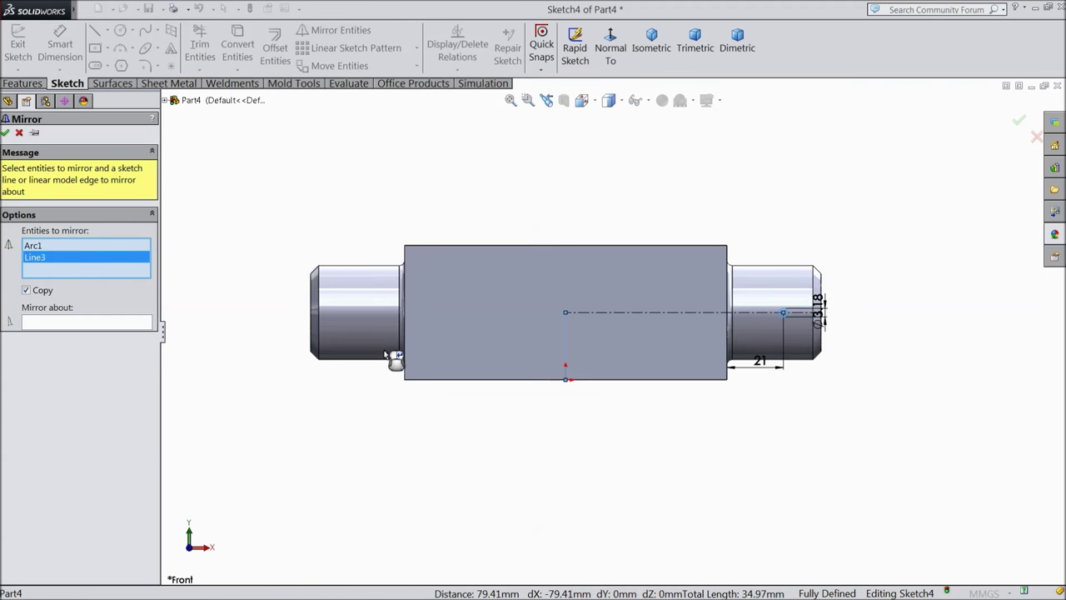
{"action": "left_click", "coordinate": [109, 329]}
{"action": "left_click", "coordinate": [567, 339]}
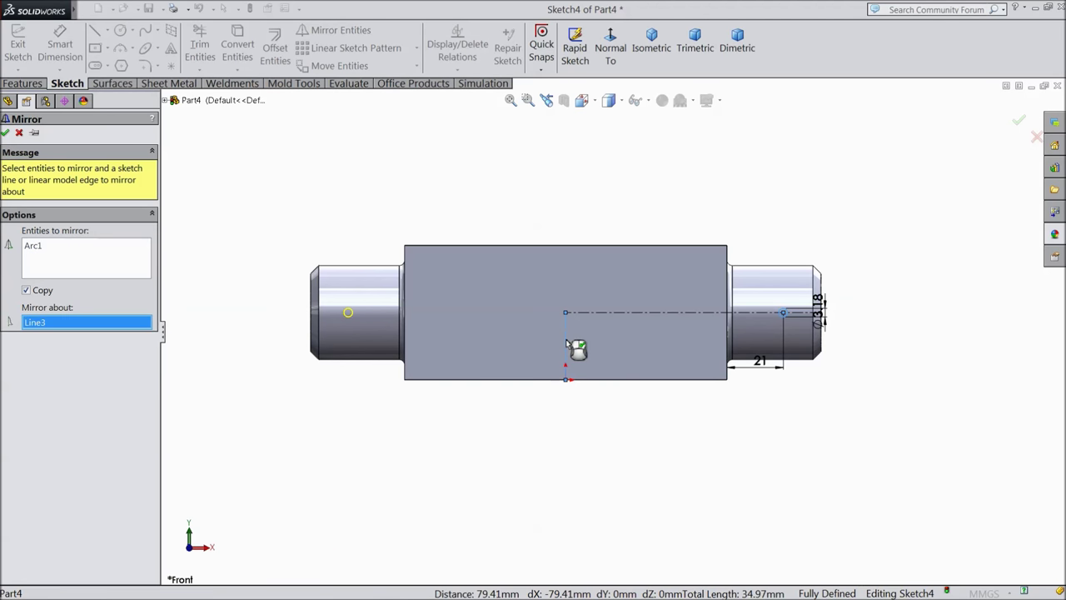
{"action": "scroll", "coordinate": [600, 326], "scroll_direction": "down", "scroll_amount": 2}
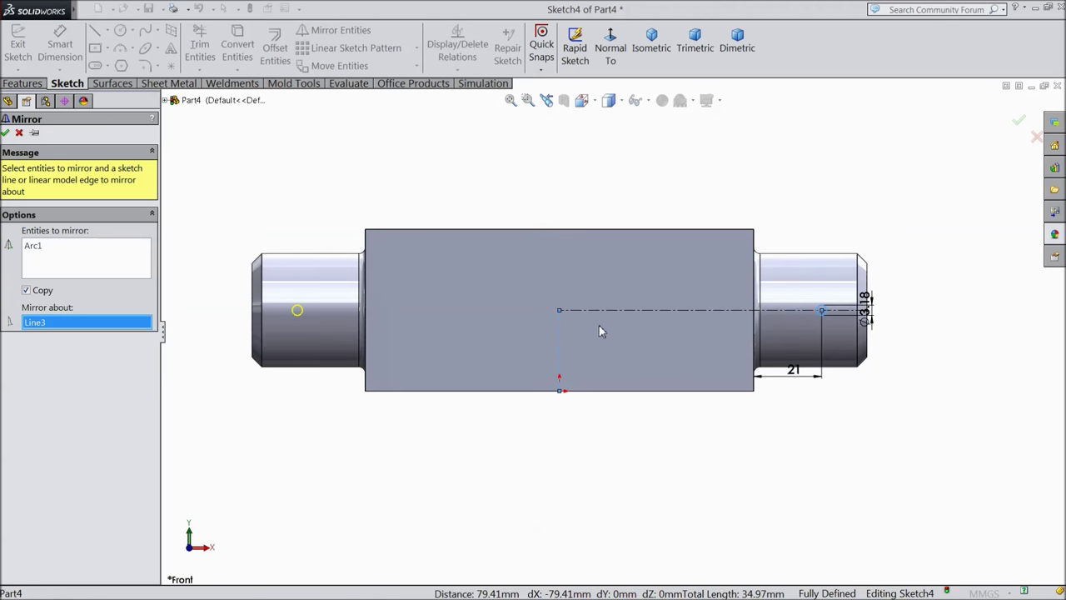
{"action": "left_click", "coordinate": [7, 133]}
Step: Extrude-cut both circles Through All in both directions to form the pin holes
{"action": "left_click", "coordinate": [23, 84]}
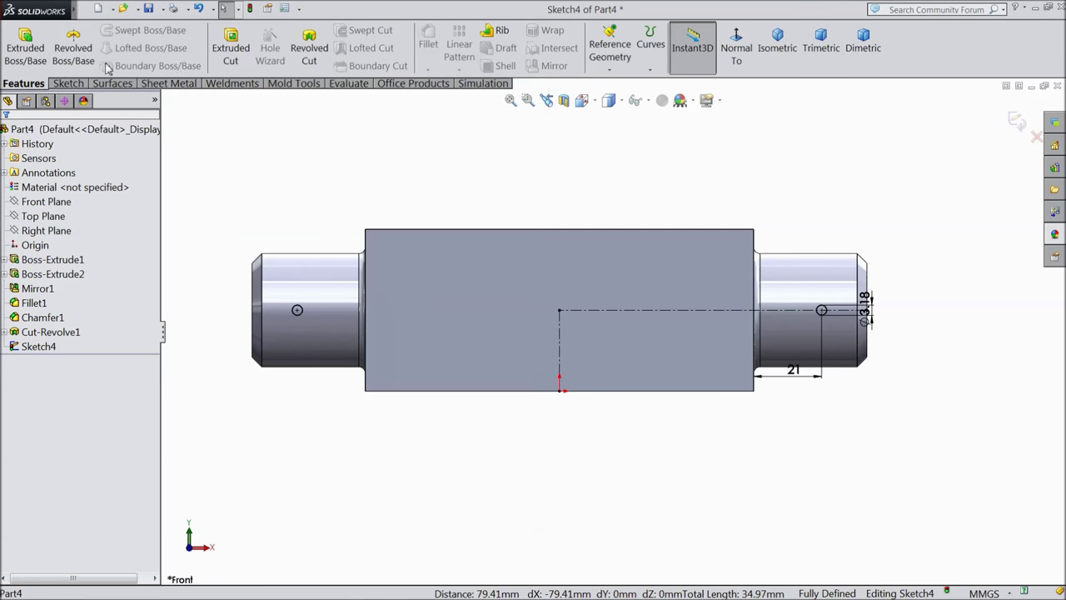
{"action": "left_click", "coordinate": [226, 52]}
{"action": "left_click", "coordinate": [34, 213]}
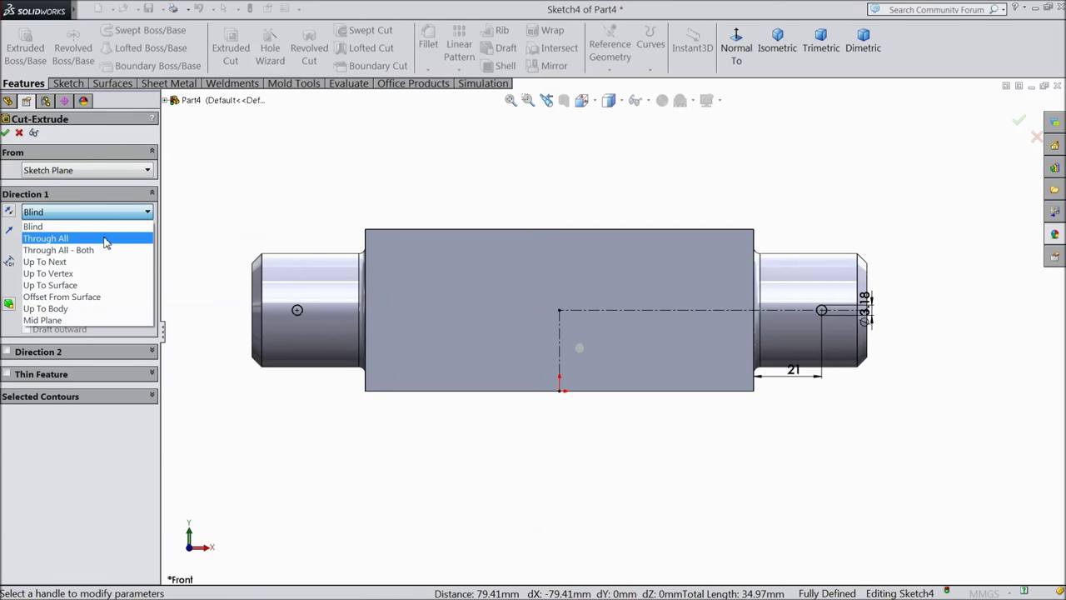
{"action": "left_click", "coordinate": [41, 245]}
{"action": "middle_click_drag", "start_coordinate": [251, 243], "coordinate": [263, 264]}
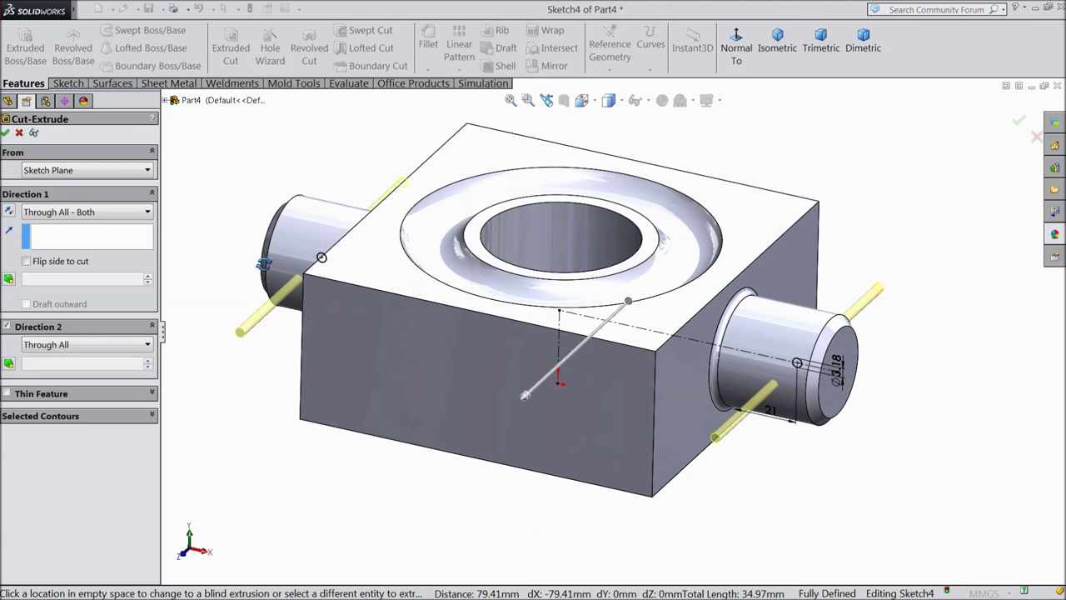
{"action": "scroll", "coordinate": [750, 391], "scroll_direction": "down", "scroll_amount": 3}
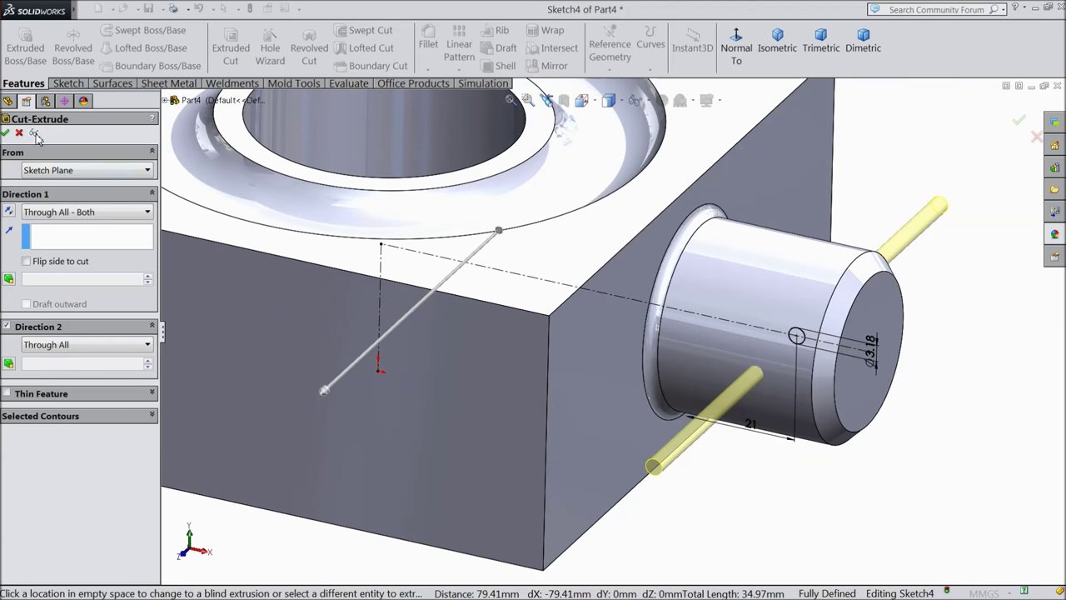
{"action": "left_click", "coordinate": [7, 132]}
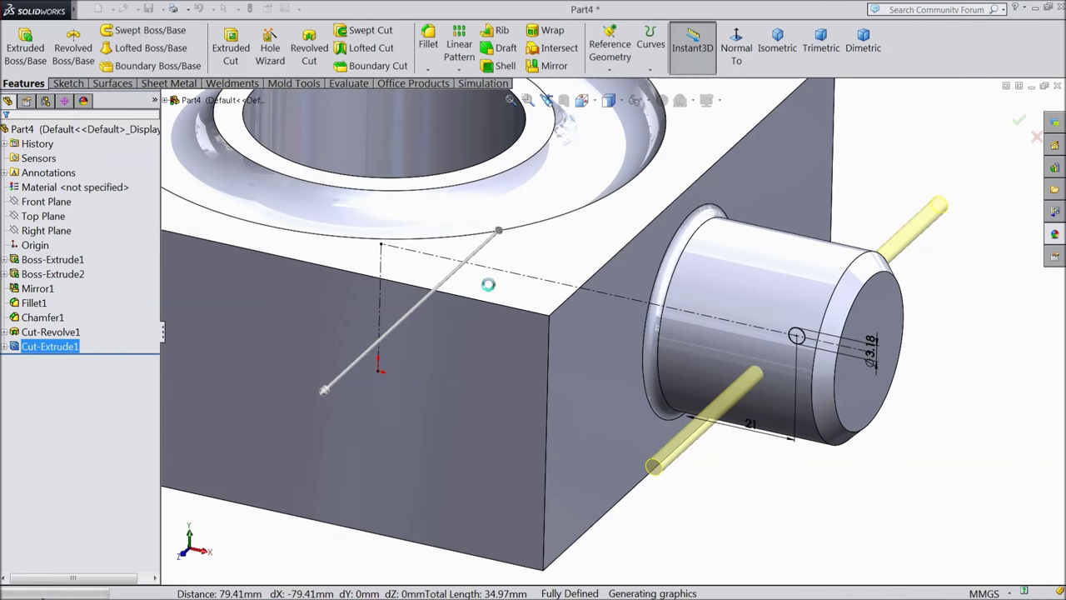
{"action": "key", "text": "f"}
{"action": "left_click", "coordinate": [295, 205]}
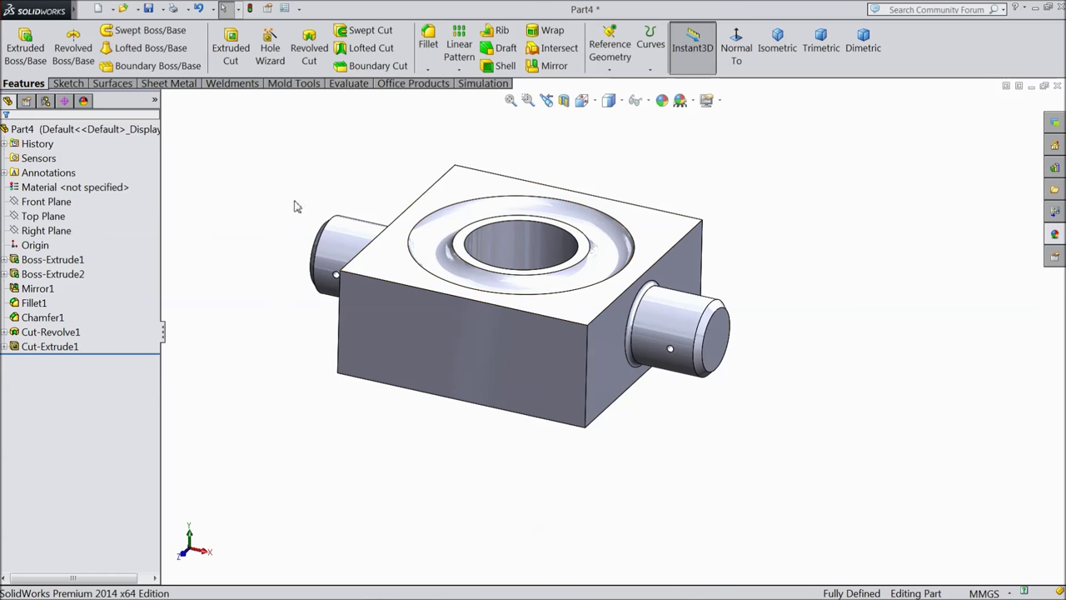
Step: Apply an orange appearance to the whole part, replacing an initial yellow pick
{"action": "left_click", "coordinate": [117, 130]}
{"action": "left_click", "coordinate": [662, 100]}
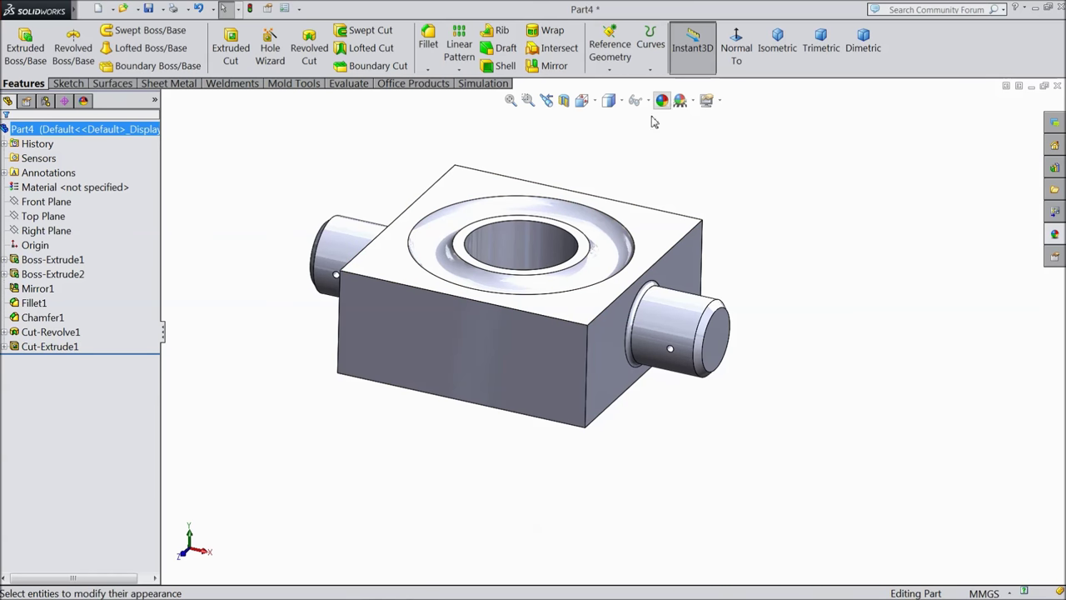
{"action": "left_click", "coordinate": [65, 414]}
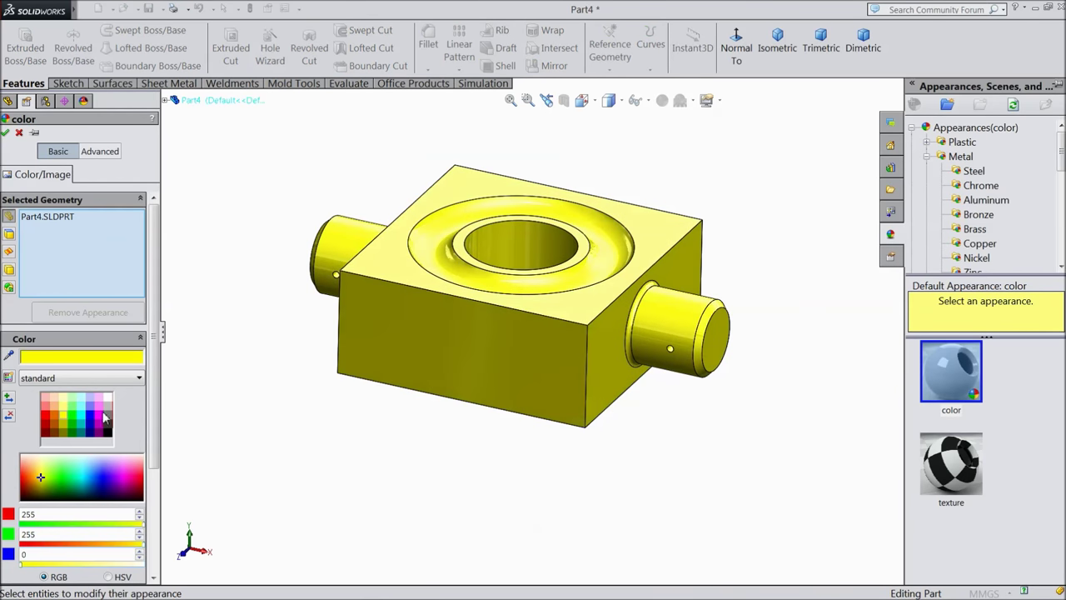
{"action": "mouse_move", "coordinate": [528, 236]}
{"action": "middle_mouse_down"}
{"action": "mouse_move", "coordinate": [538, 309]}
{"action": "mouse_move", "coordinate": [492, 317]}
{"action": "mouse_move", "coordinate": [495, 326]}
{"action": "middle_mouse_up"}
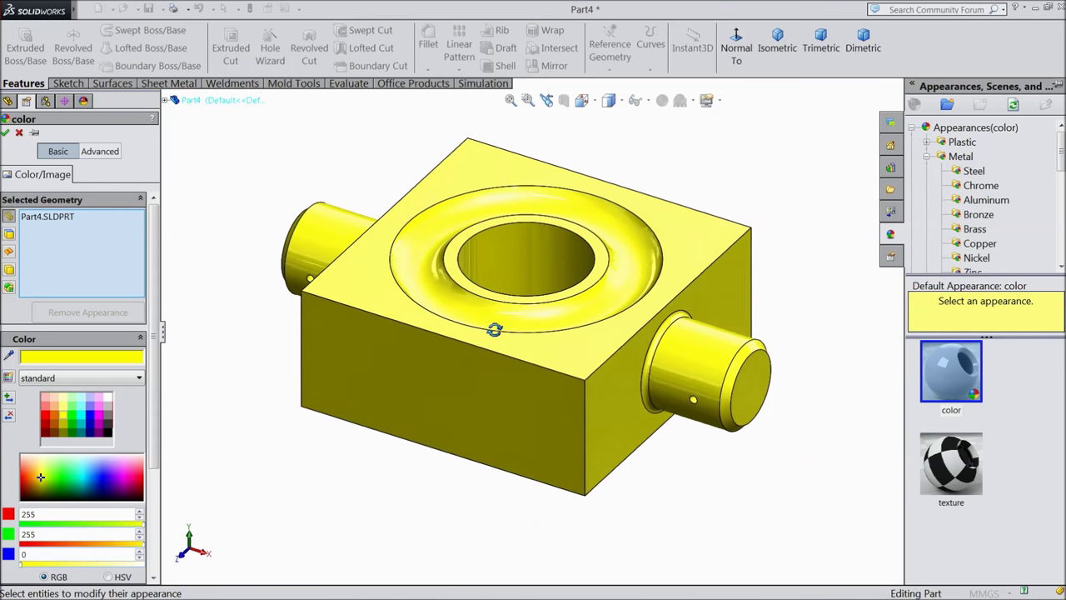
{"action": "scroll", "coordinate": [497, 333], "scroll_direction": "up", "scroll_amount": 2}
{"action": "scroll", "coordinate": [498, 333], "scroll_direction": "up", "scroll_amount": 1}
{"action": "scroll", "coordinate": [603, 297], "scroll_direction": "down", "scroll_amount": 2}
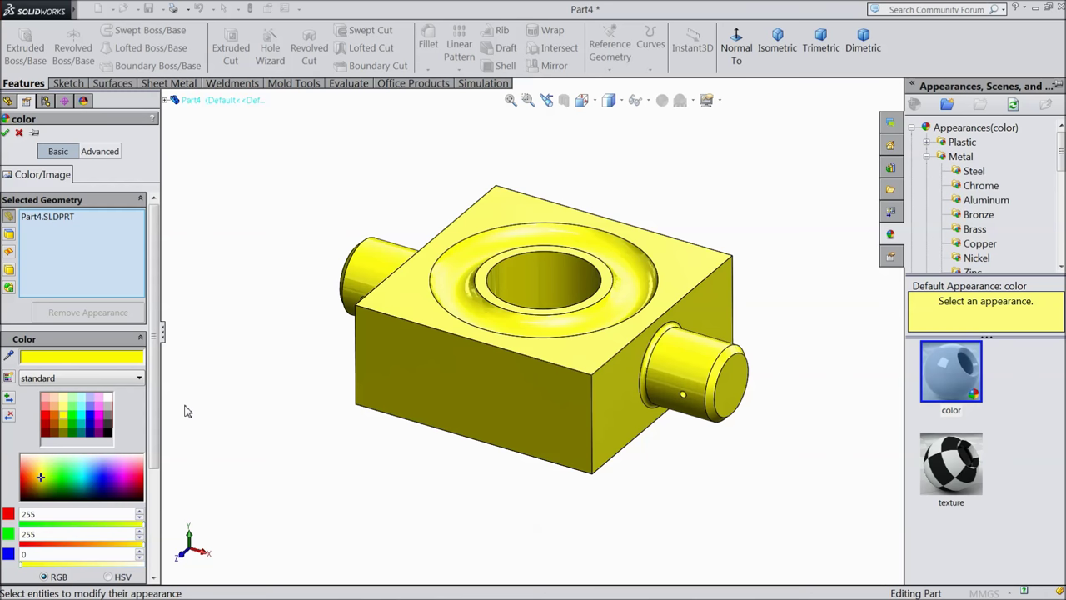
{"action": "left_click", "coordinate": [53, 419]}
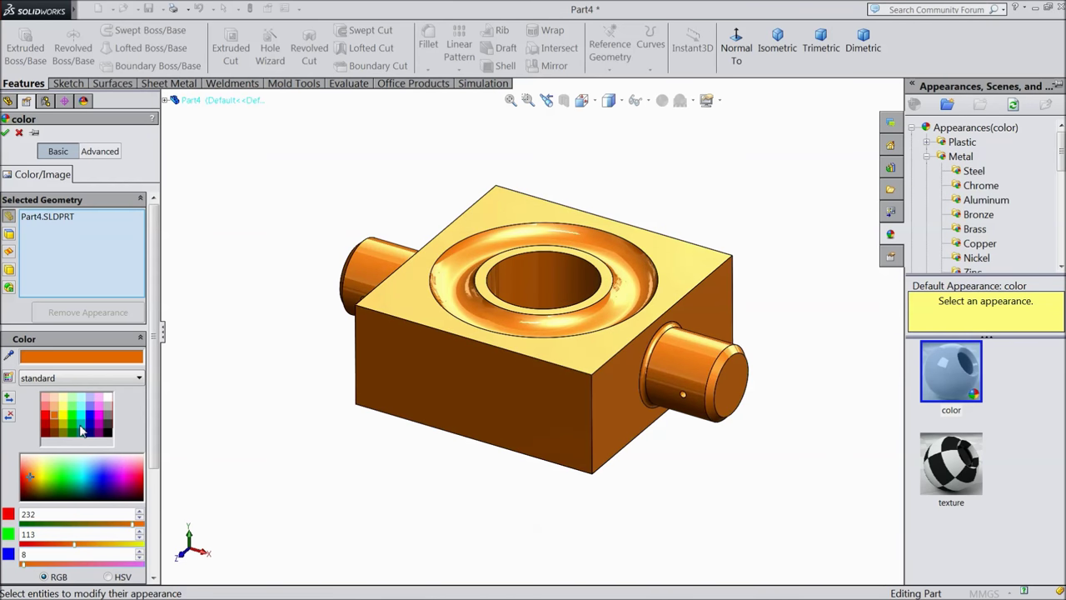
{"action": "left_click", "coordinate": [7, 133]}
{"action": "scroll", "coordinate": [567, 328], "scroll_direction": "down", "scroll_amount": 1}
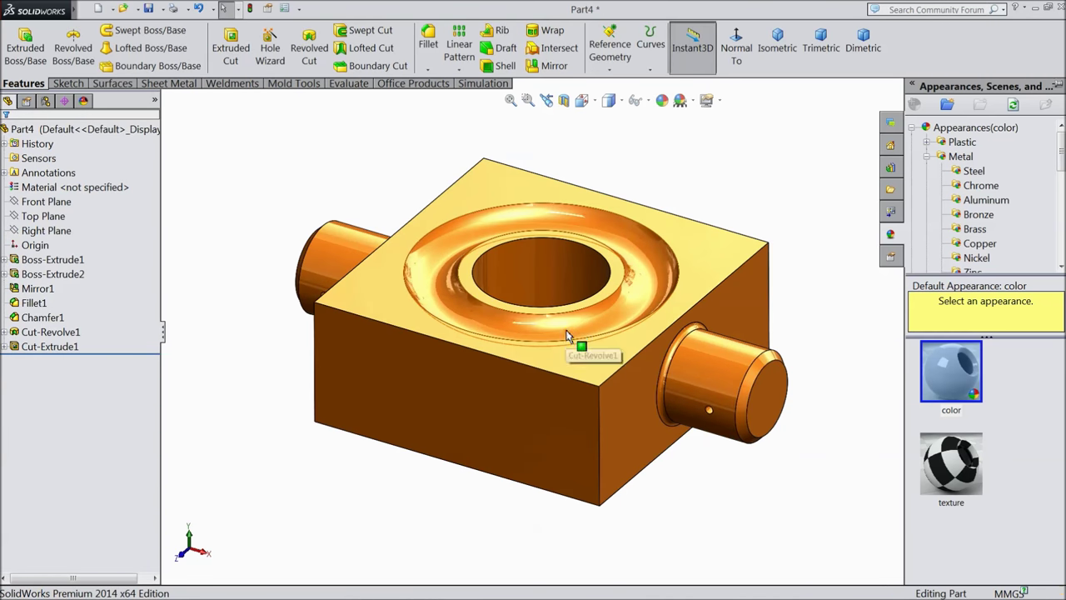
{"action": "middle_click_drag", "start_coordinate": [566, 331], "coordinate": [564, 336]}
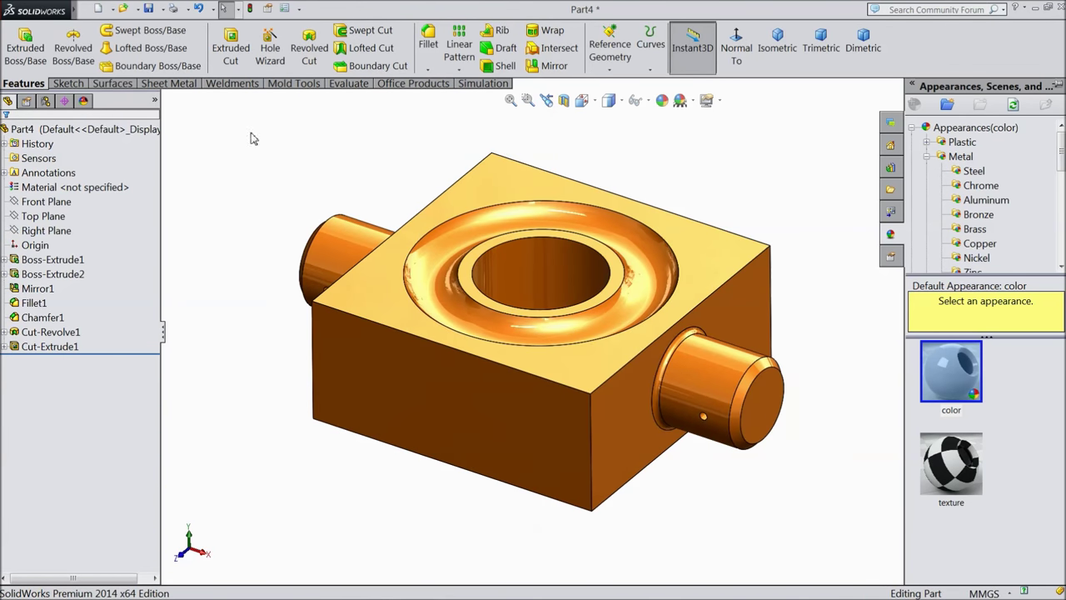
{"action": "left_click", "coordinate": [148, 8]}
{"action": "type", "text": "2.case 1"}
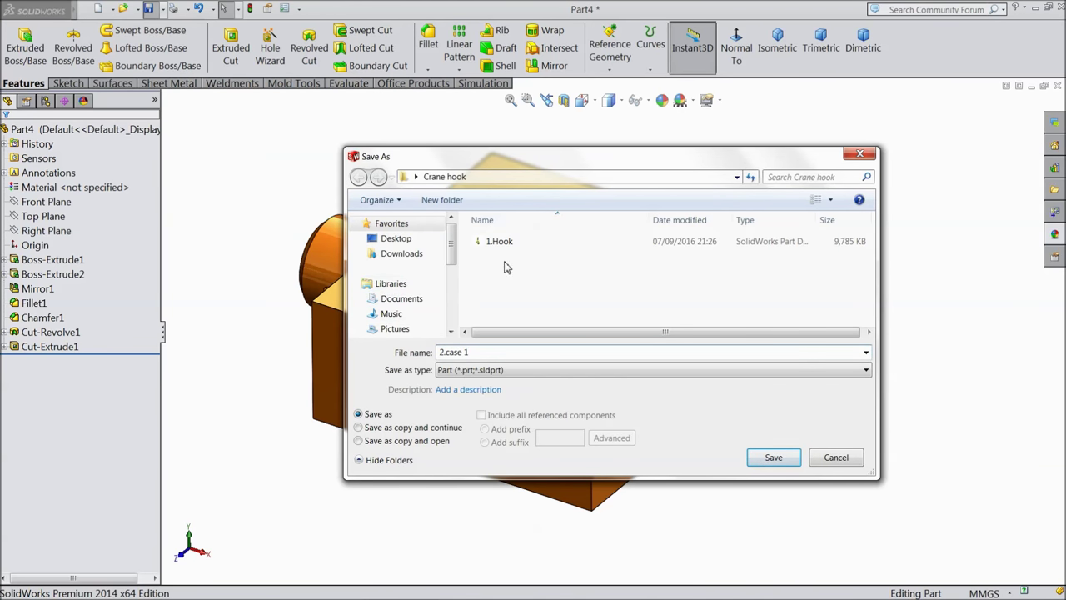
Step: Save the part as '2.case 1', then switch to perspective and isometric view
{"action": "left_click", "coordinate": [773, 458]}
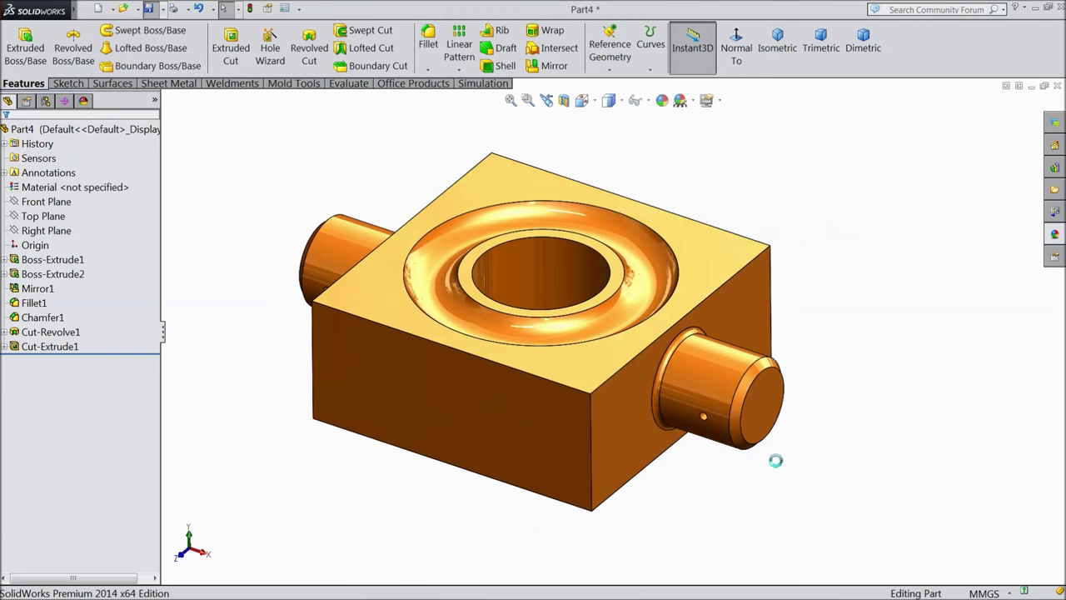
{"action": "mouse_move", "coordinate": [632, 387]}
{"action": "middle_mouse_down"}
{"action": "mouse_move", "coordinate": [553, 358]}
{"action": "mouse_move", "coordinate": [569, 345]}
{"action": "middle_mouse_up"}
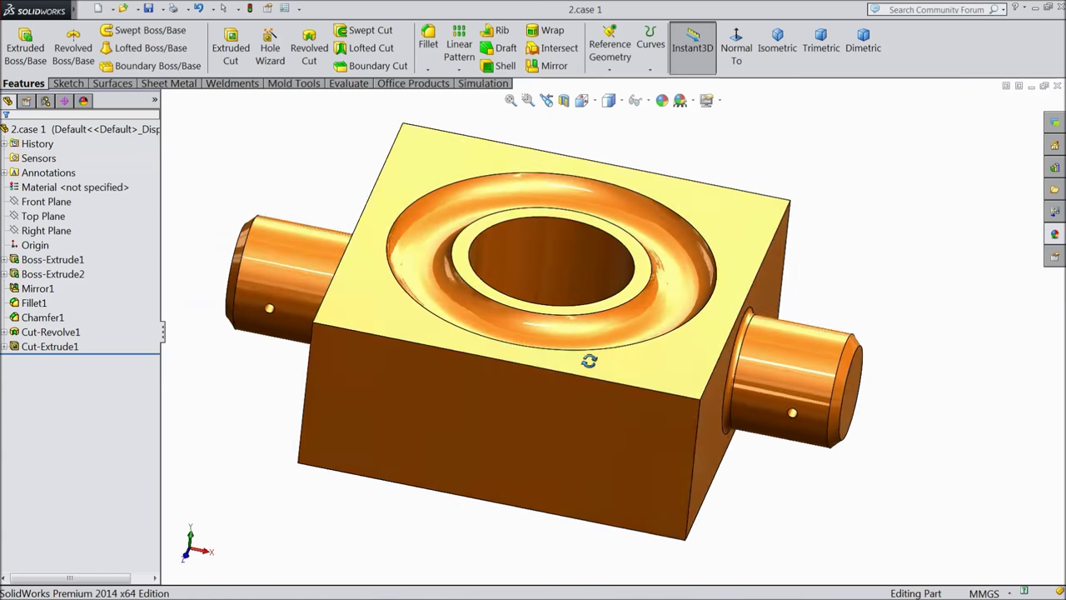
{"action": "left_click", "coordinate": [719, 100]}
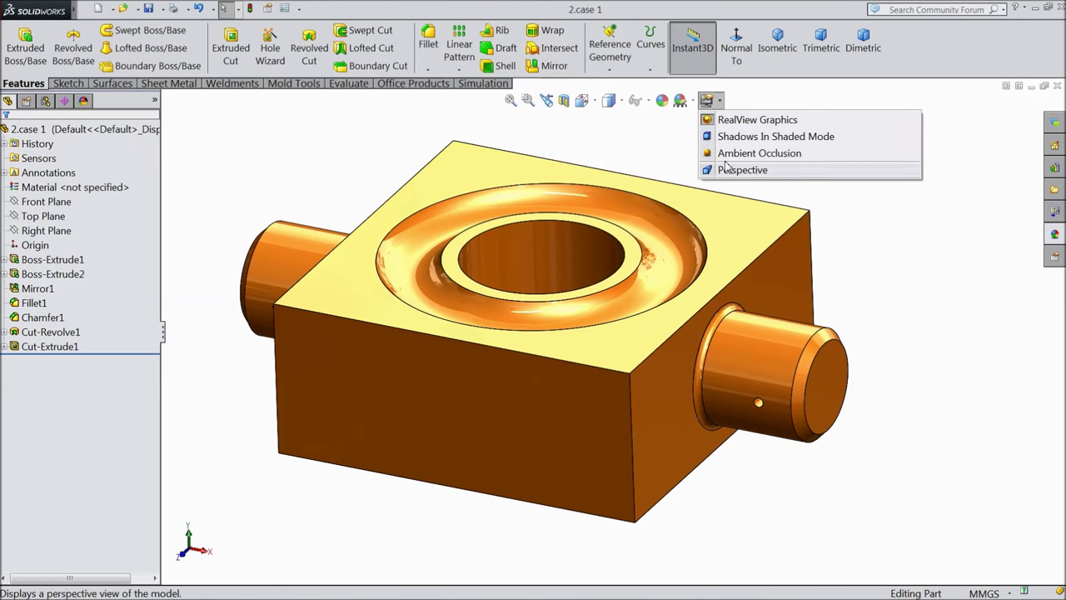
{"action": "left_click", "coordinate": [728, 170]}
{"action": "mouse_move", "coordinate": [728, 170]}
{"action": "middle_mouse_down"}
{"action": "mouse_move", "coordinate": [597, 291]}
{"action": "mouse_move", "coordinate": [638, 312]}
{"action": "mouse_move", "coordinate": [688, 269]}
{"action": "mouse_move", "coordinate": [637, 311]}
{"action": "middle_mouse_up"}
{"action": "left_click", "coordinate": [766, 63]}
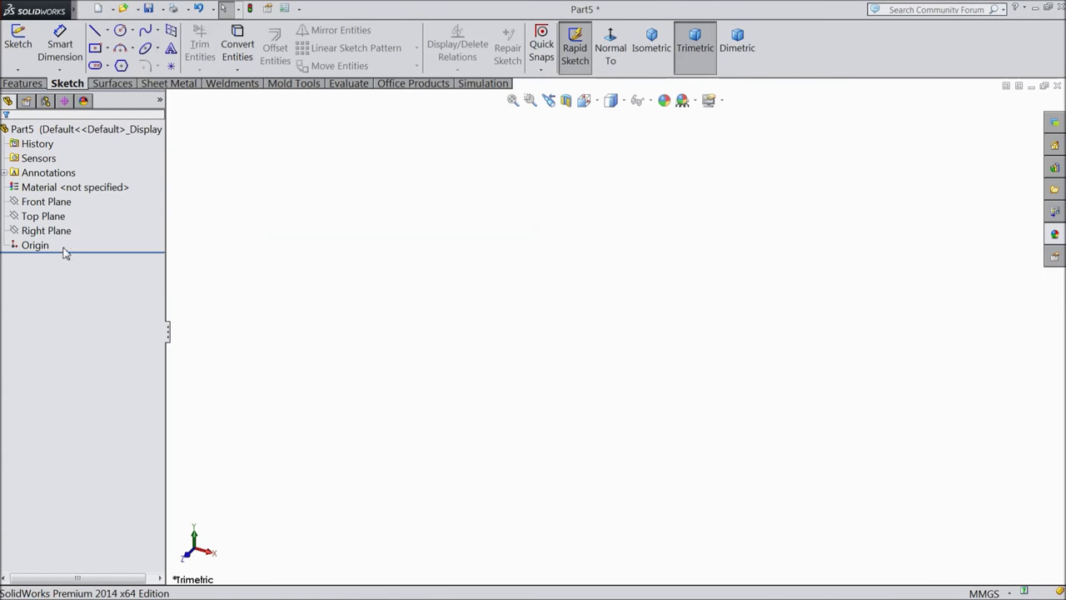
Step: Start a Top Plane sketch and draw a centre rectangle on the origin
{"action": "left_click", "coordinate": [51, 217]}
{"action": "left_click", "coordinate": [56, 204]}
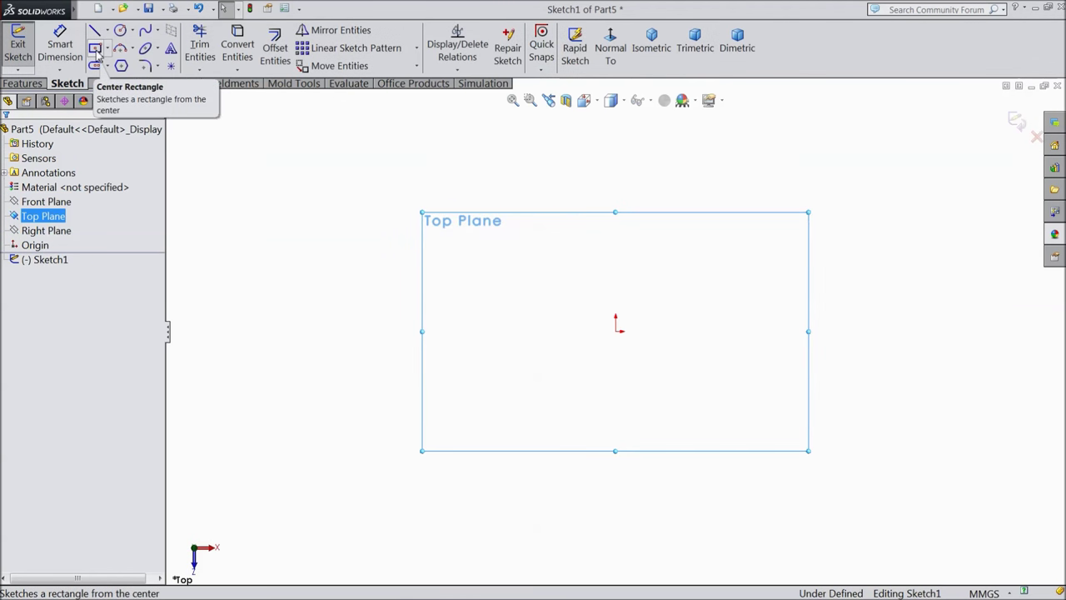
{"action": "left_click", "coordinate": [96, 49]}
{"action": "left_click_drag", "start_coordinate": [615, 330], "coordinate": [441, 176]}
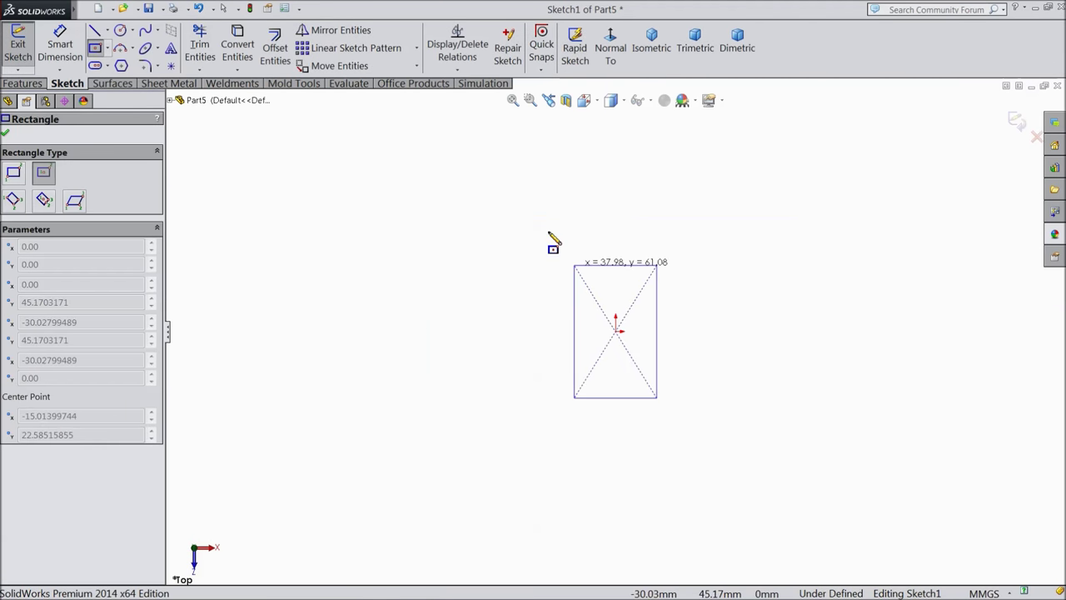
Step: Dimension the rectangle's width and height to 110 each
{"action": "left_click", "coordinate": [60, 46]}
{"action": "left_click", "coordinate": [525, 177]}
{"action": "left_click", "coordinate": [537, 158]}
{"action": "type", "text": "11"}
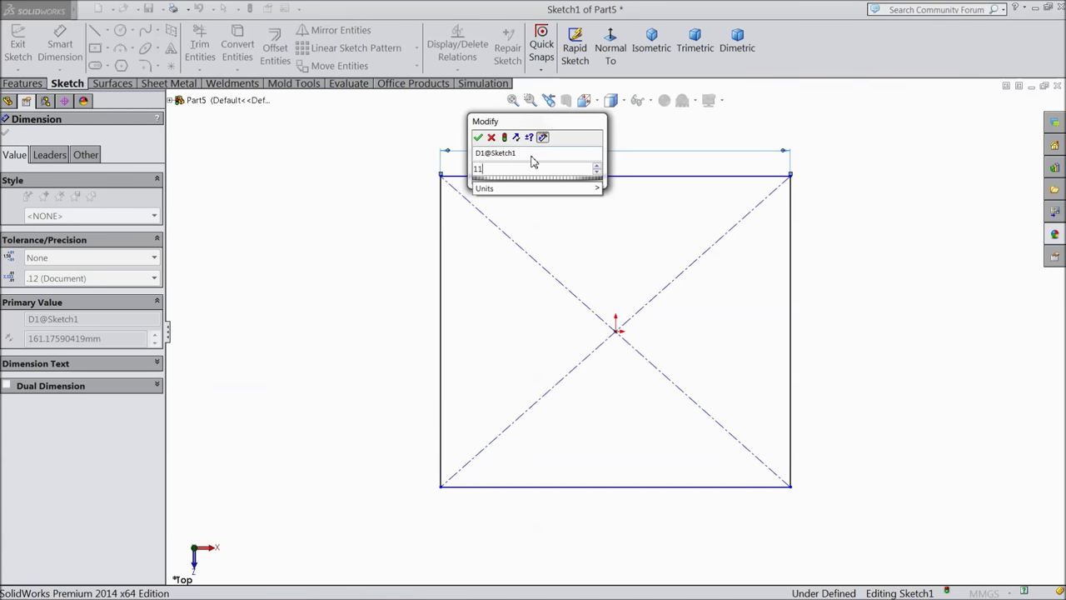
{"action": "left_click", "coordinate": [477, 138]}
{"action": "left_click", "coordinate": [442, 254]}
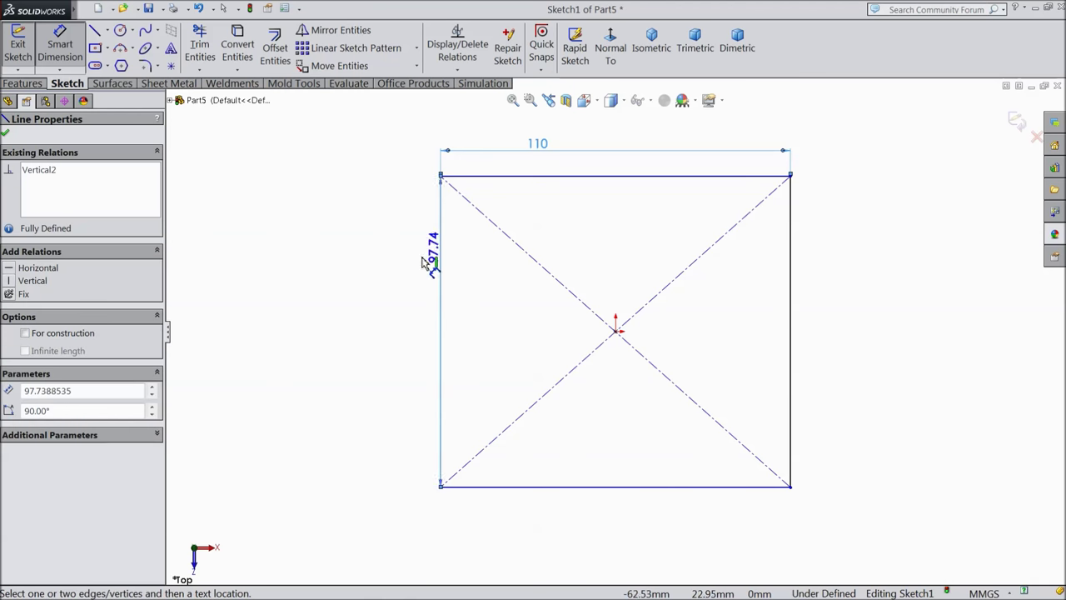
{"action": "left_click", "coordinate": [378, 288]}
{"action": "type", "text": "110"}
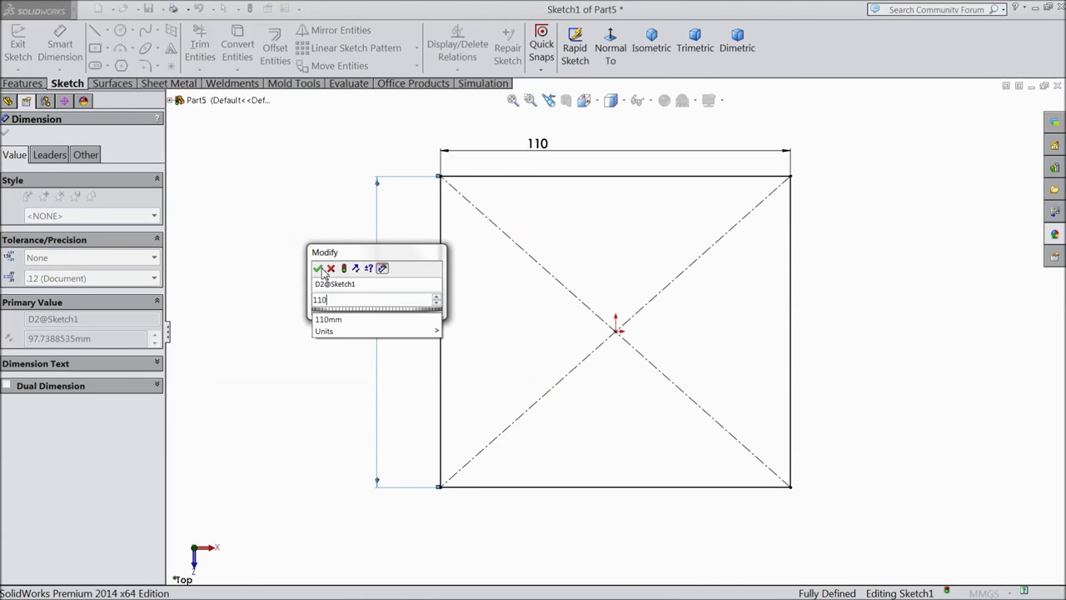
{"action": "left_click", "coordinate": [319, 269]}
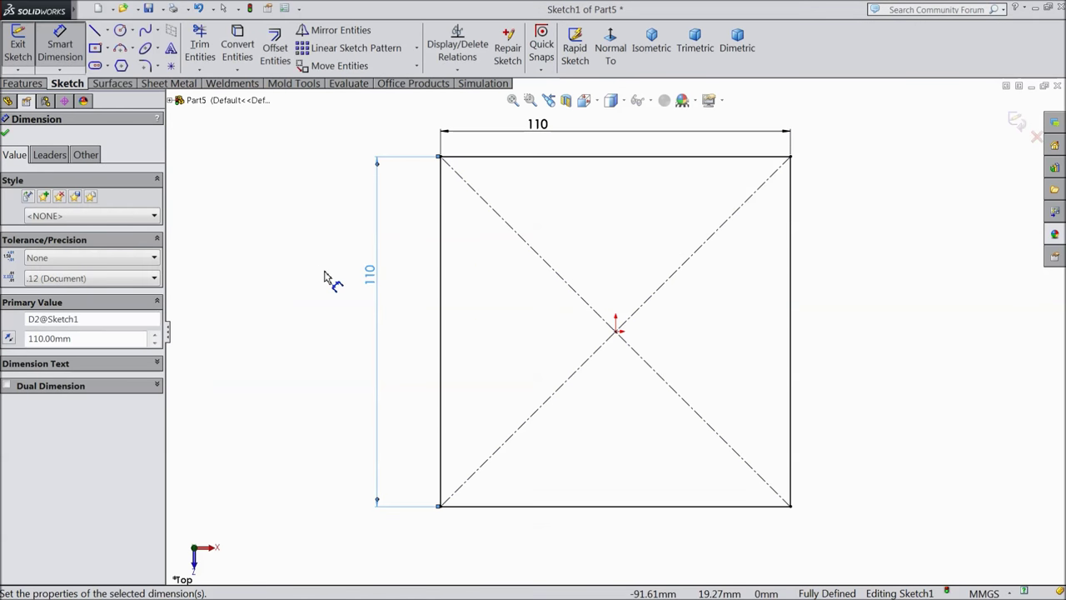
{"action": "left_click", "coordinate": [5, 136]}
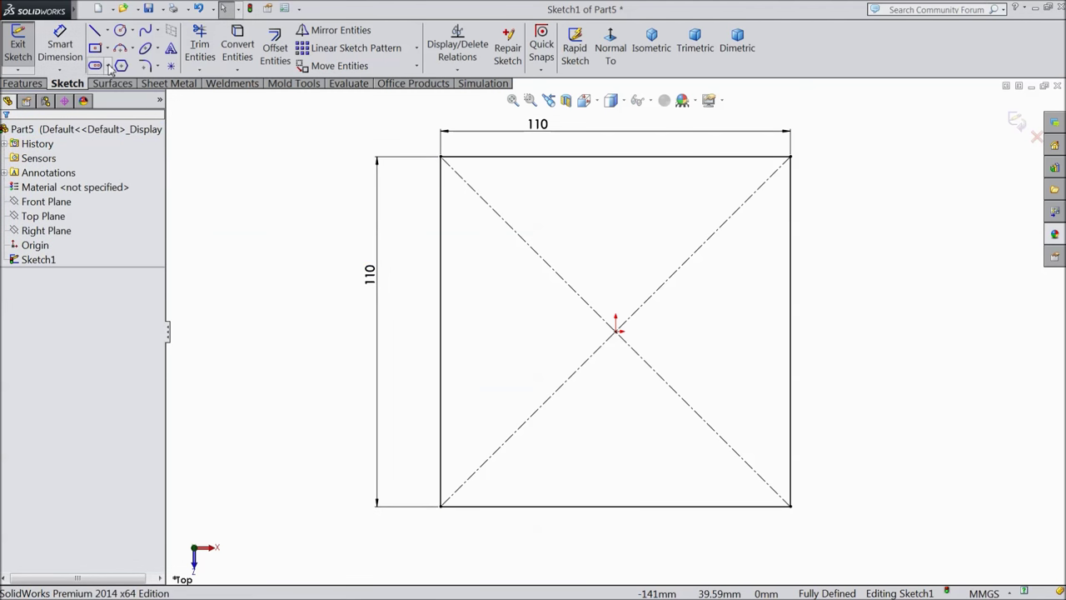
Step: Draw a circle centred on the origin and dimension it Ø47.62
{"action": "left_click", "coordinate": [121, 32]}
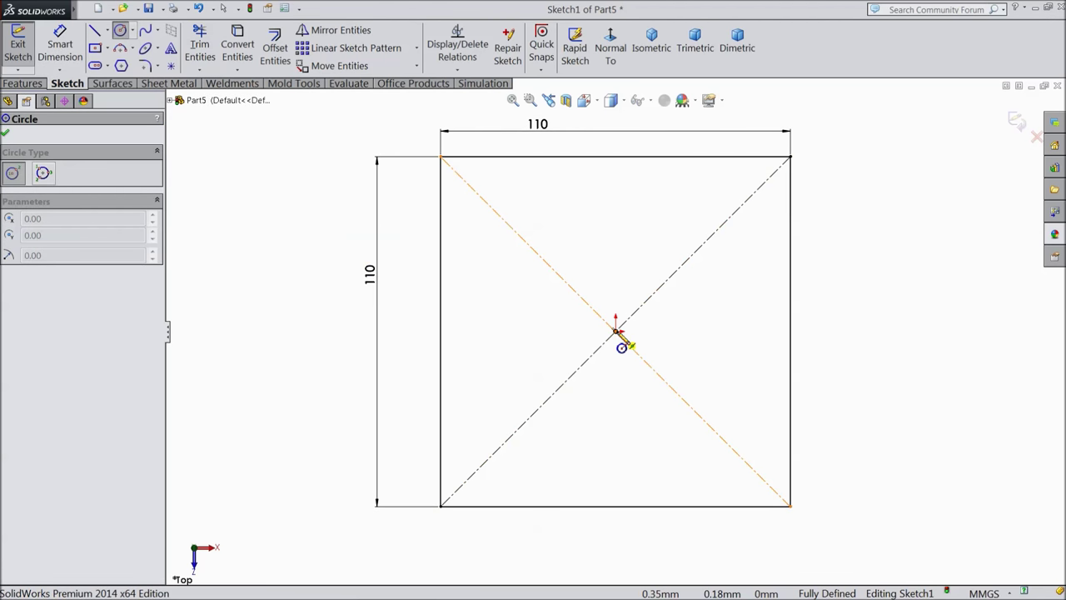
{"action": "left_click_drag", "start_coordinate": [615, 331], "coordinate": [517, 299]}
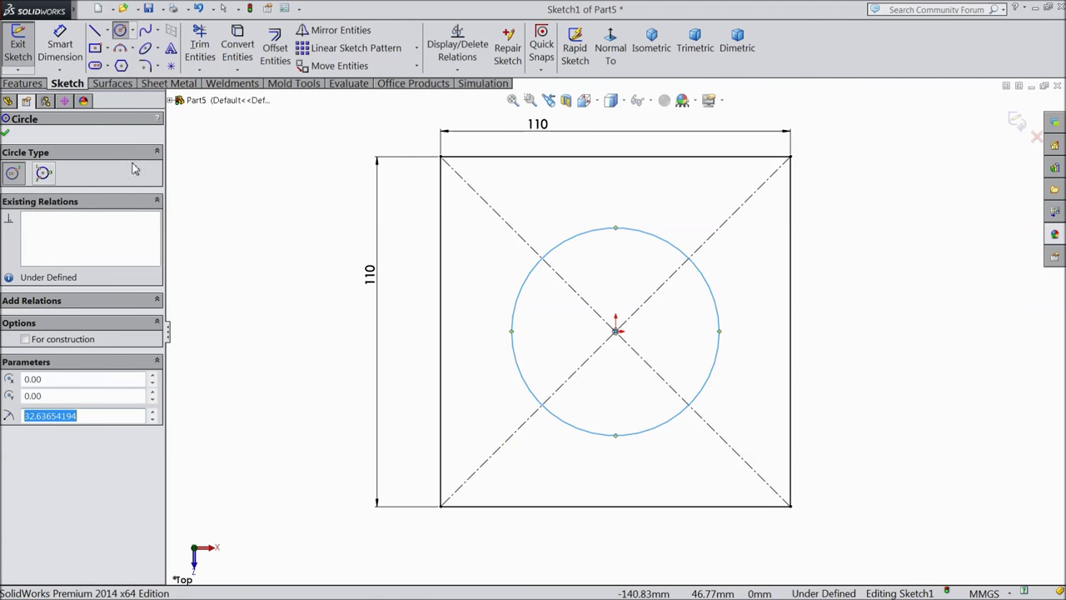
{"action": "left_click", "coordinate": [56, 62]}
{"action": "left_click", "coordinate": [722, 343]}
{"action": "left_click", "coordinate": [858, 339]}
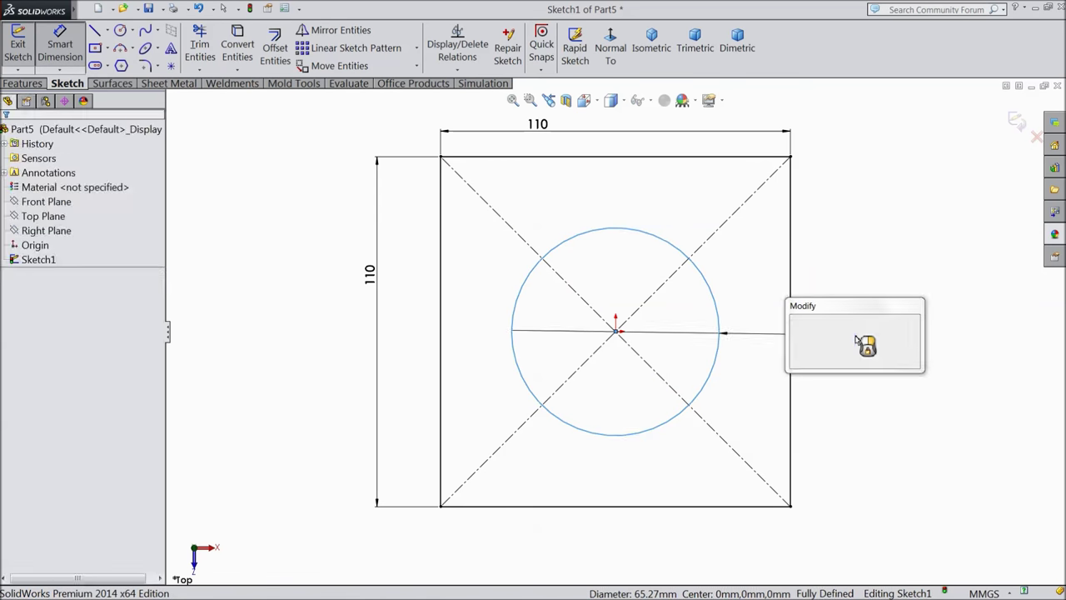
{"action": "type", "text": "47.62"}
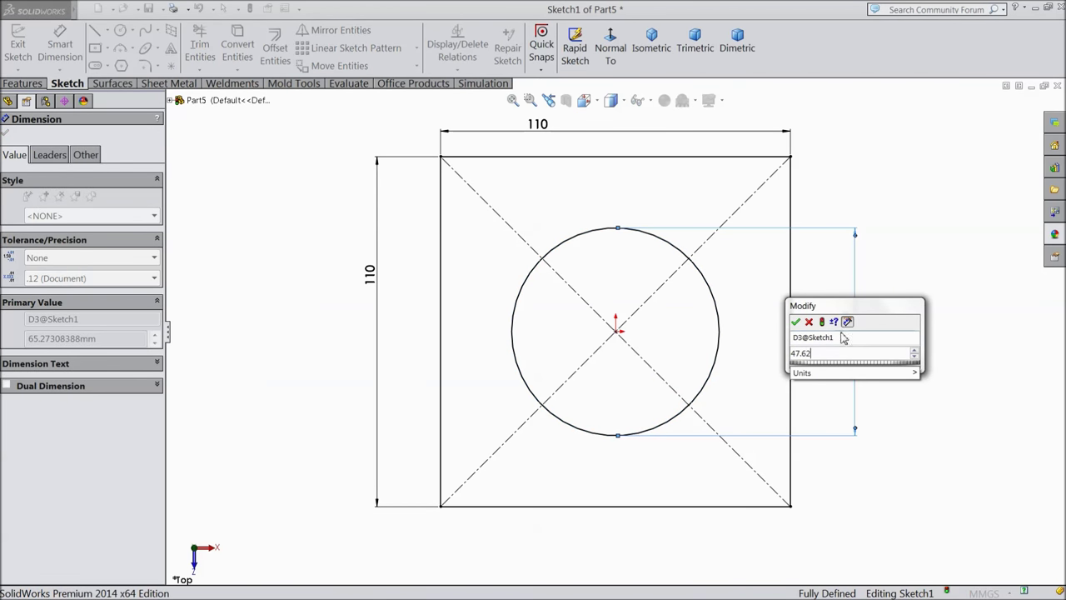
{"action": "left_click", "coordinate": [795, 323]}
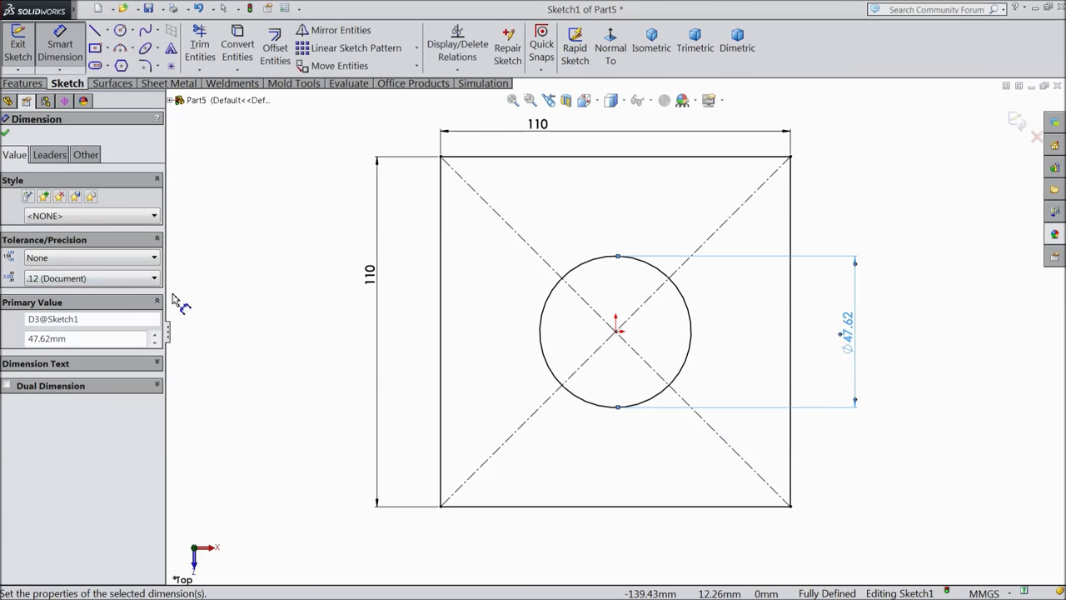
{"action": "left_click", "coordinate": [6, 134]}
{"action": "left_click", "coordinate": [22, 84]}
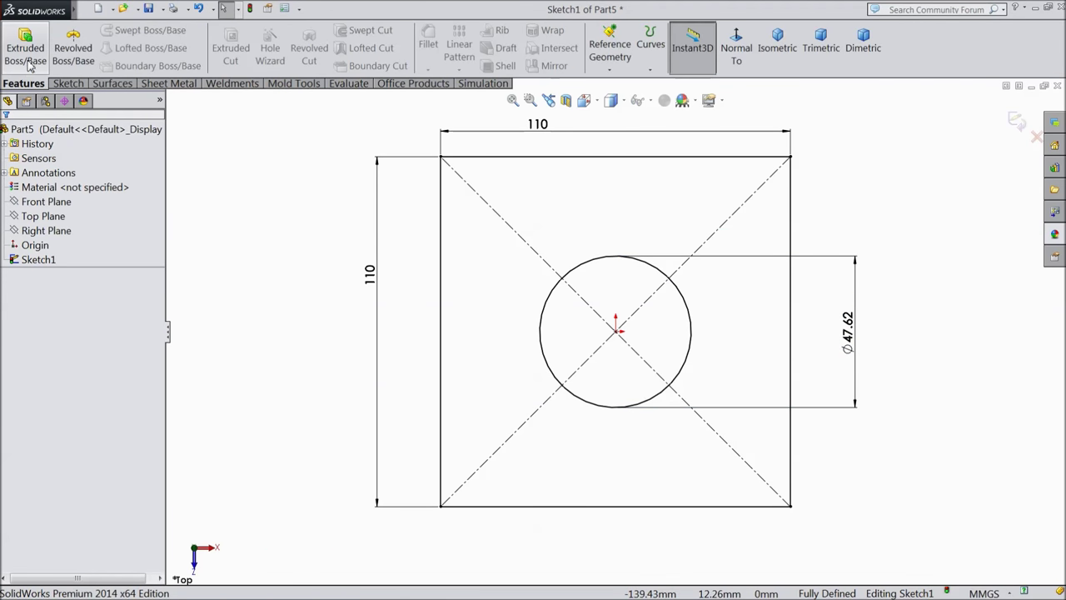
Step: Extrude the sketch 20 mm into a plate, then start a sketch on the Right Plane
{"action": "left_click", "coordinate": [25, 47]}
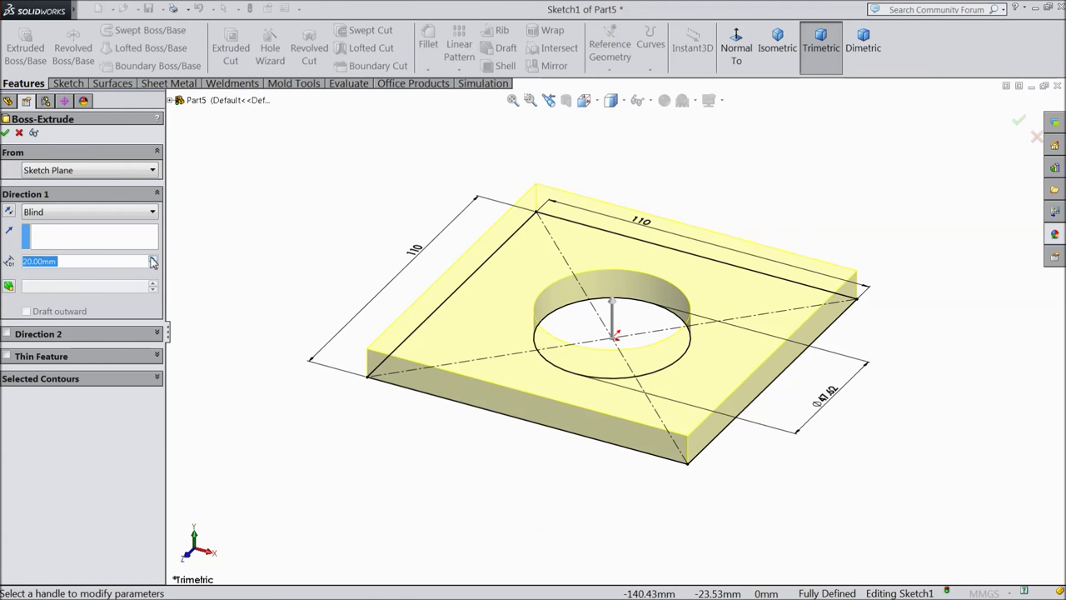
{"action": "scroll", "coordinate": [521, 314], "scroll_direction": "down", "scroll_amount": 2}
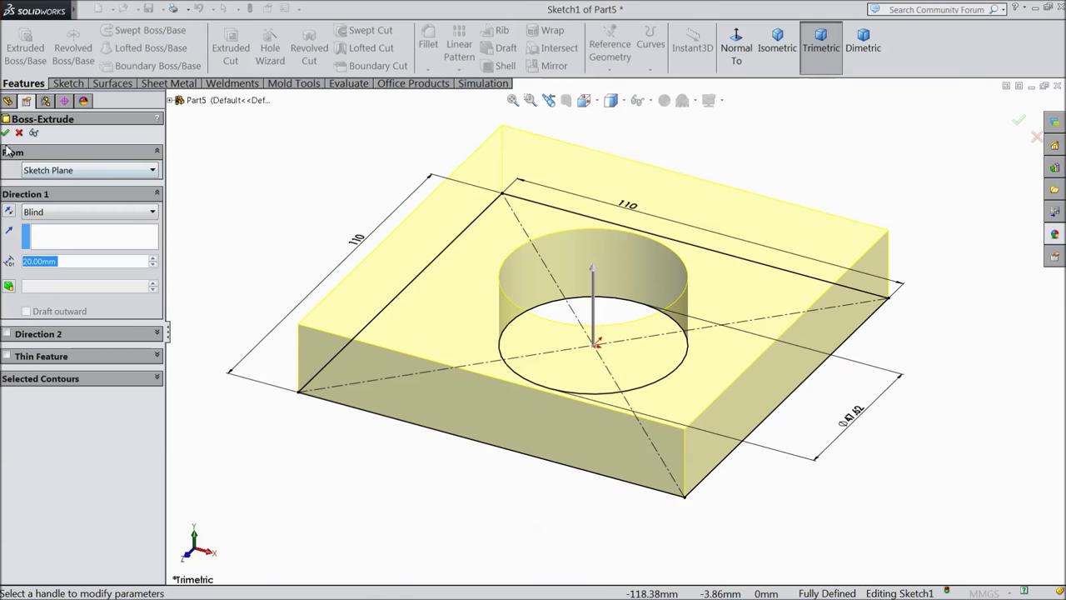
{"action": "left_click", "coordinate": [6, 133]}
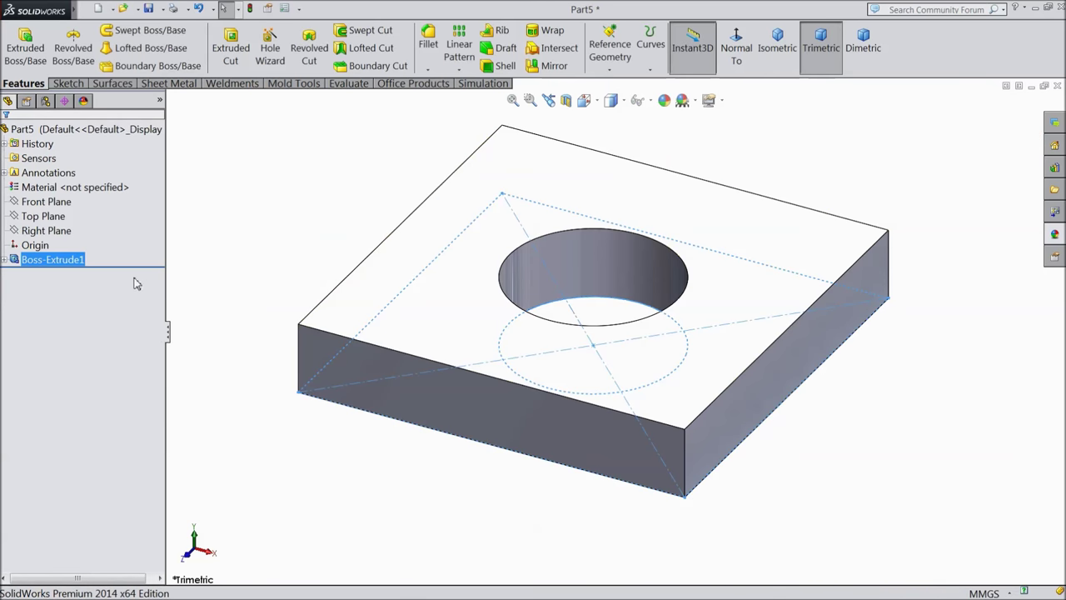
{"action": "left_click", "coordinate": [48, 232]}
{"action": "left_click", "coordinate": [52, 215]}
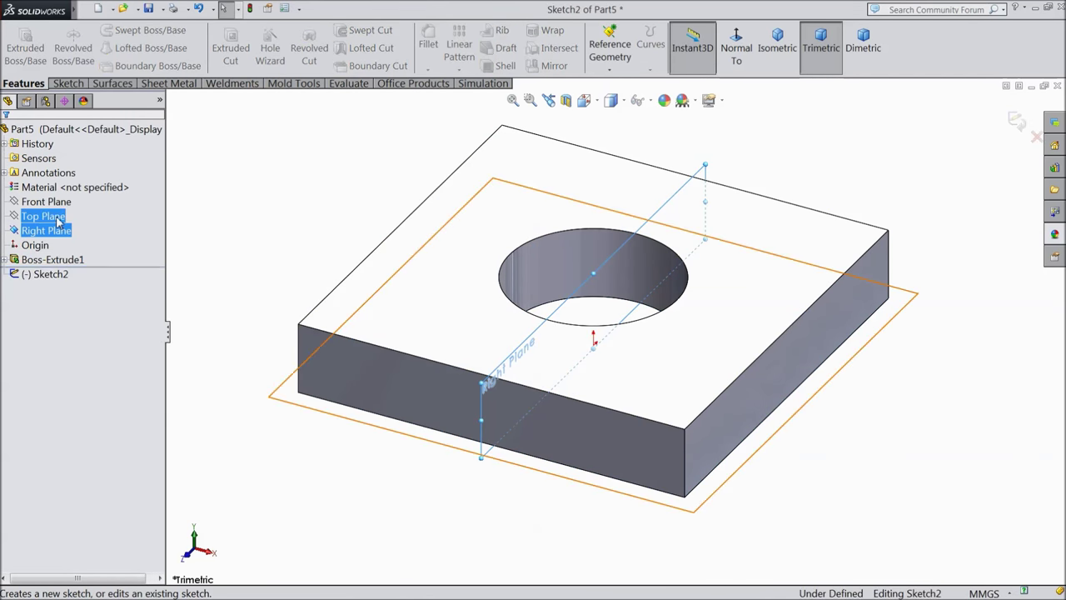
Step: View the Right Plane face-on and draw vertical and horizontal centerlines
{"action": "left_click", "coordinate": [736, 44]}
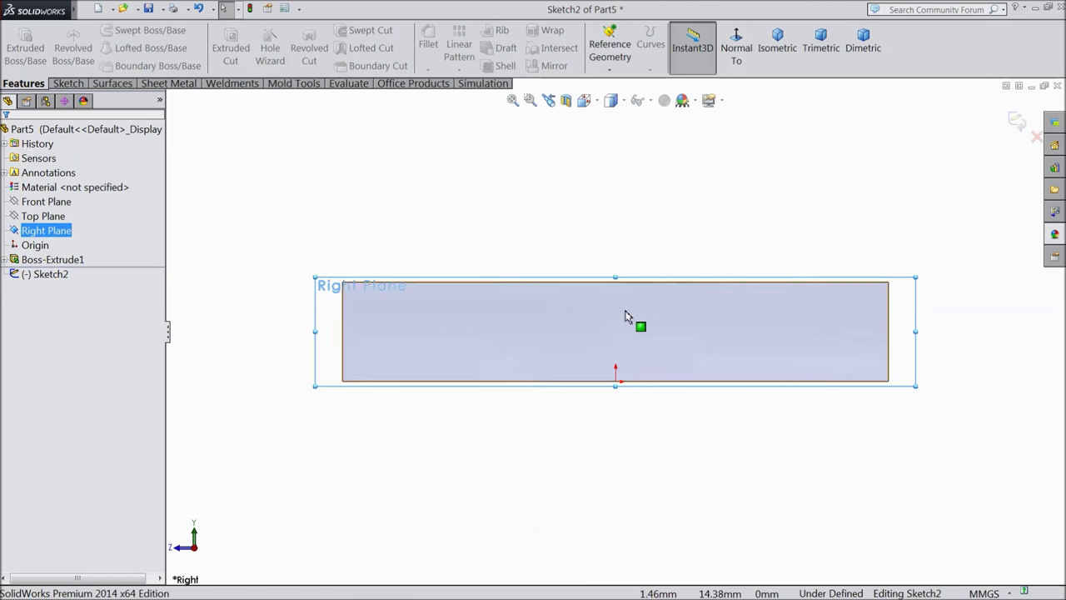
{"action": "left_click", "coordinate": [66, 83]}
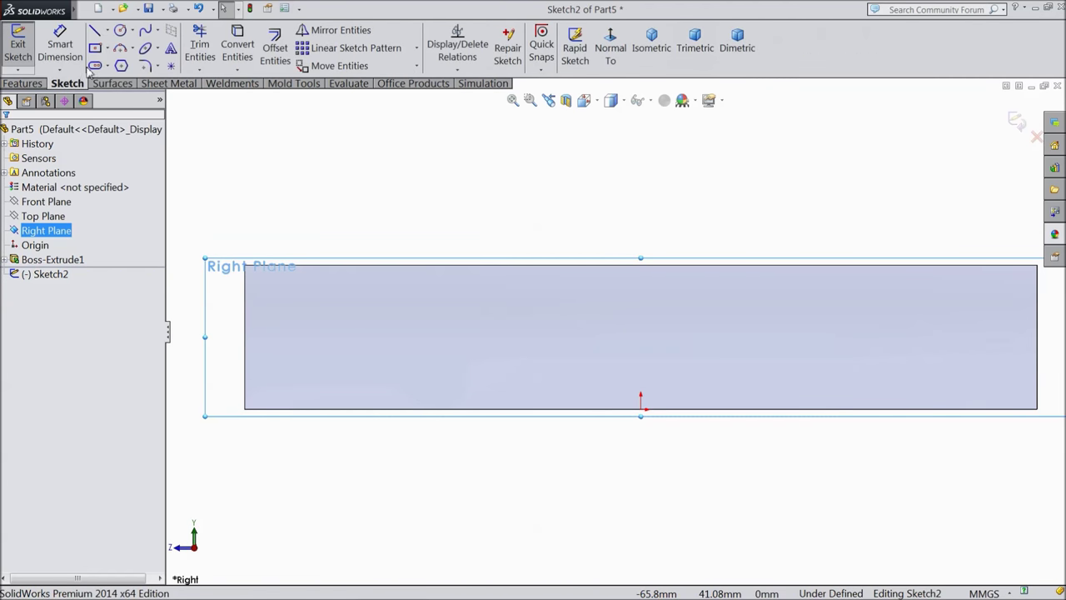
{"action": "left_click", "coordinate": [108, 31]}
{"action": "left_click", "coordinate": [121, 63]}
{"action": "scroll", "coordinate": [386, 302], "scroll_direction": "down", "scroll_amount": 3}
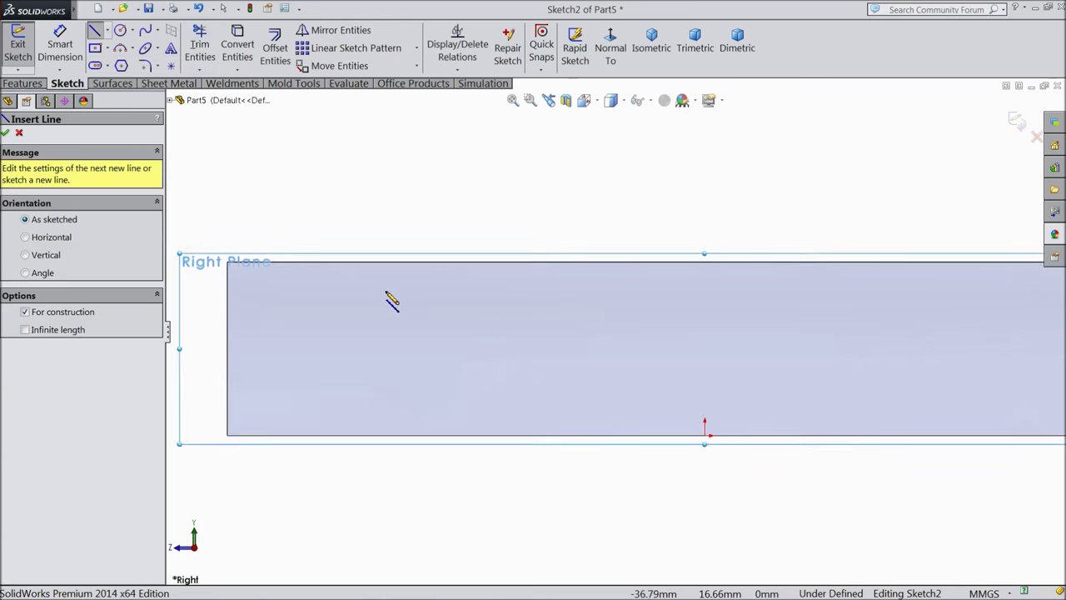
{"action": "left_click", "coordinate": [421, 182]}
{"action": "left_click", "coordinate": [421, 295]}
{"action": "key", "text": "z"}
{"action": "left_click", "coordinate": [223, 301]}
{"action": "right_click", "coordinate": [242, 300]}
{"action": "left_click", "coordinate": [274, 109]}
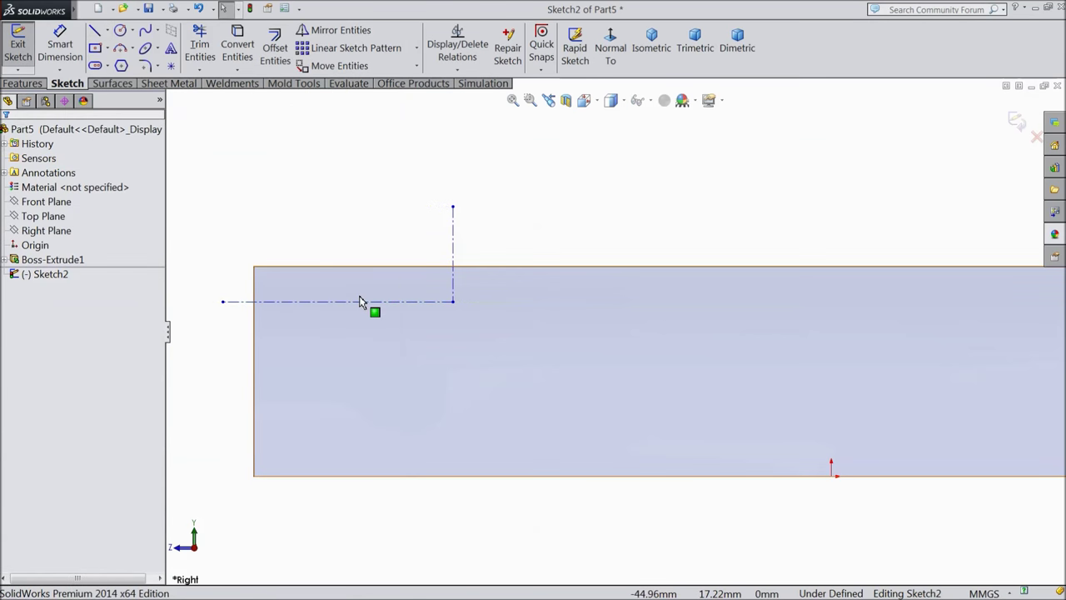
Step: Draw a circle centred on the vertical centerline, reaching the centerlines' intersection
{"action": "left_click", "coordinate": [120, 31]}
{"action": "scroll", "coordinate": [481, 300], "scroll_direction": "down", "scroll_amount": 1}
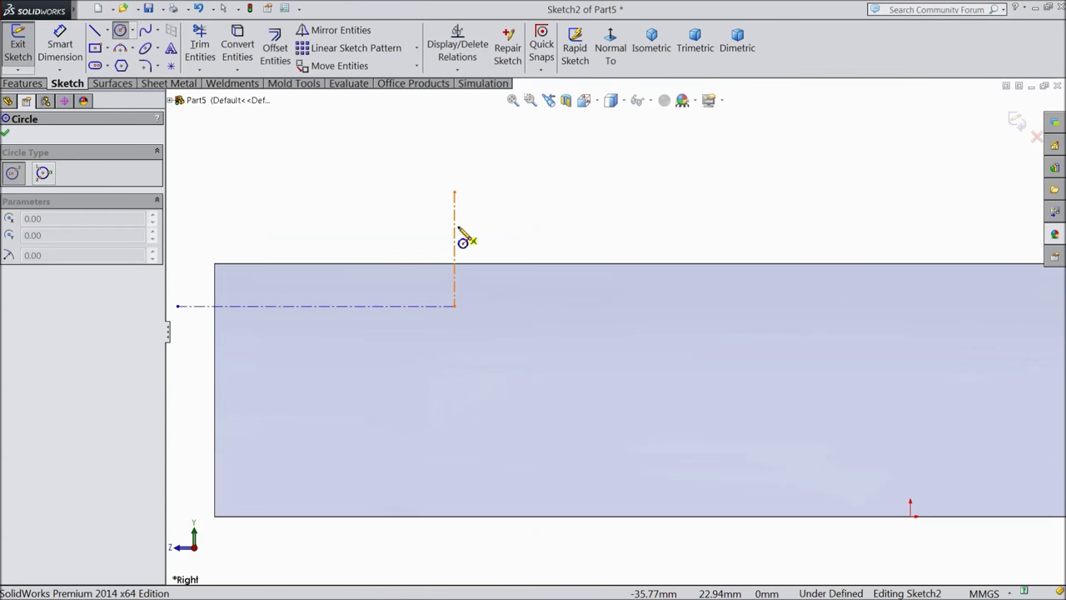
{"action": "left_click", "coordinate": [454, 225]}
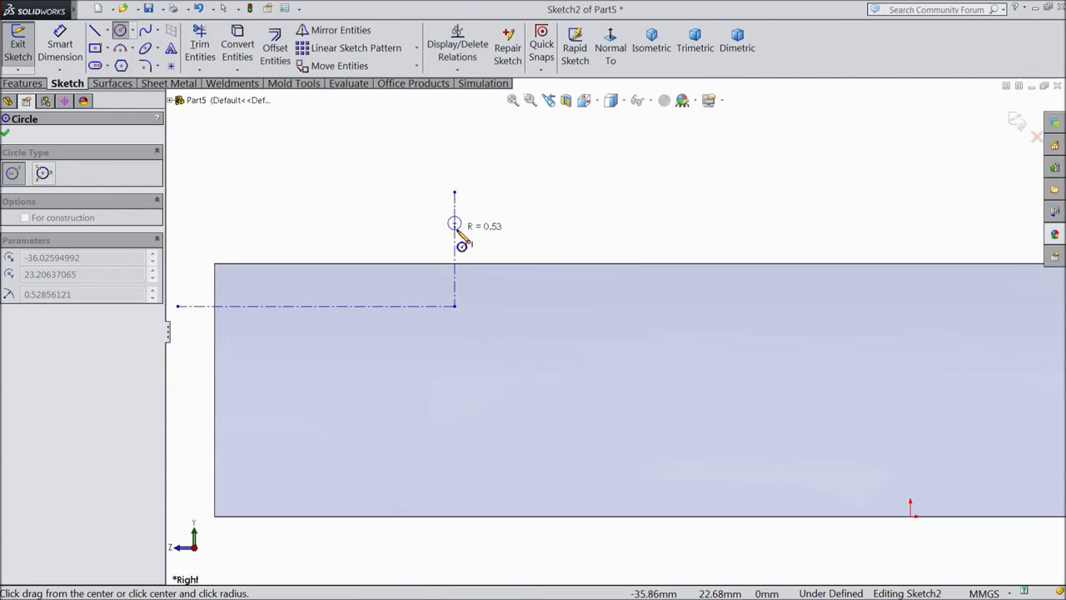
{"action": "left_click", "coordinate": [455, 307]}
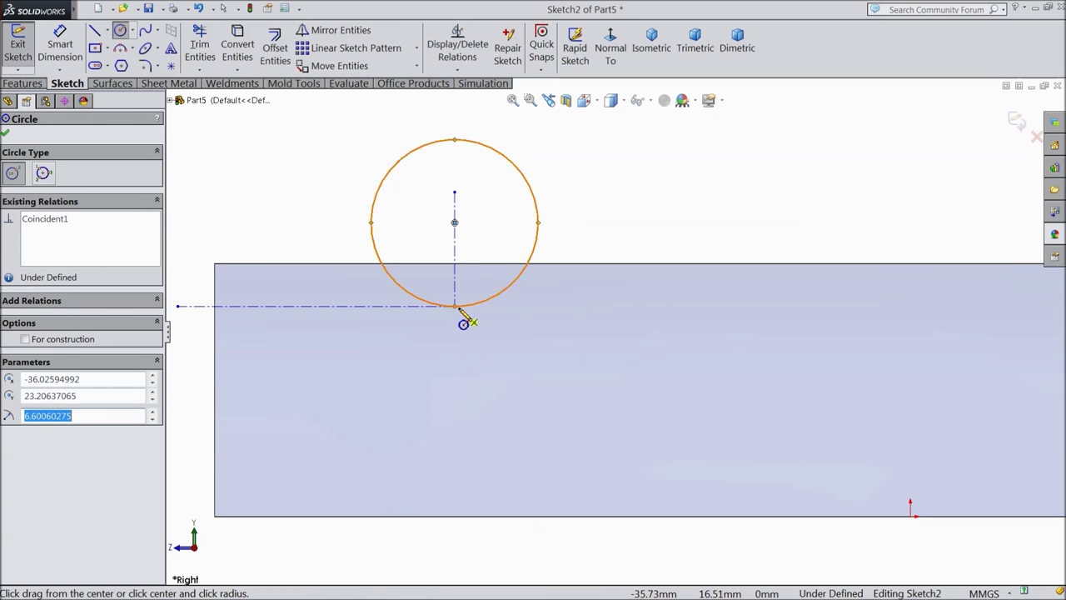
{"action": "right_click", "coordinate": [638, 148]}
{"action": "left_click", "coordinate": [658, 137]}
Step: Dimension the horizontal centerline 6 below the plate's top edge
{"action": "left_click", "coordinate": [82, 51]}
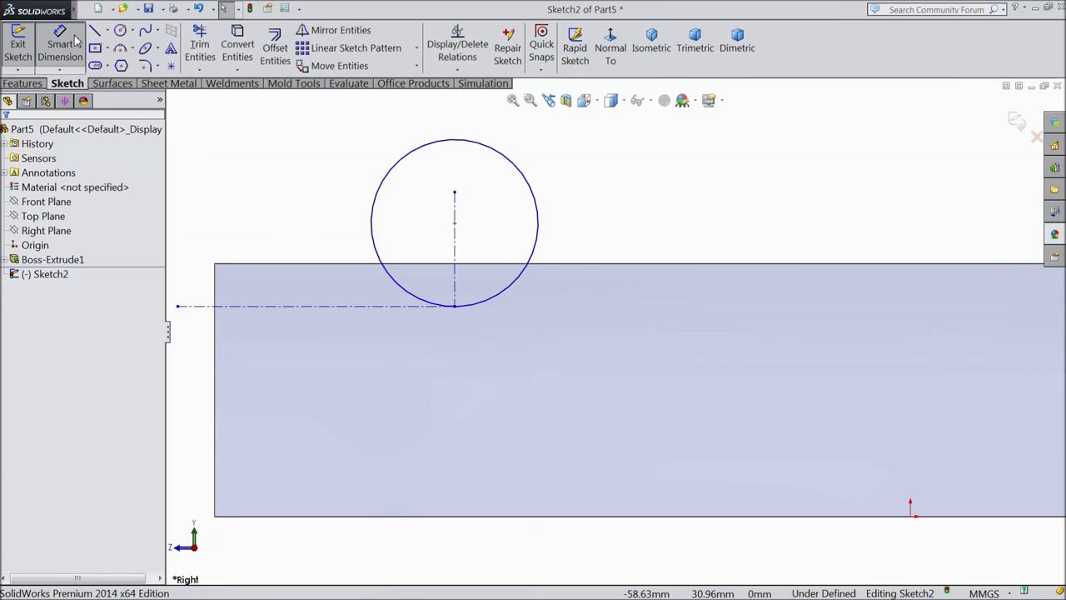
{"action": "scroll", "coordinate": [294, 200], "scroll_direction": "up", "scroll_amount": 2}
{"action": "scroll", "coordinate": [398, 297], "scroll_direction": "down", "scroll_amount": 3}
{"action": "left_click", "coordinate": [387, 280]}
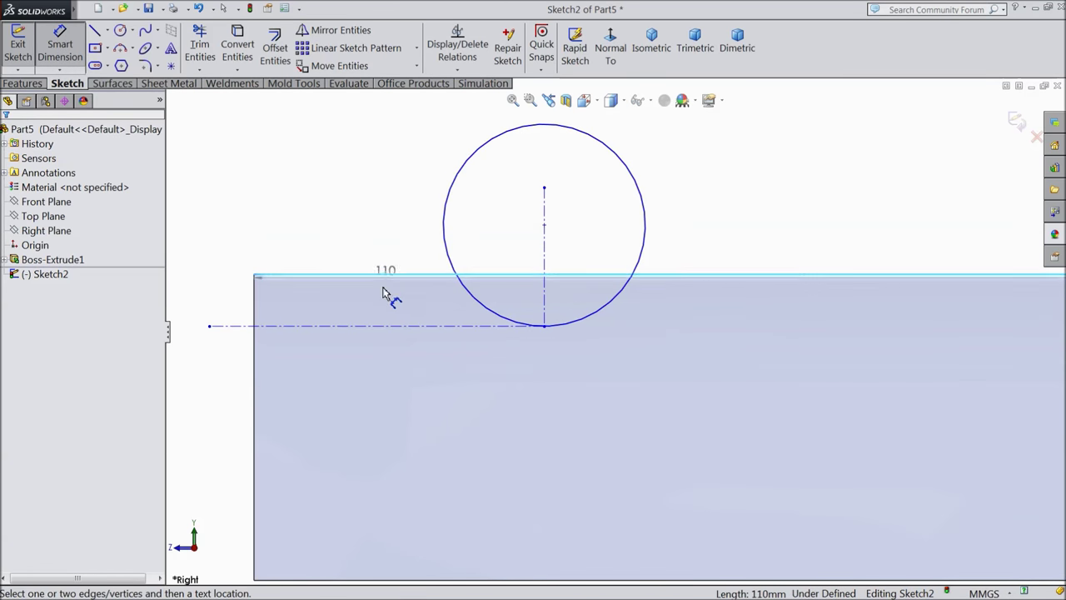
{"action": "left_click", "coordinate": [381, 326]}
{"action": "left_click", "coordinate": [234, 309]}
{"action": "type", "text": "6"}
{"action": "left_click", "coordinate": [171, 290]}
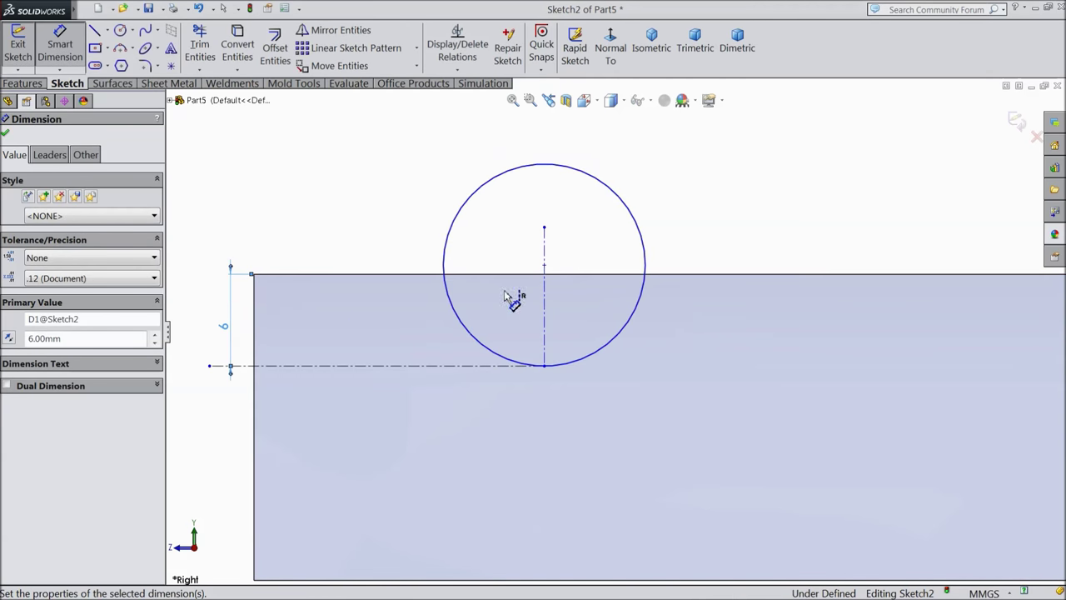
Step: Set the circle's diameter to 22 and its centre 15 from the plate's left edge
{"action": "left_click", "coordinate": [638, 214]}
{"action": "left_click", "coordinate": [714, 262]}
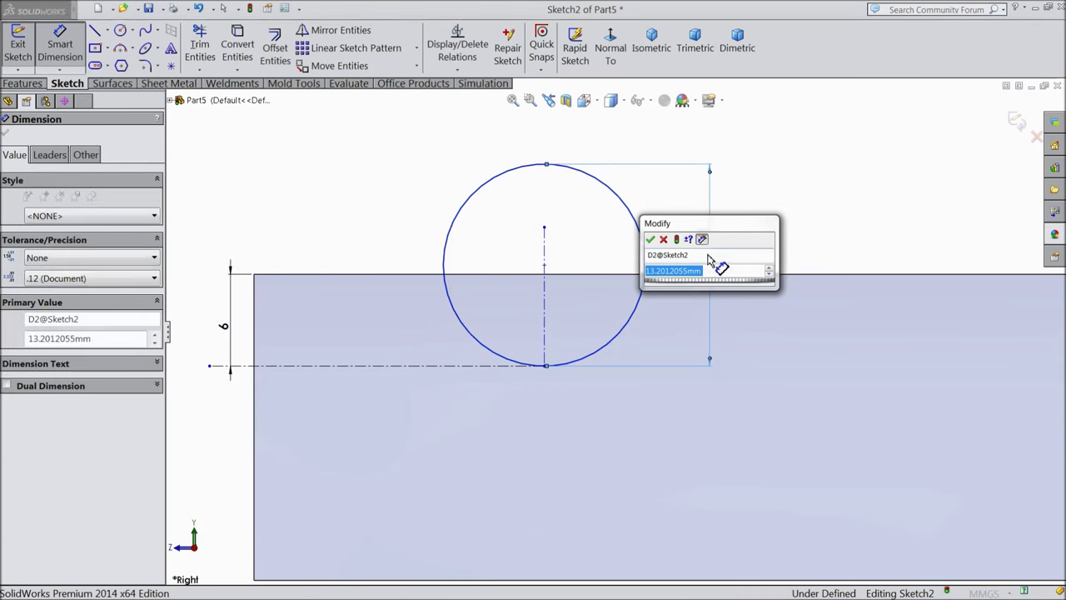
{"action": "type", "text": "22"}
{"action": "left_click", "coordinate": [649, 239]}
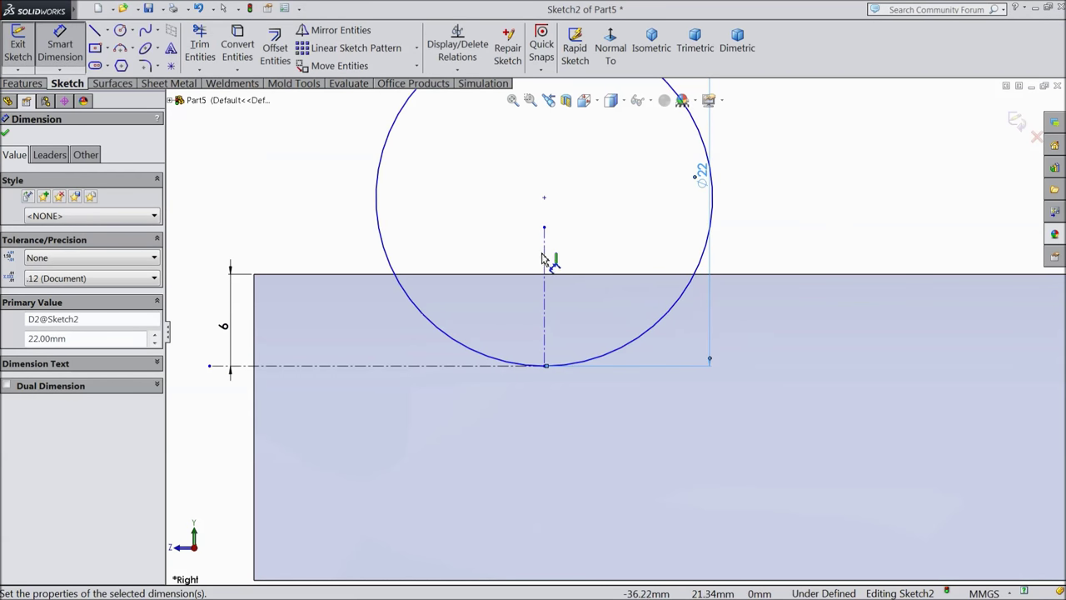
{"action": "left_click", "coordinate": [547, 297]}
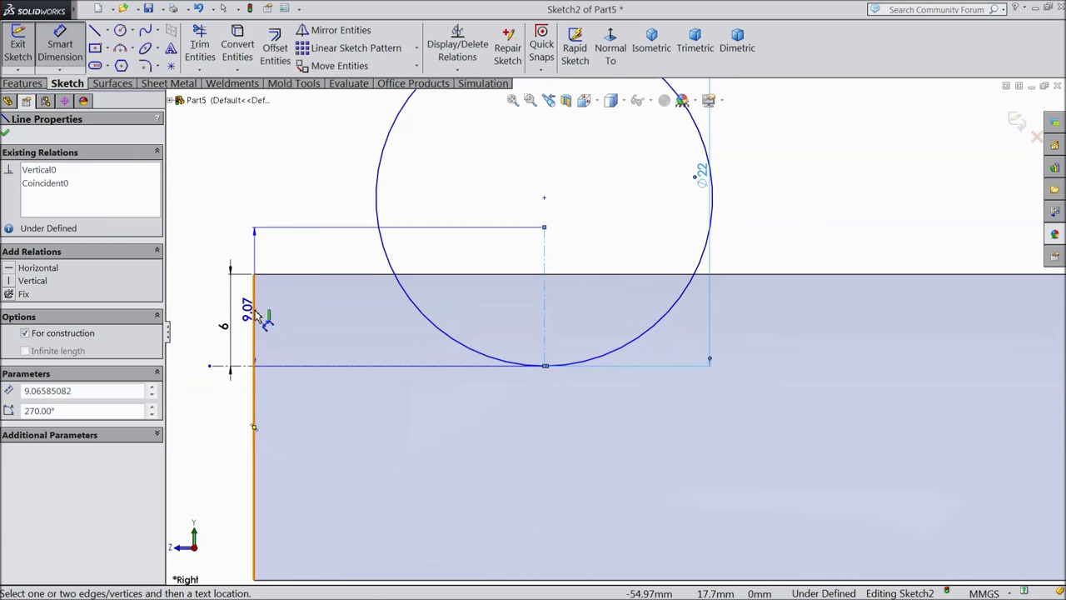
{"action": "left_click", "coordinate": [255, 298]}
{"action": "scroll", "coordinate": [341, 198], "scroll_direction": "up", "scroll_amount": 2}
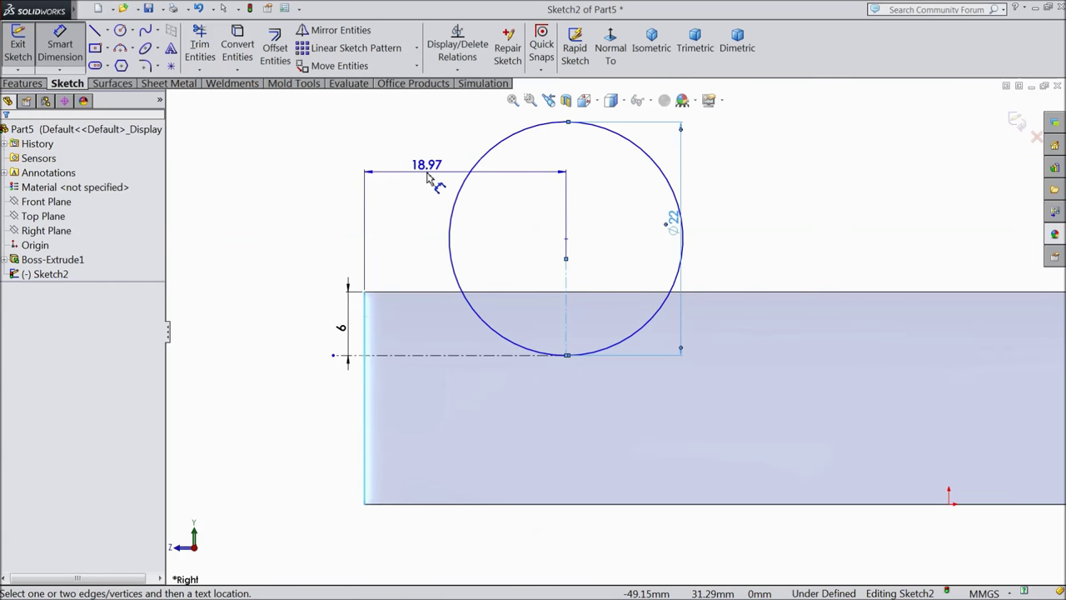
{"action": "left_click", "coordinate": [428, 177]}
{"action": "type", "text": "15"}
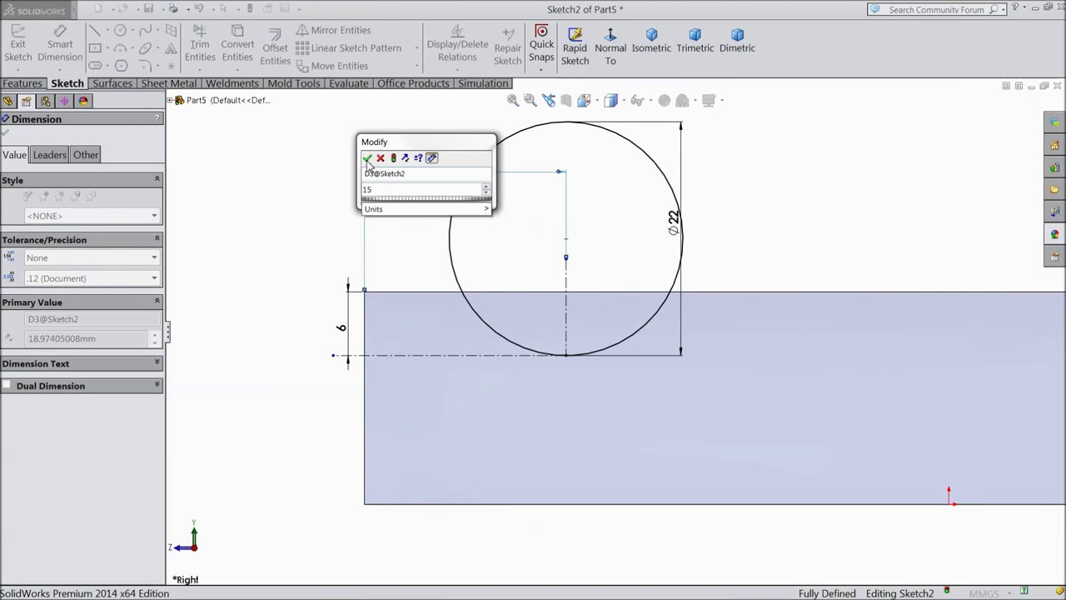
{"action": "left_click", "coordinate": [367, 158]}
{"action": "left_click", "coordinate": [5, 135]}
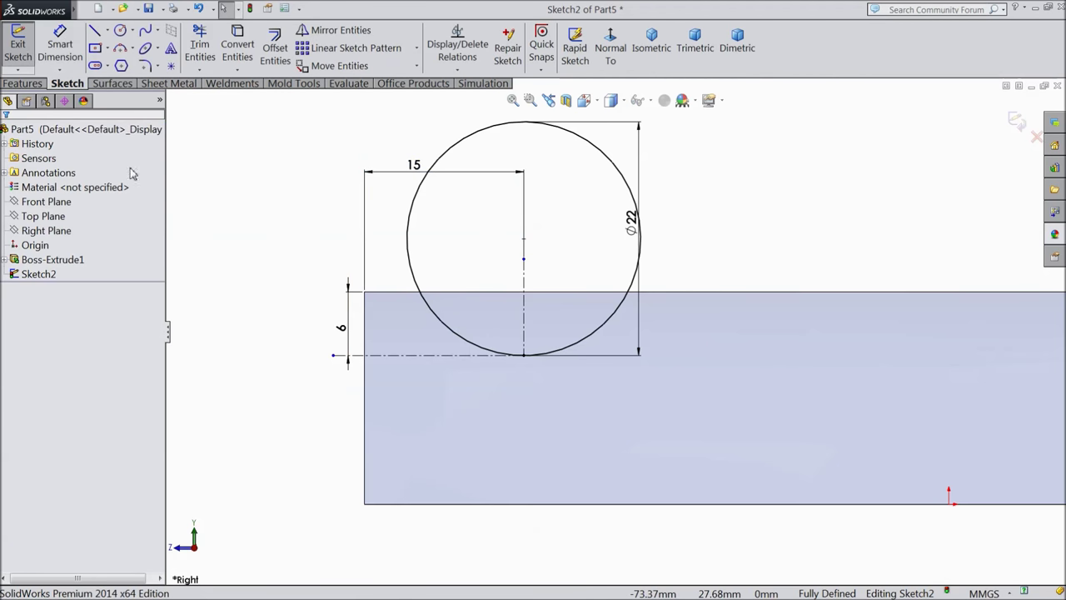
Step: Convert the plate's top edge and trim away the circle's upper arc
{"action": "left_click", "coordinate": [236, 50]}
{"action": "left_click", "coordinate": [199, 45]}
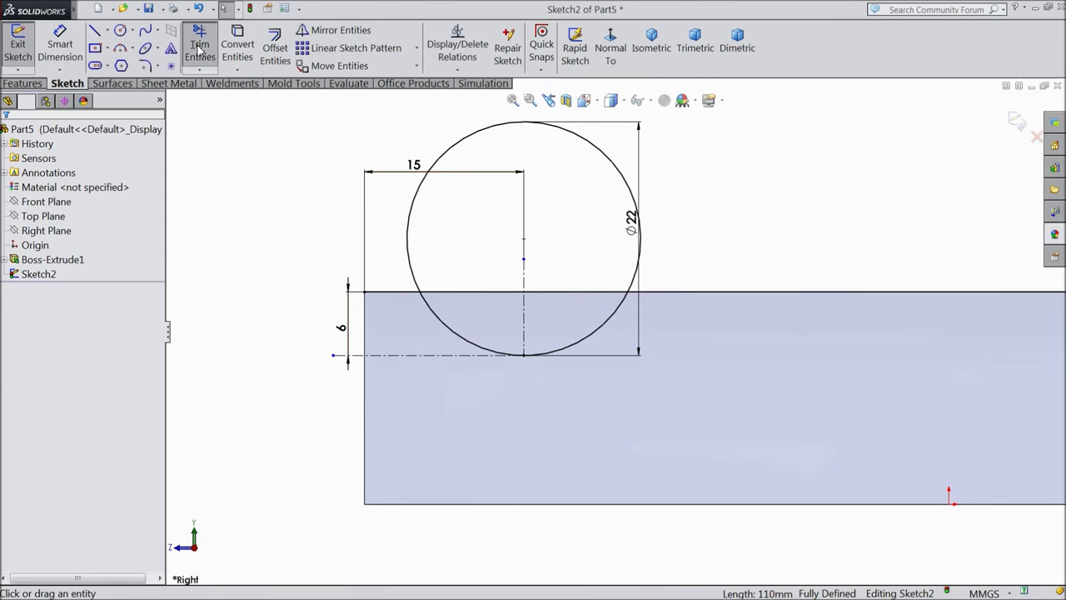
{"action": "left_click", "coordinate": [410, 257]}
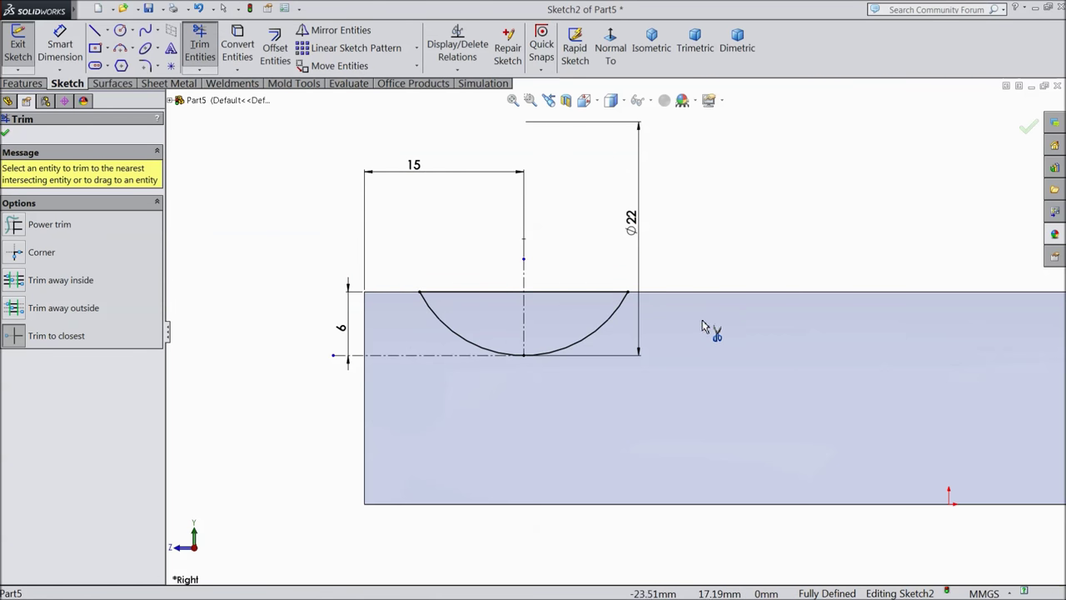
{"action": "left_click", "coordinate": [5, 134]}
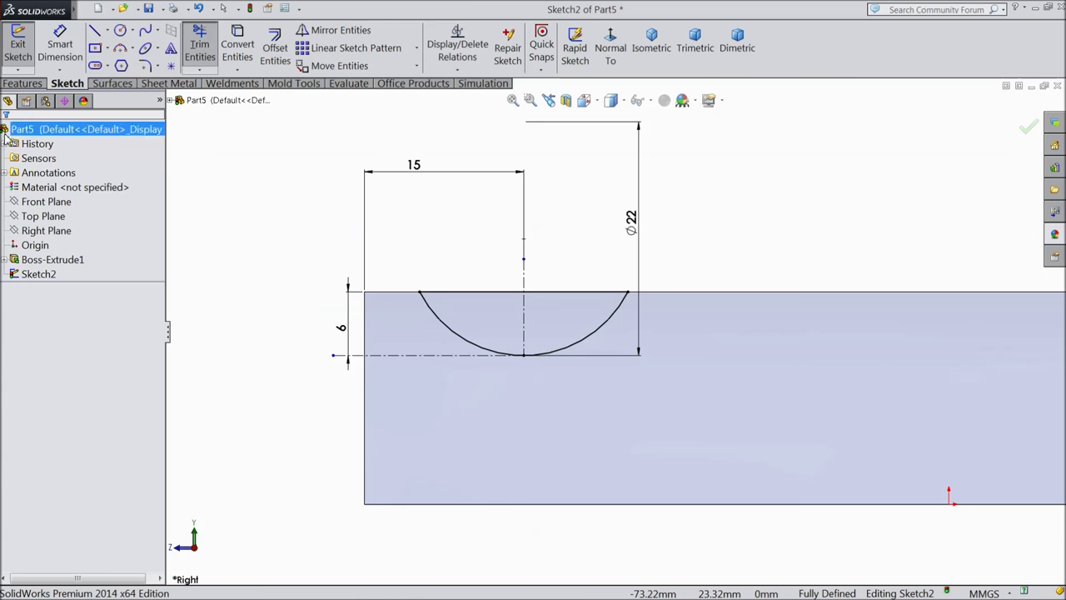
Step: Draw a centerline up from the plate's bottom edge and make it vertical
{"action": "left_click", "coordinate": [107, 30]}
{"action": "left_click", "coordinate": [117, 65]}
{"action": "key", "text": "f"}
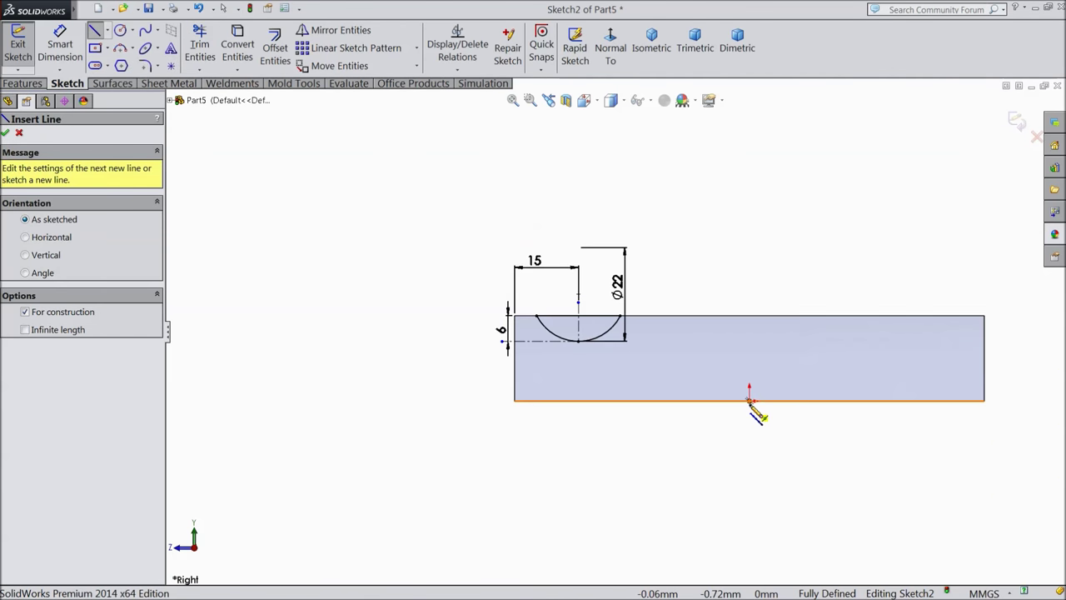
{"action": "left_click", "coordinate": [749, 401]}
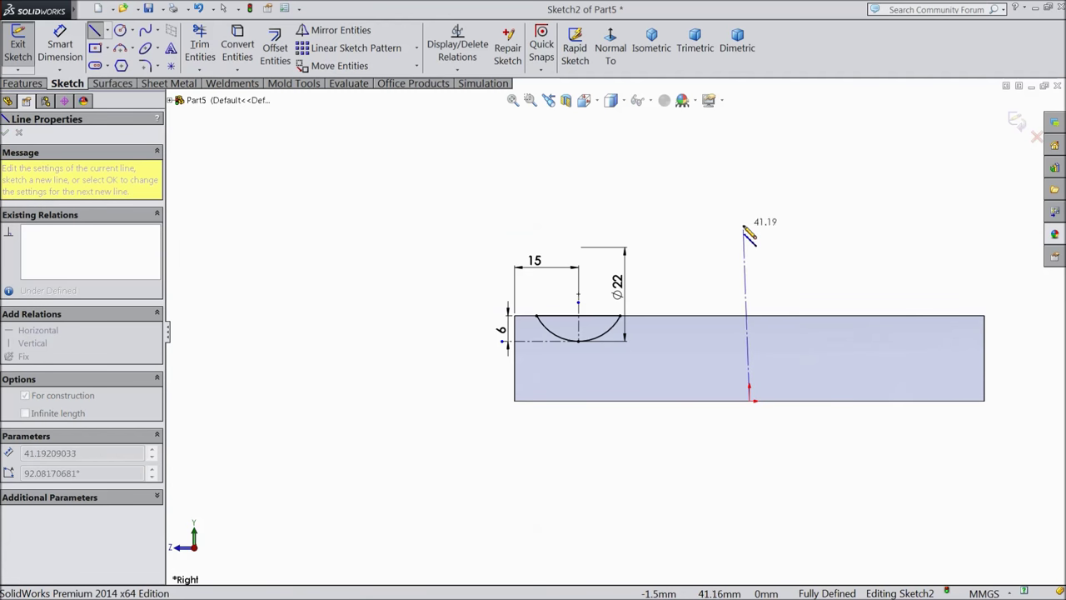
{"action": "left_click", "coordinate": [744, 225]}
{"action": "right_click", "coordinate": [756, 219]}
{"action": "left_click", "coordinate": [785, 109]}
{"action": "scroll", "coordinate": [818, 283], "scroll_direction": "down", "scroll_amount": 3}
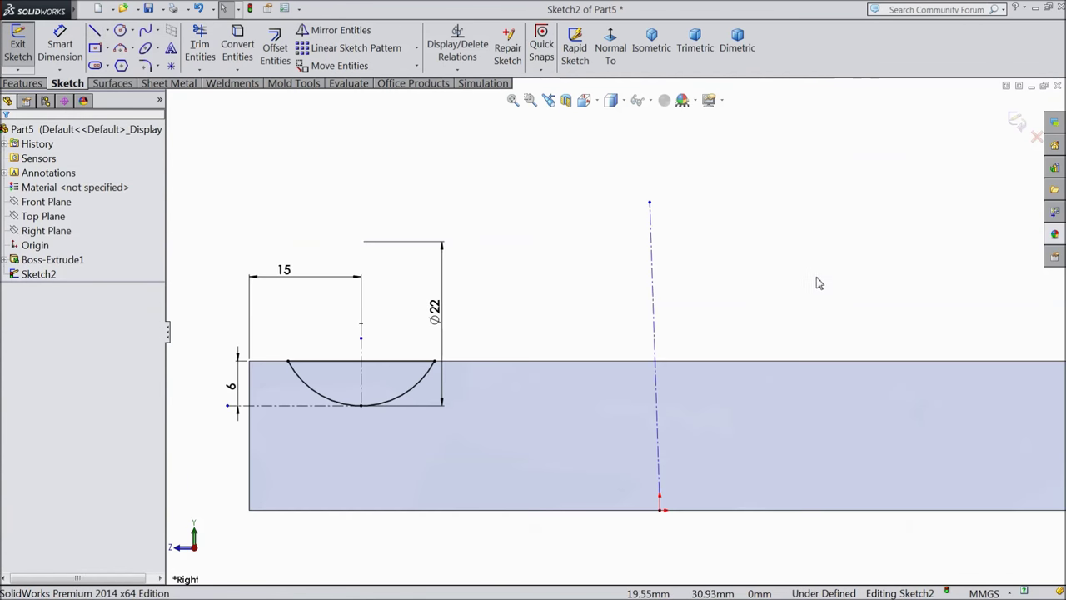
{"action": "left_click", "coordinate": [653, 310]}
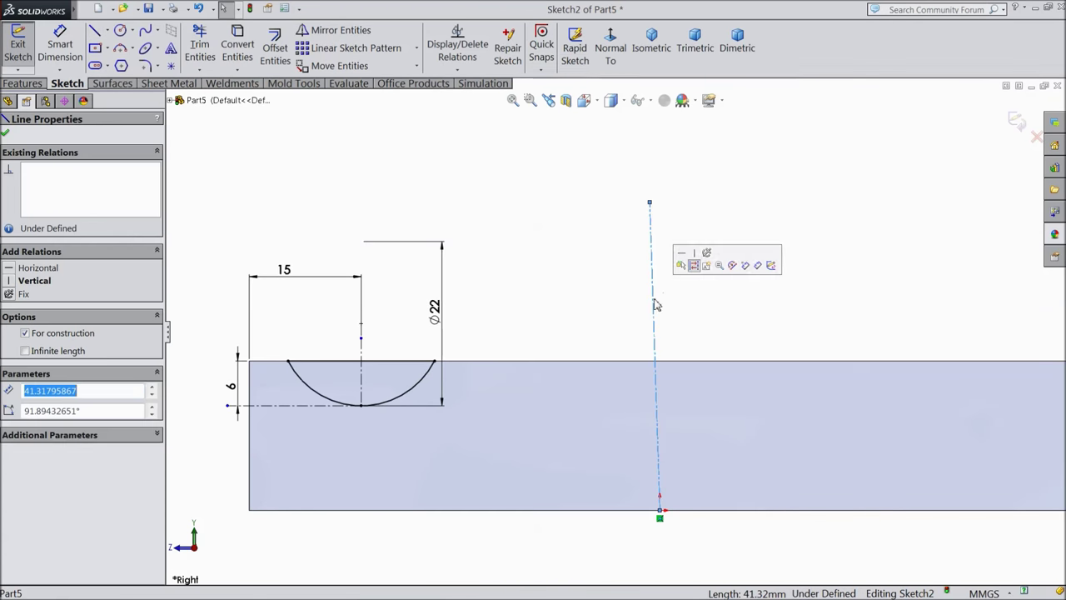
{"action": "left_click", "coordinate": [694, 253]}
{"action": "scroll", "coordinate": [674, 330], "scroll_direction": "up", "scroll_amount": 3}
{"action": "scroll", "coordinate": [697, 362], "scroll_direction": "down", "scroll_amount": 2}
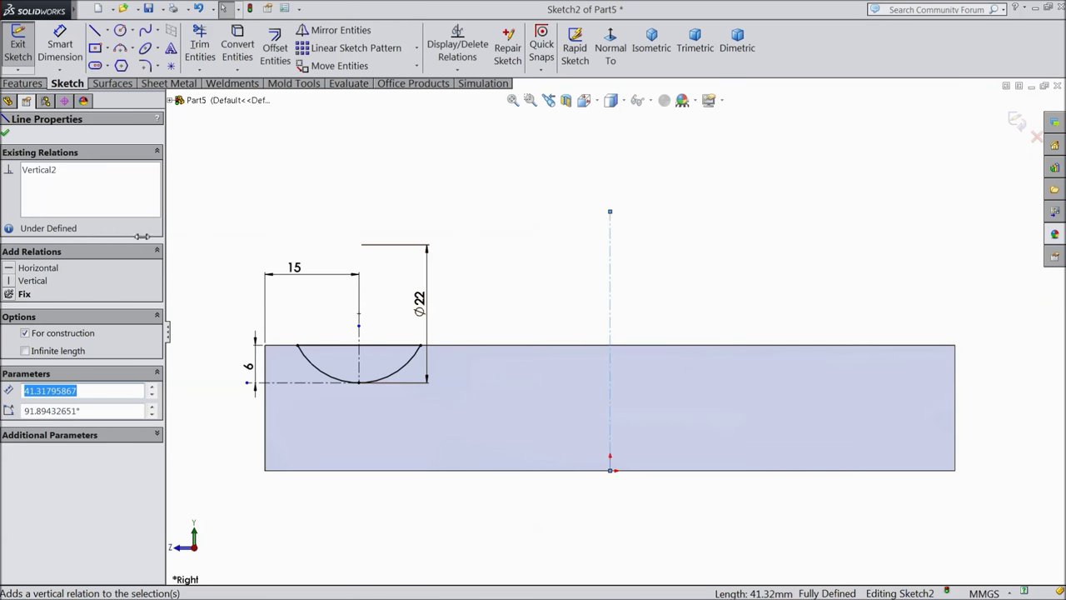
{"action": "left_click", "coordinate": [5, 134]}
{"action": "left_click", "coordinate": [23, 83]}
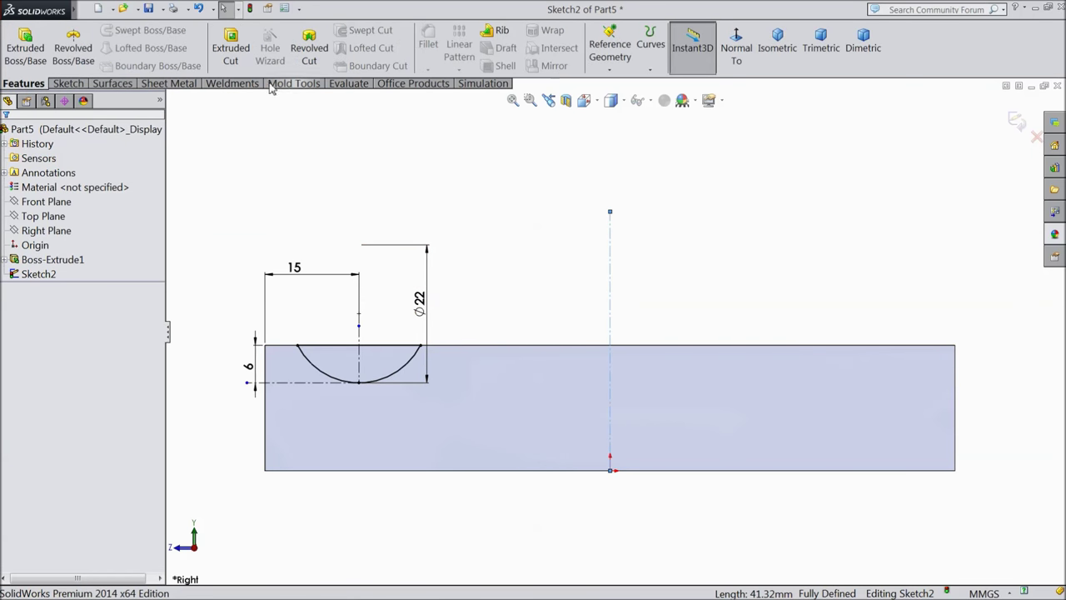
Step: Revolve-cut the arc 360° around the centerline to form the ring groove
{"action": "left_click", "coordinate": [309, 52]}
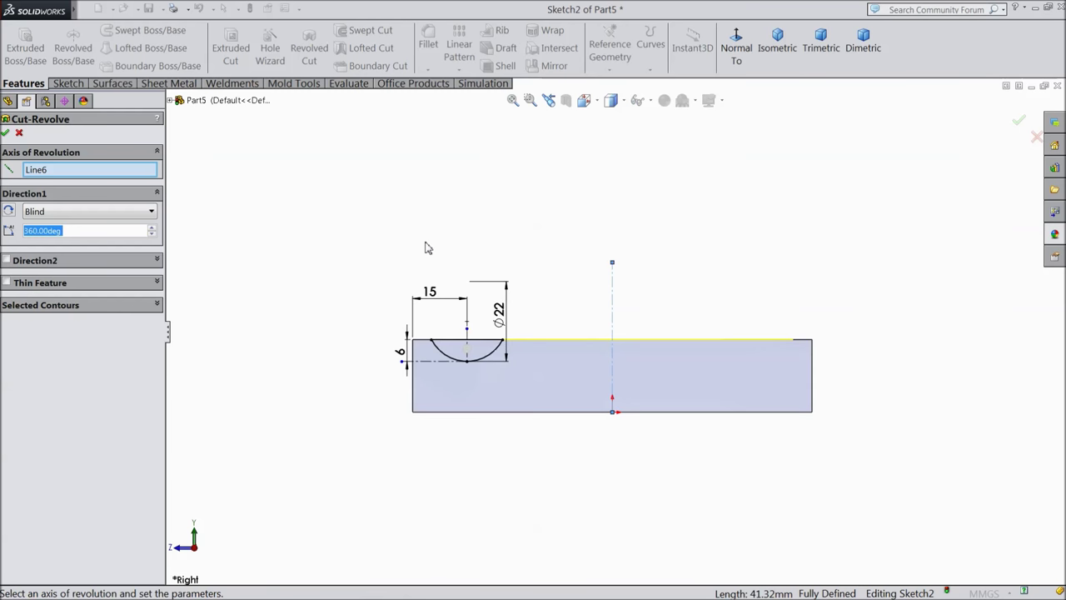
{"action": "scroll", "coordinate": [589, 396], "scroll_direction": "down", "scroll_amount": 2}
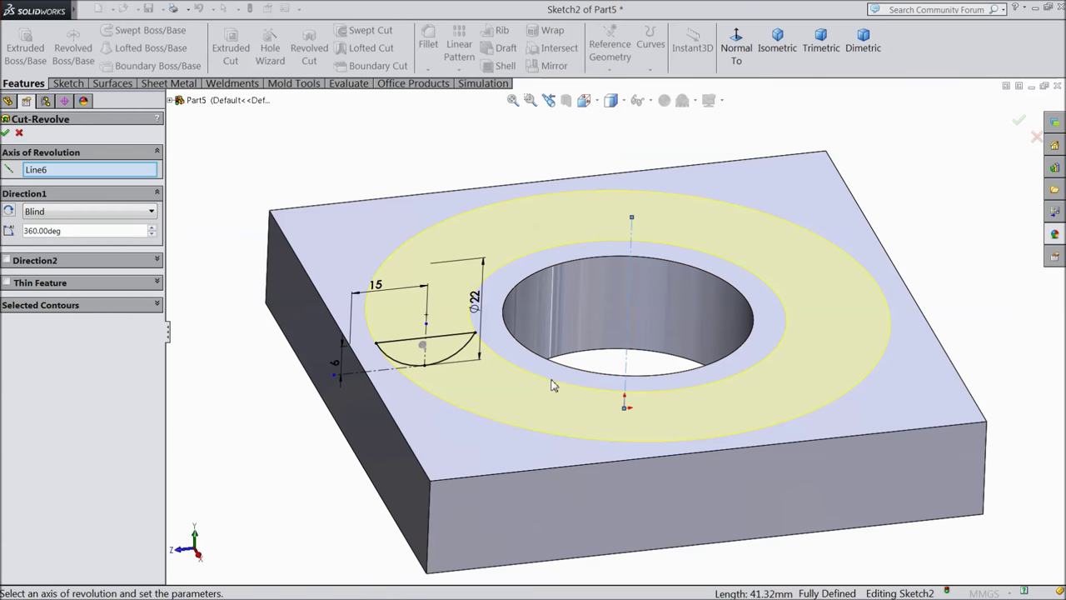
{"action": "left_click", "coordinate": [6, 134]}
Step: Turn on perspective view and orbit the plate to inspect the groove
{"action": "mouse_move", "coordinate": [266, 351]}
{"action": "middle_mouse_down"}
{"action": "mouse_move", "coordinate": [250, 330]}
{"action": "mouse_move", "coordinate": [262, 362]}
{"action": "middle_mouse_up"}
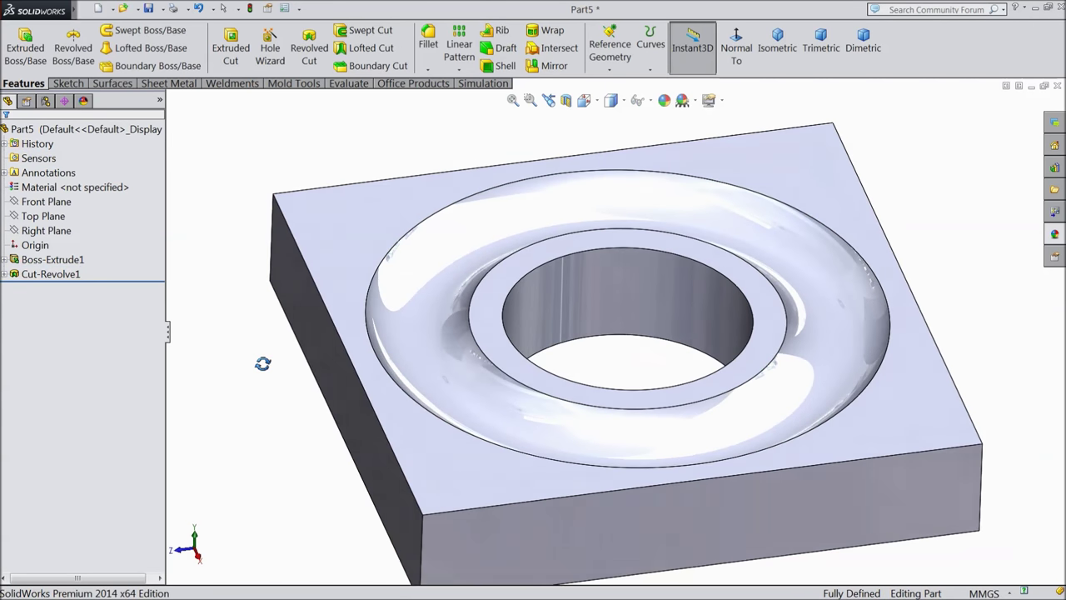
{"action": "left_click", "coordinate": [723, 100]}
{"action": "left_click", "coordinate": [733, 169]}
{"action": "mouse_move", "coordinate": [691, 209]}
{"action": "middle_mouse_down"}
{"action": "mouse_move", "coordinate": [573, 214]}
{"action": "mouse_move", "coordinate": [574, 302]}
{"action": "mouse_move", "coordinate": [626, 411]}
{"action": "middle_mouse_up"}
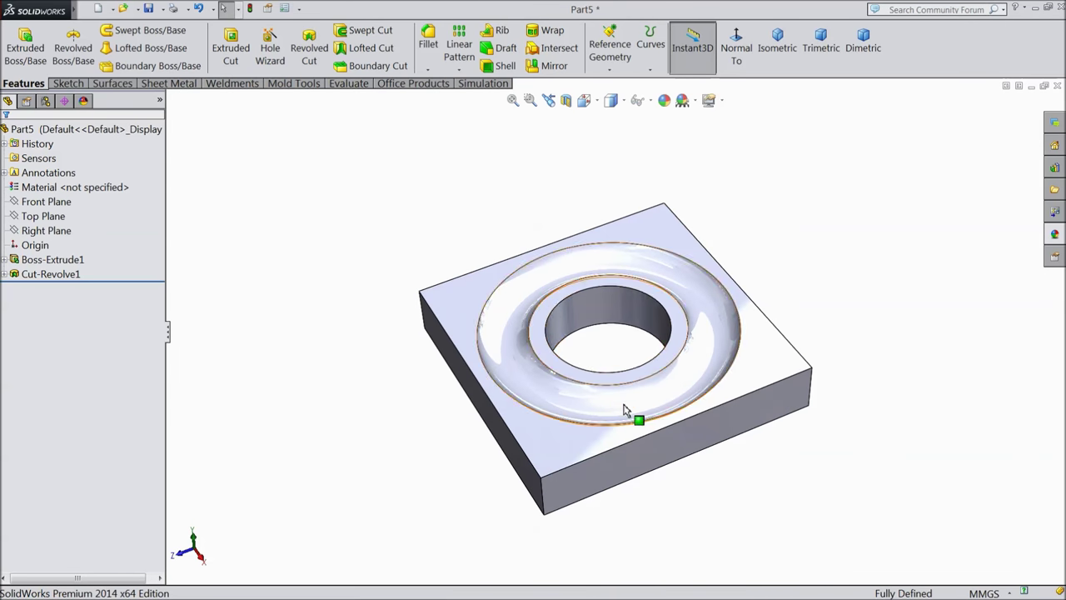
{"action": "scroll", "coordinate": [626, 410], "scroll_direction": "down", "scroll_amount": 3}
{"action": "left_click", "coordinate": [13, 259]}
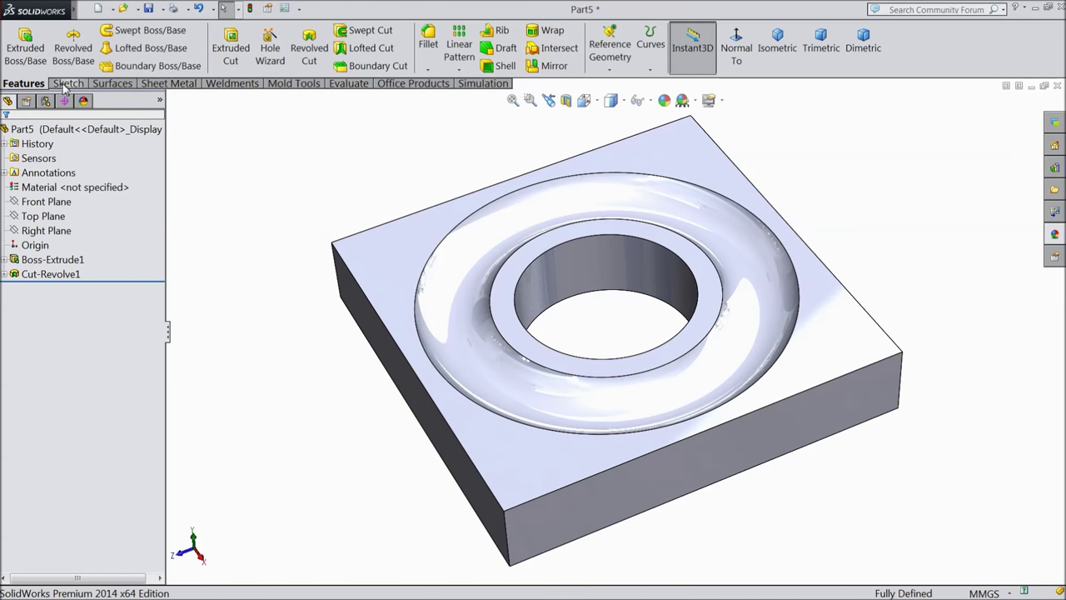
Step: Colour the whole part orange
{"action": "left_click", "coordinate": [82, 131]}
{"action": "left_click", "coordinate": [663, 101]}
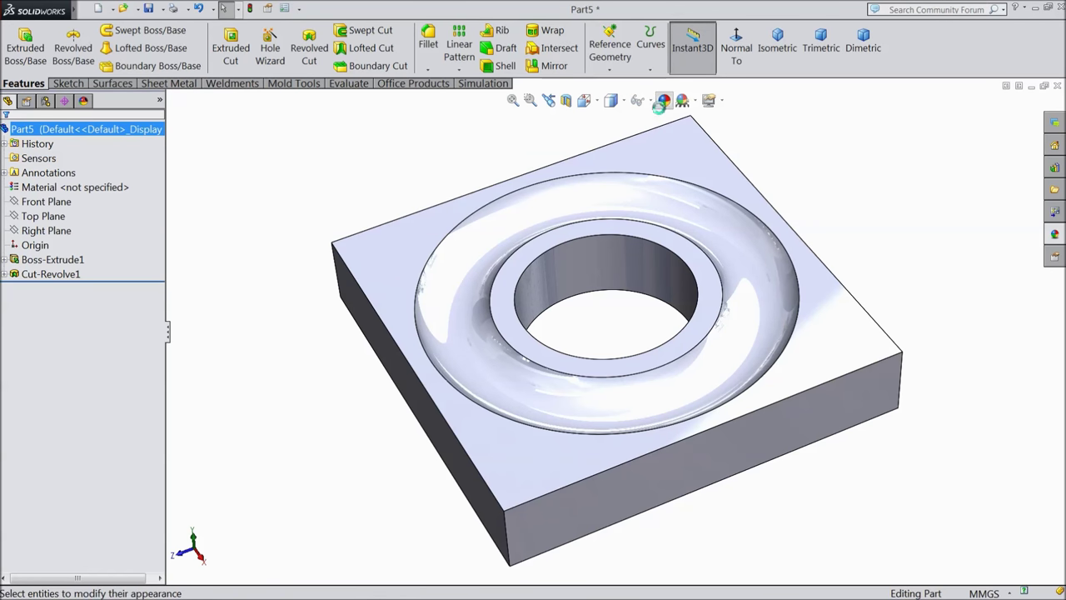
{"action": "left_click", "coordinate": [50, 423]}
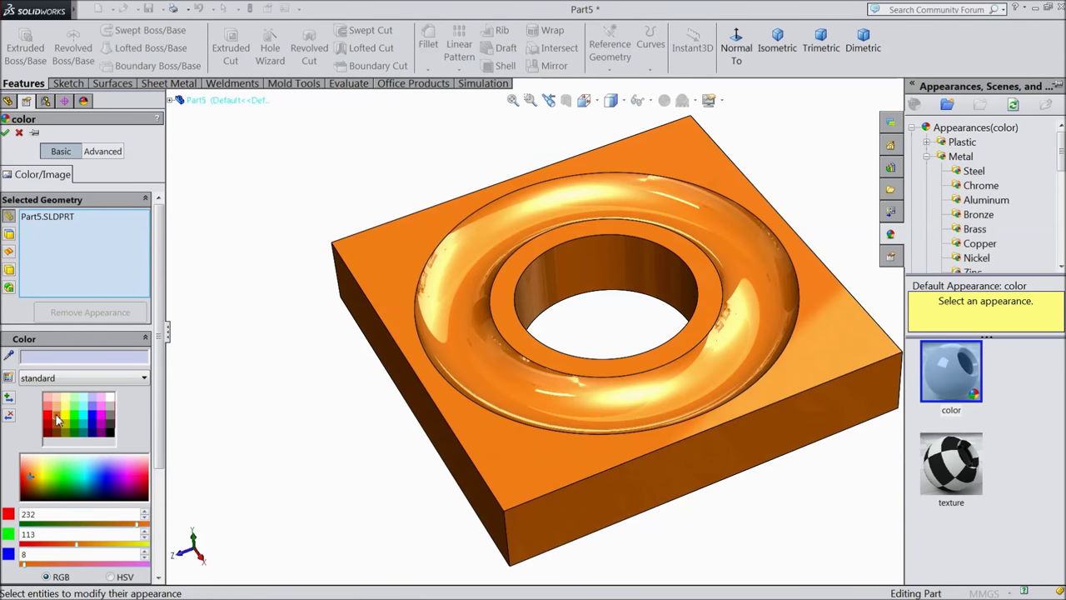
{"action": "middle_click_drag", "start_coordinate": [224, 388], "coordinate": [236, 352]}
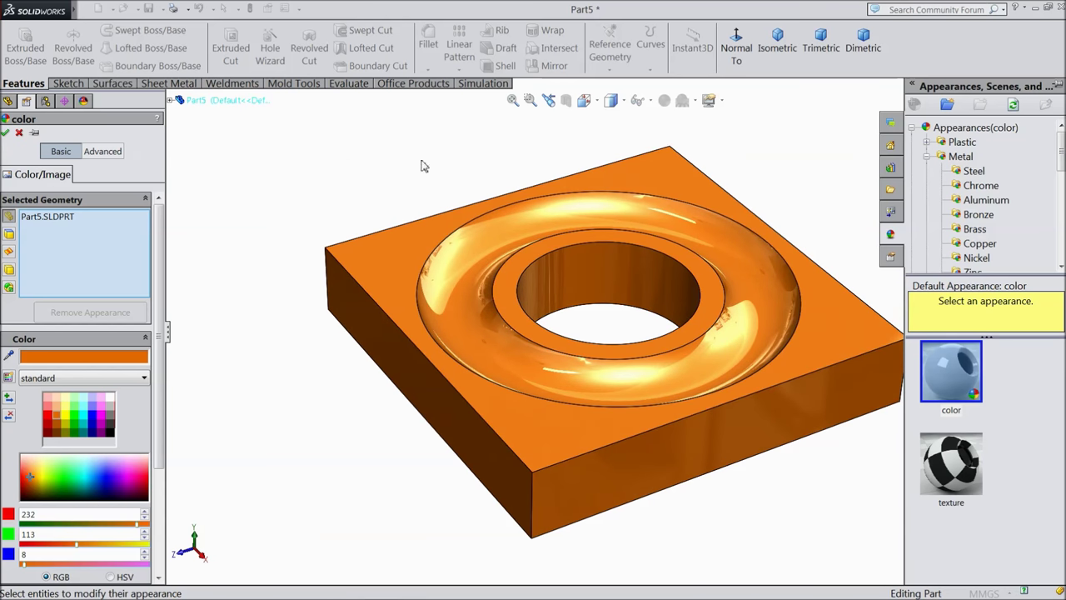
{"action": "left_click", "coordinate": [5, 133]}
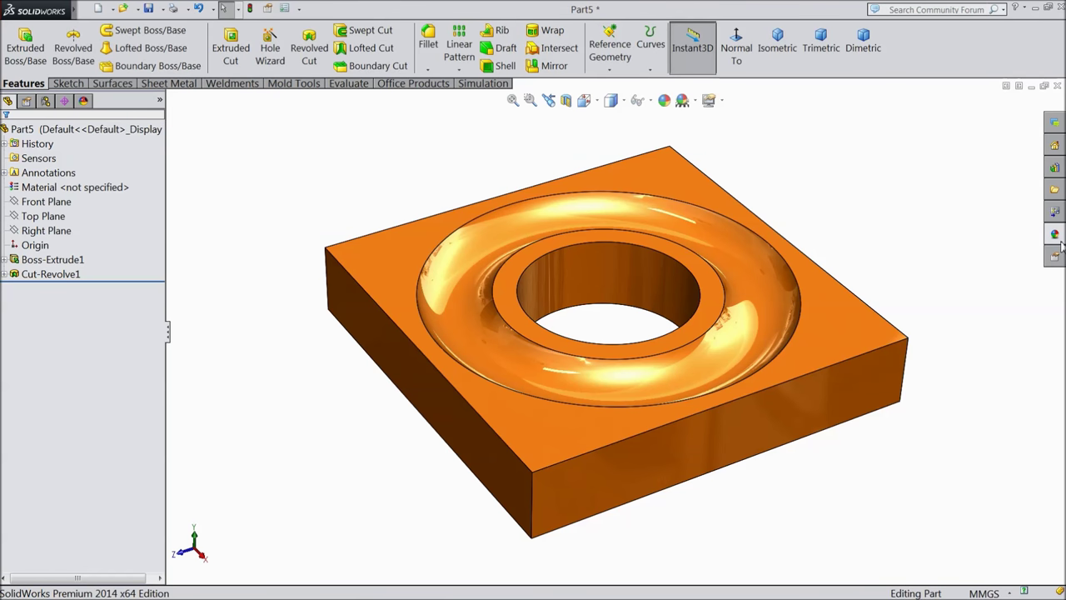
Step: Try chromium plate, satin finish and brushed chrome appearances, undoing back to chromium plate
{"action": "left_click", "coordinate": [1056, 235]}
{"action": "left_click", "coordinate": [973, 171]}
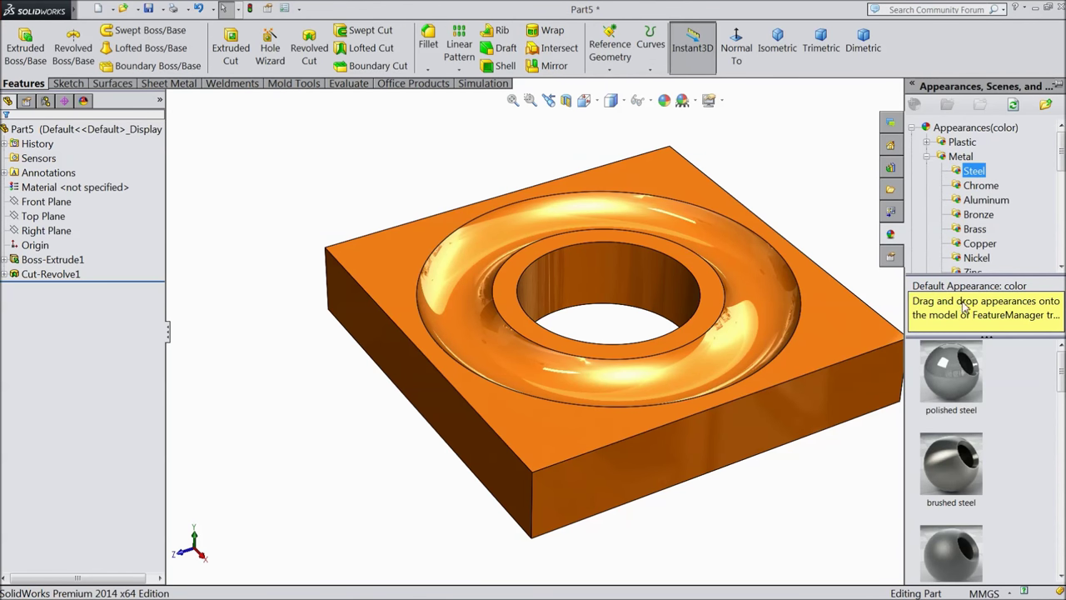
{"action": "left_click", "coordinate": [975, 186]}
{"action": "double_click", "coordinate": [948, 375]}
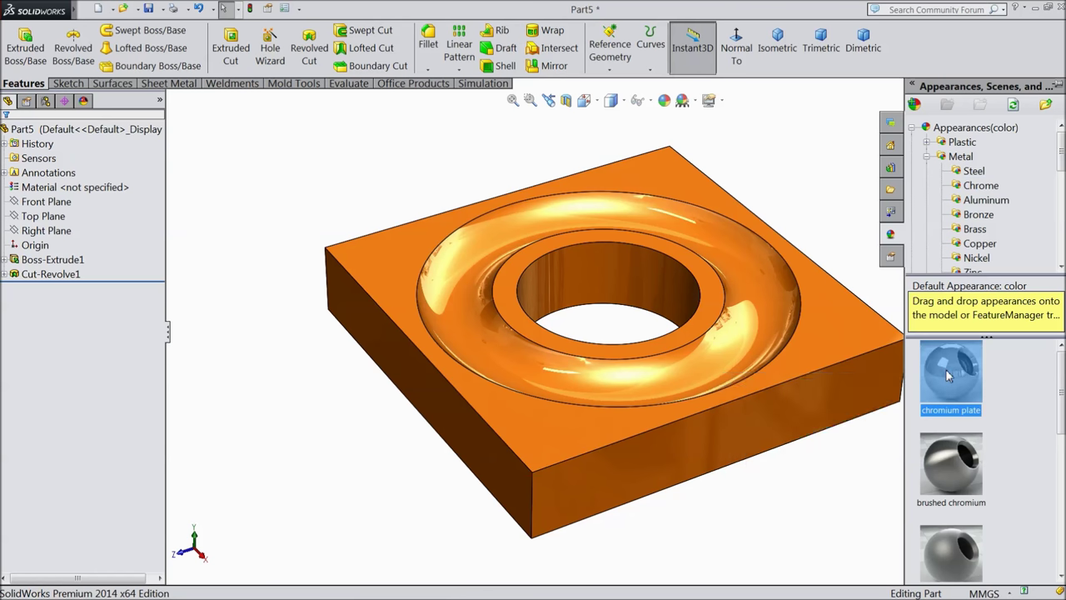
{"action": "double_click", "coordinate": [947, 563]}
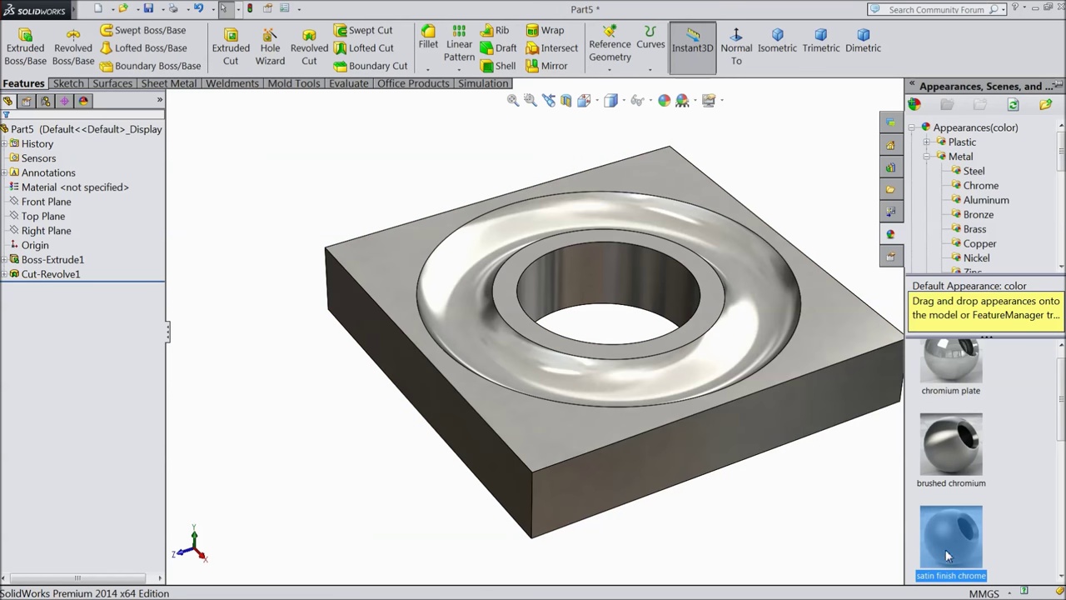
{"action": "double_click", "coordinate": [956, 468]}
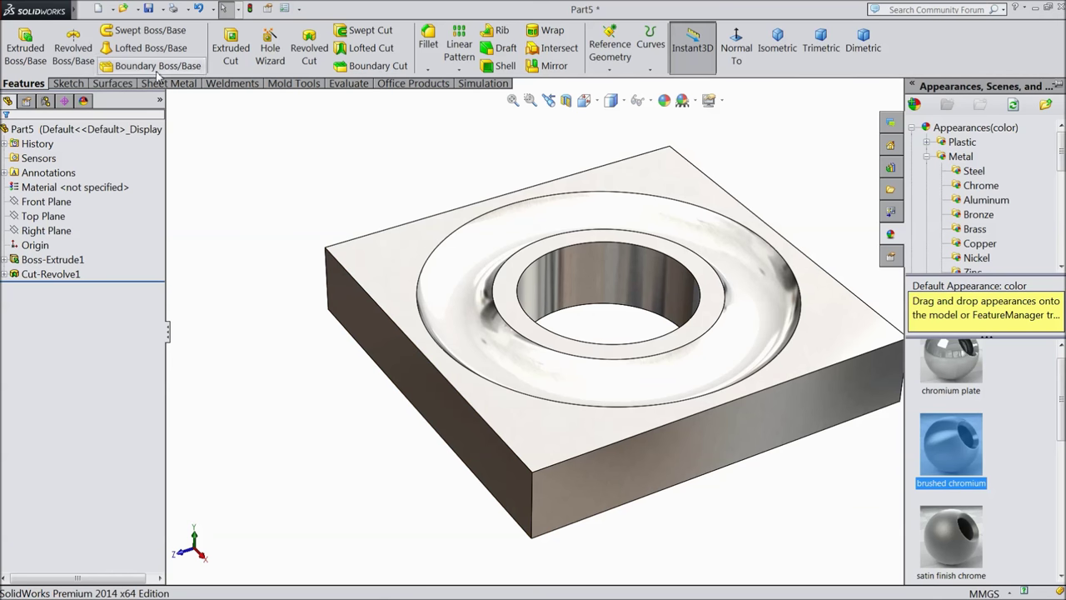
{"action": "left_click", "coordinate": [199, 9]}
{"action": "left_click", "coordinate": [199, 9]}
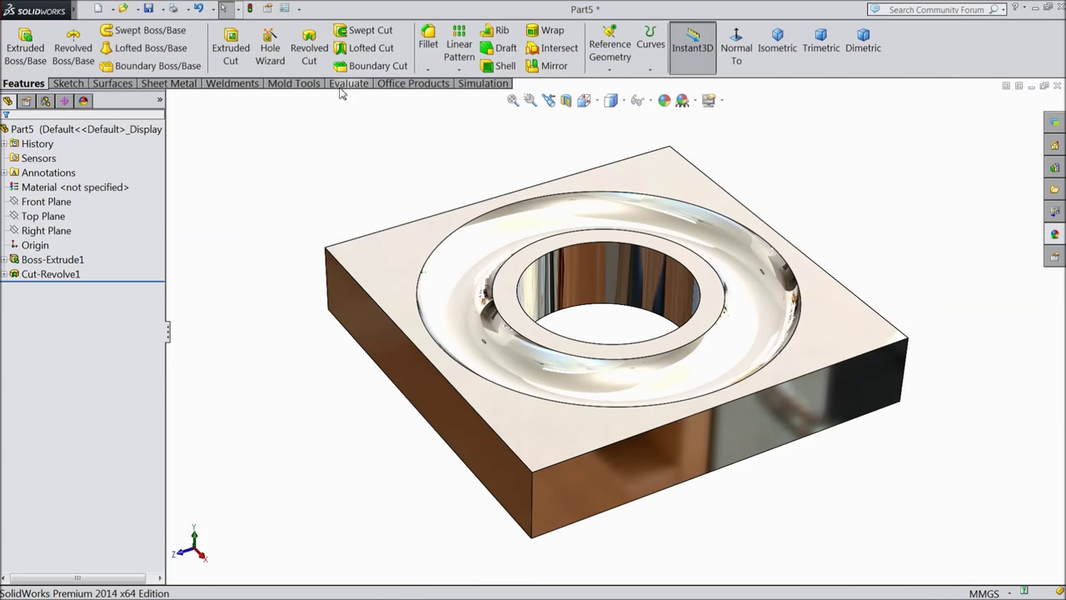
Step: Undo to the orange finish and save the part as 3.Case 2 in the Crane hook folder
{"action": "left_click", "coordinate": [199, 10]}
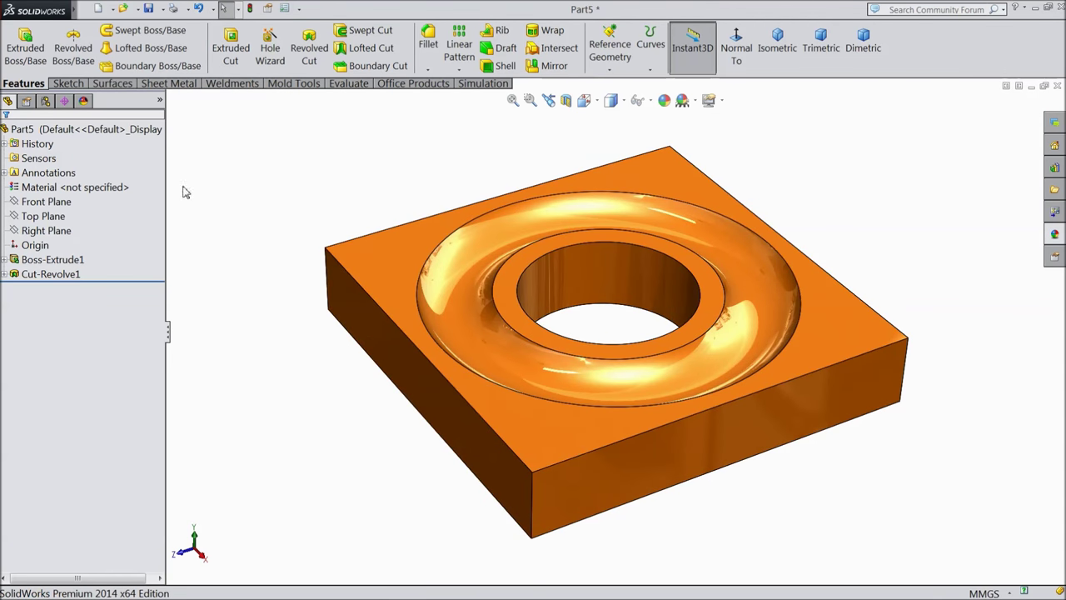
{"action": "left_click", "coordinate": [150, 9]}
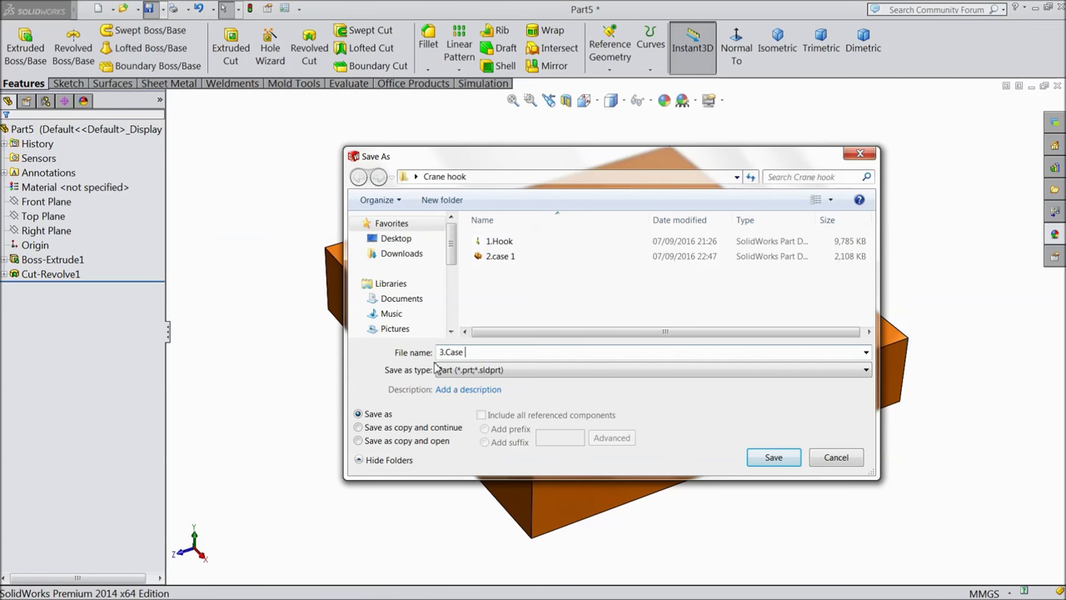
{"action": "left_click", "coordinate": [783, 463]}
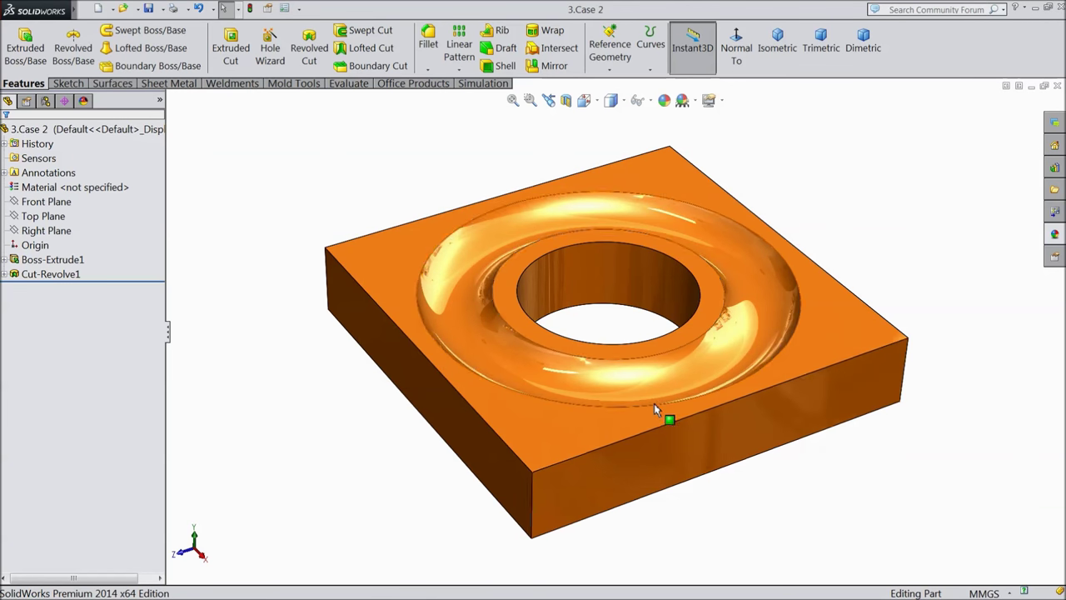
{"action": "scroll", "coordinate": [654, 403], "scroll_direction": "down", "scroll_amount": 2}
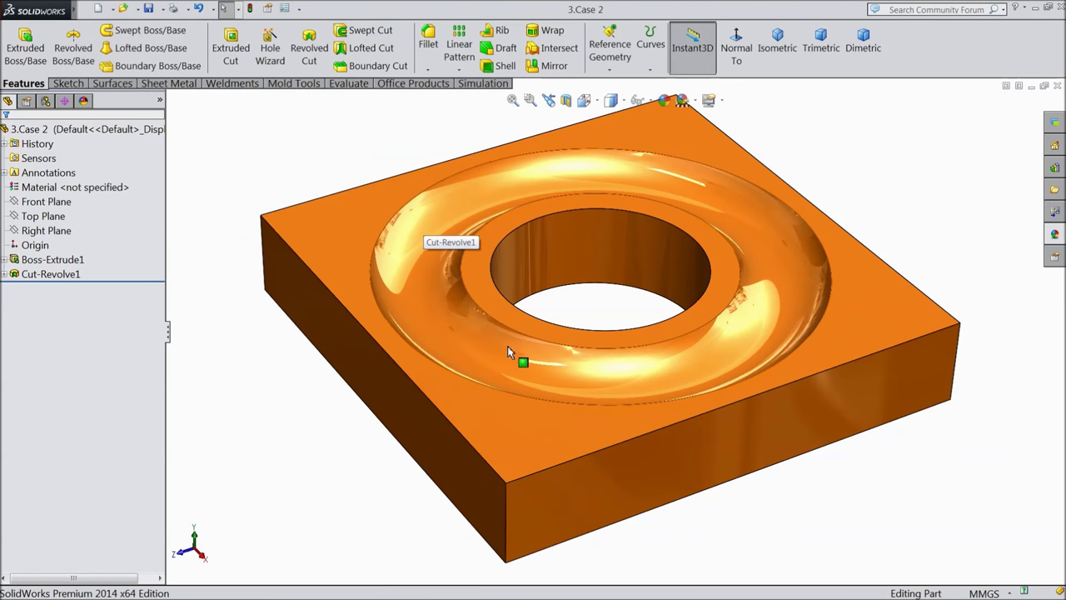
Step: Orbit the saved plate and begin a blank new part, Part6
{"action": "middle_click_drag", "start_coordinate": [455, 296], "coordinate": [457, 265]}
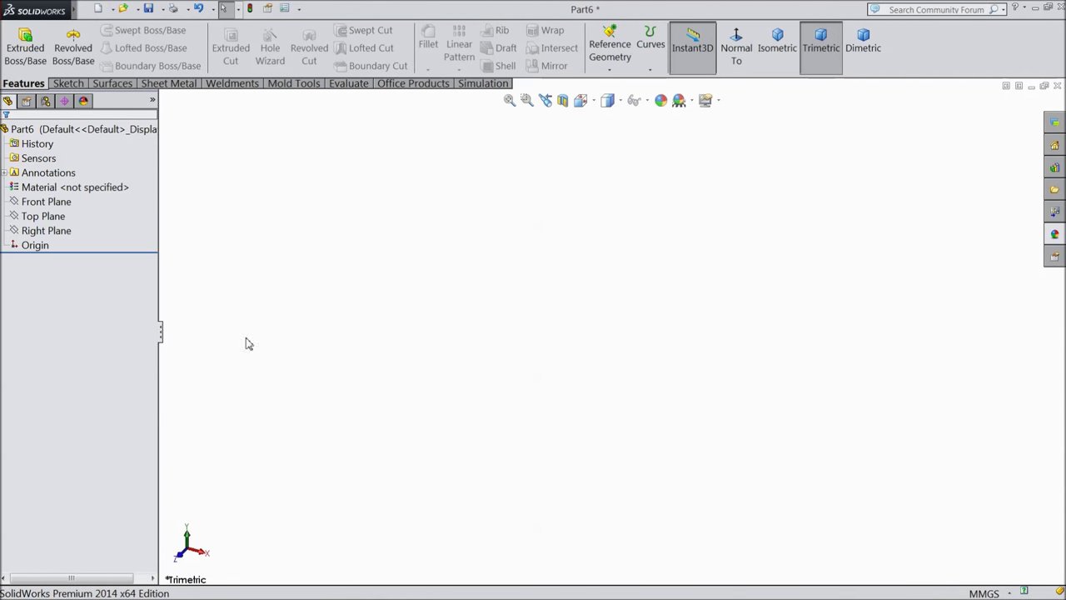
{"action": "left_click", "coordinate": [52, 218]}
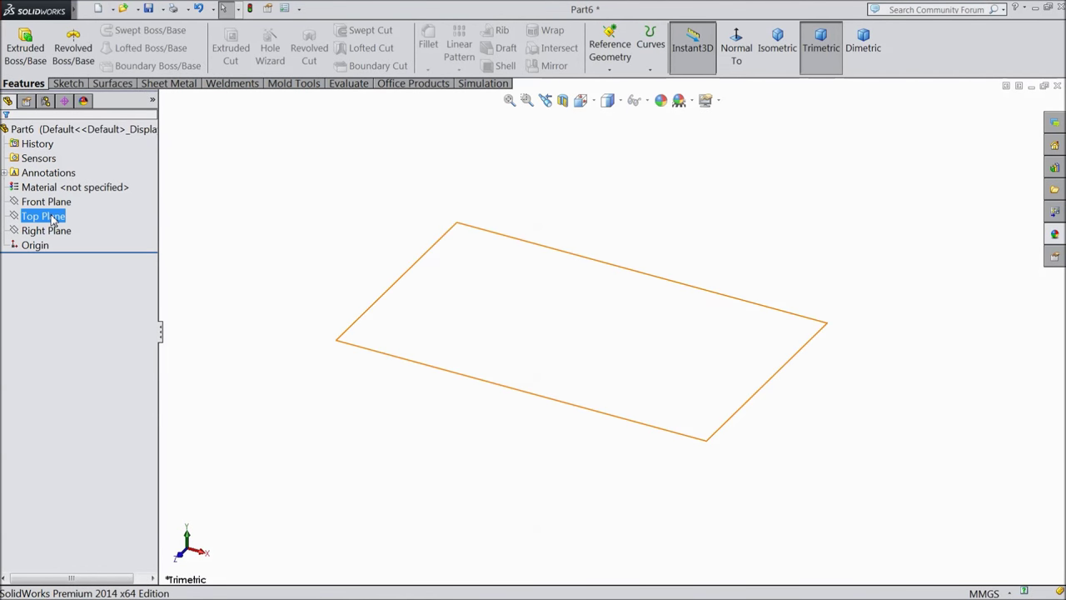
Step: On a Front Plane sketch, draw a circle at the origin and dimension it Ø15.875
{"action": "left_click", "coordinate": [46, 202]}
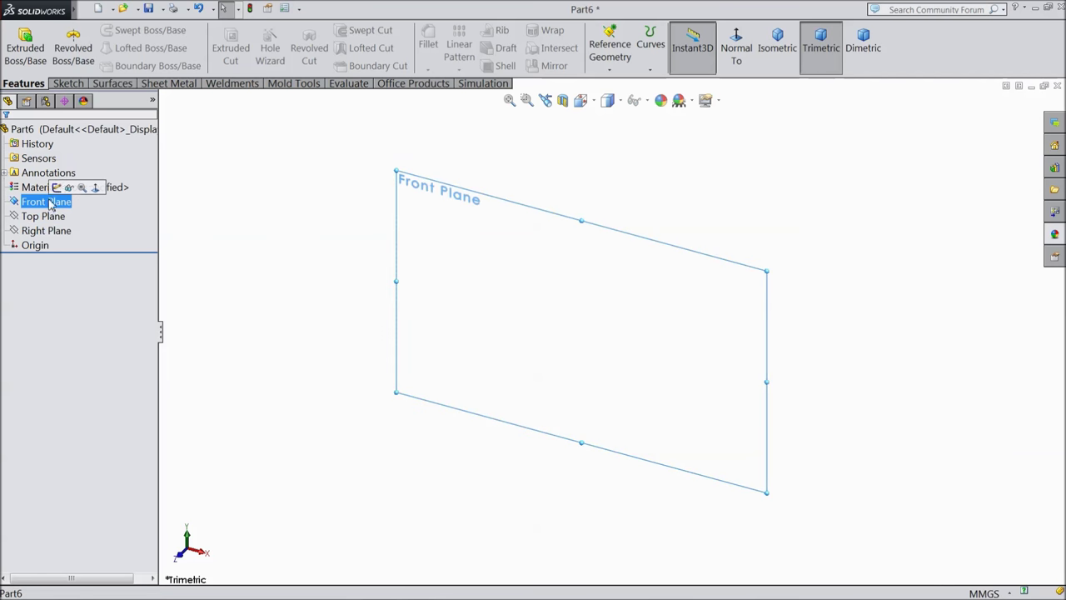
{"action": "left_click", "coordinate": [55, 185]}
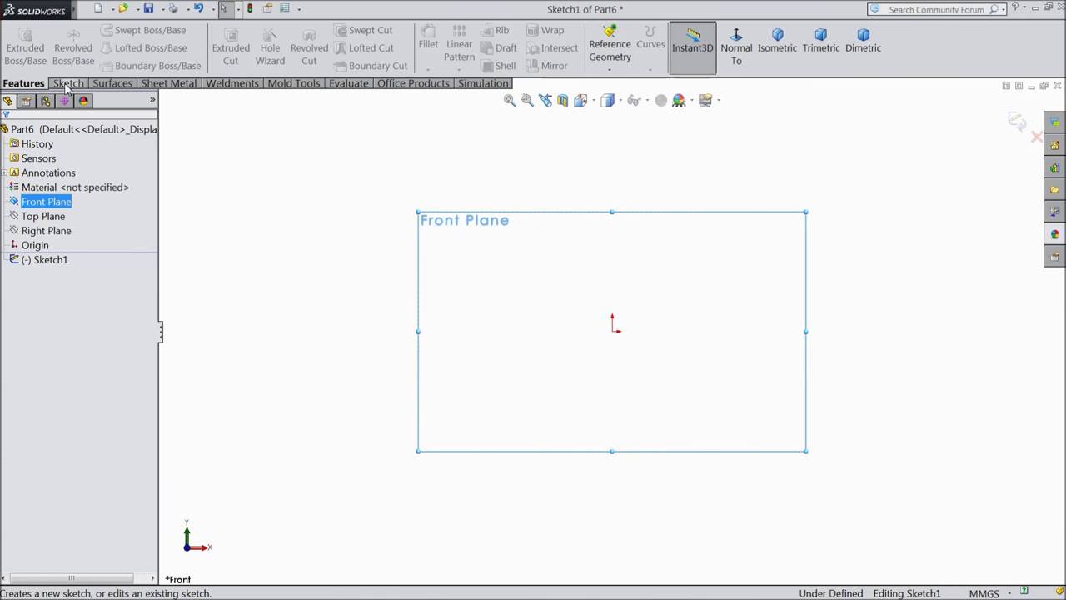
{"action": "left_click", "coordinate": [68, 83]}
{"action": "left_click", "coordinate": [119, 32]}
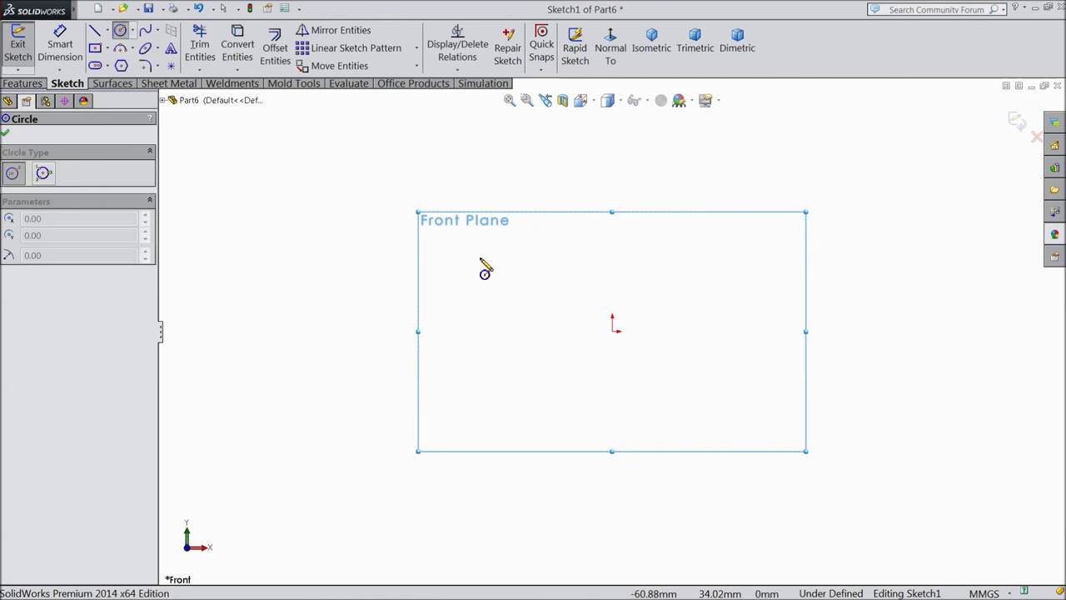
{"action": "left_click", "coordinate": [612, 326]}
{"action": "left_click", "coordinate": [479, 225]}
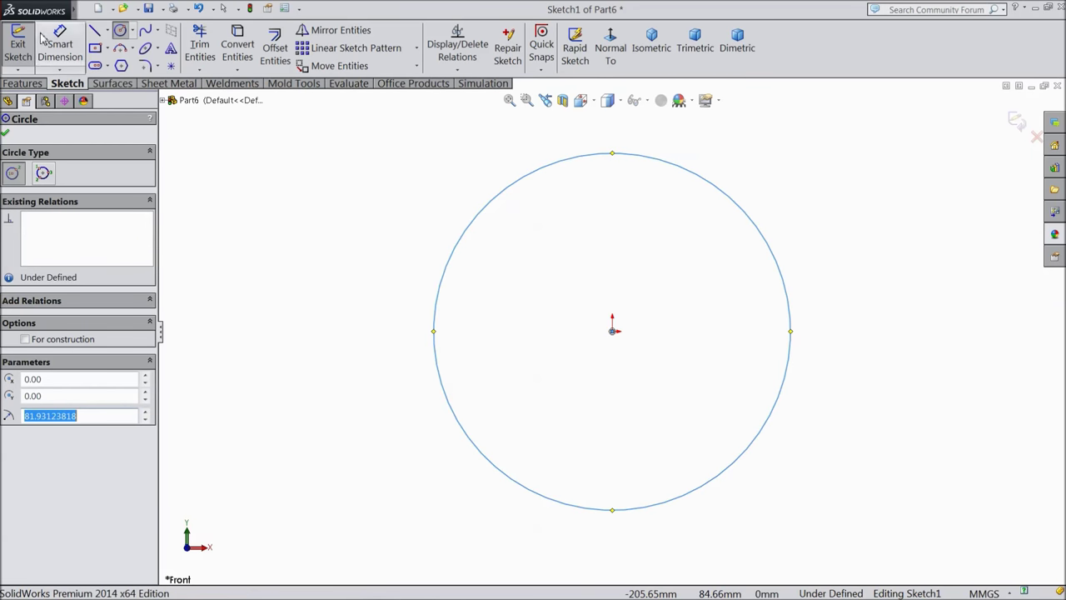
{"action": "left_click", "coordinate": [60, 44]}
{"action": "left_click", "coordinate": [438, 337]}
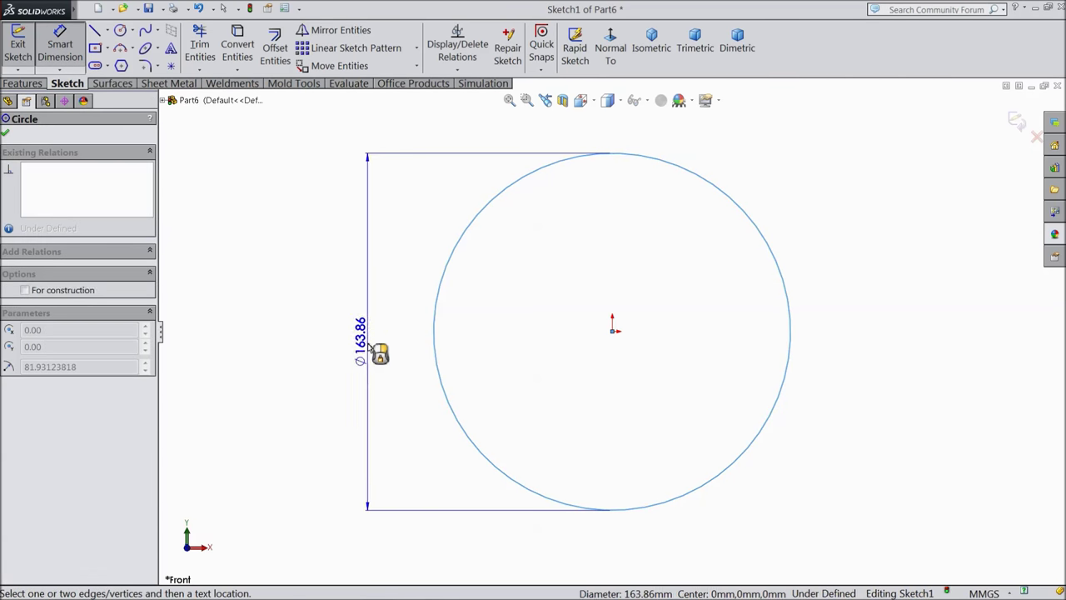
{"action": "left_click", "coordinate": [371, 346]}
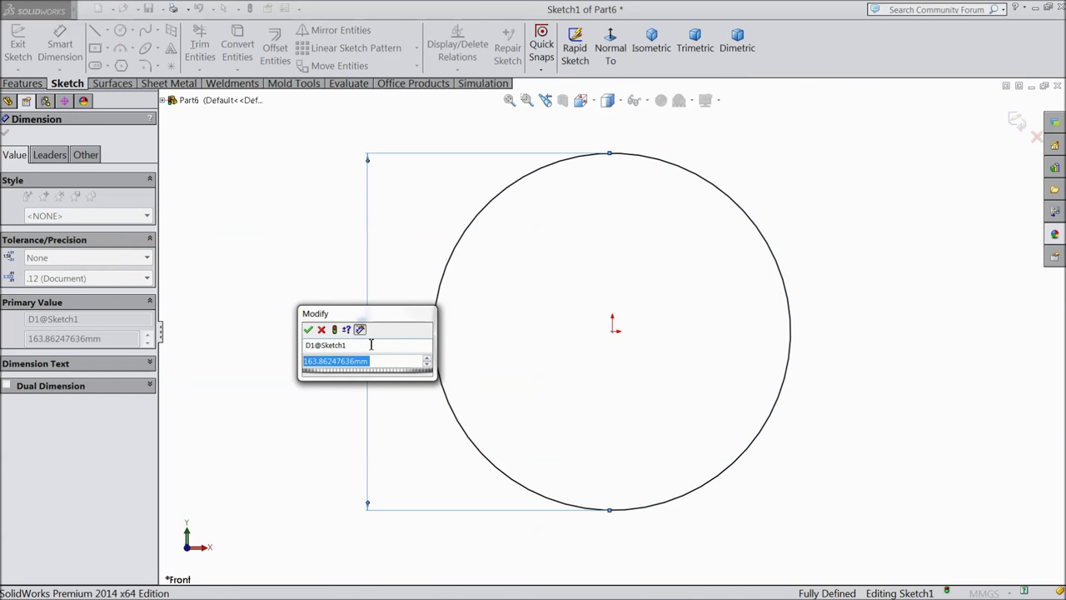
{"action": "type", "text": "15.875"}
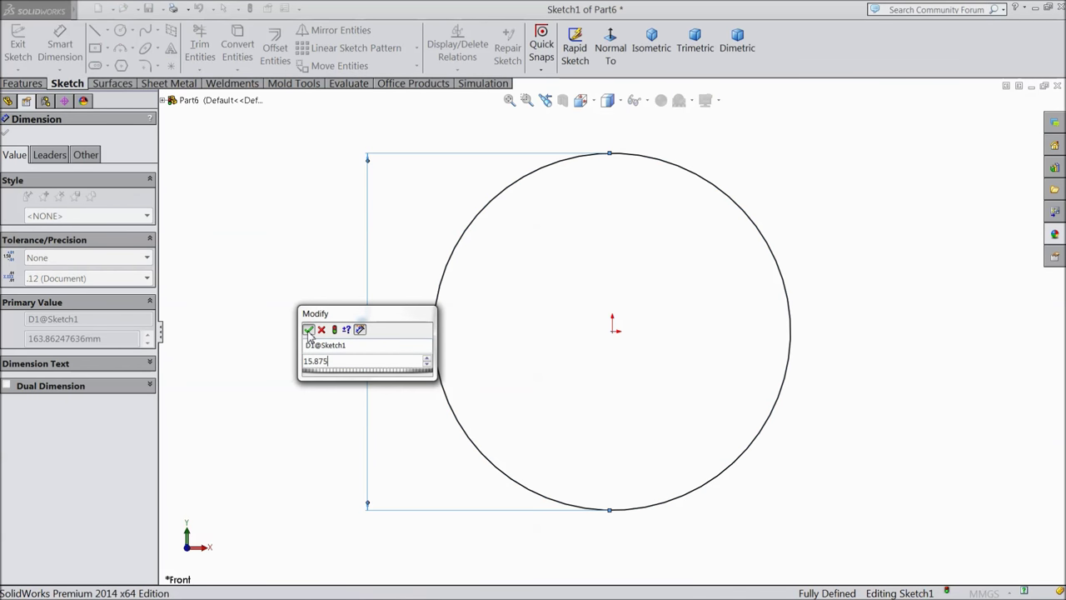
{"action": "key", "text": "Return"}
{"action": "left_click", "coordinate": [5, 134]}
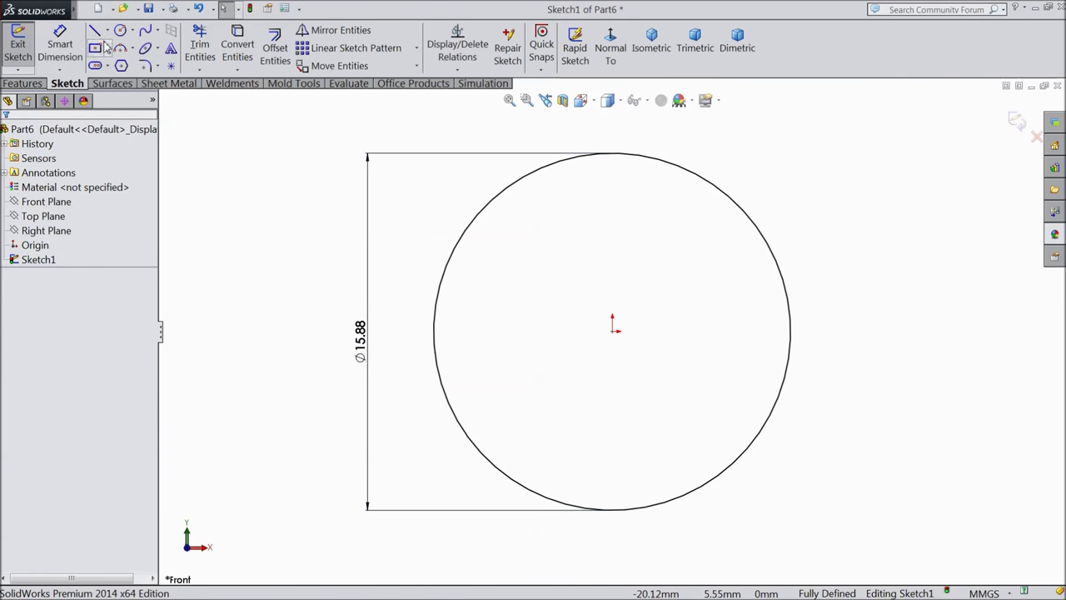
Step: Draw a vertical line through the circle and trim away its left half
{"action": "left_click", "coordinate": [94, 30]}
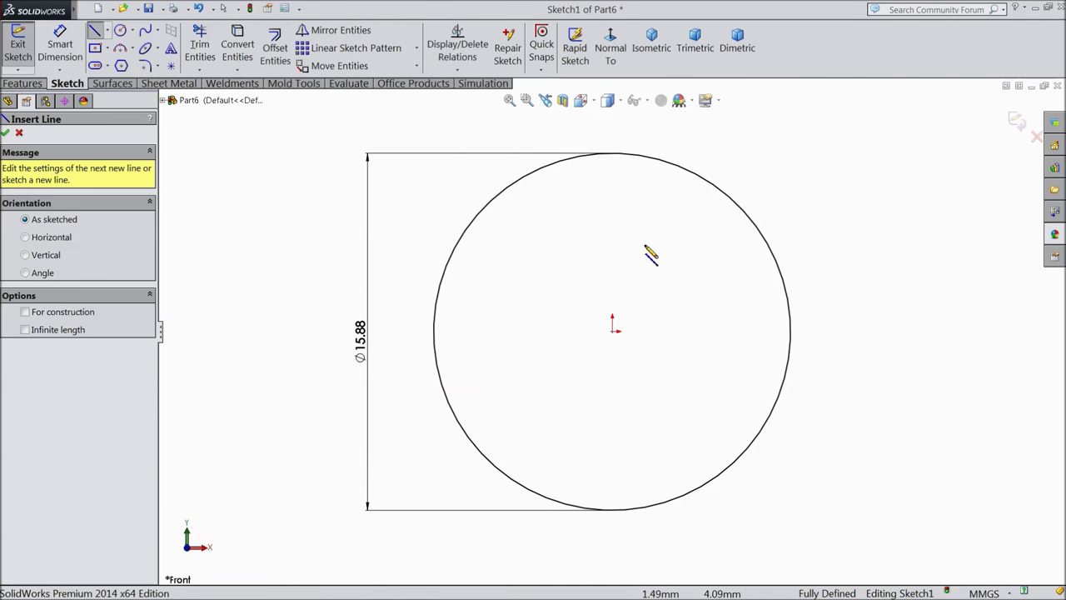
{"action": "left_click", "coordinate": [613, 154]}
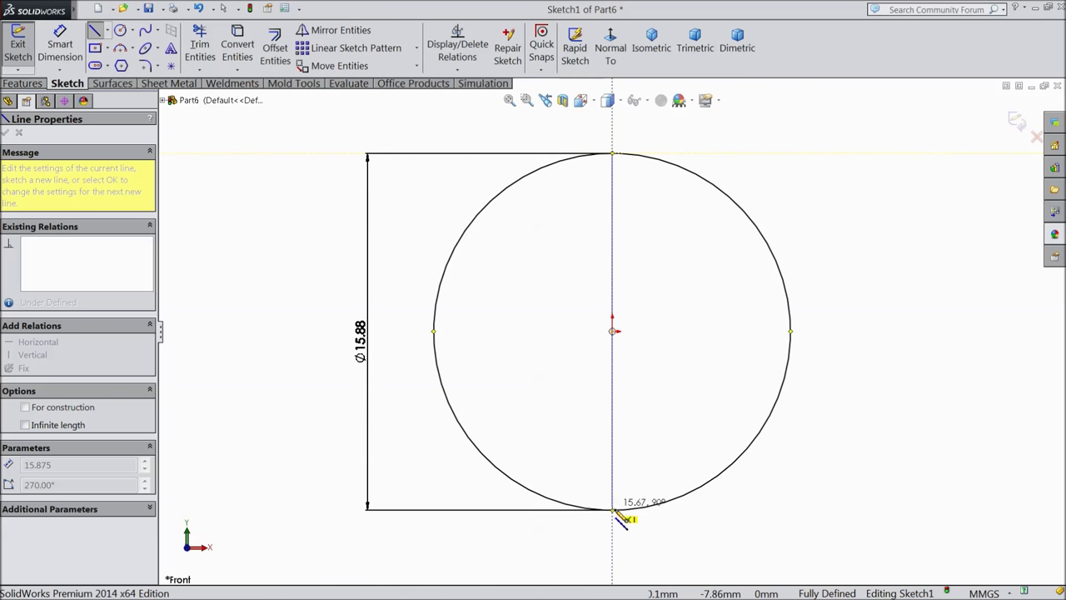
{"action": "left_click", "coordinate": [613, 508]}
{"action": "right_click", "coordinate": [639, 380]}
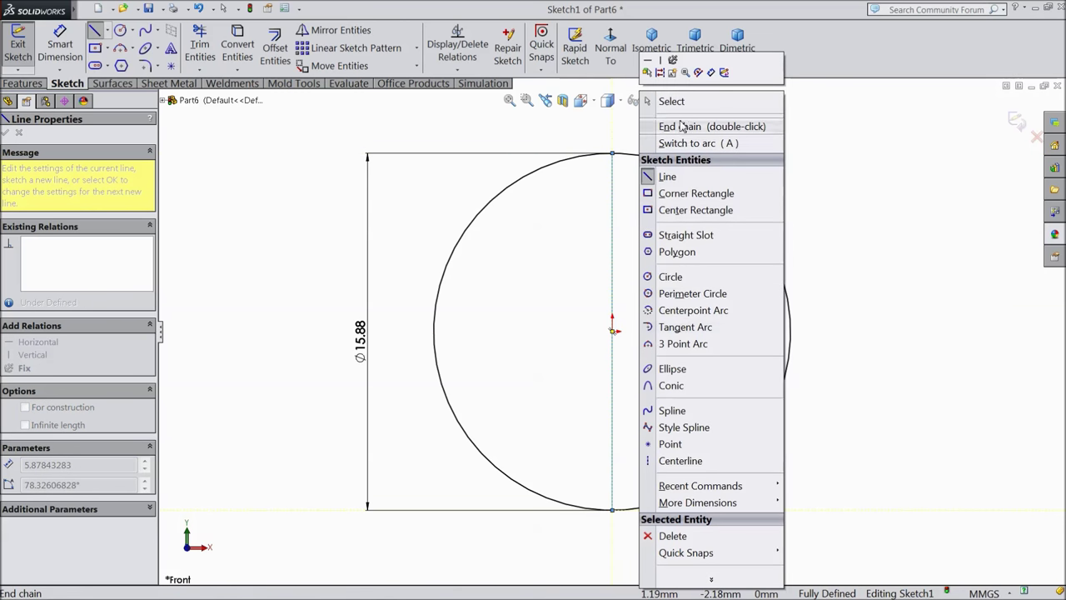
{"action": "left_click", "coordinate": [671, 103]}
{"action": "left_click", "coordinate": [200, 48]}
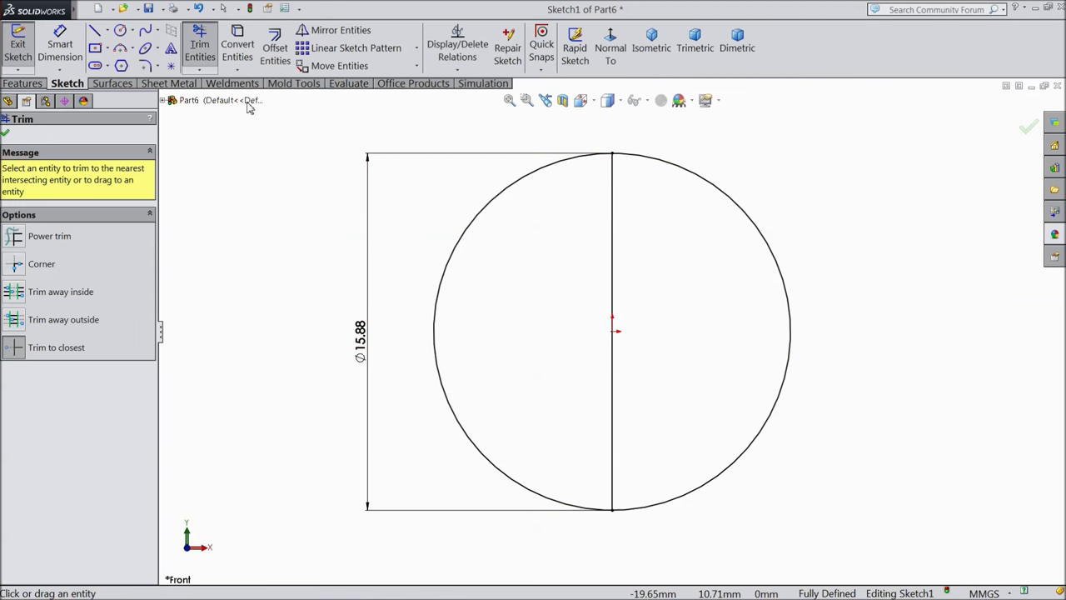
{"action": "left_click", "coordinate": [442, 279]}
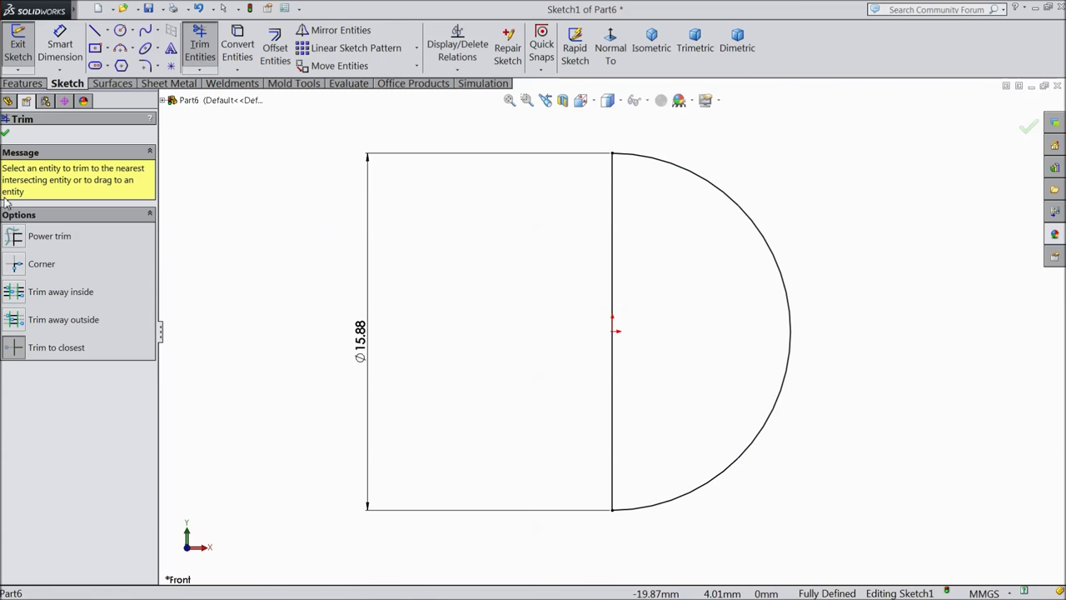
{"action": "left_click", "coordinate": [5, 135]}
Step: Revolve the semicircle about the vertical line into a solid sphere
{"action": "left_click", "coordinate": [25, 85]}
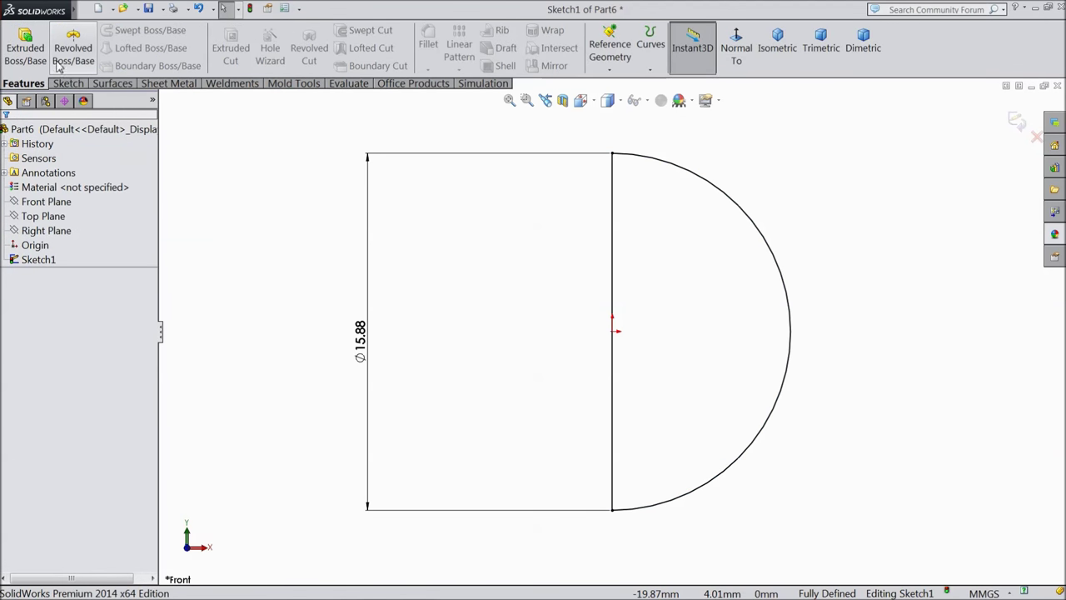
{"action": "left_click", "coordinate": [64, 57]}
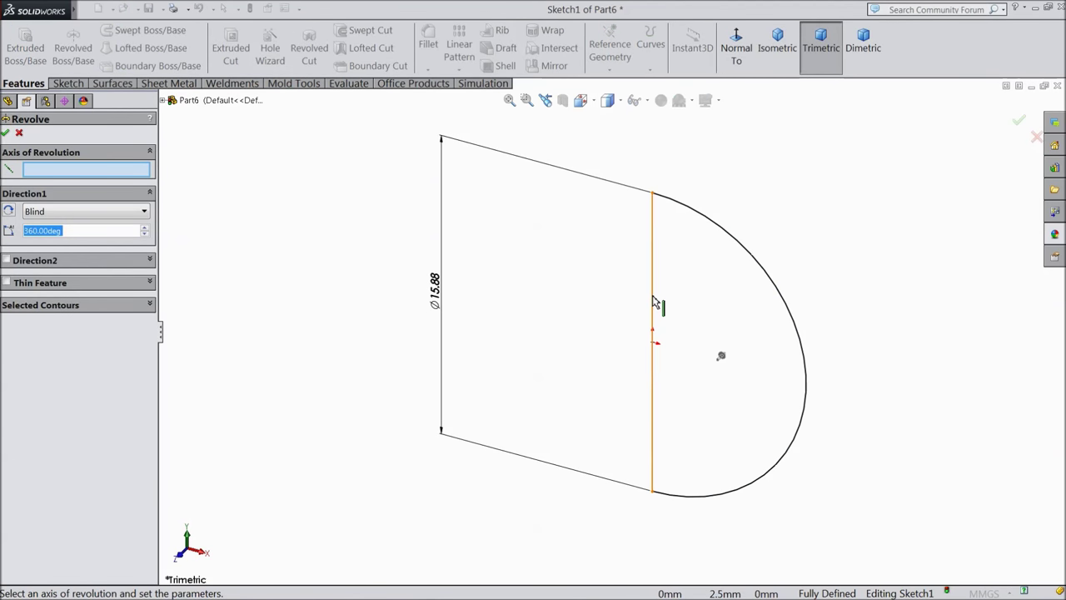
{"action": "left_click", "coordinate": [652, 306]}
{"action": "scroll", "coordinate": [747, 374], "scroll_direction": "down", "scroll_amount": 2}
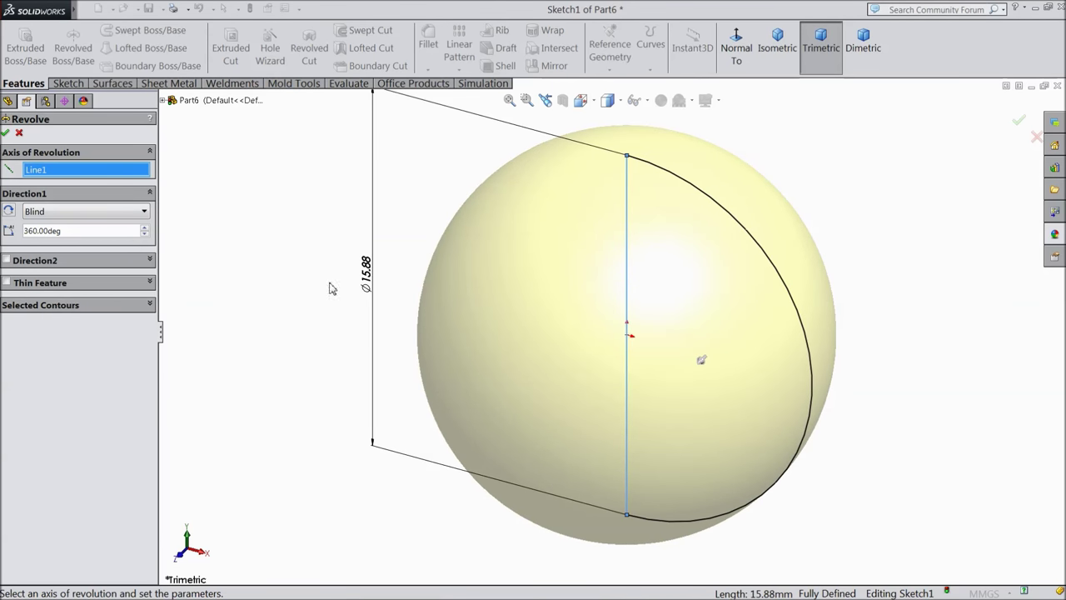
{"action": "left_click", "coordinate": [5, 133]}
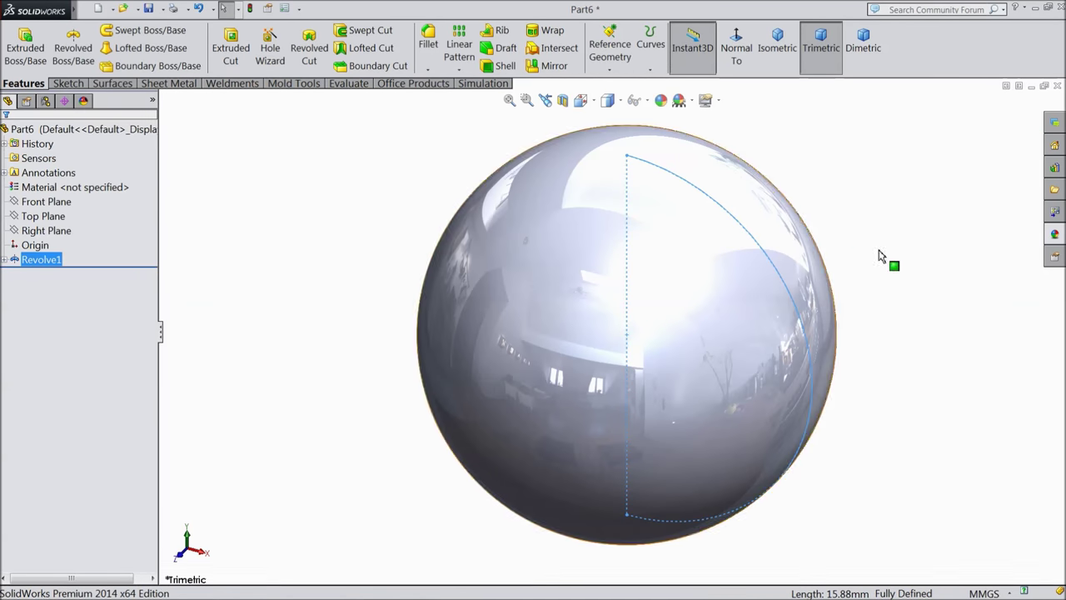
Step: Apply the chromium plate finish to the sphere and orbit around it to inspect the reflections
{"action": "left_click", "coordinate": [1054, 234]}
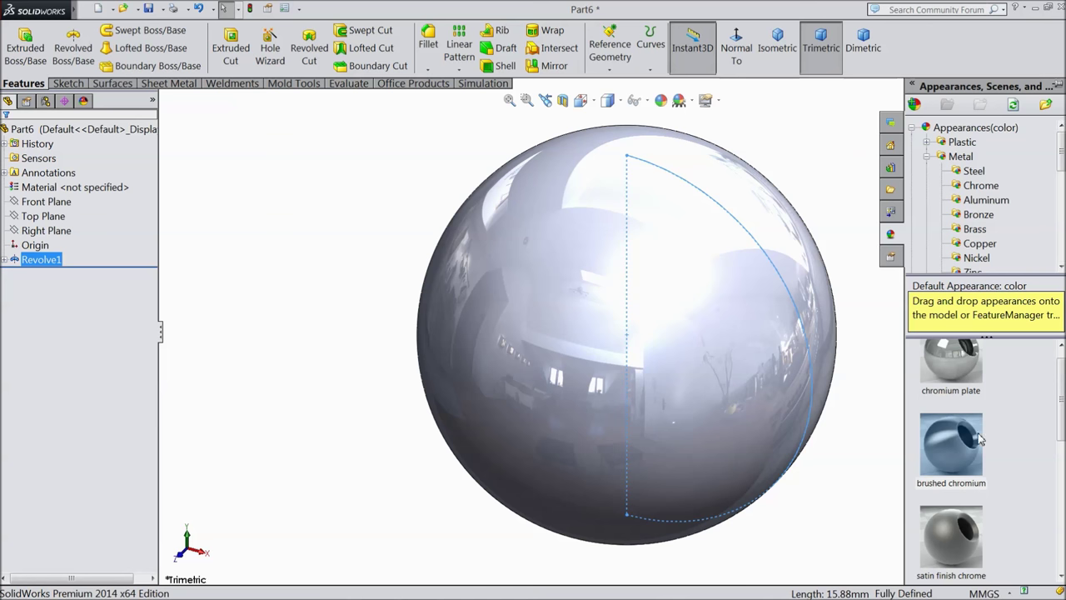
{"action": "left_click", "coordinate": [950, 362]}
{"action": "key", "text": "z"}
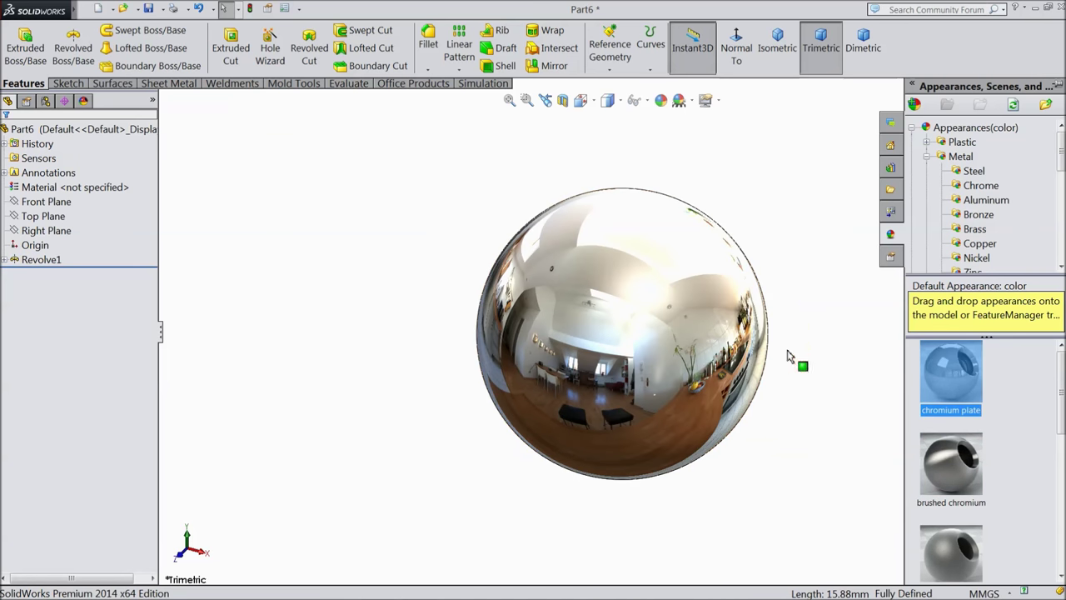
{"action": "middle_click_drag", "start_coordinate": [864, 313], "coordinate": [690, 392]}
{"action": "scroll", "coordinate": [691, 393], "scroll_direction": "down", "scroll_amount": 3}
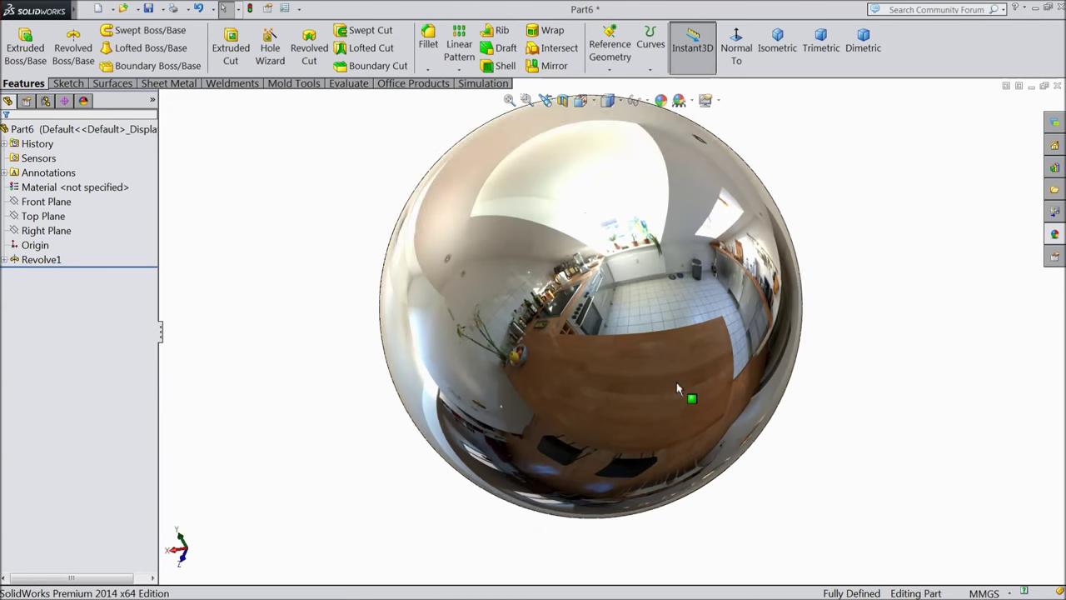
{"action": "scroll", "coordinate": [620, 341], "scroll_direction": "down", "scroll_amount": 3}
{"action": "scroll", "coordinate": [621, 341], "scroll_direction": "up", "scroll_amount": 3}
{"action": "middle_click_drag", "start_coordinate": [794, 226], "coordinate": [557, 373]}
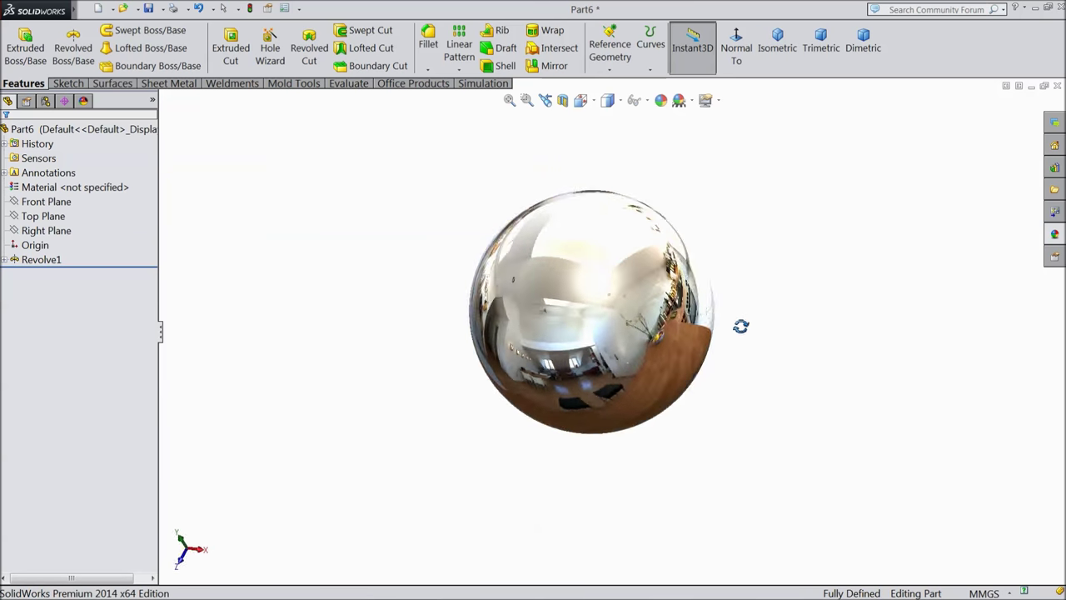
{"action": "mouse_move", "coordinate": [558, 372]}
{"action": "middle_mouse_down"}
{"action": "mouse_move", "coordinate": [661, 428]}
{"action": "mouse_move", "coordinate": [827, 321]}
{"action": "mouse_move", "coordinate": [894, 344]}
{"action": "middle_mouse_up"}
Step: Try brushed chromium, then satin finish chrome, on the sphere
{"action": "left_click", "coordinate": [1054, 234]}
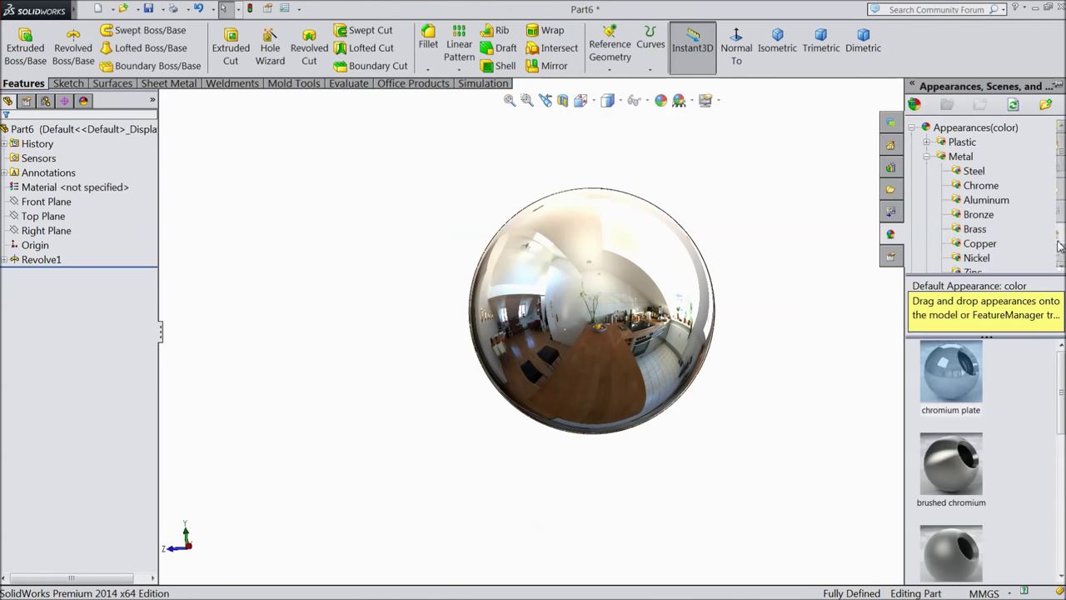
{"action": "left_click", "coordinate": [967, 471]}
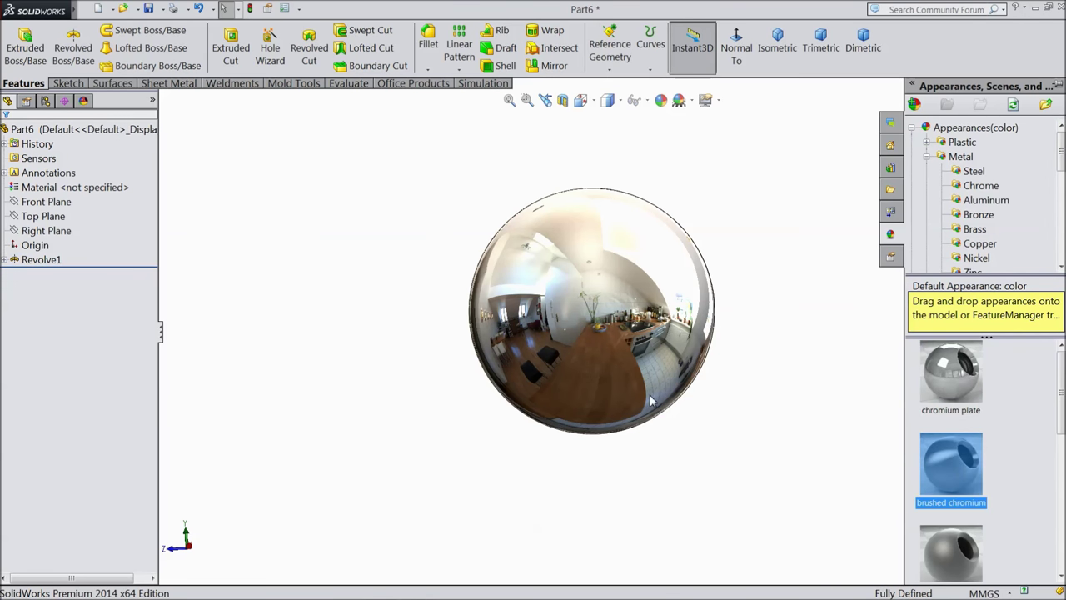
{"action": "left_click_drag", "start_coordinate": [82, 260], "coordinate": [81, 260]}
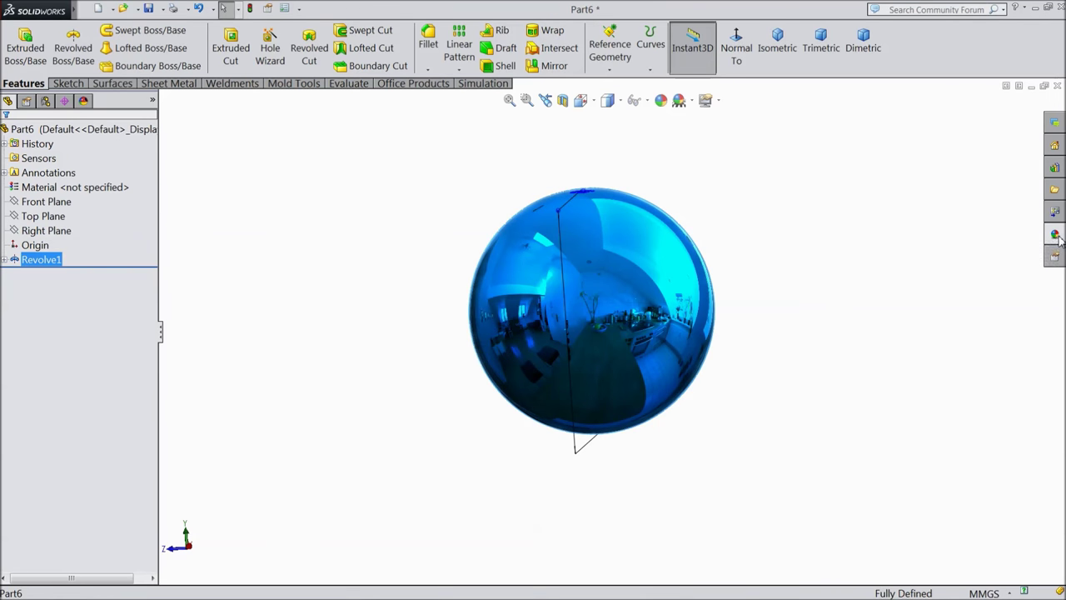
{"action": "left_click", "coordinate": [1056, 235]}
{"action": "scroll", "coordinate": [967, 500], "scroll_direction": "down", "scroll_amount": 1}
{"action": "scroll", "coordinate": [968, 441], "scroll_direction": "down", "scroll_amount": 1}
{"action": "scroll", "coordinate": [968, 430], "scroll_direction": "up", "scroll_amount": 1}
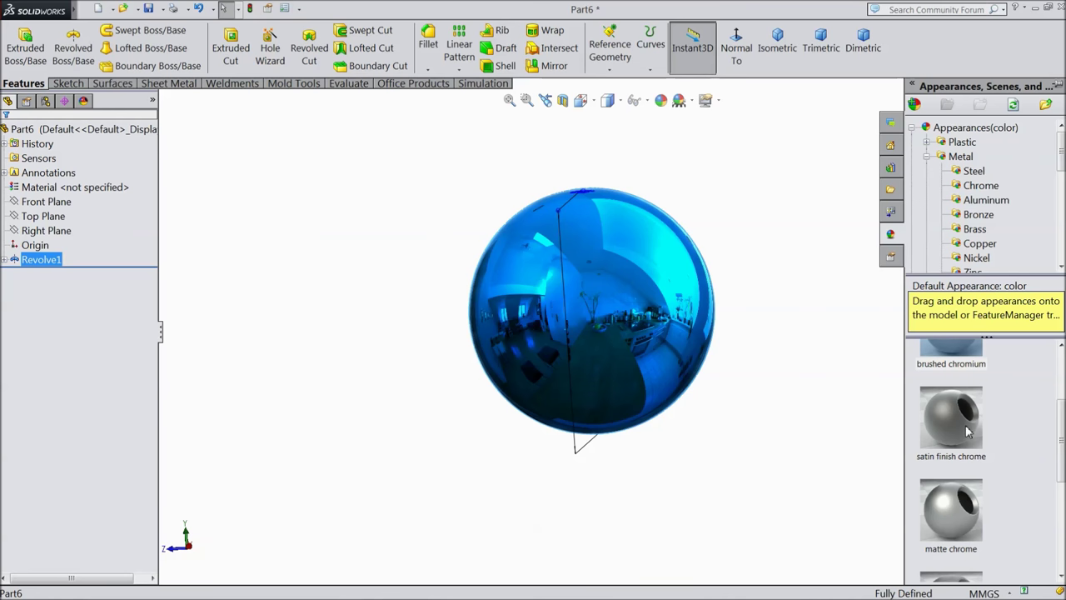
{"action": "double_click", "coordinate": [968, 431]}
Step: Apply brushed chromium to the Revolve1 feature and orbit to check the result
{"action": "left_click", "coordinate": [42, 260]}
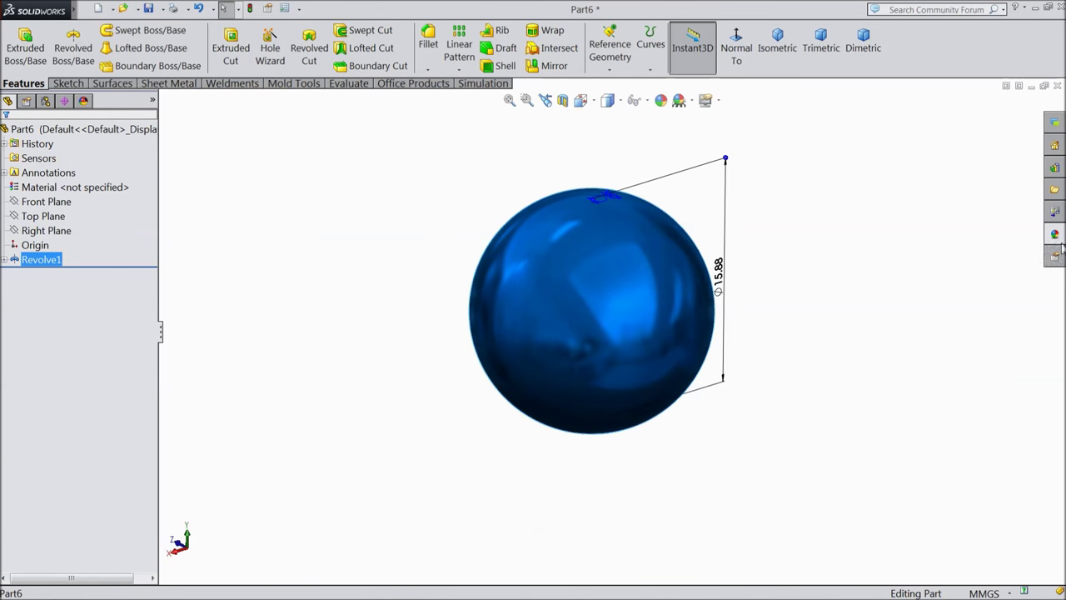
{"action": "left_click", "coordinate": [1055, 235]}
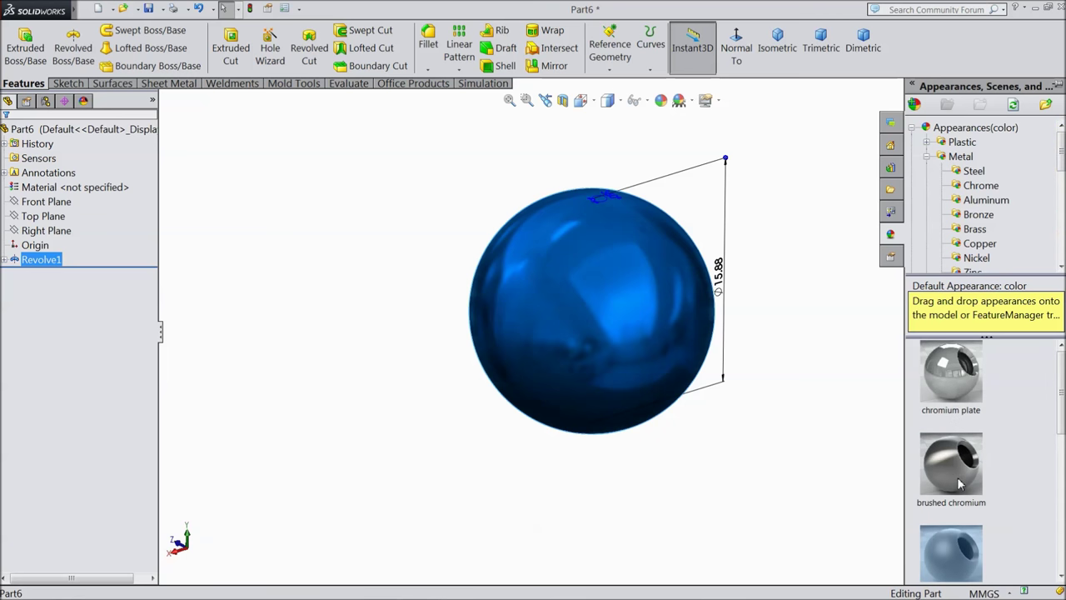
{"action": "double_click", "coordinate": [959, 483]}
{"action": "middle_click_drag", "start_coordinate": [812, 405], "coordinate": [683, 398]}
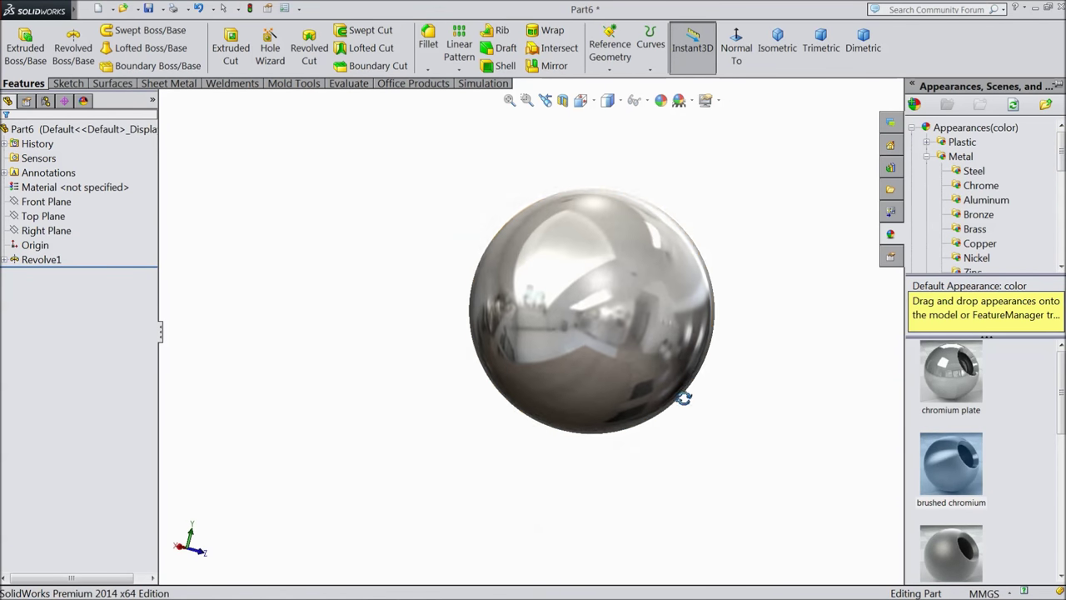
{"action": "scroll", "coordinate": [658, 320], "scroll_direction": "down", "scroll_amount": 2}
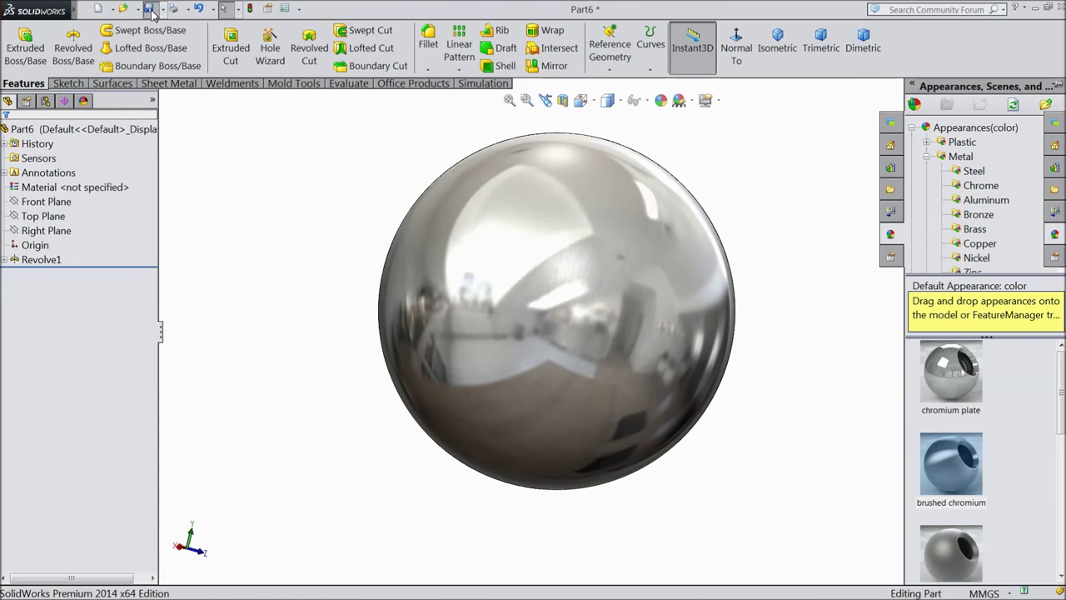
Step: Save the chrome sphere part under the file name 4.Ball
{"action": "left_click", "coordinate": [148, 8]}
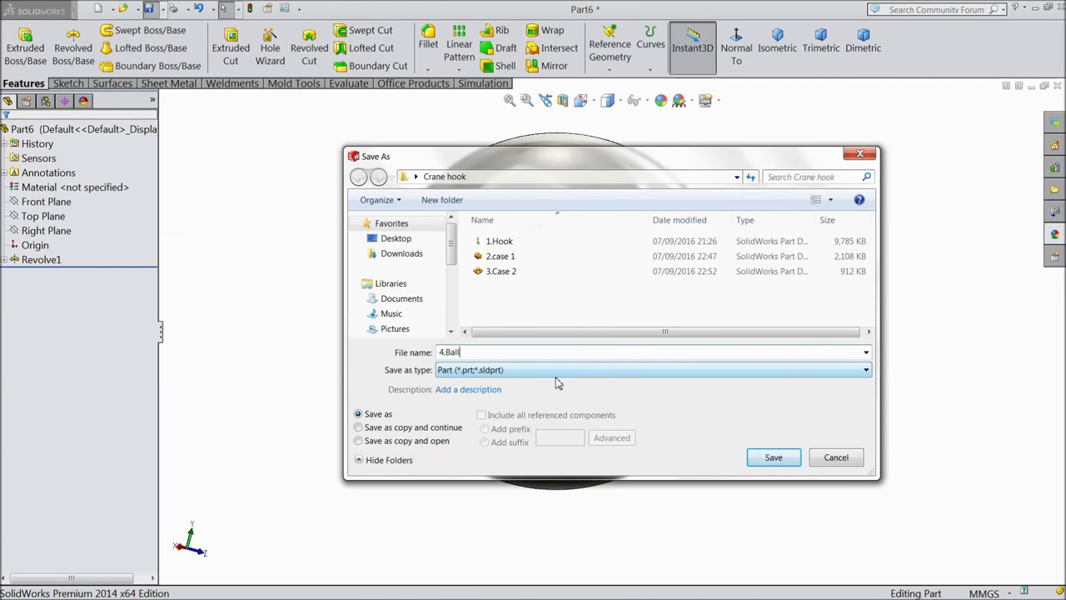
{"action": "left_click", "coordinate": [770, 462]}
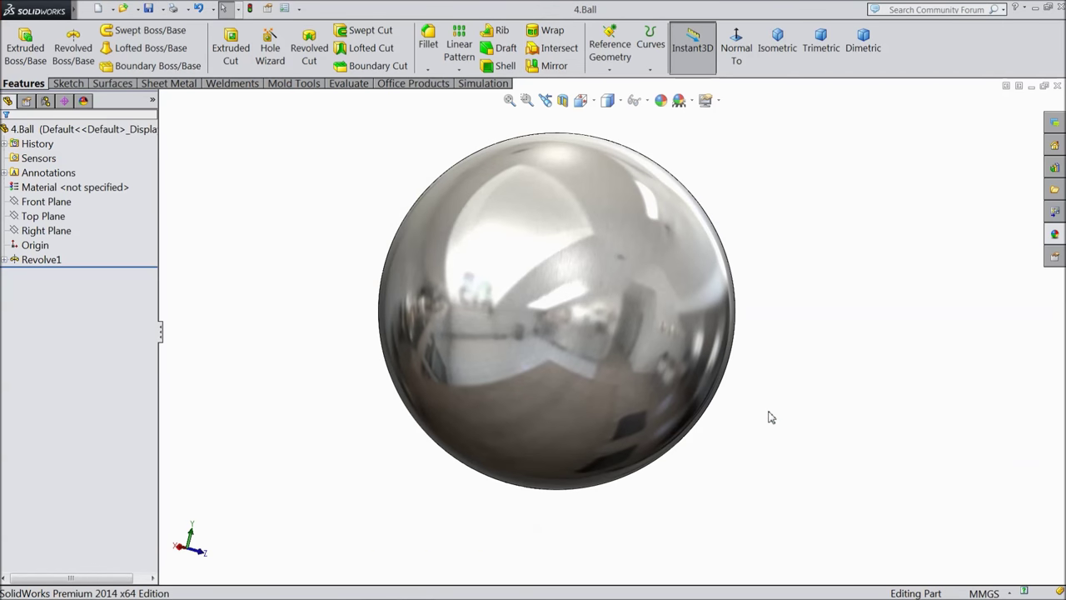
{"action": "scroll", "coordinate": [595, 302], "scroll_direction": "down", "scroll_amount": 2}
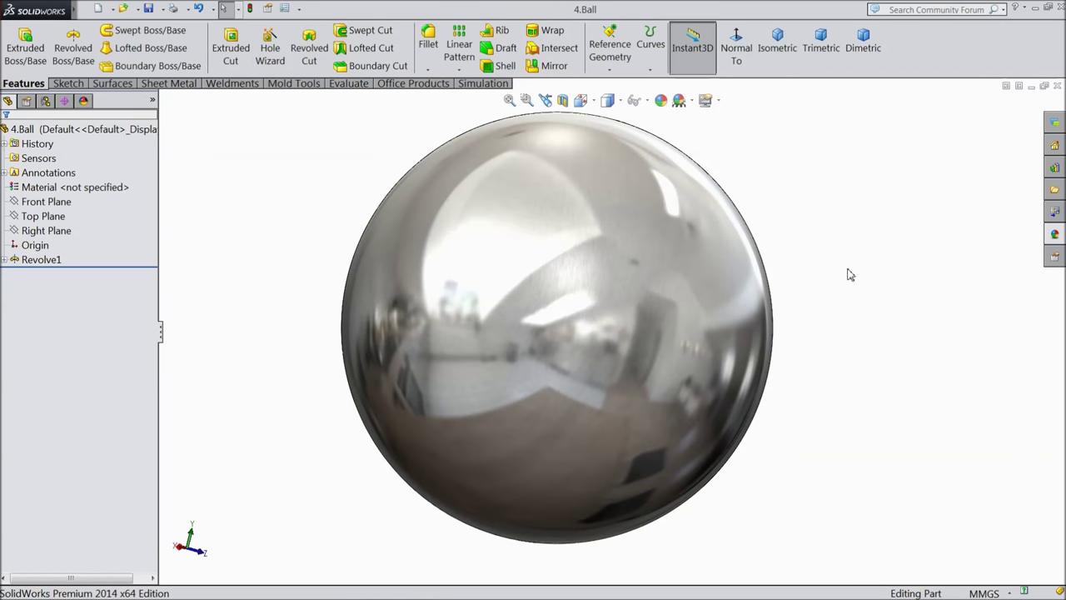
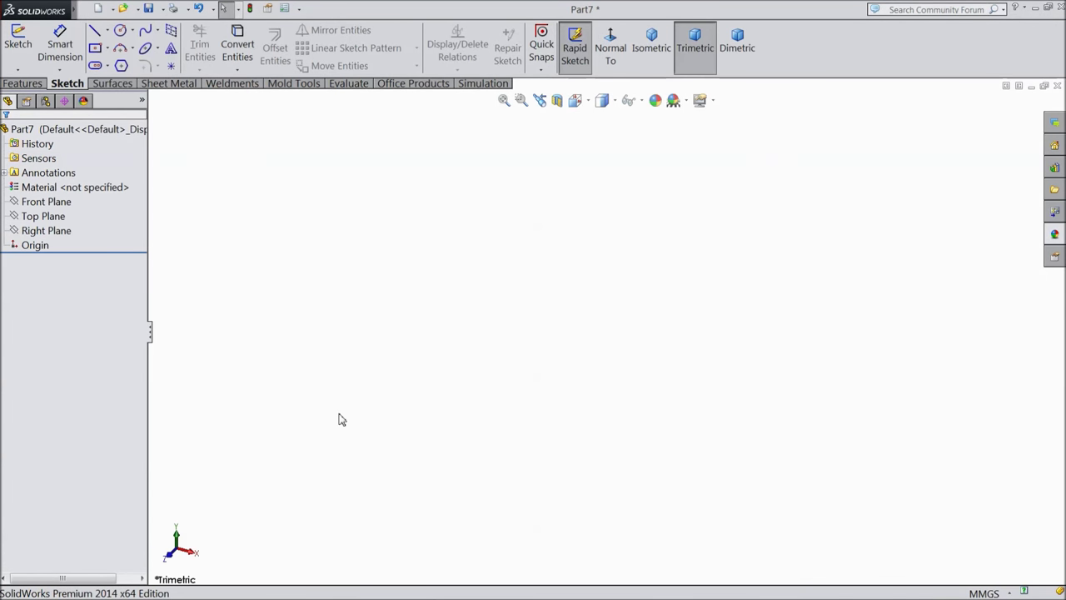
Step: Start a Front Plane sketch and draw a center rectangle from the origin
{"action": "left_click", "coordinate": [60, 202]}
{"action": "left_click", "coordinate": [66, 185]}
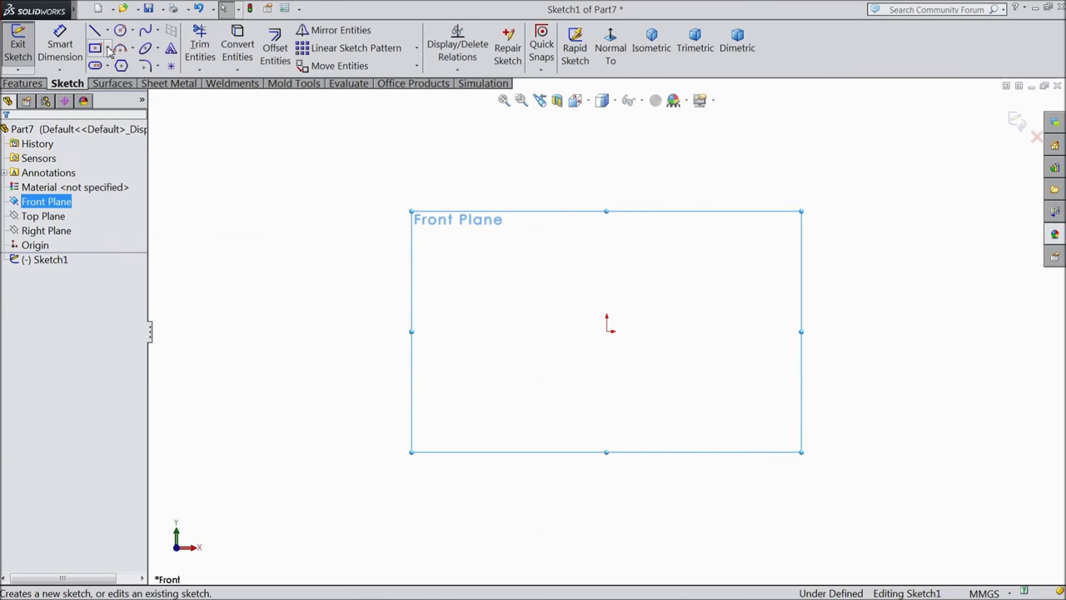
{"action": "left_click", "coordinate": [107, 48]}
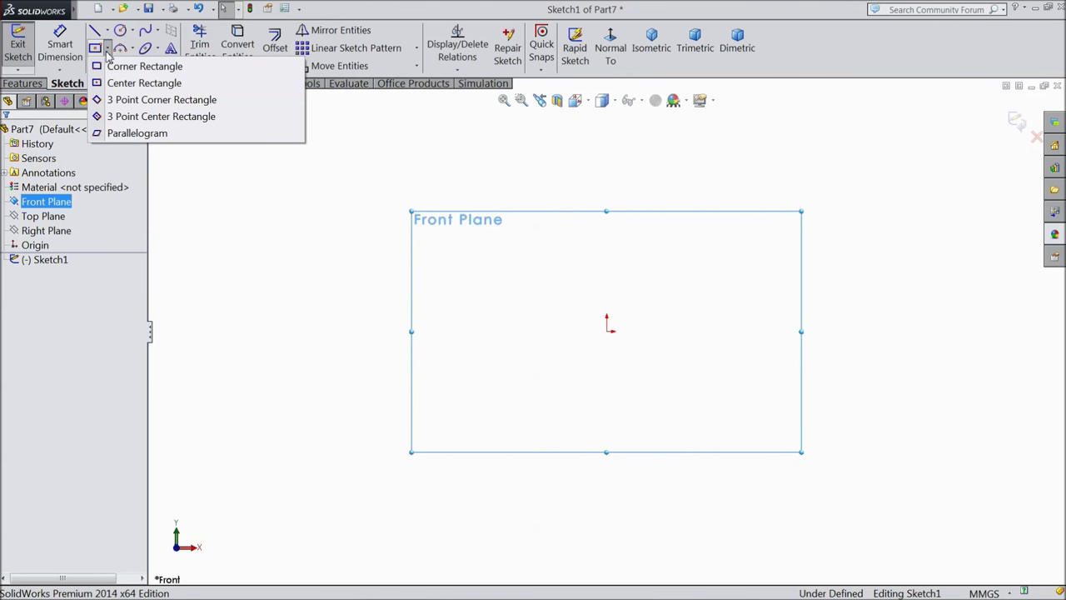
{"action": "left_click", "coordinate": [144, 83]}
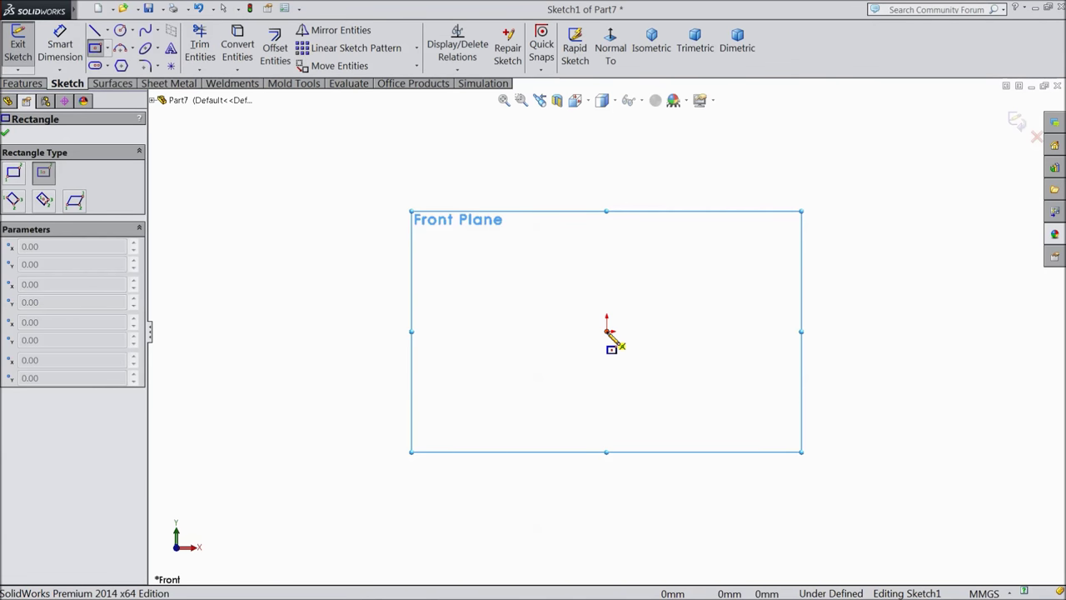
{"action": "left_click", "coordinate": [607, 331]}
{"action": "left_click", "coordinate": [496, 140]}
{"action": "scroll", "coordinate": [618, 376], "scroll_direction": "up", "scroll_amount": 2}
{"action": "scroll", "coordinate": [624, 380], "scroll_direction": "down", "scroll_amount": 2}
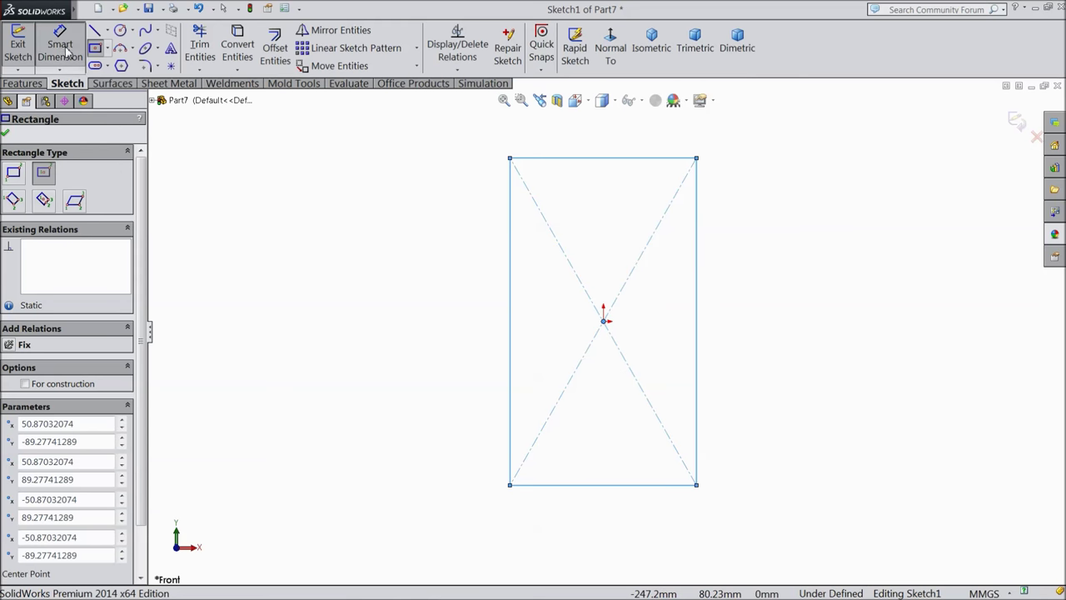
Step: Dimension the rectangle's bottom edge to 85 mm
{"action": "left_click", "coordinate": [60, 46]}
{"action": "scroll", "coordinate": [619, 424], "scroll_direction": "down", "scroll_amount": 1}
{"action": "scroll", "coordinate": [618, 429], "scroll_direction": "down", "scroll_amount": 2}
{"action": "left_click", "coordinate": [608, 442]}
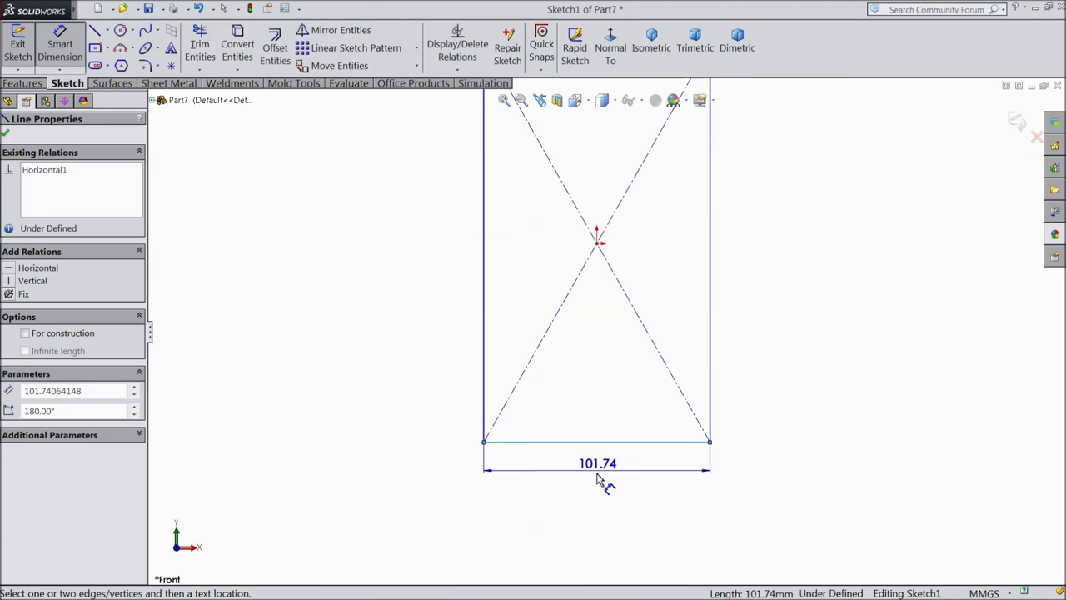
{"action": "left_click", "coordinate": [597, 479]}
{"action": "type", "text": "85"}
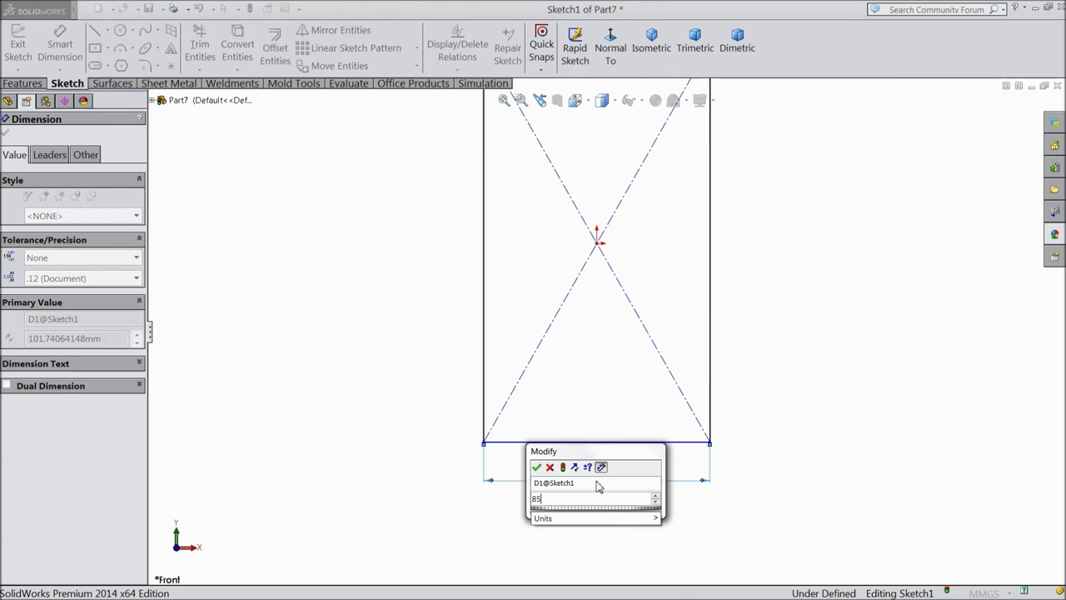
{"action": "left_click", "coordinate": [537, 468]}
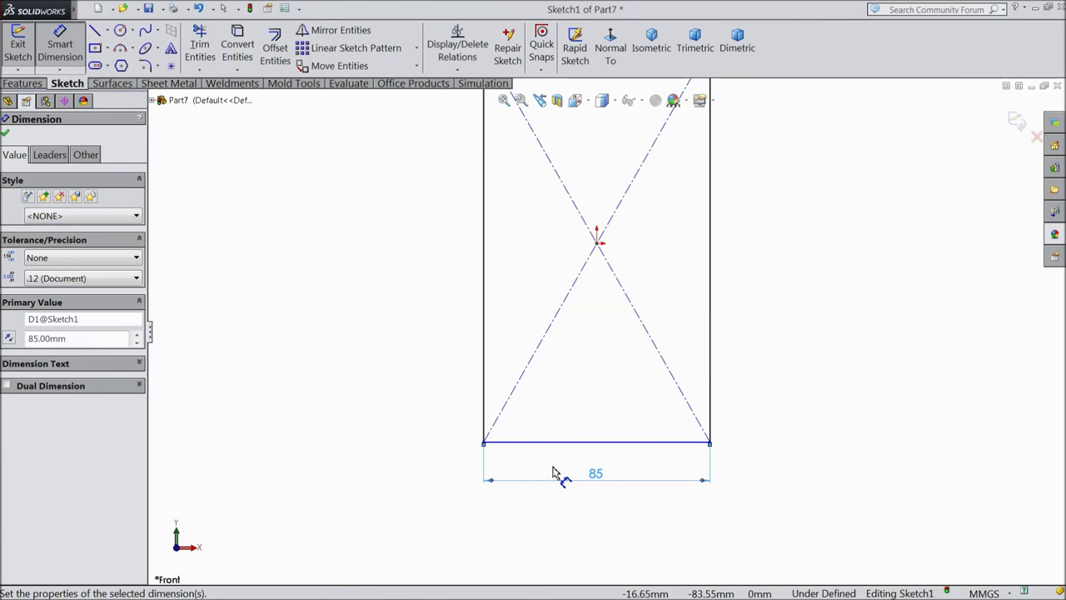
{"action": "left_click", "coordinate": [5, 133]}
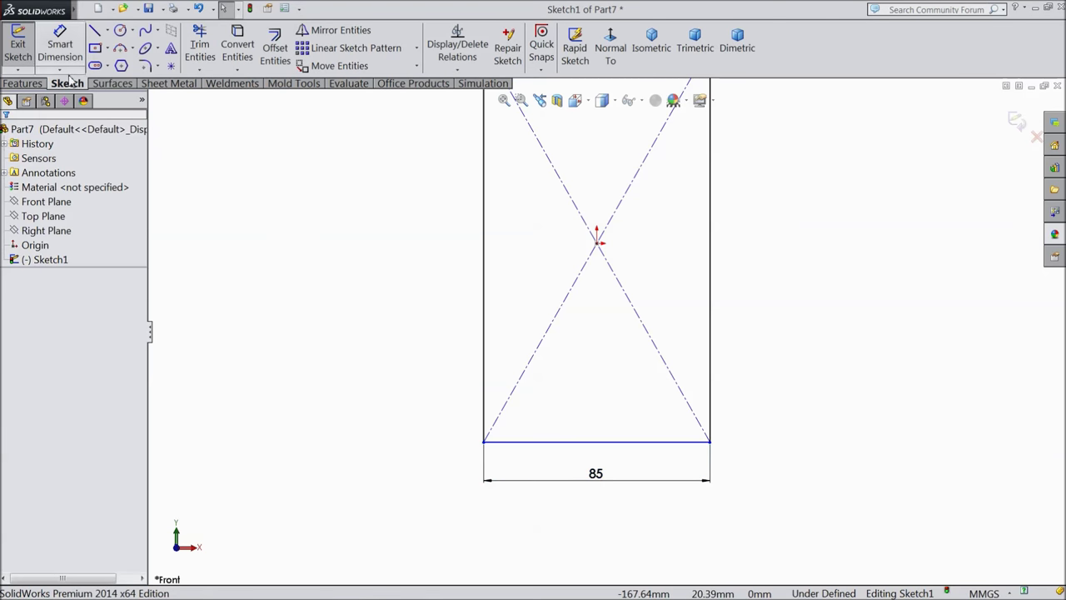
{"action": "left_click", "coordinate": [120, 30]}
Step: Draw a circle centred on the bottom edge's midpoint, passing through the bottom corners
{"action": "scroll", "coordinate": [606, 333], "scroll_direction": "up", "scroll_amount": 3}
{"action": "scroll", "coordinate": [619, 400], "scroll_direction": "down", "scroll_amount": 4}
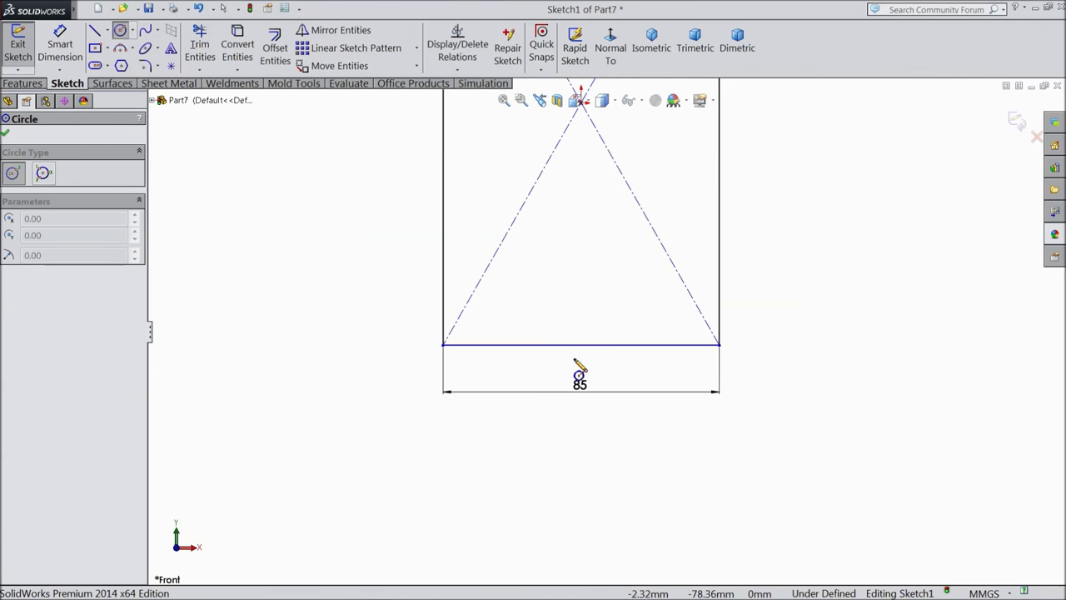
{"action": "left_click", "coordinate": [581, 344]}
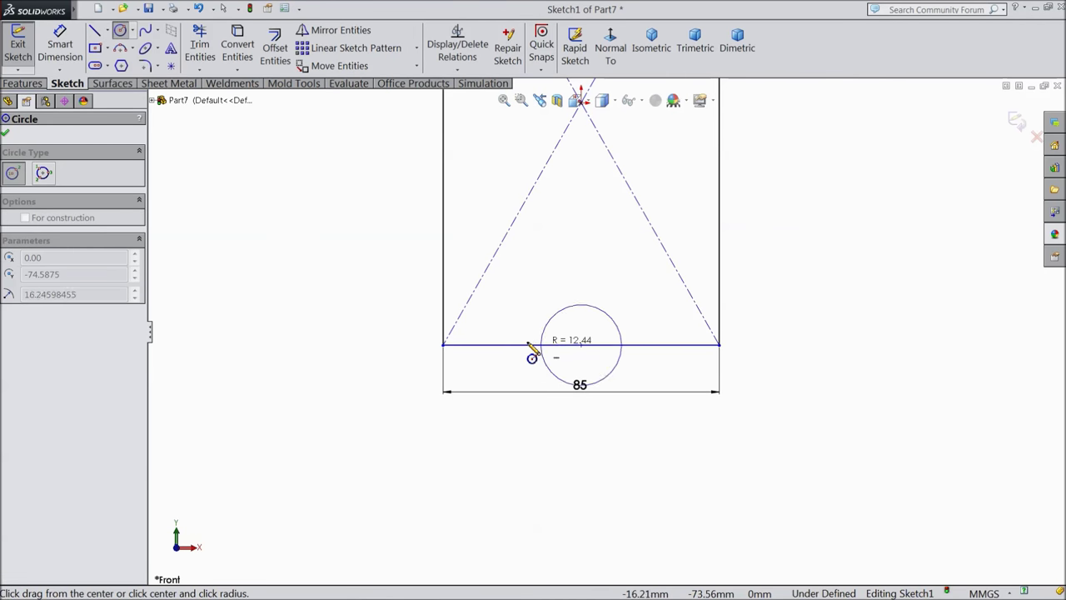
{"action": "left_click", "coordinate": [443, 344]}
{"action": "right_click", "coordinate": [286, 292]}
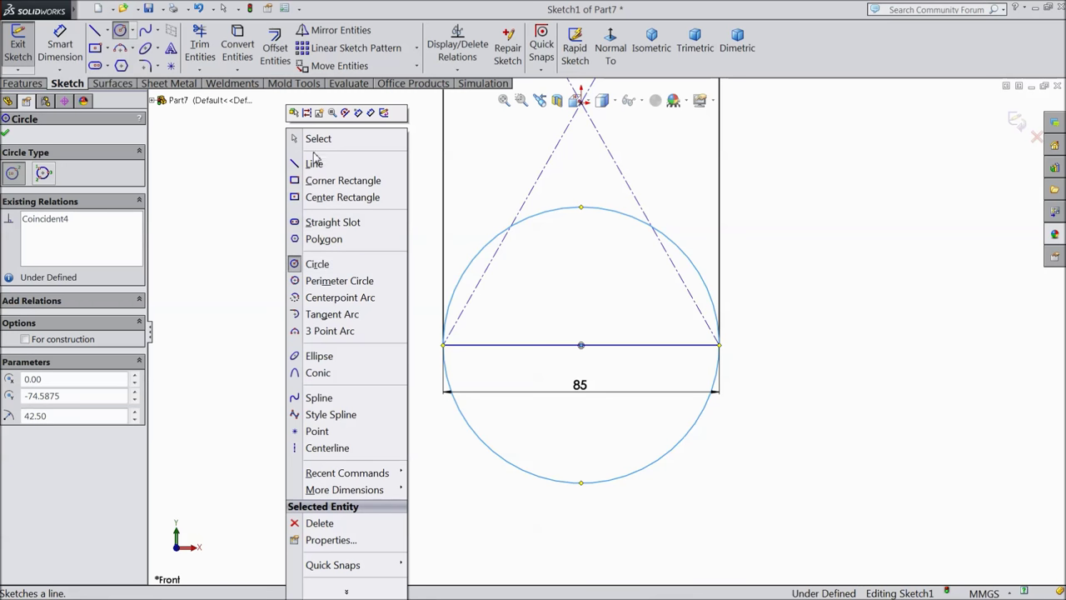
{"action": "left_click", "coordinate": [316, 138]}
Step: Trim the circle's top arc and the upper left and right arcs to leave a semicircular bottom
{"action": "left_click", "coordinate": [210, 46]}
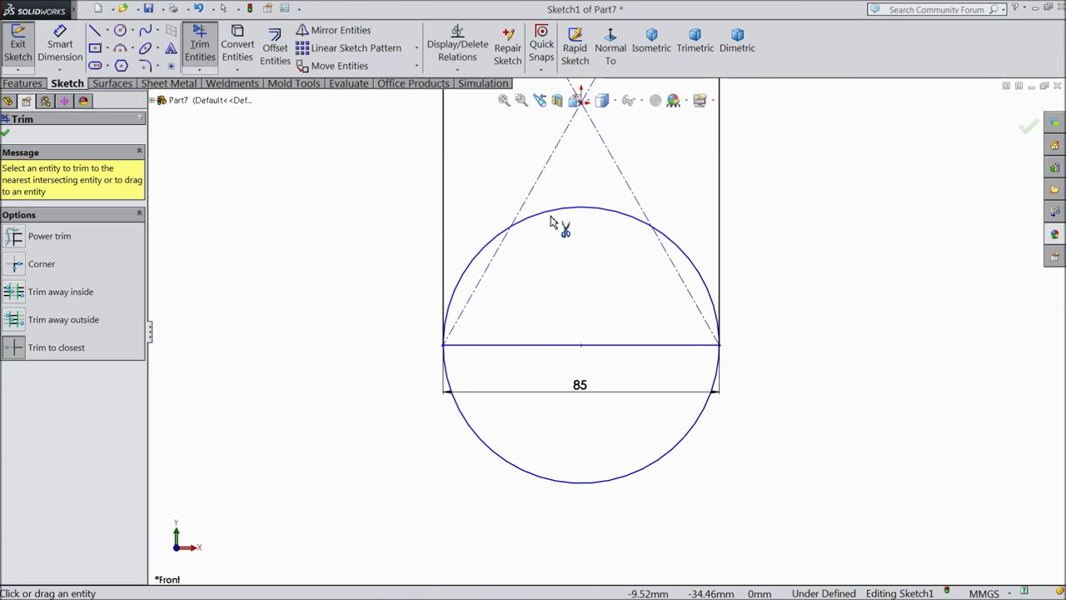
{"action": "left_click", "coordinate": [562, 215]}
{"action": "left_click", "coordinate": [493, 245]}
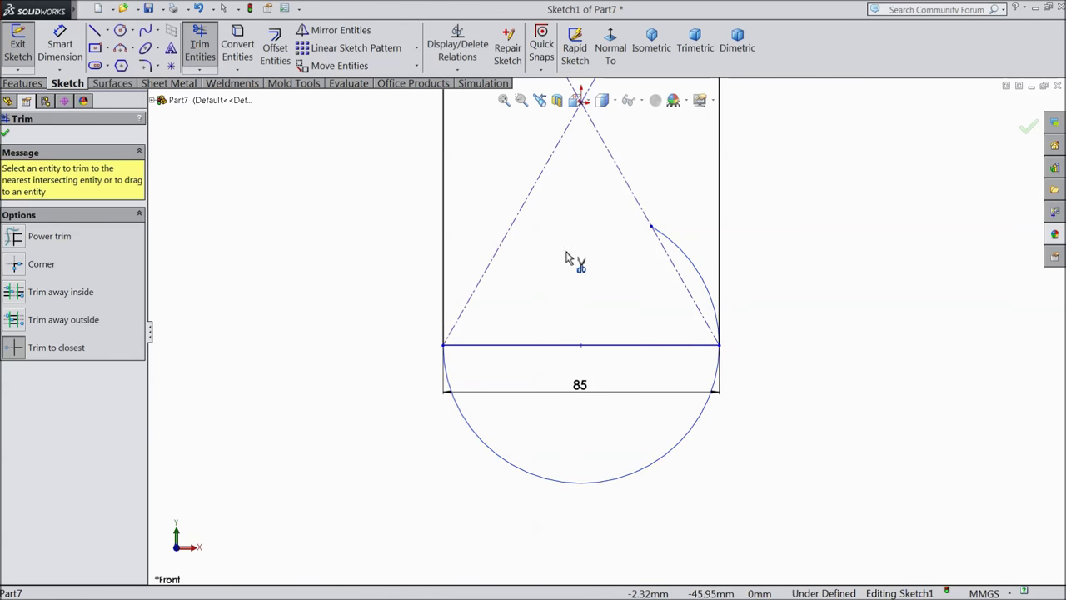
{"action": "left_click", "coordinate": [689, 268]}
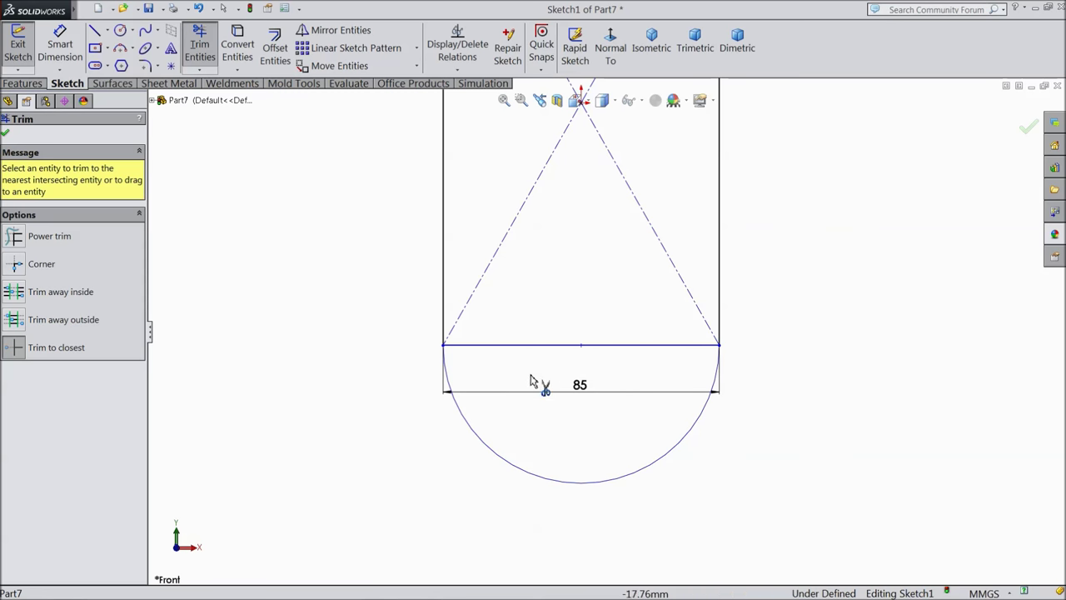
{"action": "left_click", "coordinate": [5, 134]}
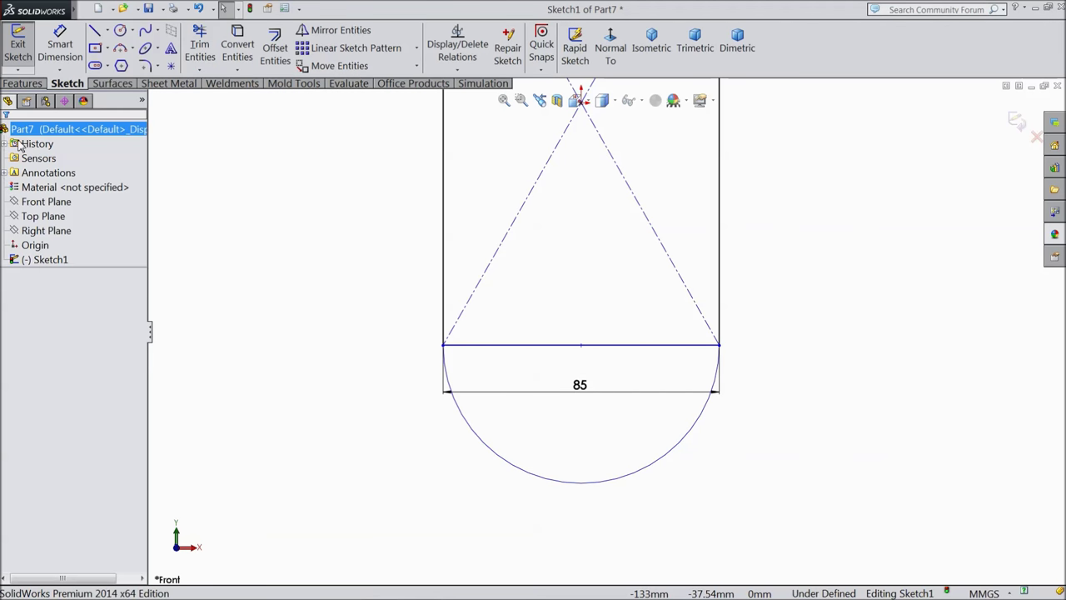
{"action": "key", "text": "f"}
{"action": "scroll", "coordinate": [540, 231], "scroll_direction": "down", "scroll_amount": 2}
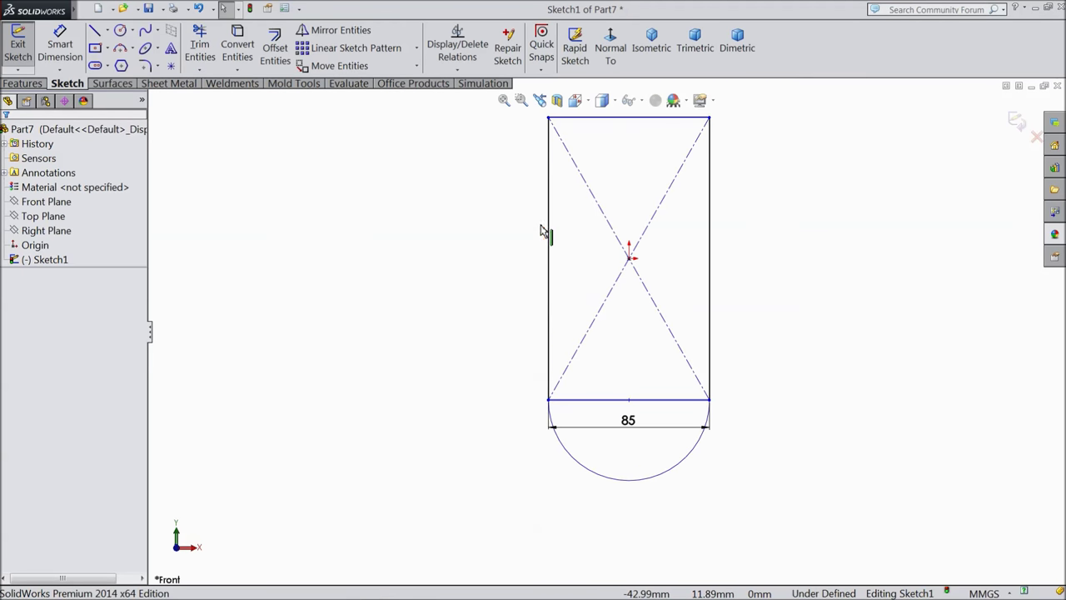
Step: Add a circle on the bottom line's midpoint with a 35 mm diameter
{"action": "left_click", "coordinate": [120, 30]}
{"action": "scroll", "coordinate": [629, 433], "scroll_direction": "down", "scroll_amount": 3}
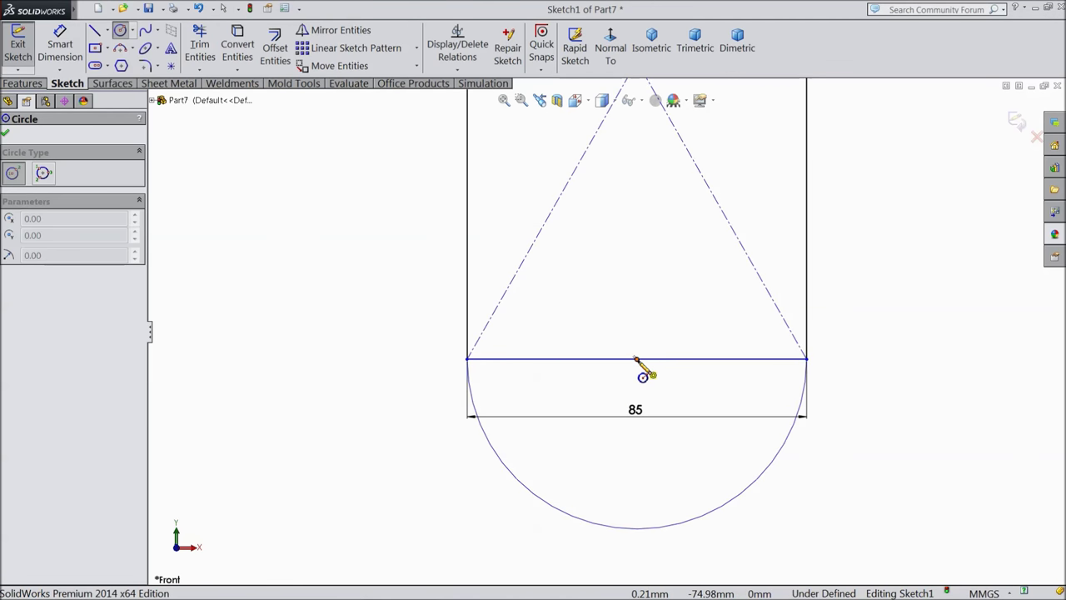
{"action": "left_click", "coordinate": [637, 359]}
{"action": "left_click", "coordinate": [636, 293]}
{"action": "left_click", "coordinate": [55, 60]}
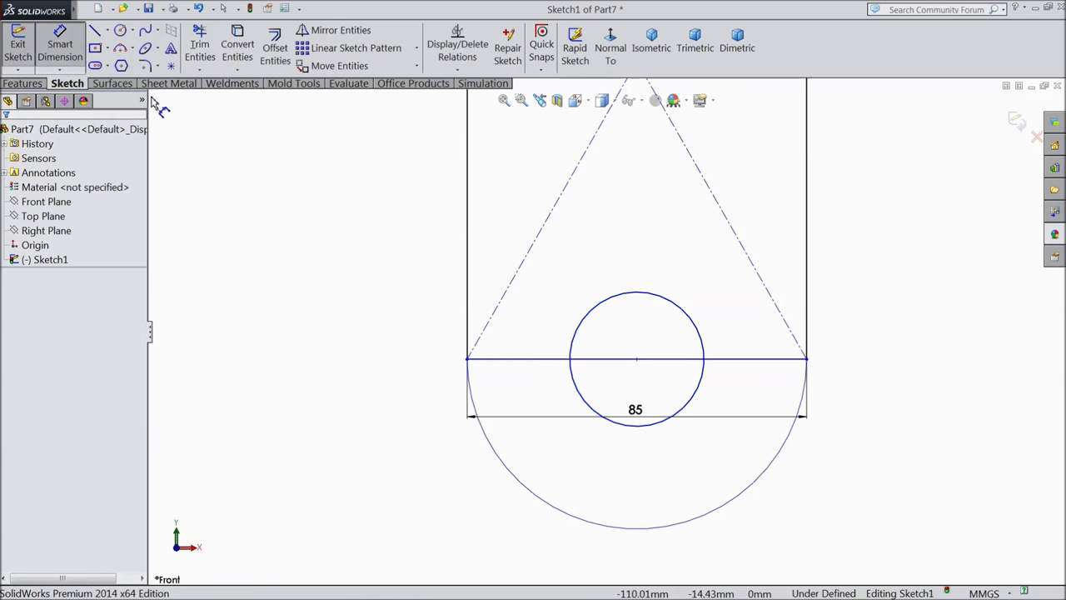
{"action": "left_click", "coordinate": [704, 350]}
{"action": "left_click", "coordinate": [858, 367]}
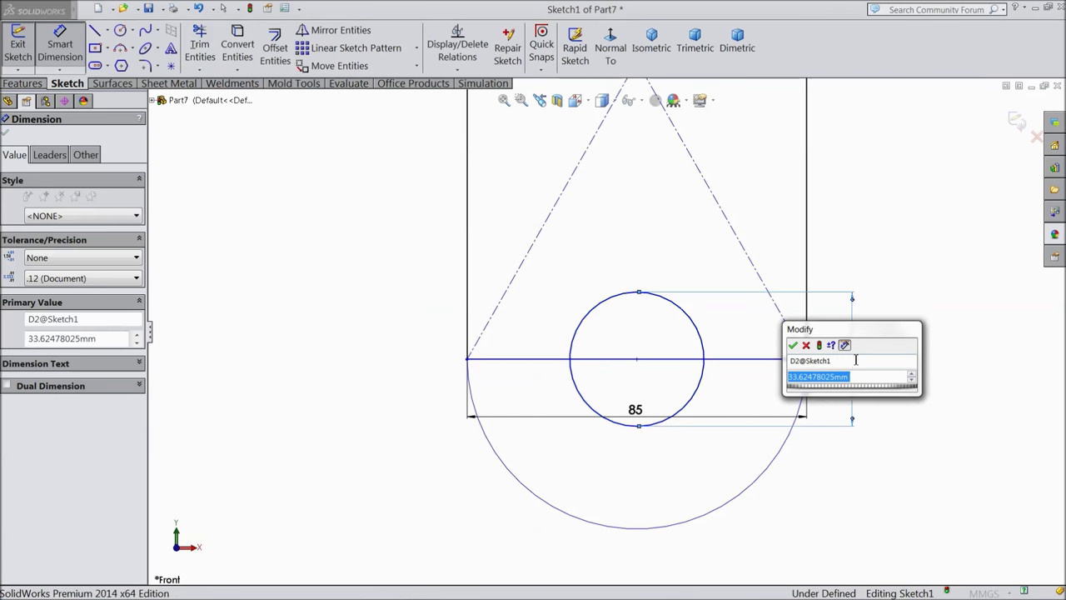
{"action": "type", "text": "35"}
{"action": "key", "text": "Return"}
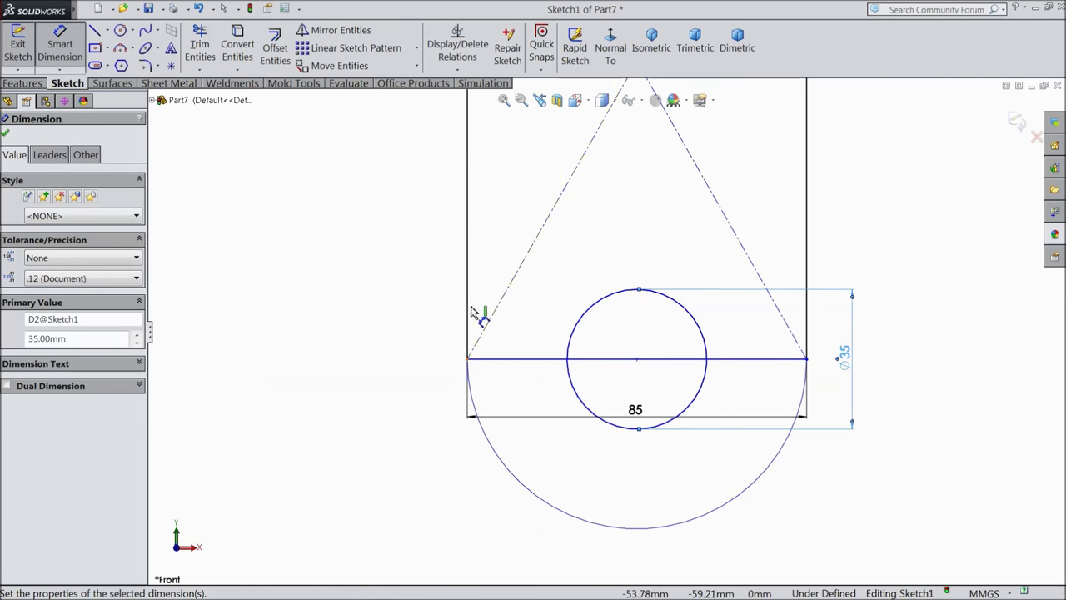
{"action": "left_click", "coordinate": [6, 134]}
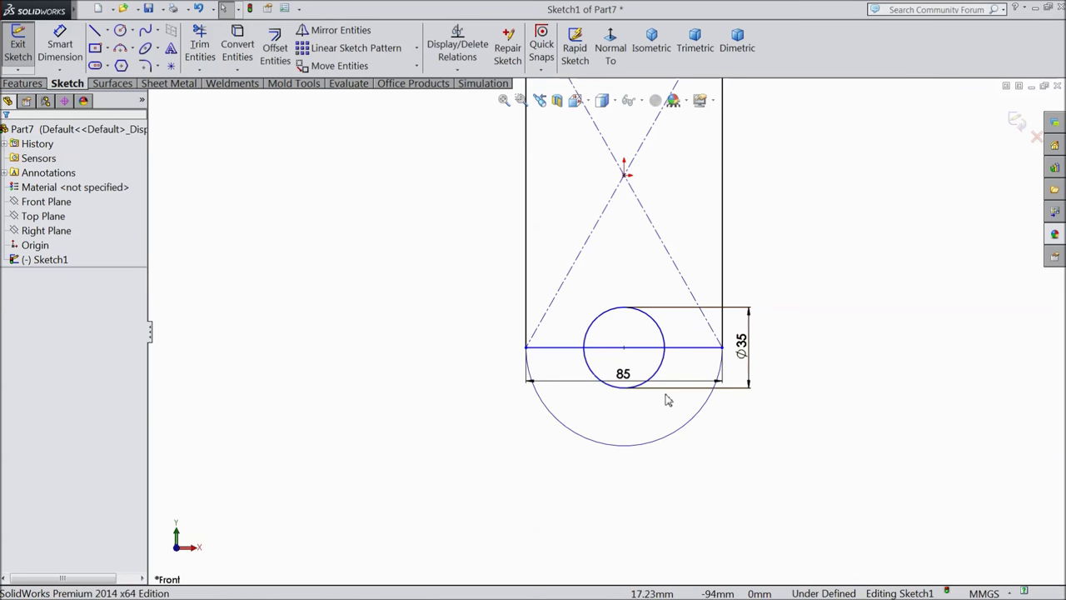
Step: Move the 85 dimension lower and make the bottom line construction geometry
{"action": "left_click_drag", "start_coordinate": [635, 383], "coordinate": [623, 493]}
{"action": "scroll", "coordinate": [620, 367], "scroll_direction": "down", "scroll_amount": 2}
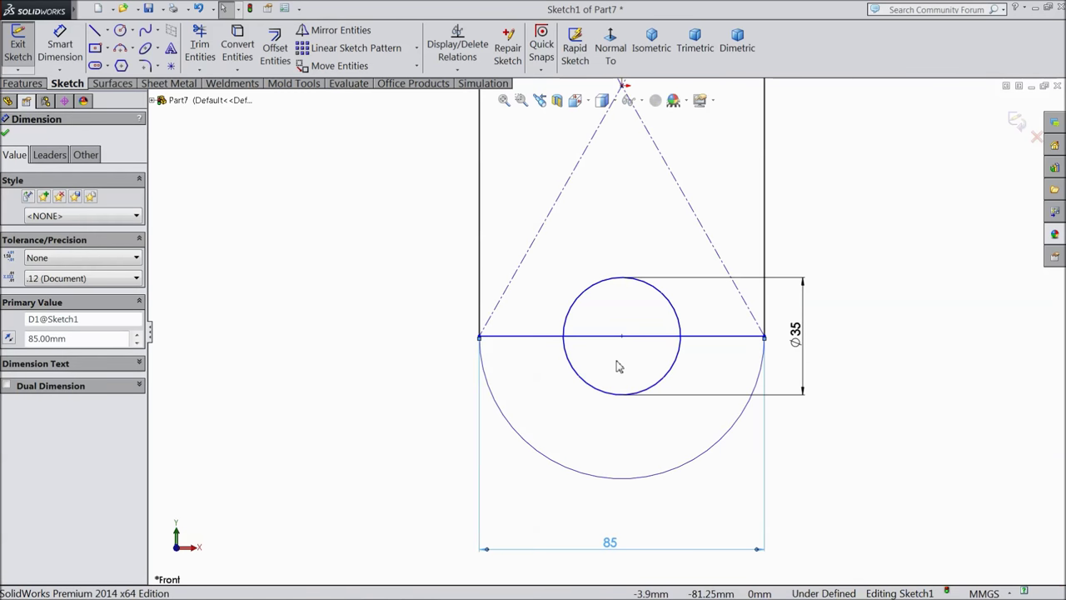
{"action": "left_click", "coordinate": [519, 338]}
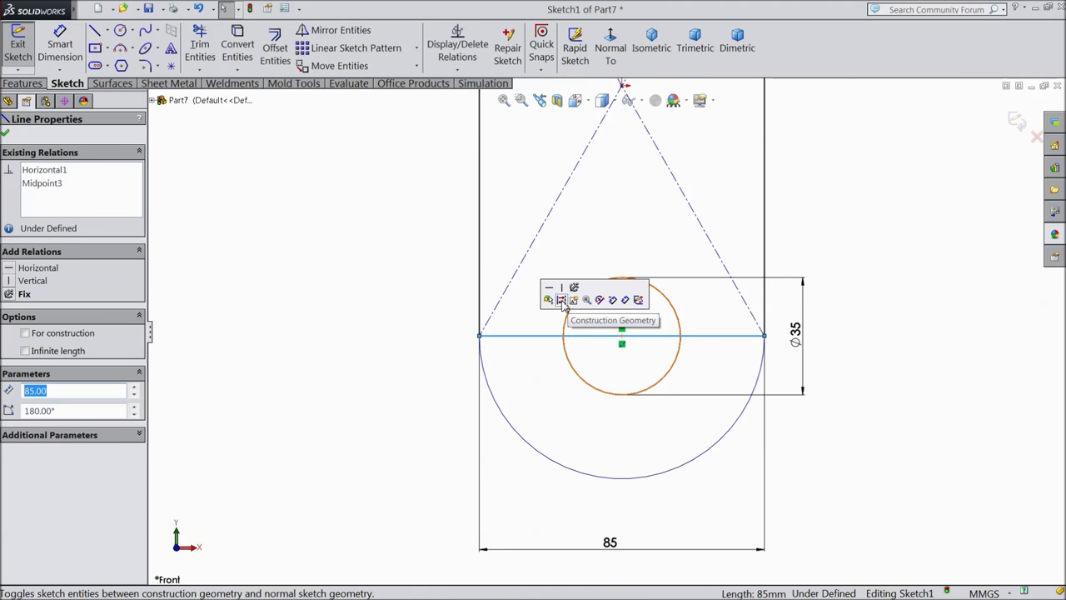
{"action": "left_click", "coordinate": [560, 298]}
{"action": "scroll", "coordinate": [558, 368], "scroll_direction": "up", "scroll_amount": 3}
{"action": "scroll", "coordinate": [563, 350], "scroll_direction": "up", "scroll_amount": 2}
{"action": "scroll", "coordinate": [576, 250], "scroll_direction": "up", "scroll_amount": 1}
{"action": "scroll", "coordinate": [621, 233], "scroll_direction": "down", "scroll_amount": 3}
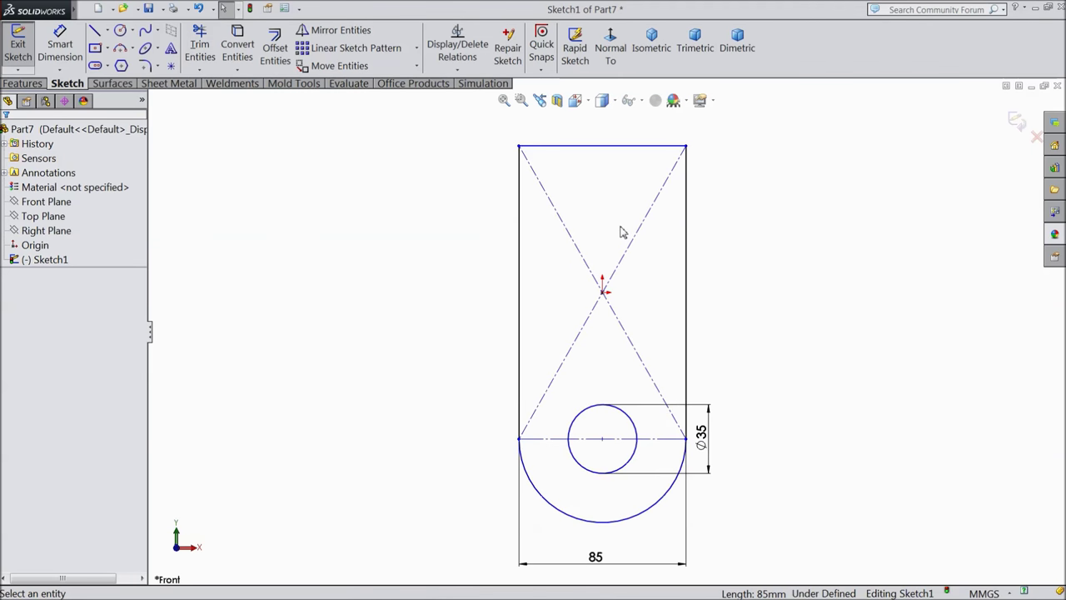
{"action": "left_click", "coordinate": [95, 33]}
Step: Draw a zigzag line along the top edge from the top-left to the top-right corner
{"action": "scroll", "coordinate": [683, 230], "scroll_direction": "down", "scroll_amount": 4}
{"action": "scroll", "coordinate": [591, 238], "scroll_direction": "up", "scroll_amount": 3}
{"action": "scroll", "coordinate": [552, 228], "scroll_direction": "down", "scroll_amount": 3}
{"action": "left_click", "coordinate": [381, 184]}
{"action": "left_click", "coordinate": [427, 222]}
{"action": "left_click", "coordinate": [476, 184]}
{"action": "left_click", "coordinate": [548, 230]}
{"action": "left_click", "coordinate": [635, 183]}
{"action": "left_click", "coordinate": [673, 230]}
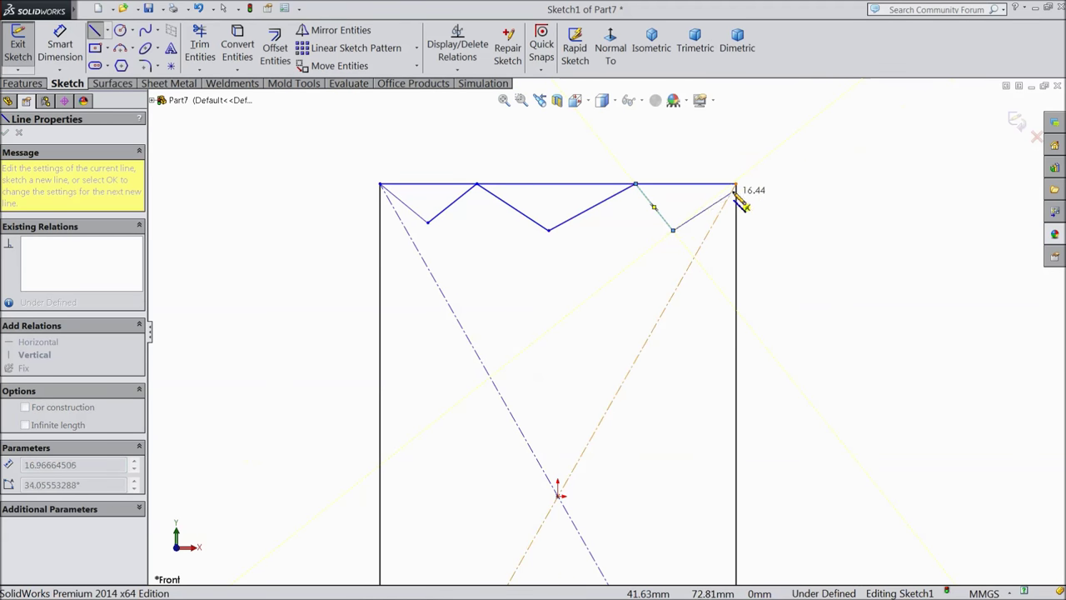
{"action": "left_click", "coordinate": [737, 184]}
{"action": "right_click", "coordinate": [776, 122]}
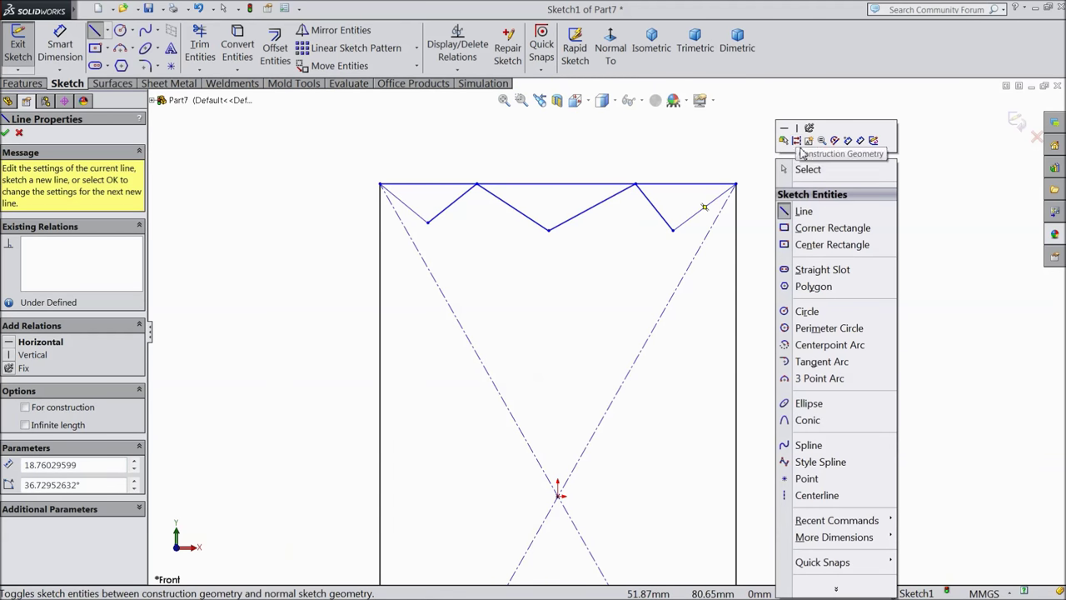
{"action": "left_click", "coordinate": [787, 167]}
Step: Trim the left, middle and right parts of the straight top edge away
{"action": "left_click", "coordinate": [200, 48]}
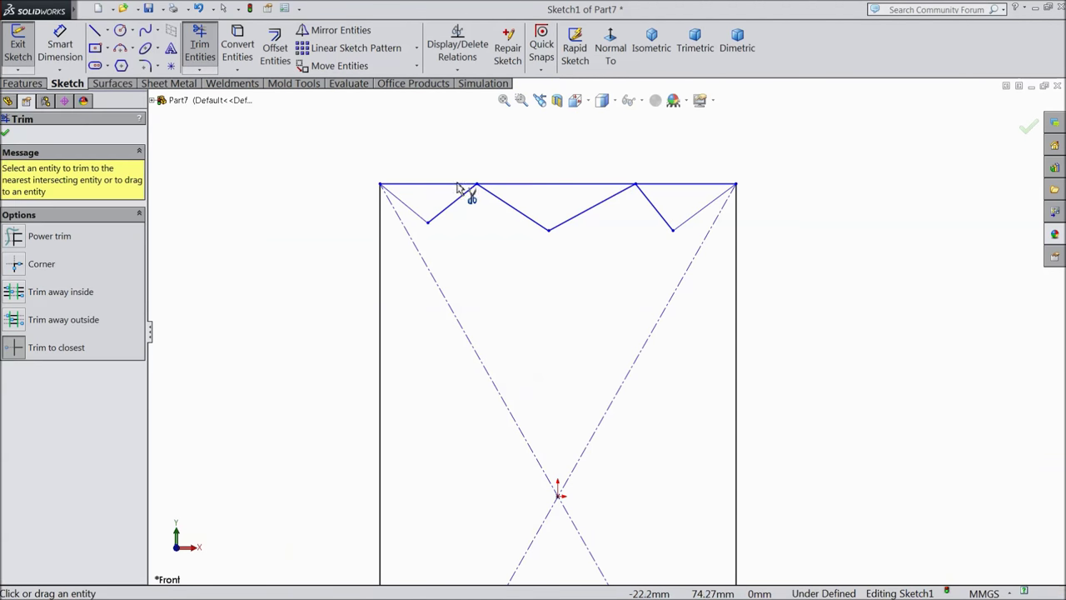
{"action": "left_click", "coordinate": [464, 186]}
{"action": "left_click", "coordinate": [510, 189]}
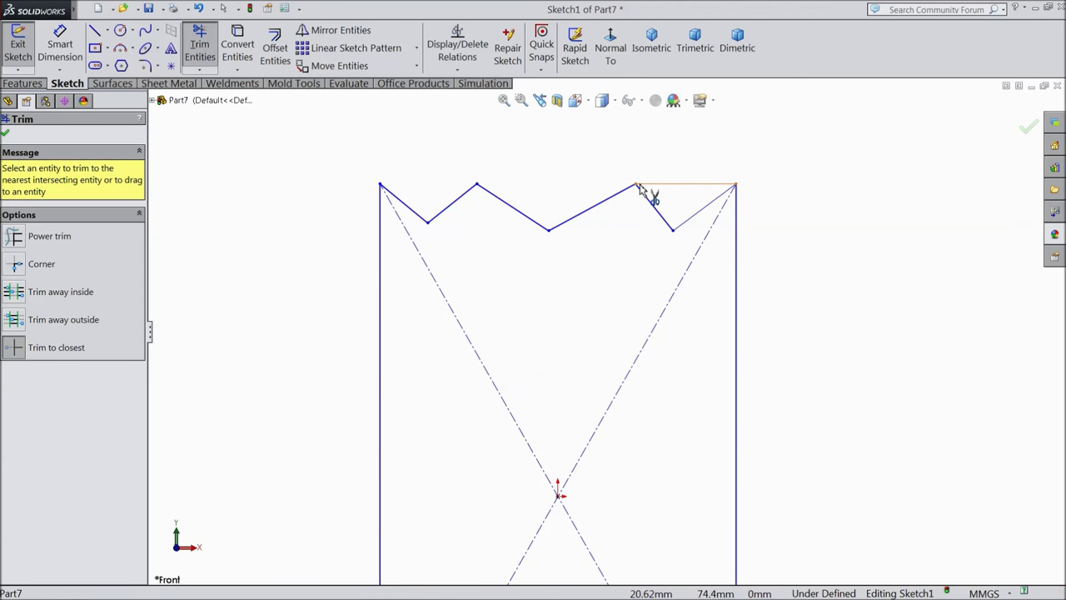
{"action": "left_click", "coordinate": [659, 187]}
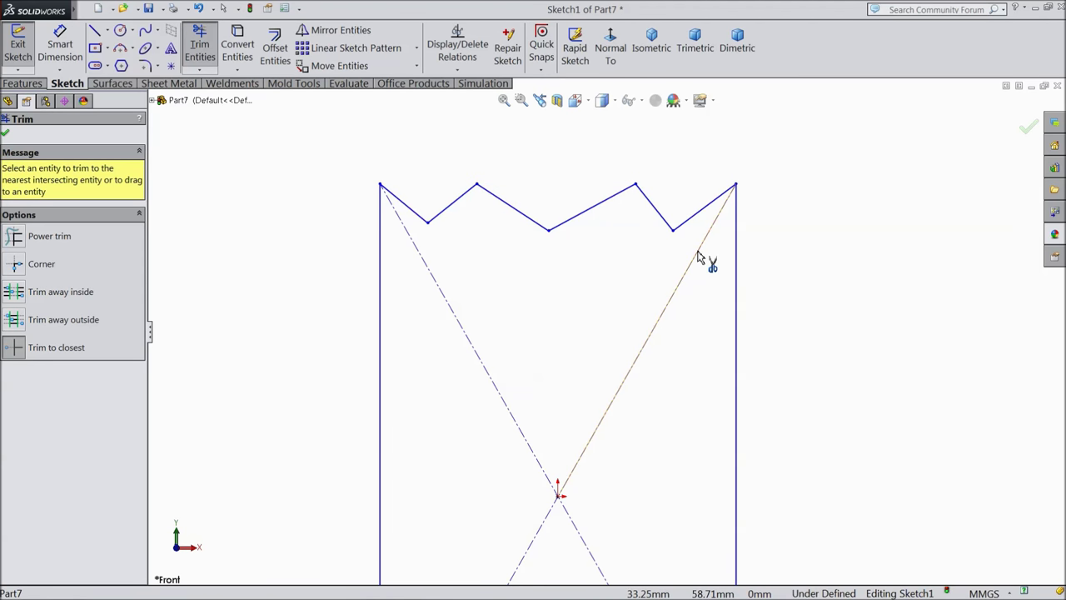
{"action": "left_click", "coordinate": [5, 133]}
Step: Dimension the vertical height from the circle's centre to the top-right corner as 112 mm
{"action": "left_click", "coordinate": [60, 46]}
{"action": "key", "text": "f"}
{"action": "scroll", "coordinate": [464, 309], "scroll_direction": "up", "scroll_amount": 1}
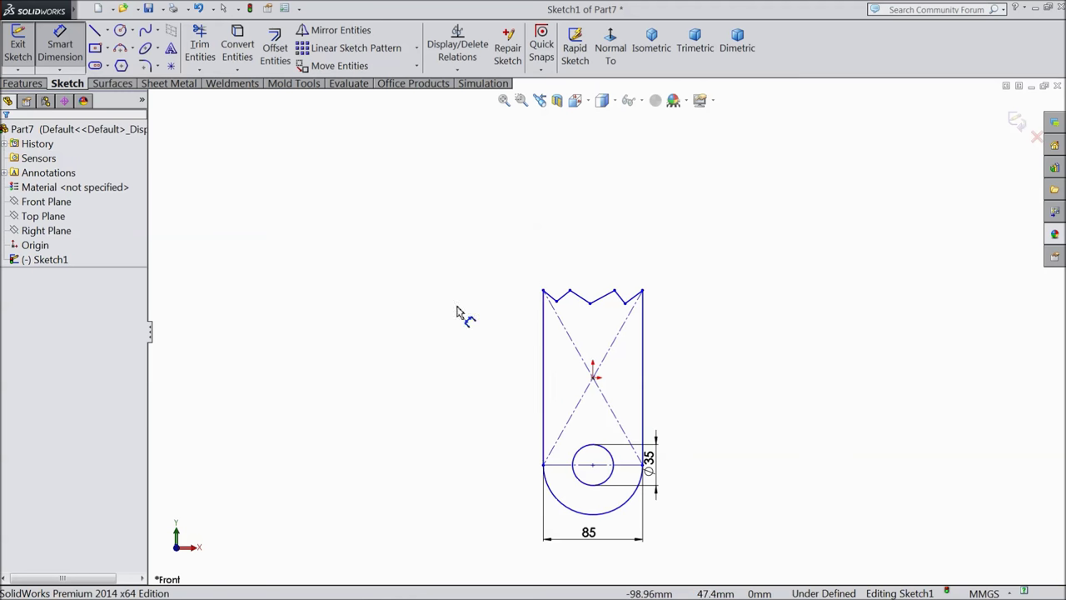
{"action": "scroll", "coordinate": [583, 450], "scroll_direction": "down", "scroll_amount": 2}
{"action": "left_click", "coordinate": [627, 506]}
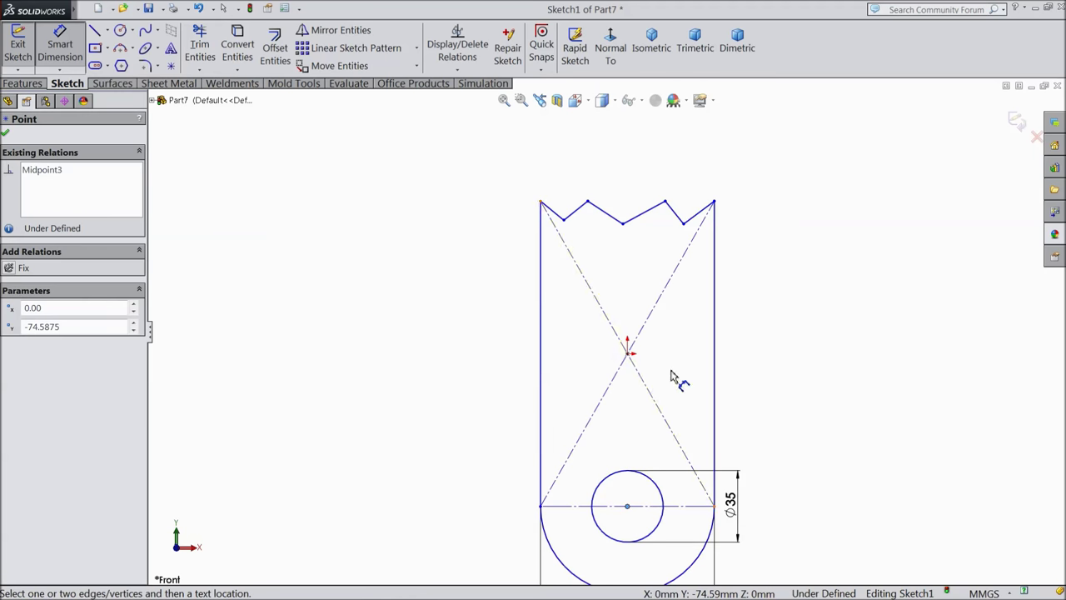
{"action": "left_click", "coordinate": [714, 201]}
{"action": "left_click", "coordinate": [840, 352]}
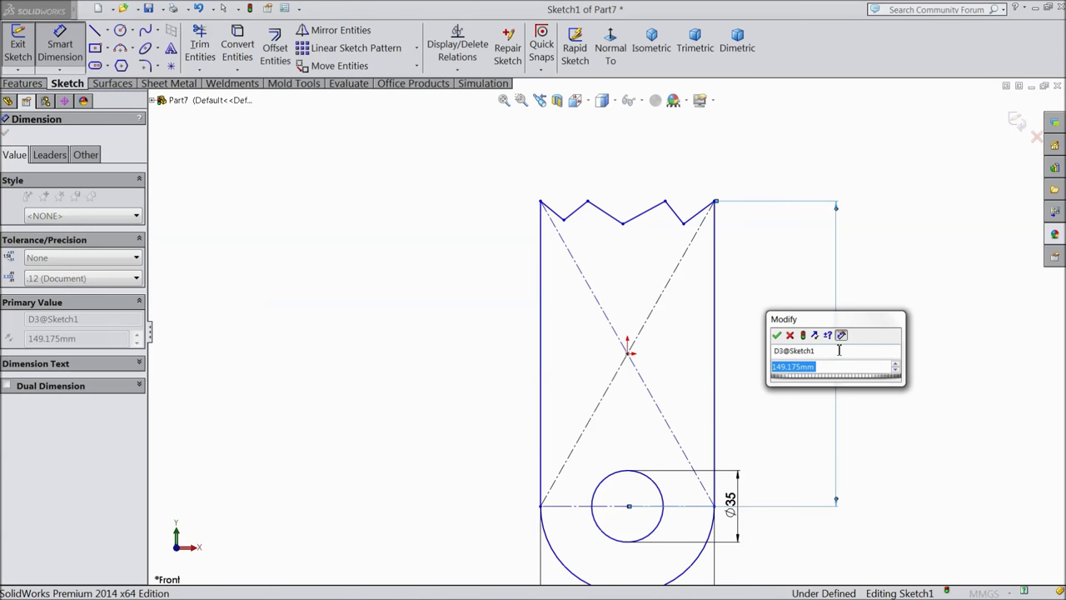
{"action": "type", "text": "112"}
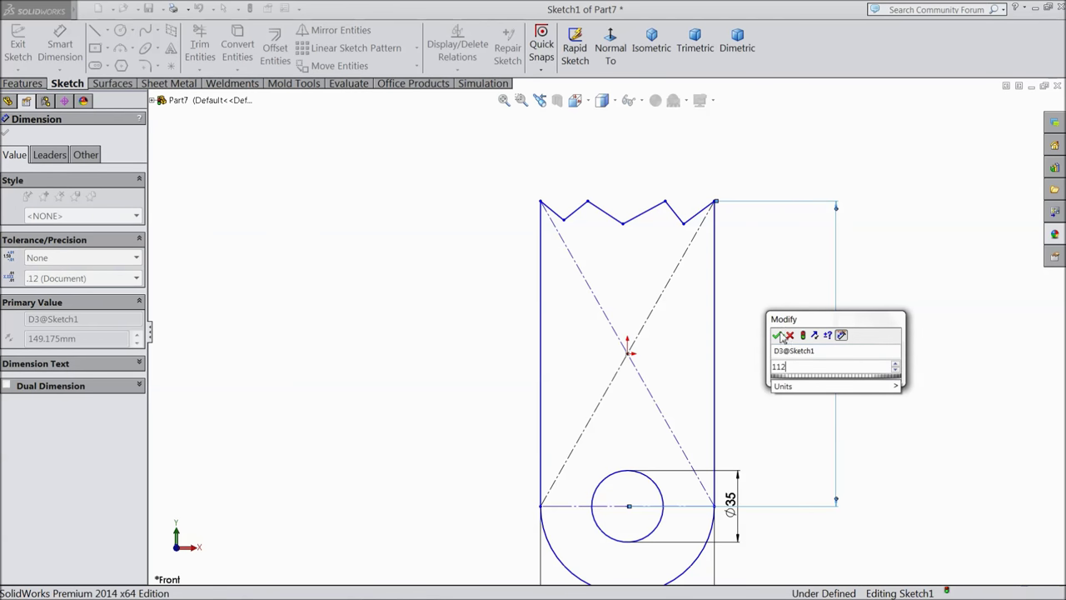
{"action": "left_click", "coordinate": [777, 335]}
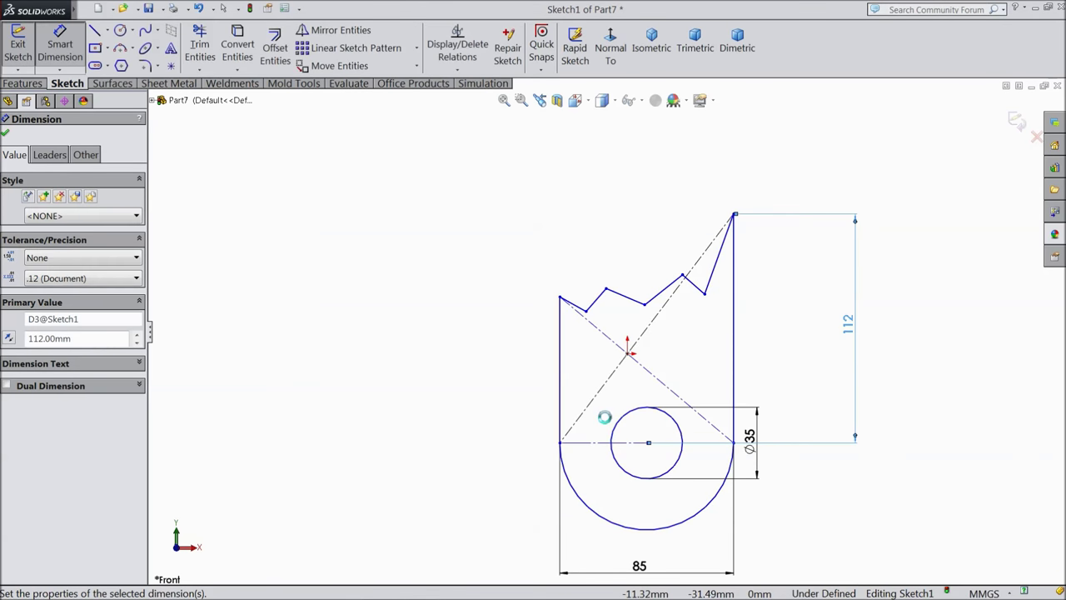
{"action": "scroll", "coordinate": [658, 406], "scroll_direction": "down", "scroll_amount": 2}
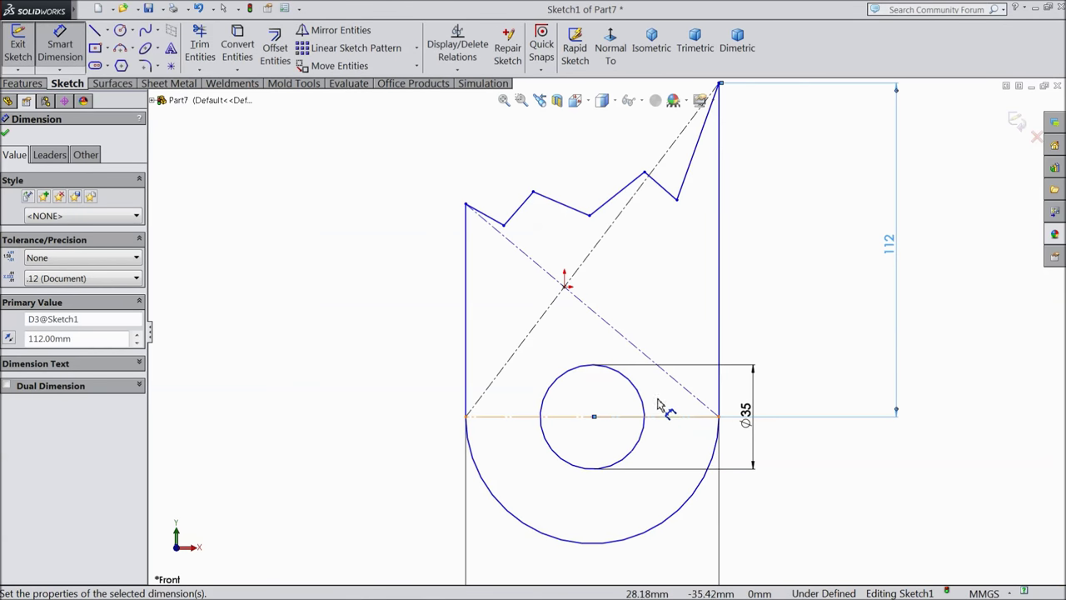
{"action": "left_click", "coordinate": [5, 135]}
{"action": "scroll", "coordinate": [471, 210], "scroll_direction": "up", "scroll_amount": 3}
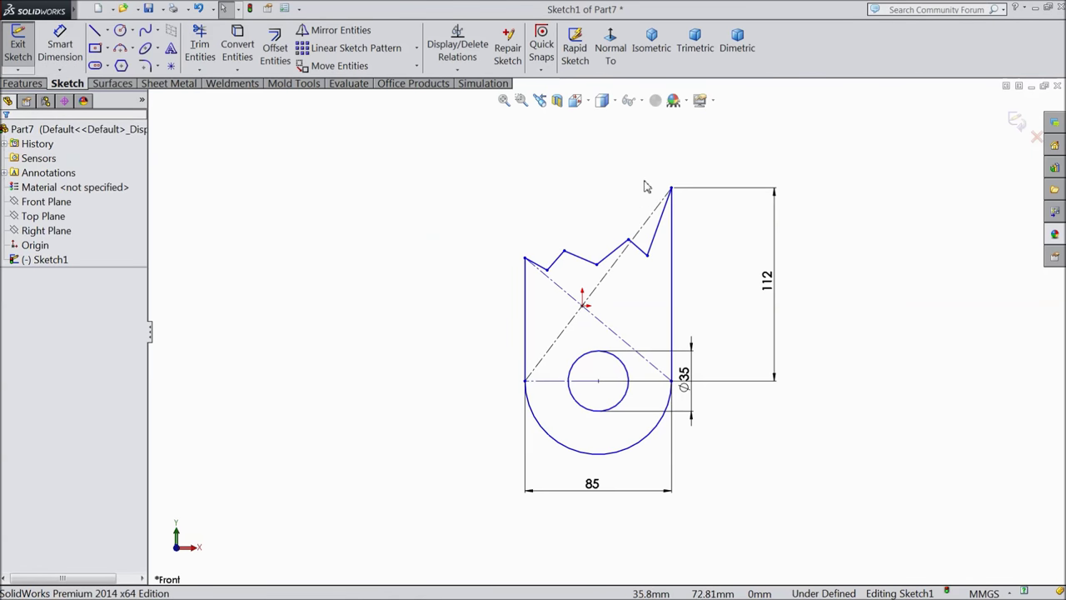
{"action": "scroll", "coordinate": [658, 225], "scroll_direction": "down", "scroll_amount": 5}
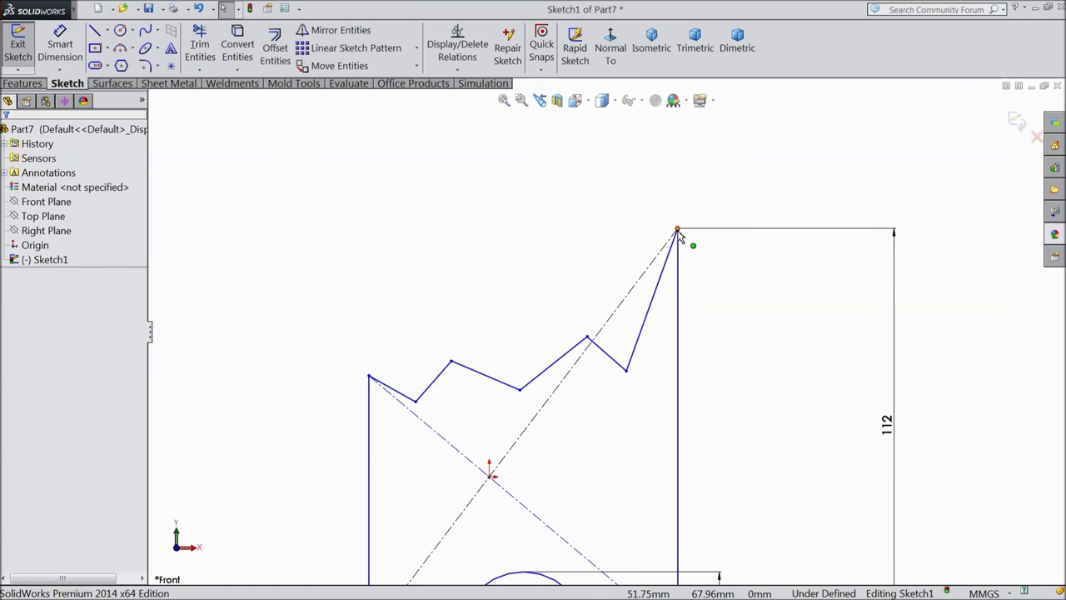
Step: Add a Horizontal relation between the two top corner points of the outline
{"action": "left_click", "coordinate": [369, 379]}
{"action": "left_click", "coordinate": [676, 231], "text": "ctrl"}
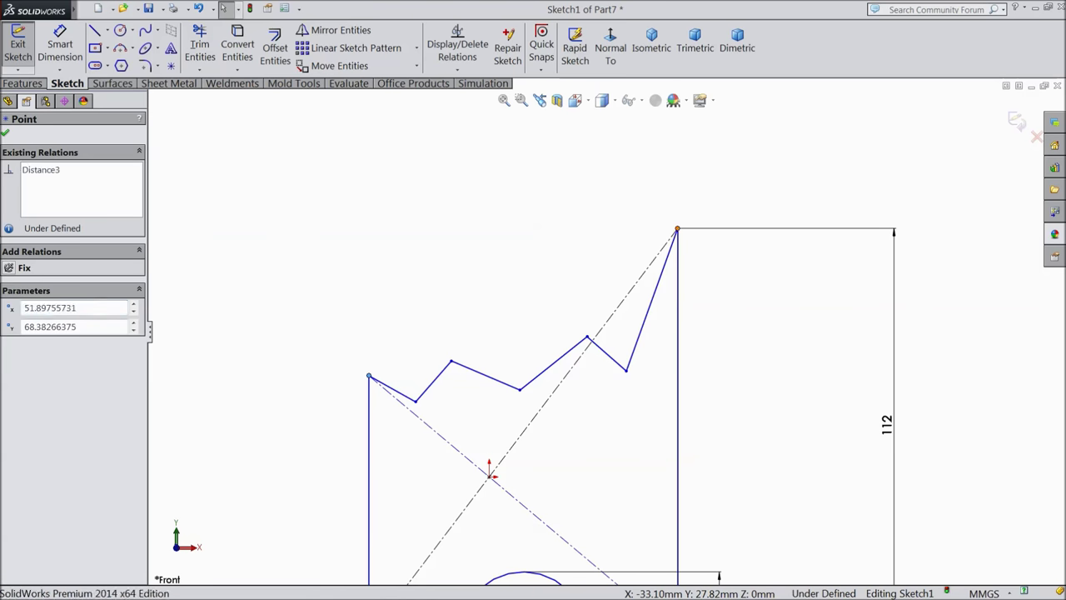
{"action": "left_click", "coordinate": [708, 189]}
{"action": "scroll", "coordinate": [521, 342], "scroll_direction": "up", "scroll_amount": 3}
{"action": "scroll", "coordinate": [555, 356], "scroll_direction": "down", "scroll_amount": 1}
{"action": "scroll", "coordinate": [560, 350], "scroll_direction": "down", "scroll_amount": 1}
{"action": "scroll", "coordinate": [560, 309], "scroll_direction": "down", "scroll_amount": 1}
{"action": "scroll", "coordinate": [569, 269], "scroll_direction": "down", "scroll_amount": 1}
{"action": "scroll", "coordinate": [590, 225], "scroll_direction": "down", "scroll_amount": 1}
Step: Drag the middle, left and right zigzag vertices down into a more even crown shape
{"action": "left_click_drag", "start_coordinate": [549, 198], "coordinate": [546, 219]}
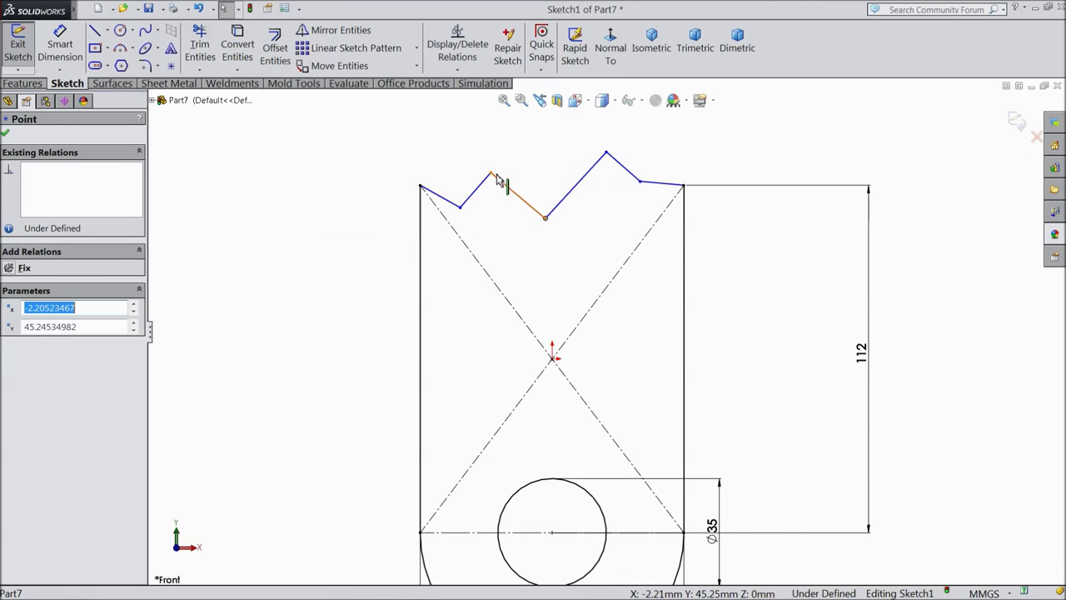
{"action": "left_click_drag", "start_coordinate": [492, 173], "coordinate": [492, 185]}
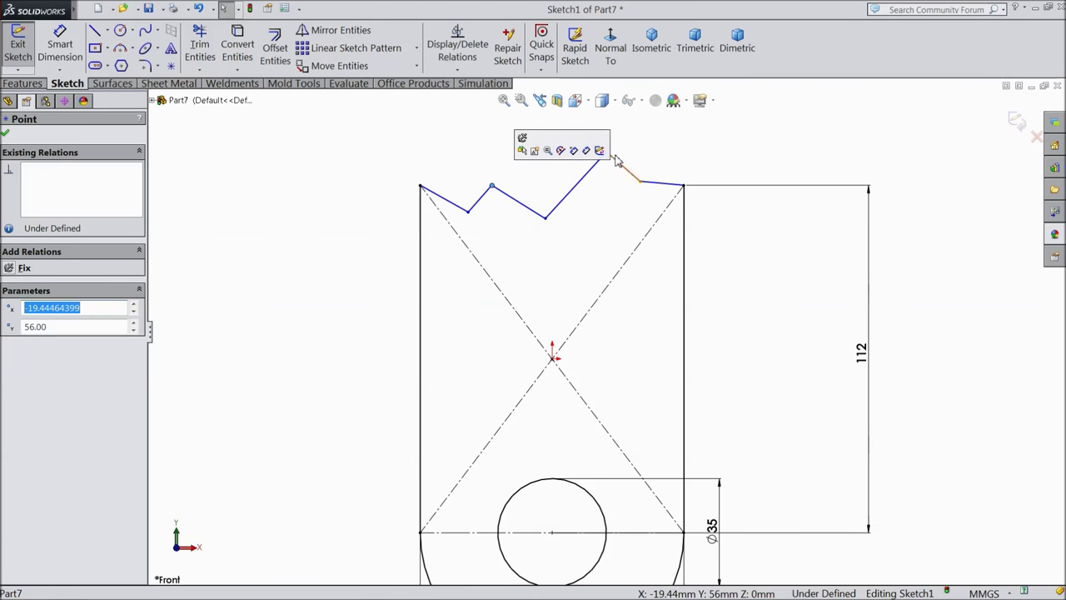
{"action": "scroll", "coordinate": [633, 162], "scroll_direction": "down", "scroll_amount": 3}
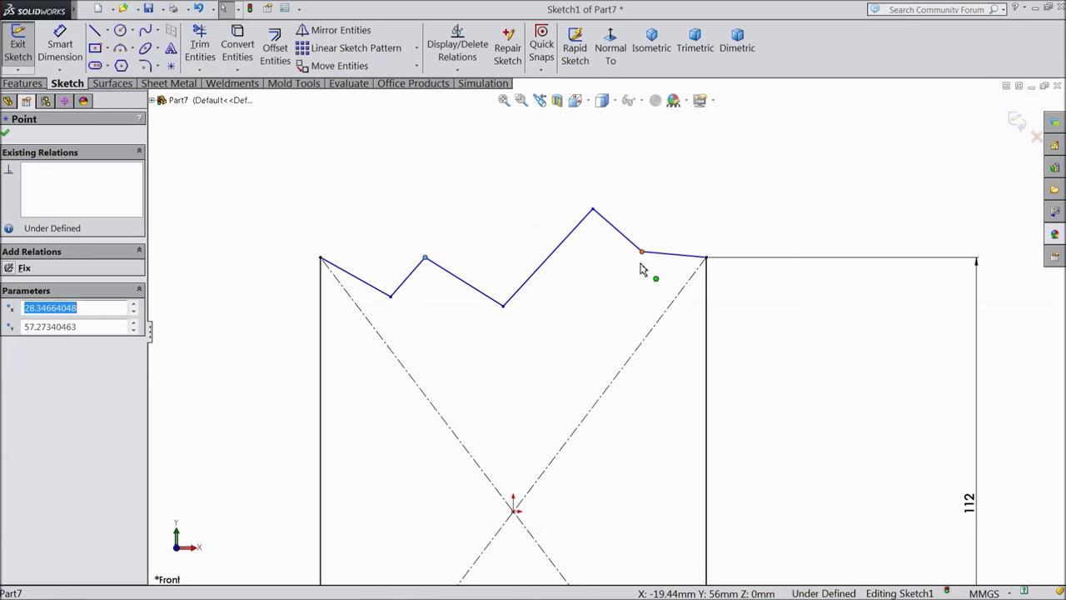
{"action": "left_click_drag", "start_coordinate": [641, 265], "coordinate": [630, 324]}
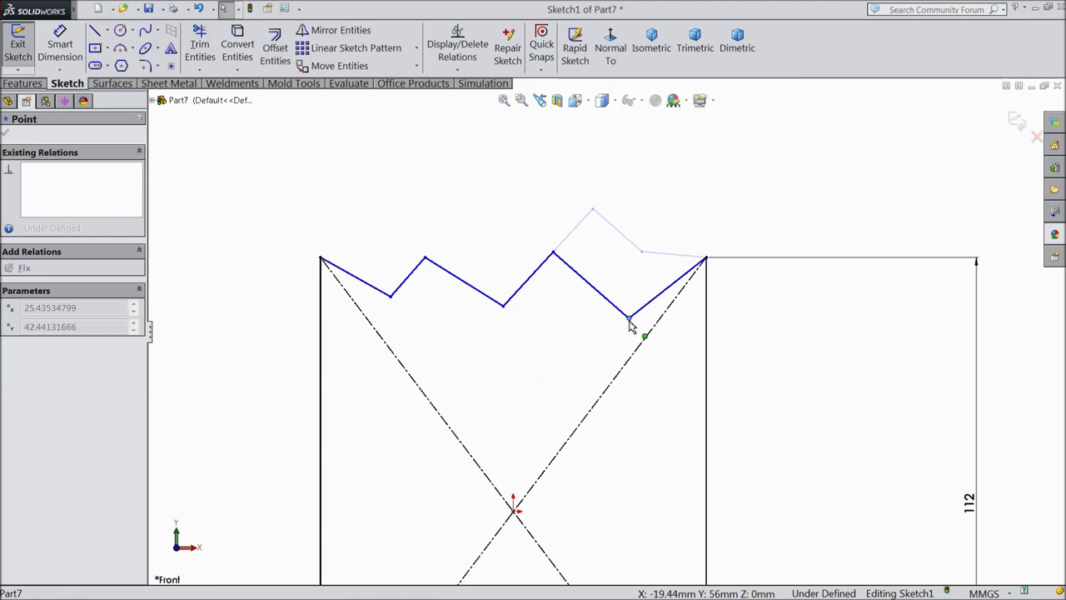
{"action": "left_click_drag", "start_coordinate": [629, 320], "coordinate": [627, 318]}
Step: Drag the remaining zigzag vertex down and to the left
{"action": "left_click_drag", "start_coordinate": [391, 300], "coordinate": [380, 310]}
{"action": "scroll", "coordinate": [484, 325], "scroll_direction": "up", "scroll_amount": 3}
{"action": "scroll", "coordinate": [495, 336], "scroll_direction": "up", "scroll_amount": 2}
{"action": "scroll", "coordinate": [623, 402], "scroll_direction": "down", "scroll_amount": 2}
{"action": "scroll", "coordinate": [653, 341], "scroll_direction": "down", "scroll_amount": 1}
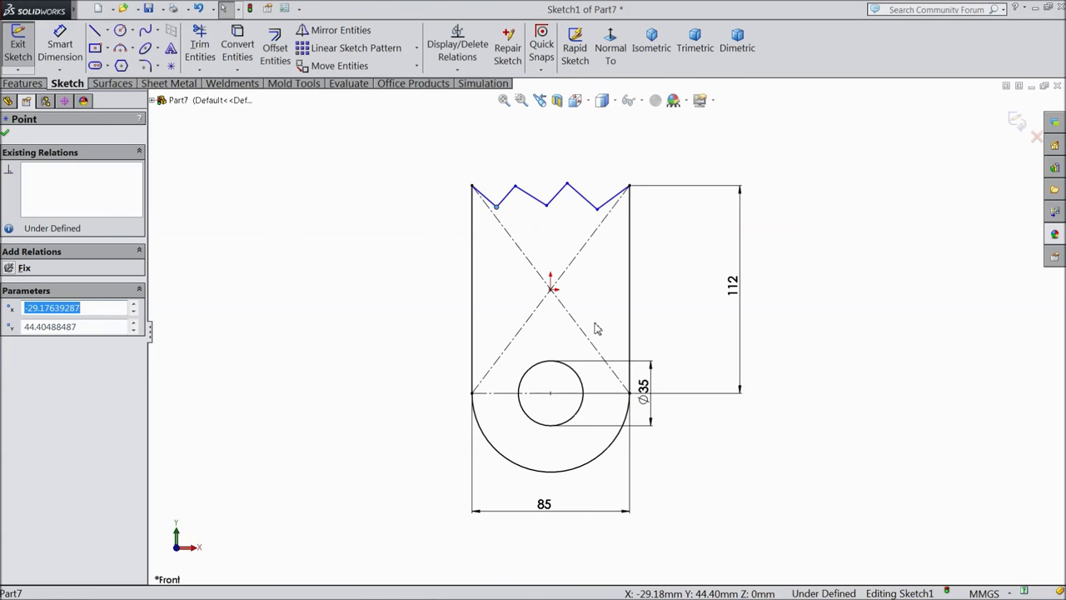
Step: Extrude the sketch 14 mm into a solid plate
{"action": "left_click", "coordinate": [5, 133]}
{"action": "left_click", "coordinate": [22, 83]}
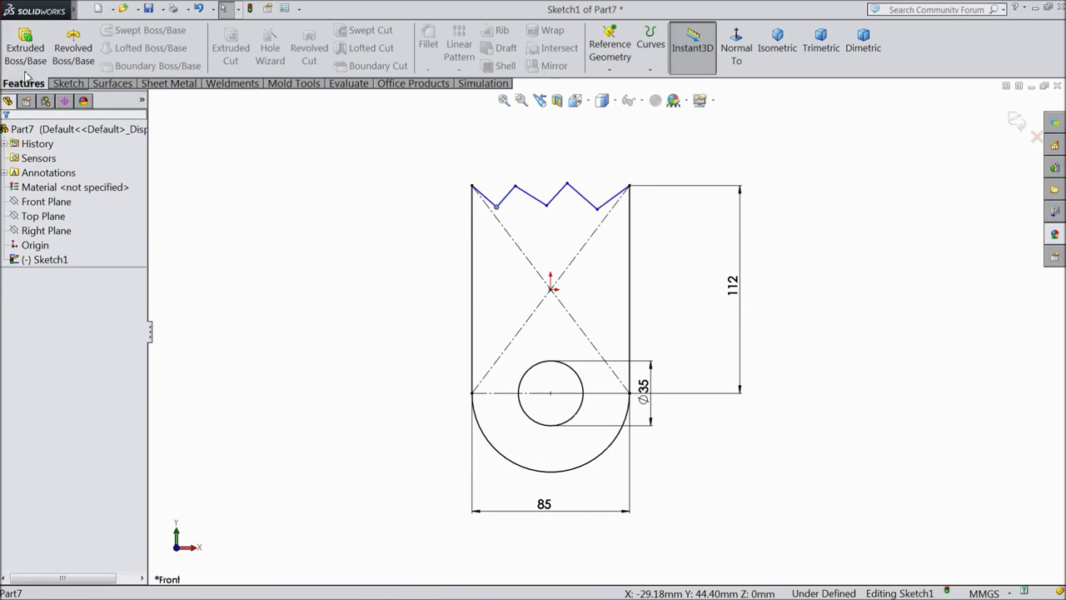
{"action": "left_click", "coordinate": [25, 46]}
{"action": "type", "text": "14"}
{"action": "key", "text": "Return"}
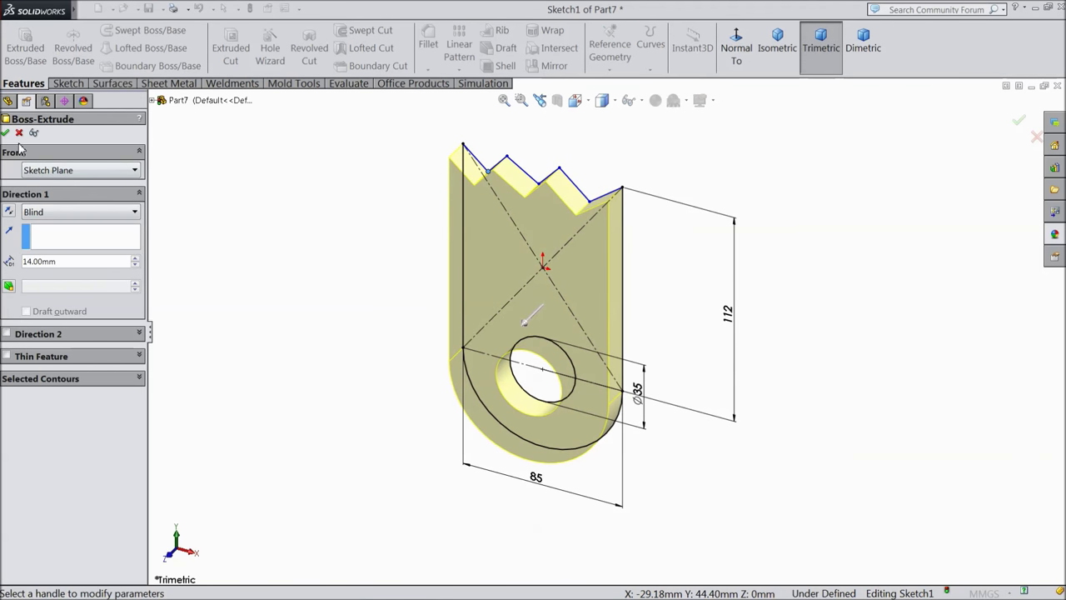
{"action": "left_click", "coordinate": [5, 134]}
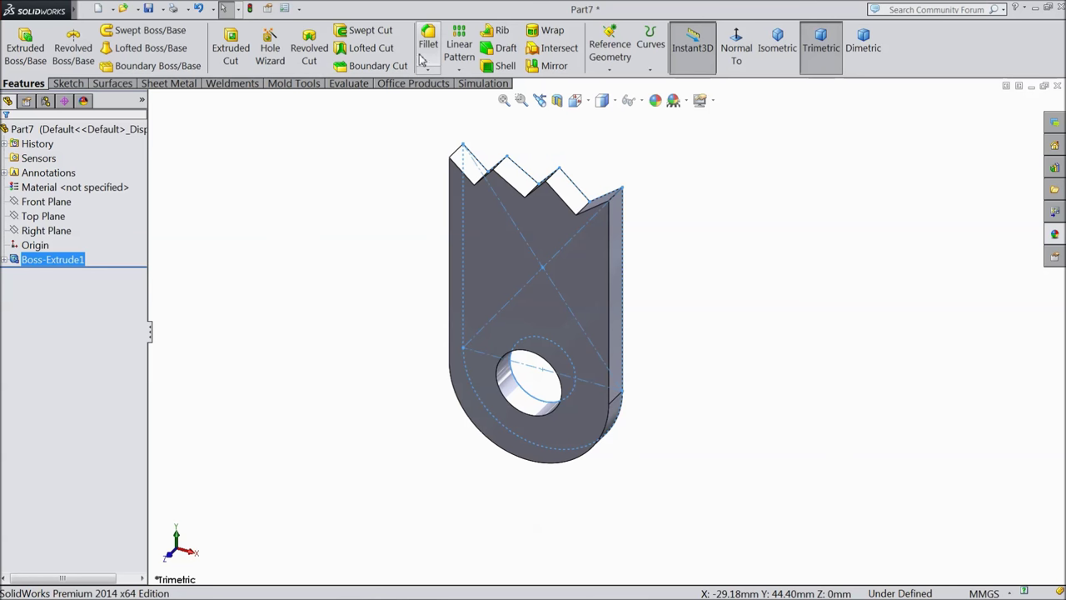
Step: Add a 2 mm chamfer around the hole, then select the part and open its colour settings
{"action": "left_click", "coordinate": [429, 71]}
{"action": "left_click", "coordinate": [437, 101]}
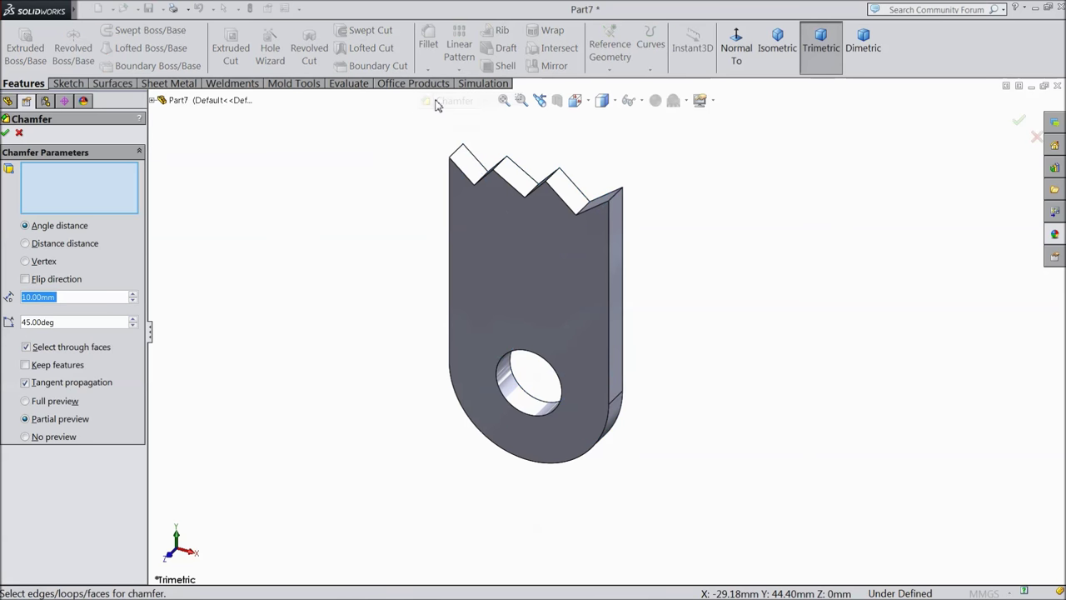
{"action": "type", "text": "2"}
{"action": "left_click", "coordinate": [517, 383]}
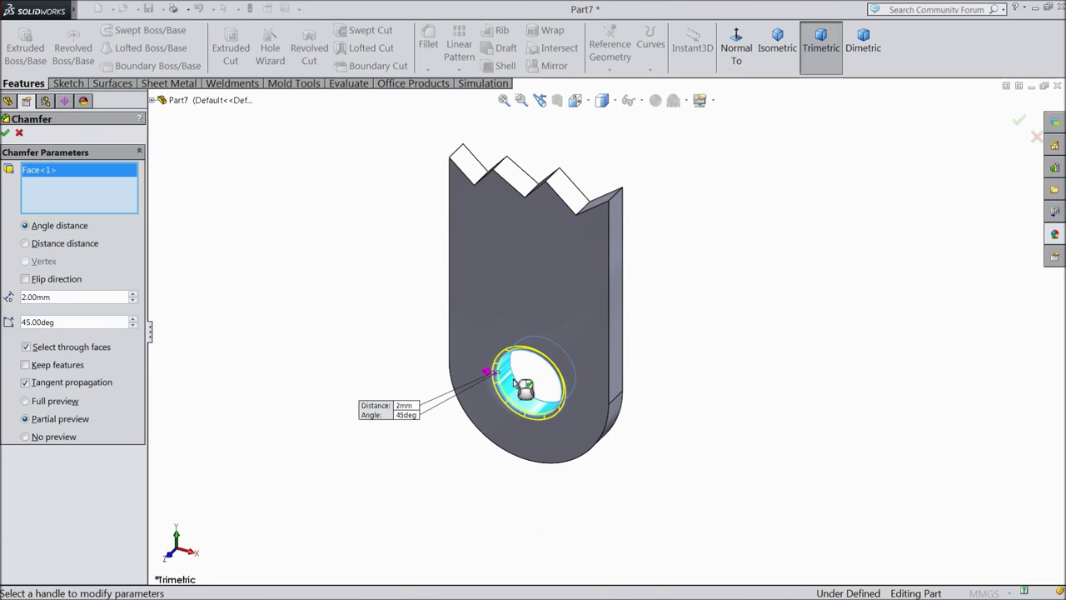
{"action": "left_click", "coordinate": [5, 133]}
{"action": "left_click", "coordinate": [60, 129]}
{"action": "left_click", "coordinate": [656, 100]}
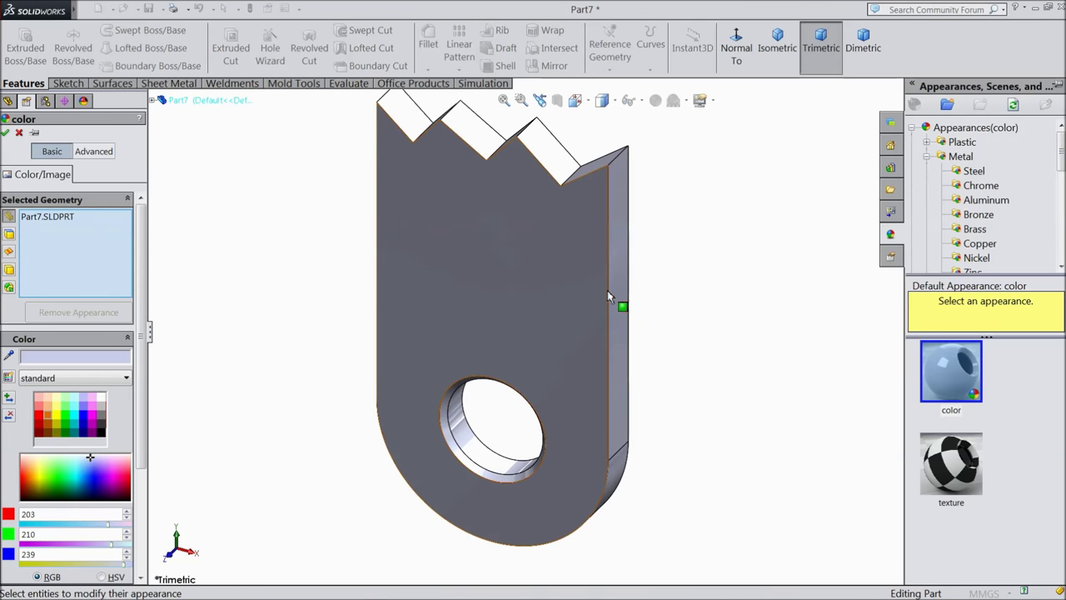
Step: Colour the plate red and save it as 5.support Plate in the Crane hook folder
{"action": "left_click", "coordinate": [35, 419]}
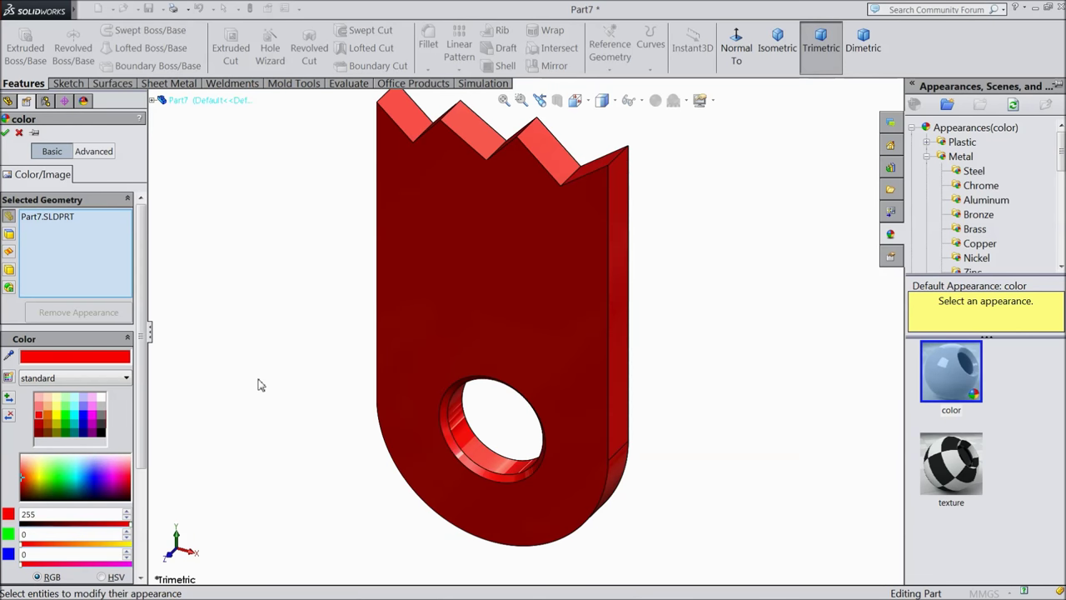
{"action": "left_click", "coordinate": [7, 133]}
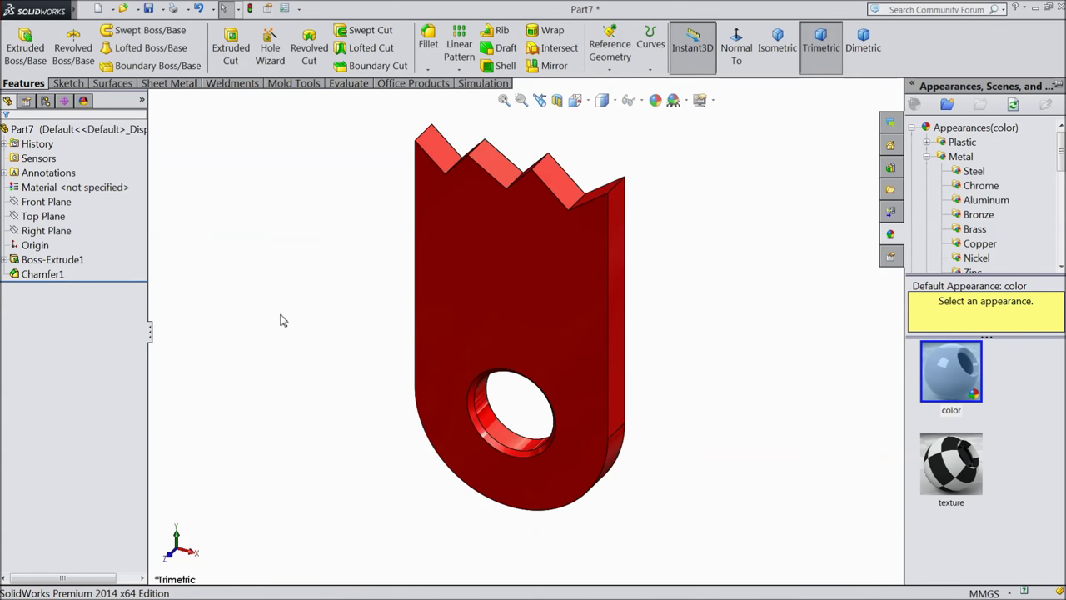
{"action": "mouse_move", "coordinate": [285, 318]}
{"action": "middle_mouse_down"}
{"action": "mouse_move", "coordinate": [338, 221]}
{"action": "mouse_move", "coordinate": [311, 305]}
{"action": "mouse_move", "coordinate": [261, 278]}
{"action": "mouse_move", "coordinate": [293, 274]}
{"action": "mouse_move", "coordinate": [285, 267]}
{"action": "middle_mouse_up"}
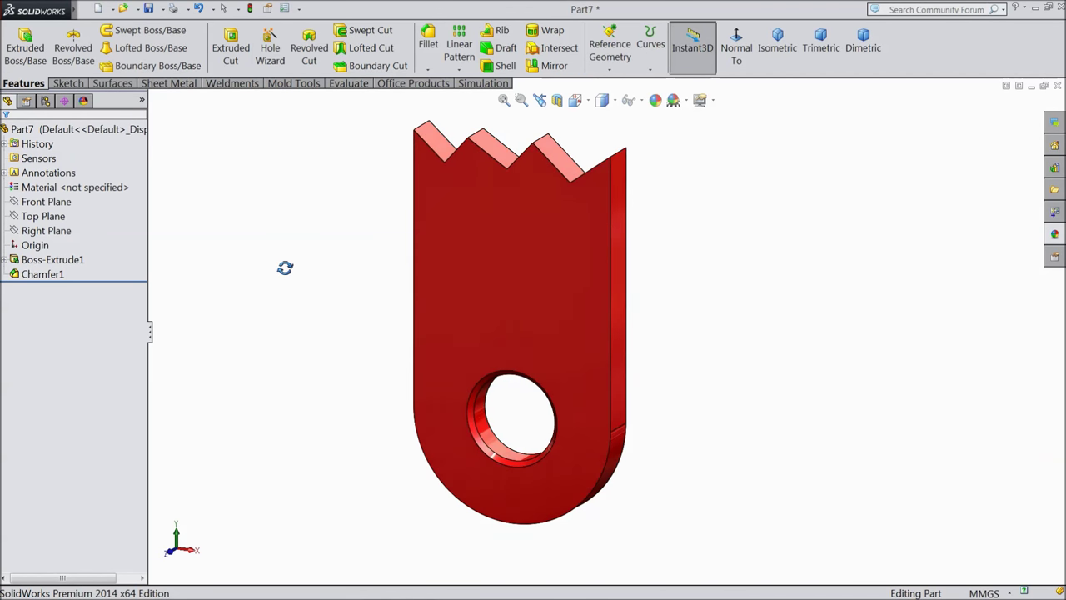
{"action": "left_click", "coordinate": [150, 10]}
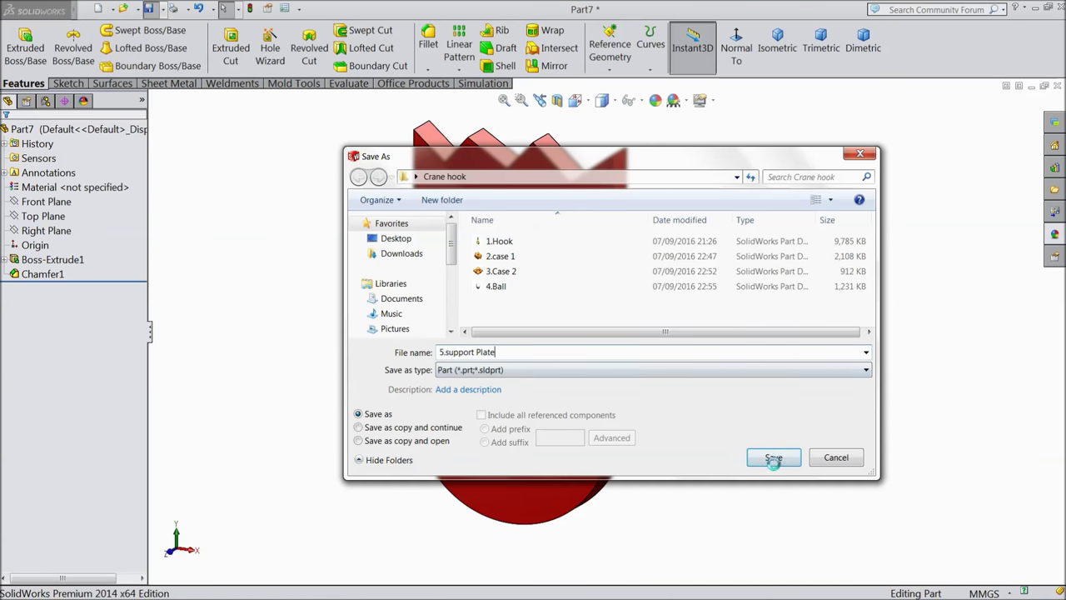
{"action": "middle_click_drag", "start_coordinate": [712, 397], "coordinate": [708, 400]}
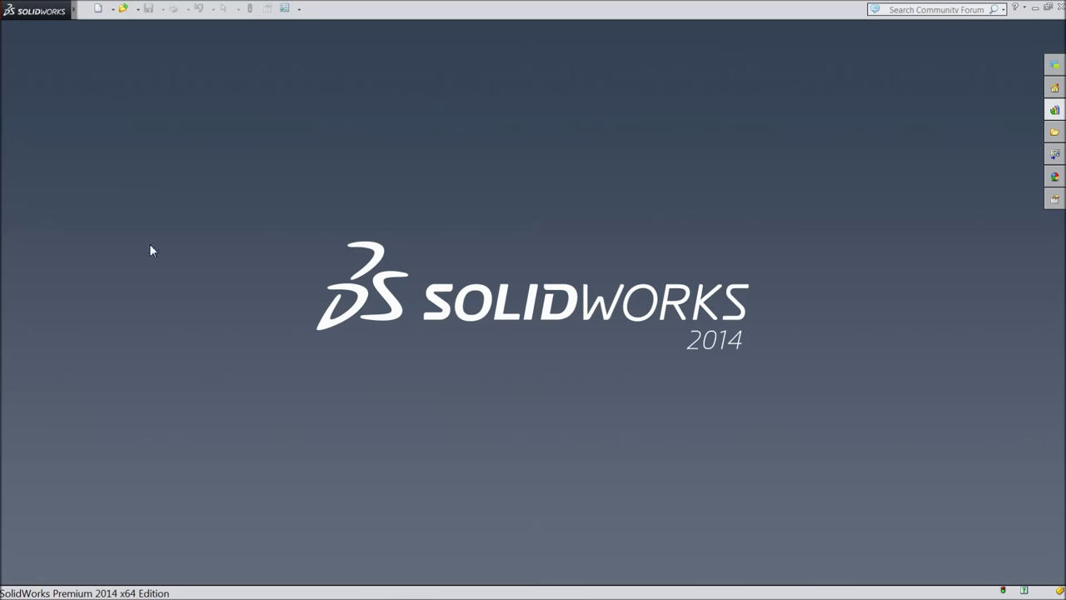
Step: Create a new assembly document
{"action": "left_click", "coordinate": [110, 11]}
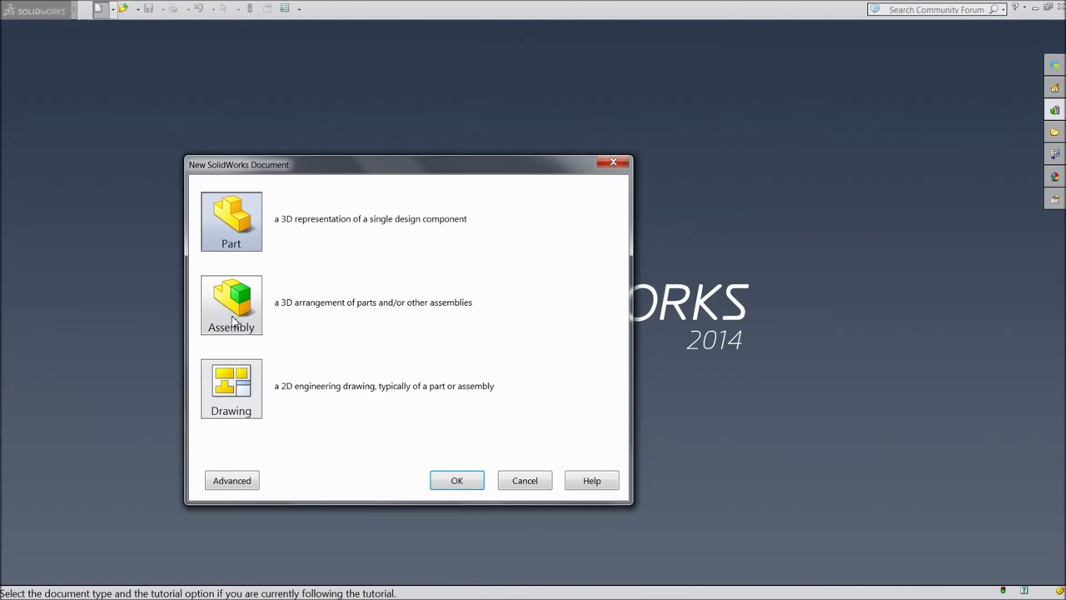
{"action": "left_click", "coordinate": [235, 322]}
{"action": "left_click", "coordinate": [458, 483]}
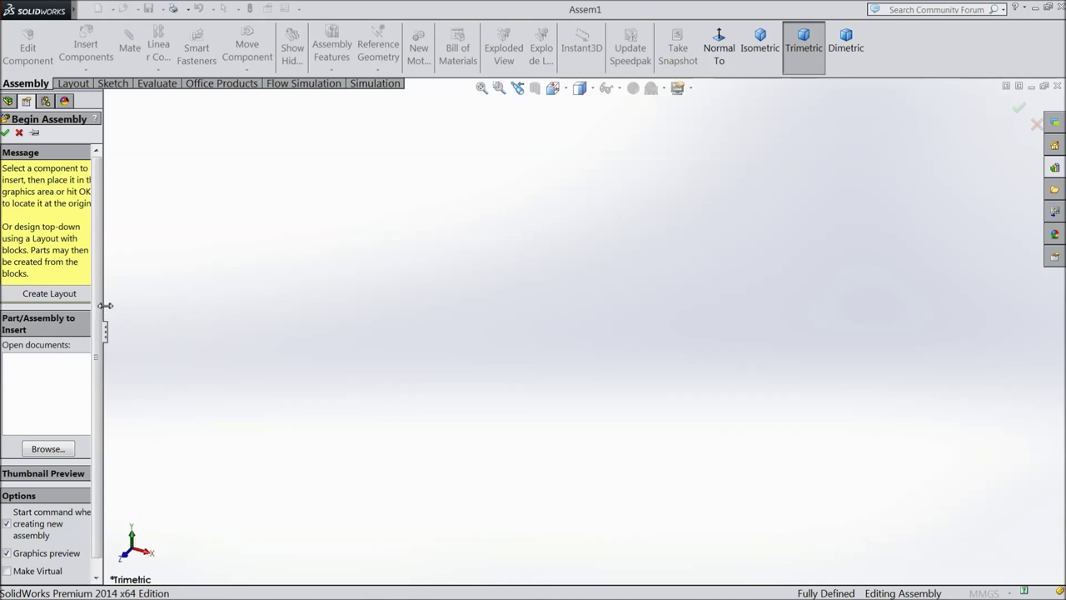
{"action": "left_click_drag", "start_coordinate": [105, 306], "coordinate": [152, 306]}
Step: Insert the 1.Hook part and place it in the assembly
{"action": "left_click", "coordinate": [72, 402]}
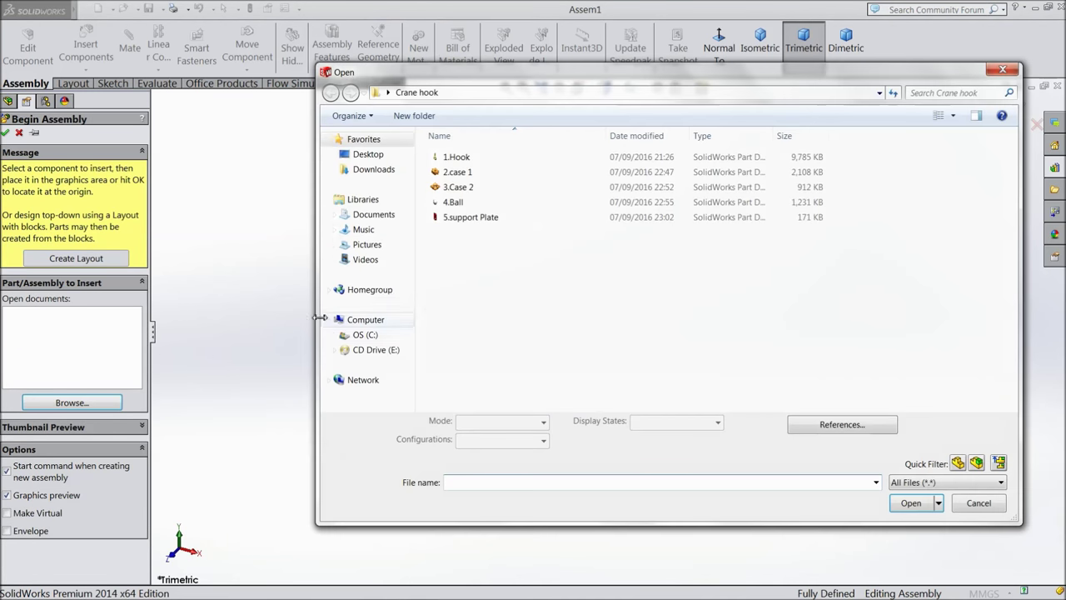
{"action": "left_click", "coordinate": [953, 115]}
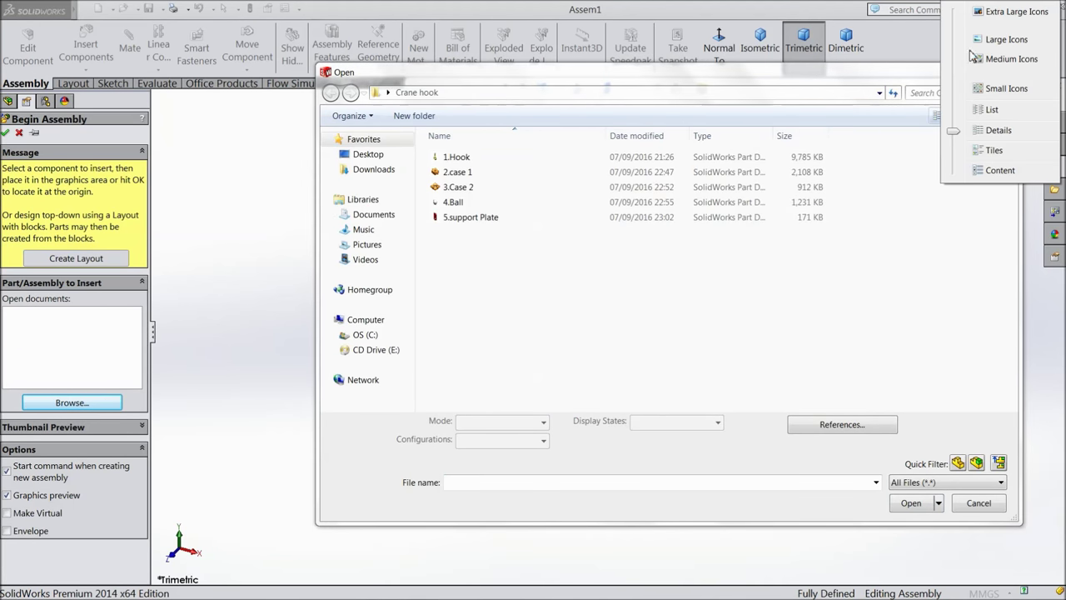
{"action": "left_click", "coordinate": [991, 20]}
{"action": "left_click", "coordinate": [501, 218]}
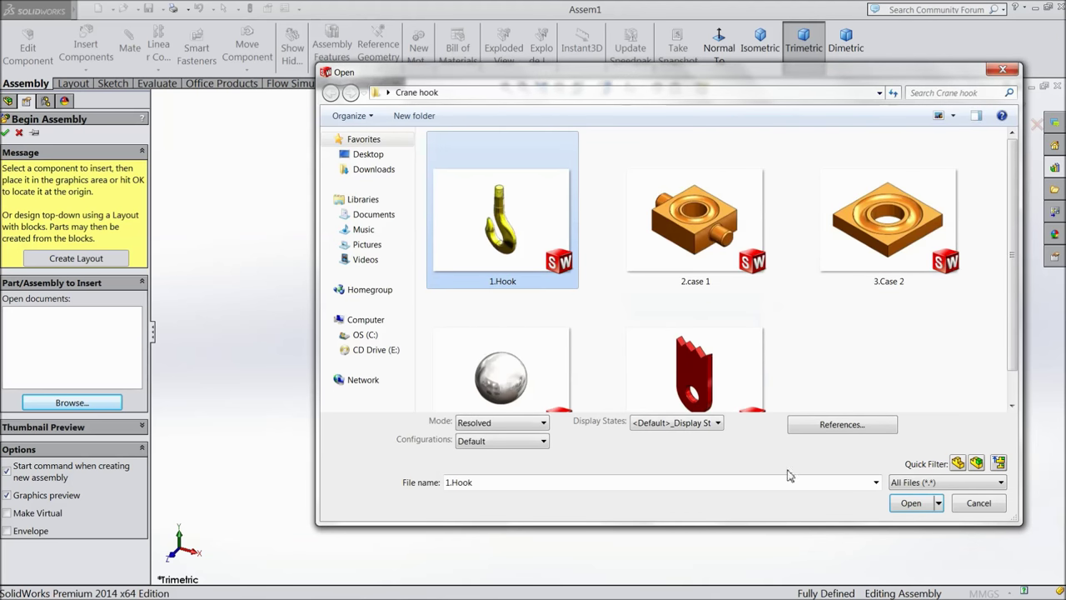
{"action": "left_click", "coordinate": [908, 503]}
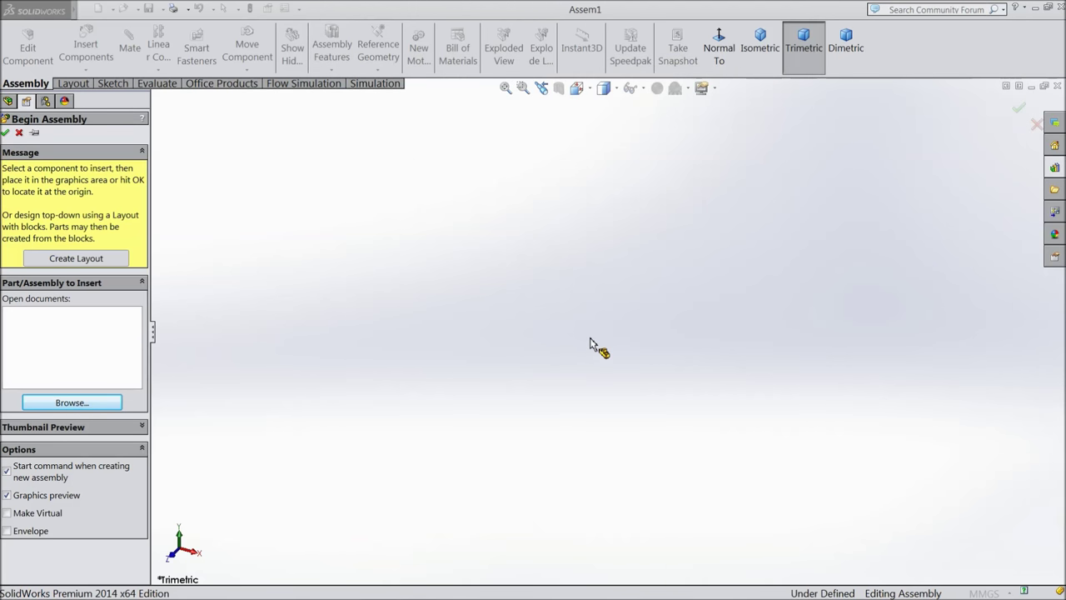
{"action": "left_click", "coordinate": [590, 343]}
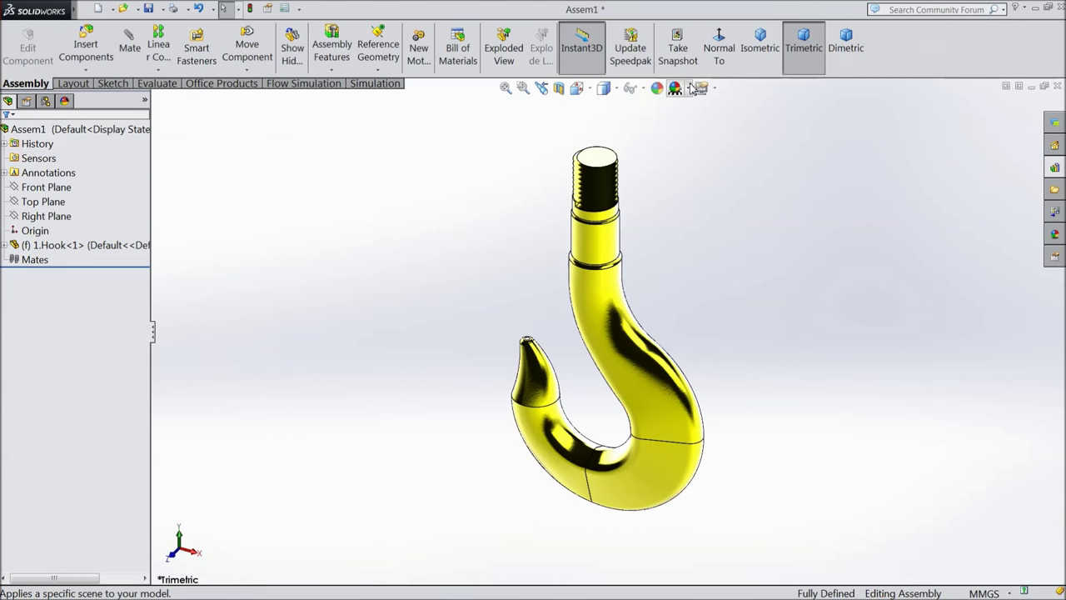
Step: Apply a plain white background scene and orbit to a frontal view of the hook
{"action": "left_click", "coordinate": [692, 88]}
{"action": "left_click", "coordinate": [712, 42]}
{"action": "mouse_move", "coordinate": [776, 365]}
{"action": "middle_mouse_down"}
{"action": "mouse_move", "coordinate": [778, 276]}
{"action": "mouse_move", "coordinate": [752, 302]}
{"action": "mouse_move", "coordinate": [795, 295]}
{"action": "mouse_move", "coordinate": [799, 329]}
{"action": "mouse_move", "coordinate": [783, 323]}
{"action": "mouse_move", "coordinate": [802, 310]}
{"action": "middle_mouse_up"}
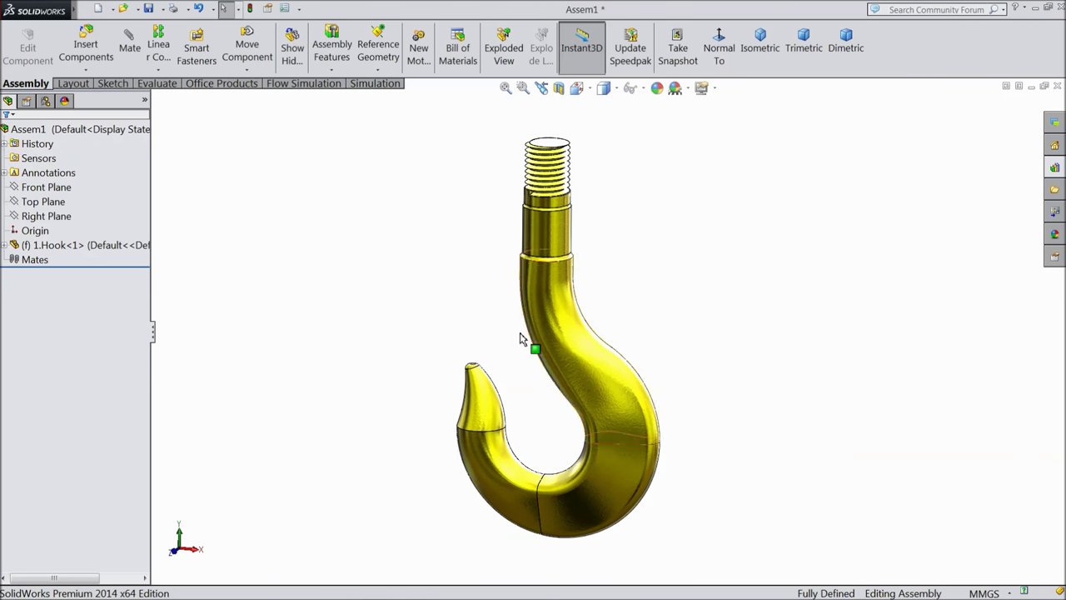
{"action": "left_click", "coordinate": [97, 50]}
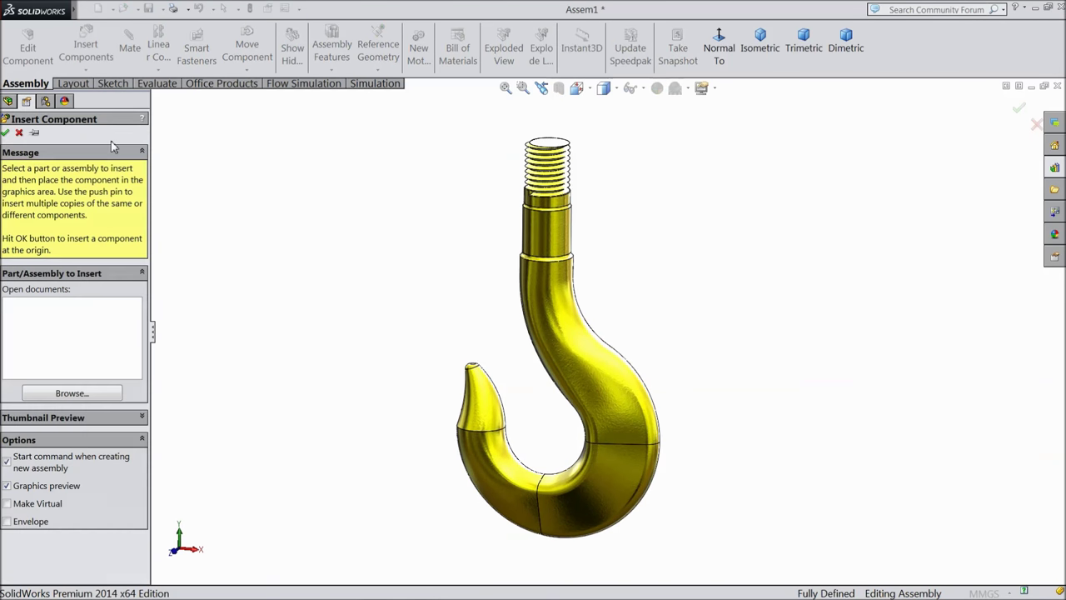
Step: Insert the 2.case 1 part and place it in the assembly
{"action": "left_click", "coordinate": [62, 394]}
{"action": "left_click", "coordinate": [704, 238]}
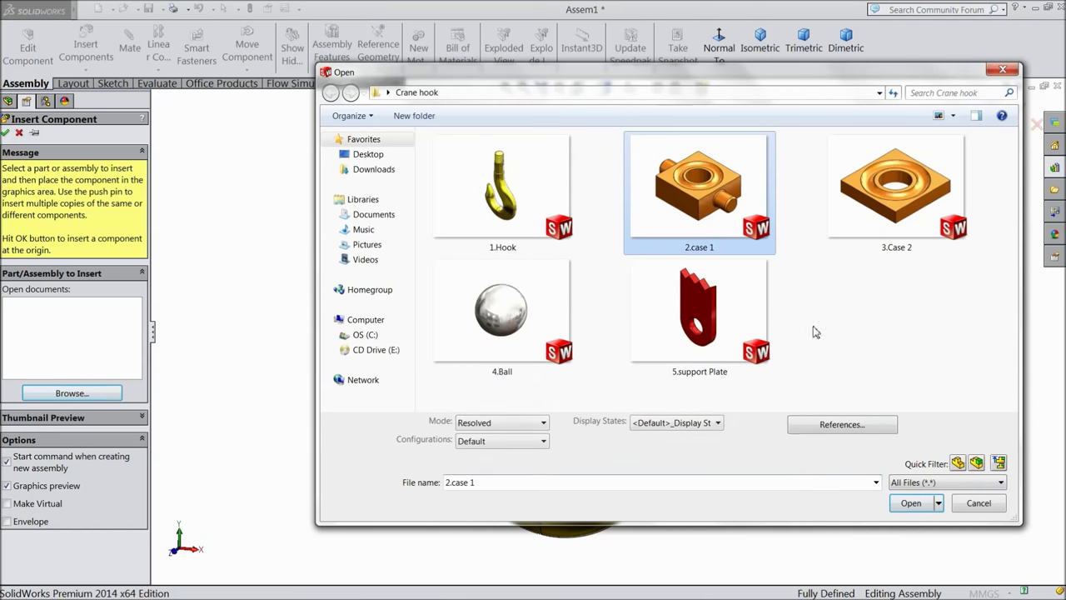
{"action": "left_click", "coordinate": [911, 503]}
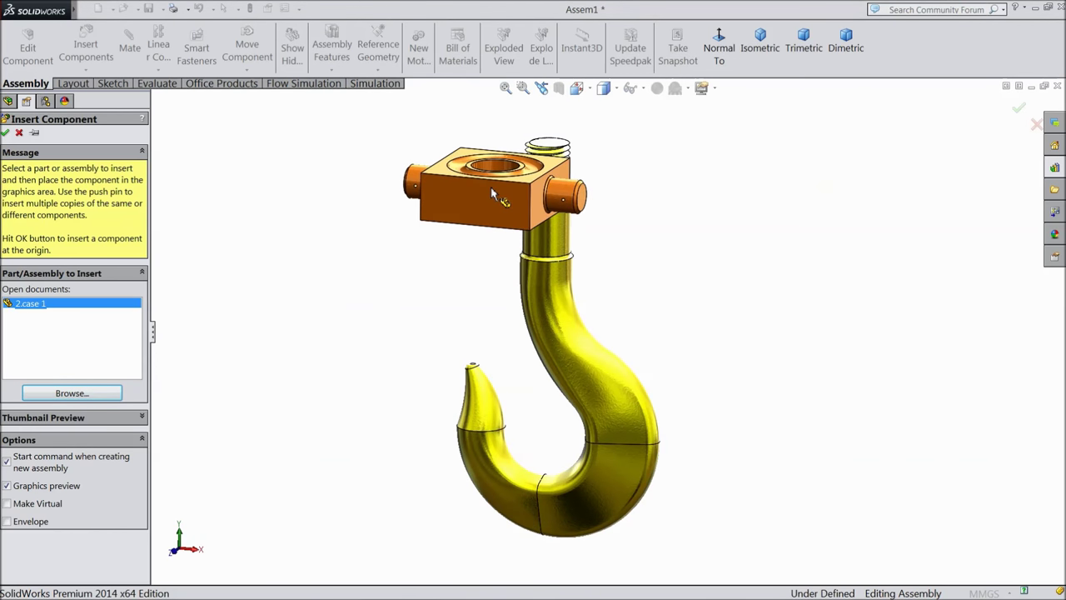
{"action": "left_click", "coordinate": [487, 185]}
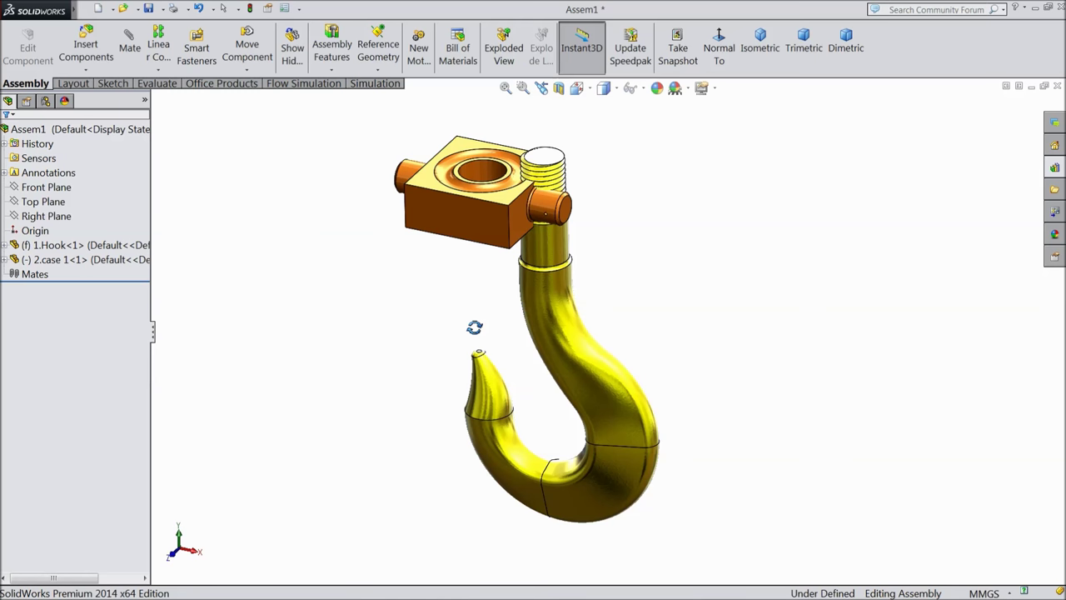
{"action": "scroll", "coordinate": [512, 221], "scroll_direction": "down", "scroll_amount": 2}
{"action": "scroll", "coordinate": [512, 221], "scroll_direction": "down", "scroll_amount": 2}
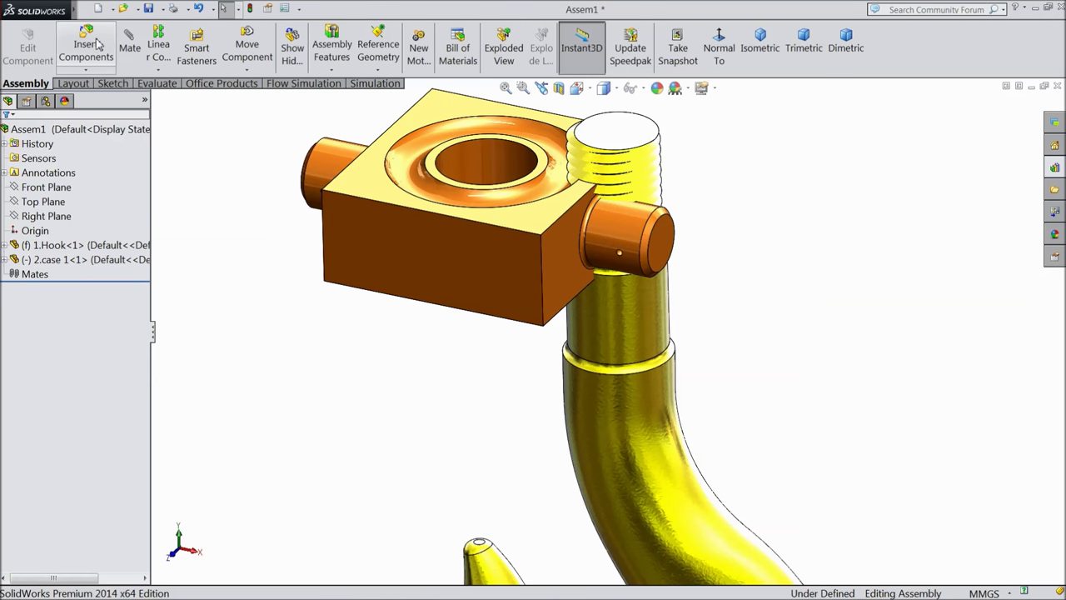
Step: Mate the case's hole concentric with the hook's threaded shank
{"action": "left_click", "coordinate": [129, 44]}
{"action": "left_click", "coordinate": [500, 182]}
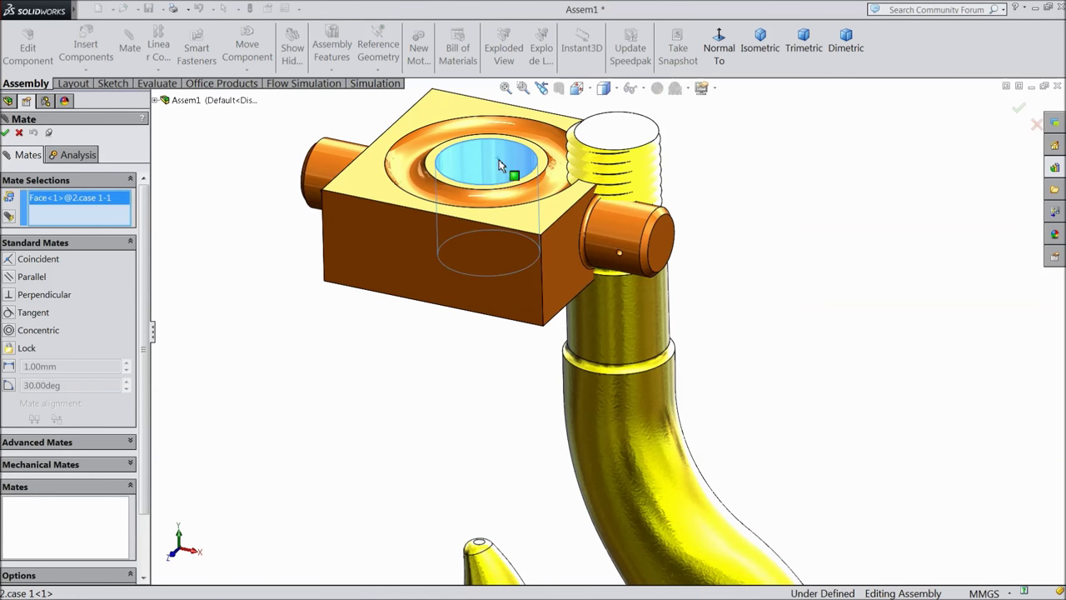
{"action": "left_click", "coordinate": [626, 316]}
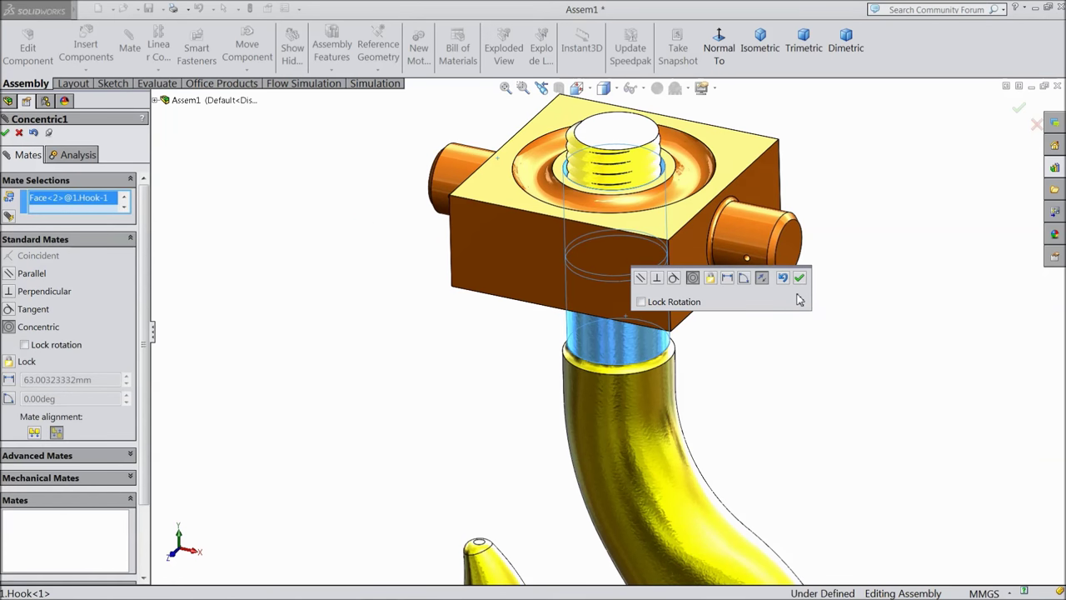
{"action": "left_click", "coordinate": [800, 279]}
Step: Try pairing the hook's collar edge with the case's bottom face, then clear those selections
{"action": "middle_click_drag", "start_coordinate": [775, 424], "coordinate": [785, 331]}
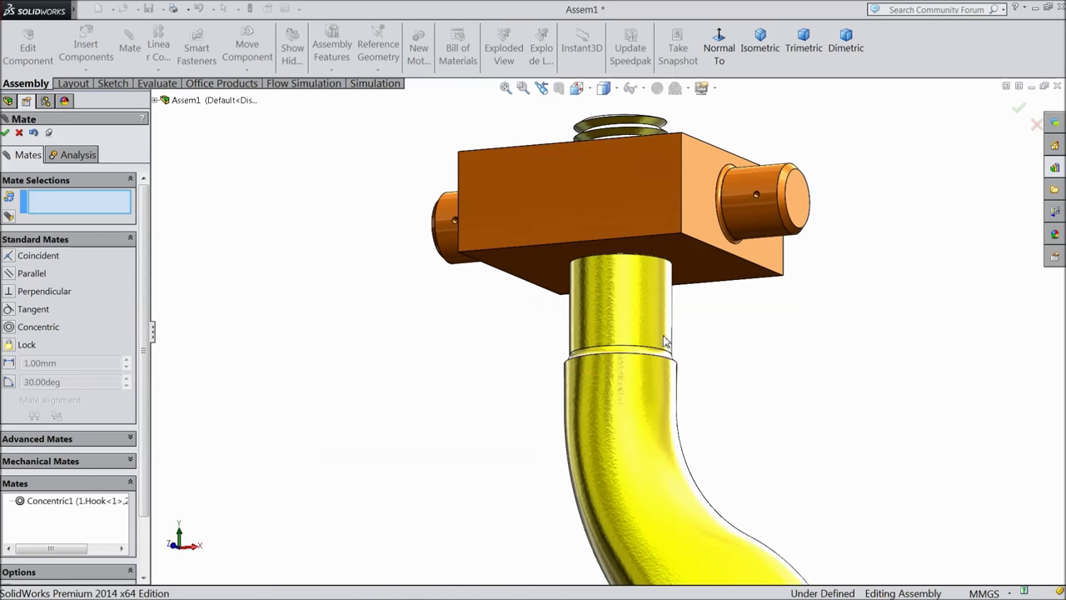
{"action": "scroll", "coordinate": [611, 354], "scroll_direction": "down", "scroll_amount": 5}
{"action": "scroll", "coordinate": [611, 354], "scroll_direction": "down", "scroll_amount": 4}
{"action": "left_click", "coordinate": [613, 361]}
{"action": "scroll", "coordinate": [614, 362], "scroll_direction": "up", "scroll_amount": 1}
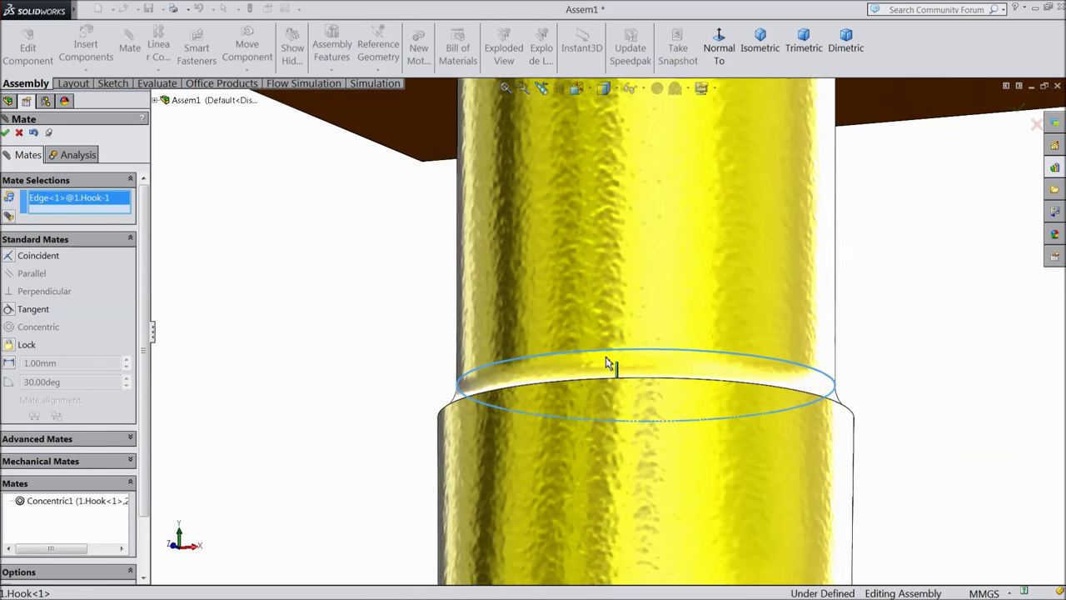
{"action": "scroll", "coordinate": [608, 361], "scroll_direction": "up", "scroll_amount": 3}
{"action": "scroll", "coordinate": [628, 364], "scroll_direction": "up", "scroll_amount": 3}
{"action": "left_click", "coordinate": [742, 195]}
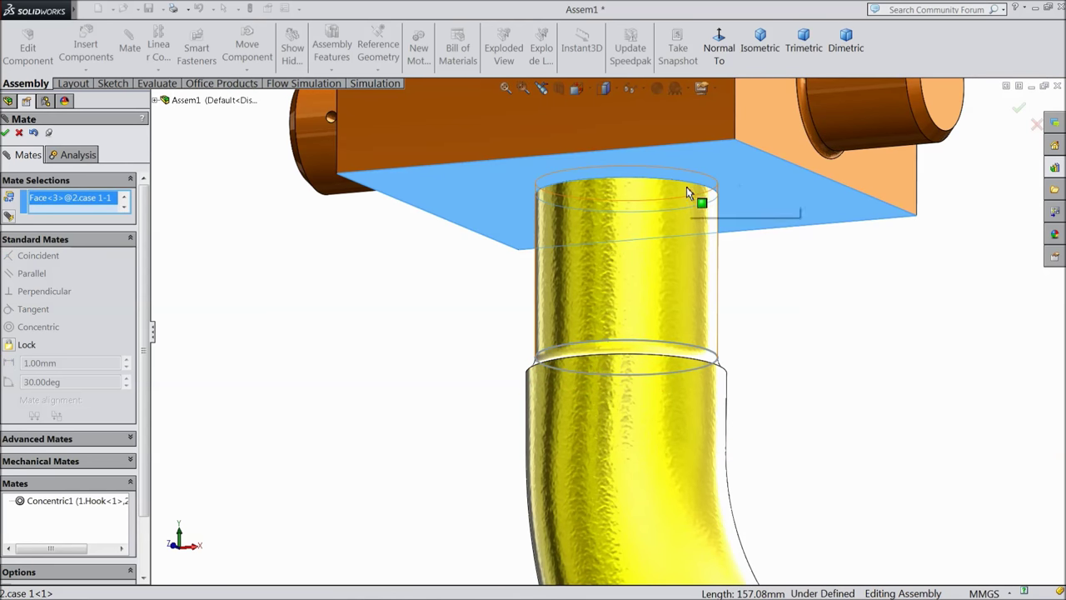
{"action": "right_click", "coordinate": [68, 205]}
{"action": "left_click", "coordinate": [104, 208]}
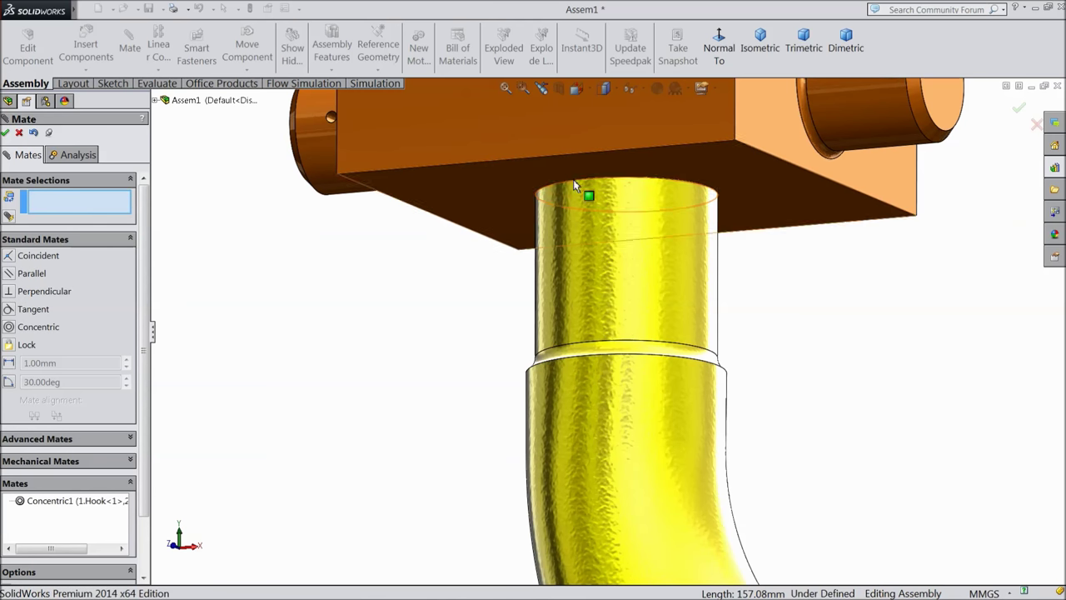
Step: Try pairing the hook's lower rim edge with the case's bottom face, then clear them again
{"action": "left_click", "coordinate": [556, 354]}
{"action": "left_click", "coordinate": [553, 237]}
{"action": "scroll", "coordinate": [553, 237], "scroll_direction": "down", "scroll_amount": 3}
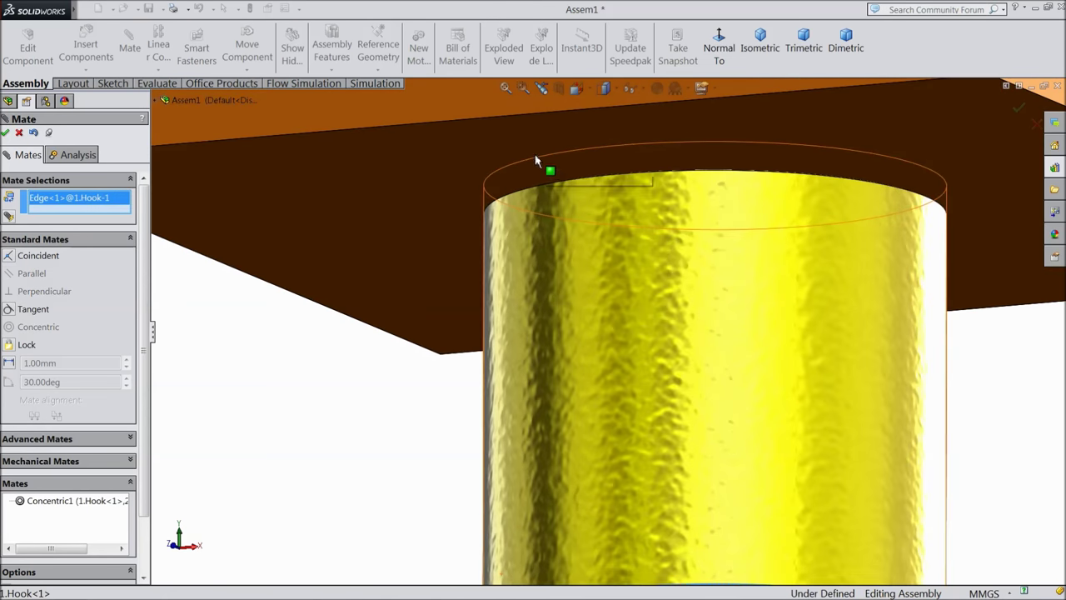
{"action": "left_click", "coordinate": [505, 200]}
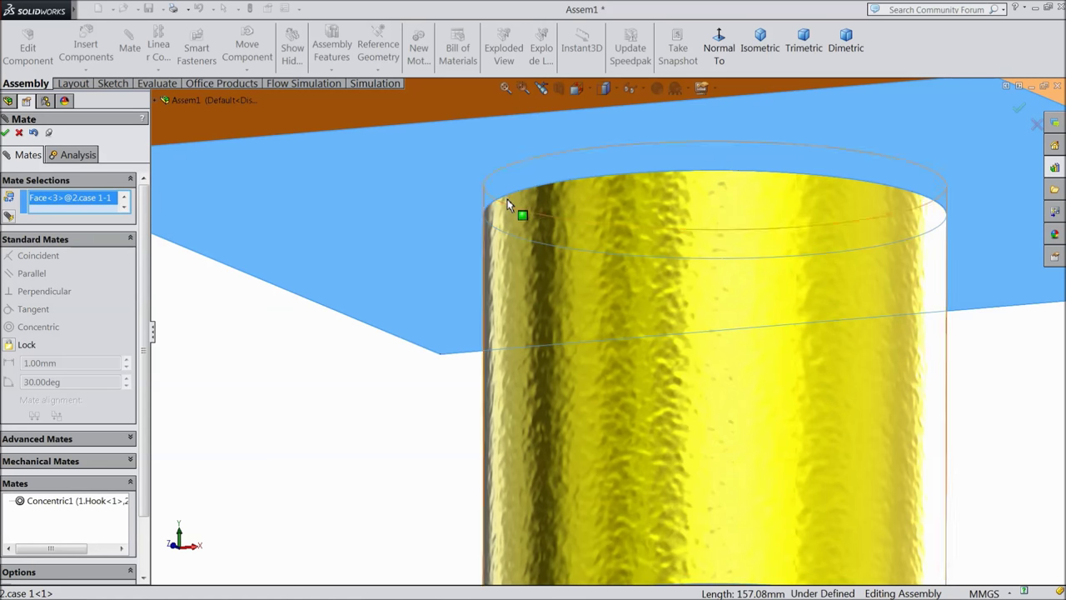
{"action": "right_click", "coordinate": [37, 209]}
{"action": "left_click", "coordinate": [91, 211]}
Step: Add a tangent mate between the case's rim edge and the hook's collar edge
{"action": "scroll", "coordinate": [336, 251], "scroll_direction": "up", "scroll_amount": 3}
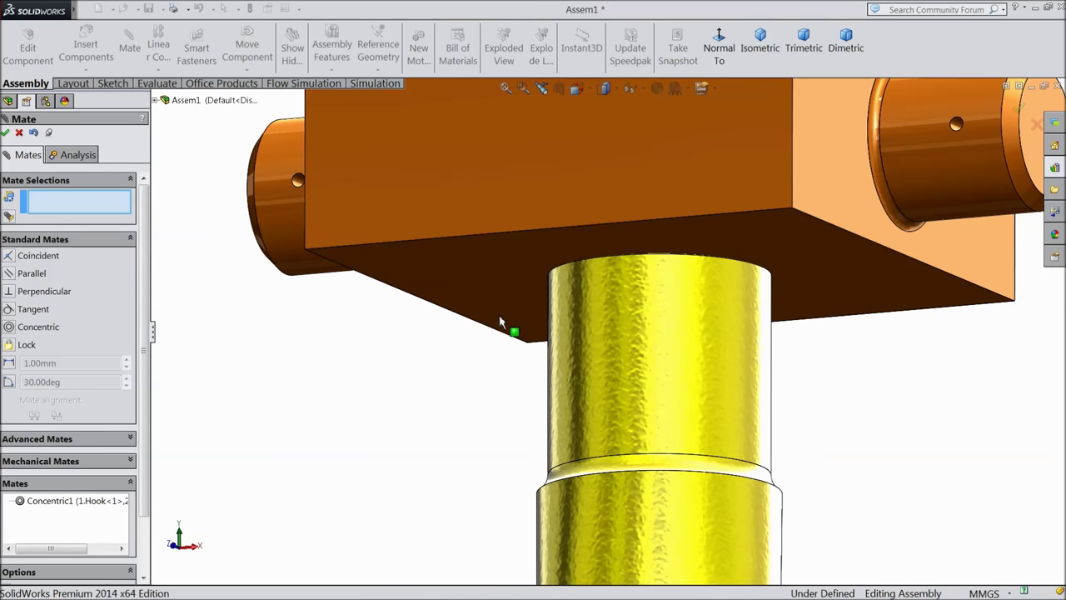
{"action": "scroll", "coordinate": [613, 274], "scroll_direction": "down", "scroll_amount": 3}
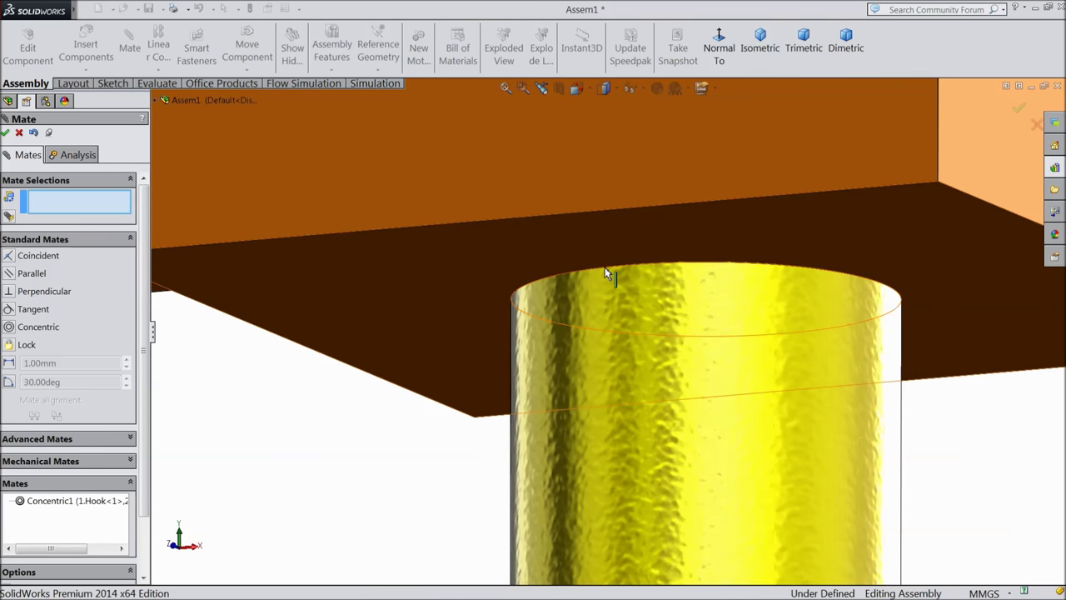
{"action": "left_click", "coordinate": [607, 275]}
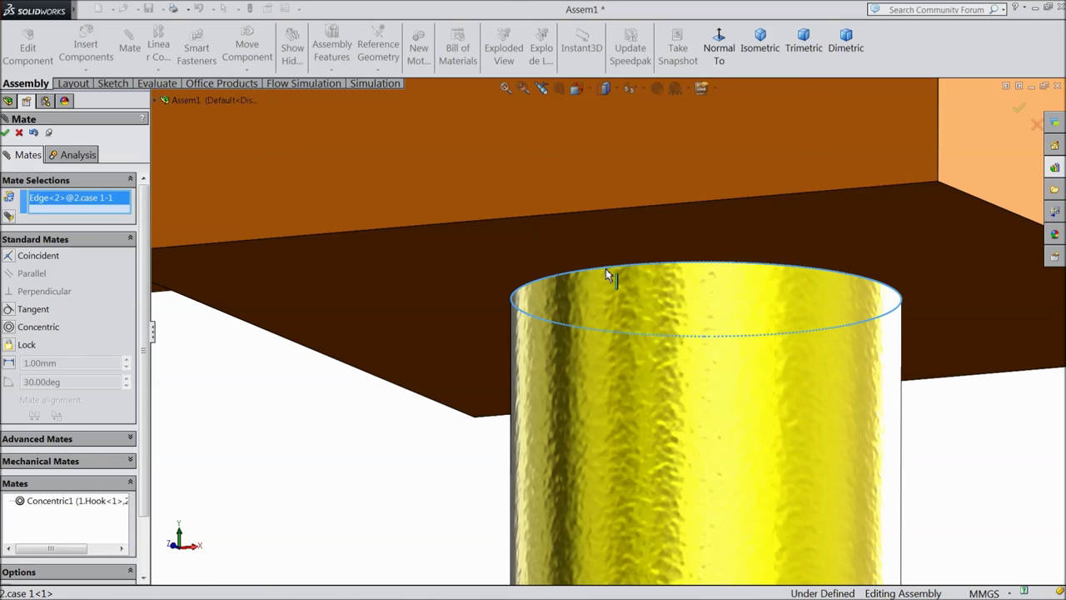
{"action": "scroll", "coordinate": [530, 333], "scroll_direction": "up", "scroll_amount": 3}
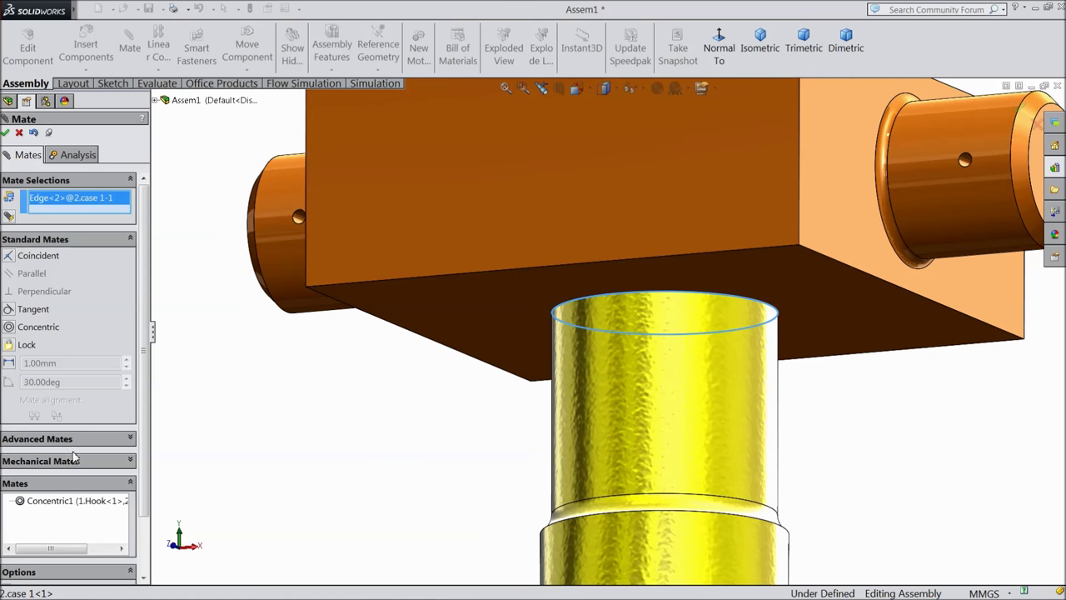
{"action": "left_click", "coordinate": [626, 504]}
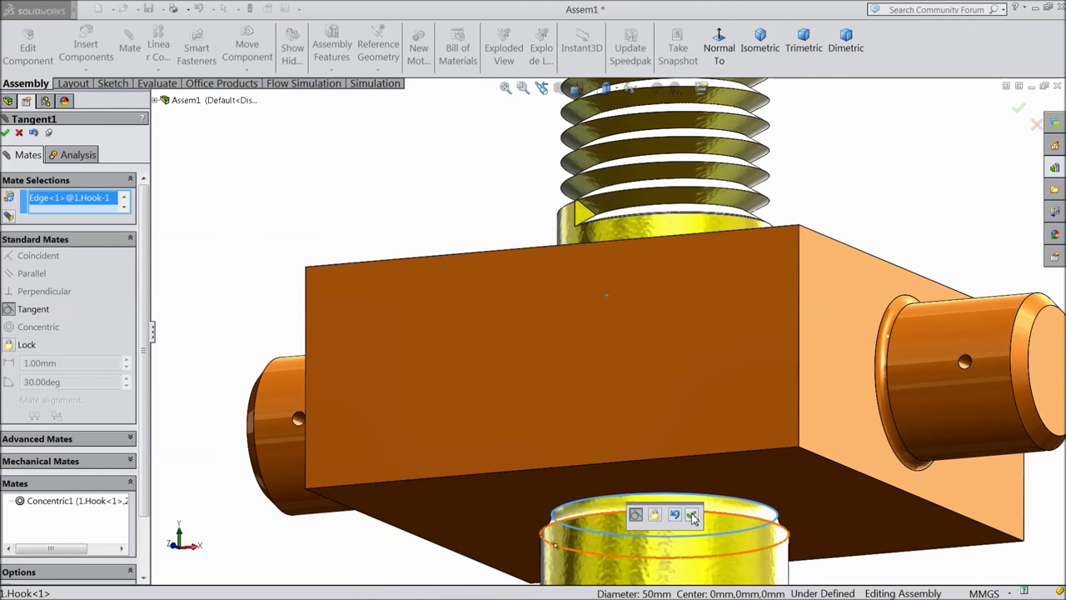
{"action": "left_click", "coordinate": [693, 517]}
{"action": "scroll", "coordinate": [648, 469], "scroll_direction": "up", "scroll_amount": 5}
{"action": "mouse_move", "coordinate": [644, 359]}
{"action": "middle_mouse_down"}
{"action": "mouse_move", "coordinate": [632, 370]}
{"action": "mouse_move", "coordinate": [600, 349]}
{"action": "middle_mouse_up"}
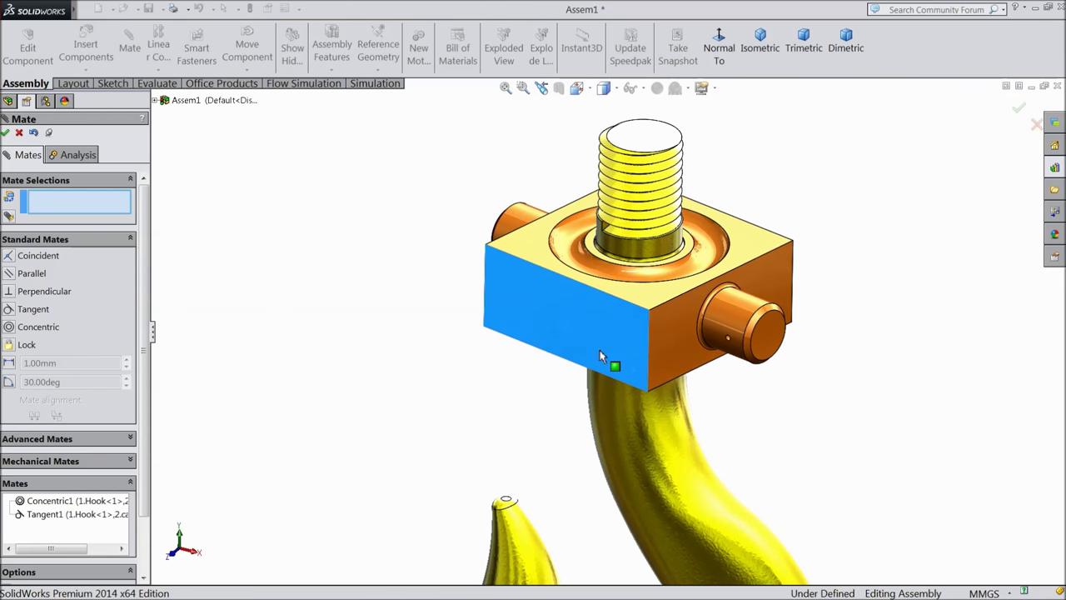
{"action": "left_click", "coordinate": [6, 134]}
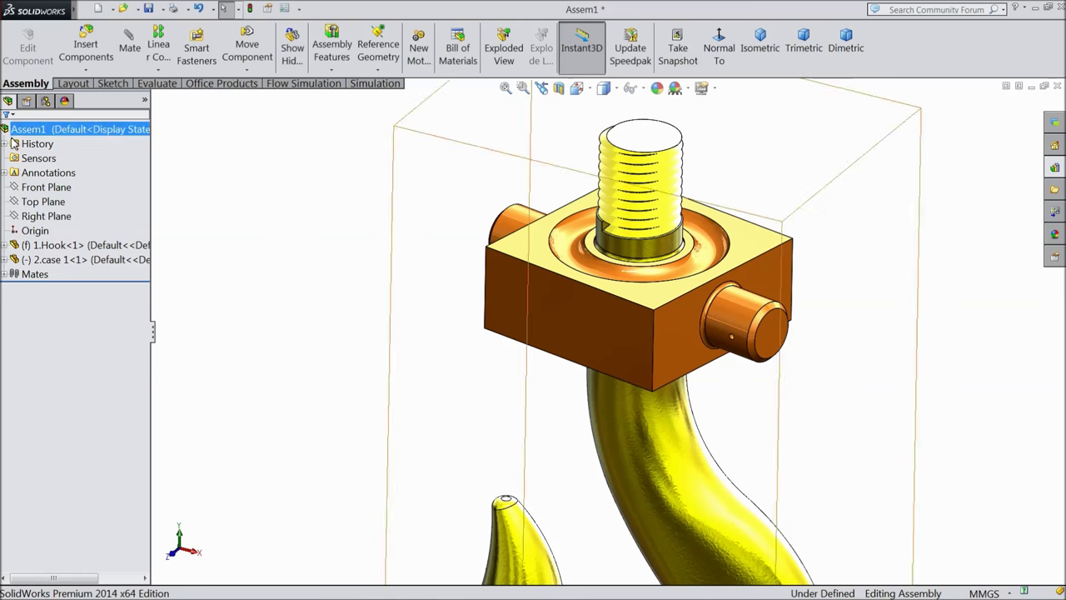
Step: Insert the 4.Ball part and place it beside the hook collar
{"action": "left_click", "coordinate": [99, 52]}
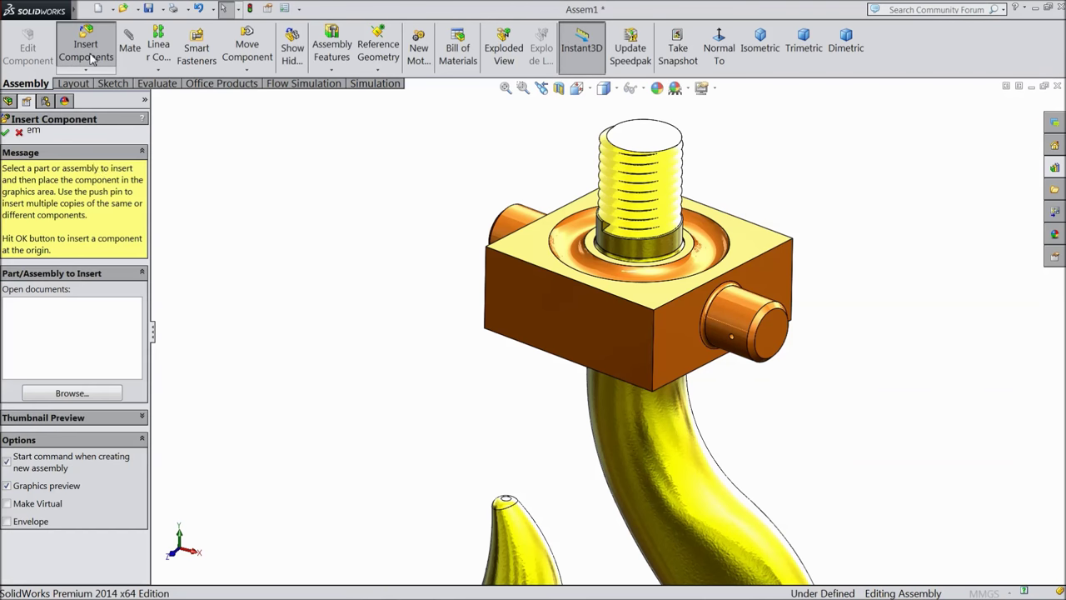
{"action": "left_click", "coordinate": [73, 393]}
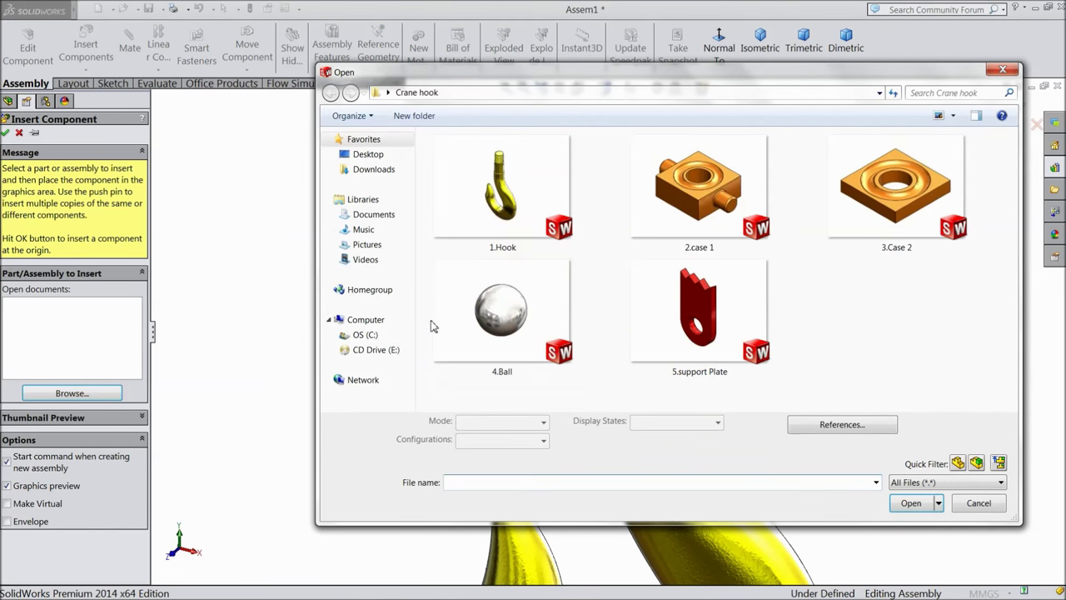
{"action": "left_click", "coordinate": [501, 312]}
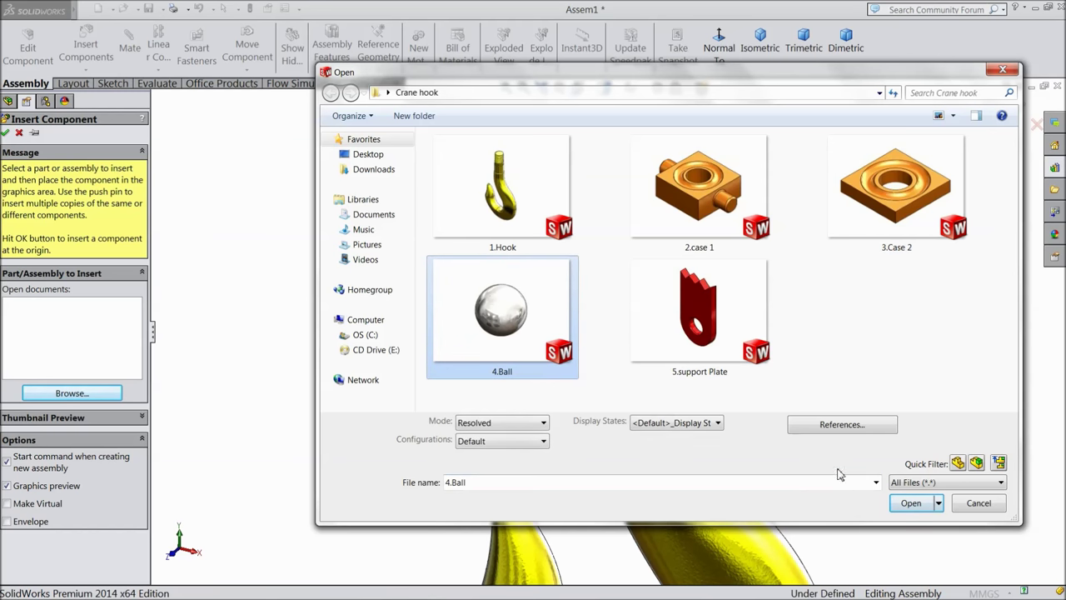
{"action": "left_click", "coordinate": [910, 502]}
{"action": "scroll", "coordinate": [644, 286], "scroll_direction": "down", "scroll_amount": 3}
{"action": "scroll", "coordinate": [572, 278], "scroll_direction": "down", "scroll_amount": 2}
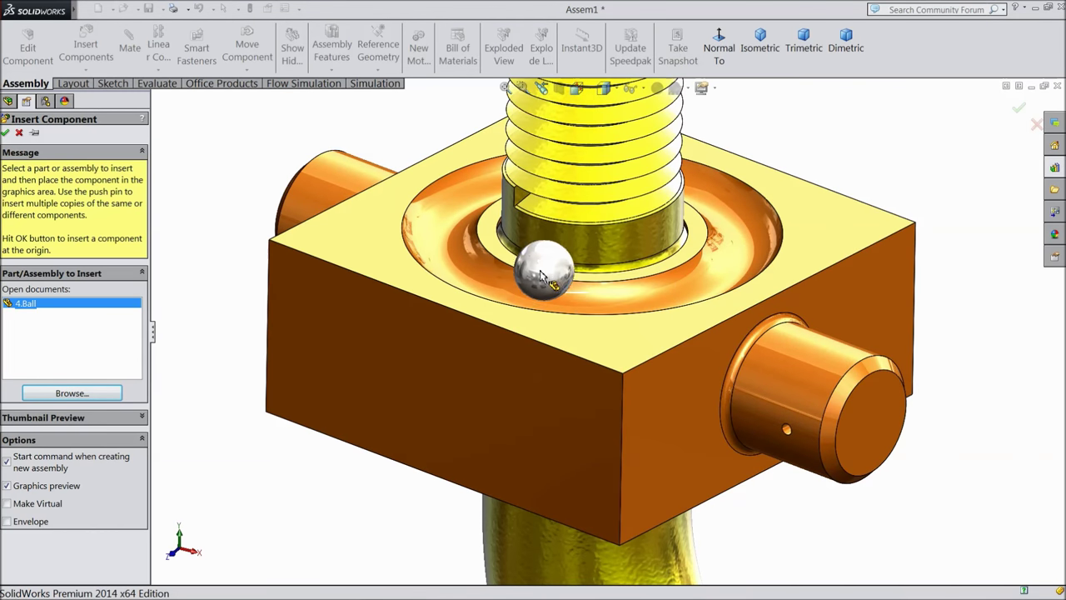
{"action": "scroll", "coordinate": [509, 291], "scroll_direction": "down", "scroll_amount": 3}
{"action": "left_click", "coordinate": [510, 291]}
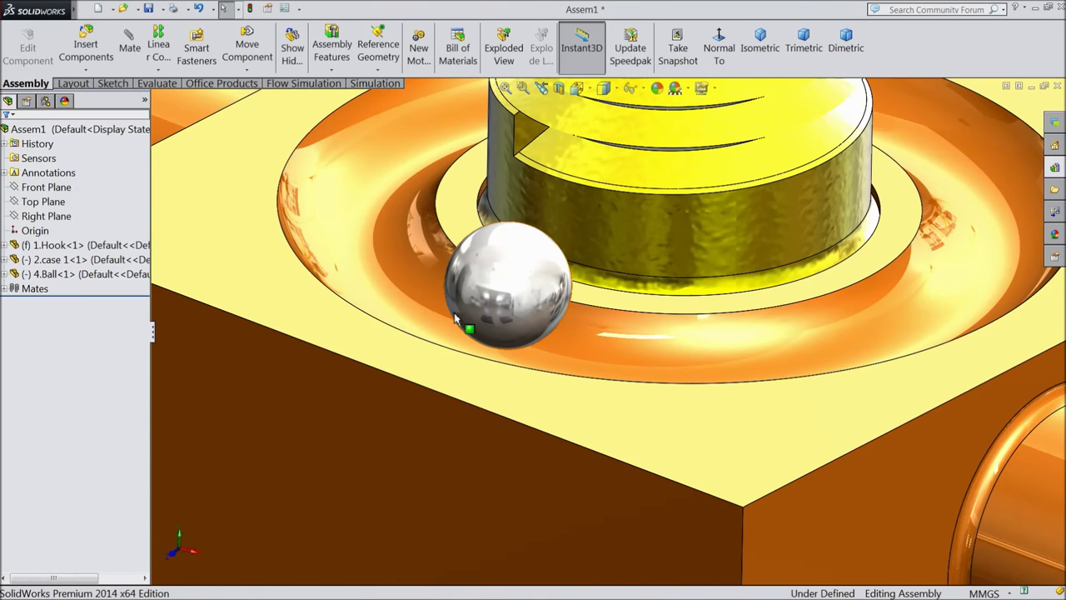
Step: Slide the ball along the collar until it rests in the case's circular groove
{"action": "scroll", "coordinate": [511, 395], "scroll_direction": "up", "scroll_amount": 4}
{"action": "middle_click_drag", "start_coordinate": [511, 395], "coordinate": [583, 304]}
{"action": "mouse_move", "coordinate": [583, 304]}
{"action": "left_mouse_down"}
{"action": "mouse_move", "coordinate": [618, 314]}
{"action": "mouse_move", "coordinate": [614, 333]}
{"action": "left_mouse_up"}
{"action": "mouse_move", "coordinate": [592, 366]}
{"action": "middle_mouse_down"}
{"action": "mouse_move", "coordinate": [683, 389]}
{"action": "mouse_move", "coordinate": [663, 401]}
{"action": "middle_mouse_up"}
{"action": "scroll", "coordinate": [590, 329], "scroll_direction": "down", "scroll_amount": 2}
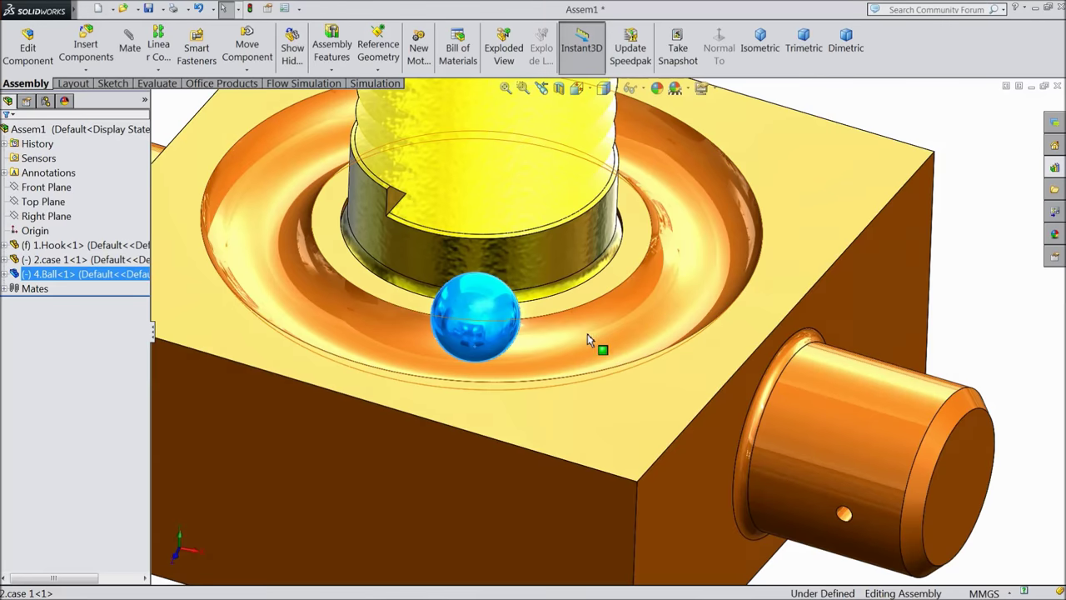
{"action": "scroll", "coordinate": [564, 353], "scroll_direction": "down", "scroll_amount": 2}
{"action": "scroll", "coordinate": [566, 414], "scroll_direction": "down", "scroll_amount": 2}
{"action": "mouse_move", "coordinate": [566, 414]}
{"action": "middle_mouse_down"}
{"action": "mouse_move", "coordinate": [568, 445]}
{"action": "mouse_move", "coordinate": [583, 330]}
{"action": "middle_mouse_up"}
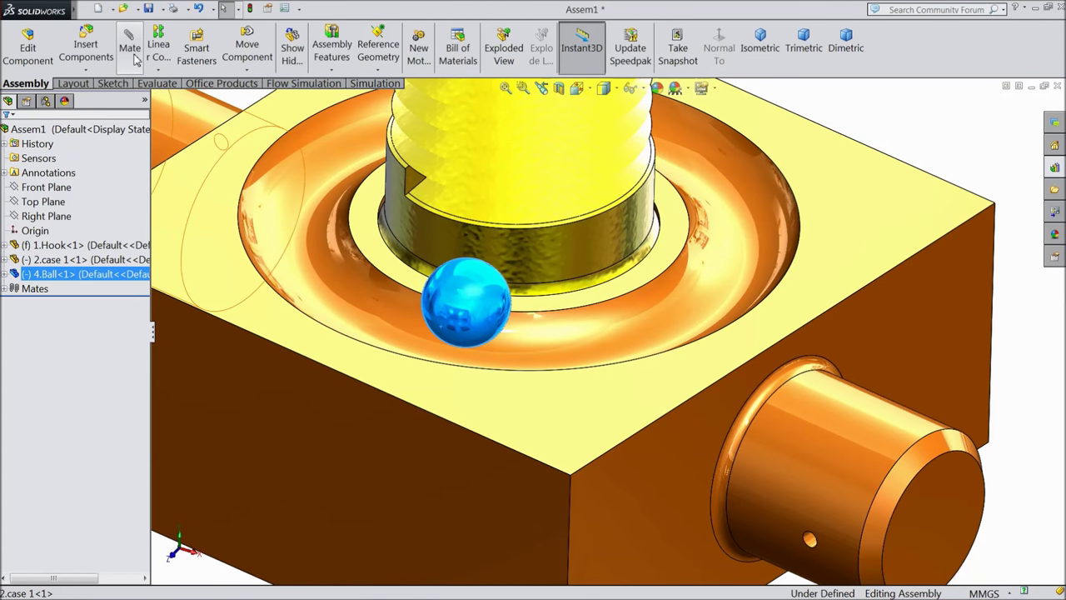
{"action": "left_click", "coordinate": [138, 52]}
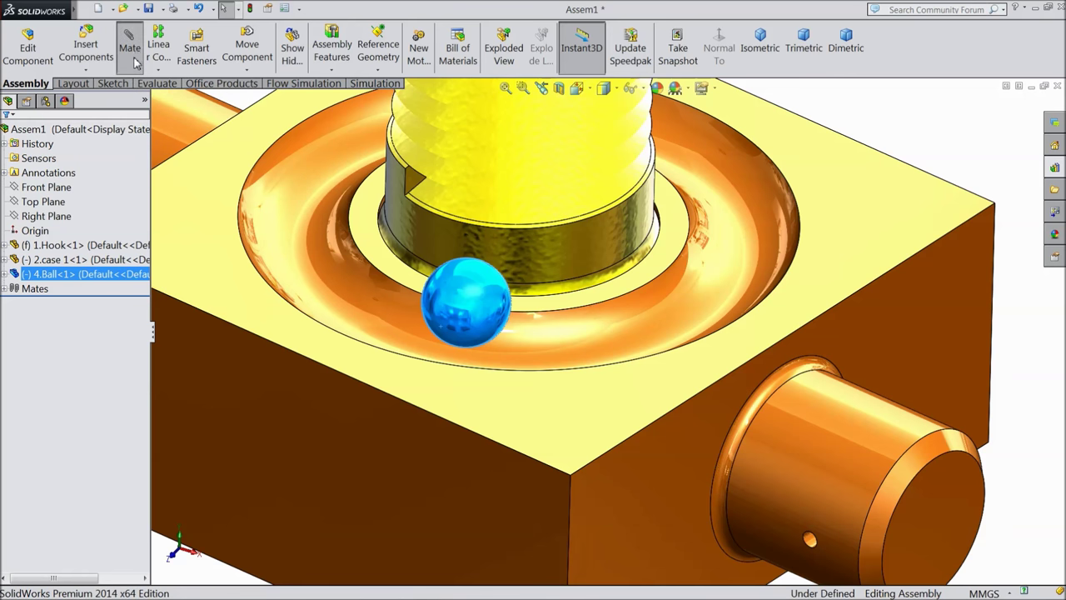
{"action": "right_click", "coordinate": [68, 215]}
{"action": "left_click", "coordinate": [93, 220]}
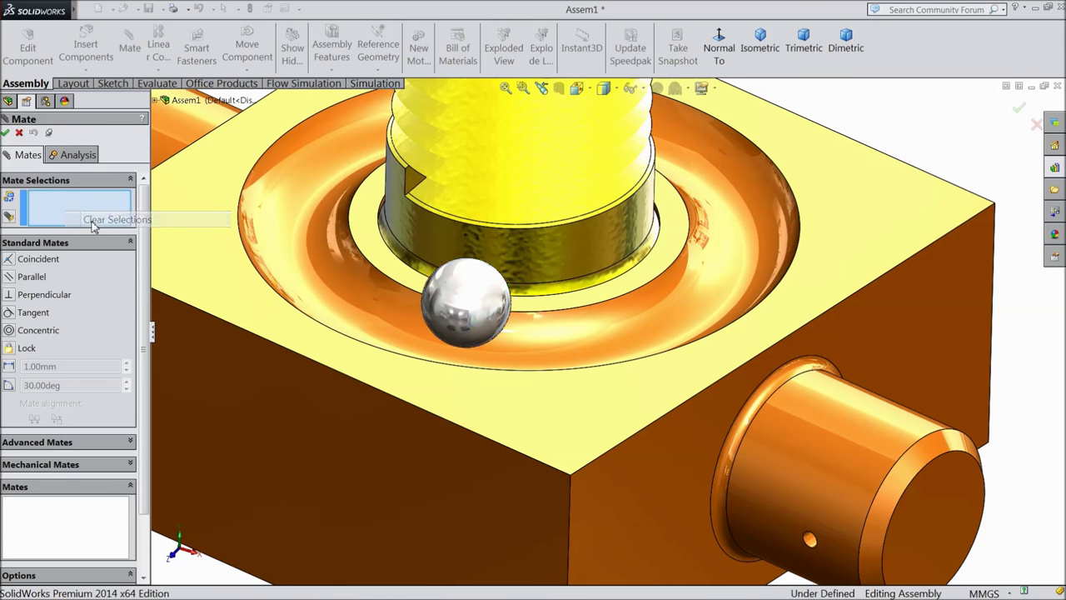
{"action": "left_click", "coordinate": [472, 314]}
{"action": "left_click", "coordinate": [573, 355]}
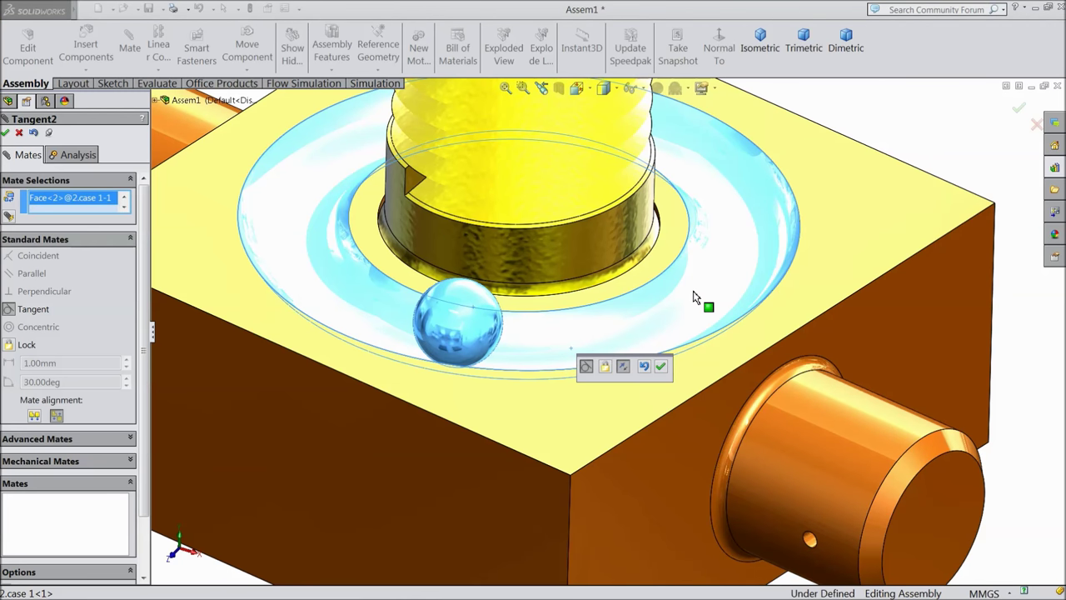
{"action": "mouse_move", "coordinate": [699, 321]}
{"action": "middle_mouse_down"}
{"action": "mouse_move", "coordinate": [645, 297]}
{"action": "mouse_move", "coordinate": [615, 260]}
{"action": "mouse_move", "coordinate": [678, 321]}
{"action": "middle_mouse_up"}
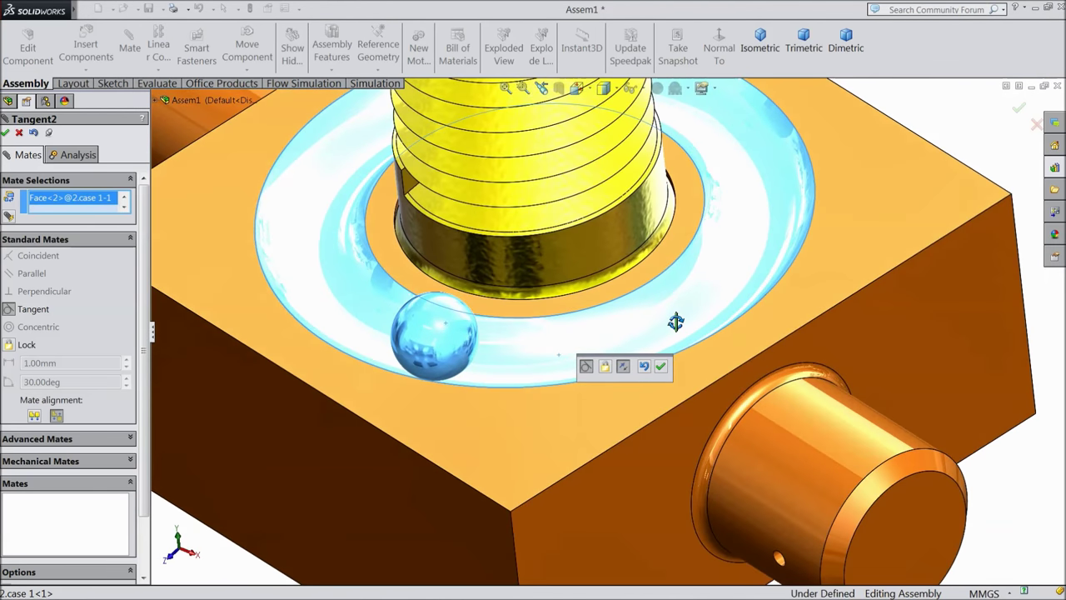
{"action": "left_click", "coordinate": [661, 369]}
{"action": "middle_click_drag", "start_coordinate": [650, 369], "coordinate": [625, 322]}
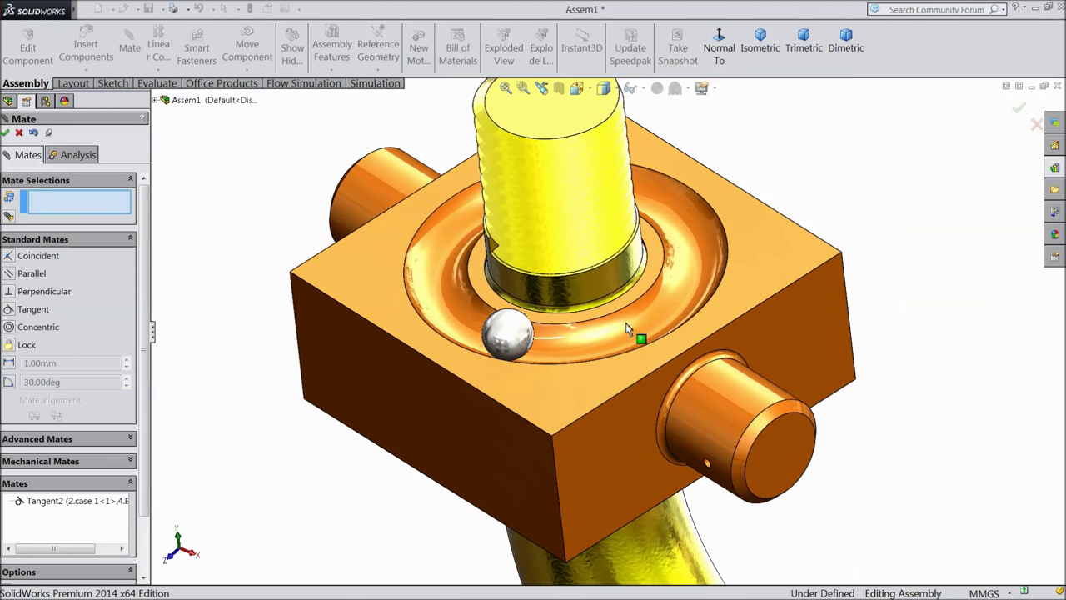
{"action": "left_click", "coordinate": [19, 135]}
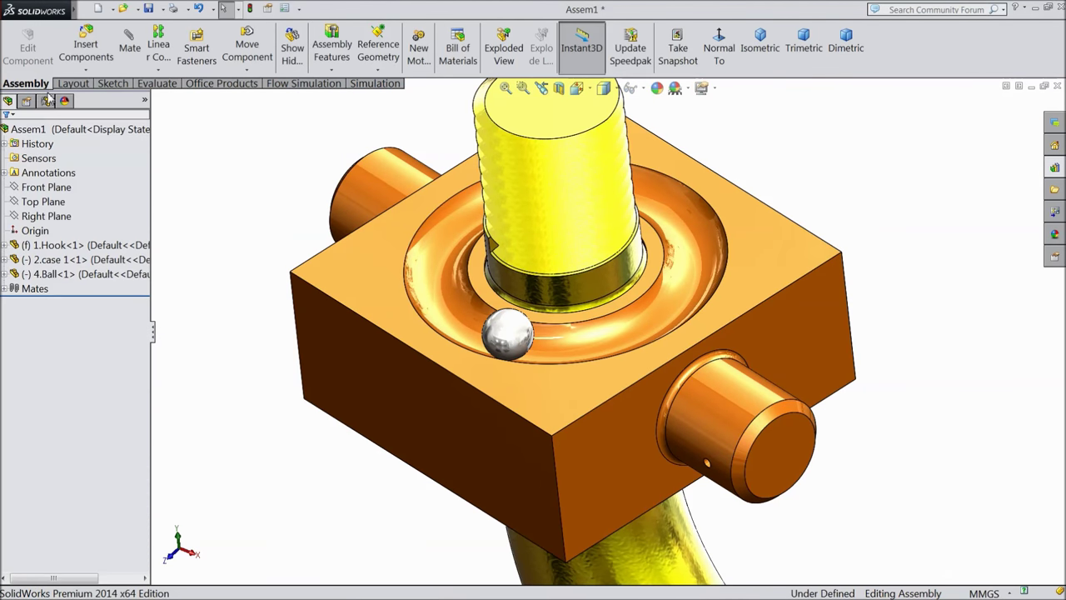
{"action": "left_click", "coordinate": [86, 72]}
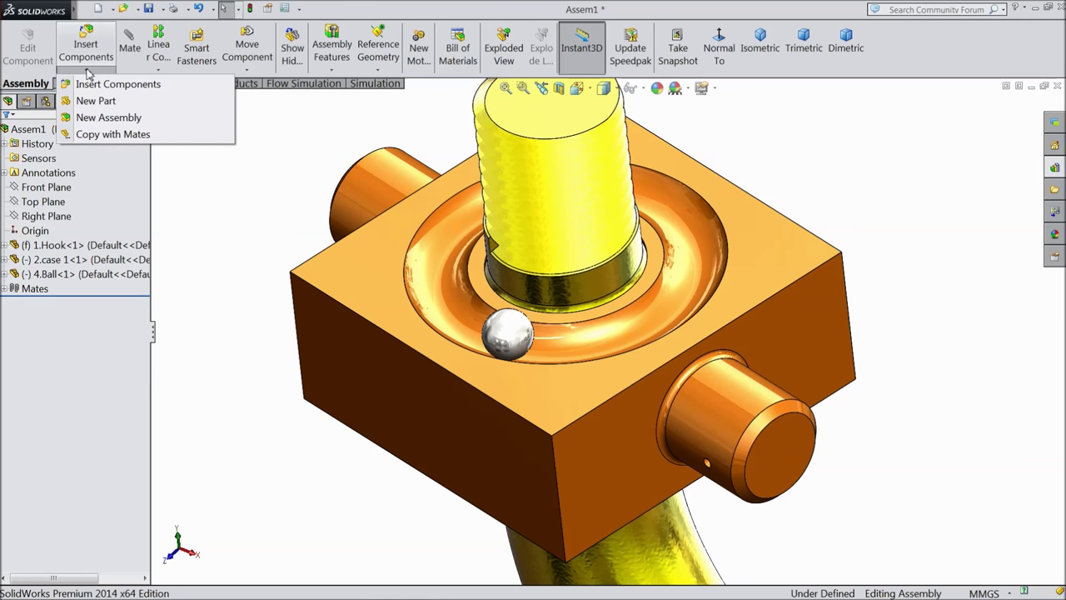
{"action": "left_click", "coordinate": [87, 74]}
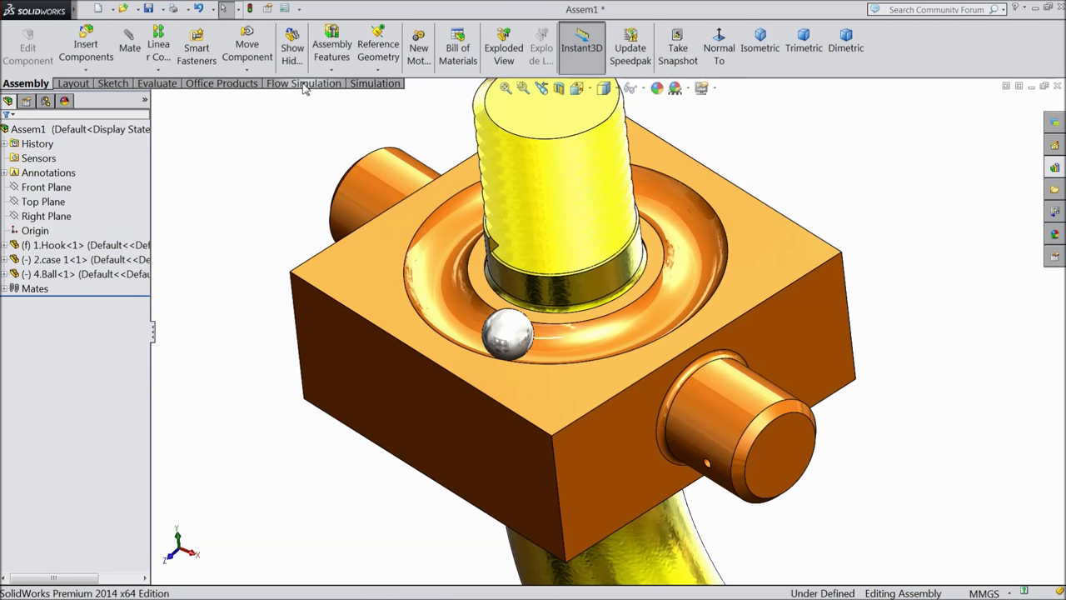
Step: Start a circular component pattern with the 4.Ball as the patterned component
{"action": "left_click", "coordinate": [160, 73]}
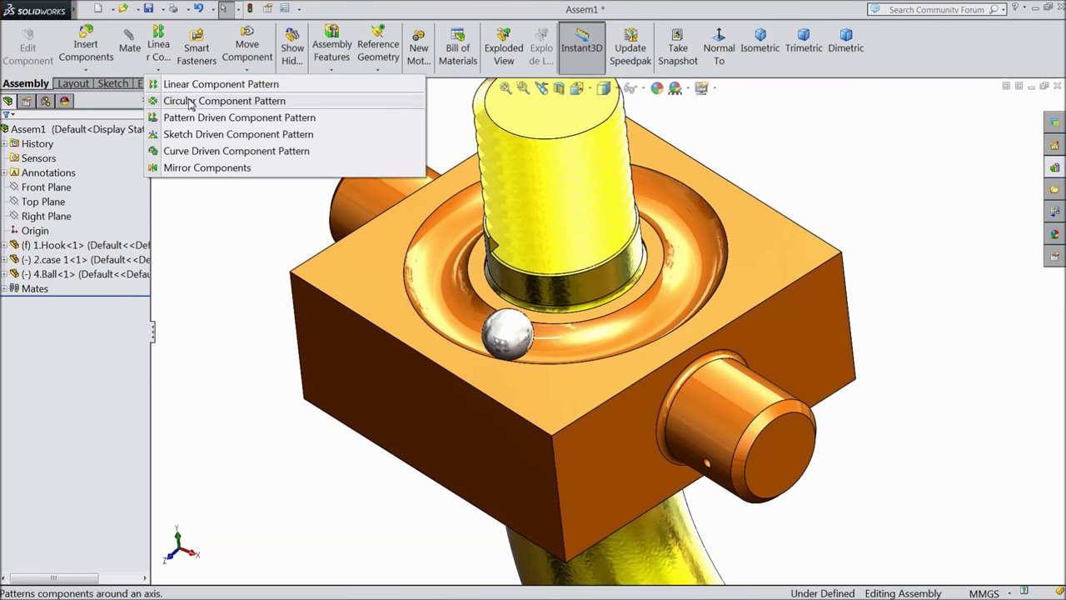
{"action": "left_click", "coordinate": [175, 100]}
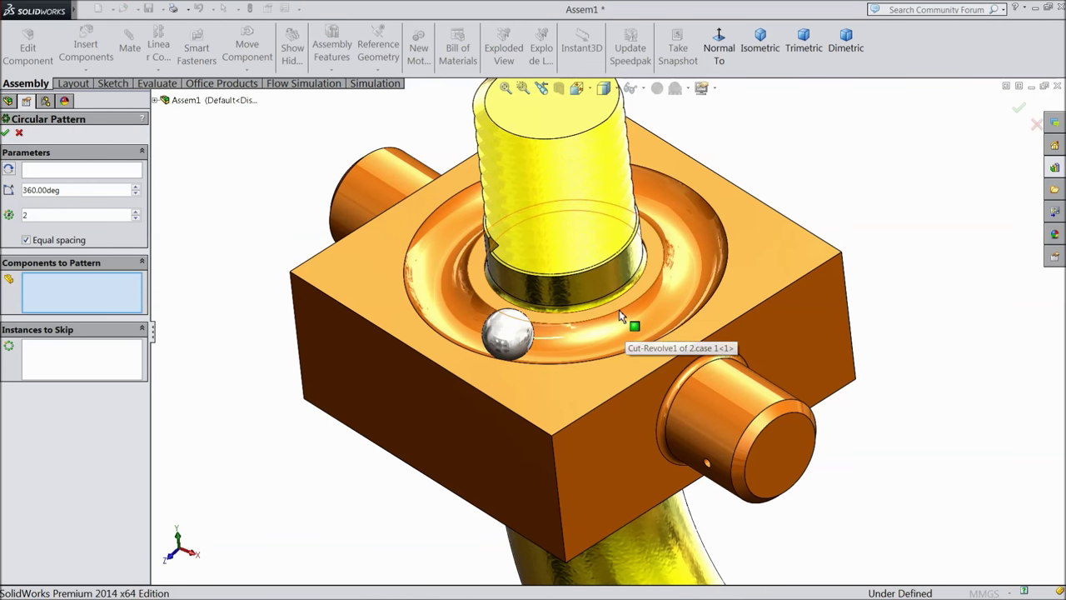
{"action": "middle_click_drag", "start_coordinate": [604, 324], "coordinate": [606, 369]}
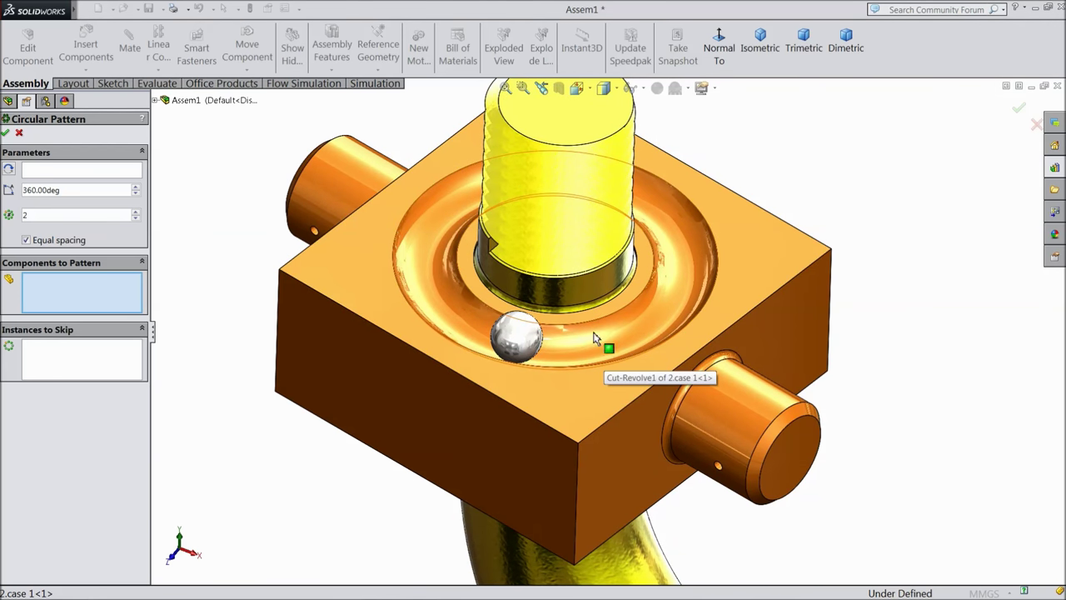
{"action": "left_click", "coordinate": [588, 325]}
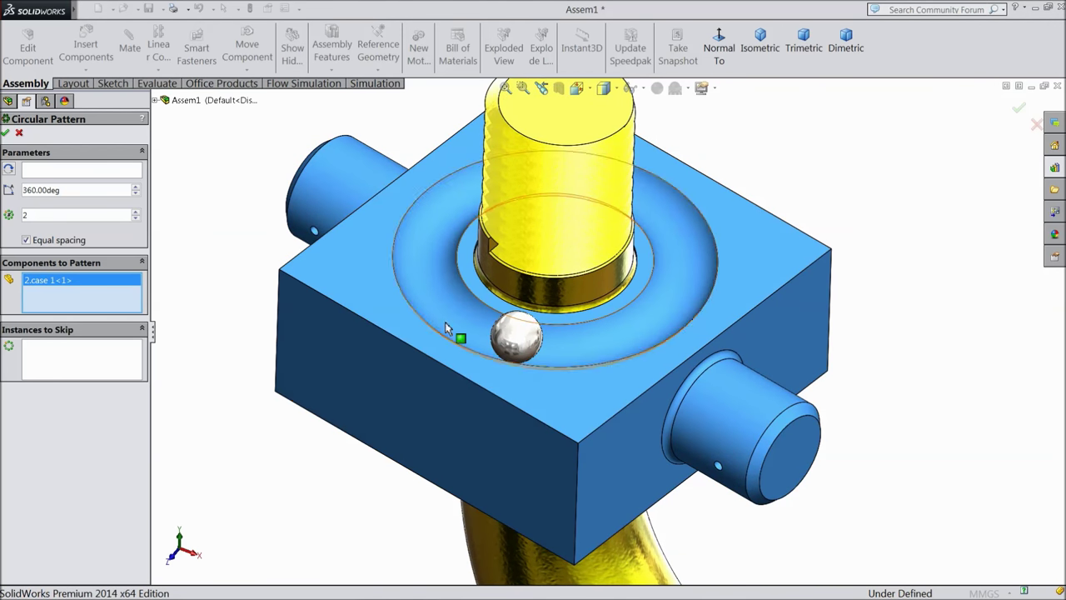
{"action": "right_click", "coordinate": [55, 288]}
{"action": "left_click", "coordinate": [87, 289]}
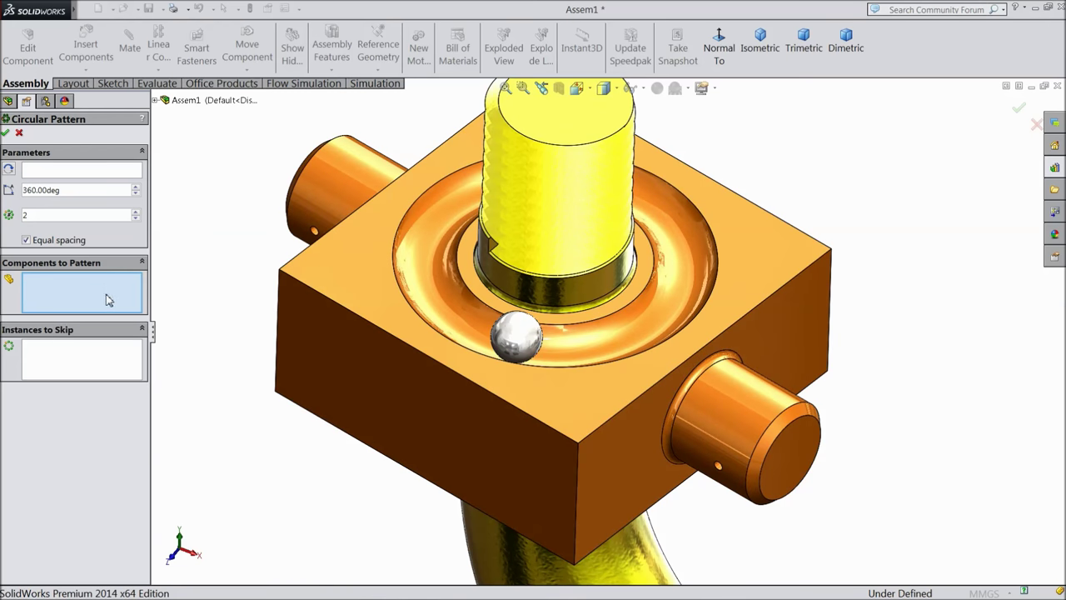
{"action": "left_click", "coordinate": [526, 348]}
Step: Use the groove's circular edge as the pattern axis
{"action": "left_click", "coordinate": [107, 171]}
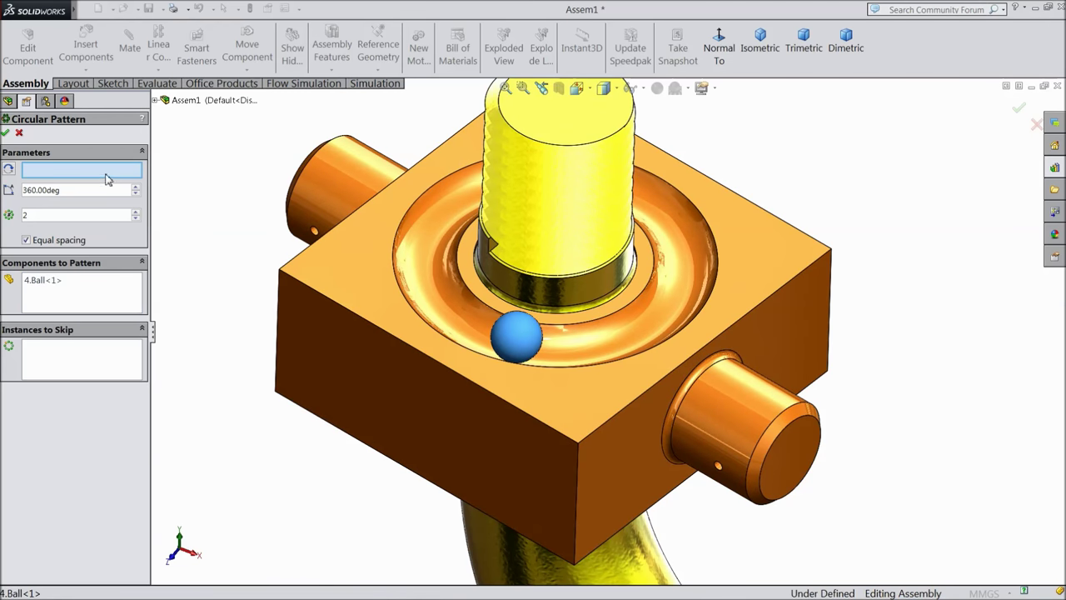
{"action": "scroll", "coordinate": [587, 341], "scroll_direction": "down", "scroll_amount": 3}
{"action": "scroll", "coordinate": [571, 307], "scroll_direction": "down", "scroll_amount": 3}
{"action": "left_click", "coordinate": [573, 304]}
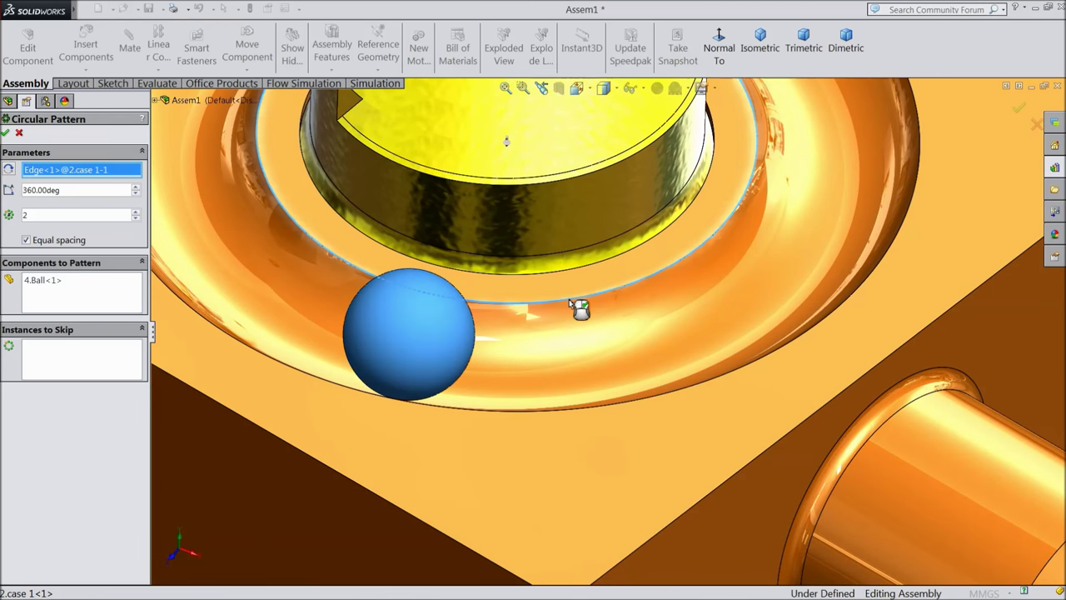
{"action": "scroll", "coordinate": [539, 310], "scroll_direction": "up", "scroll_amount": 5}
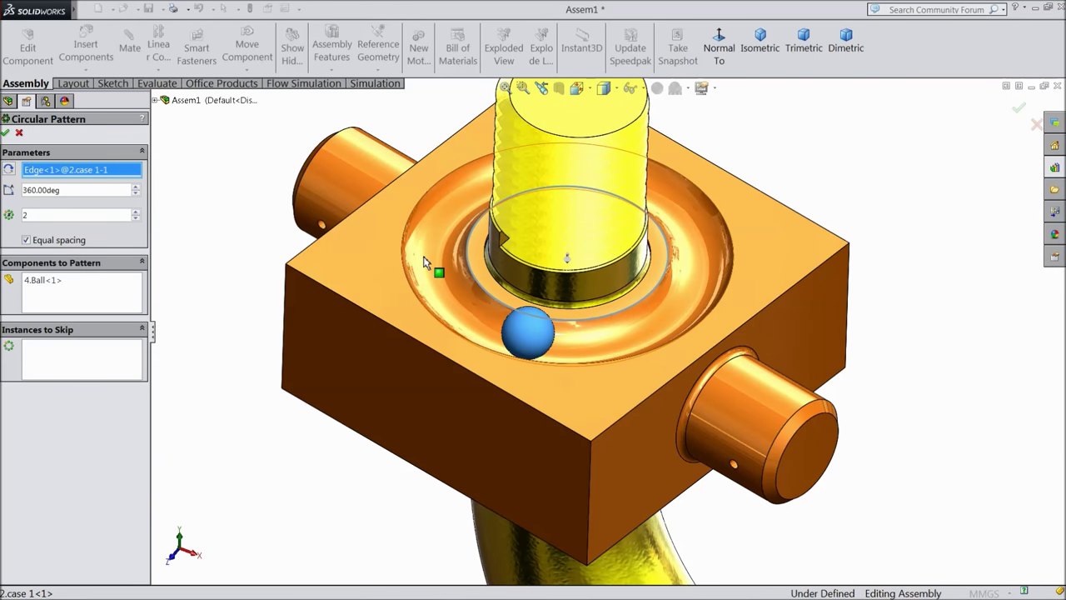
Step: Set the pattern to 15 instances, confirm it, and fit the assembly in view
{"action": "left_click", "coordinate": [136, 212]}
{"action": "left_click", "coordinate": [135, 212]}
{"action": "double_click", "coordinate": [135, 213]}
{"action": "double_click", "coordinate": [136, 212]}
{"action": "double_click", "coordinate": [136, 212]}
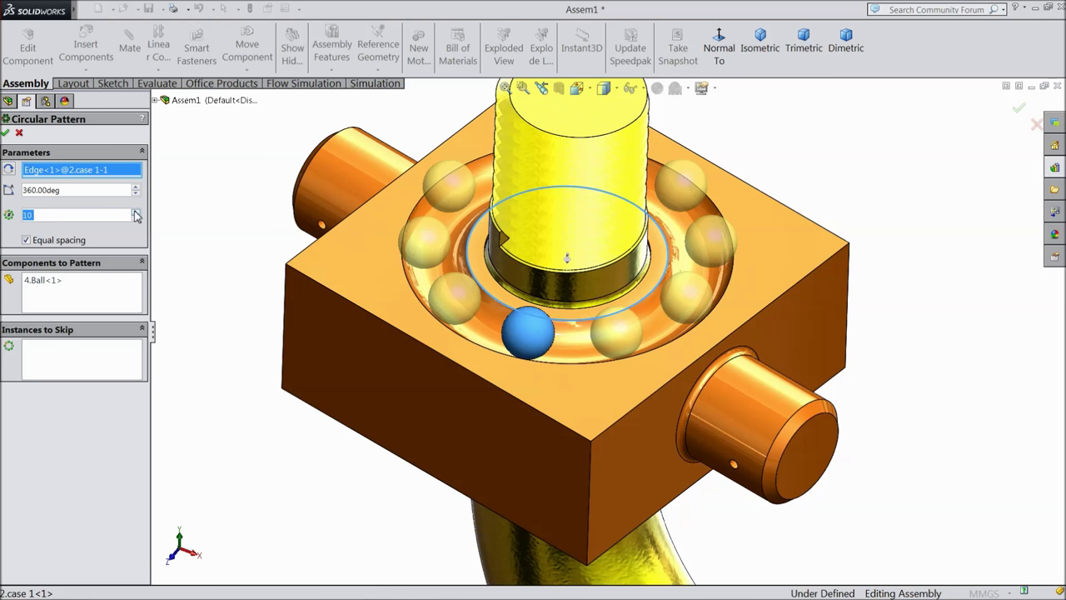
{"action": "left_click", "coordinate": [135, 212]}
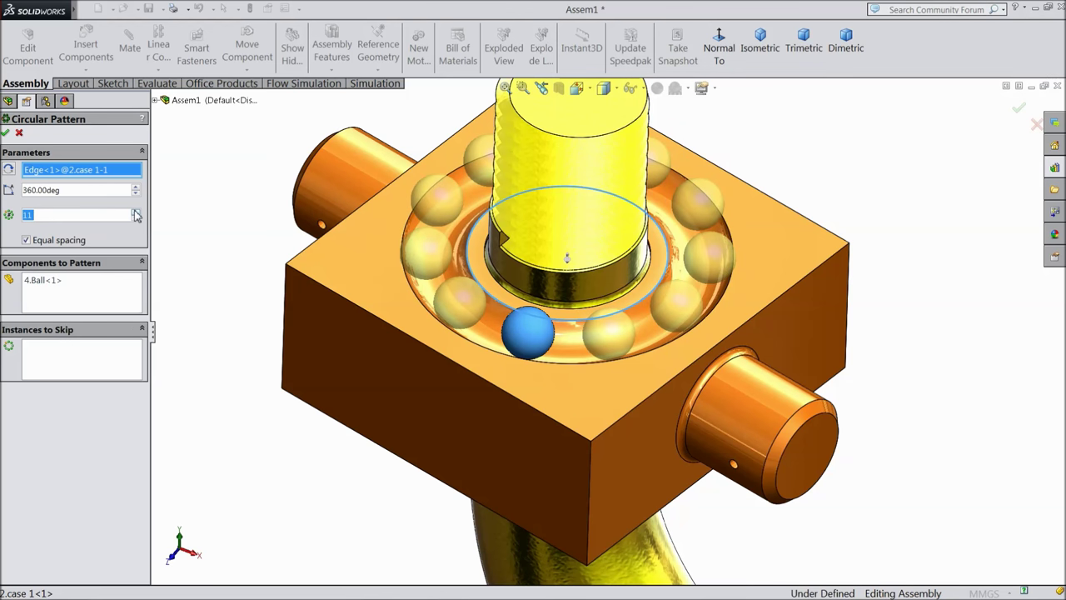
{"action": "left_click", "coordinate": [135, 212]}
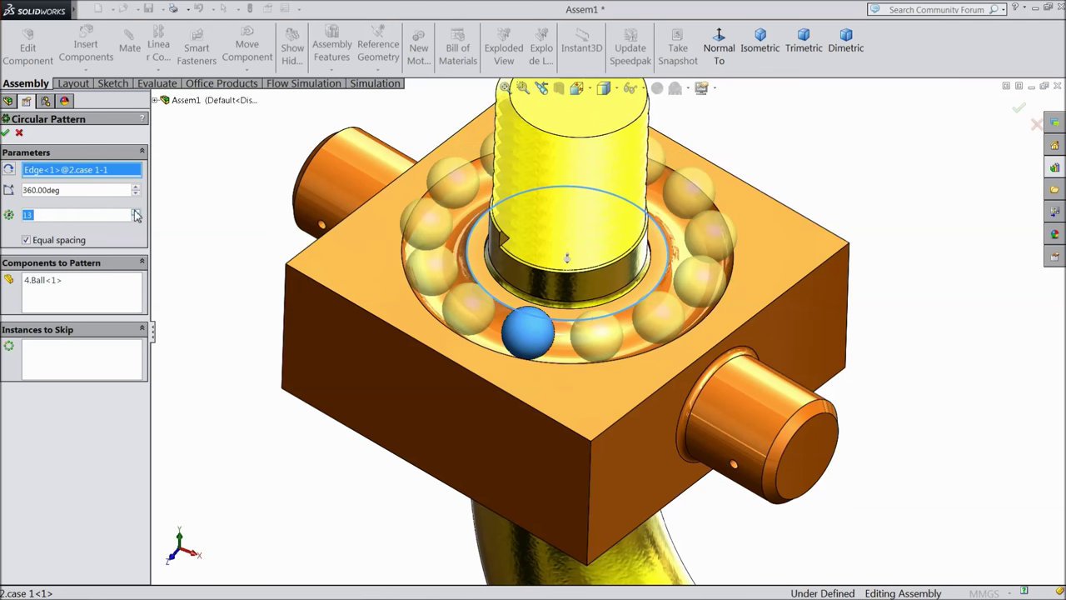
{"action": "mouse_move", "coordinate": [289, 249]}
{"action": "middle_mouse_down"}
{"action": "mouse_move", "coordinate": [286, 360]}
{"action": "mouse_move", "coordinate": [281, 349]}
{"action": "middle_mouse_up"}
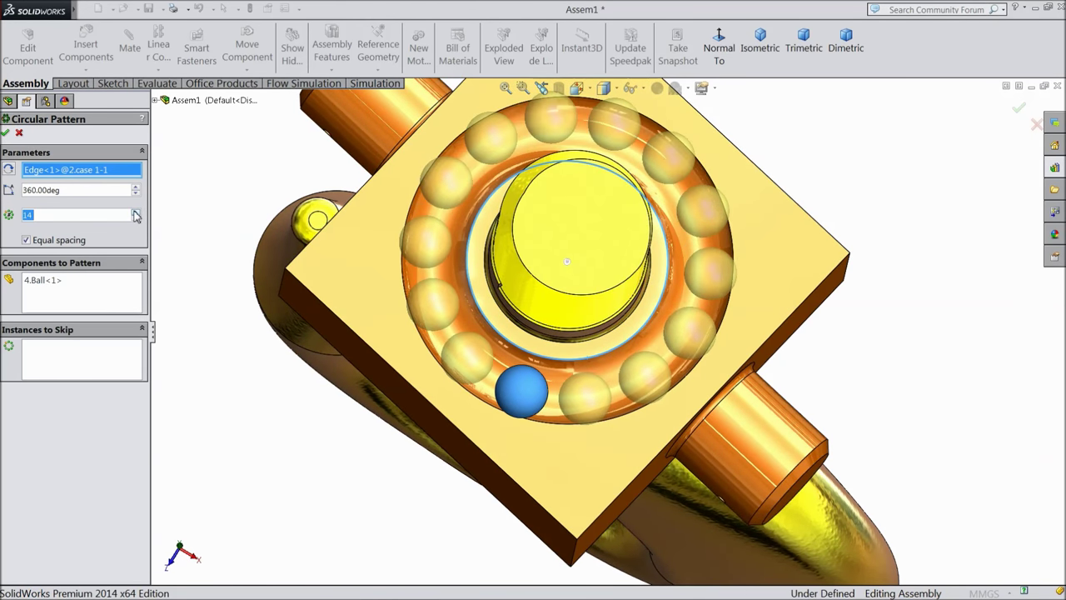
{"action": "left_click", "coordinate": [135, 212]}
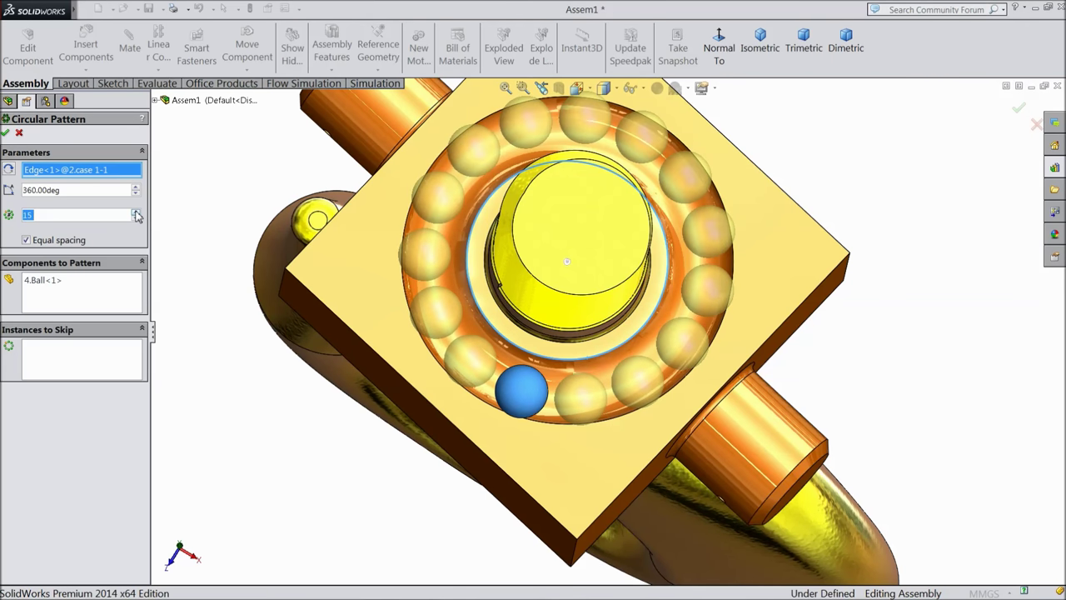
{"action": "key", "text": "Return"}
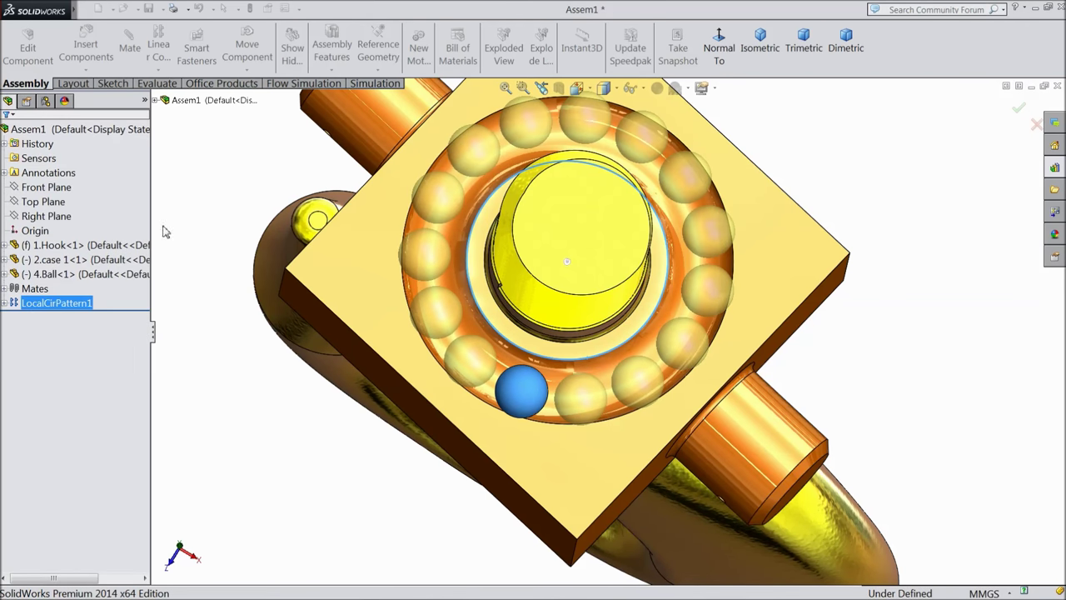
{"action": "key", "text": "f"}
{"action": "mouse_move", "coordinate": [280, 302]}
{"action": "middle_mouse_down"}
{"action": "mouse_move", "coordinate": [320, 282]}
{"action": "mouse_move", "coordinate": [330, 217]}
{"action": "middle_mouse_up"}
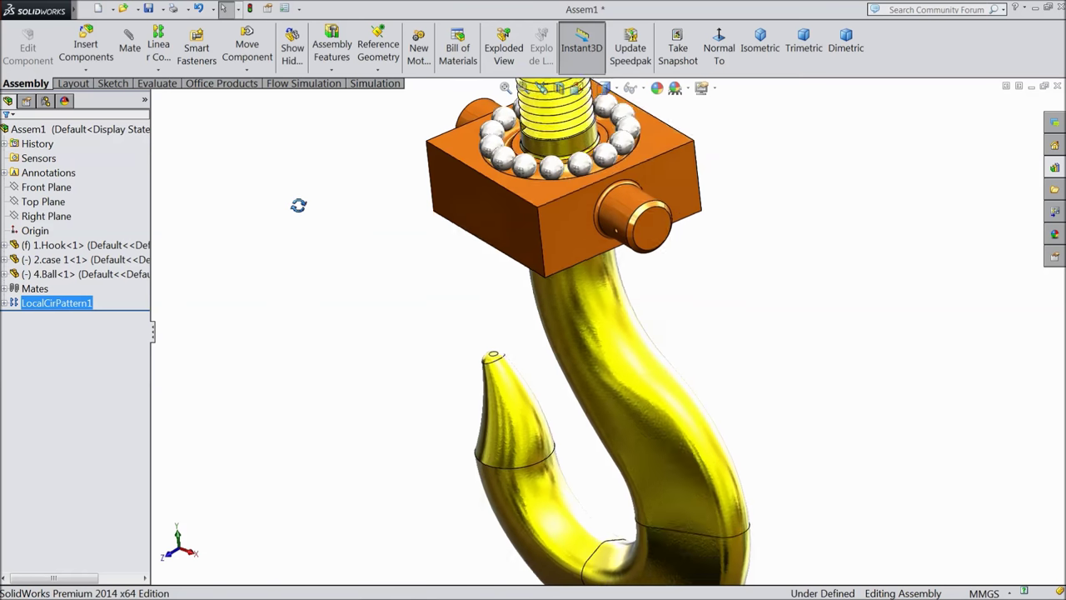
{"action": "scroll", "coordinate": [575, 173], "scroll_direction": "down", "scroll_amount": 3}
{"action": "scroll", "coordinate": [575, 172], "scroll_direction": "down", "scroll_amount": 3}
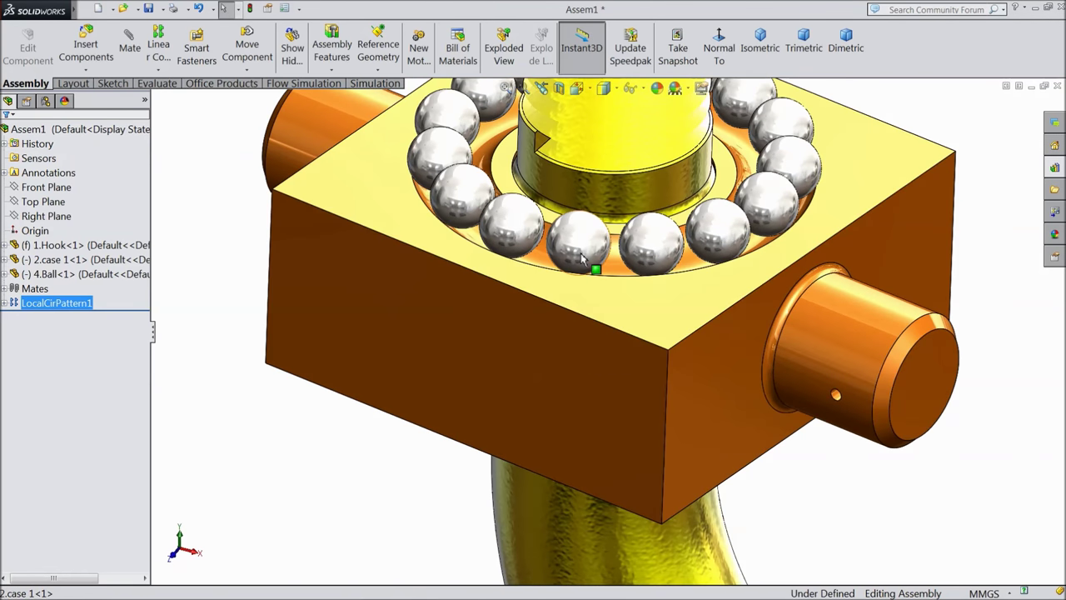
{"action": "left_click", "coordinate": [543, 249]}
{"action": "mouse_move", "coordinate": [543, 250]}
{"action": "left_mouse_down"}
{"action": "mouse_move", "coordinate": [576, 279]}
{"action": "mouse_move", "coordinate": [669, 281]}
{"action": "mouse_move", "coordinate": [562, 276]}
{"action": "mouse_move", "coordinate": [474, 222]}
{"action": "mouse_move", "coordinate": [488, 281]}
{"action": "mouse_move", "coordinate": [535, 277]}
{"action": "left_mouse_up"}
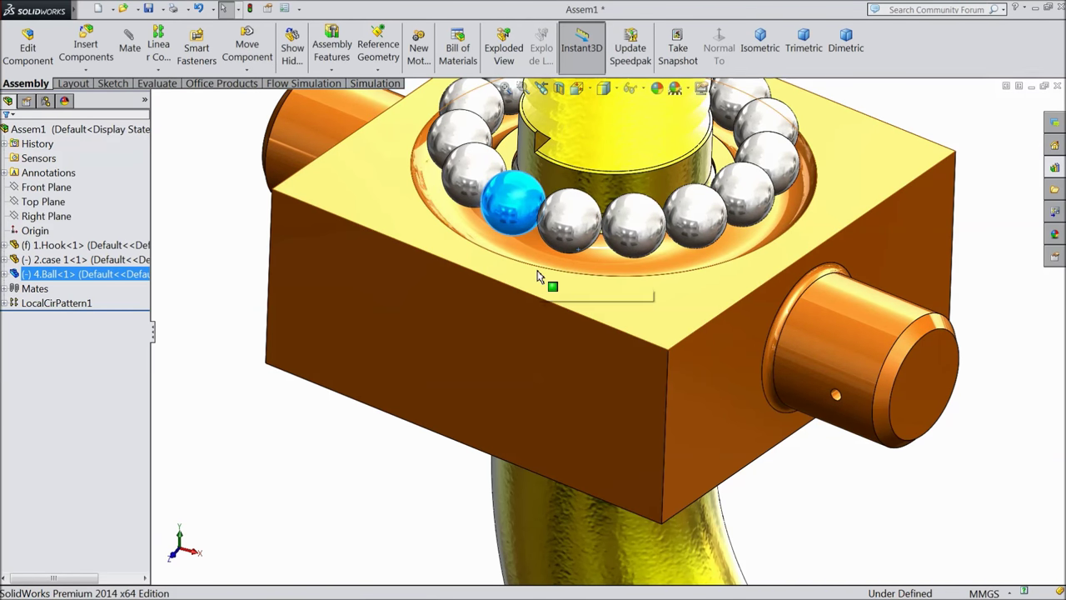
{"action": "scroll", "coordinate": [538, 283], "scroll_direction": "up", "scroll_amount": 2}
{"action": "scroll", "coordinate": [583, 293], "scroll_direction": "up", "scroll_amount": 2}
{"action": "scroll", "coordinate": [590, 293], "scroll_direction": "down", "scroll_amount": 6}
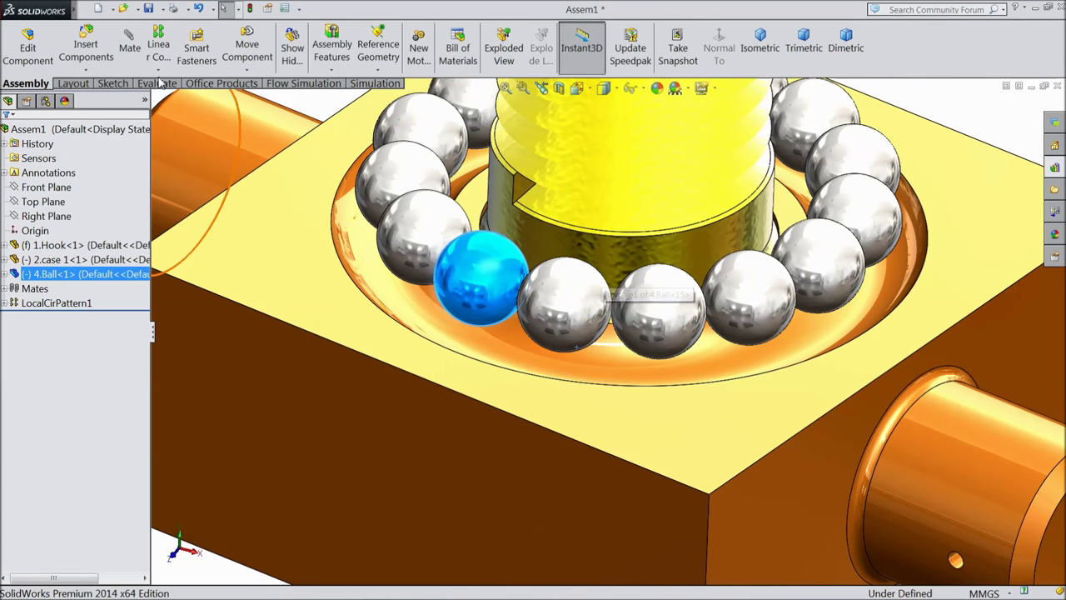
{"action": "left_click", "coordinate": [134, 59]}
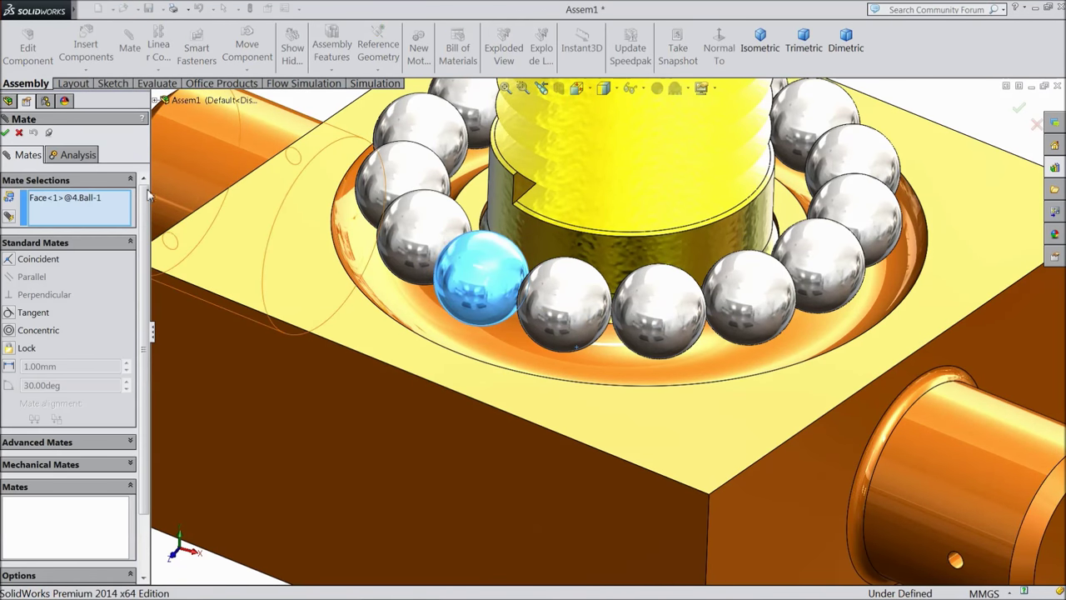
{"action": "left_click", "coordinate": [493, 346]}
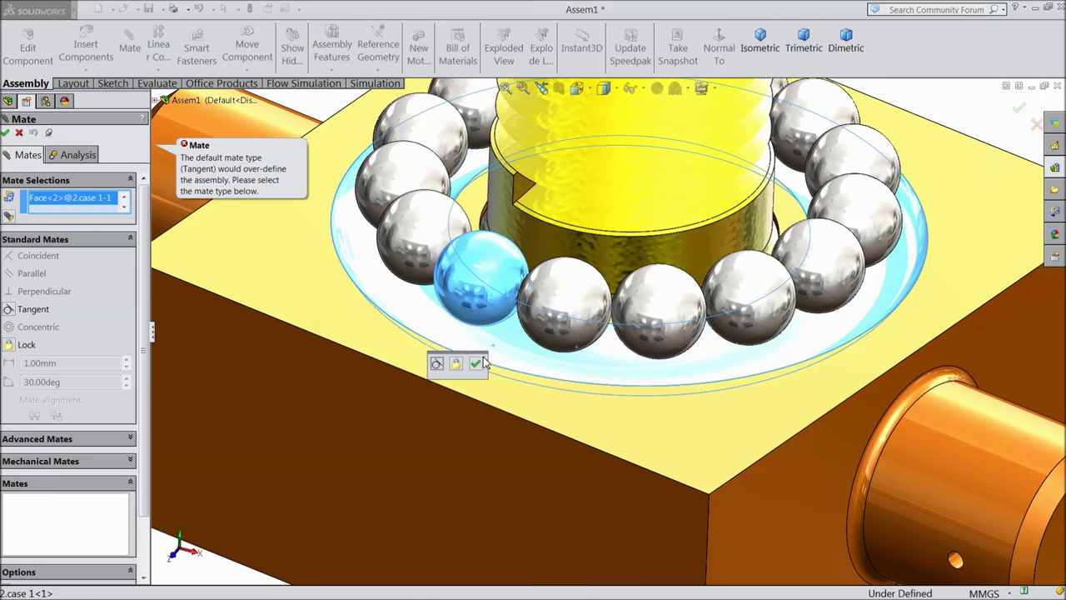
{"action": "left_click", "coordinate": [19, 132]}
{"action": "scroll", "coordinate": [453, 297], "scroll_direction": "up", "scroll_amount": 3}
{"action": "middle_click_drag", "start_coordinate": [452, 298], "coordinate": [459, 340]}
{"action": "scroll", "coordinate": [455, 312], "scroll_direction": "down", "scroll_amount": 3}
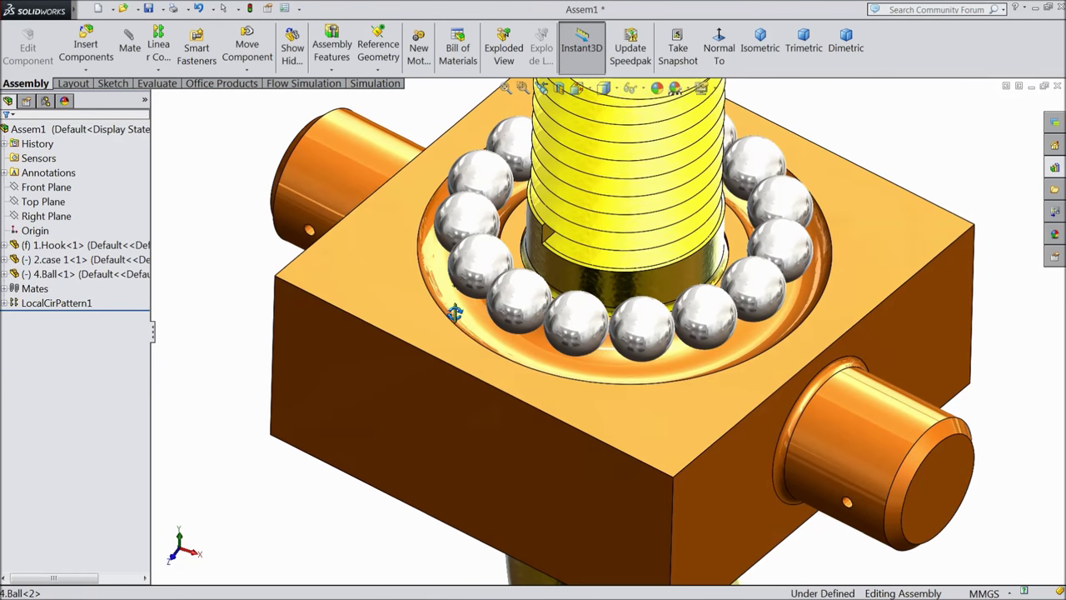
Step: Insert the 3.Case 2 part into the assembly
{"action": "left_click", "coordinate": [81, 53]}
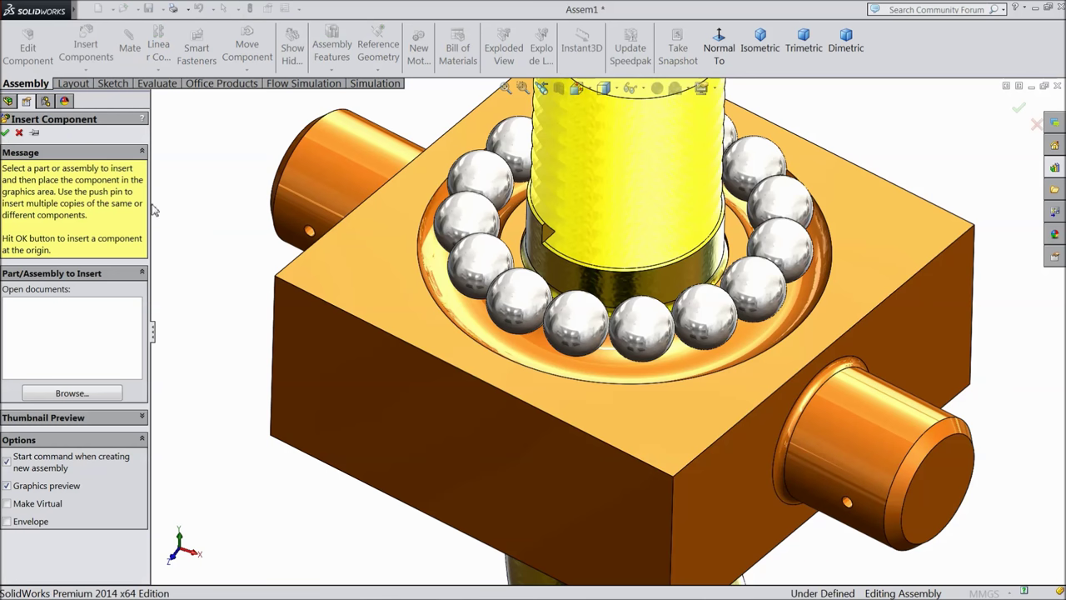
{"action": "left_click", "coordinate": [83, 398]}
{"action": "left_click", "coordinate": [896, 191]}
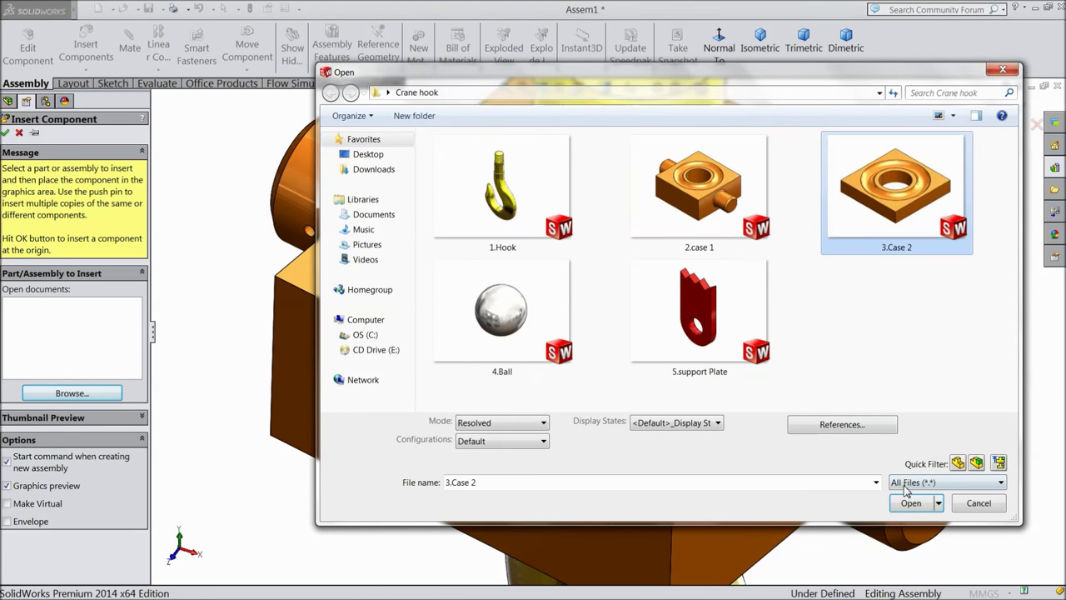
{"action": "left_click", "coordinate": [910, 503]}
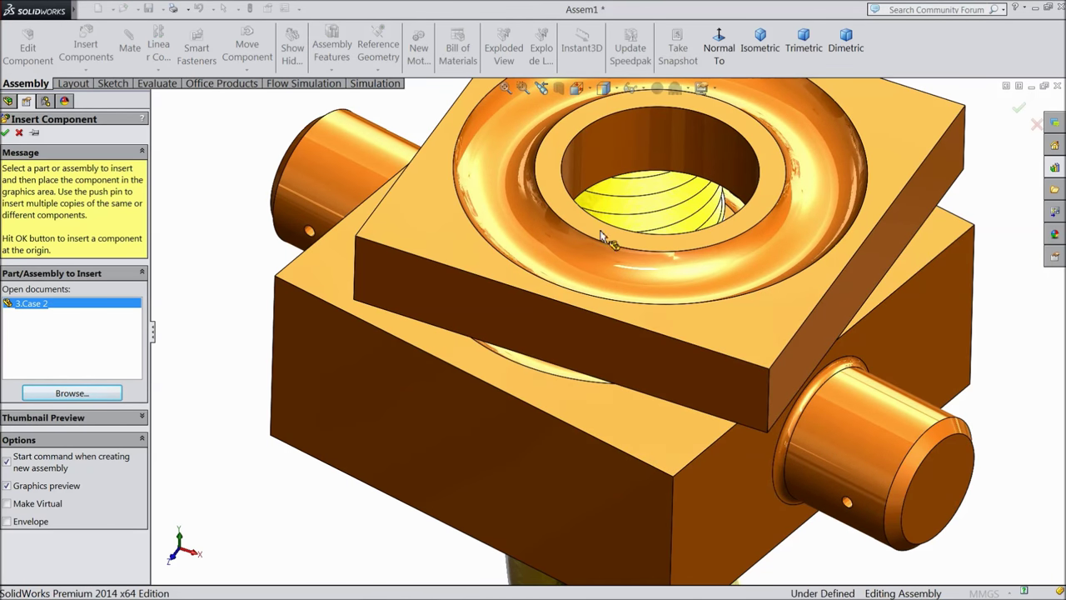
{"action": "left_click", "coordinate": [271, 94]}
Step: Rotate Case 2 so it lies flat above the lower case
{"action": "left_click", "coordinate": [246, 70]}
{"action": "left_click", "coordinate": [275, 100]}
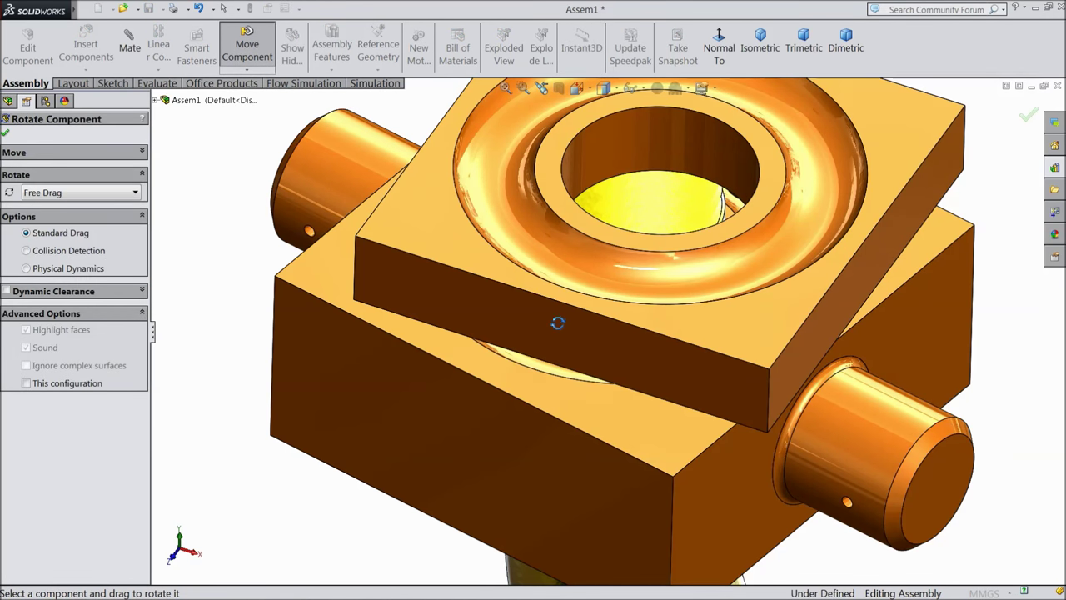
{"action": "left_click_drag", "start_coordinate": [584, 256], "coordinate": [633, 86]}
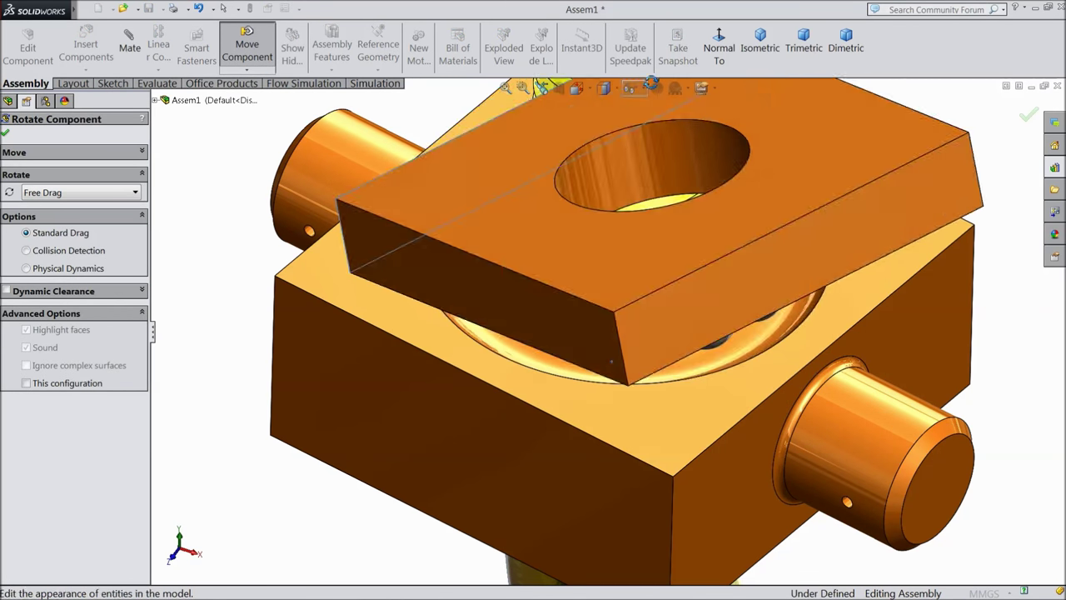
{"action": "left_click_drag", "start_coordinate": [633, 87], "coordinate": [436, 111]}
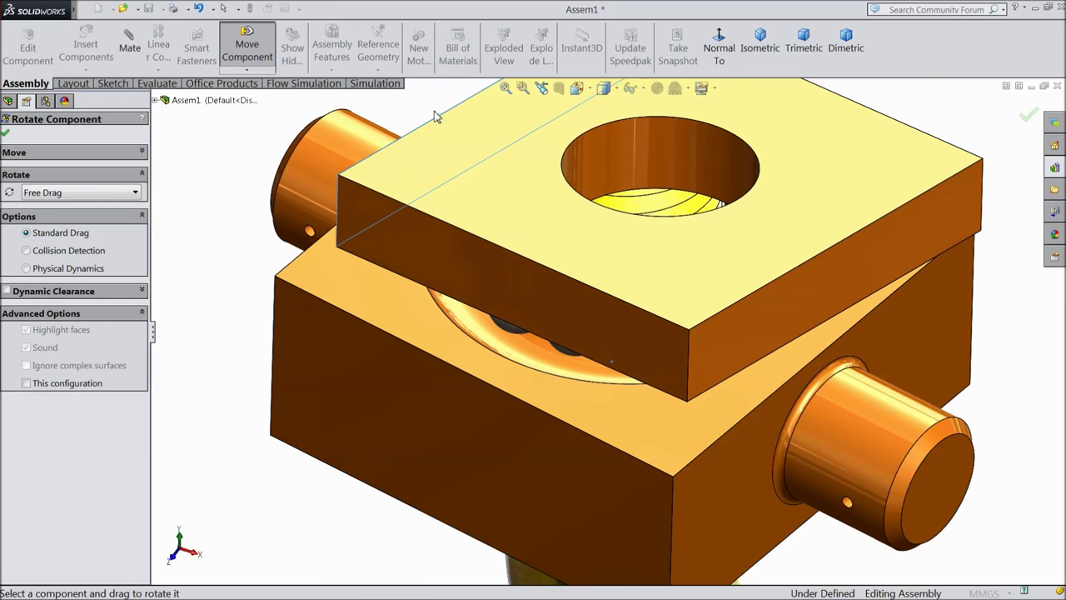
{"action": "left_click", "coordinate": [5, 134]}
{"action": "scroll", "coordinate": [616, 333], "scroll_direction": "up", "scroll_amount": 3}
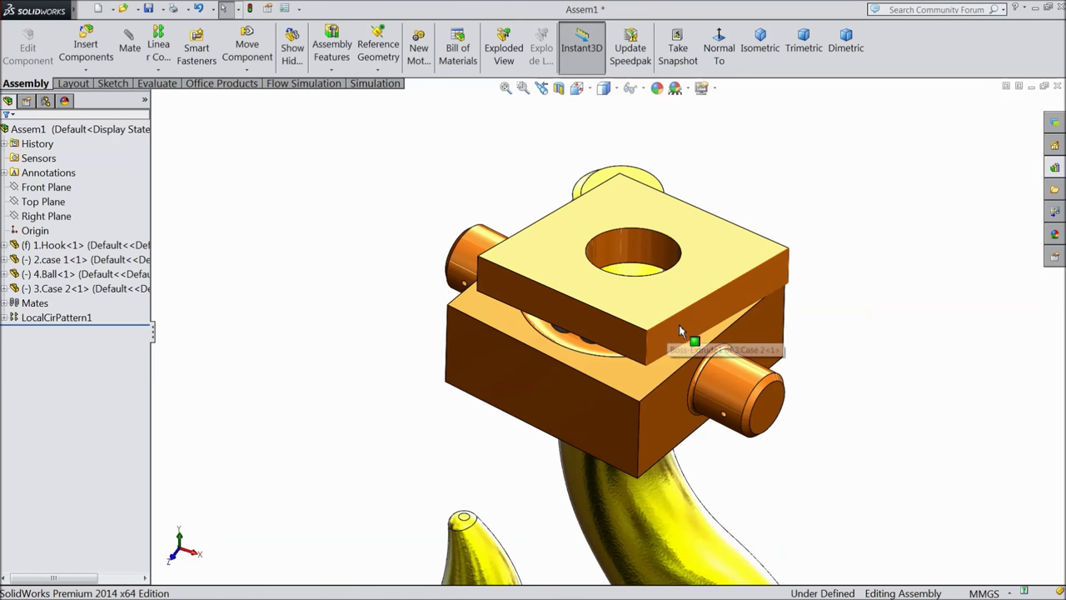
Step: Mate the Case 2 plate coincident with the lower case's front face
{"action": "left_click_drag", "start_coordinate": [678, 330], "coordinate": [663, 327]}
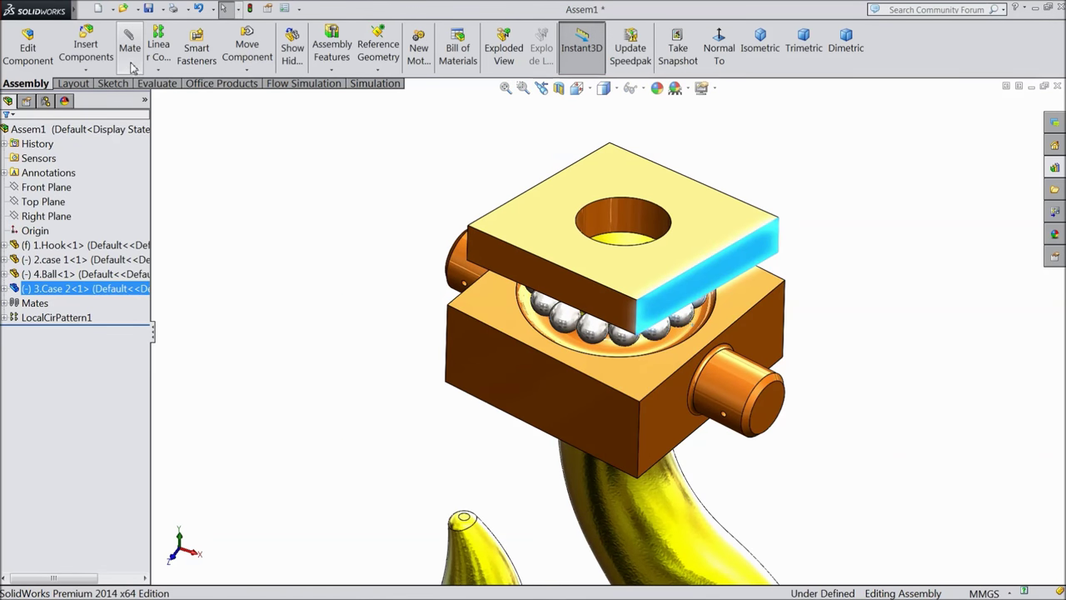
{"action": "left_click", "coordinate": [666, 408]}
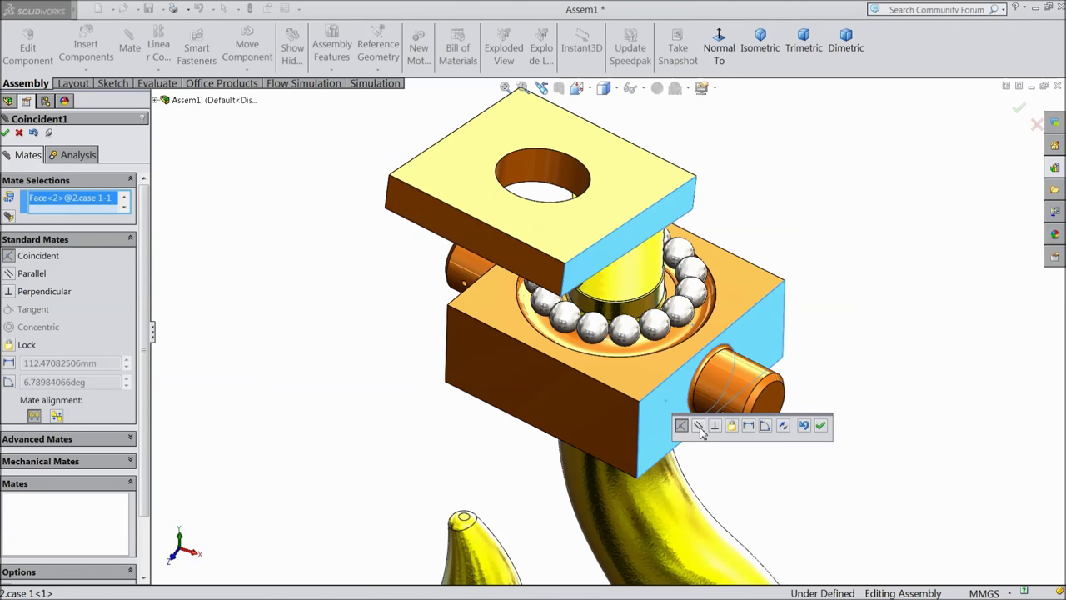
{"action": "middle_click_drag", "start_coordinate": [479, 406], "coordinate": [524, 373]}
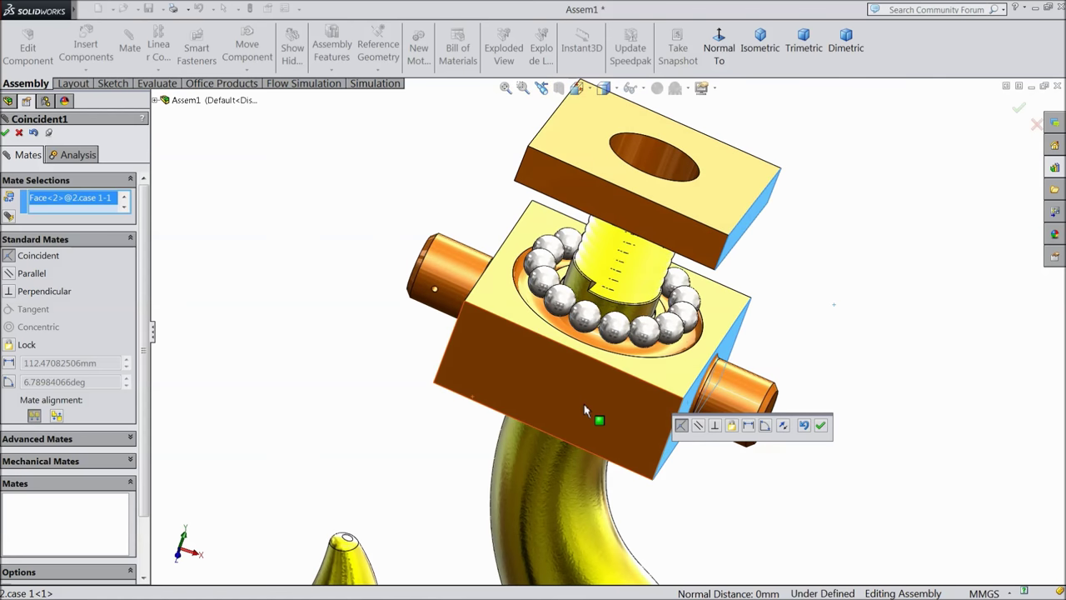
{"action": "left_click", "coordinate": [821, 427]}
{"action": "scroll", "coordinate": [662, 428], "scroll_direction": "up", "scroll_amount": 3}
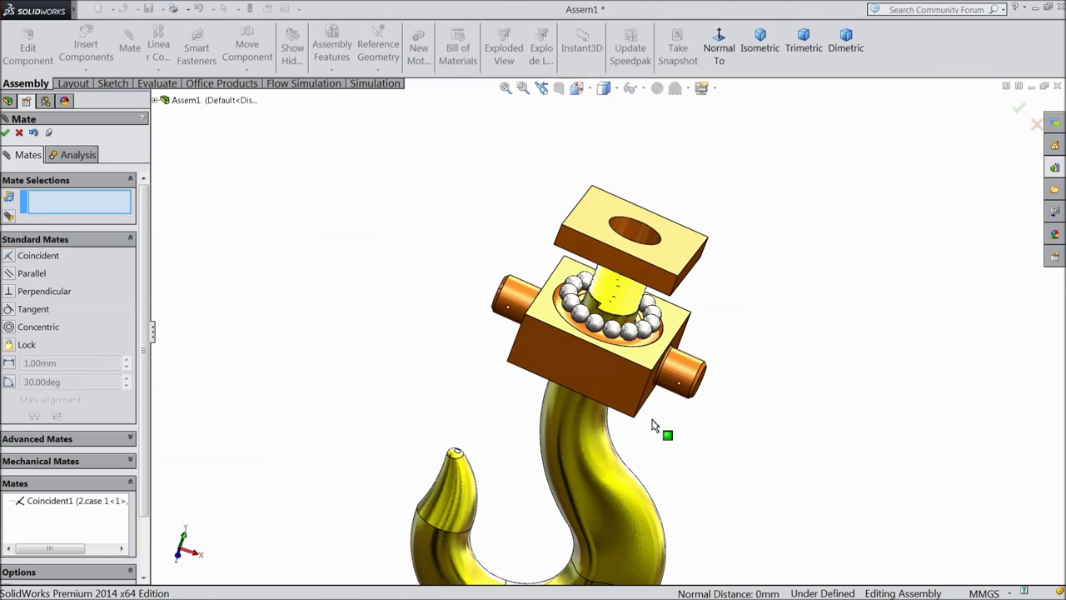
{"action": "middle_click_drag", "start_coordinate": [662, 428], "coordinate": [593, 383]}
{"action": "scroll", "coordinate": [650, 316], "scroll_direction": "up", "scroll_amount": 5}
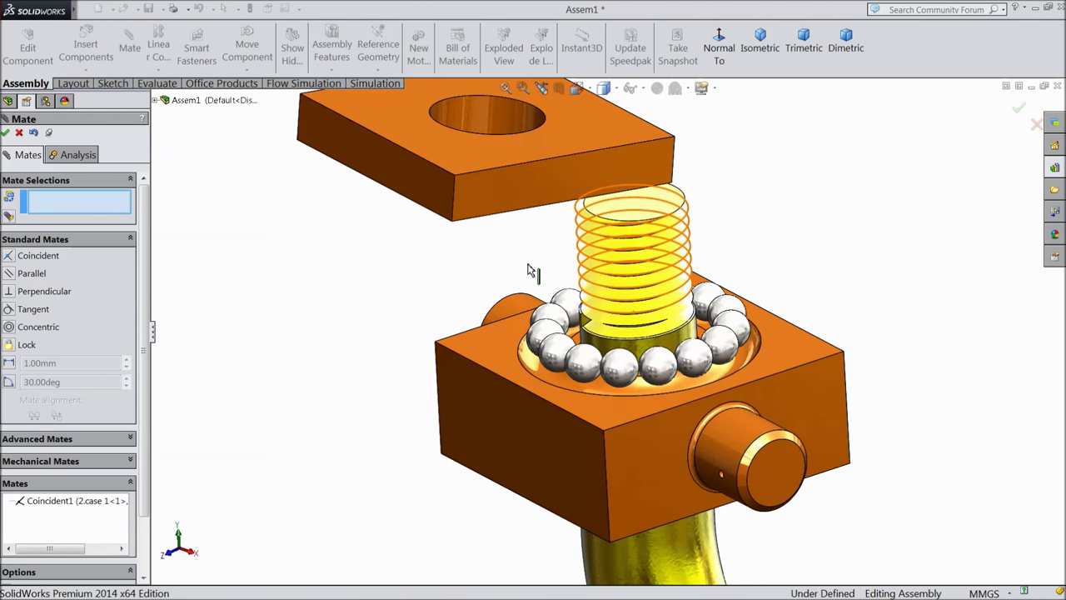
Step: Try a concentric mate between the plate's hole and the hook shaft
{"action": "left_click", "coordinate": [497, 133]}
{"action": "scroll", "coordinate": [652, 312], "scroll_direction": "down", "scroll_amount": 3}
{"action": "left_click", "coordinate": [666, 348]}
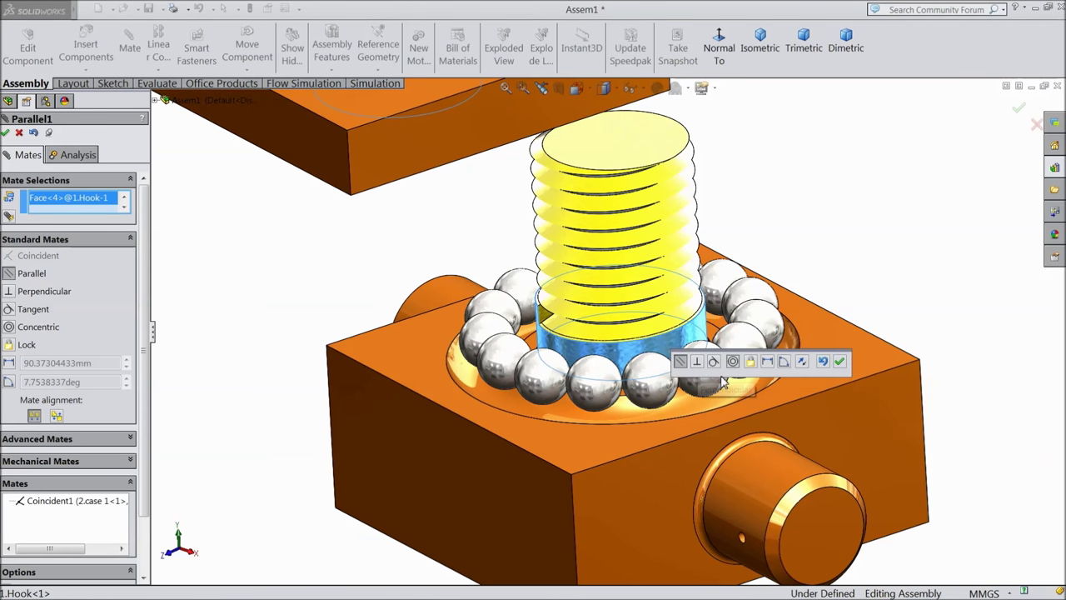
{"action": "left_click", "coordinate": [733, 361]}
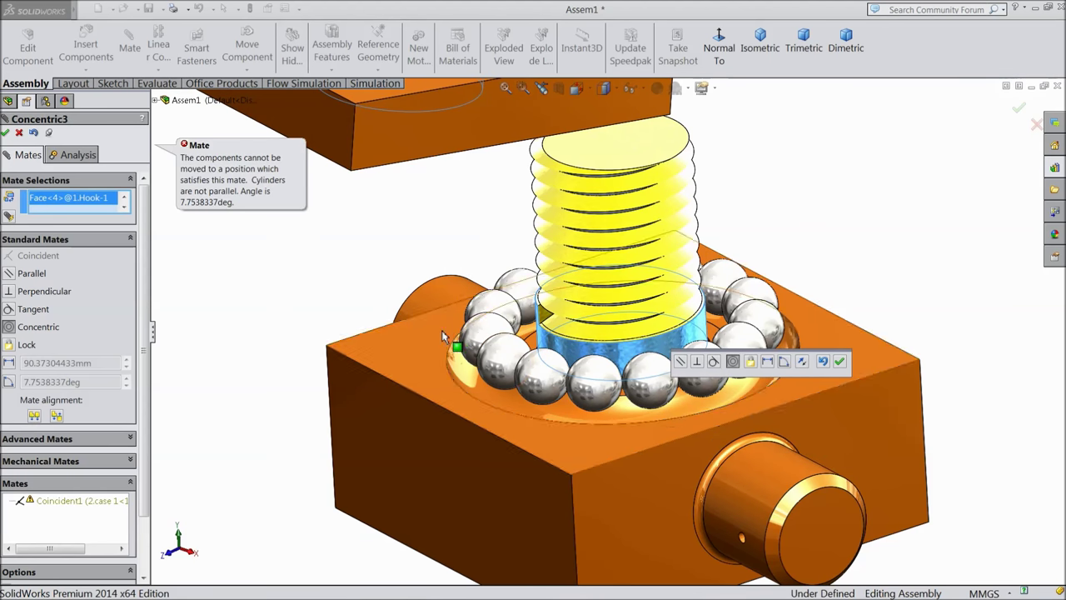
{"action": "scroll", "coordinate": [441, 325], "scroll_direction": "up", "scroll_amount": 3}
{"action": "mouse_move", "coordinate": [441, 325]}
{"action": "middle_mouse_down"}
{"action": "mouse_move", "coordinate": [417, 343]}
{"action": "mouse_move", "coordinate": [424, 312]}
{"action": "middle_mouse_up"}
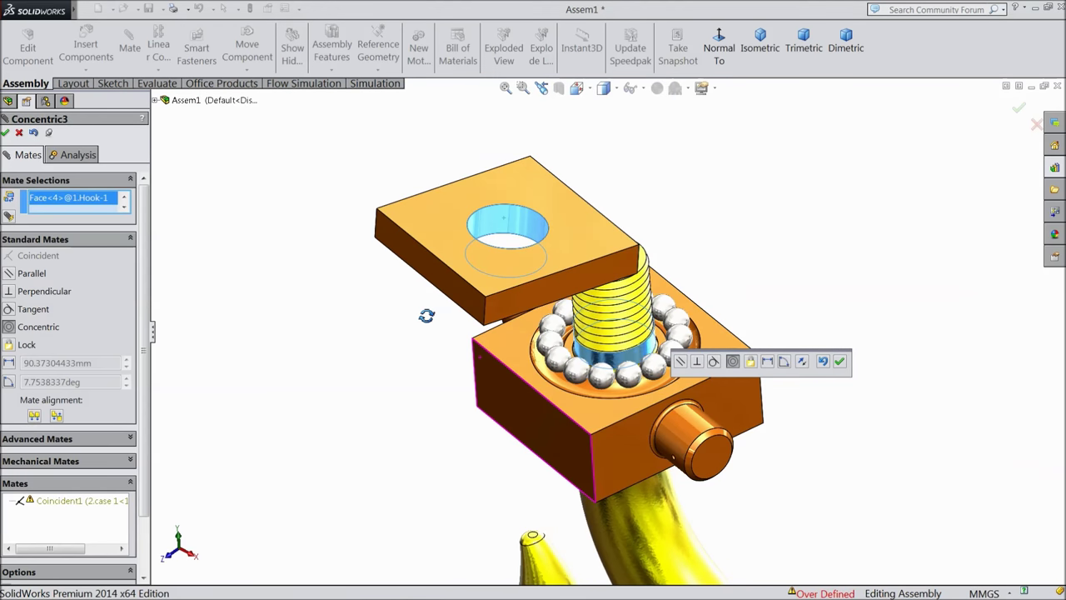
Step: Clear the mate selections, lift the plate away, and cancel the failing mate
{"action": "right_click", "coordinate": [79, 206]}
{"action": "left_click", "coordinate": [104, 212]}
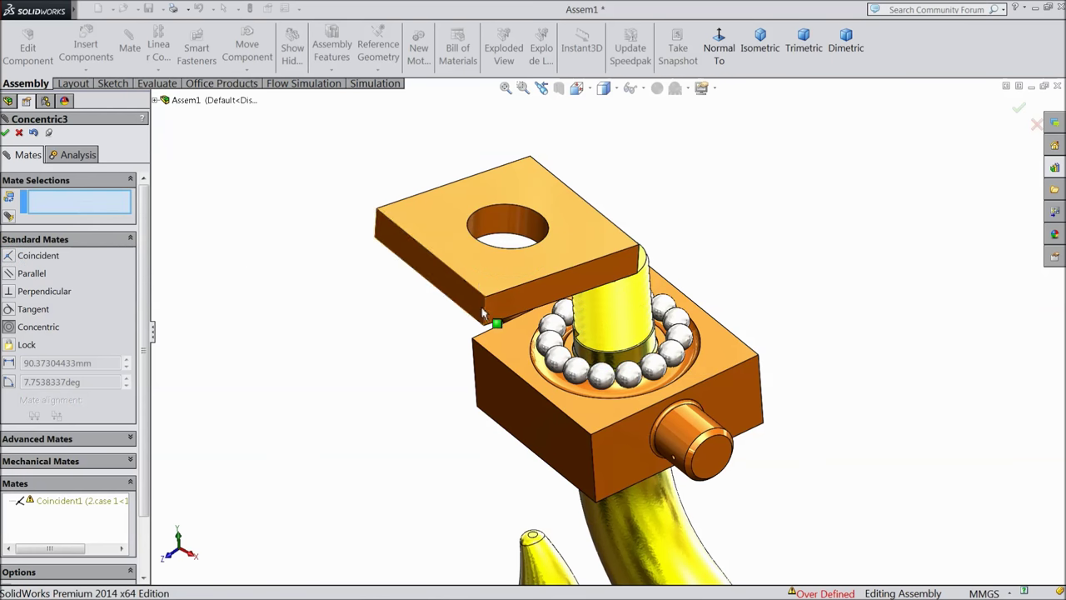
{"action": "scroll", "coordinate": [594, 300], "scroll_direction": "up", "scroll_amount": 3}
{"action": "left_click_drag", "start_coordinate": [594, 300], "coordinate": [588, 289]}
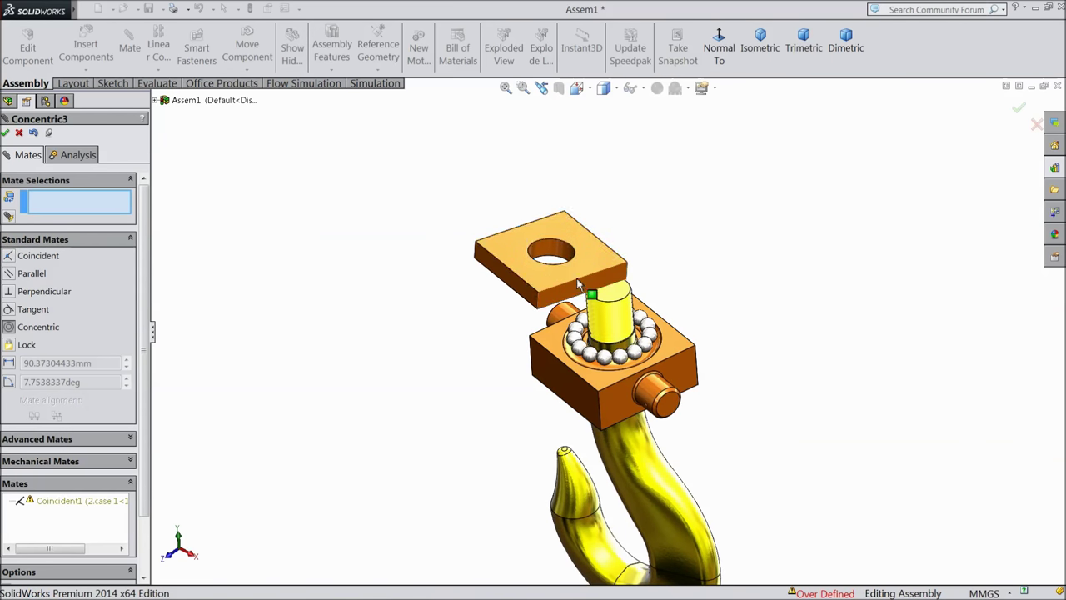
{"action": "mouse_move", "coordinate": [516, 352]}
{"action": "middle_mouse_down"}
{"action": "mouse_move", "coordinate": [464, 287]}
{"action": "mouse_move", "coordinate": [462, 255]}
{"action": "mouse_move", "coordinate": [491, 302]}
{"action": "middle_mouse_up"}
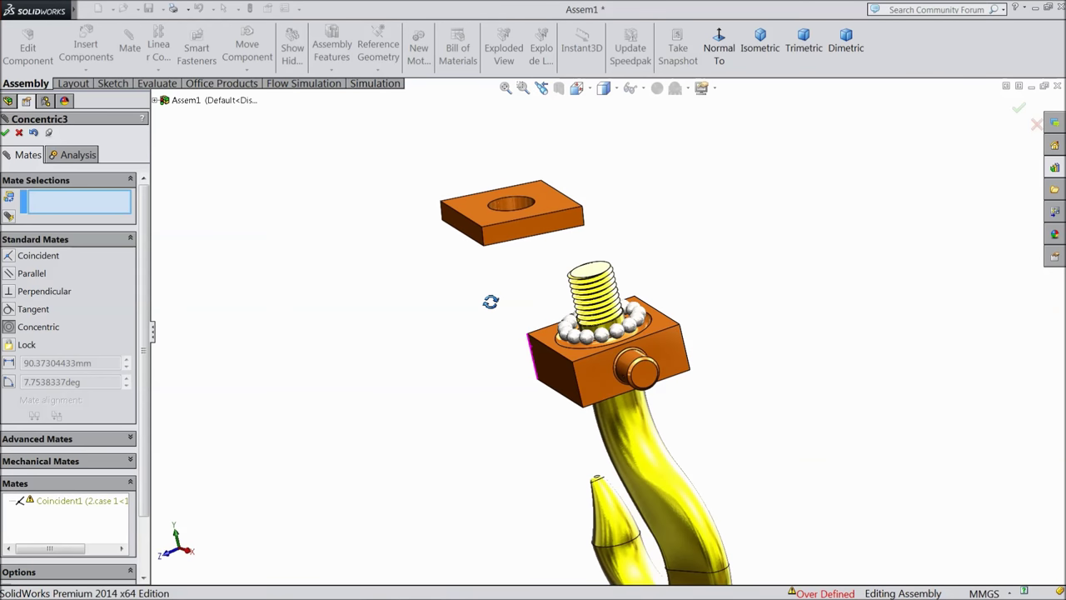
{"action": "left_click", "coordinate": [19, 134]}
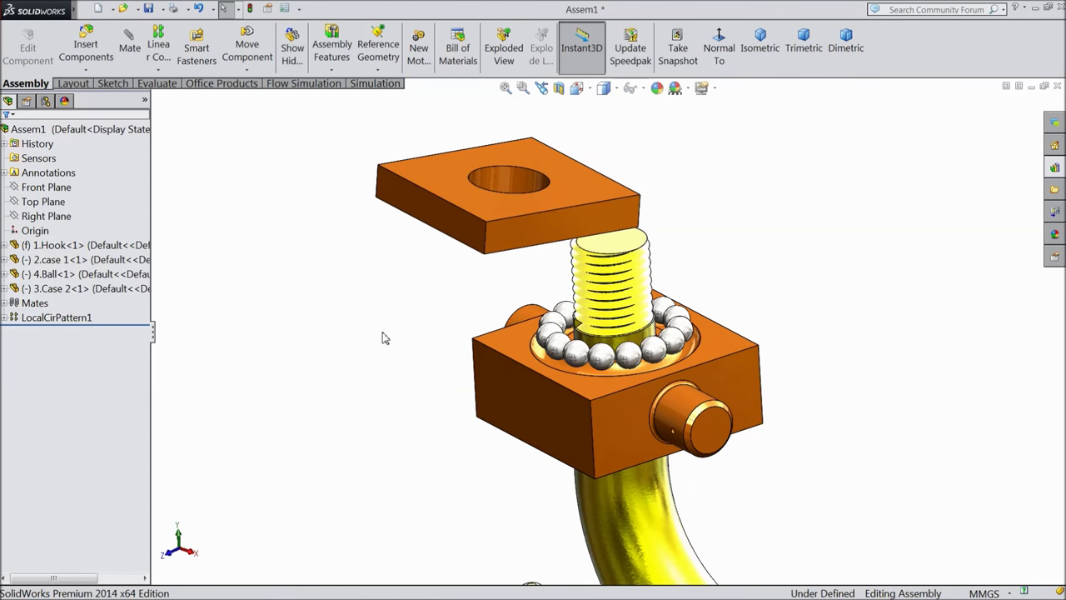
Step: Begin a mate on the hook shaft face, then abandon the parallel mate attempt
{"action": "left_click", "coordinate": [142, 63]}
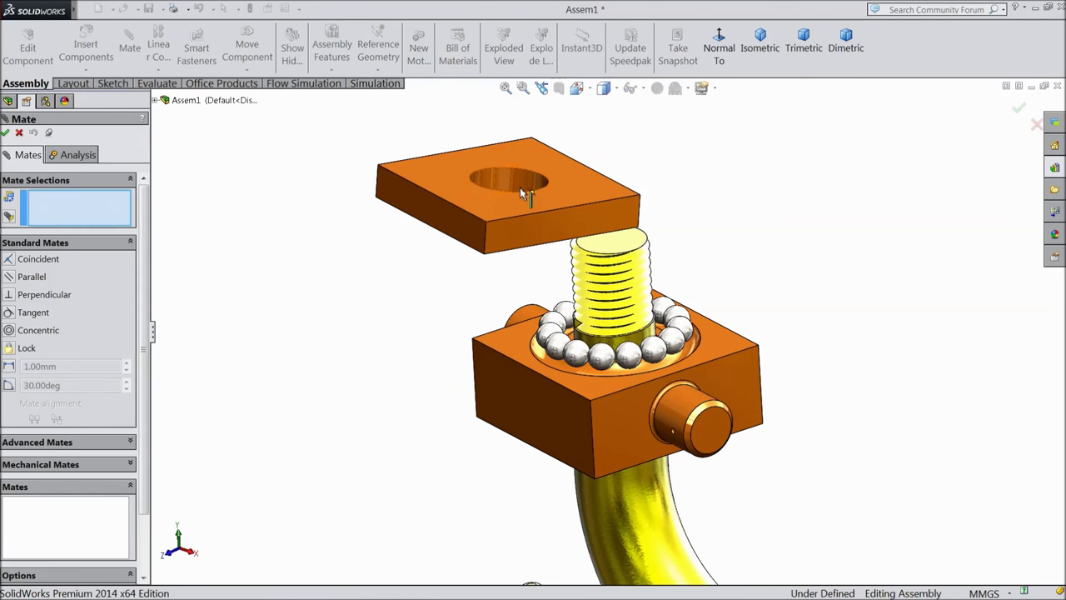
{"action": "left_click", "coordinate": [639, 345]}
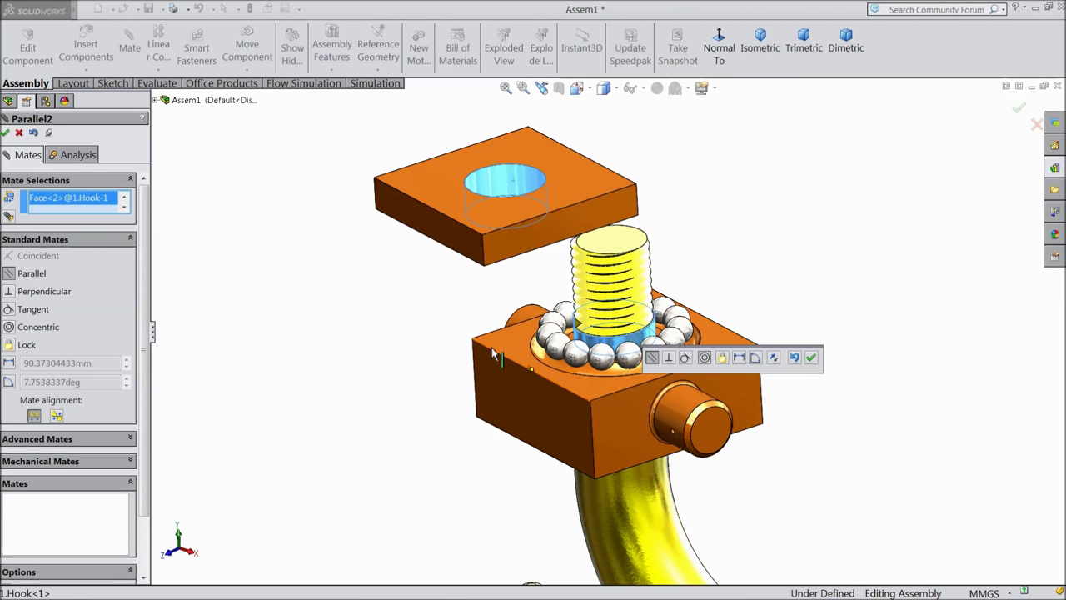
{"action": "scroll", "coordinate": [428, 249], "scroll_direction": "up", "scroll_amount": 5}
{"action": "mouse_move", "coordinate": [428, 250]}
{"action": "middle_mouse_down"}
{"action": "mouse_move", "coordinate": [437, 423]}
{"action": "mouse_move", "coordinate": [436, 221]}
{"action": "middle_mouse_up"}
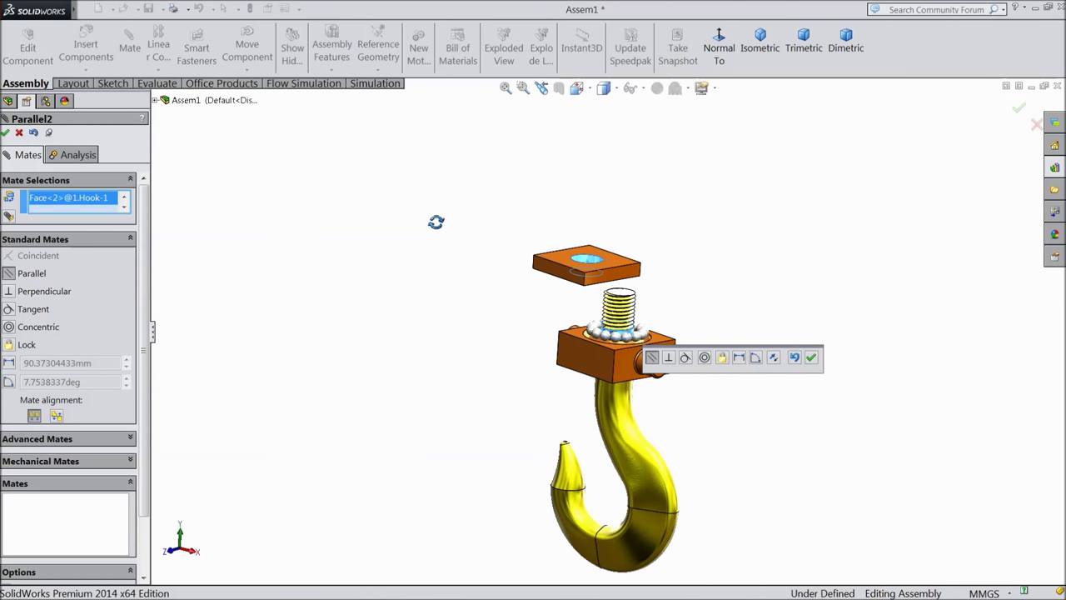
{"action": "left_click", "coordinate": [19, 132]}
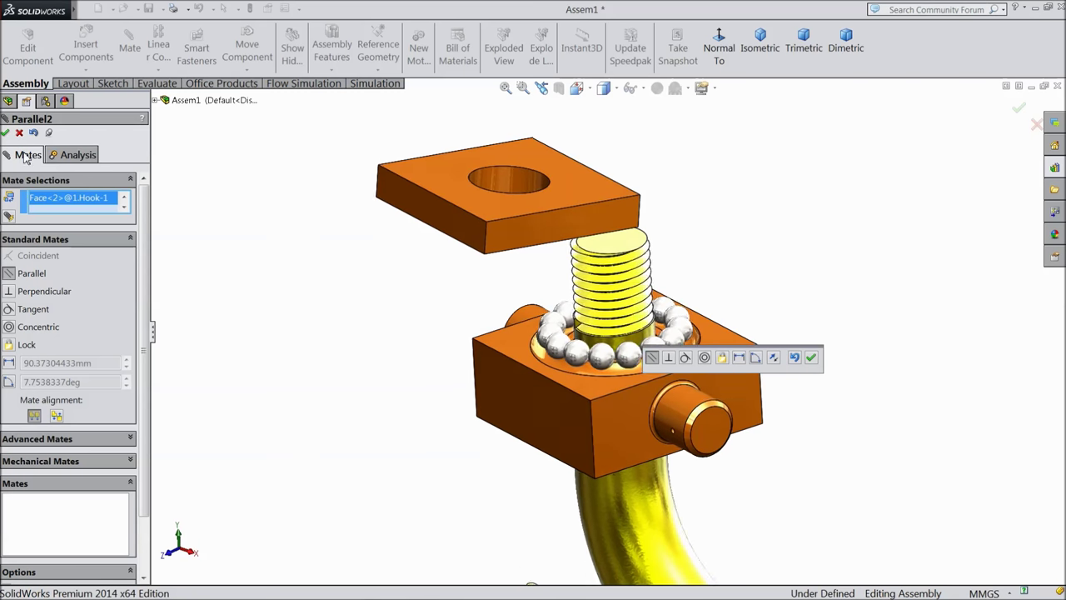
Step: Delete the Coincident1 mate from the Mates folder and confirm with Yes
{"action": "left_click", "coordinate": [25, 317]}
{"action": "left_click", "coordinate": [4, 302]}
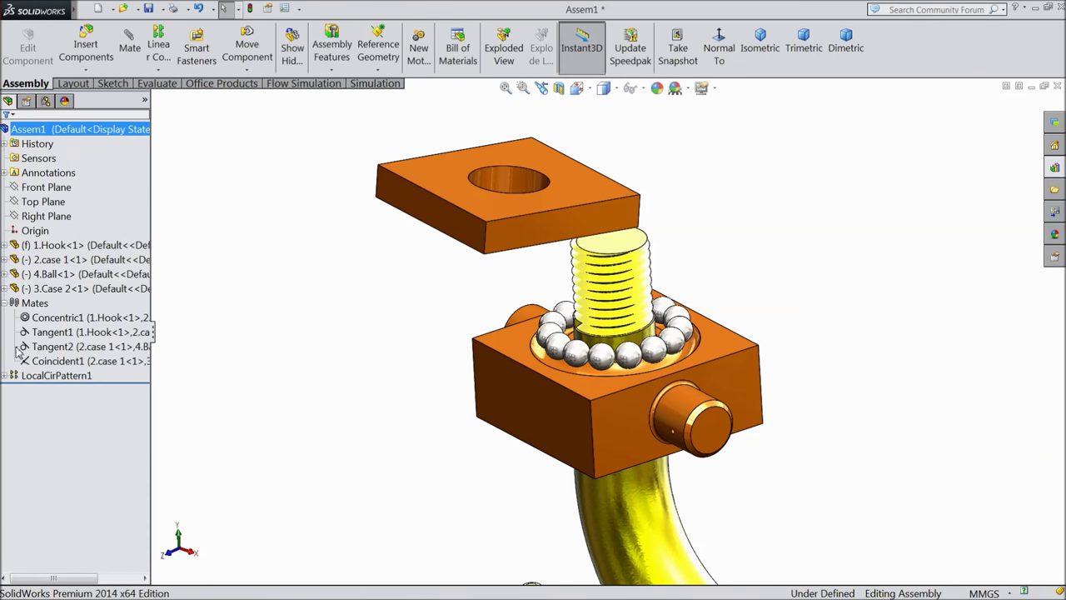
{"action": "left_click", "coordinate": [50, 361]}
{"action": "right_click", "coordinate": [30, 366]}
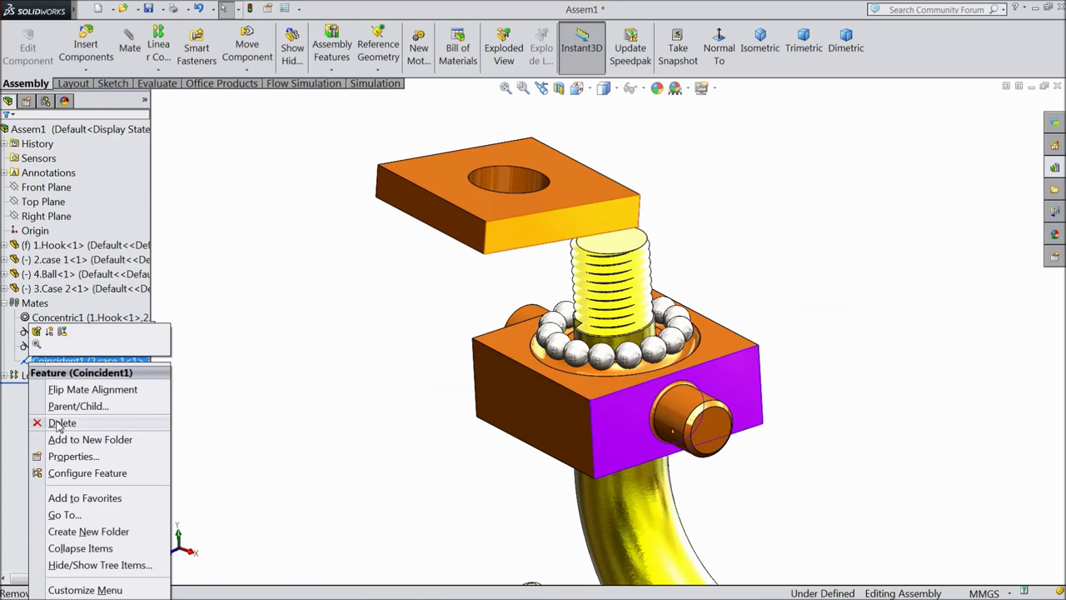
{"action": "left_click", "coordinate": [54, 419]}
{"action": "left_click", "coordinate": [605, 223]}
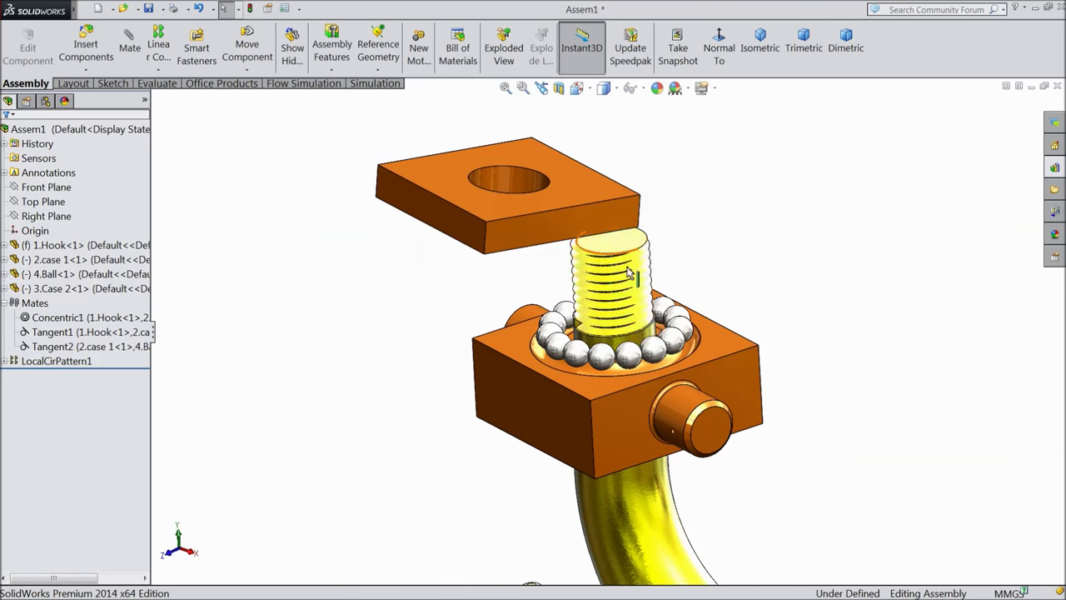
Step: Select the hook shaft face and start a new mate with it
{"action": "scroll", "coordinate": [633, 333], "scroll_direction": "down", "scroll_amount": 3}
{"action": "scroll", "coordinate": [625, 358], "scroll_direction": "down", "scroll_amount": 3}
{"action": "left_click", "coordinate": [625, 370]}
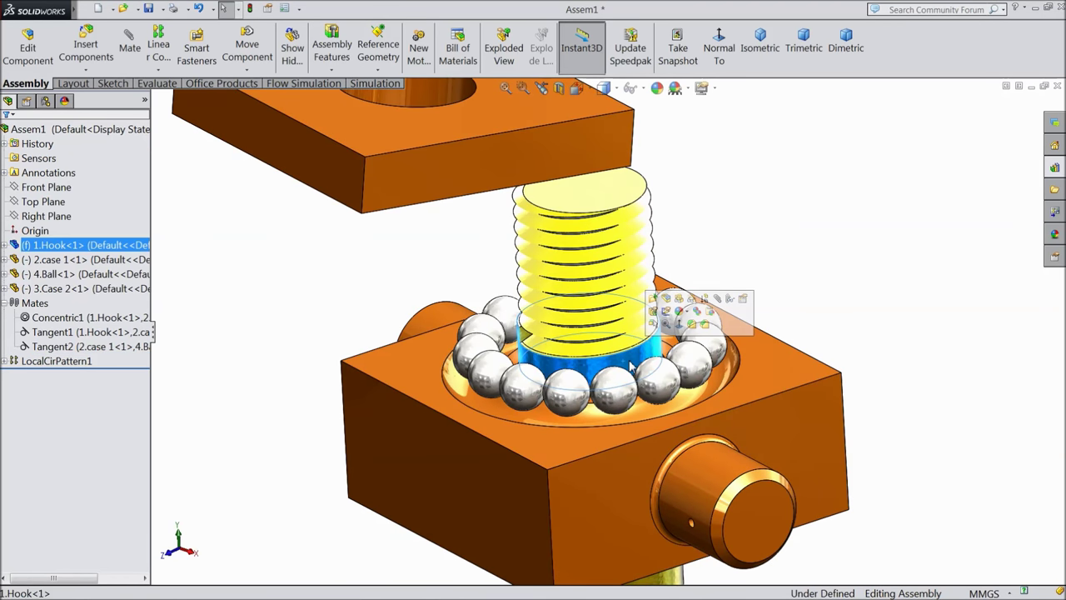
{"action": "scroll", "coordinate": [633, 368], "scroll_direction": "up", "scroll_amount": 3}
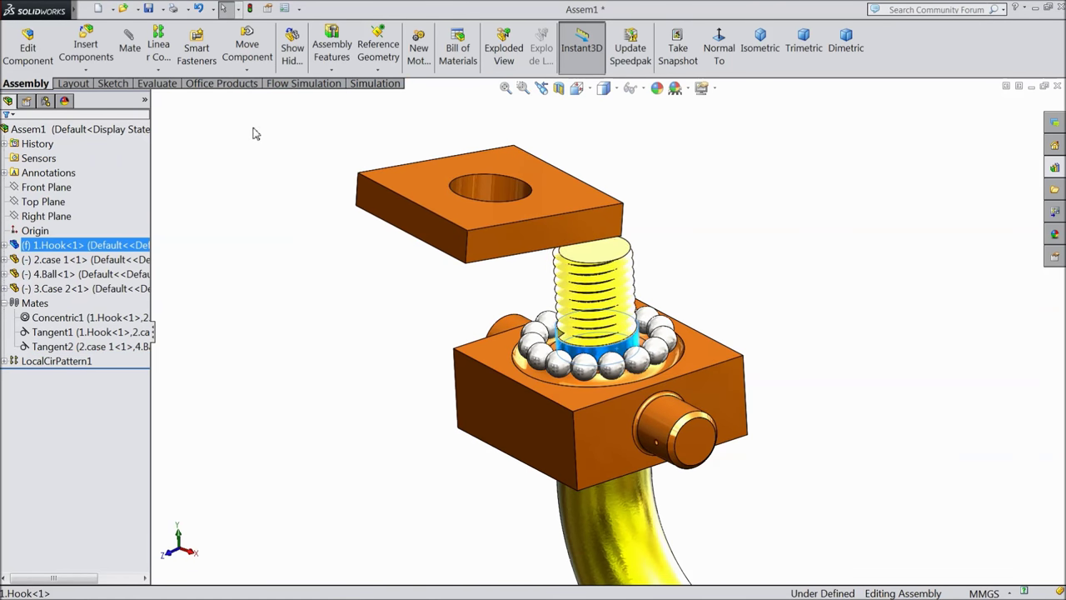
{"action": "left_click", "coordinate": [129, 46]}
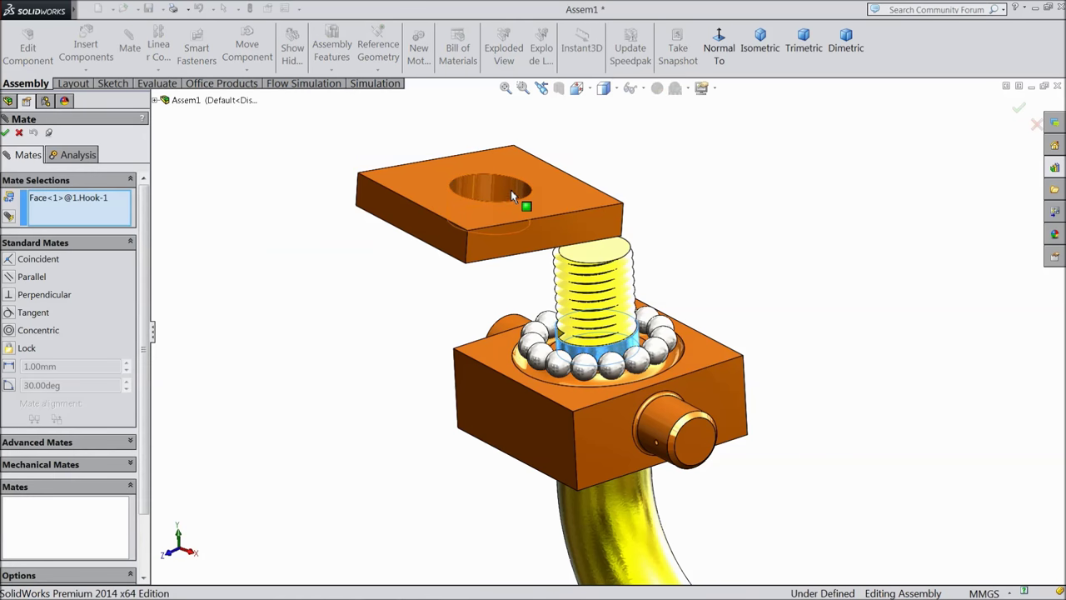
Step: Mate the top plate's hole concentric with the hook shaft and test its slide along the axis
{"action": "left_click", "coordinate": [511, 196]}
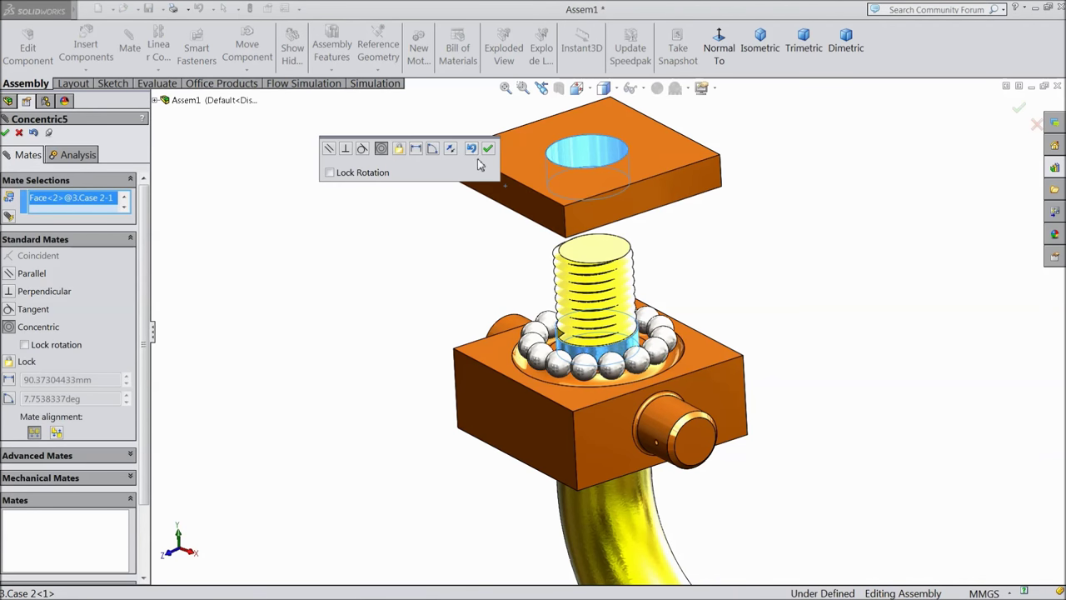
{"action": "left_click", "coordinate": [487, 150]}
{"action": "scroll", "coordinate": [622, 218], "scroll_direction": "down", "scroll_amount": 3}
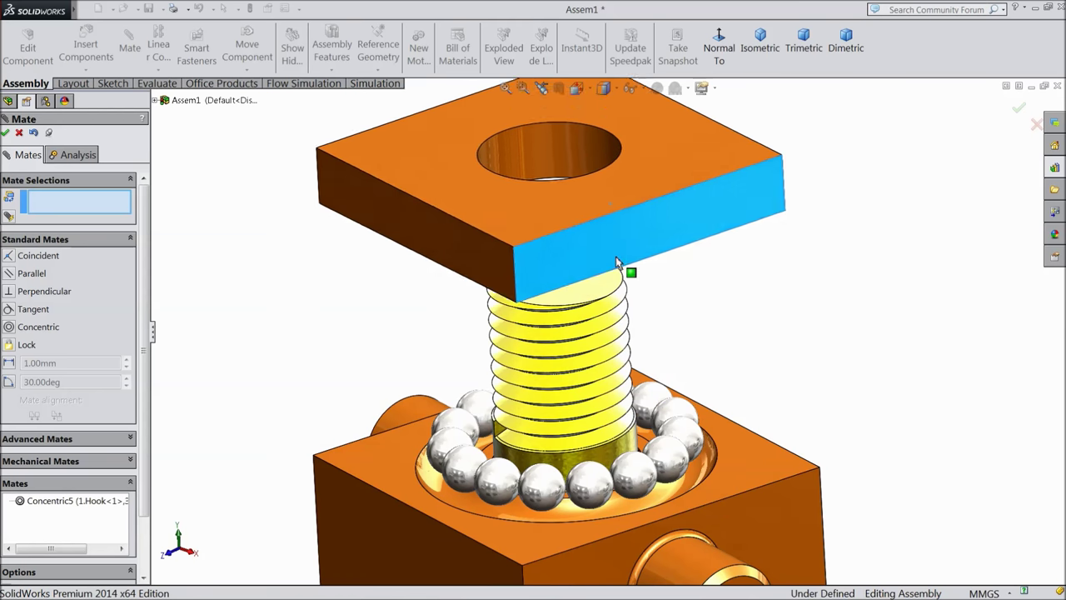
{"action": "scroll", "coordinate": [629, 421], "scroll_direction": "down", "scroll_amount": 2}
{"action": "left_click_drag", "start_coordinate": [628, 421], "coordinate": [620, 450]}
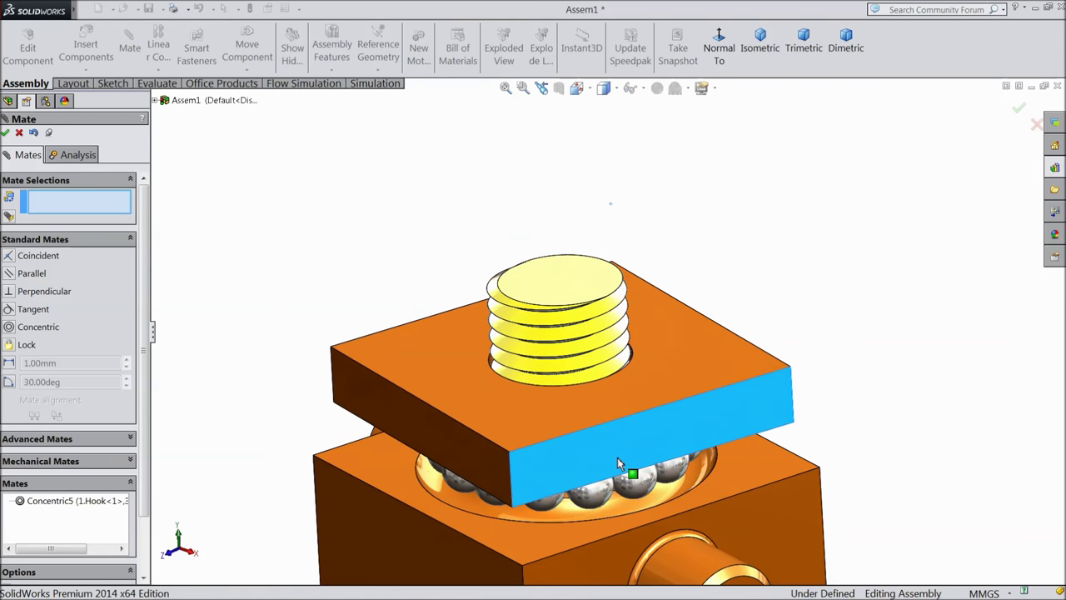
{"action": "middle_click_drag", "start_coordinate": [639, 506], "coordinate": [590, 442]}
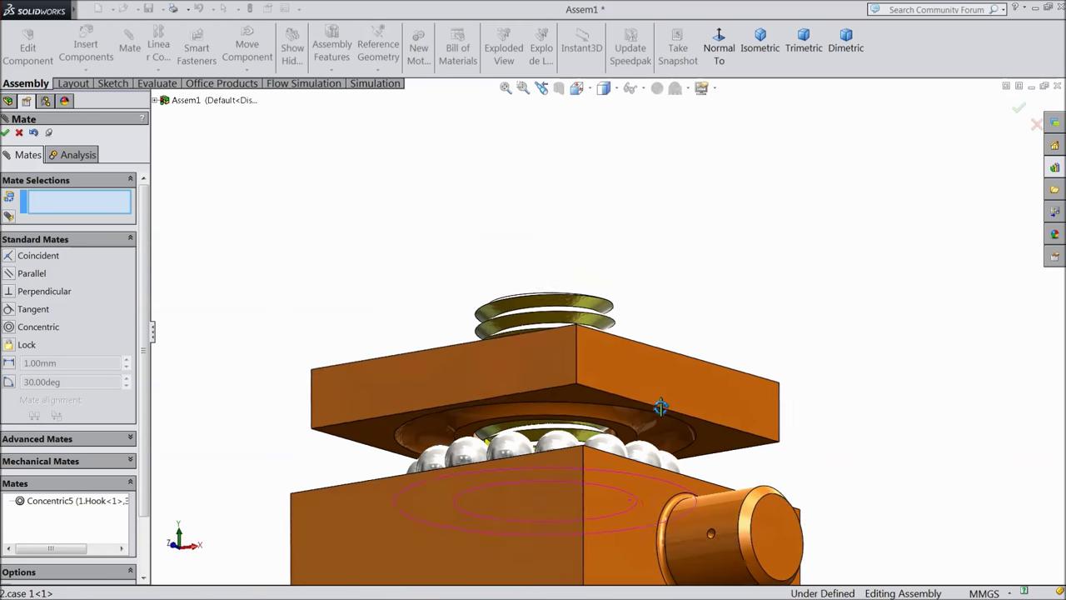
{"action": "scroll", "coordinate": [476, 462], "scroll_direction": "down", "scroll_amount": 3}
Step: Add a Tangent mate between a ball and the plate's recessed underside
{"action": "left_click", "coordinate": [503, 483]}
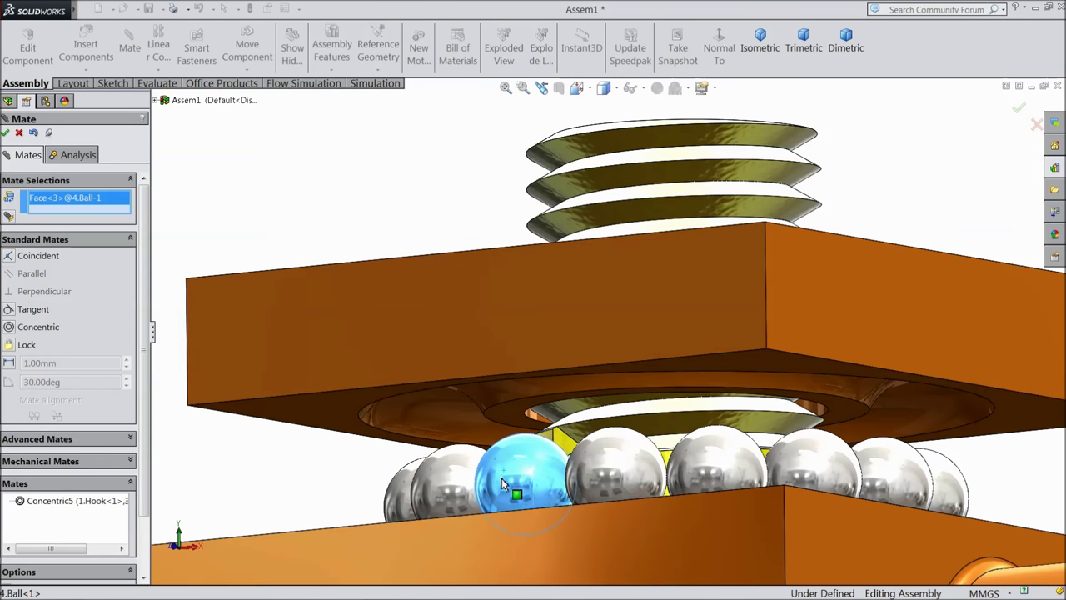
{"action": "left_click", "coordinate": [444, 418]}
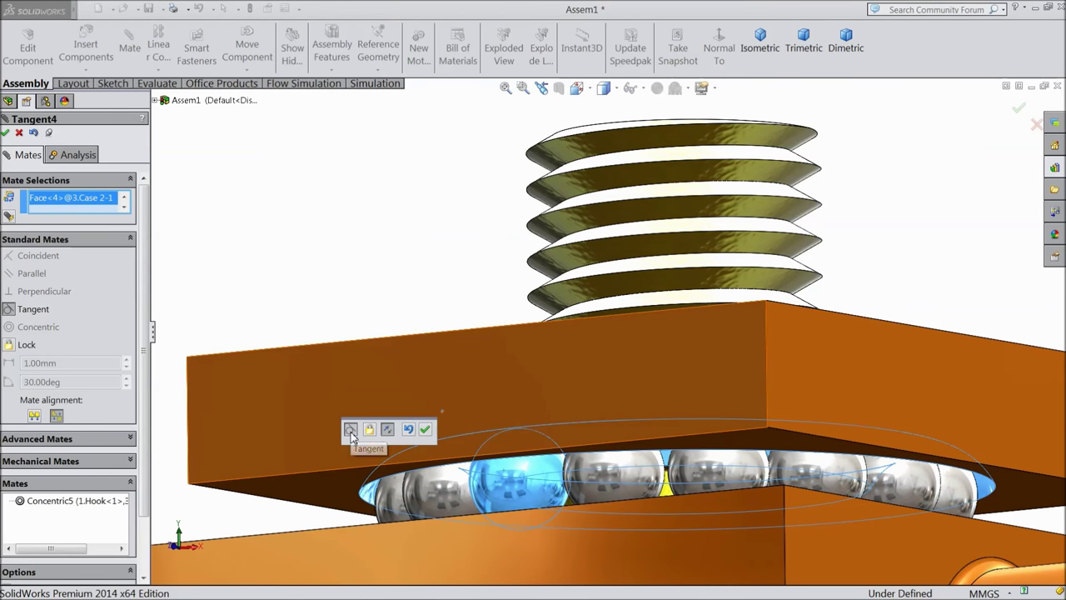
{"action": "left_click", "coordinate": [427, 429]}
Step: Make the top plate's side face parallel to the lower case block's side face
{"action": "scroll", "coordinate": [426, 429], "scroll_direction": "up", "scroll_amount": 5}
{"action": "mouse_move", "coordinate": [436, 411]}
{"action": "middle_mouse_down"}
{"action": "mouse_move", "coordinate": [486, 317]}
{"action": "mouse_move", "coordinate": [481, 352]}
{"action": "mouse_move", "coordinate": [542, 388]}
{"action": "middle_mouse_up"}
{"action": "left_click", "coordinate": [543, 389]}
{"action": "scroll", "coordinate": [542, 388], "scroll_direction": "up", "scroll_amount": 5}
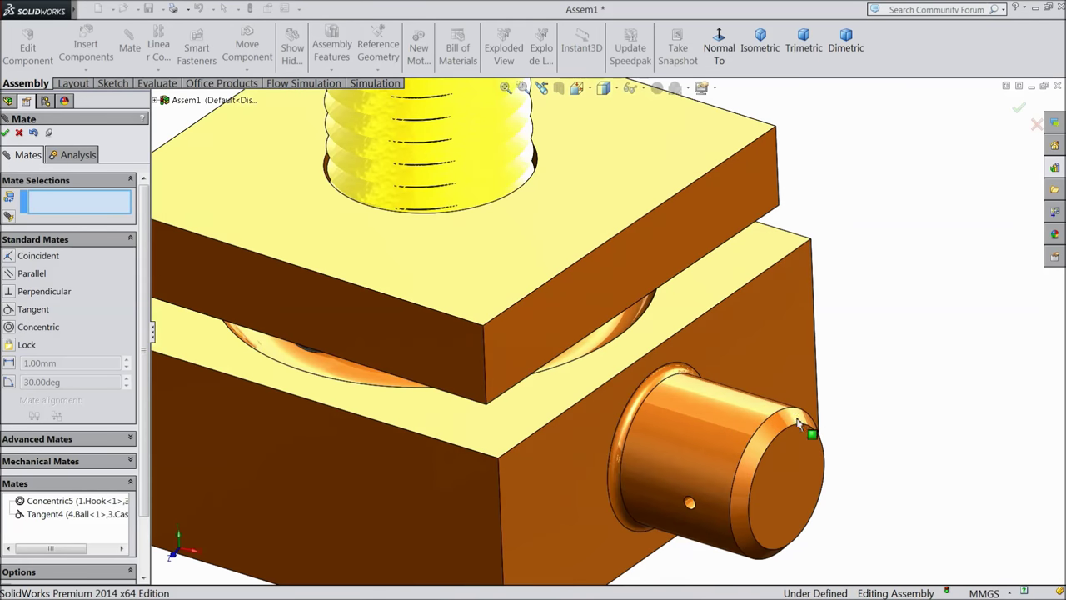
{"action": "left_click", "coordinate": [538, 342]}
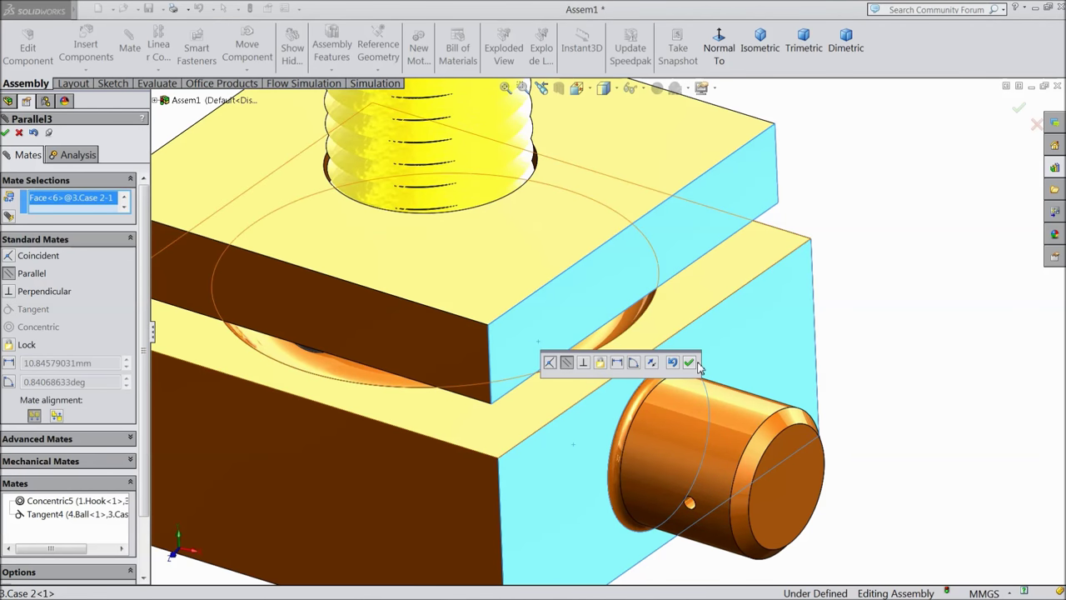
{"action": "left_click", "coordinate": [690, 363]}
Step: Close Mate and rotate the case block and plate around the hook shaft
{"action": "scroll", "coordinate": [559, 390], "scroll_direction": "up", "scroll_amount": 5}
{"action": "scroll", "coordinate": [566, 408], "scroll_direction": "up", "scroll_amount": 4}
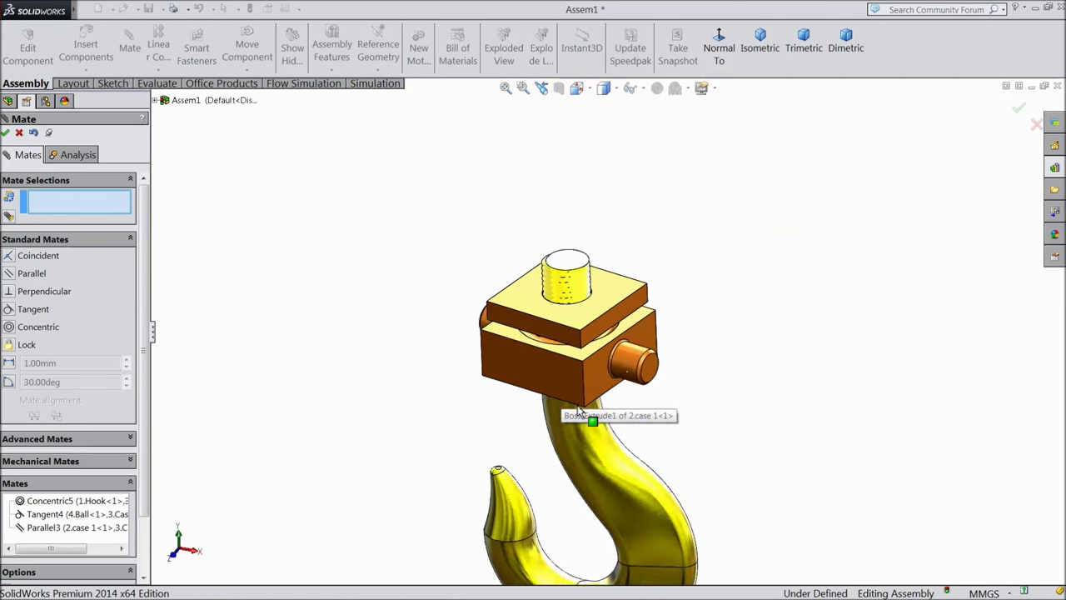
{"action": "middle_click_drag", "start_coordinate": [574, 428], "coordinate": [614, 408]}
{"action": "scroll", "coordinate": [623, 369], "scroll_direction": "down", "scroll_amount": 3}
{"action": "left_click", "coordinate": [5, 134]}
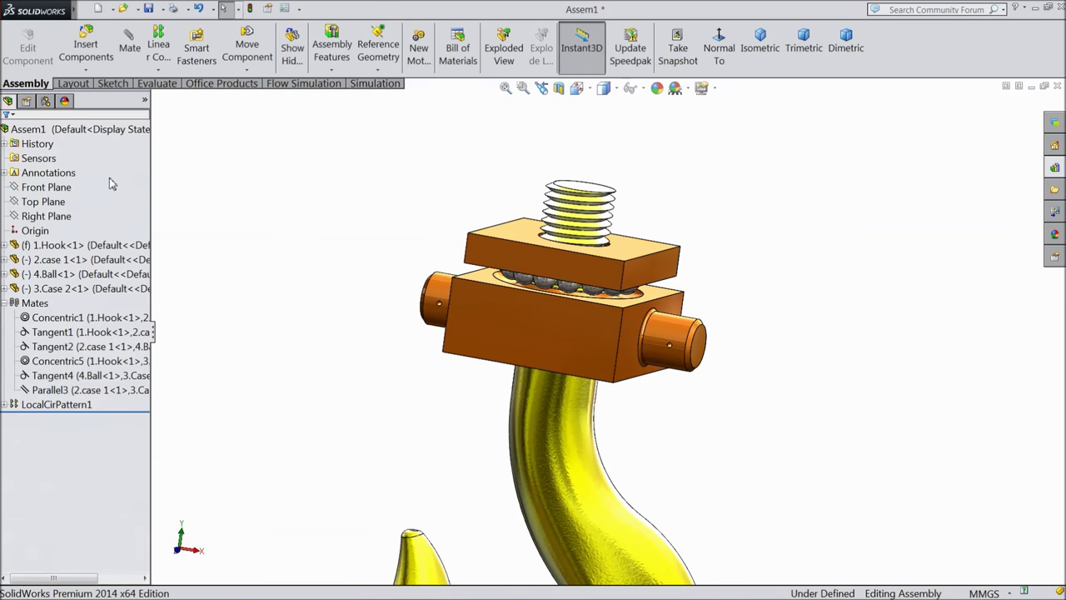
{"action": "mouse_move", "coordinate": [613, 350]}
{"action": "left_mouse_down"}
{"action": "mouse_move", "coordinate": [650, 337]}
{"action": "mouse_move", "coordinate": [617, 338]}
{"action": "mouse_move", "coordinate": [598, 358]}
{"action": "mouse_move", "coordinate": [543, 364]}
{"action": "mouse_move", "coordinate": [523, 354]}
{"action": "left_mouse_up"}
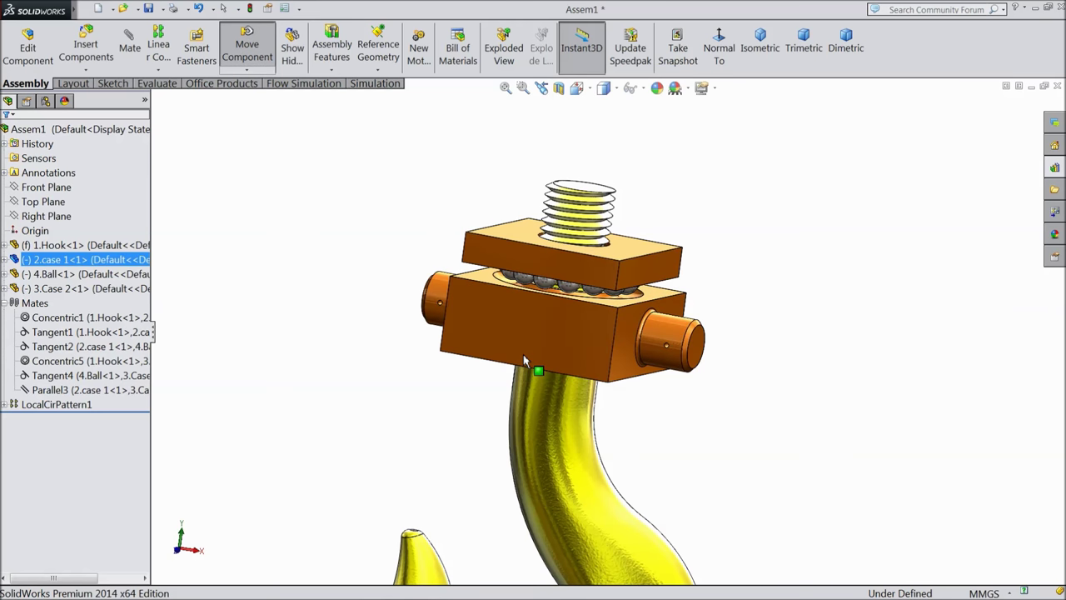
{"action": "left_click", "coordinate": [425, 359]}
{"action": "key", "text": "z"}
{"action": "middle_click_drag", "start_coordinate": [359, 280], "coordinate": [336, 328]}
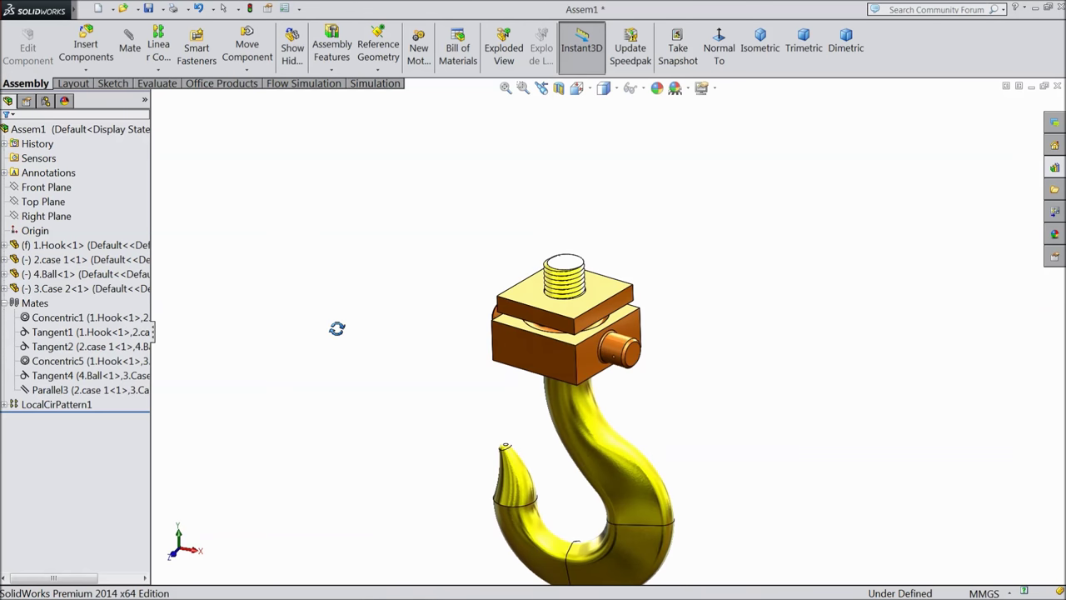
{"action": "scroll", "coordinate": [545, 387], "scroll_direction": "down", "scroll_amount": 3}
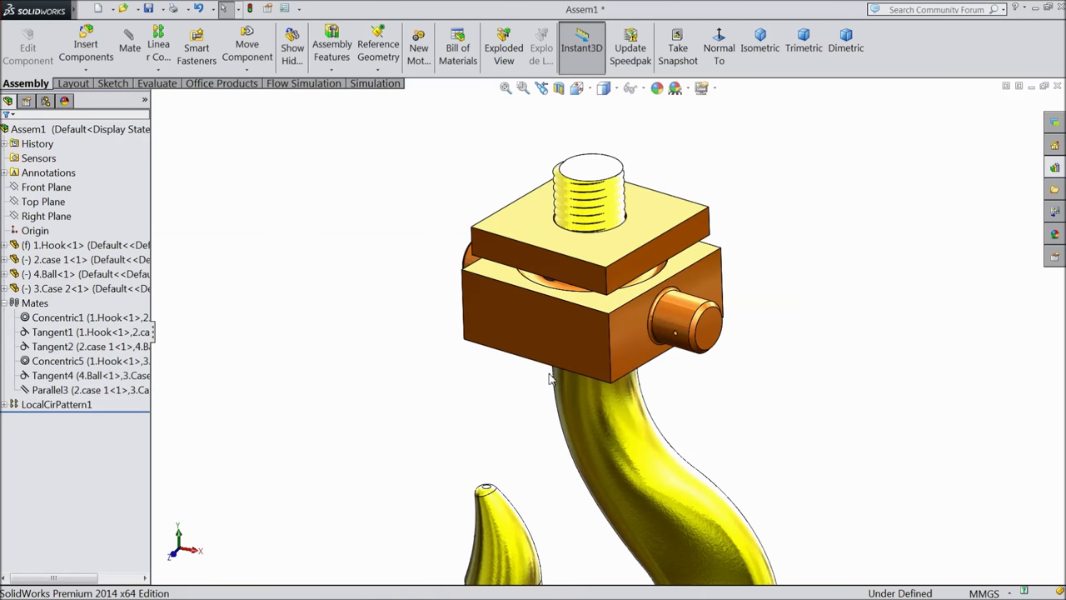
Step: Drag Hex Nut Style 1 ISO - 4032 from Toolbox ISO > Nuts > Hex Nuts into the assembly
{"action": "left_click", "coordinate": [1055, 169]}
{"action": "key", "text": "f"}
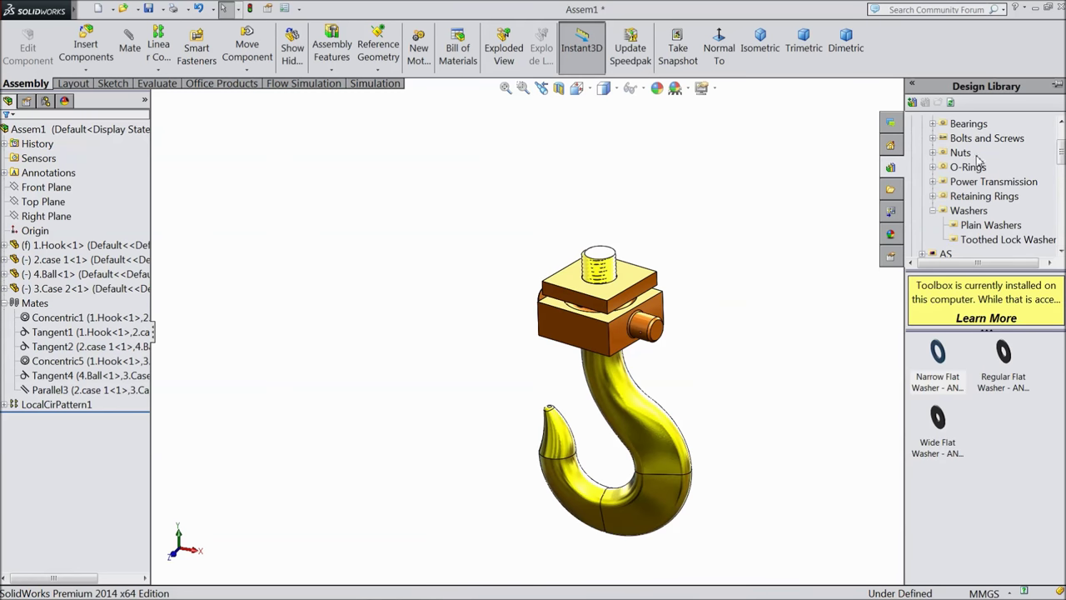
{"action": "scroll", "coordinate": [982, 162], "scroll_direction": "up", "scroll_amount": 2}
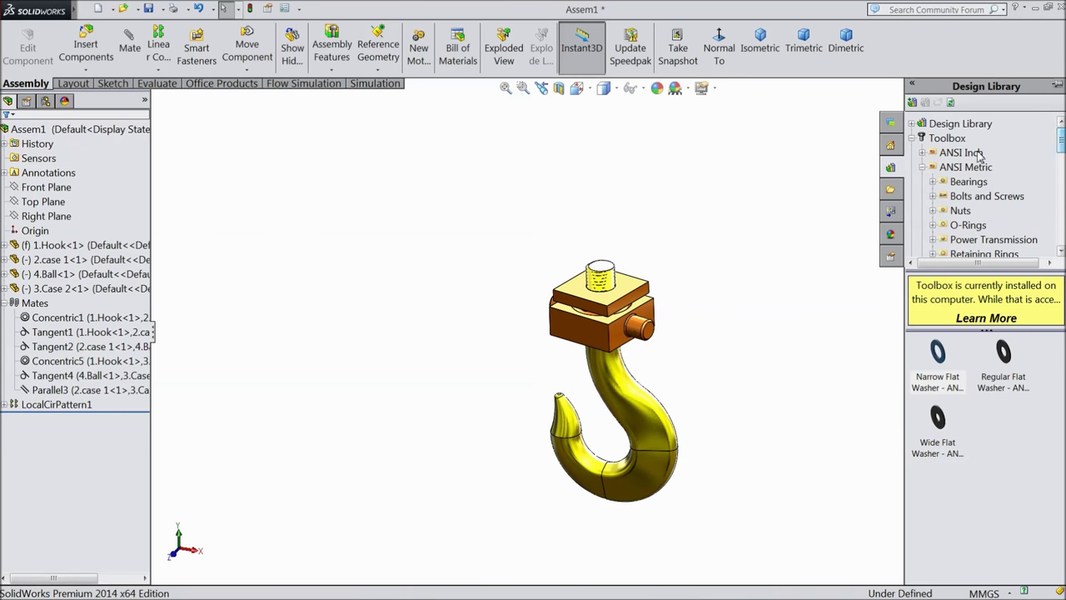
{"action": "left_click", "coordinate": [931, 168]}
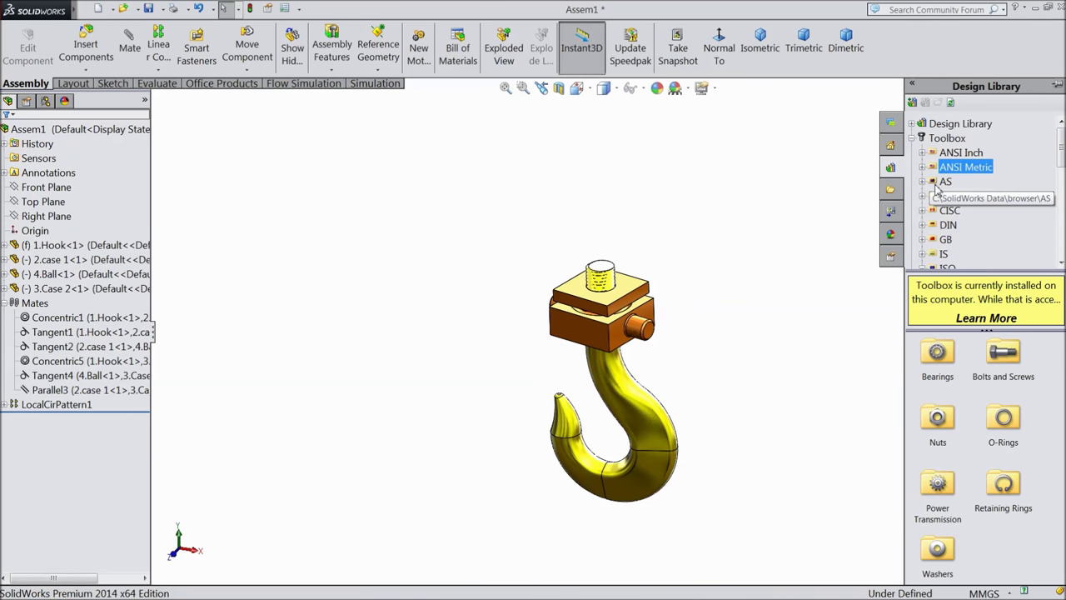
{"action": "scroll", "coordinate": [956, 247], "scroll_direction": "down", "scroll_amount": 1}
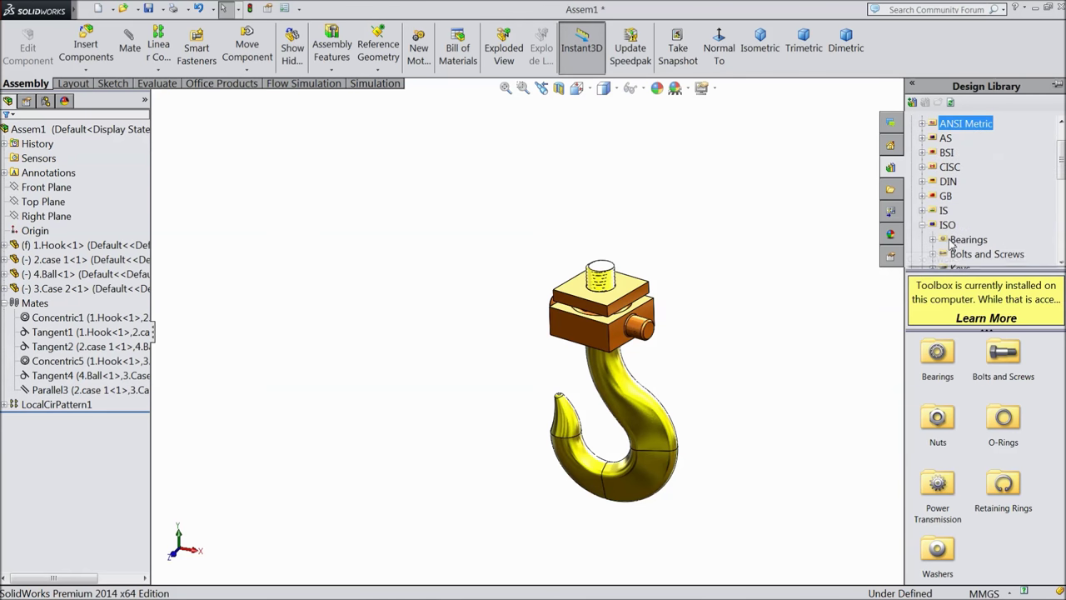
{"action": "left_click", "coordinate": [947, 223]}
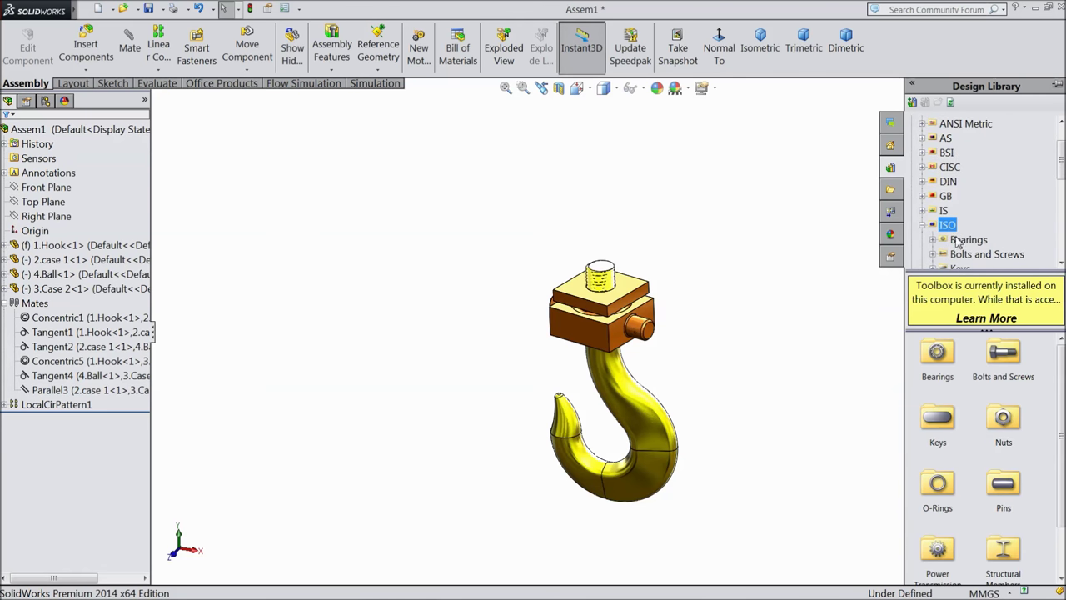
{"action": "double_click", "coordinate": [1005, 423]}
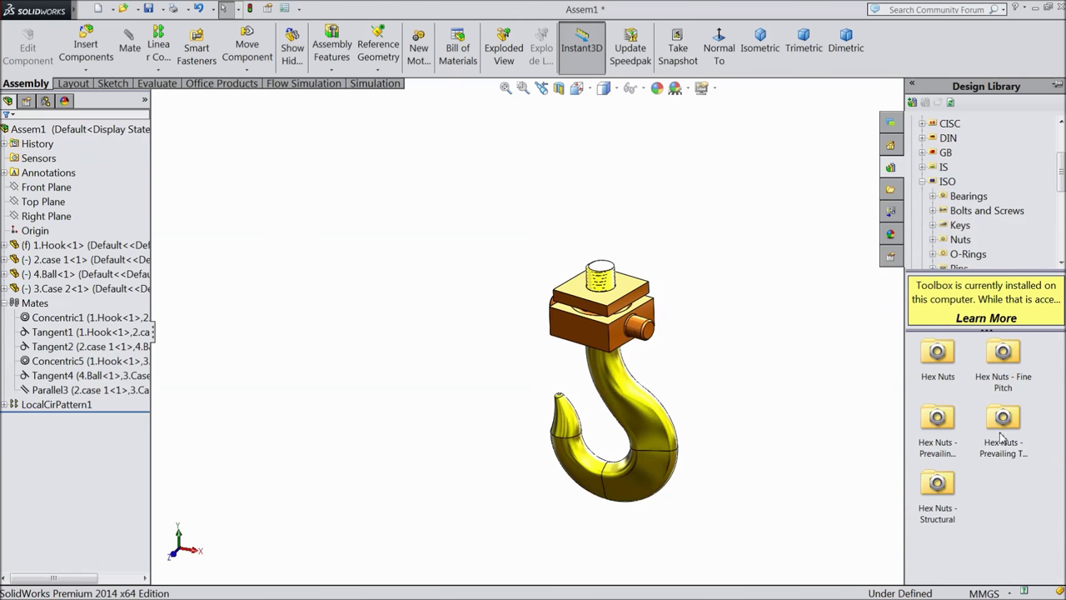
{"action": "double_click", "coordinate": [938, 353]}
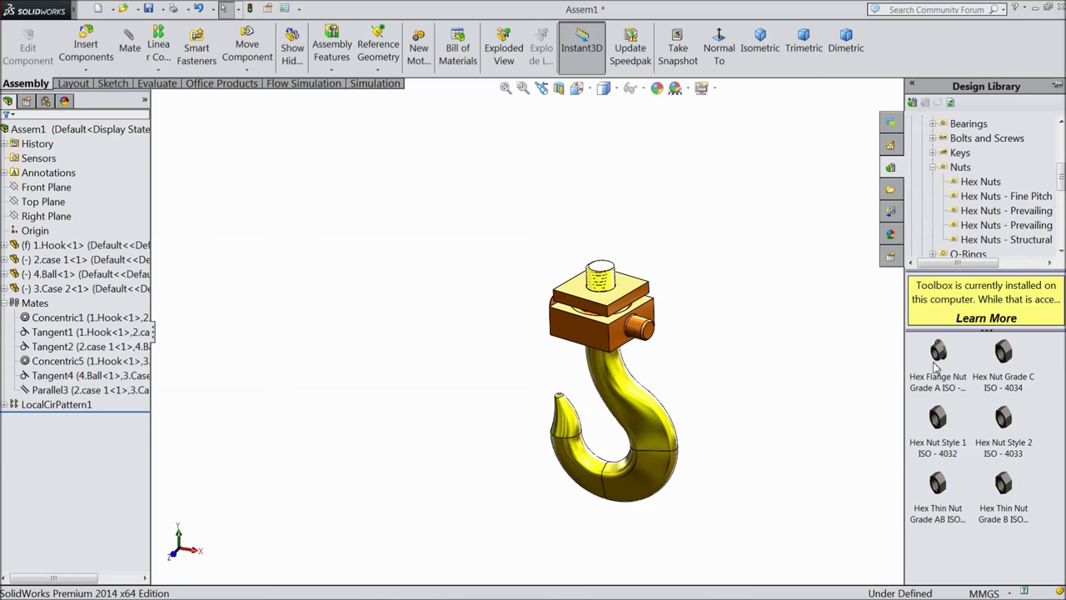
{"action": "left_click", "coordinate": [945, 448]}
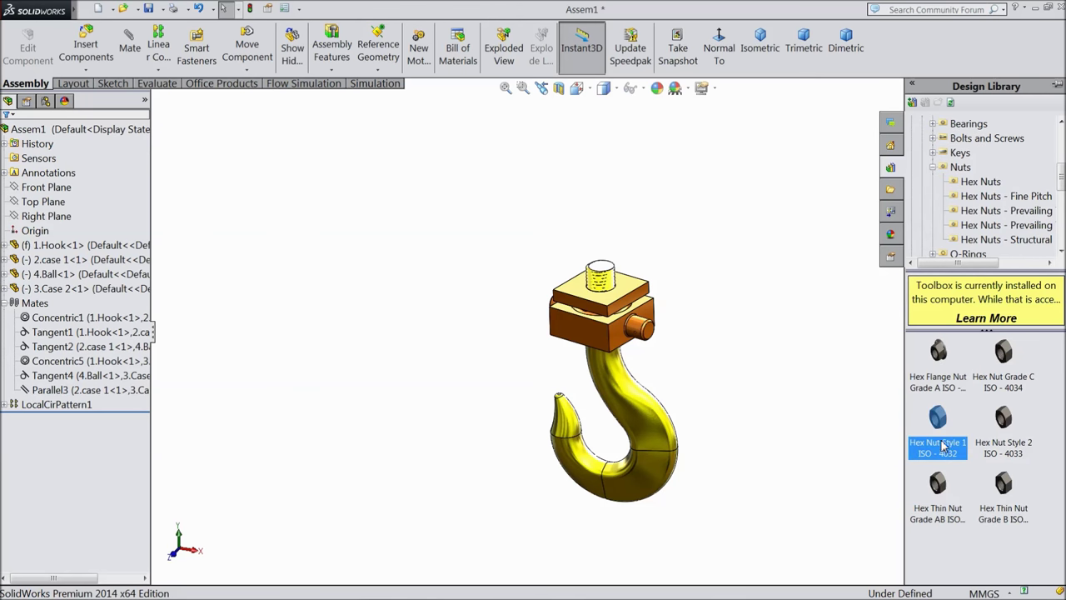
{"action": "left_click_drag", "start_coordinate": [943, 439], "coordinate": [738, 363]}
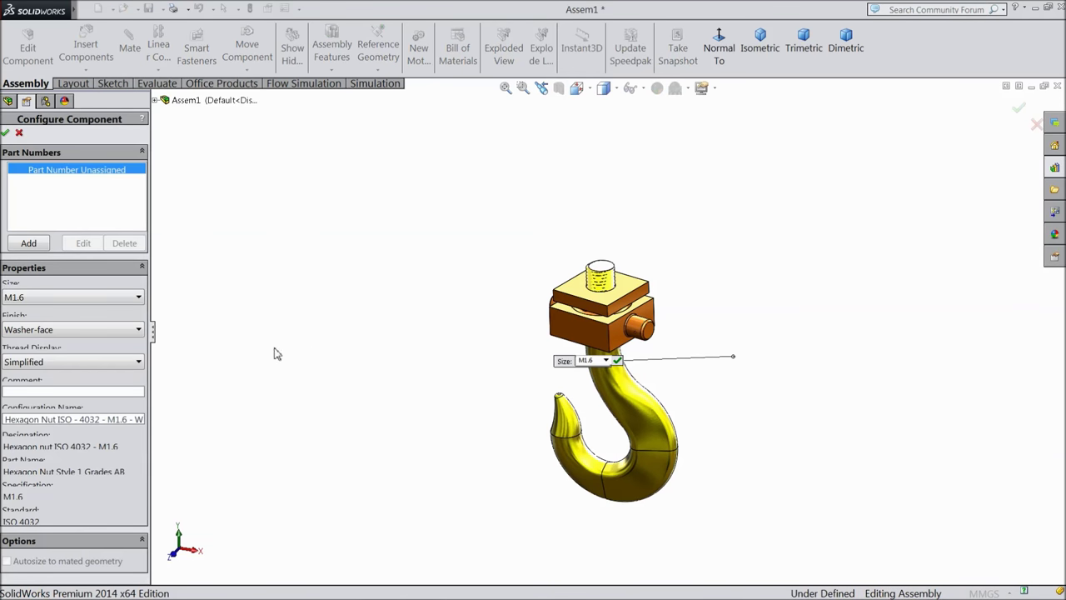
Step: Configure the hex nut as M48 with Schematic thread display and Double Chamfer finish
{"action": "left_click", "coordinate": [47, 298]}
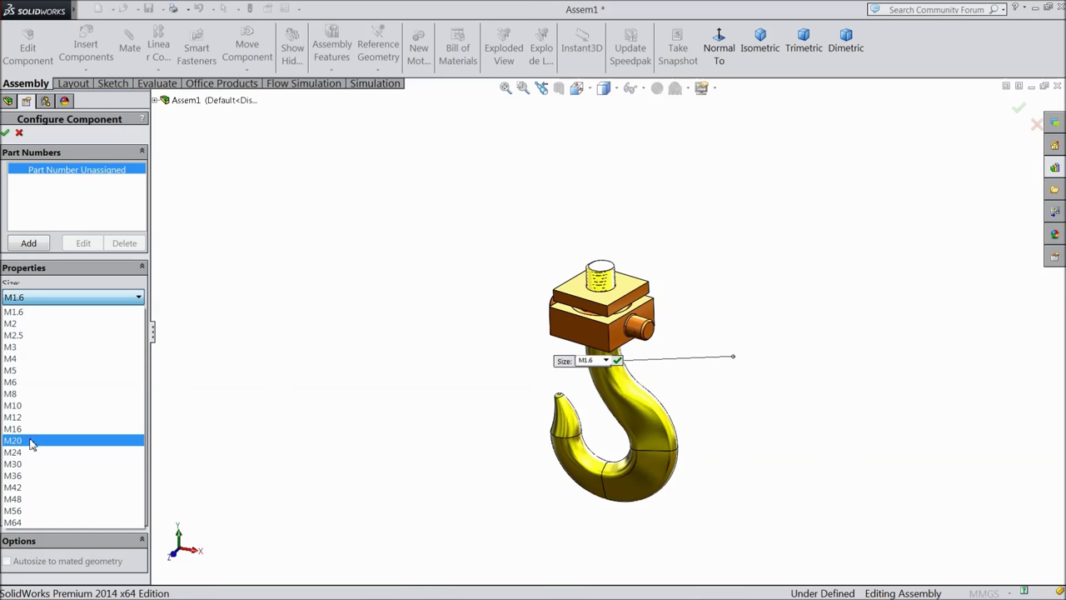
{"action": "left_click", "coordinate": [30, 499]}
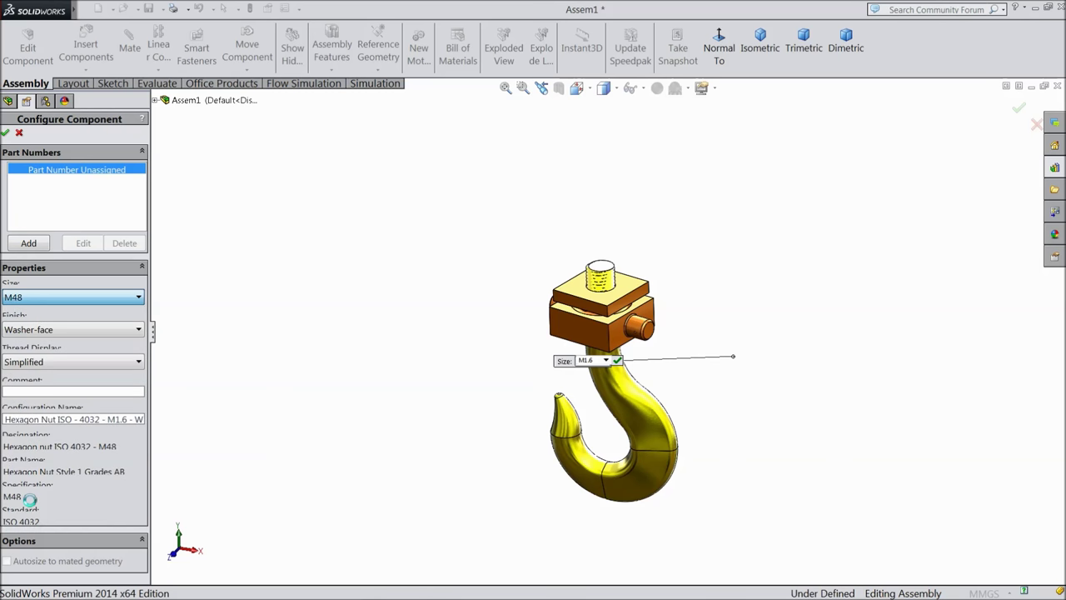
{"action": "scroll", "coordinate": [766, 365], "scroll_direction": "down", "scroll_amount": 5}
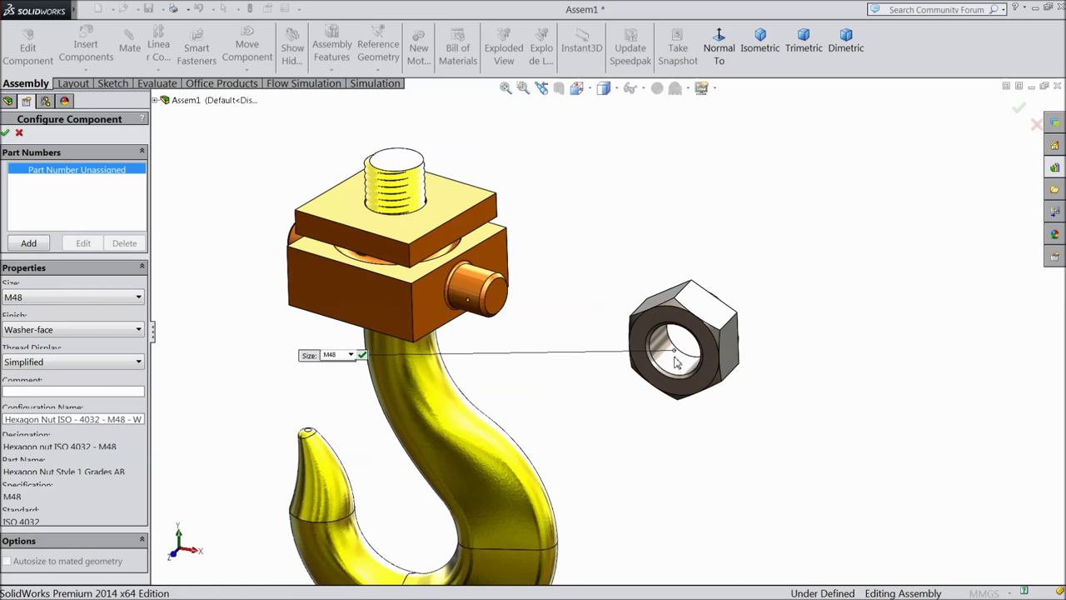
{"action": "scroll", "coordinate": [676, 363], "scroll_direction": "down", "scroll_amount": 2}
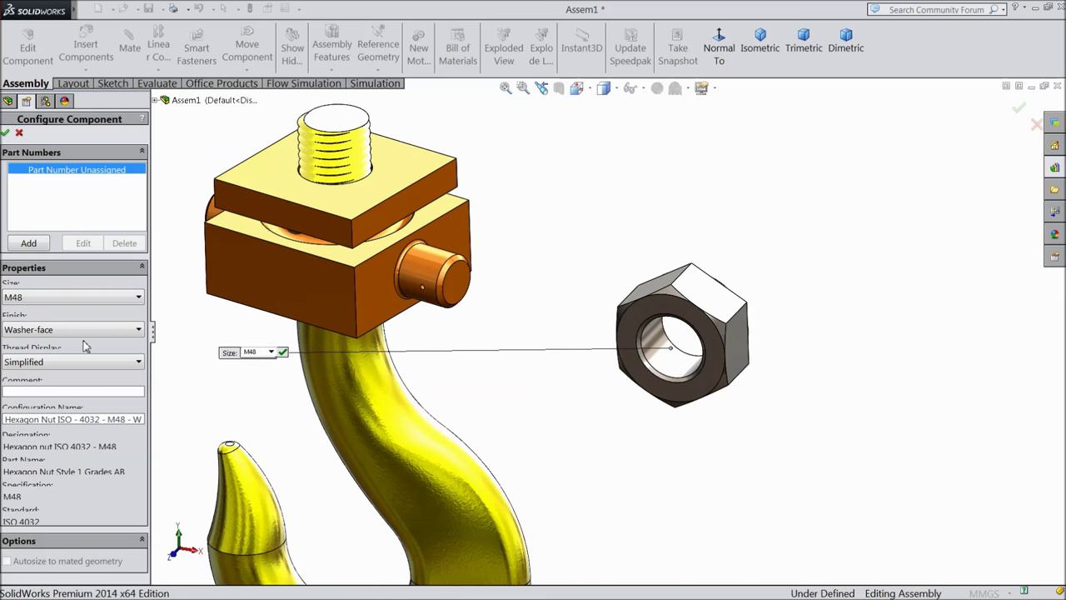
{"action": "left_click", "coordinate": [34, 364]}
{"action": "left_click", "coordinate": [30, 397]}
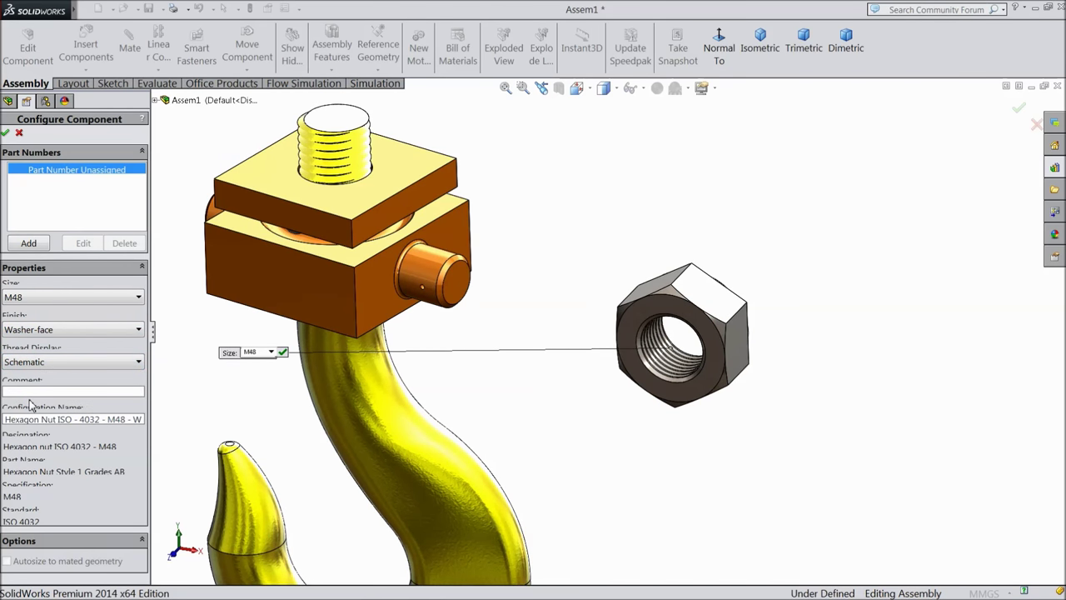
{"action": "left_click", "coordinate": [29, 330]}
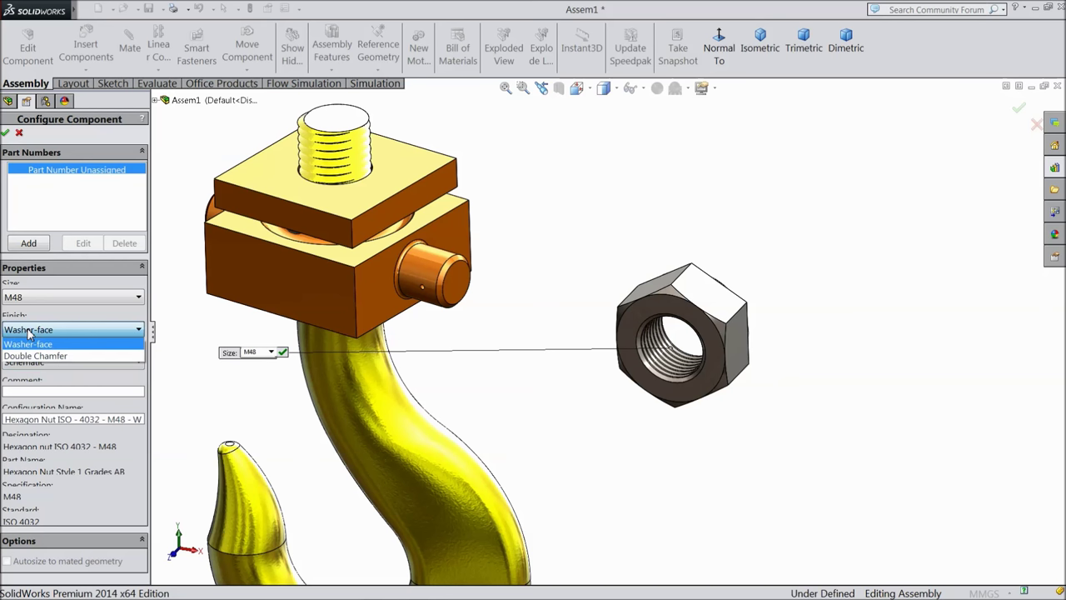
{"action": "left_click", "coordinate": [35, 356]}
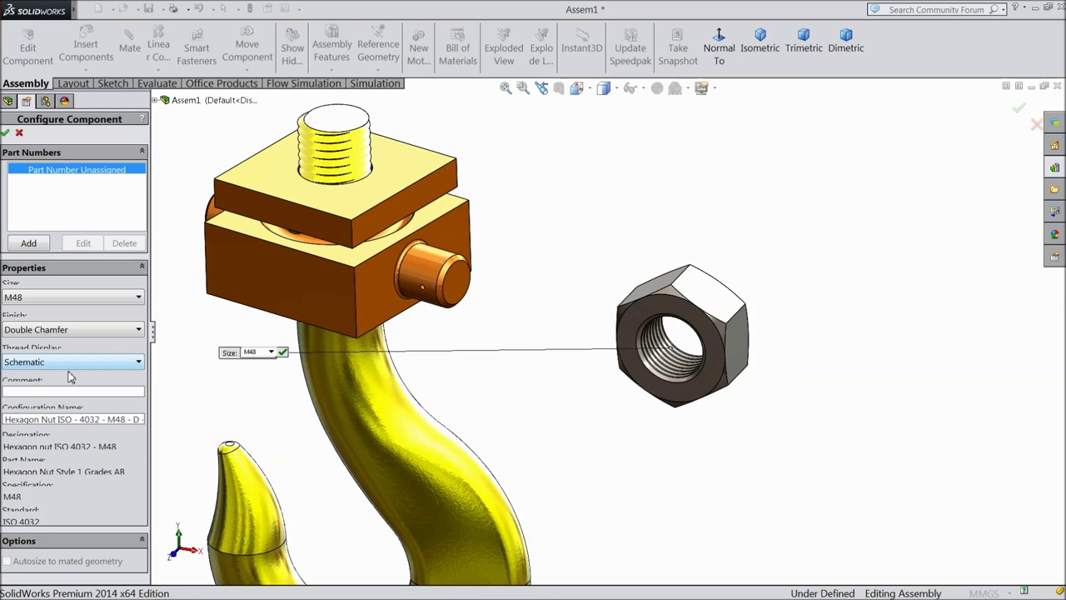
{"action": "left_click", "coordinate": [6, 133]}
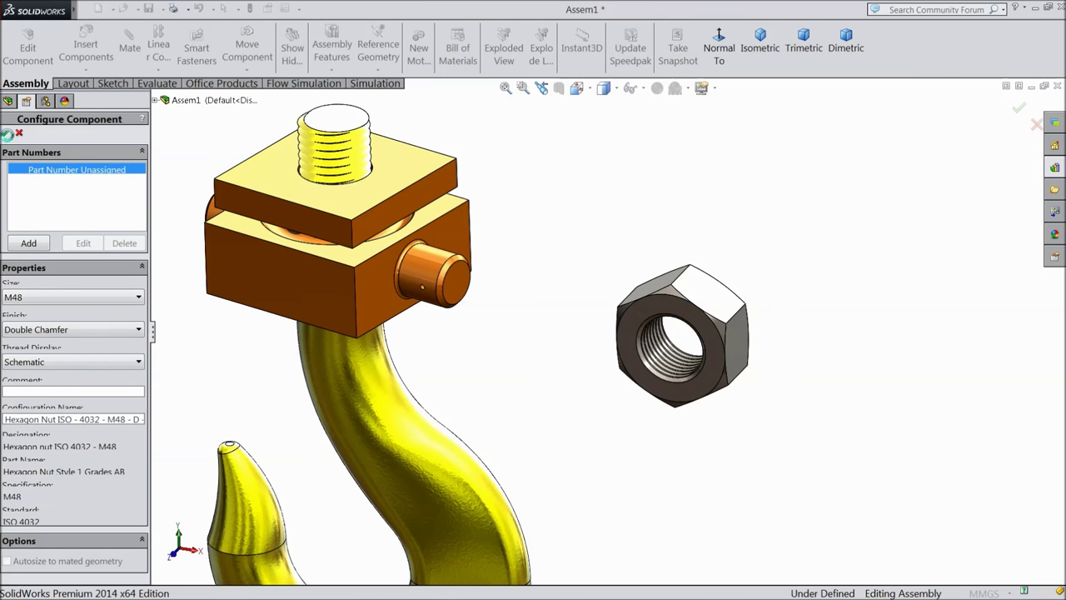
{"action": "left_click", "coordinate": [8, 133]}
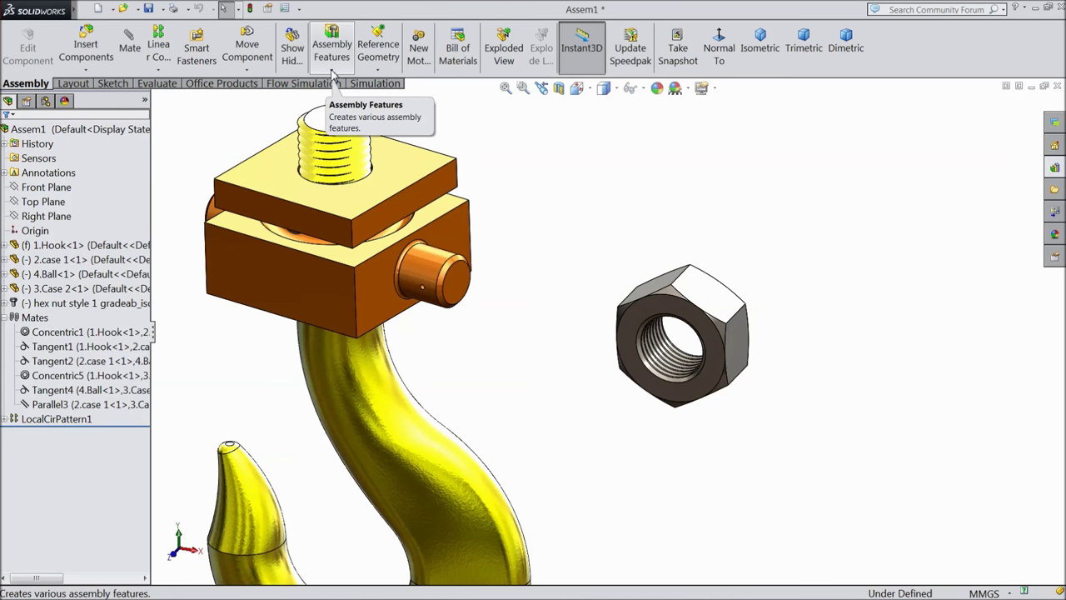
Step: Rotate the hex nut to a new orientation with Rotate Component
{"action": "left_click", "coordinate": [247, 70]}
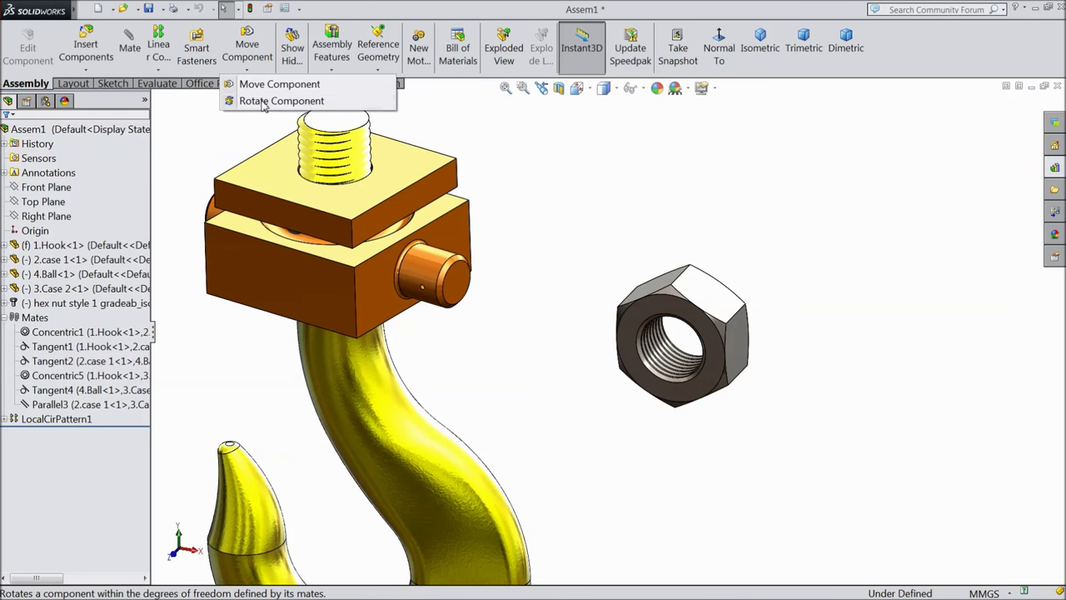
{"action": "left_click", "coordinate": [263, 101]}
{"action": "mouse_move", "coordinate": [625, 341]}
{"action": "left_mouse_down"}
{"action": "mouse_move", "coordinate": [642, 376]}
{"action": "mouse_move", "coordinate": [511, 328]}
{"action": "mouse_move", "coordinate": [561, 391]}
{"action": "mouse_move", "coordinate": [547, 402]}
{"action": "left_mouse_up"}
{"action": "left_click", "coordinate": [7, 133]}
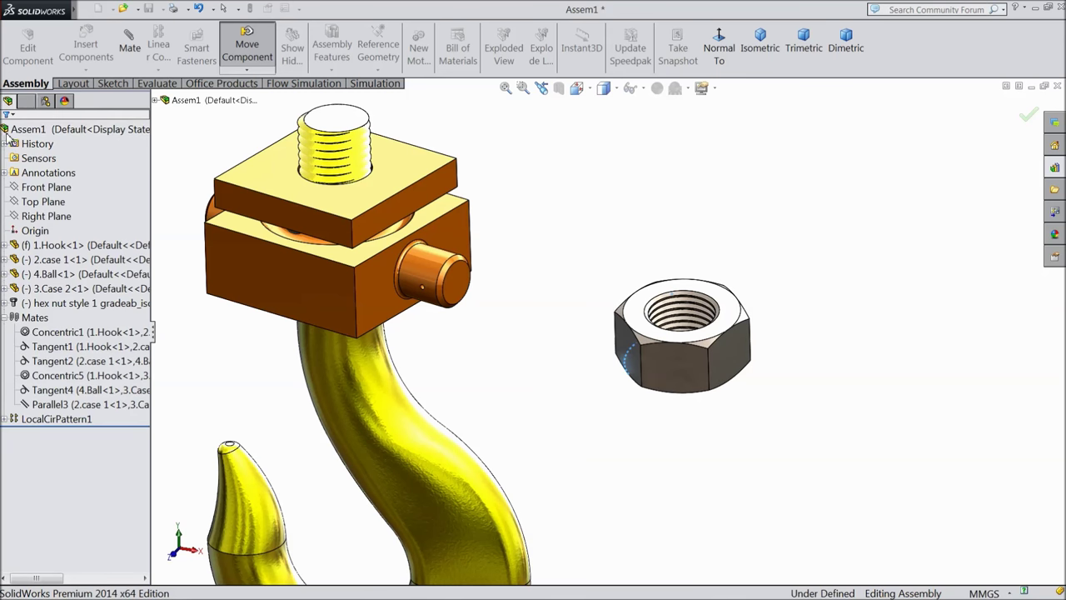
Step: Move the hex nut to sit just above the hook's threaded stud
{"action": "left_click", "coordinate": [245, 43]}
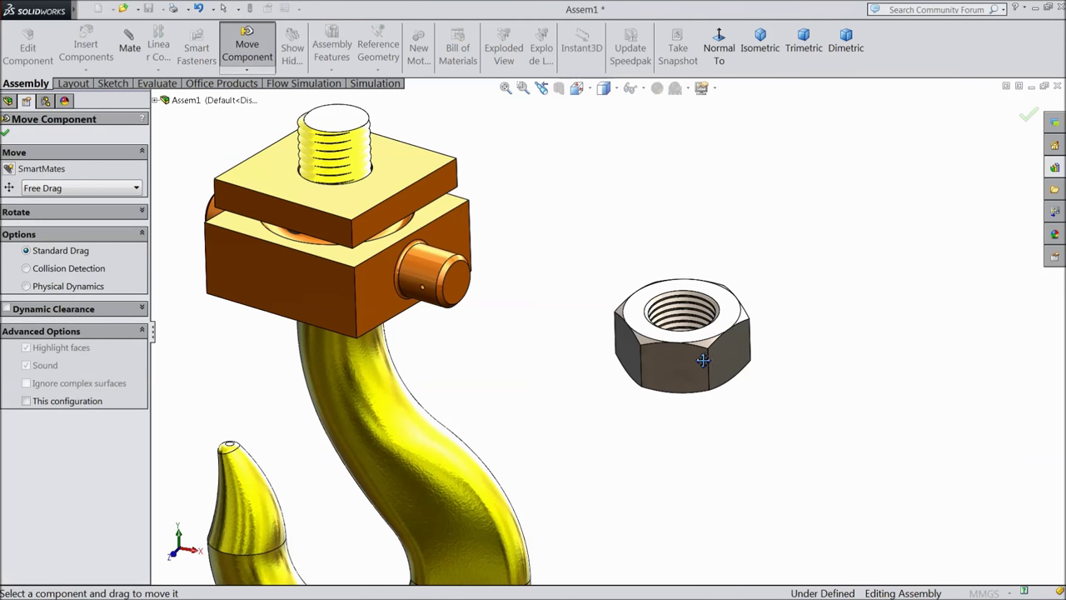
{"action": "left_click_drag", "start_coordinate": [701, 360], "coordinate": [363, 159]}
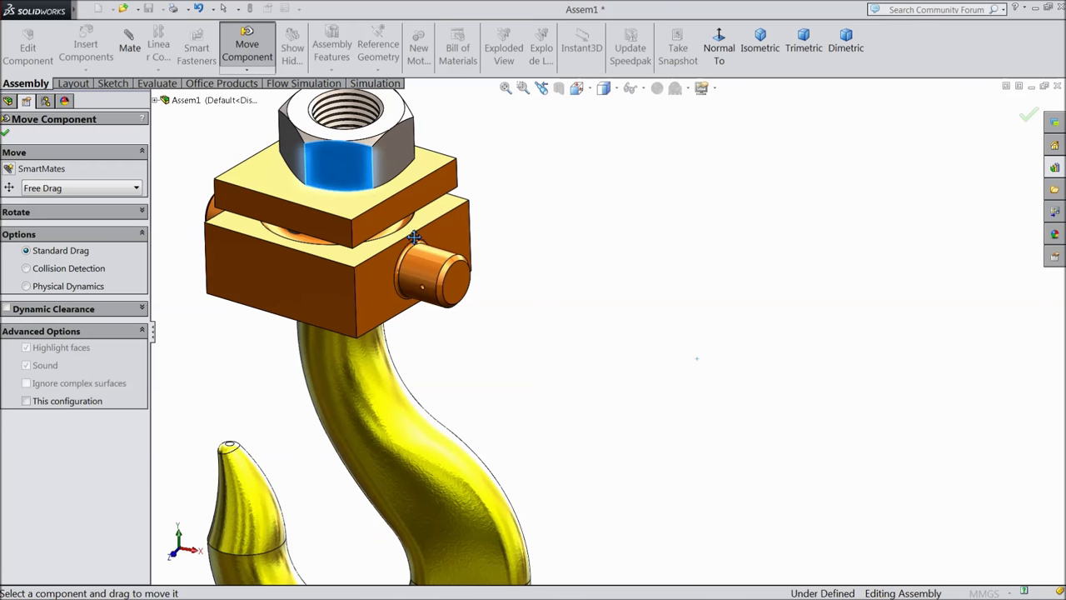
{"action": "middle_click_drag", "start_coordinate": [363, 158], "coordinate": [469, 219]}
{"action": "left_click_drag", "start_coordinate": [469, 219], "coordinate": [379, 146]}
{"action": "key", "text": "f"}
{"action": "middle_click_drag", "start_coordinate": [558, 288], "coordinate": [425, 227]}
{"action": "left_click_drag", "start_coordinate": [425, 227], "coordinate": [459, 220]}
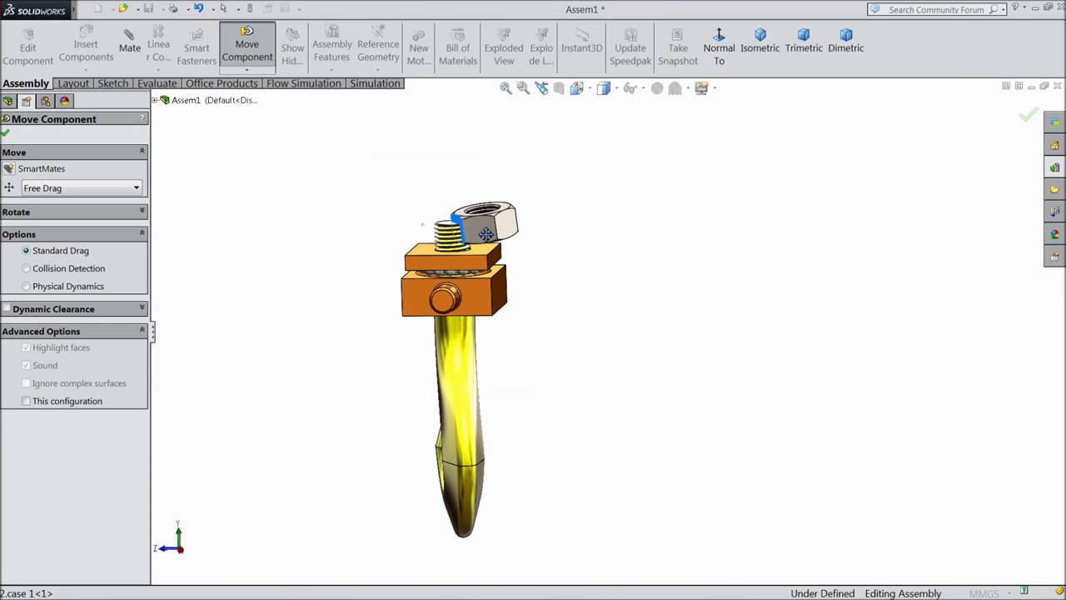
{"action": "middle_click_drag", "start_coordinate": [459, 220], "coordinate": [491, 286]}
{"action": "scroll", "coordinate": [491, 286], "scroll_direction": "down", "scroll_amount": 5}
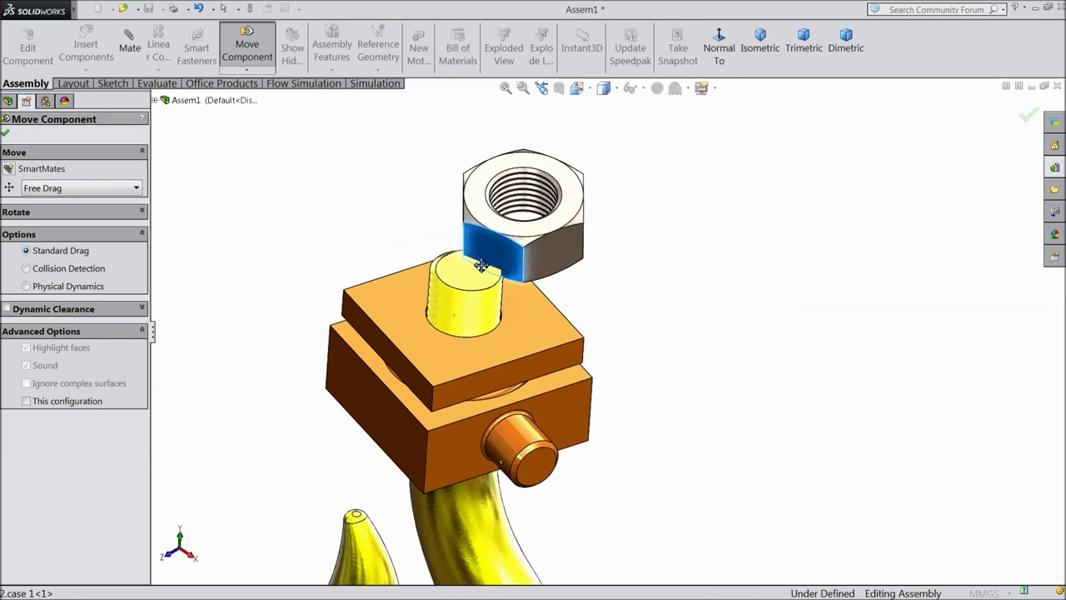
{"action": "left_click", "coordinate": [6, 134]}
Step: Select the nut's inner hole edge and start a mate from it
{"action": "scroll", "coordinate": [518, 231], "scroll_direction": "down", "scroll_amount": 2}
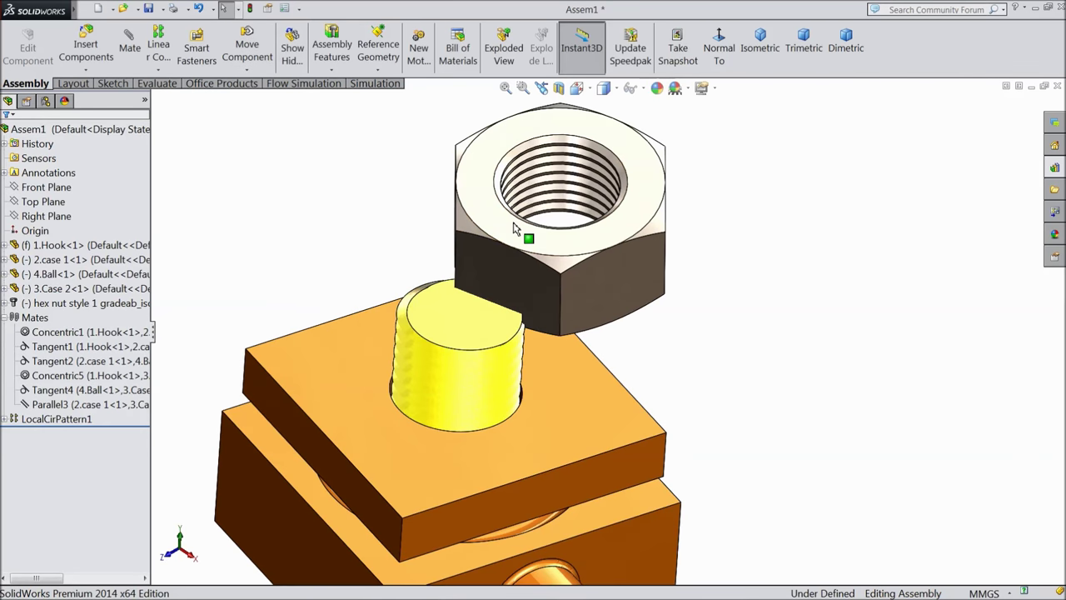
{"action": "scroll", "coordinate": [525, 175], "scroll_direction": "down", "scroll_amount": 3}
{"action": "scroll", "coordinate": [515, 161], "scroll_direction": "down", "scroll_amount": 2}
{"action": "left_click", "coordinate": [513, 160]}
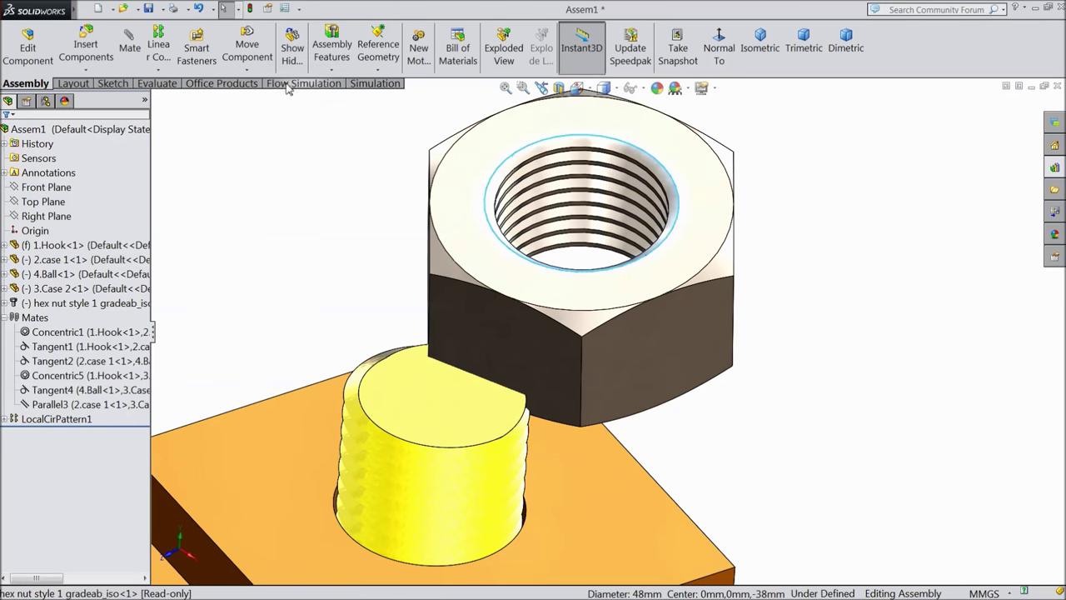
{"action": "left_click", "coordinate": [130, 49]}
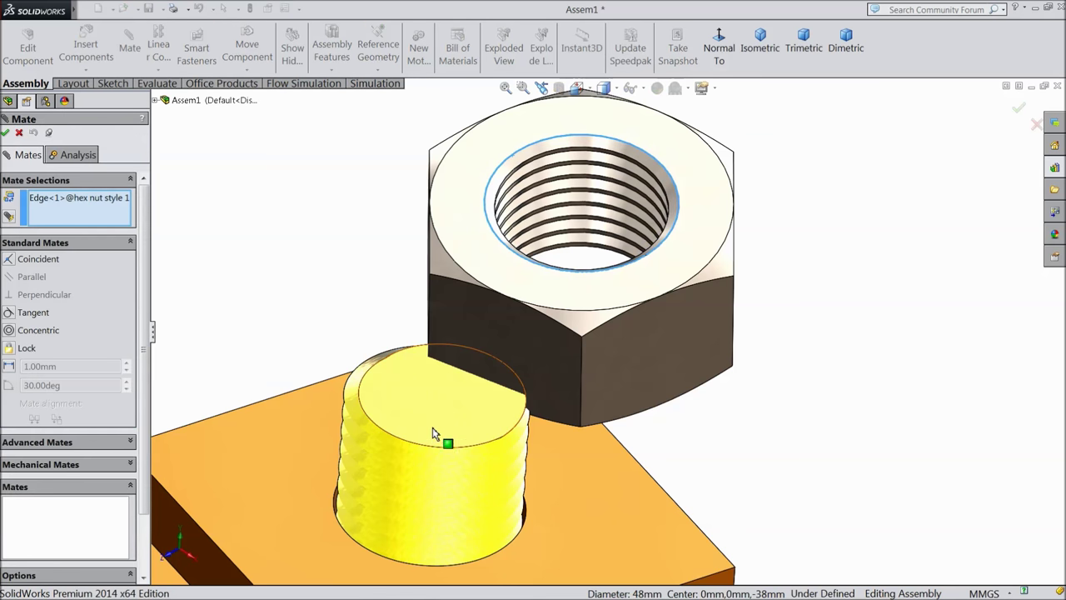
Step: Mate the hex nut concentric with the threaded stud's edge
{"action": "left_click", "coordinate": [464, 572]}
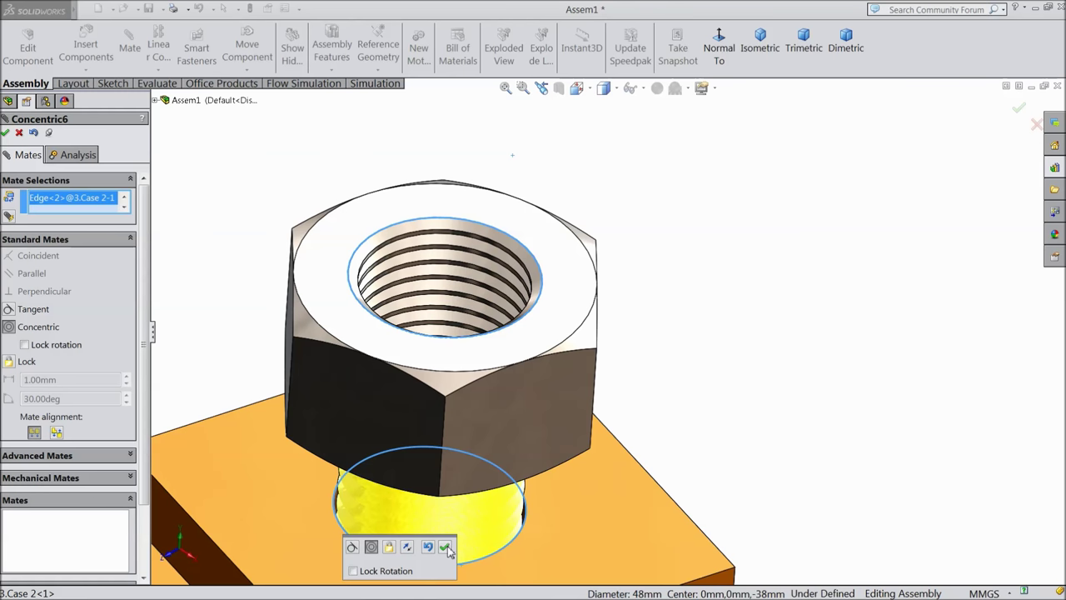
{"action": "left_click", "coordinate": [447, 550]}
{"action": "scroll", "coordinate": [489, 507], "scroll_direction": "up", "scroll_amount": 3}
{"action": "middle_click_drag", "start_coordinate": [564, 435], "coordinate": [598, 426]}
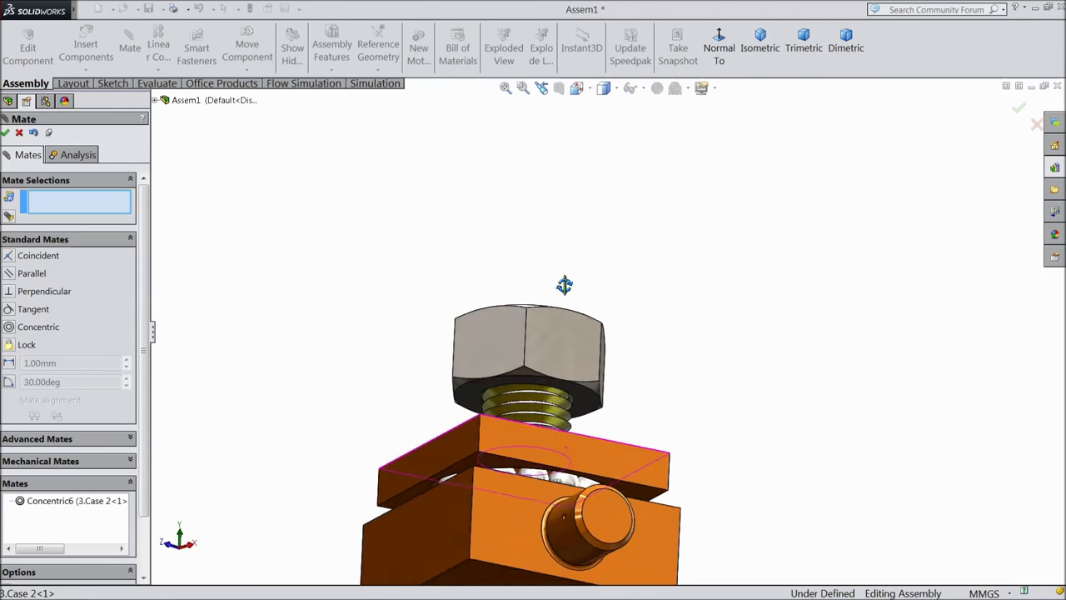
{"action": "scroll", "coordinate": [598, 427], "scroll_direction": "down", "scroll_amount": 3}
Step: Seat the nut's bottom face coincident on the Case 2 plate's top face, then close Mate
{"action": "left_click", "coordinate": [556, 358]}
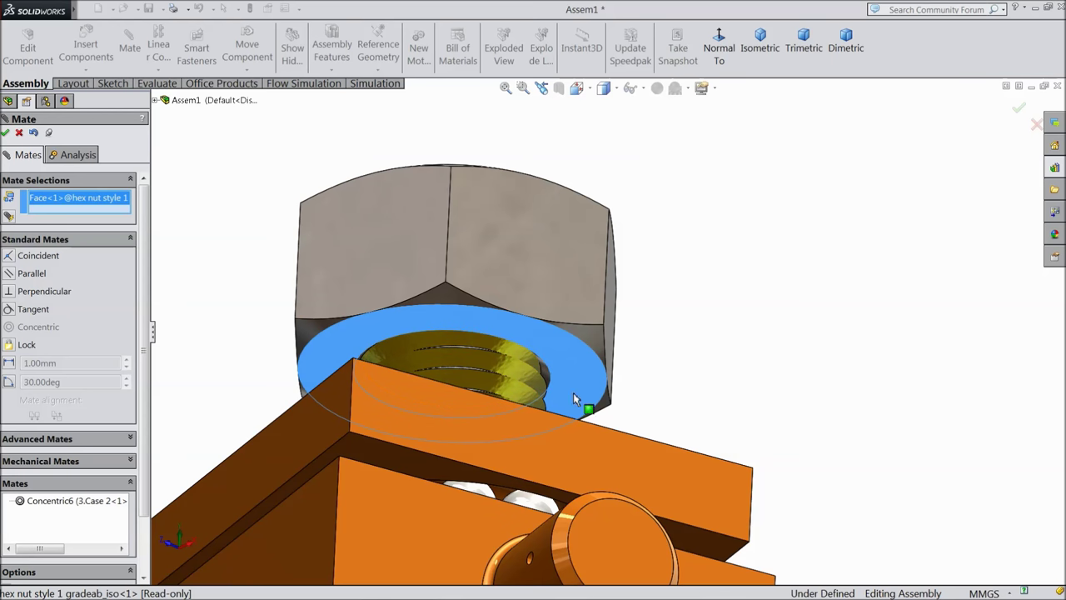
{"action": "mouse_move", "coordinate": [667, 295]}
{"action": "middle_mouse_down"}
{"action": "mouse_move", "coordinate": [647, 443]}
{"action": "mouse_move", "coordinate": [647, 380]}
{"action": "middle_mouse_up"}
{"action": "left_click", "coordinate": [647, 371]}
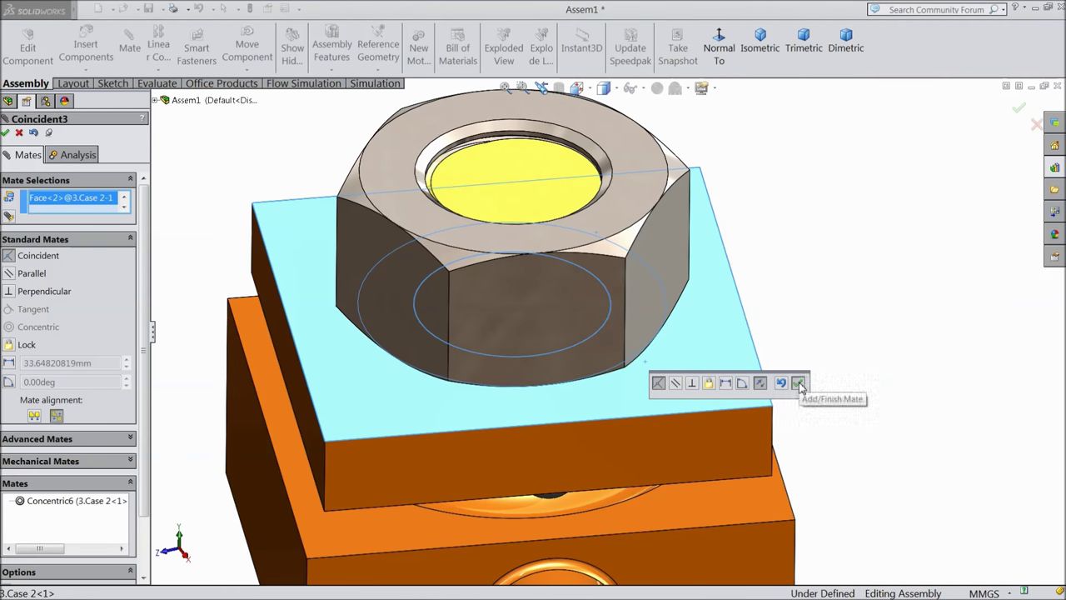
{"action": "left_click", "coordinate": [798, 385]}
{"action": "scroll", "coordinate": [637, 405], "scroll_direction": "up", "scroll_amount": 3}
{"action": "scroll", "coordinate": [657, 375], "scroll_direction": "down", "scroll_amount": 3}
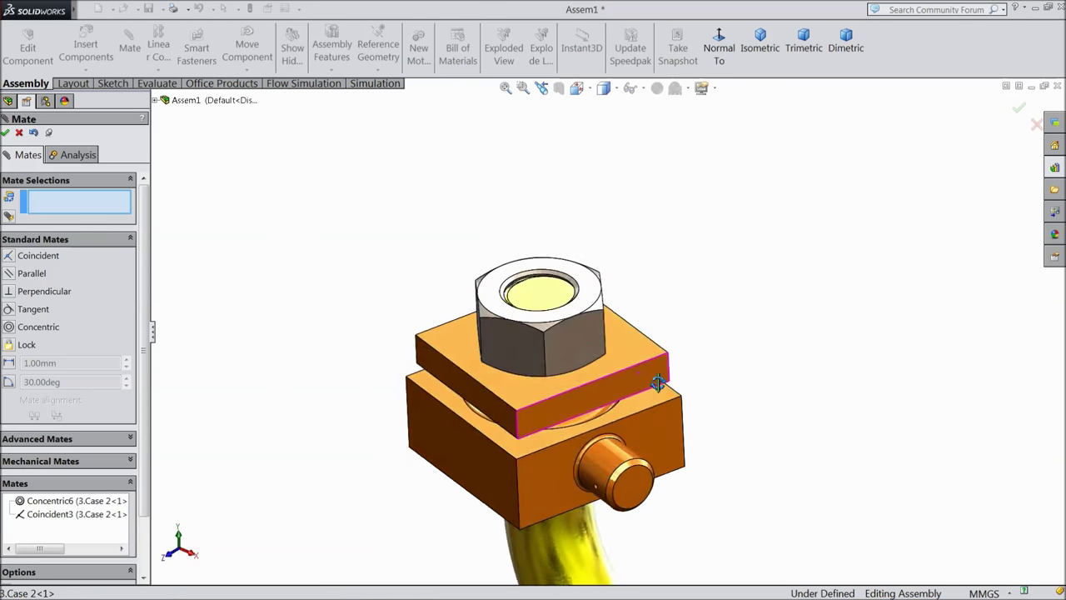
{"action": "scroll", "coordinate": [669, 395], "scroll_direction": "up", "scroll_amount": 1}
{"action": "scroll", "coordinate": [631, 409], "scroll_direction": "up", "scroll_amount": 2}
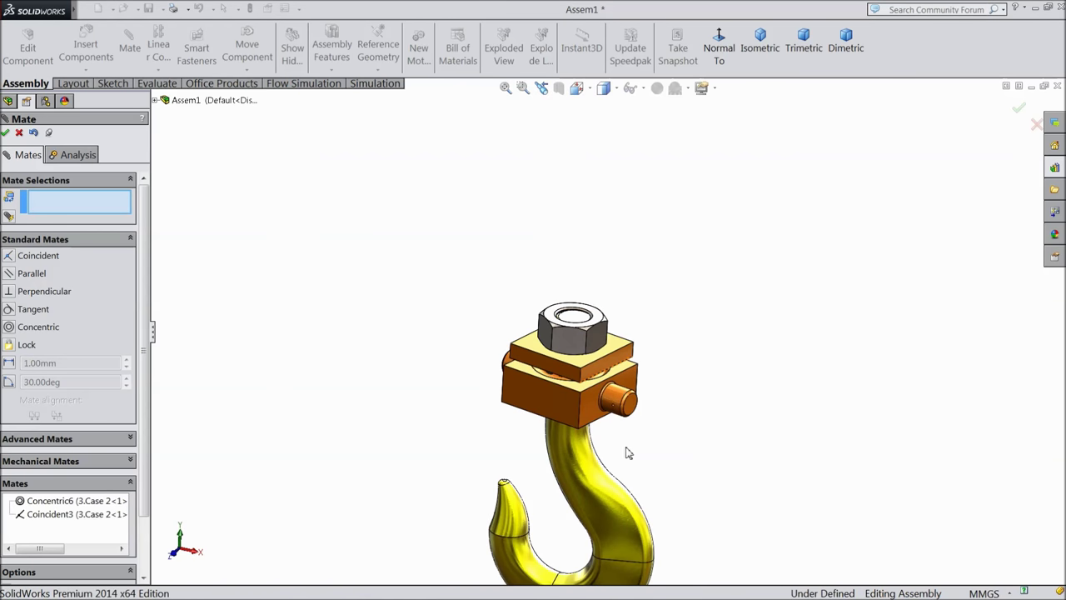
{"action": "scroll", "coordinate": [616, 446], "scroll_direction": "down", "scroll_amount": 2}
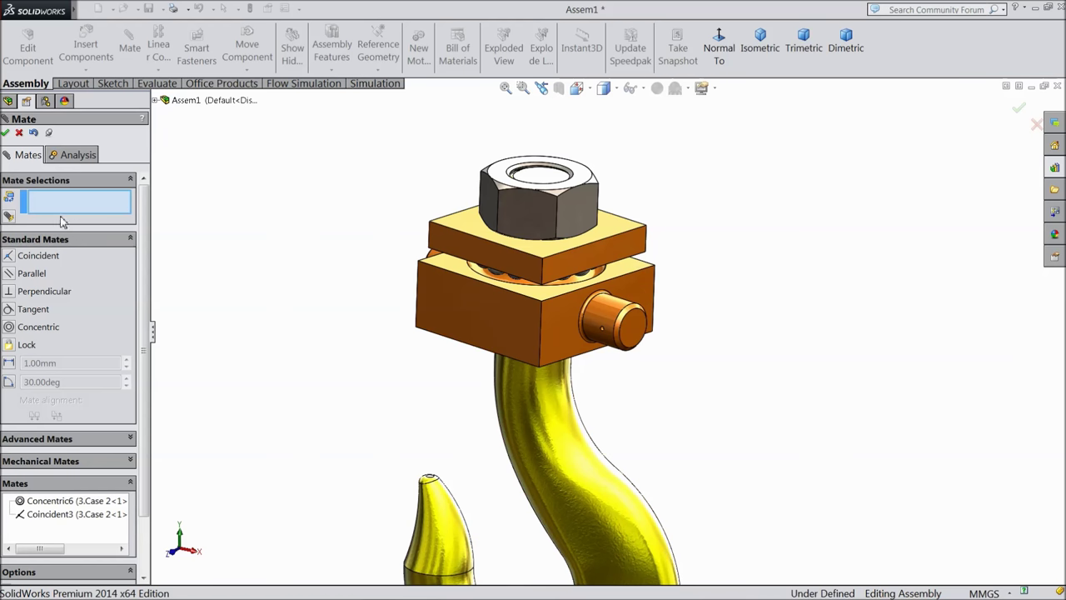
{"action": "left_click", "coordinate": [5, 132]}
Step: Insert the 5.support Plate part and place it beside the nut
{"action": "left_click", "coordinate": [85, 50]}
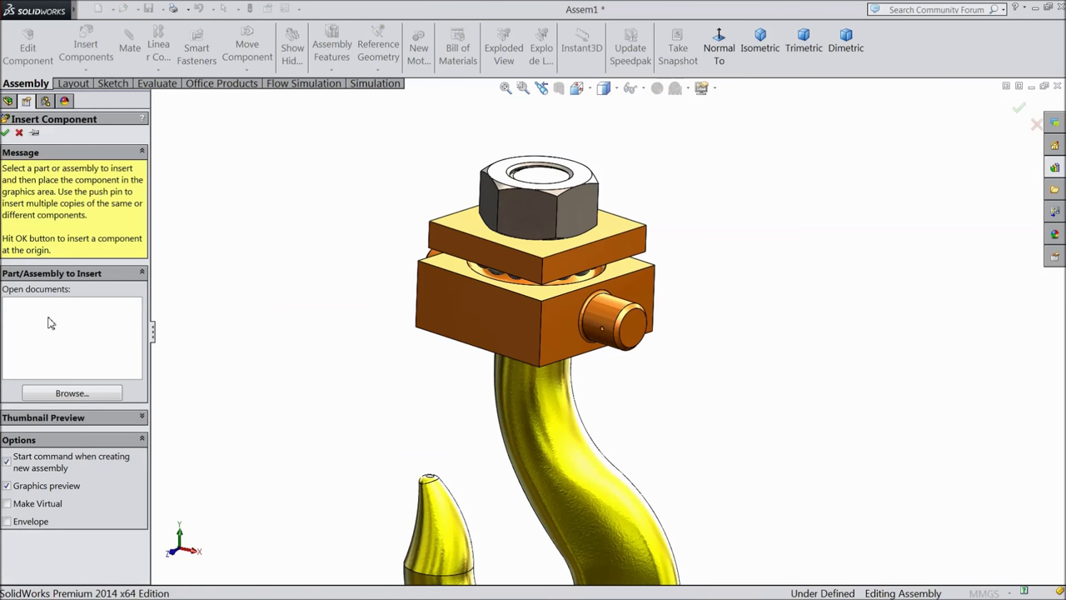
{"action": "left_click", "coordinate": [56, 393]}
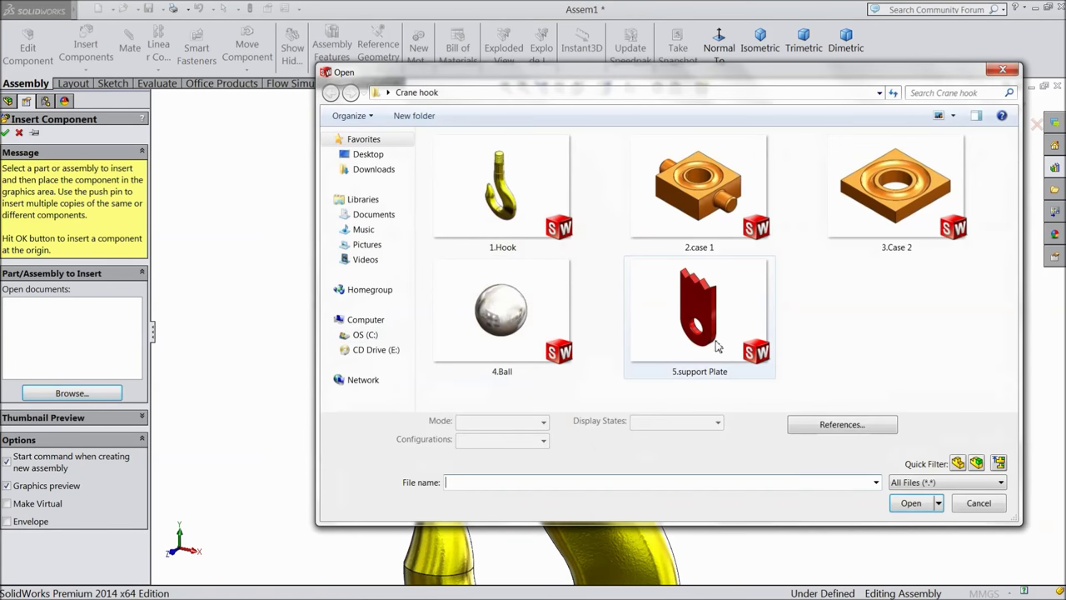
{"action": "left_click", "coordinate": [713, 329]}
{"action": "left_click", "coordinate": [910, 503]}
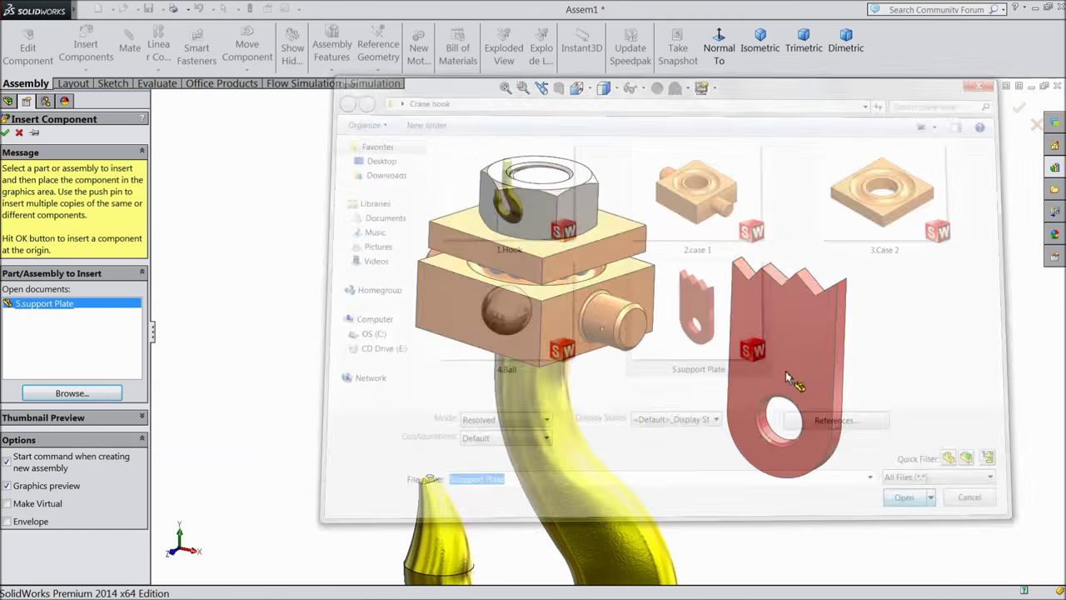
{"action": "left_click", "coordinate": [719, 292]}
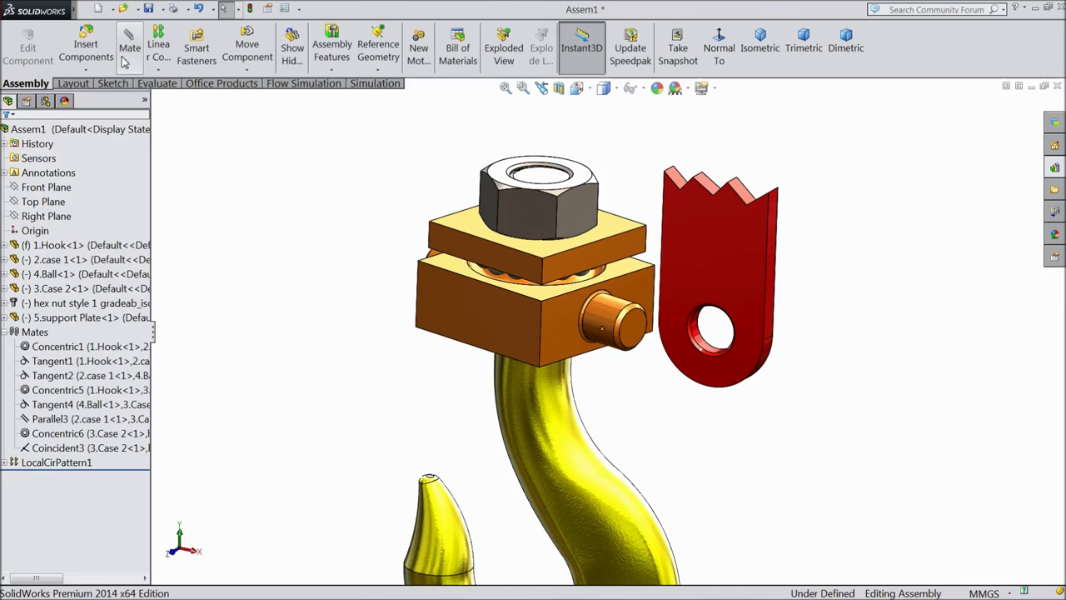
Step: Mate the support plate's hole concentric with the right pin
{"action": "left_click", "coordinate": [130, 47]}
{"action": "scroll", "coordinate": [662, 305], "scroll_direction": "down", "scroll_amount": 3}
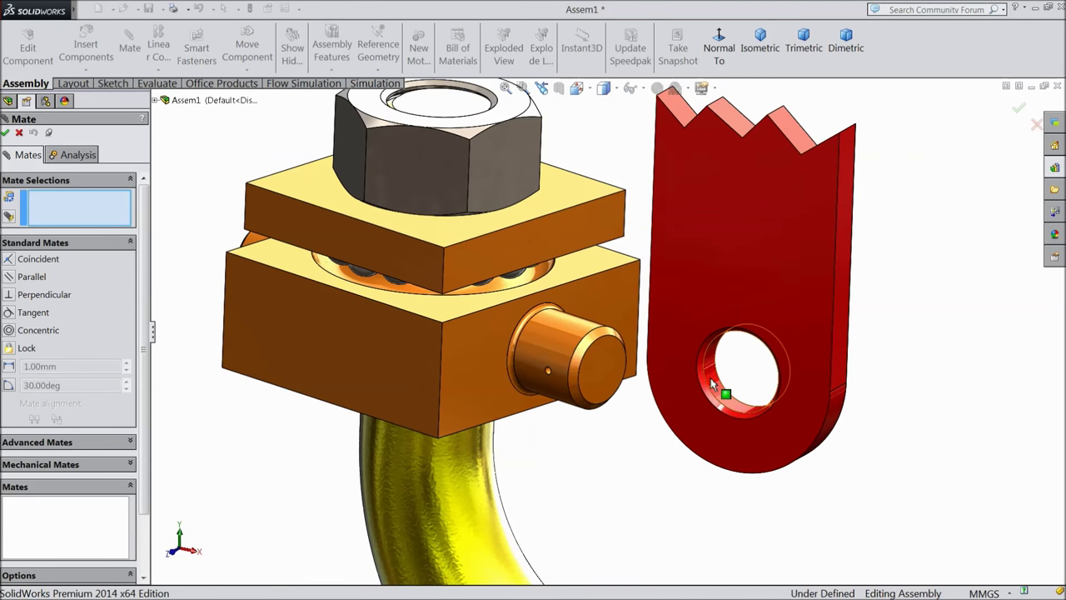
{"action": "left_click", "coordinate": [727, 392]}
{"action": "left_click", "coordinate": [573, 357]}
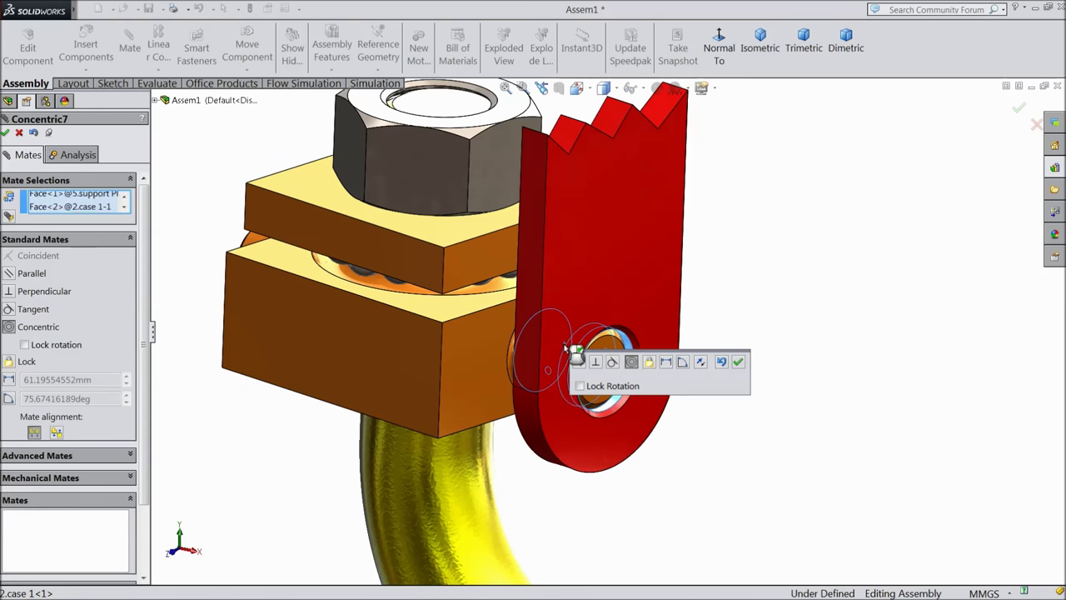
{"action": "left_click", "coordinate": [737, 363]}
Step: Make the plate's inner face coincident with the lower block's side face, then close Mate
{"action": "mouse_move", "coordinate": [707, 307]}
{"action": "middle_mouse_down"}
{"action": "mouse_move", "coordinate": [800, 329]}
{"action": "mouse_move", "coordinate": [730, 333]}
{"action": "mouse_move", "coordinate": [669, 405]}
{"action": "middle_mouse_up"}
{"action": "left_click", "coordinate": [733, 271]}
{"action": "left_click", "coordinate": [671, 408]}
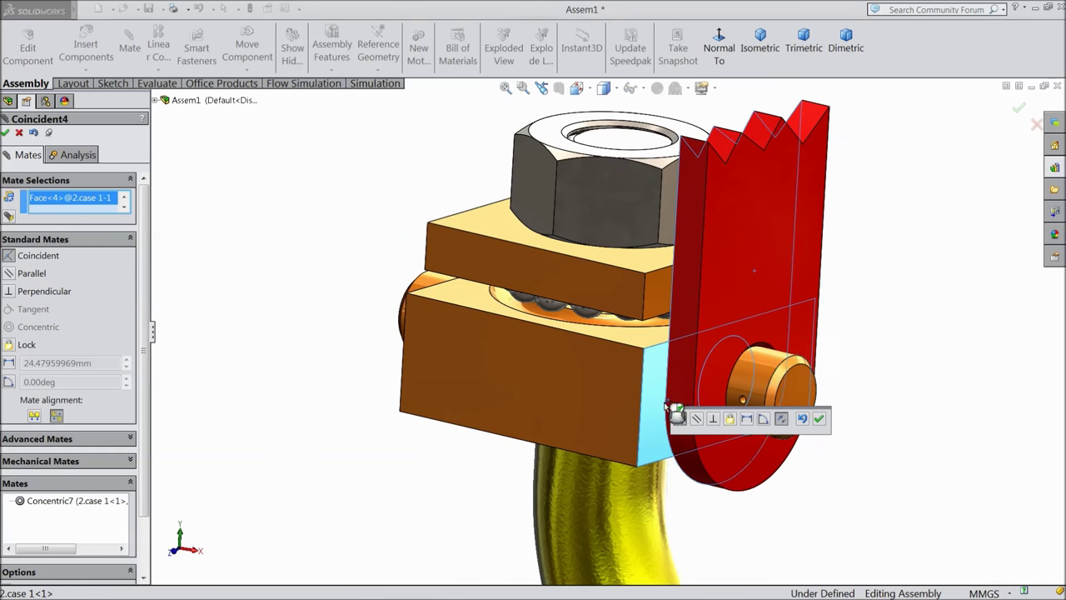
{"action": "left_click", "coordinate": [814, 423]}
{"action": "key", "text": "z"}
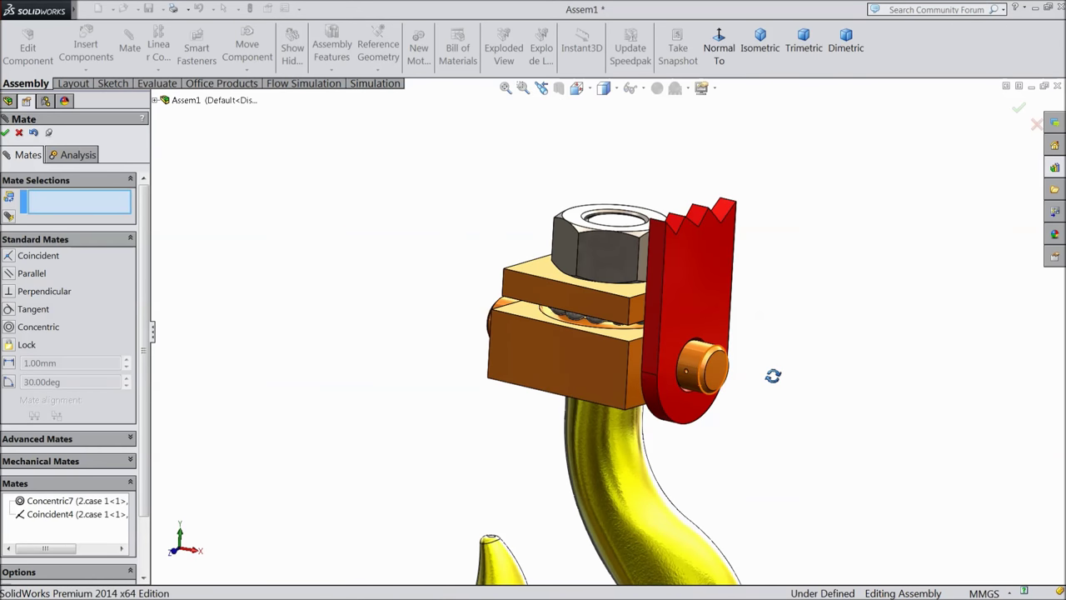
{"action": "middle_click_drag", "start_coordinate": [773, 376], "coordinate": [763, 376]}
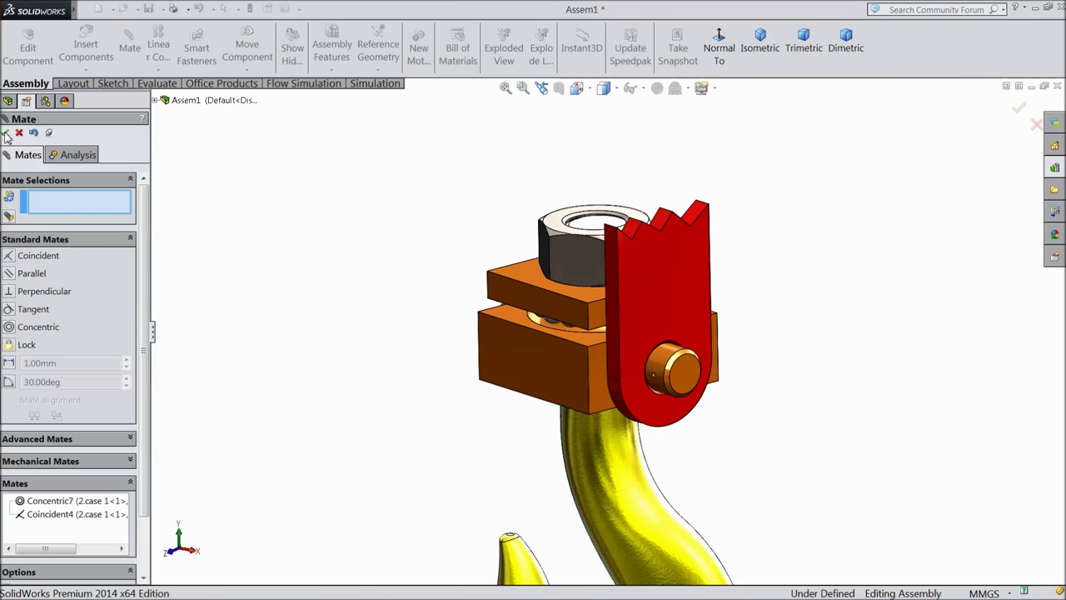
{"action": "left_click", "coordinate": [6, 134]}
Step: Copy the support plate out toward the left pin
{"action": "scroll", "coordinate": [687, 400], "scroll_direction": "up", "scroll_amount": 2}
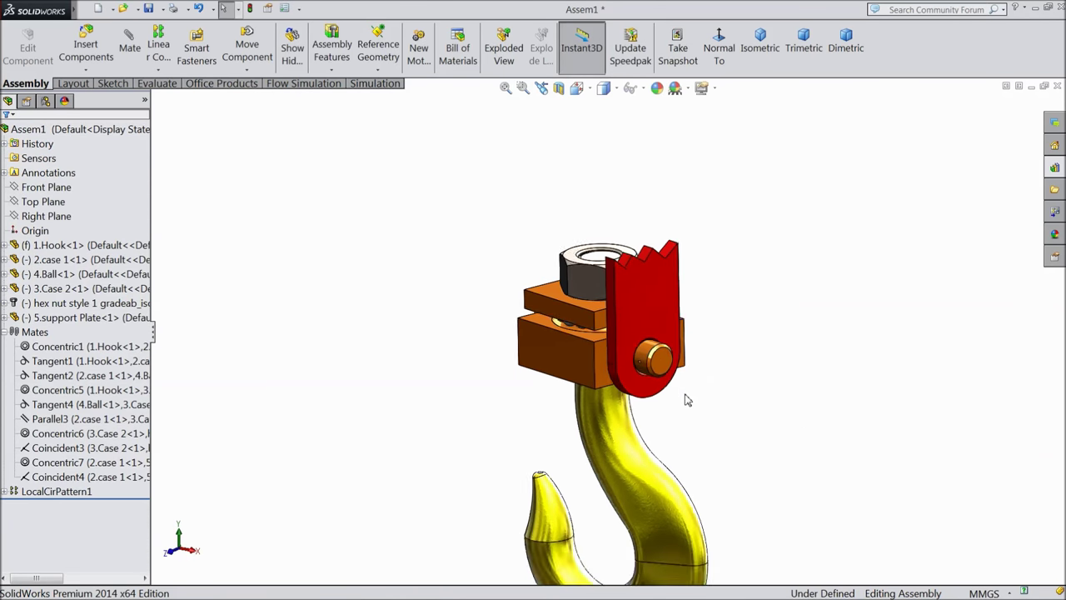
{"action": "scroll", "coordinate": [687, 400], "scroll_direction": "down", "scroll_amount": 2}
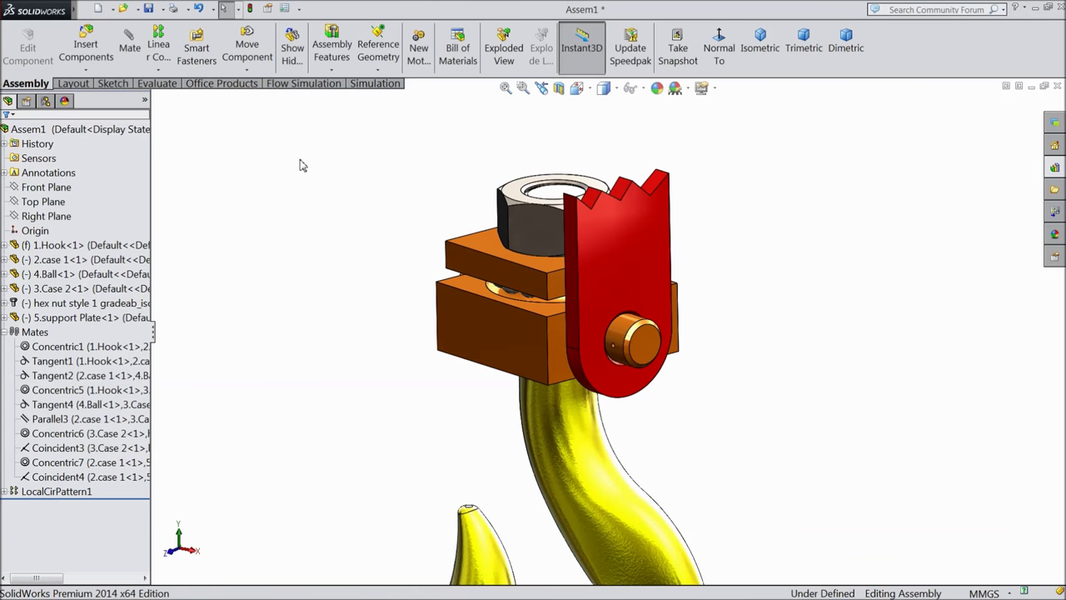
{"action": "left_click_drag", "start_coordinate": [614, 264], "coordinate": [371, 204], "text": "ctrl"}
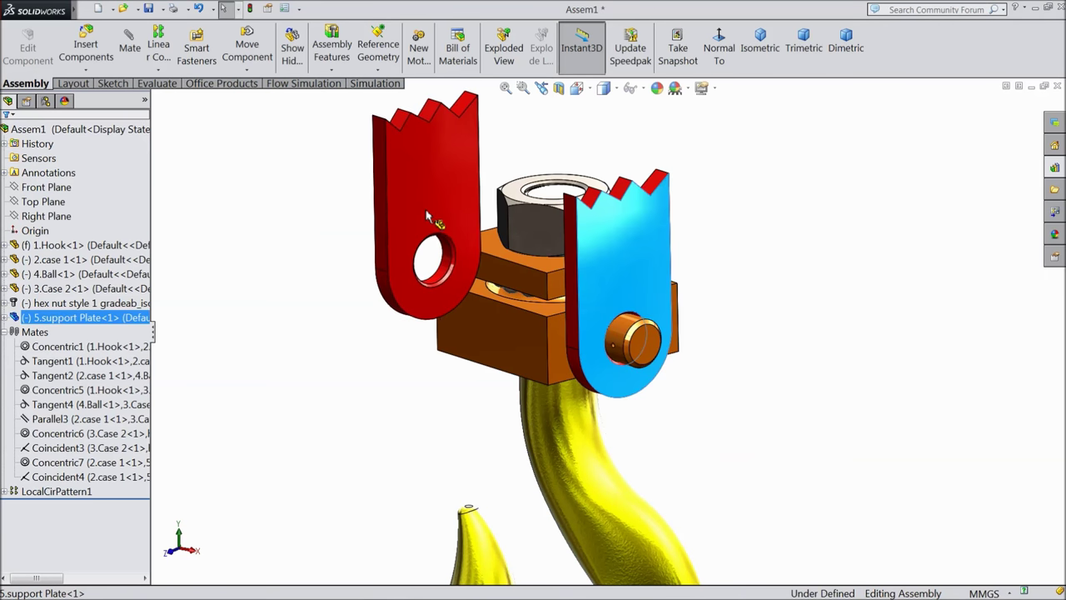
{"action": "middle_click_drag", "start_coordinate": [409, 338], "coordinate": [442, 325]}
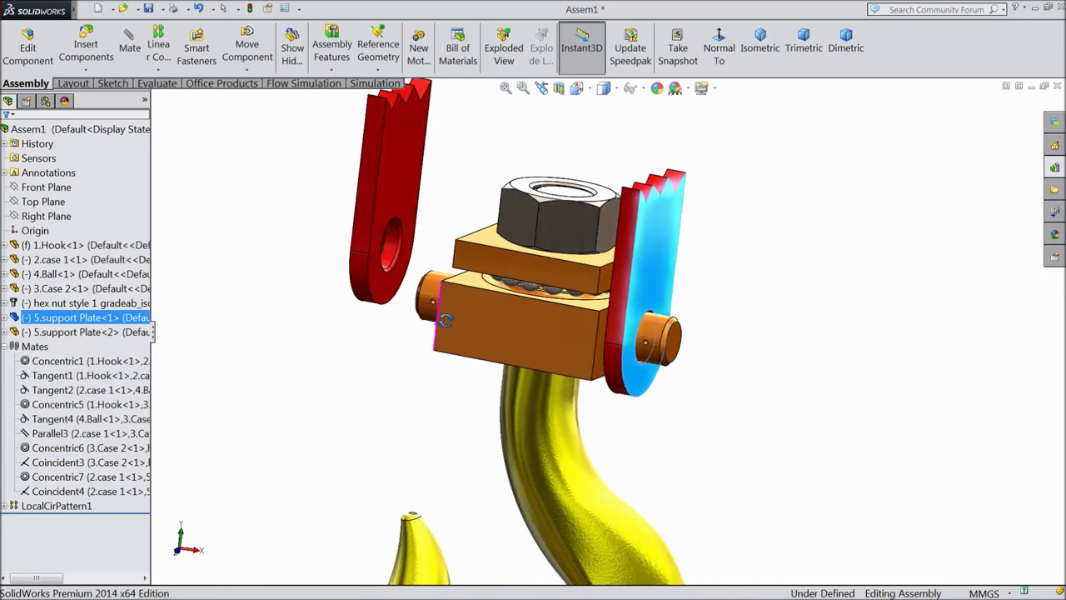
Step: Mate the copied plate's hole concentric with the left pin
{"action": "left_click", "coordinate": [401, 265]}
{"action": "scroll", "coordinate": [401, 265], "scroll_direction": "down", "scroll_amount": 2}
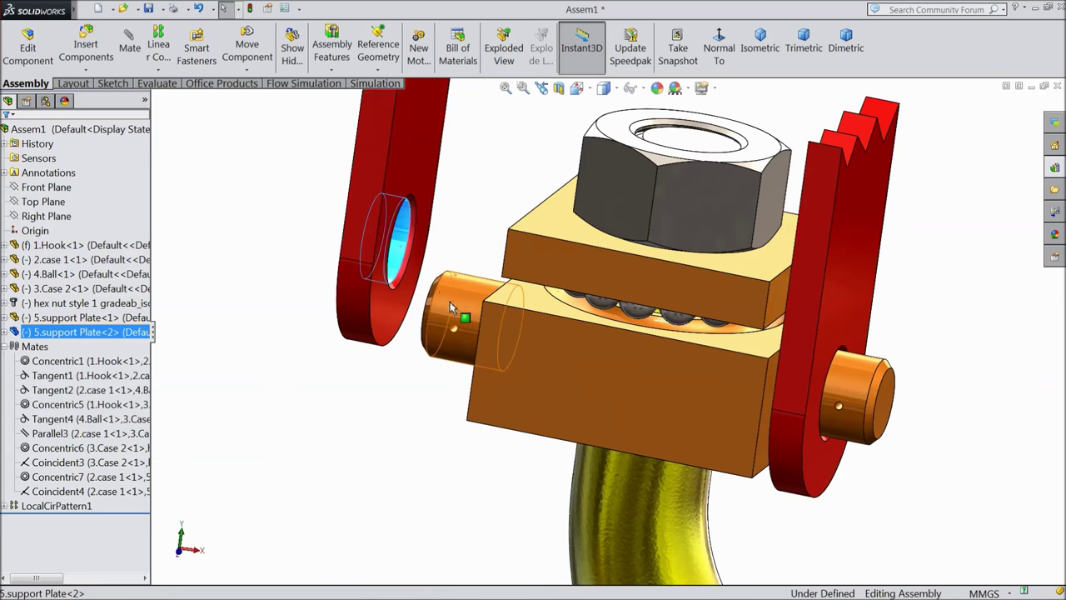
{"action": "left_click", "coordinate": [129, 42]}
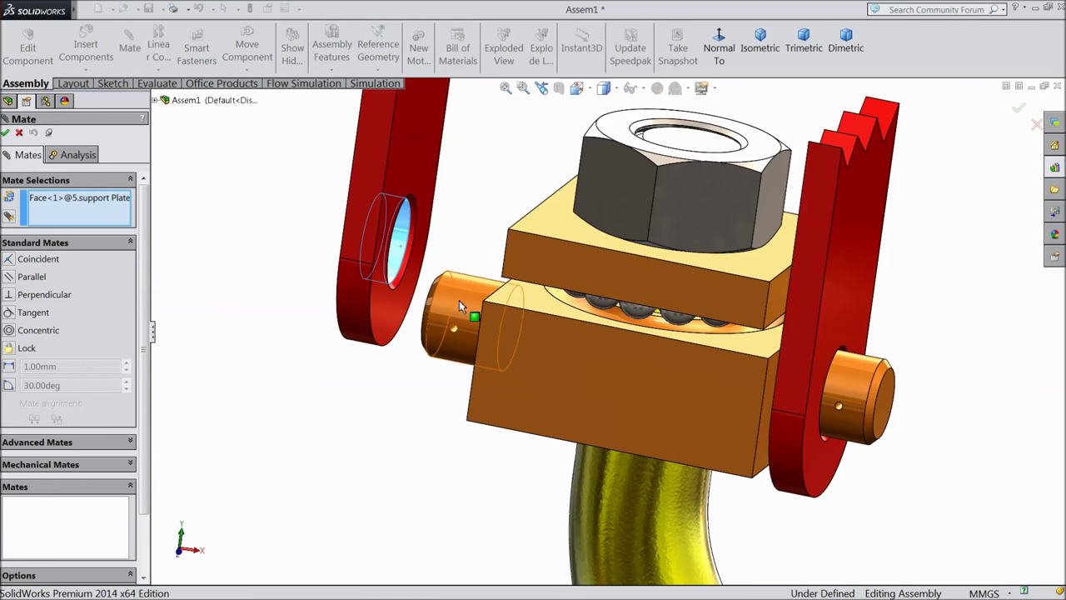
{"action": "left_click", "coordinate": [461, 307]}
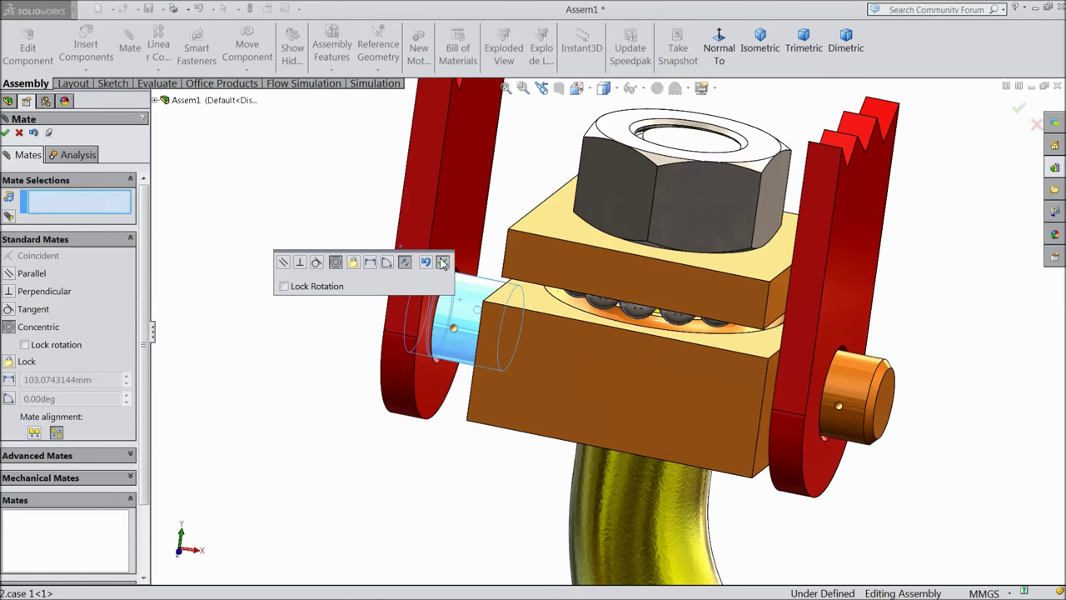
{"action": "left_click", "coordinate": [443, 262]}
Step: Make the left plate's inner face flush with the block's left side, then close Mate
{"action": "left_click", "coordinate": [469, 230]}
{"action": "middle_click_drag", "start_coordinate": [326, 258], "coordinate": [479, 331]}
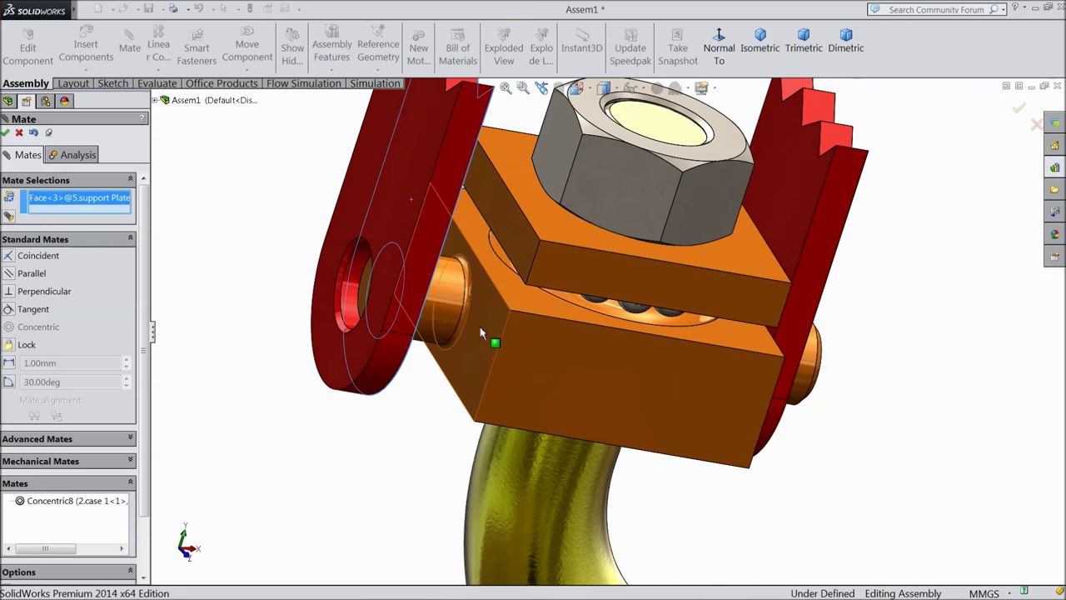
{"action": "left_click", "coordinate": [479, 330]}
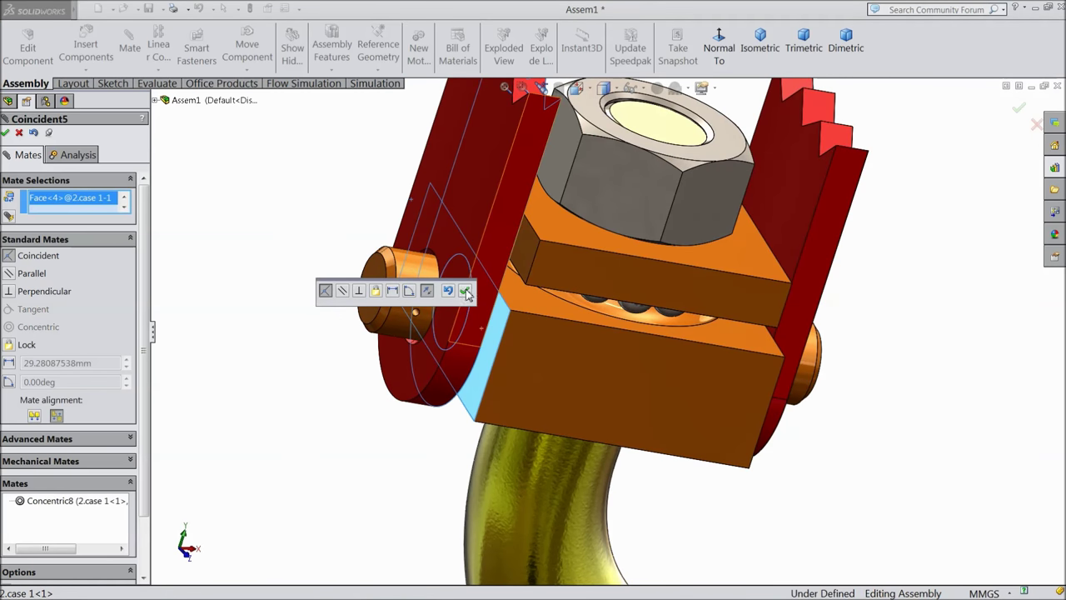
{"action": "left_click", "coordinate": [466, 292]}
{"action": "scroll", "coordinate": [456, 320], "scroll_direction": "up", "scroll_amount": 5}
{"action": "mouse_move", "coordinate": [426, 314]}
{"action": "middle_mouse_down"}
{"action": "mouse_move", "coordinate": [381, 280]}
{"action": "mouse_move", "coordinate": [334, 266]}
{"action": "middle_mouse_up"}
{"action": "left_click", "coordinate": [5, 133]}
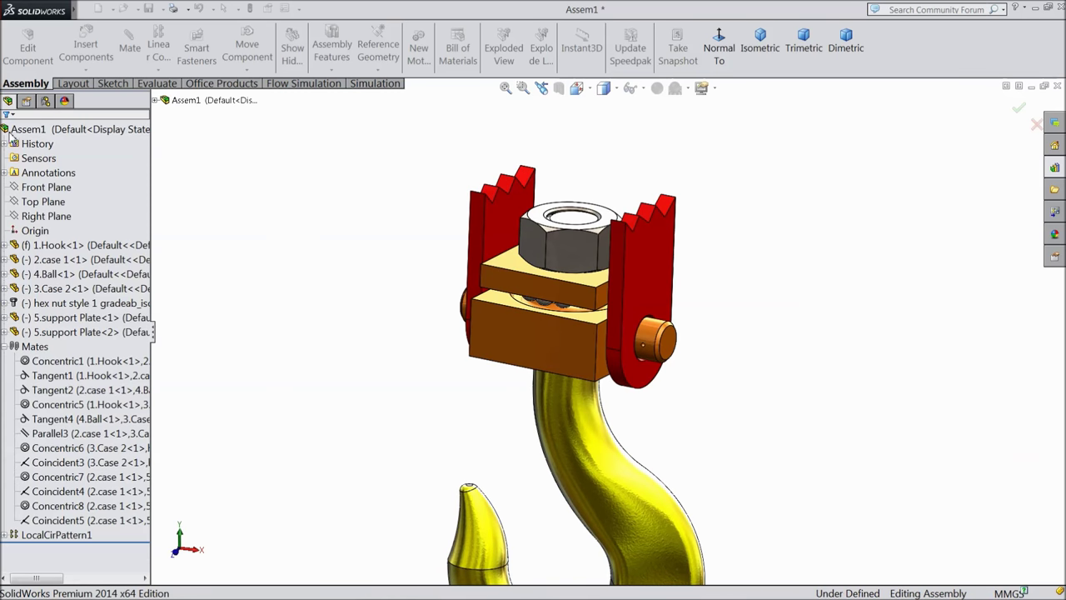
Step: Open the Design Library and collapse the Nuts folder
{"action": "left_click", "coordinate": [1054, 169]}
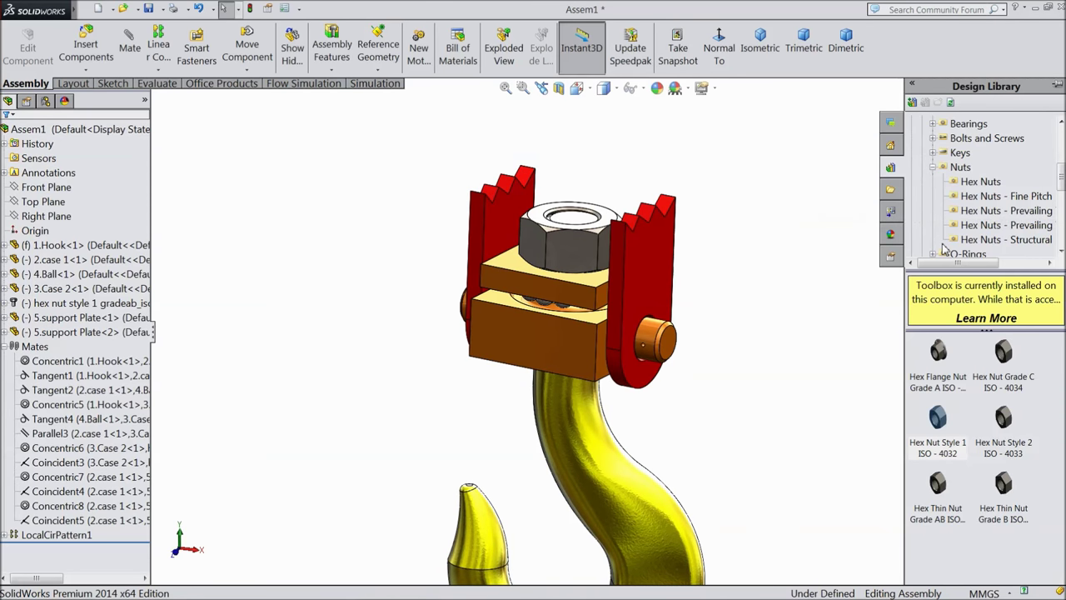
{"action": "left_click", "coordinate": [932, 169]}
{"action": "scroll", "coordinate": [939, 167], "scroll_direction": "up", "scroll_amount": 3}
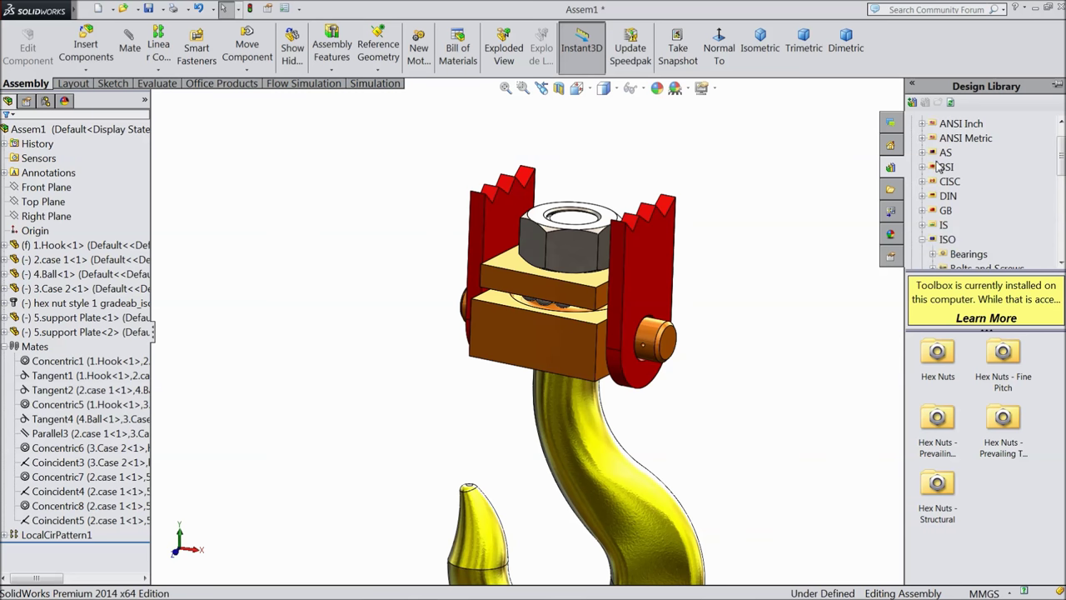
Step: Drag a Narrow Flat Washer from ANSI Metric > Washers > Plain Washers onto the right pin
{"action": "left_click", "coordinate": [922, 241]}
{"action": "scroll", "coordinate": [939, 225], "scroll_direction": "up", "scroll_amount": 1}
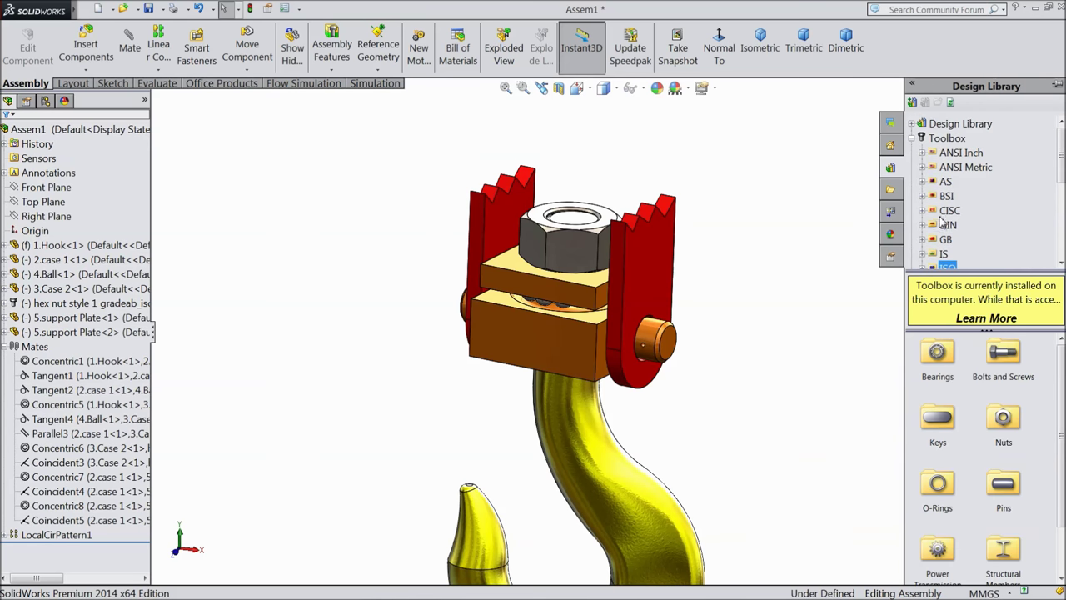
{"action": "left_click", "coordinate": [959, 167]}
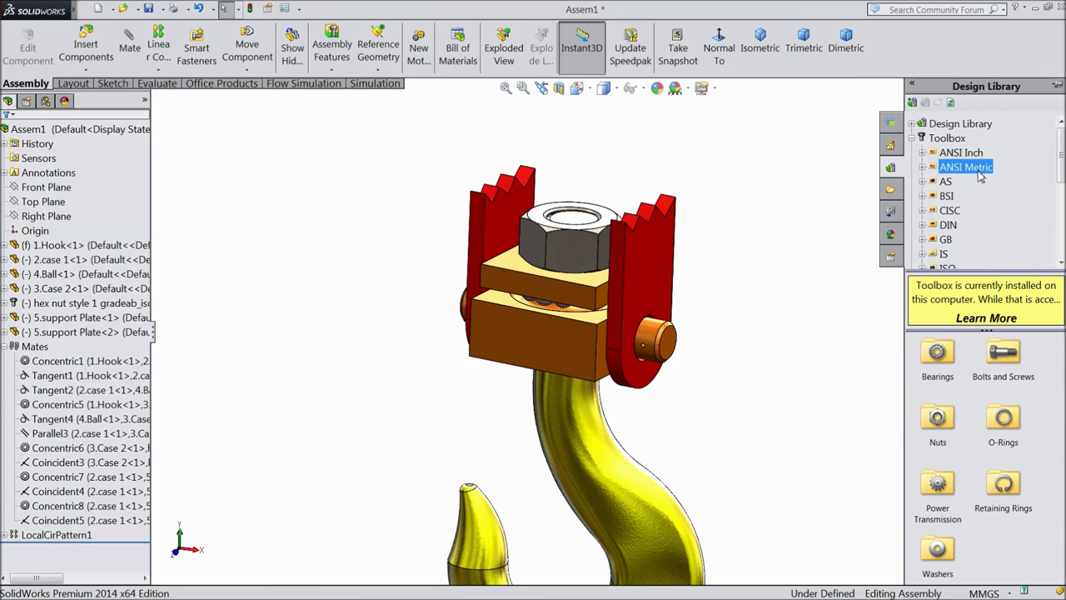
{"action": "double_click", "coordinate": [938, 548]}
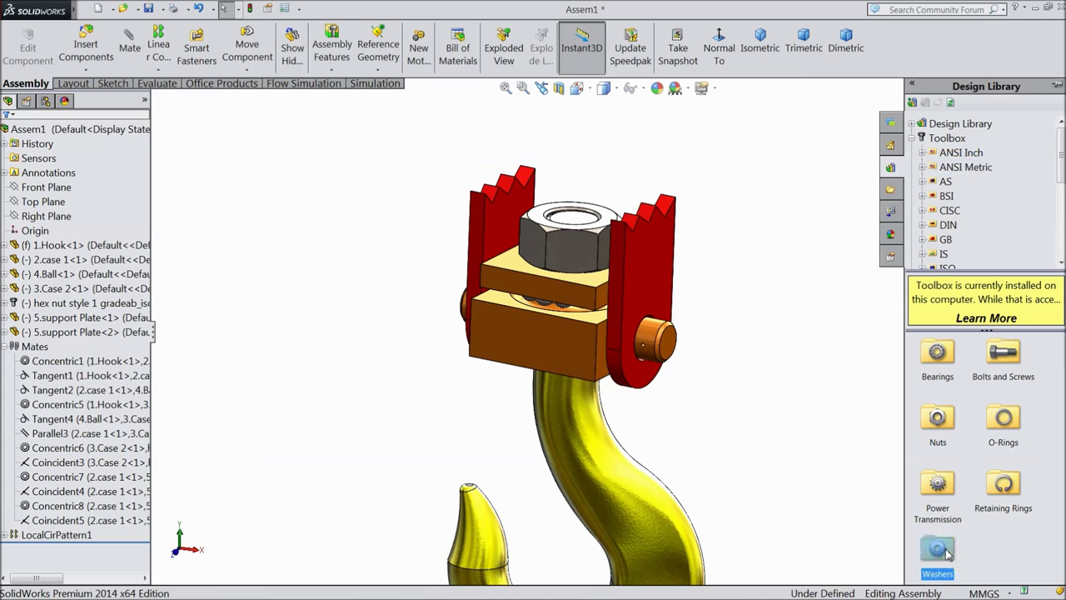
{"action": "double_click", "coordinate": [939, 375]}
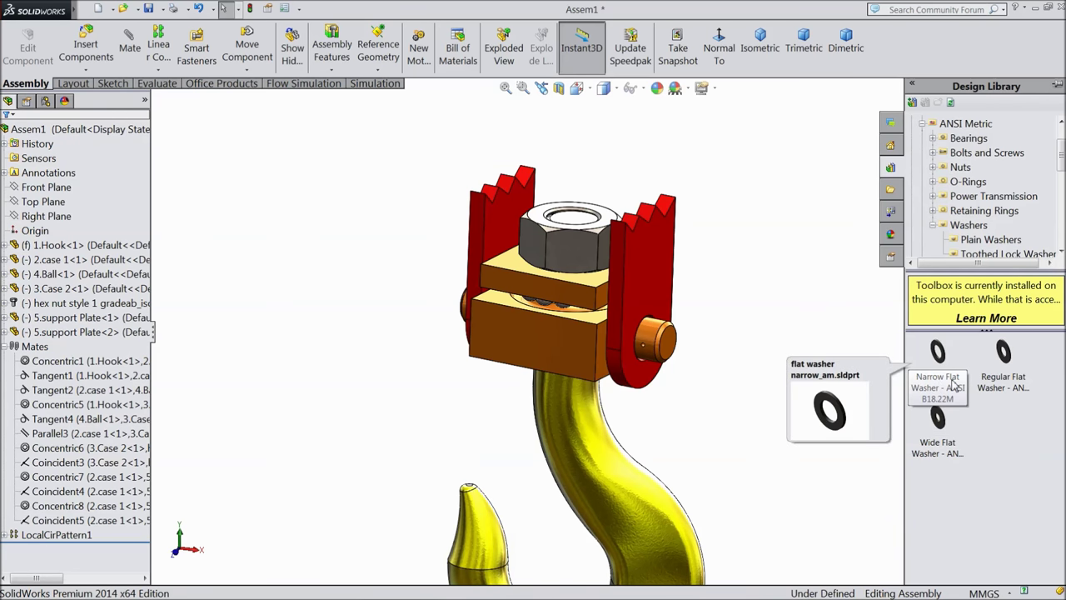
{"action": "left_click", "coordinate": [944, 368]}
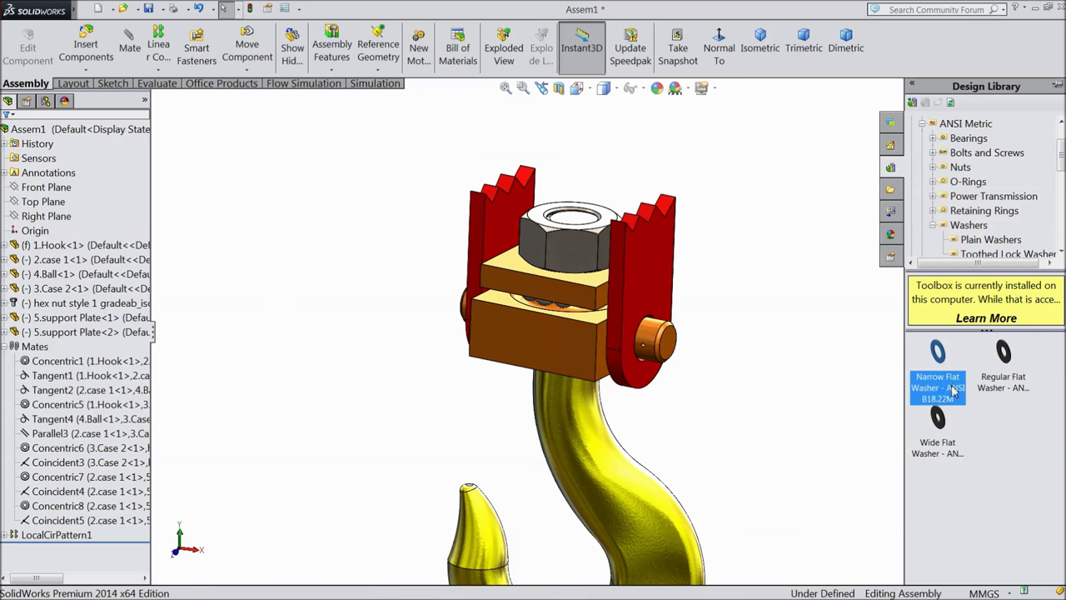
{"action": "left_click_drag", "start_coordinate": [950, 378], "coordinate": [765, 343]}
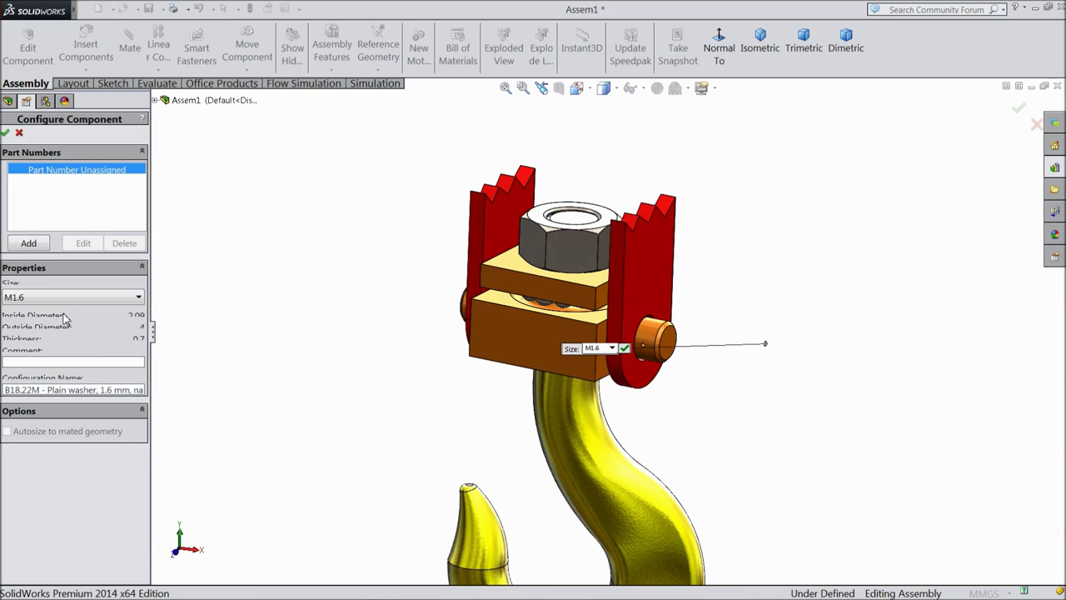
Step: Set the washer size to M36, confirm it, and stop inserting further copies
{"action": "left_click", "coordinate": [58, 297]}
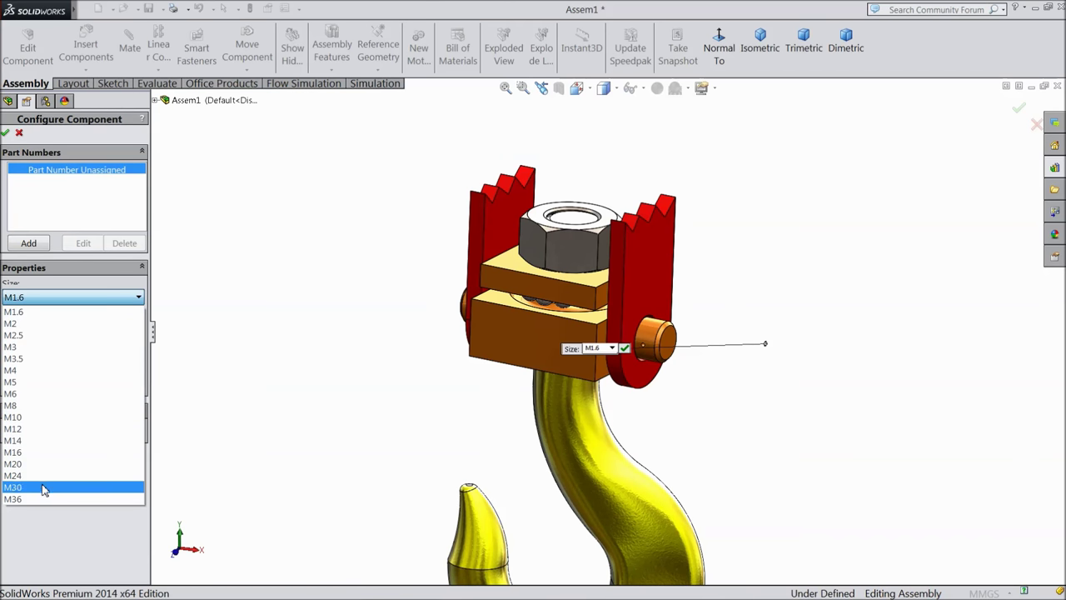
{"action": "left_click", "coordinate": [33, 500]}
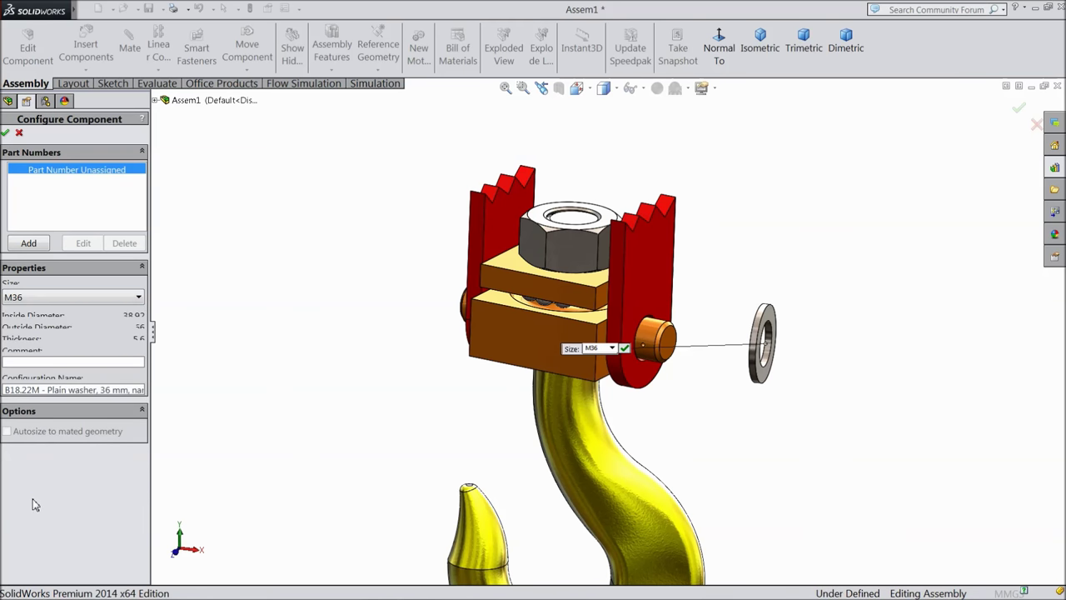
{"action": "scroll", "coordinate": [702, 371], "scroll_direction": "down", "scroll_amount": 3}
{"action": "middle_click_drag", "start_coordinate": [647, 389], "coordinate": [633, 388]}
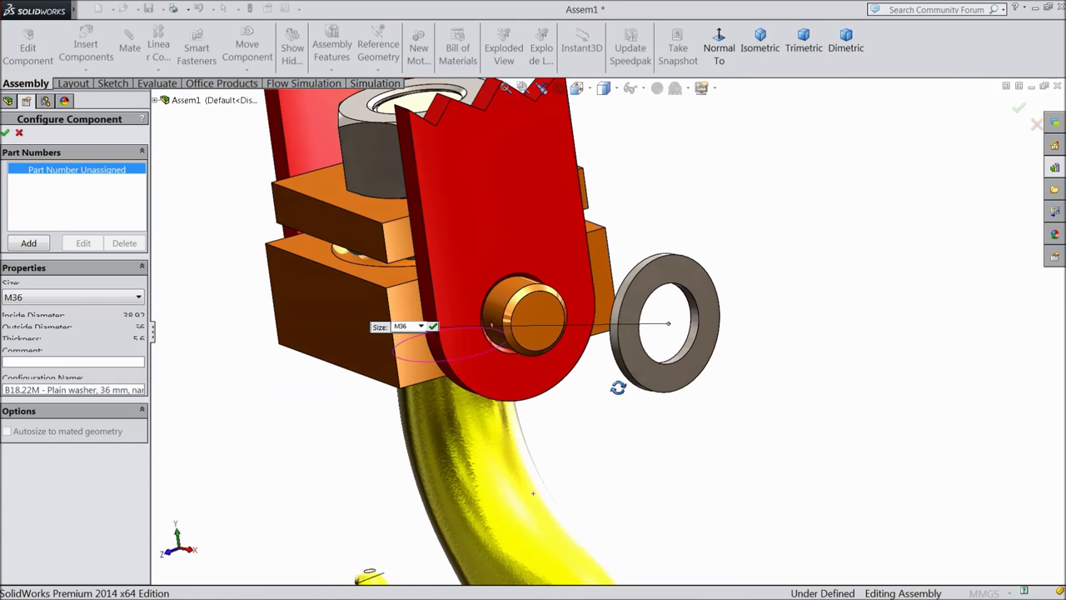
{"action": "scroll", "coordinate": [456, 357], "scroll_direction": "down", "scroll_amount": 1}
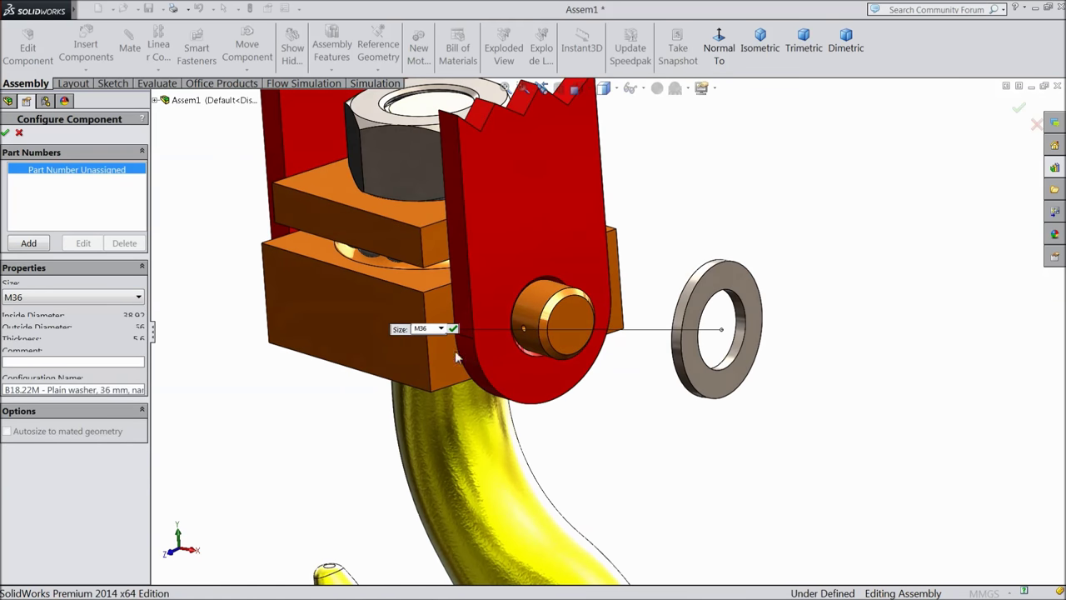
{"action": "left_click", "coordinate": [5, 135]}
{"action": "key", "text": "Escape"}
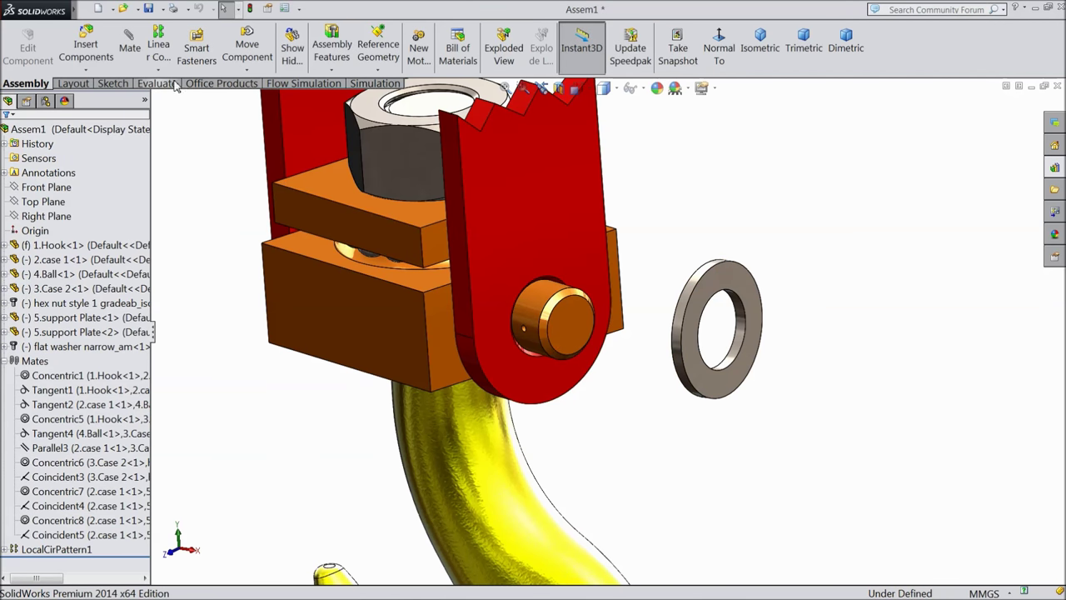
Step: Add a Concentric mate centring the washer bore on the right-hand pin
{"action": "left_click", "coordinate": [130, 48]}
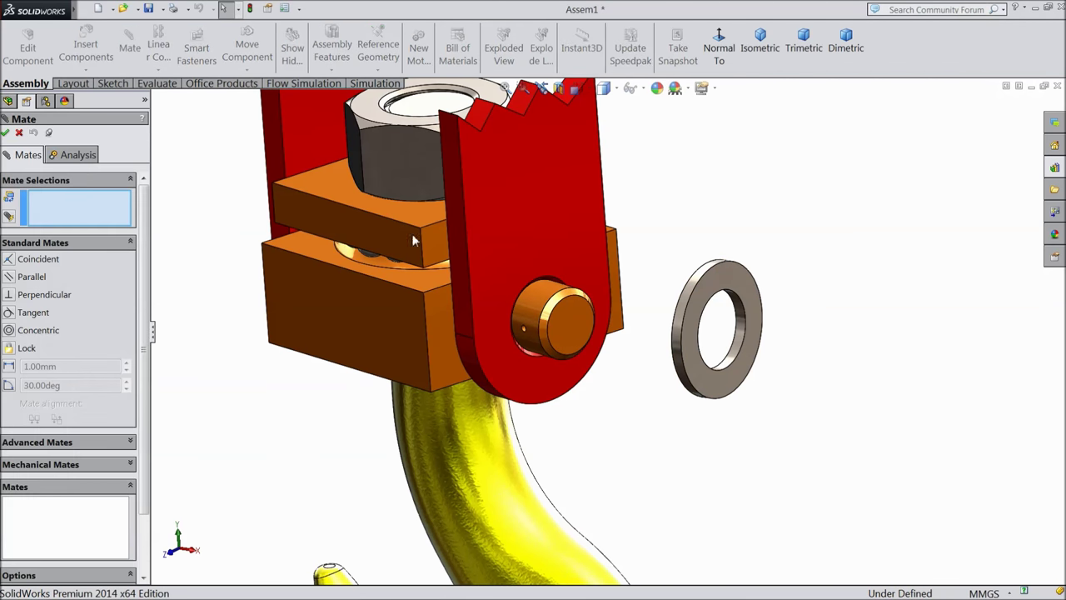
{"action": "left_click", "coordinate": [540, 308]}
{"action": "left_click", "coordinate": [744, 343]}
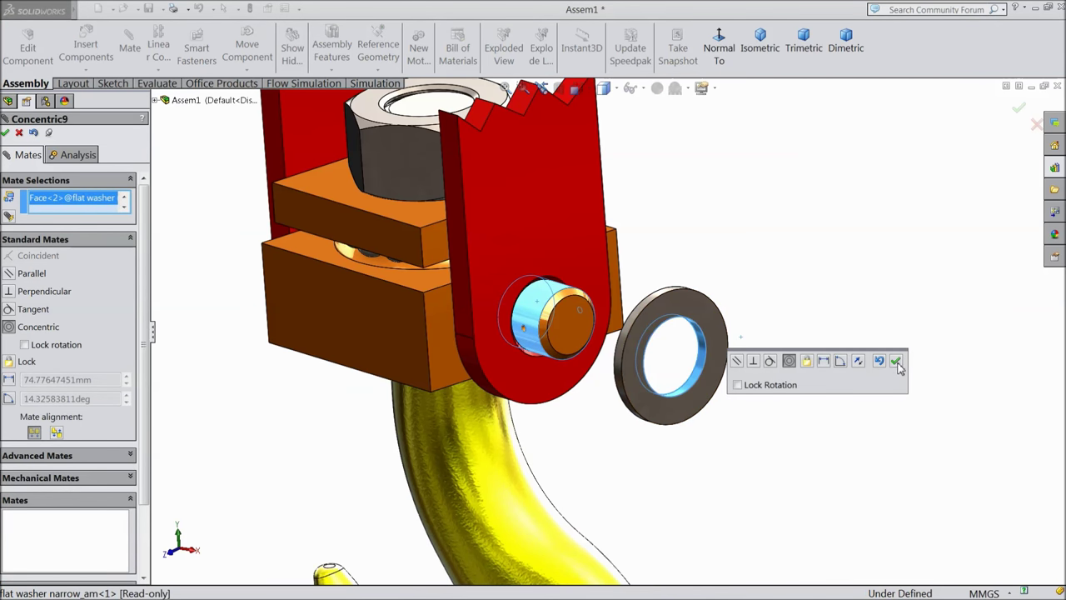
{"action": "left_click", "coordinate": [897, 363]}
Step: Add a Coincident mate seating the washer face flush against the red support plate
{"action": "left_click", "coordinate": [510, 334]}
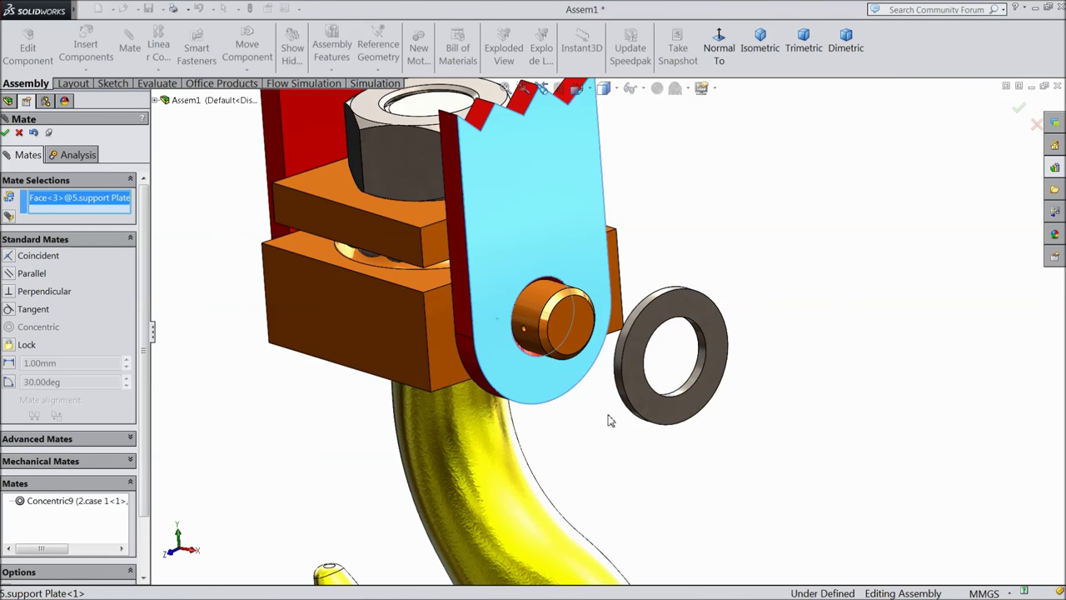
{"action": "scroll", "coordinate": [609, 420], "scroll_direction": "up", "scroll_amount": 3}
{"action": "middle_click_drag", "start_coordinate": [614, 414], "coordinate": [704, 441]}
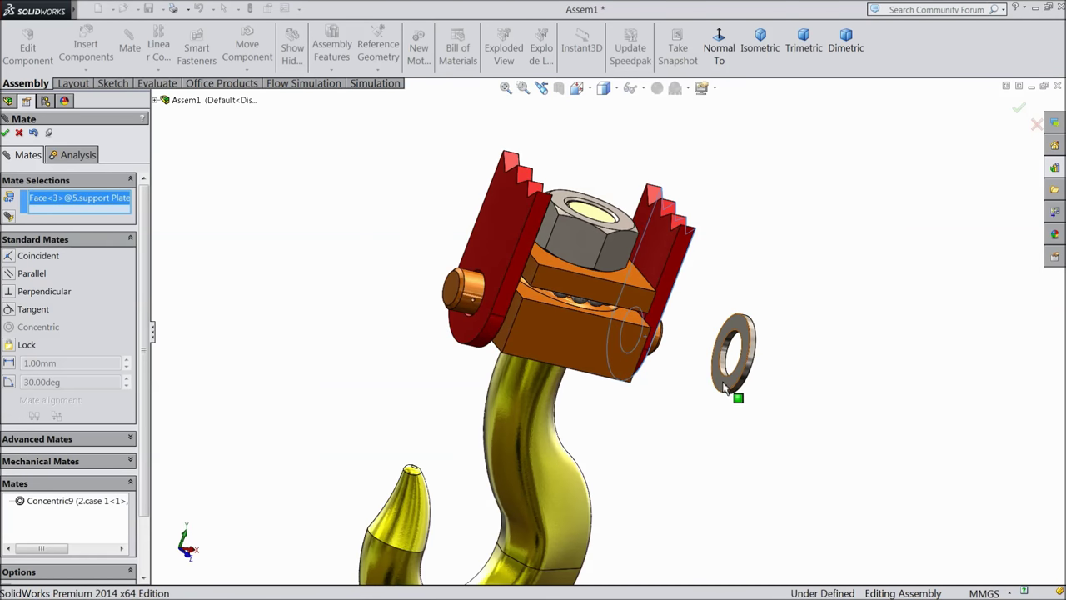
{"action": "left_click", "coordinate": [724, 387]}
{"action": "middle_click_drag", "start_coordinate": [752, 409], "coordinate": [662, 374]}
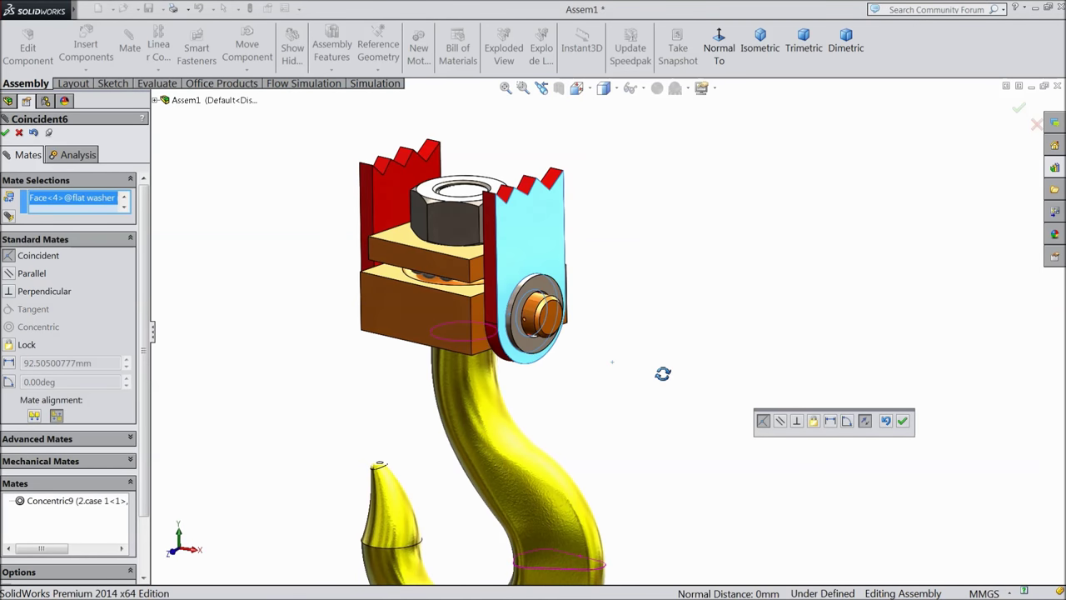
{"action": "left_click", "coordinate": [904, 421]}
{"action": "scroll", "coordinate": [541, 341], "scroll_direction": "down", "scroll_amount": 3}
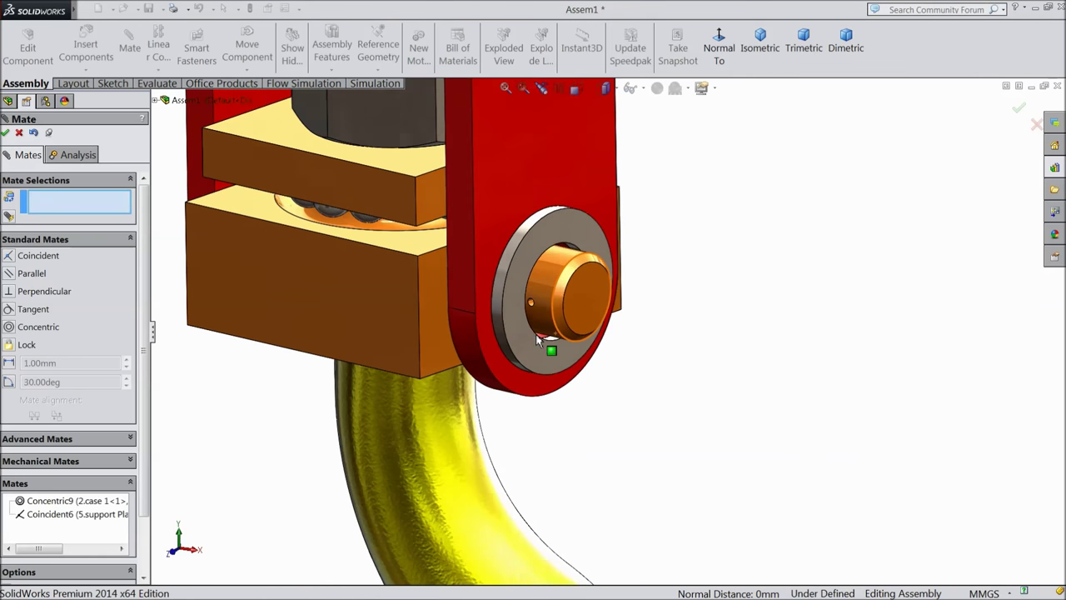
{"action": "scroll", "coordinate": [513, 321], "scroll_direction": "up", "scroll_amount": 1}
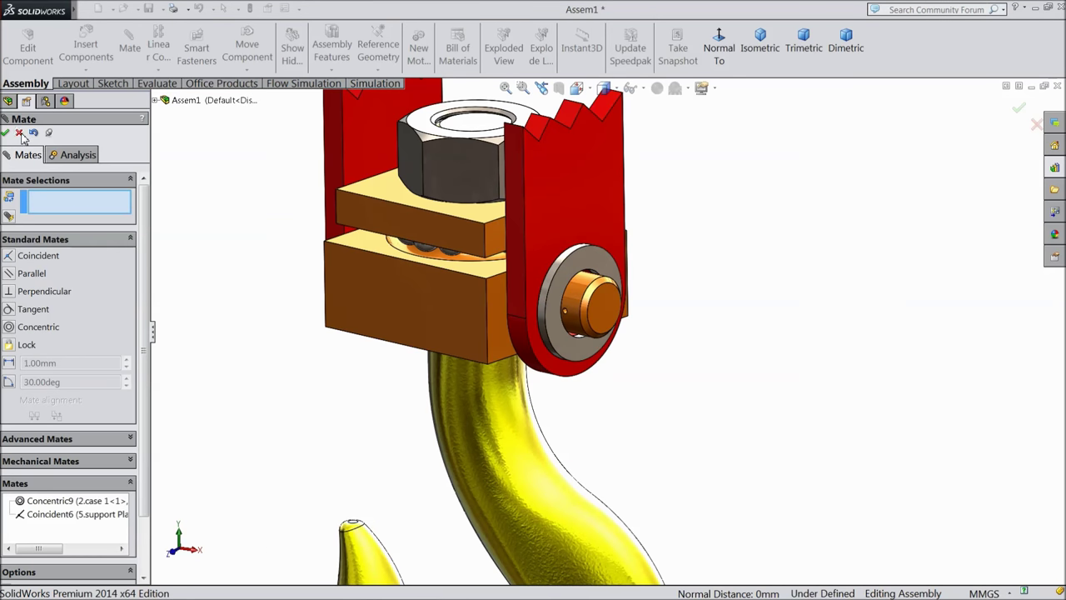
{"action": "left_click", "coordinate": [19, 134]}
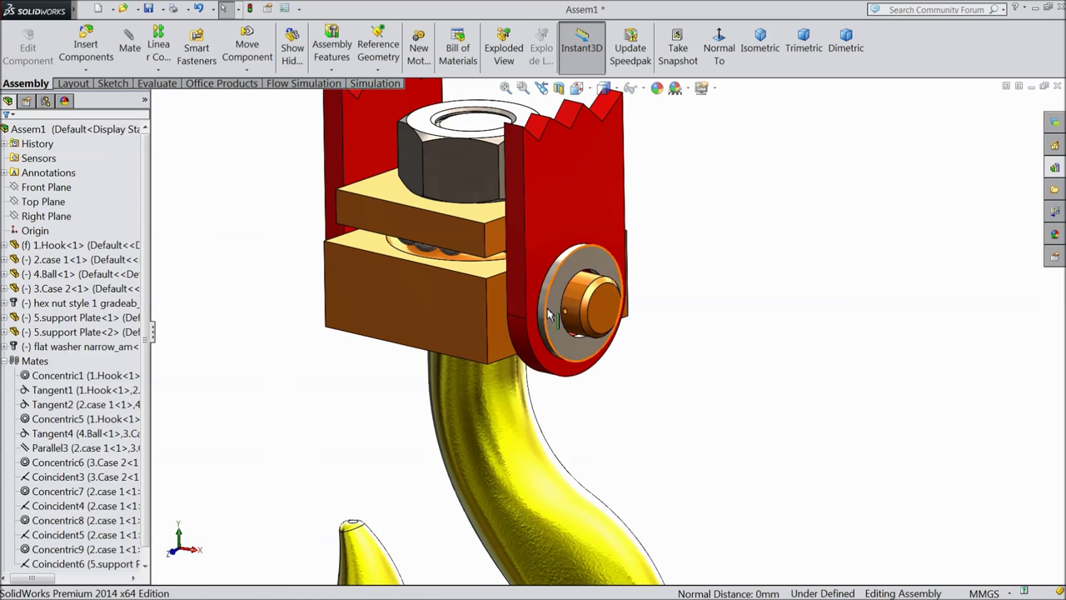
Step: Ctrl-drag a copy of the washer and mate it concentric to the left pin
{"action": "mouse_move", "coordinate": [548, 315]}
{"action": "left_mouse_down"}
{"action": "mouse_move", "coordinate": [253, 284]}
{"action": "mouse_move", "coordinate": [261, 273]}
{"action": "left_mouse_up"}
{"action": "mouse_move", "coordinate": [317, 342]}
{"action": "middle_mouse_down"}
{"action": "mouse_move", "coordinate": [352, 343]}
{"action": "mouse_move", "coordinate": [341, 305]}
{"action": "mouse_move", "coordinate": [294, 289]}
{"action": "middle_mouse_up"}
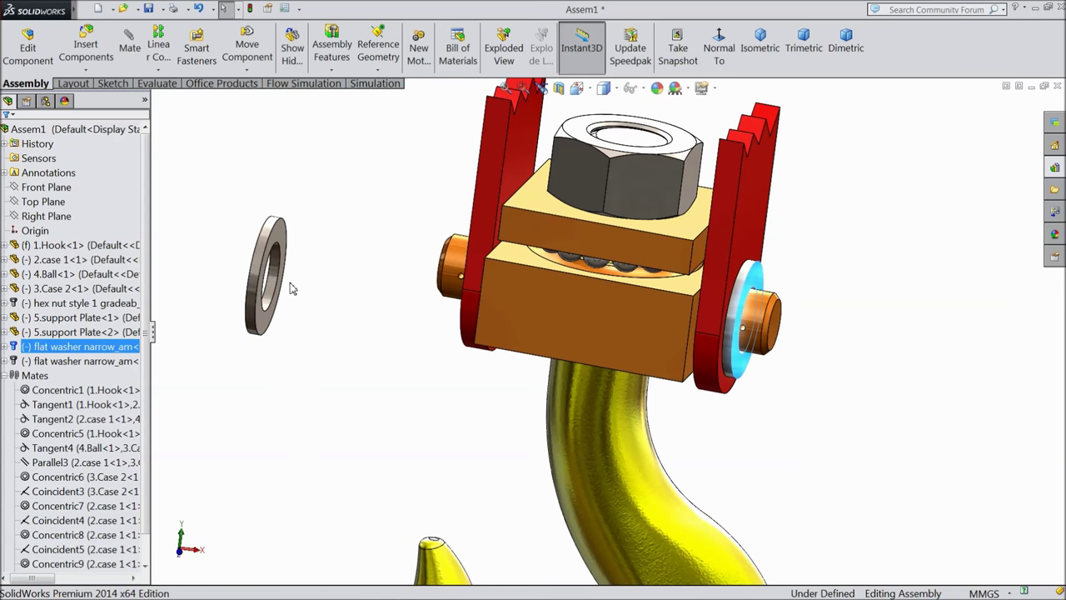
{"action": "left_click", "coordinate": [281, 291]}
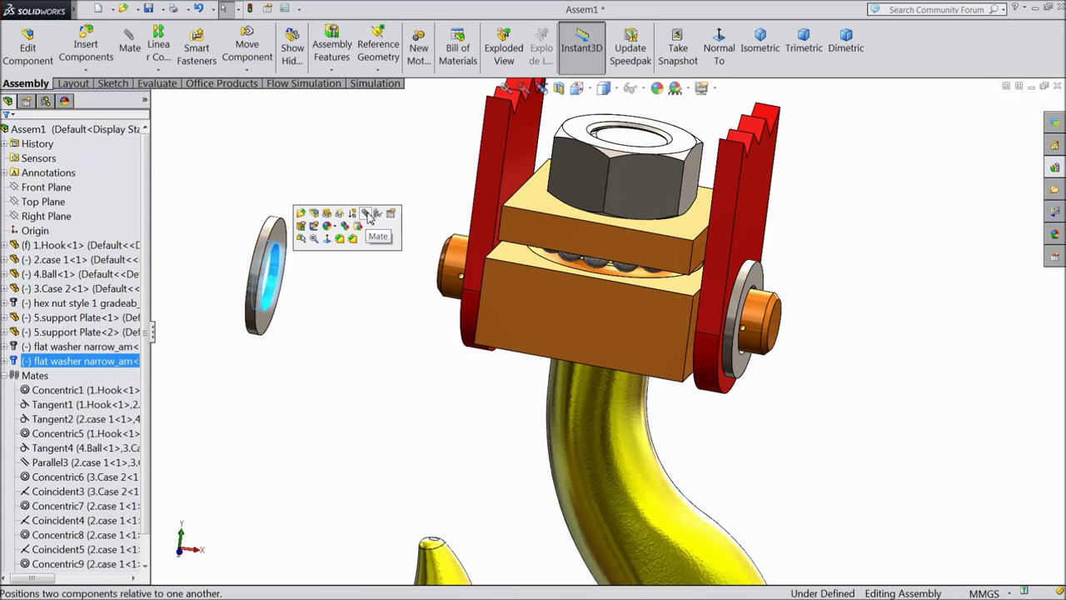
{"action": "left_click", "coordinate": [372, 216]}
{"action": "left_click", "coordinate": [454, 268]}
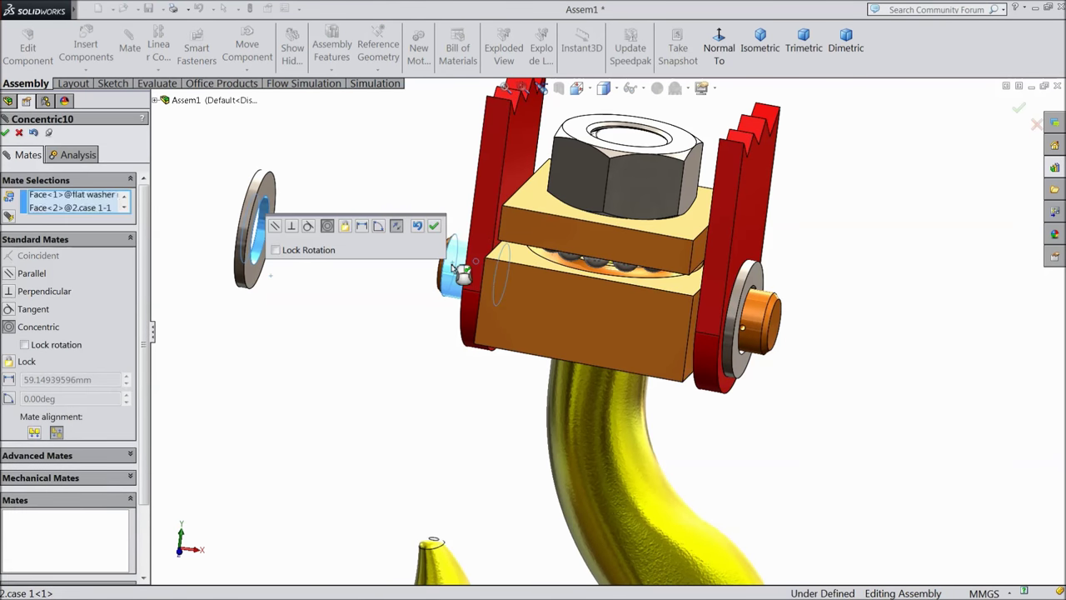
{"action": "left_click", "coordinate": [434, 227]}
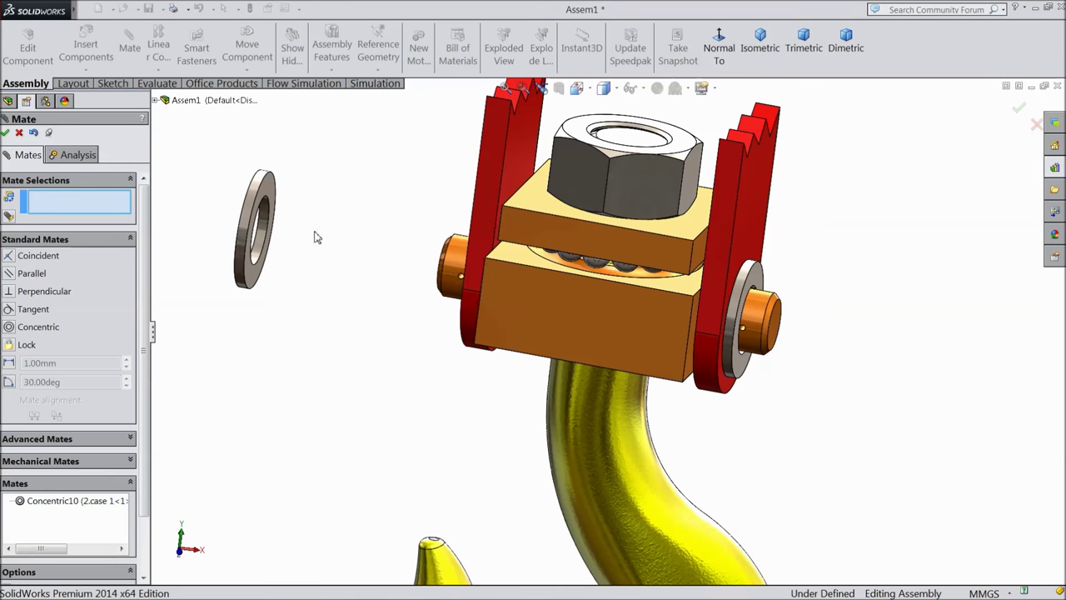
Step: Mate the second washer's face coincident with the left support plate
{"action": "left_click", "coordinate": [266, 195]}
{"action": "middle_click_drag", "start_coordinate": [371, 274], "coordinate": [419, 295]}
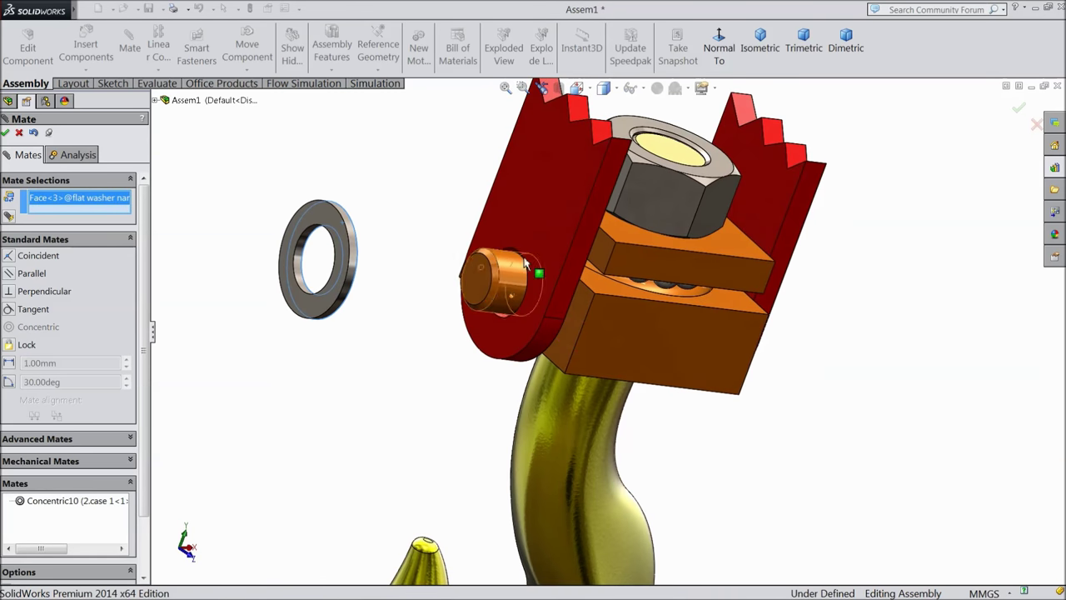
{"action": "left_click", "coordinate": [552, 210]}
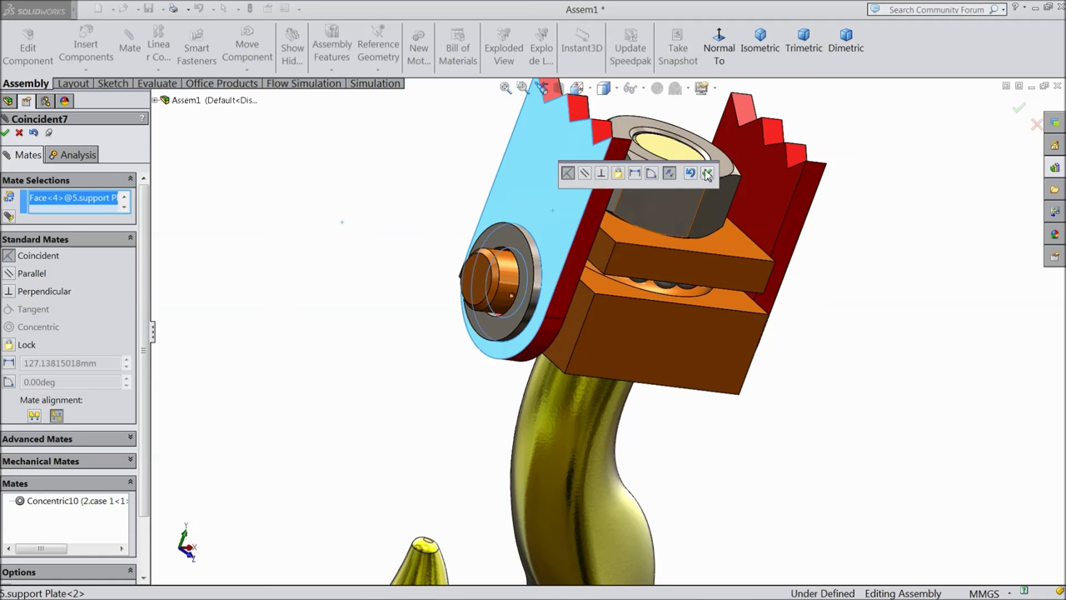
{"action": "left_click", "coordinate": [706, 173]}
{"action": "middle_click_drag", "start_coordinate": [487, 330], "coordinate": [416, 285]}
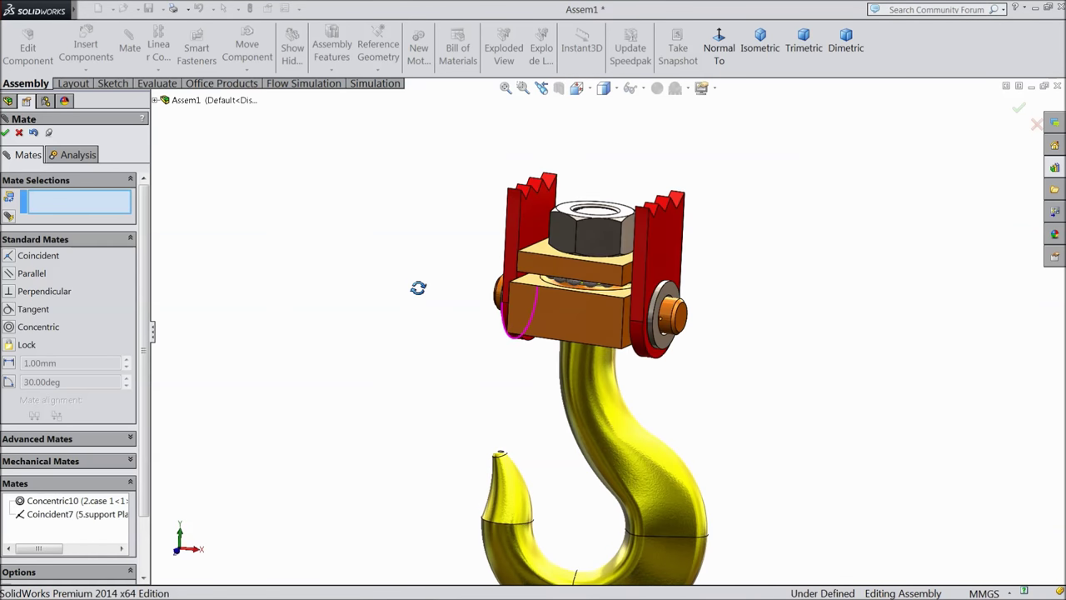
{"action": "left_click", "coordinate": [20, 135]}
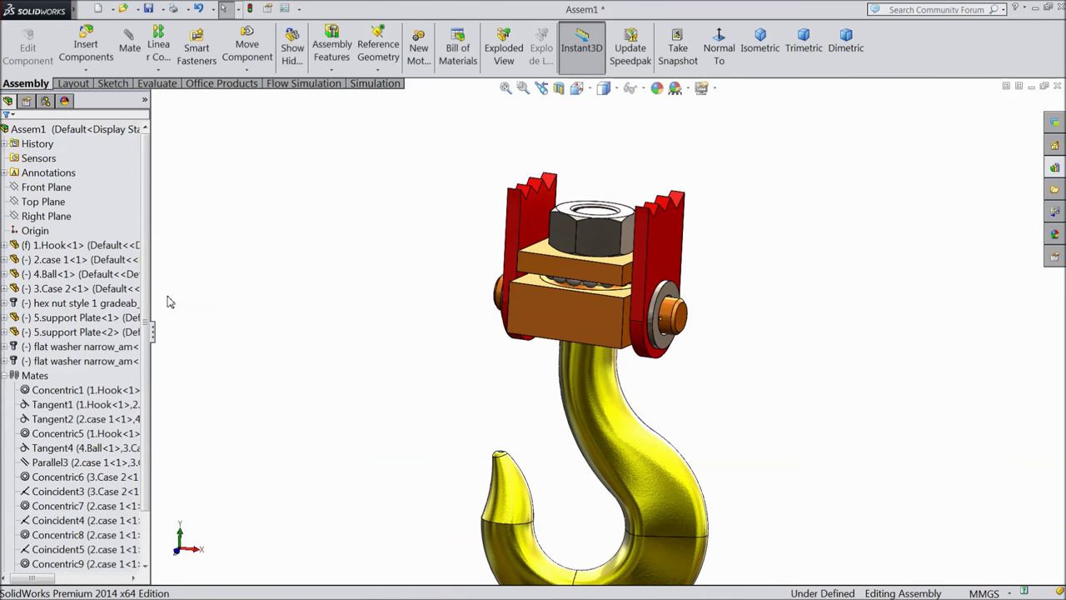
Step: Save the assembly as 'Crane Hook Assembly' in the Crane hook folder
{"action": "scroll", "coordinate": [664, 390], "scroll_direction": "down", "scroll_amount": 2}
{"action": "middle_click_drag", "start_coordinate": [624, 335], "coordinate": [644, 356]}
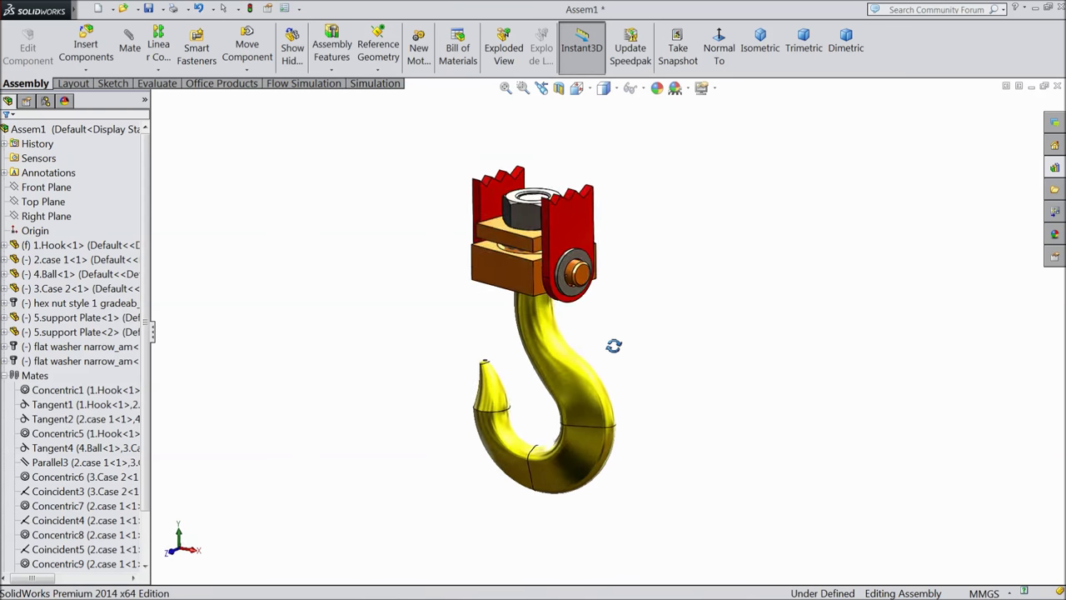
{"action": "scroll", "coordinate": [609, 325], "scroll_direction": "down", "scroll_amount": 1}
{"action": "scroll", "coordinate": [609, 325], "scroll_direction": "down", "scroll_amount": 1}
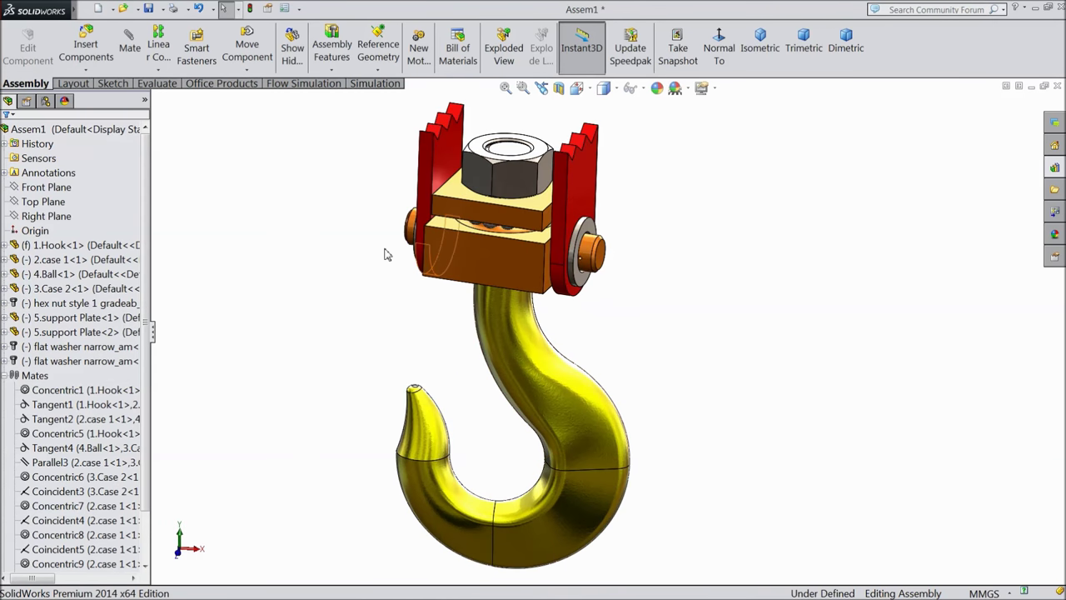
{"action": "left_click", "coordinate": [151, 10]}
{"action": "type", "text": "Crane Hook Assembly"}
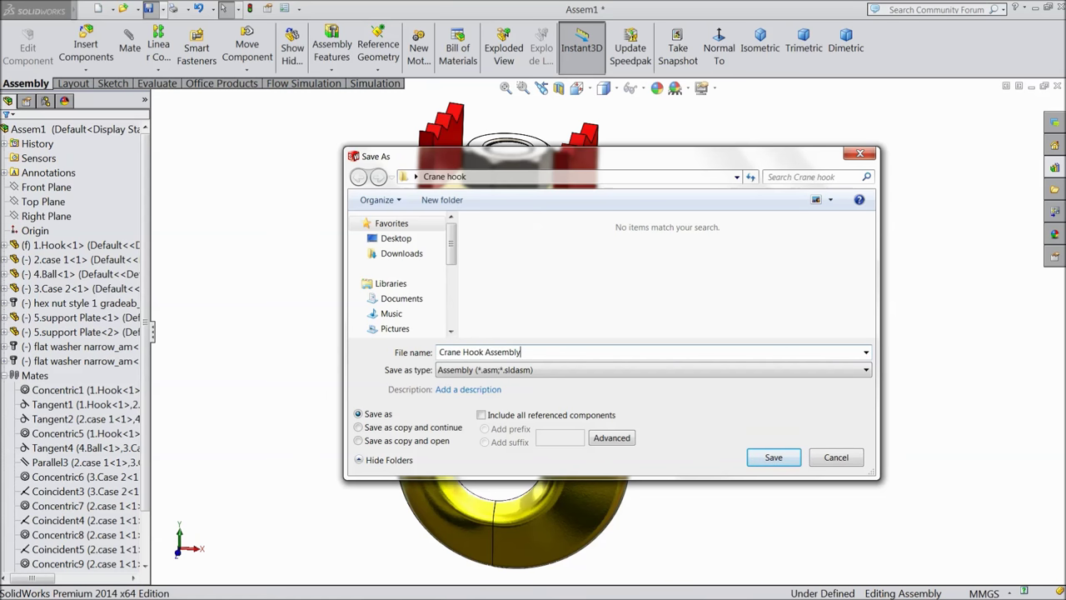
{"action": "left_click", "coordinate": [771, 463]}
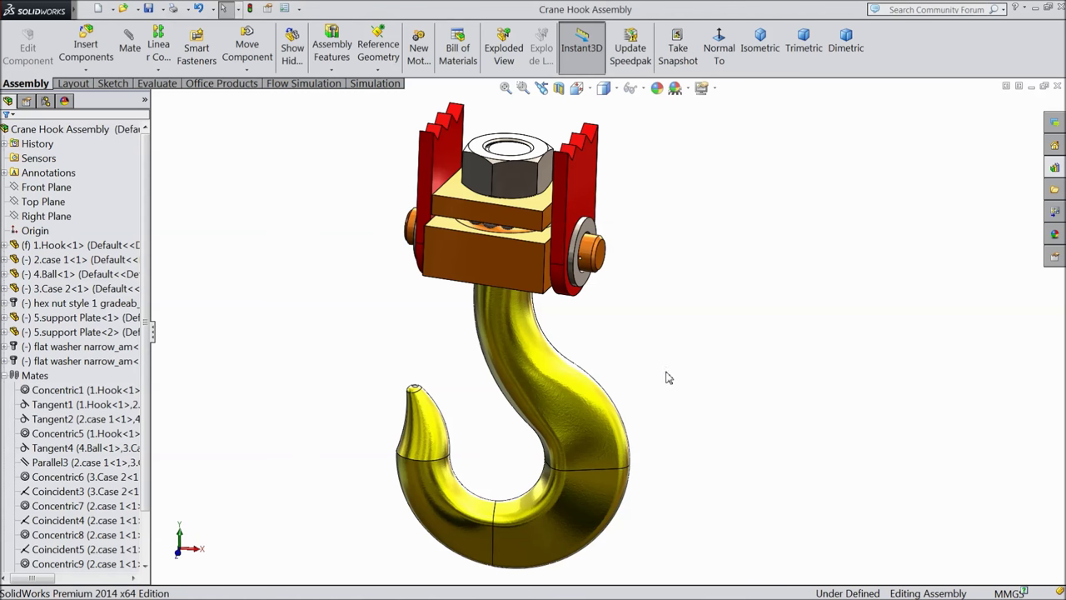
Step: Swing the case about the hook with Move Component to check its pivoting
{"action": "mouse_move", "coordinate": [628, 371]}
{"action": "middle_mouse_down"}
{"action": "mouse_move", "coordinate": [625, 305]}
{"action": "mouse_move", "coordinate": [613, 342]}
{"action": "middle_mouse_up"}
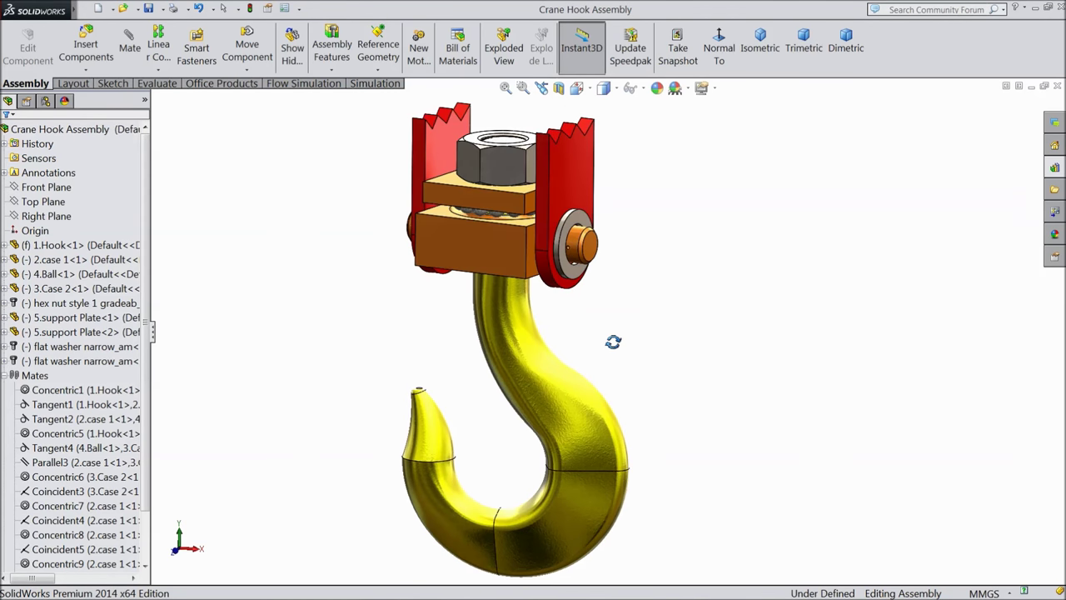
{"action": "left_click", "coordinate": [494, 261]}
{"action": "left_click_drag", "start_coordinate": [494, 261], "coordinate": [369, 238]}
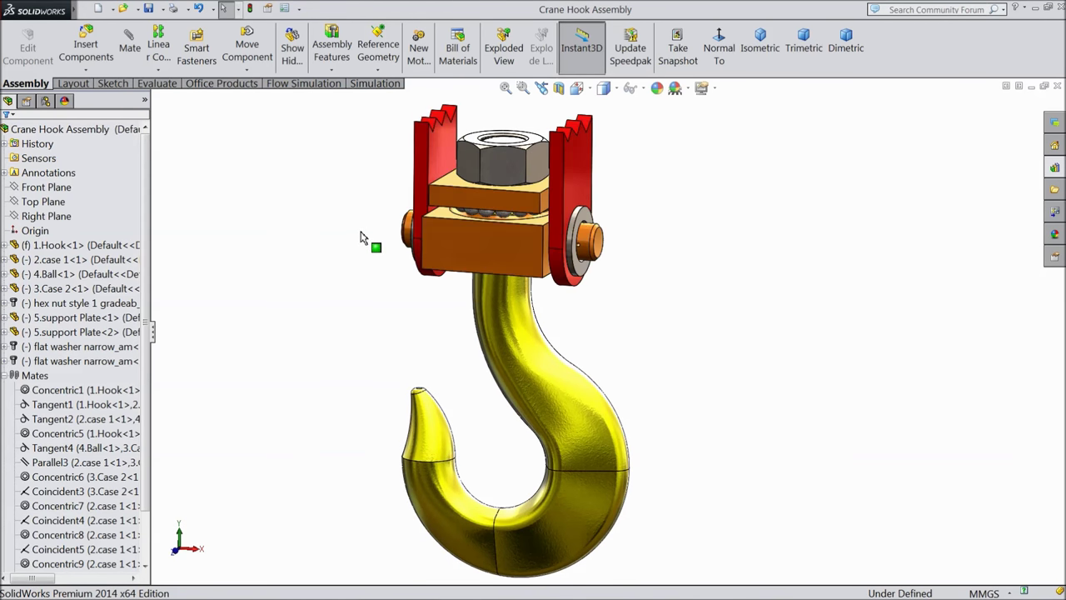
{"action": "mouse_move", "coordinate": [477, 255]}
{"action": "left_mouse_down"}
{"action": "mouse_move", "coordinate": [578, 194]}
{"action": "mouse_move", "coordinate": [630, 252]}
{"action": "mouse_move", "coordinate": [715, 220]}
{"action": "mouse_move", "coordinate": [525, 261]}
{"action": "mouse_move", "coordinate": [583, 267]}
{"action": "mouse_move", "coordinate": [380, 262]}
{"action": "mouse_move", "coordinate": [666, 255]}
{"action": "mouse_move", "coordinate": [611, 274]}
{"action": "mouse_move", "coordinate": [498, 269]}
{"action": "left_mouse_up"}
{"action": "mouse_move", "coordinate": [409, 266]}
{"action": "left_mouse_down"}
{"action": "mouse_move", "coordinate": [395, 261]}
{"action": "mouse_move", "coordinate": [494, 263]}
{"action": "left_mouse_up"}
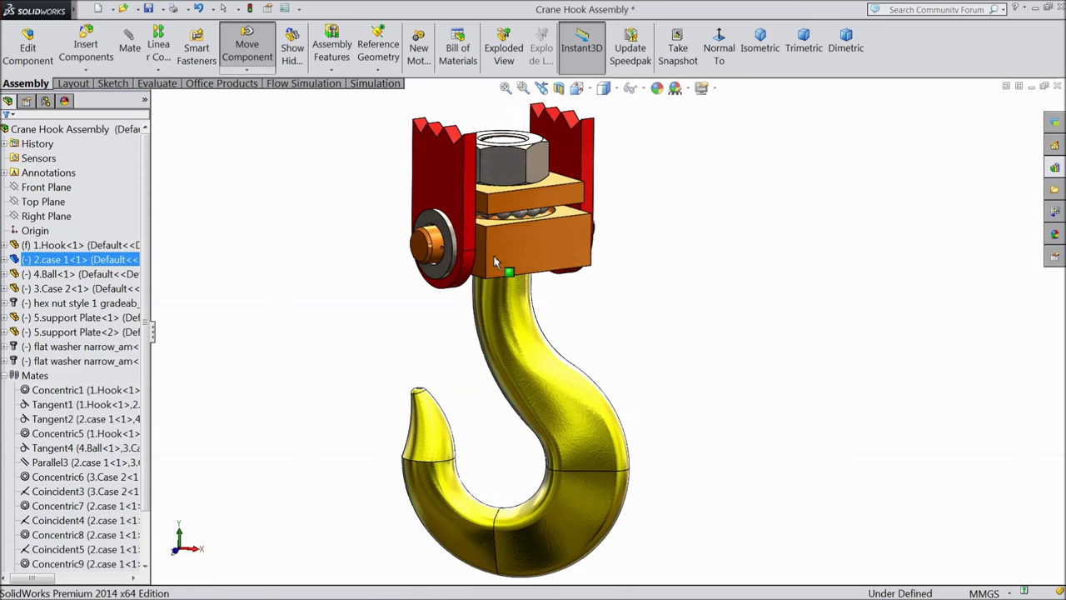
{"action": "left_click_drag", "start_coordinate": [604, 260], "coordinate": [684, 262]}
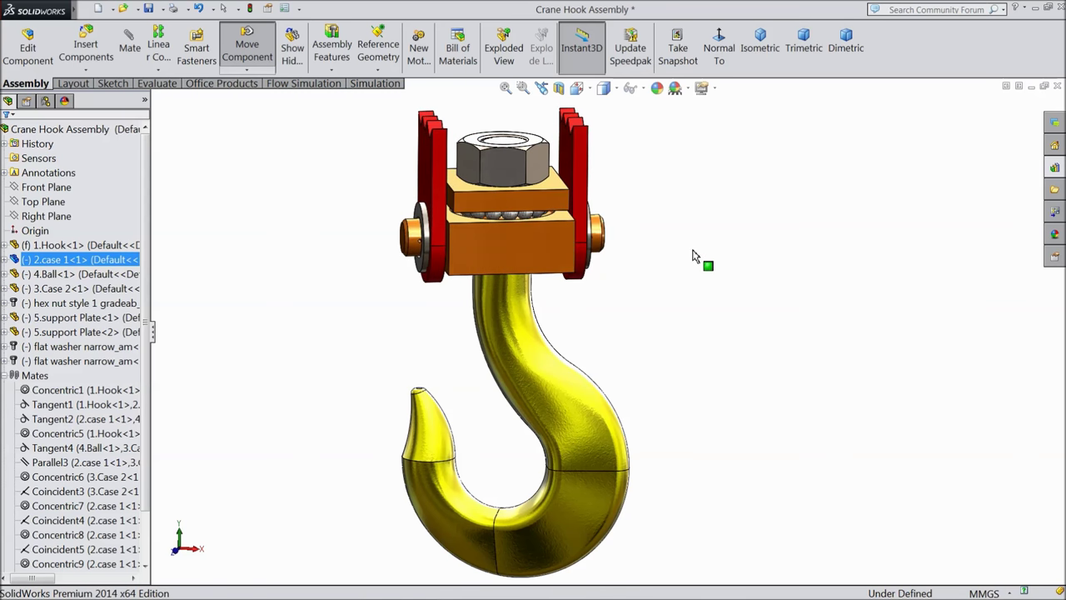
{"action": "key", "text": "Escape"}
Step: Turn the case around the hook once more, then collapse the Mates folder
{"action": "mouse_move", "coordinate": [692, 255]}
{"action": "middle_mouse_down"}
{"action": "mouse_move", "coordinate": [690, 211]}
{"action": "mouse_move", "coordinate": [441, 342]}
{"action": "mouse_move", "coordinate": [674, 386]}
{"action": "mouse_move", "coordinate": [714, 359]}
{"action": "mouse_move", "coordinate": [638, 386]}
{"action": "middle_mouse_up"}
{"action": "left_click", "coordinate": [659, 336]}
{"action": "mouse_move", "coordinate": [526, 254]}
{"action": "left_mouse_down"}
{"action": "mouse_move", "coordinate": [333, 228]}
{"action": "mouse_move", "coordinate": [374, 245]}
{"action": "mouse_move", "coordinate": [606, 279]}
{"action": "mouse_move", "coordinate": [608, 303]}
{"action": "mouse_move", "coordinate": [538, 305]}
{"action": "left_mouse_up"}
{"action": "key", "text": "Escape"}
{"action": "mouse_move", "coordinate": [591, 302]}
{"action": "middle_mouse_down"}
{"action": "mouse_move", "coordinate": [713, 361]}
{"action": "mouse_move", "coordinate": [623, 378]}
{"action": "mouse_move", "coordinate": [630, 368]}
{"action": "mouse_move", "coordinate": [628, 391]}
{"action": "middle_mouse_up"}
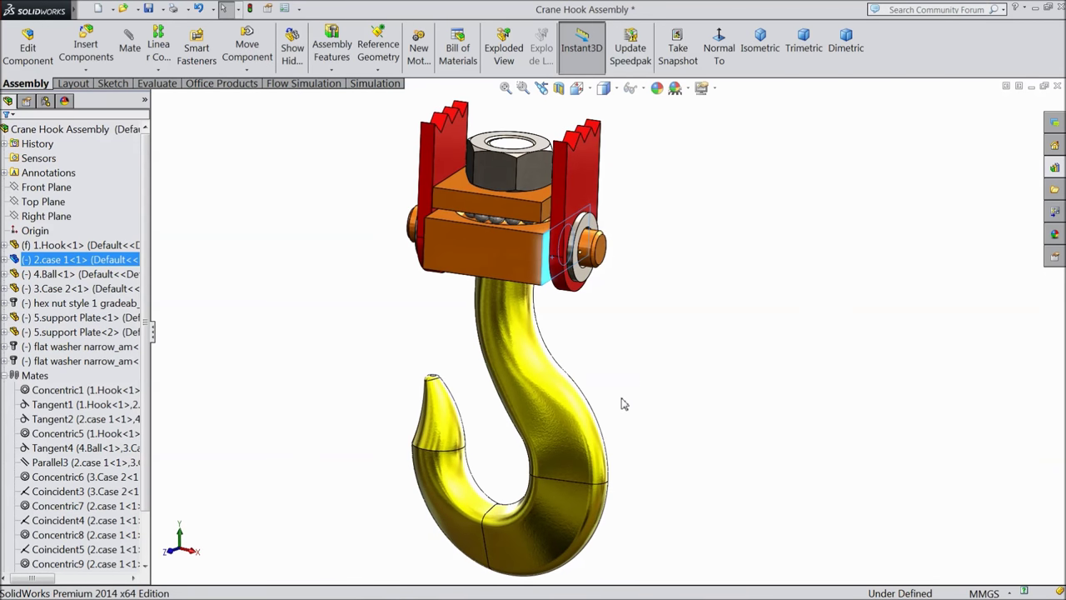
{"action": "left_click", "coordinate": [373, 553]}
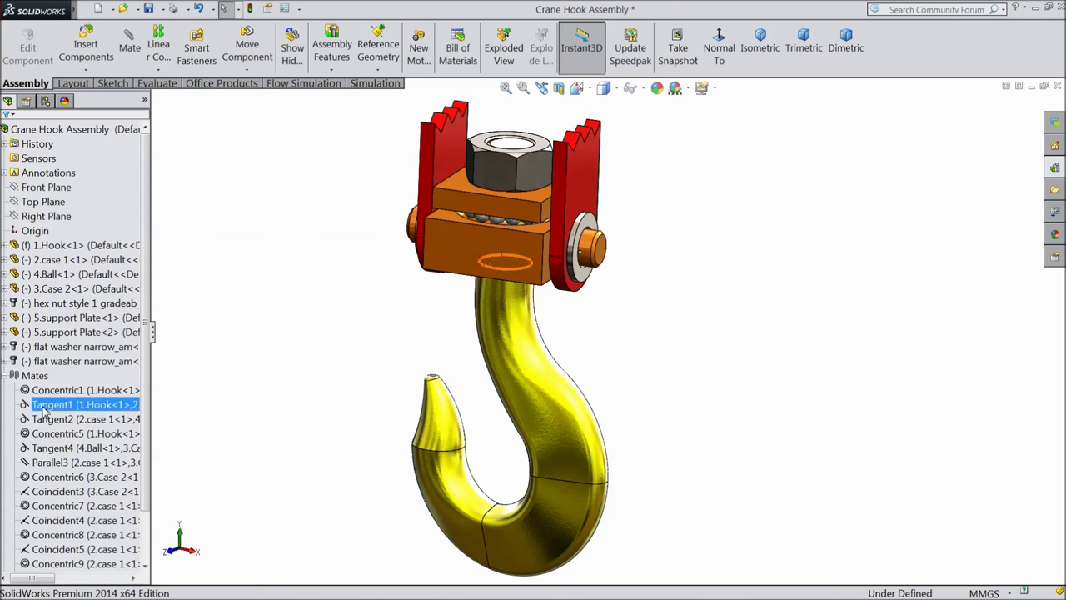
{"action": "left_click", "coordinate": [4, 376]}
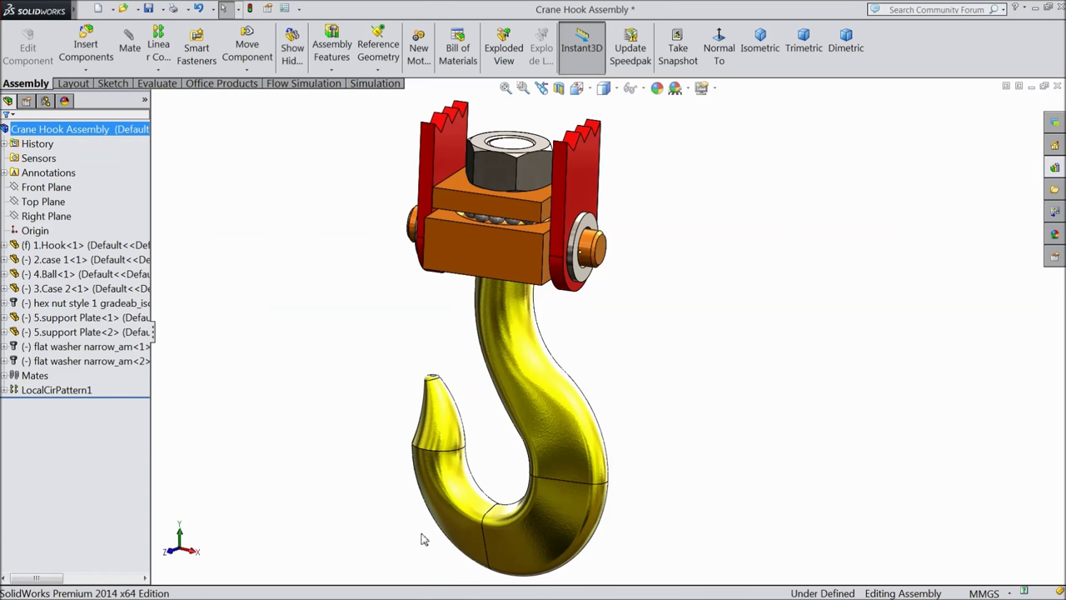